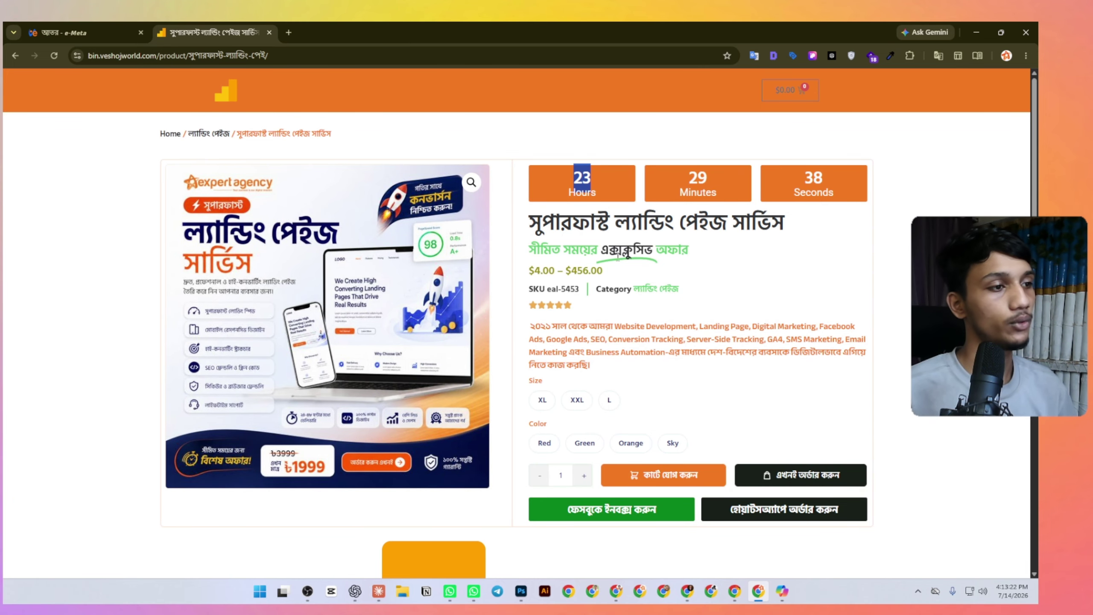
Examine the demo product page's offer line, product title and description.
{"action": "left_click_drag", "start_coordinate": [530, 251], "coordinate": [622, 251]}
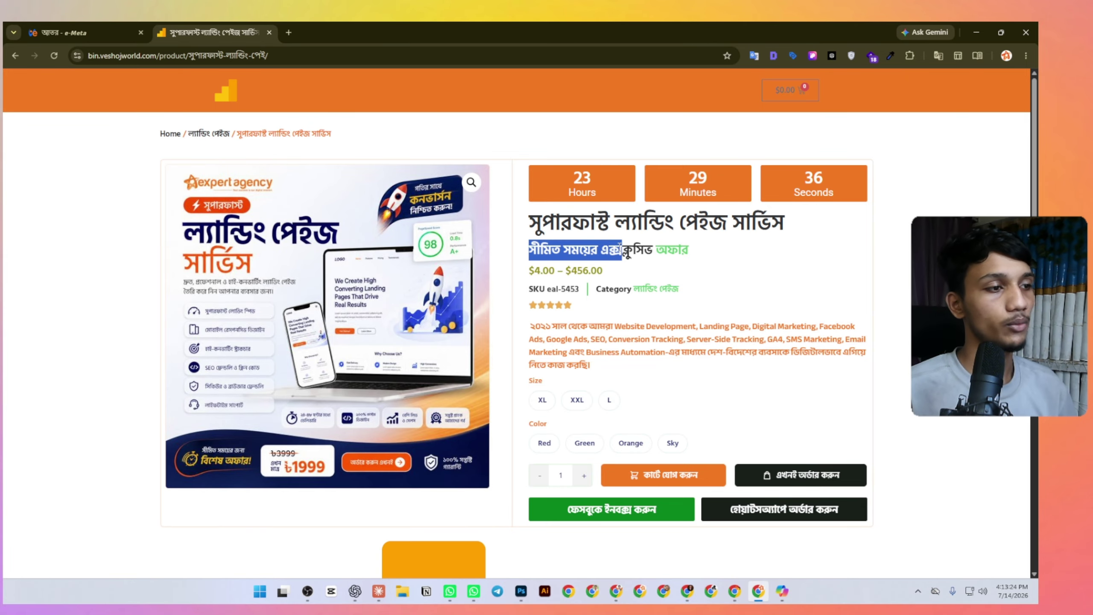
{"action": "left_click_drag", "start_coordinate": [526, 230], "coordinate": [697, 222]}
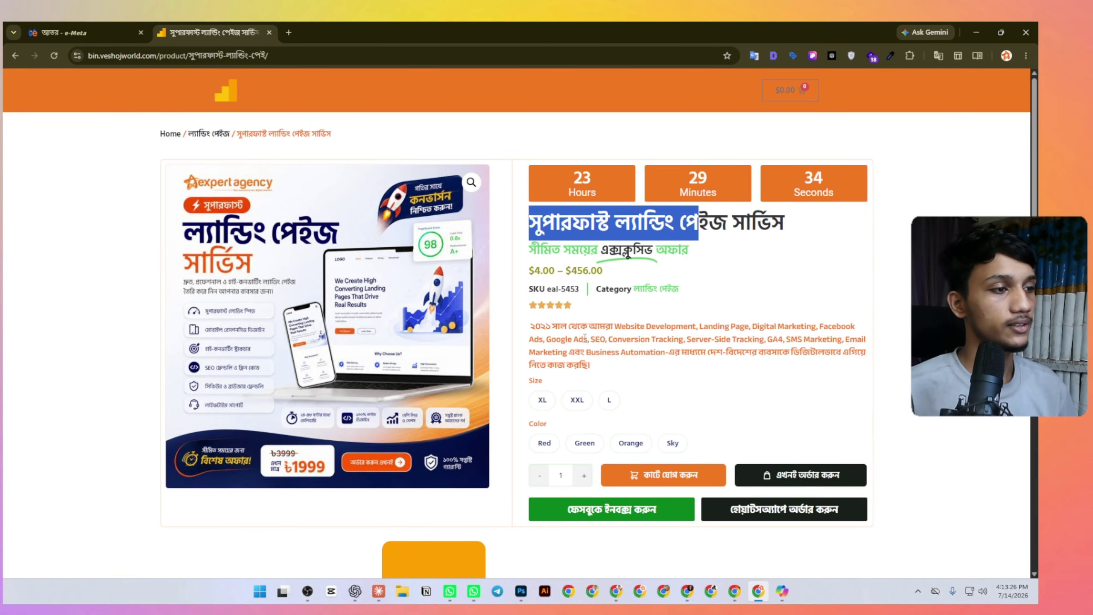
{"action": "left_click_drag", "start_coordinate": [546, 339], "coordinate": [662, 339]}
{"action": "left_click", "coordinate": [707, 288]}
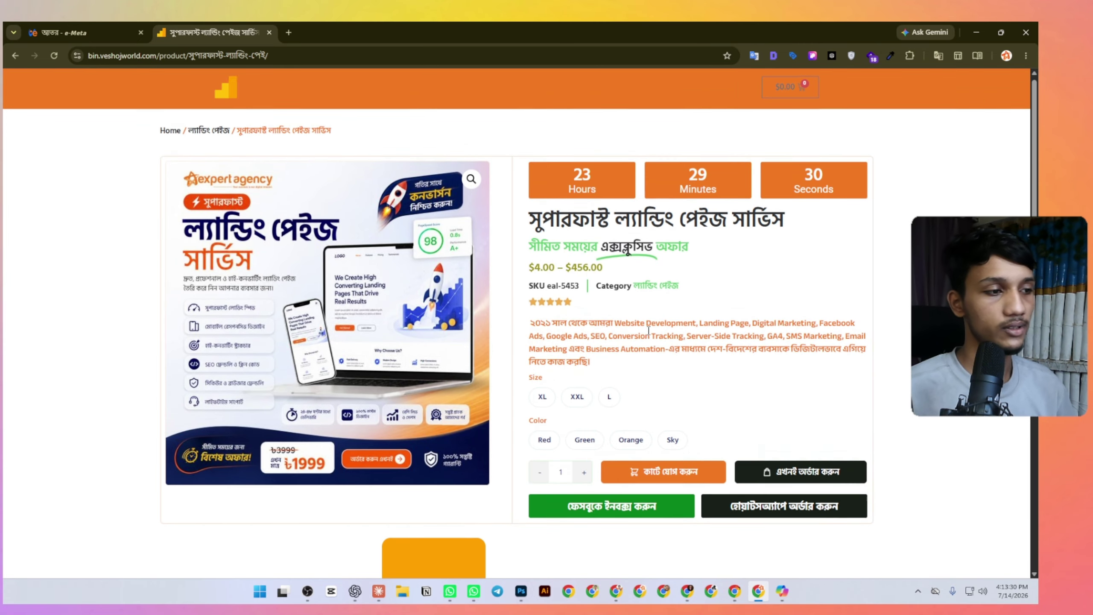
Choose size XL and color Green for the landing page service and add it to the cart.
{"action": "scroll", "coordinate": [578, 356], "scroll_direction": "down", "scroll_amount": 2}
{"action": "left_click", "coordinate": [539, 295]}
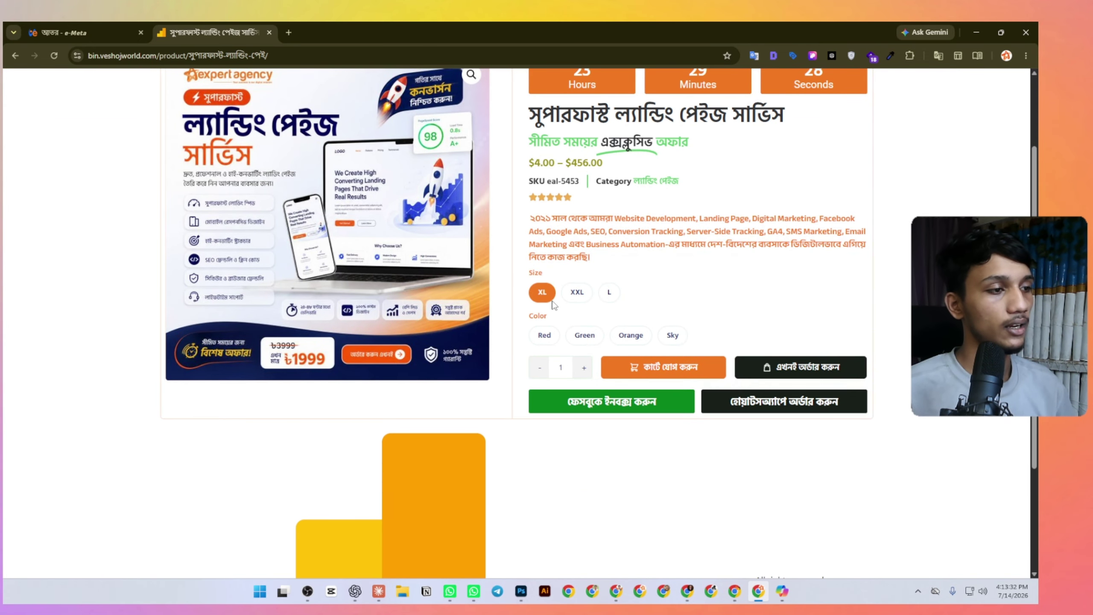
{"action": "left_click", "coordinate": [588, 340]}
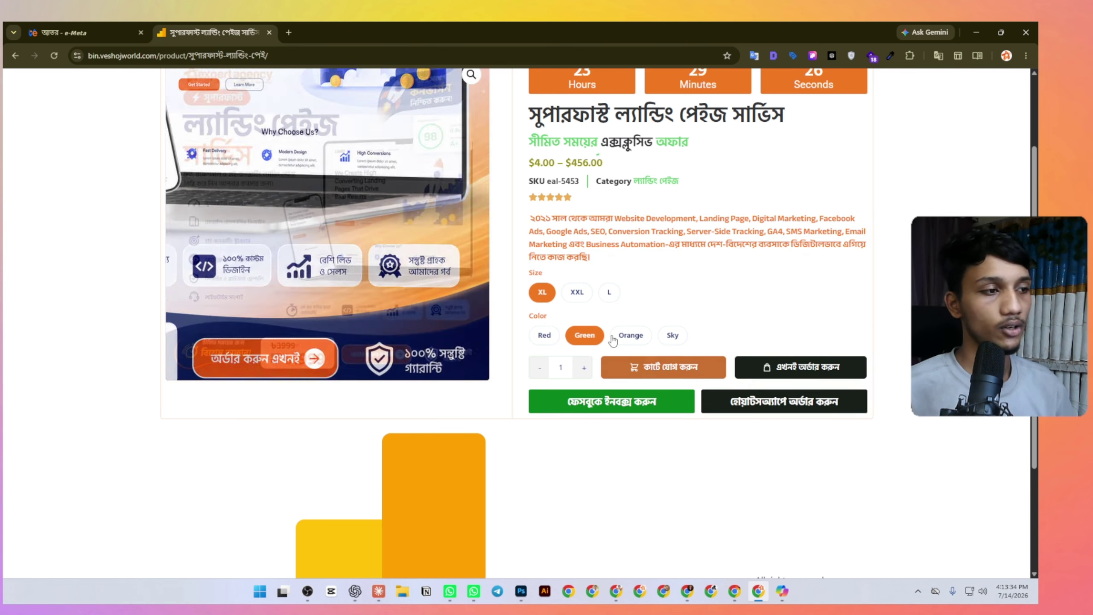
{"action": "left_click", "coordinate": [662, 369]}
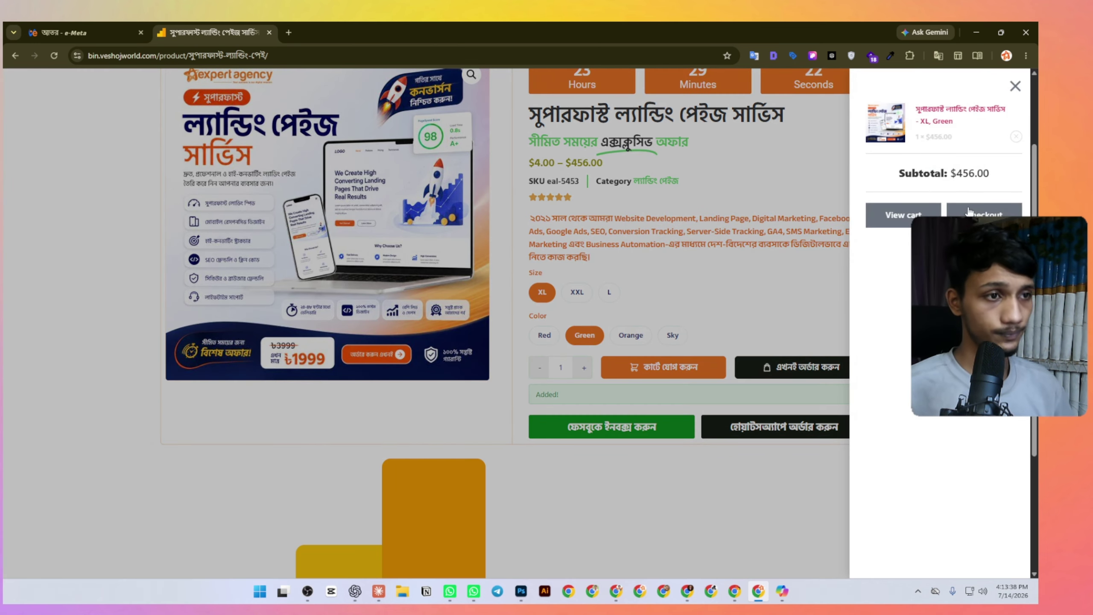
Close the cart drawer, test the order-now option to reach checkout, and return to the demo product page.
{"action": "left_click", "coordinate": [565, 277]}
{"action": "left_click", "coordinate": [813, 369]}
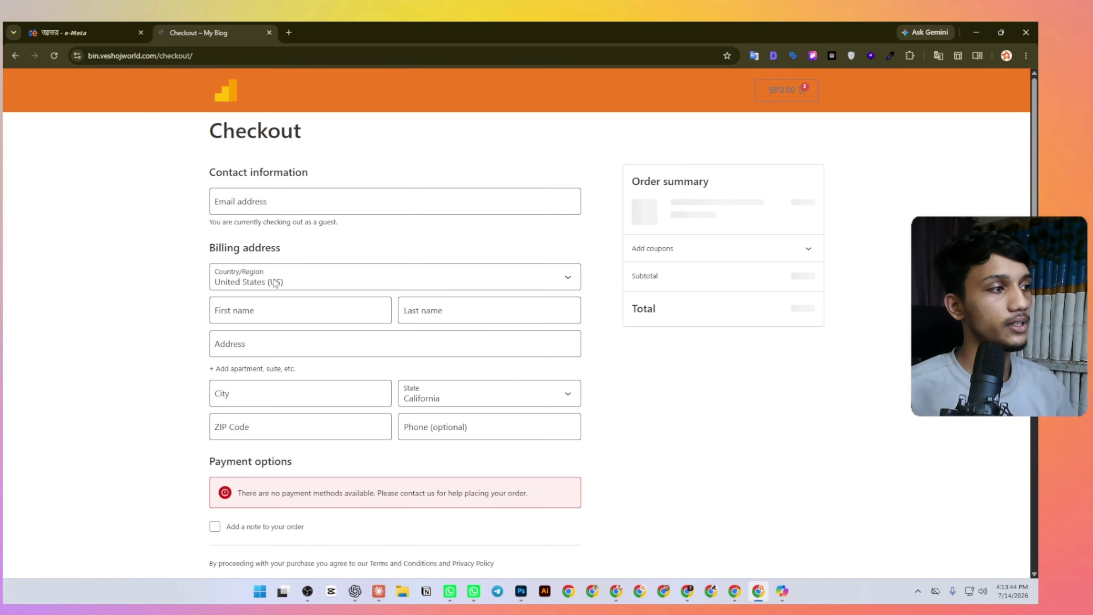
{"action": "left_click", "coordinate": [15, 55]}
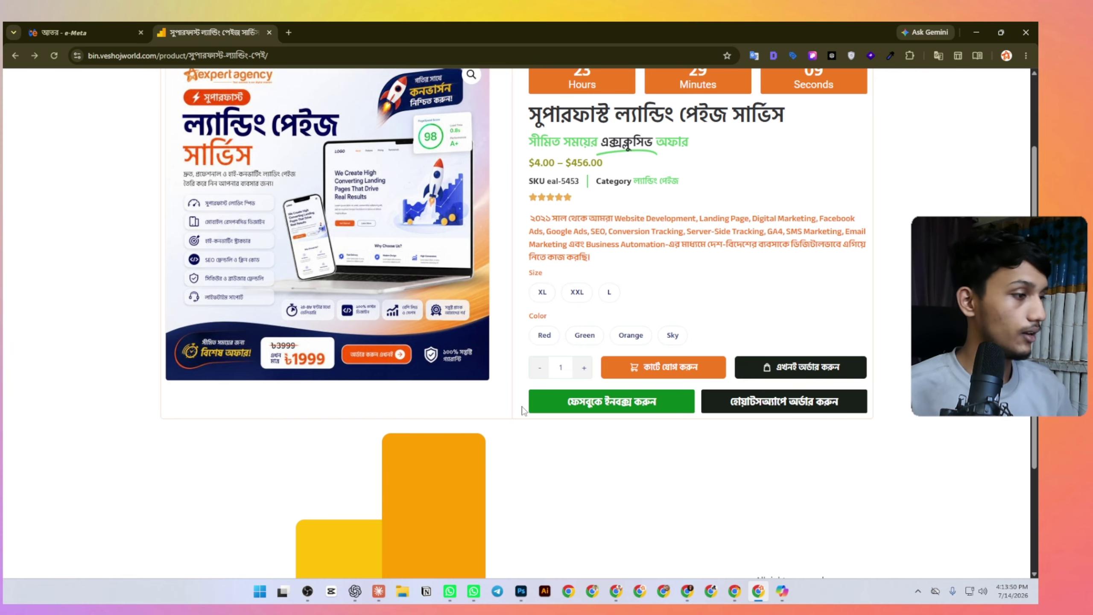
{"action": "scroll", "coordinate": [24, 156], "scroll_direction": "up", "scroll_amount": 3}
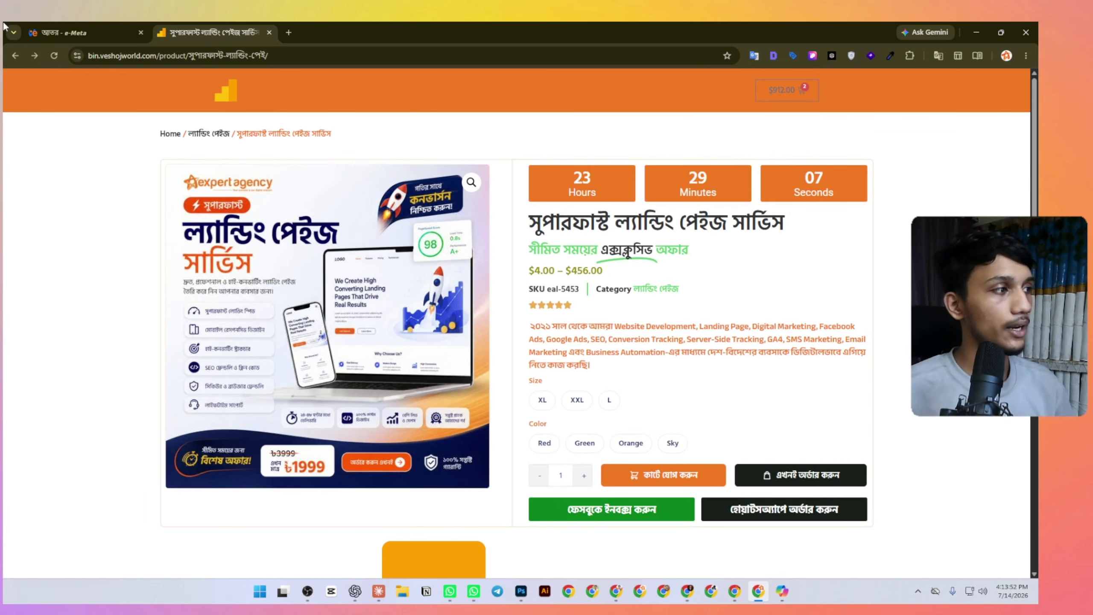
Switch to the e-Meta site's আতর product page and examine its title and prices.
{"action": "key", "text": "ctrl+Tab"}
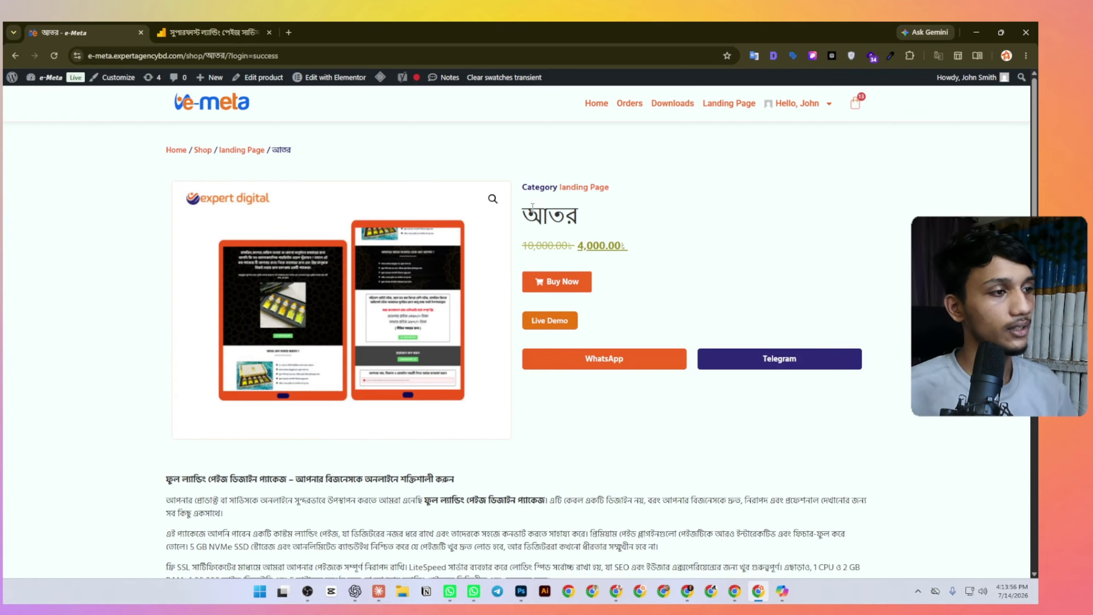
{"action": "left_click_drag", "start_coordinate": [532, 207], "coordinate": [596, 222]}
{"action": "left_click", "coordinate": [598, 221]}
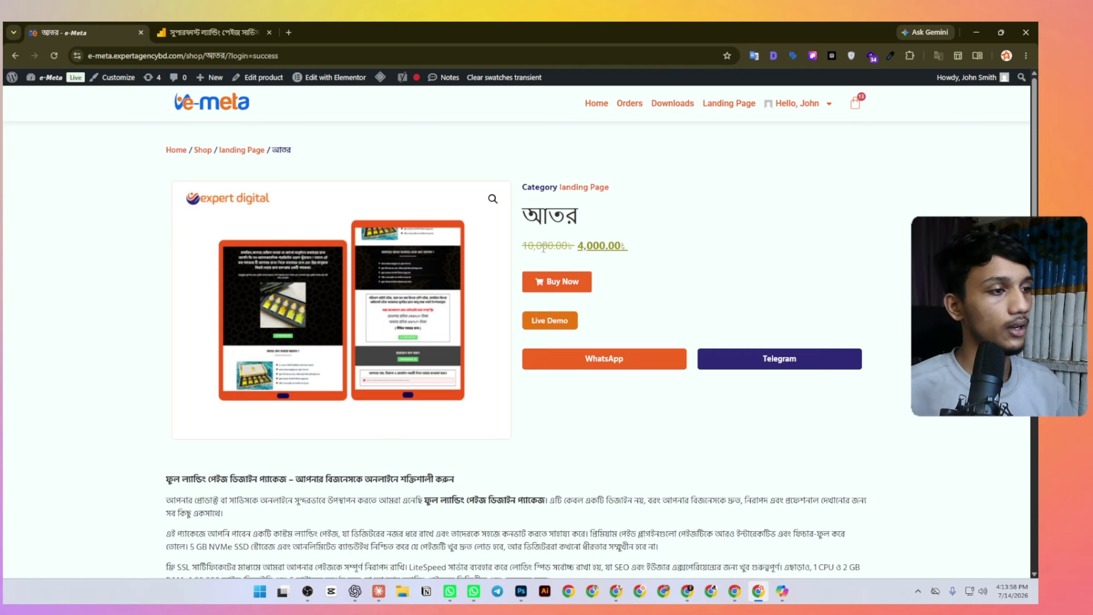
{"action": "left_click_drag", "start_coordinate": [543, 249], "coordinate": [619, 248]}
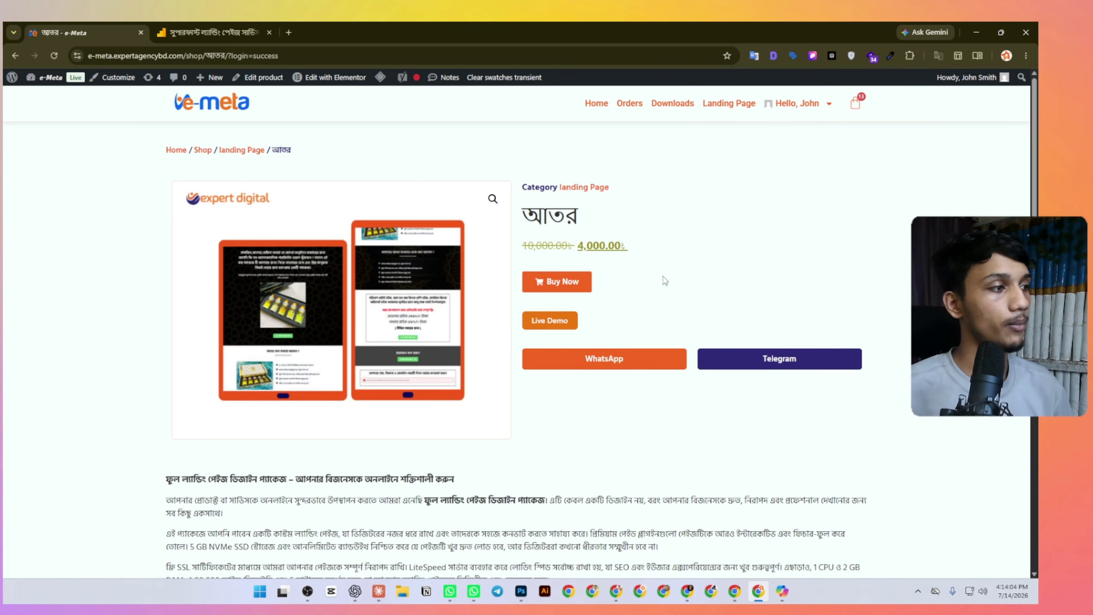
View the প্রেশার মেশিন product from the landing Page category and compare it with the demo product page.
{"action": "left_click", "coordinate": [240, 152]}
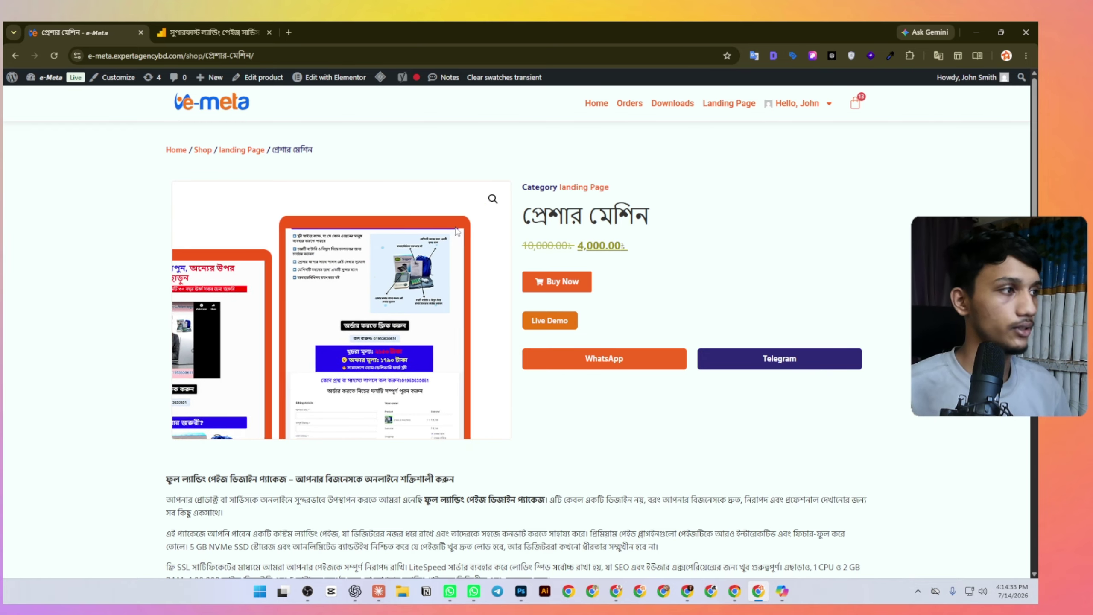
{"action": "left_click", "coordinate": [236, 27]}
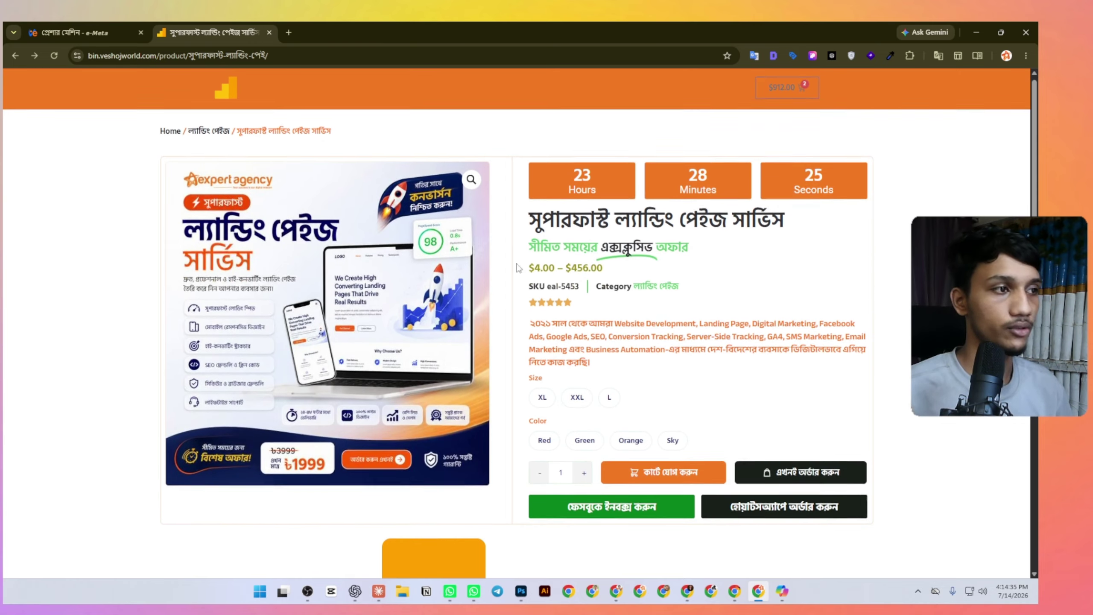
{"action": "left_click", "coordinate": [86, 30]}
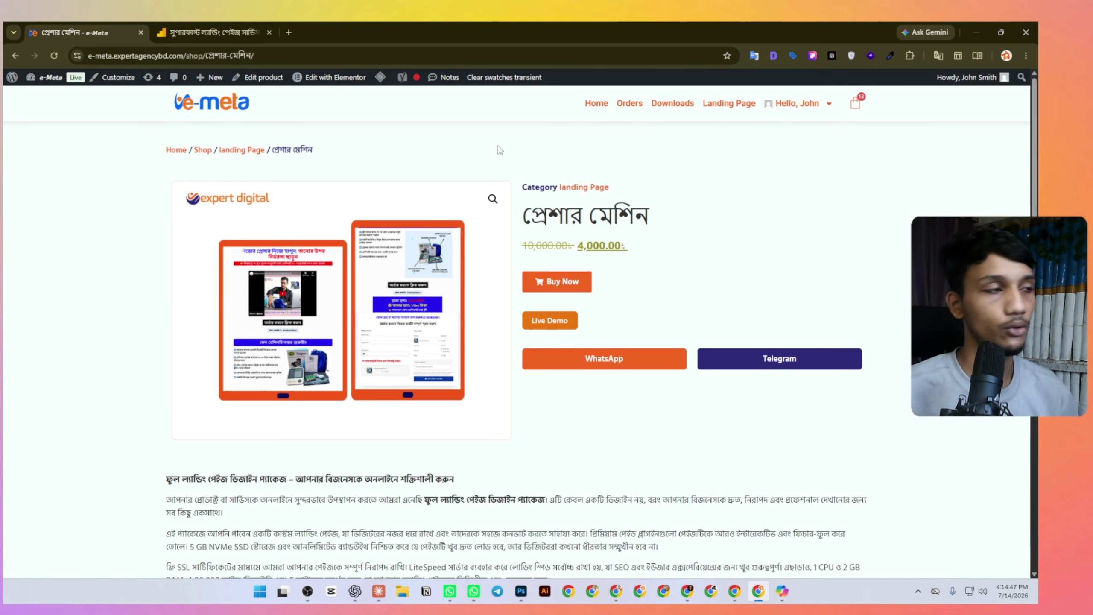
Empty the e-Meta cart by removing the Incomplete Order Tracker Plugin and the গ্রীন লাইফ product, and close the cart.
{"action": "left_click", "coordinate": [854, 104]}
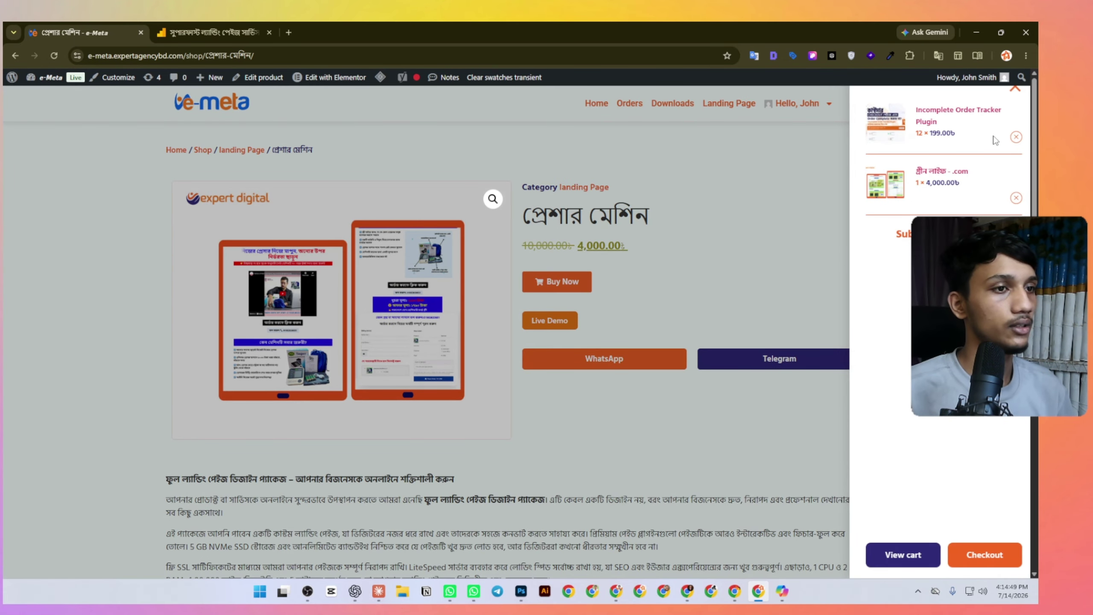
{"action": "left_click", "coordinate": [1017, 198]}
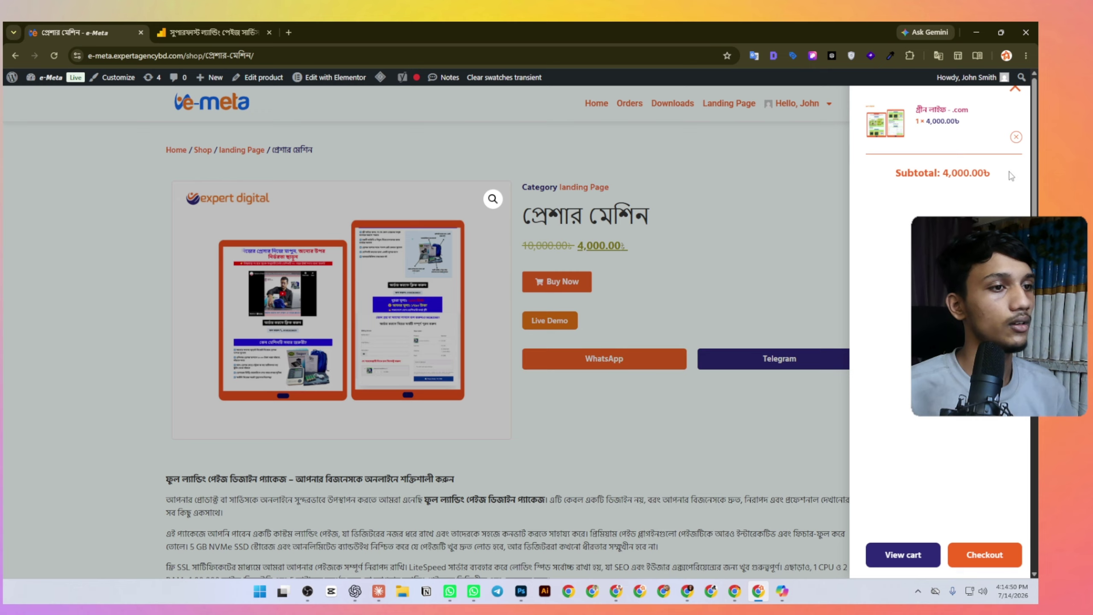
{"action": "left_click", "coordinate": [1016, 138]}
{"action": "left_click", "coordinate": [690, 199]}
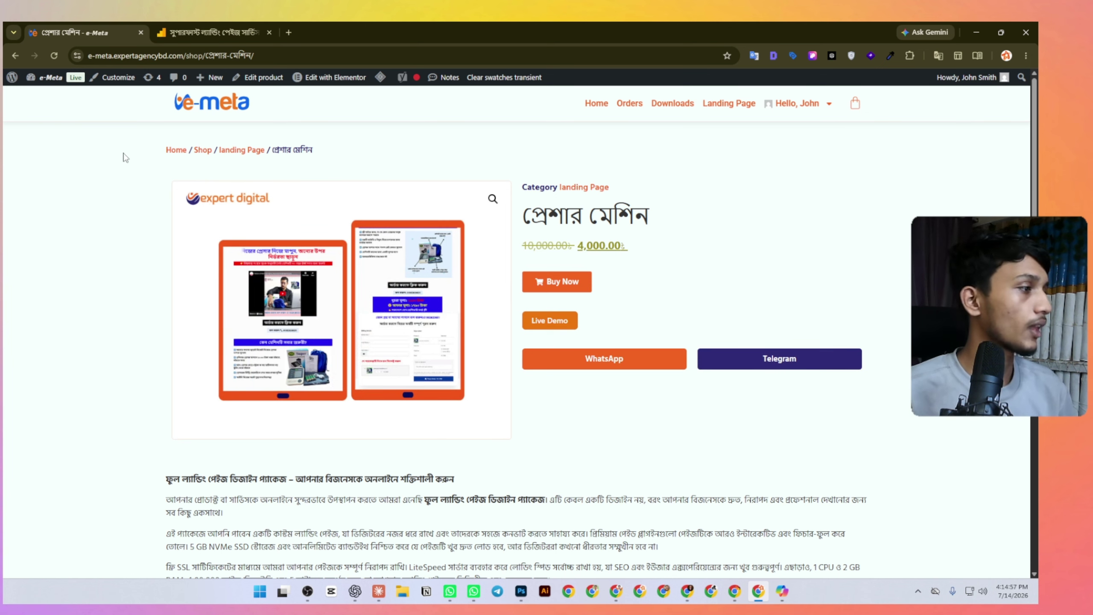
Go to the site's WordPress admin and show the Single Product templates in Elementor's Theme Builder.
{"action": "left_click", "coordinate": [17, 79]}
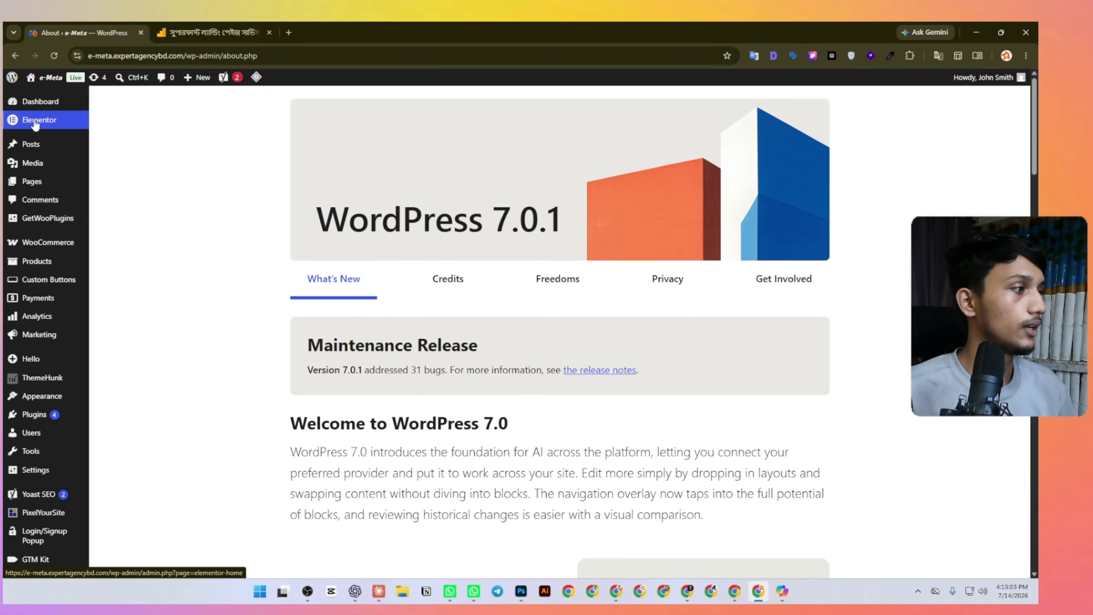
{"action": "mouse_move", "coordinate": [35, 123]}
{"action": "left_click", "coordinate": [135, 155]}
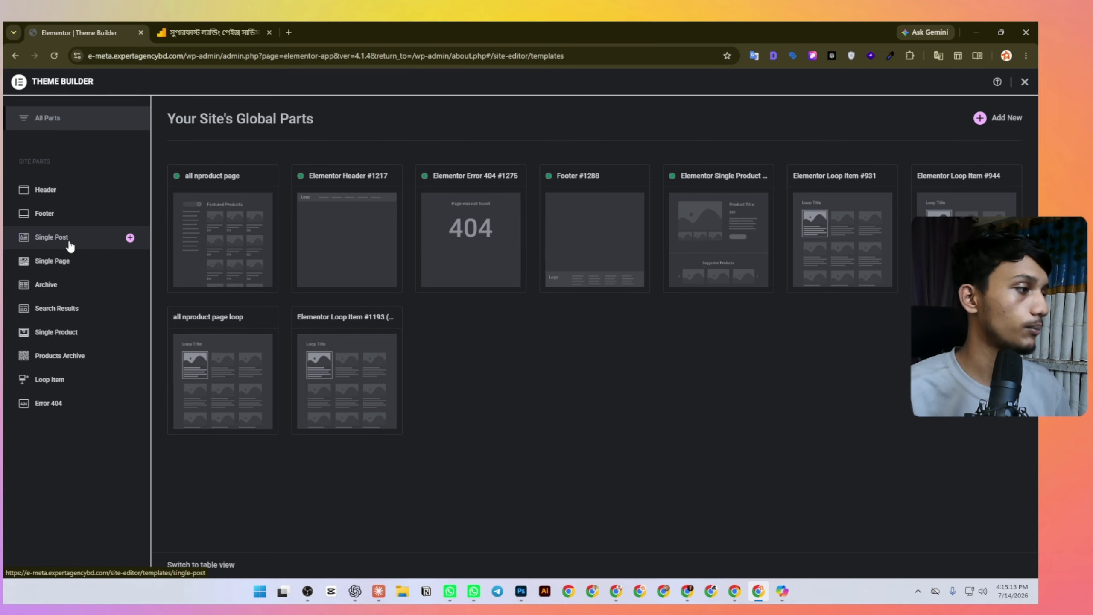
{"action": "left_click", "coordinate": [60, 332]}
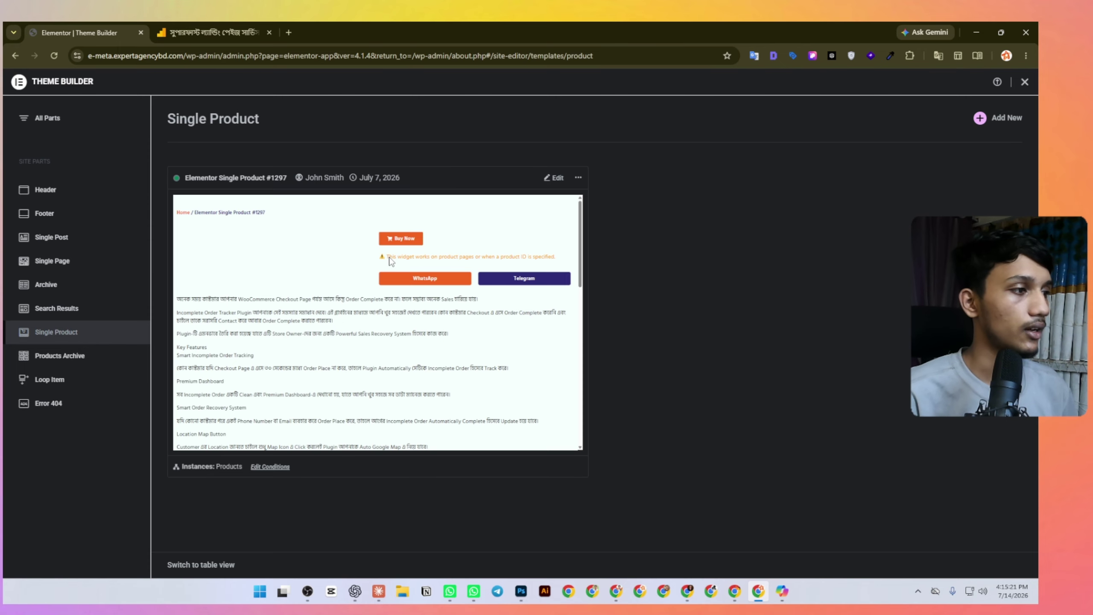
Move the Elementor Single Product #1297 template to the trash.
{"action": "left_click", "coordinate": [578, 178]}
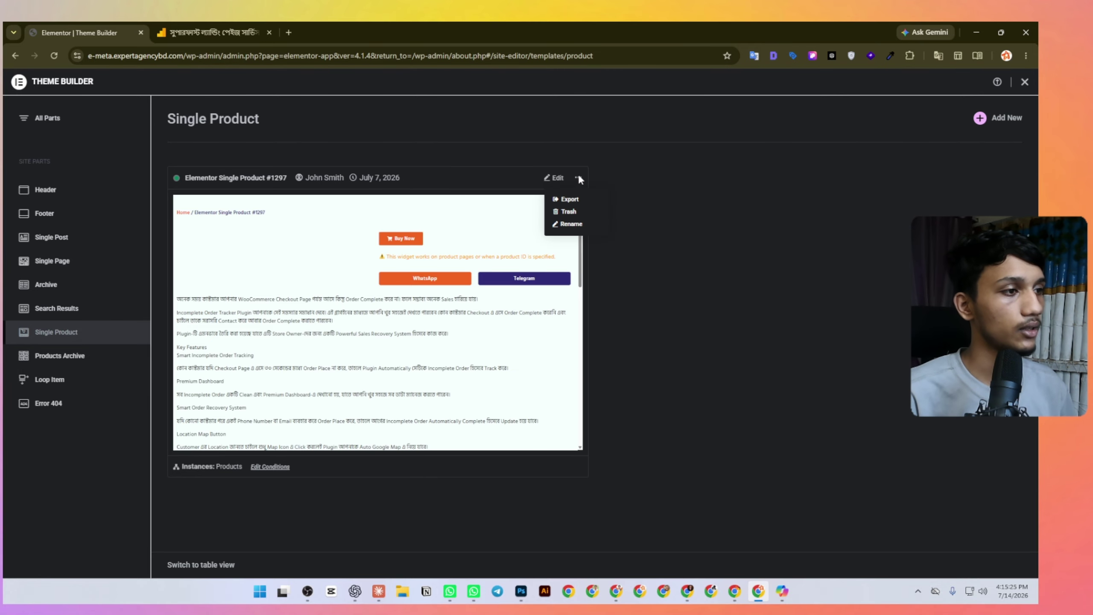
{"action": "left_click", "coordinate": [569, 212]}
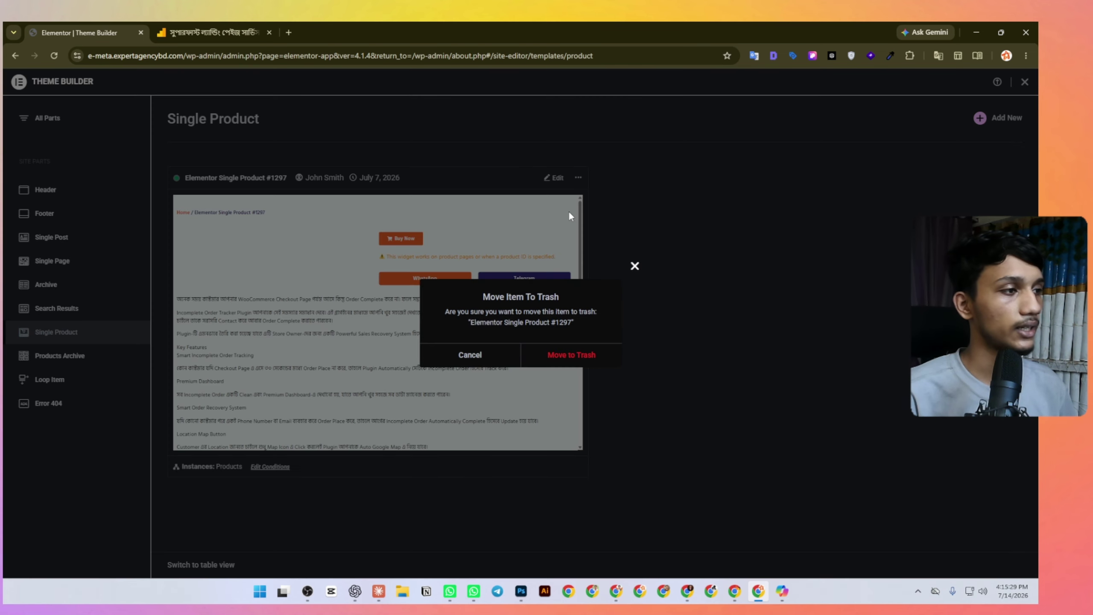
{"action": "left_click", "coordinate": [567, 355]}
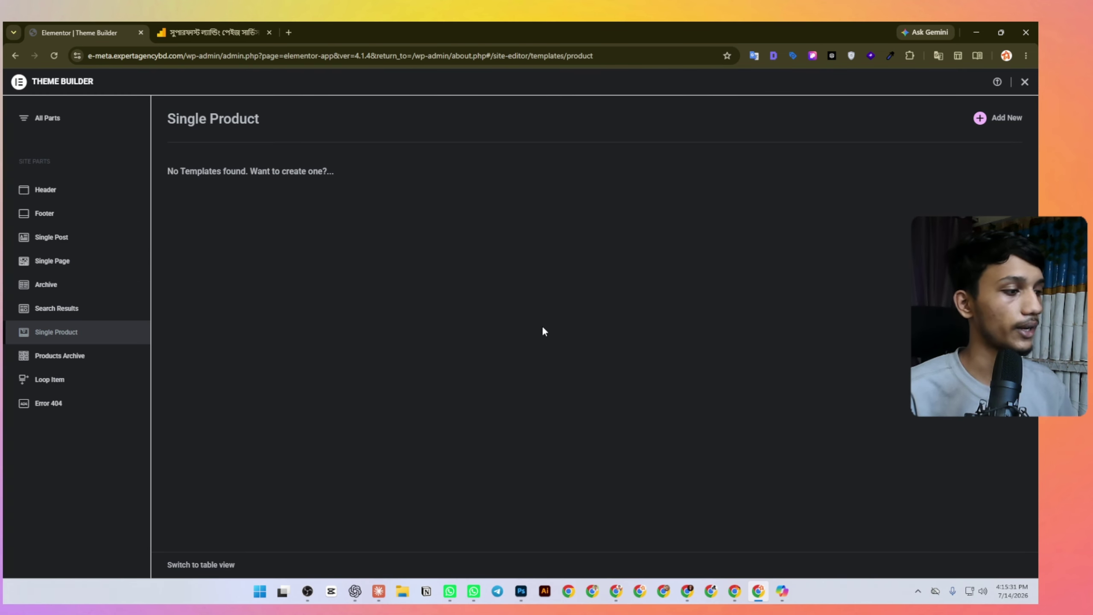
Create a new Single Product template, check the demo product page meanwhile, and dismiss the template library to get a blank canvas.
{"action": "left_click", "coordinate": [984, 122]}
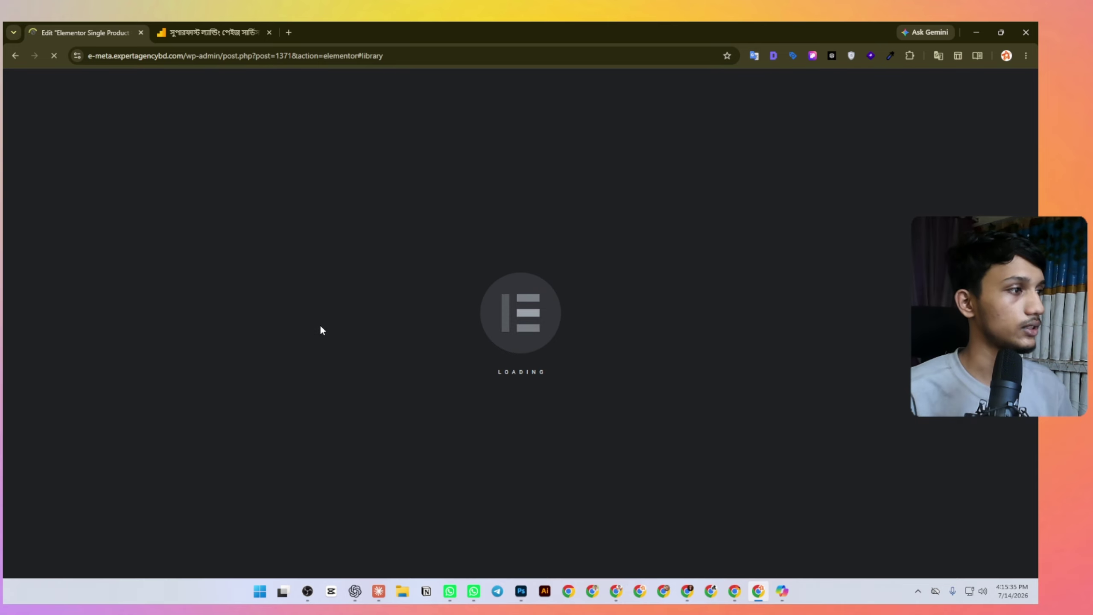
{"action": "left_click", "coordinate": [235, 31]}
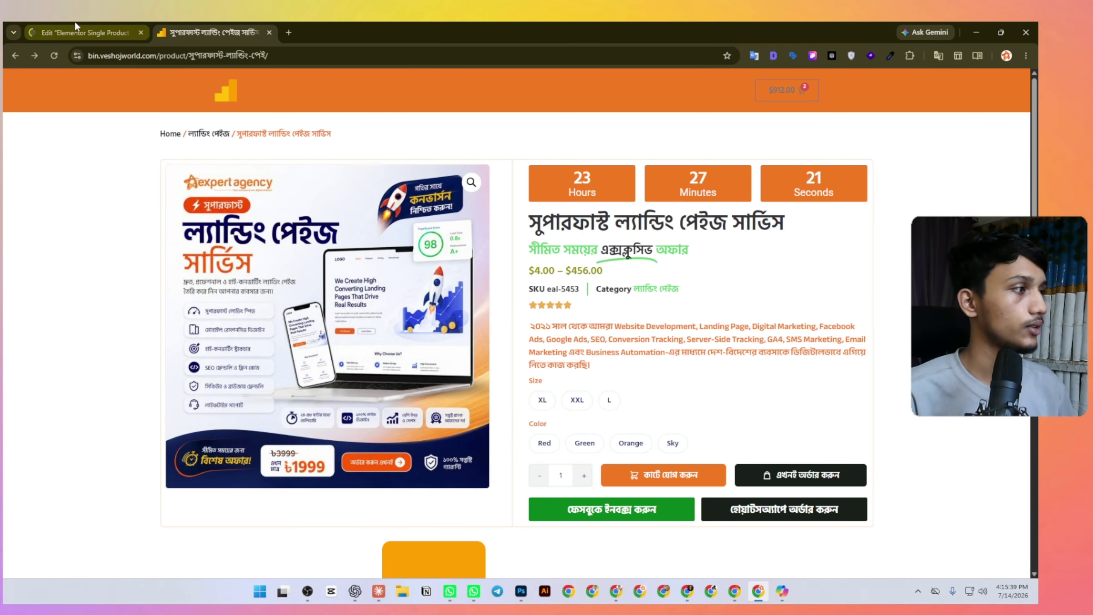
{"action": "left_click", "coordinate": [84, 33]}
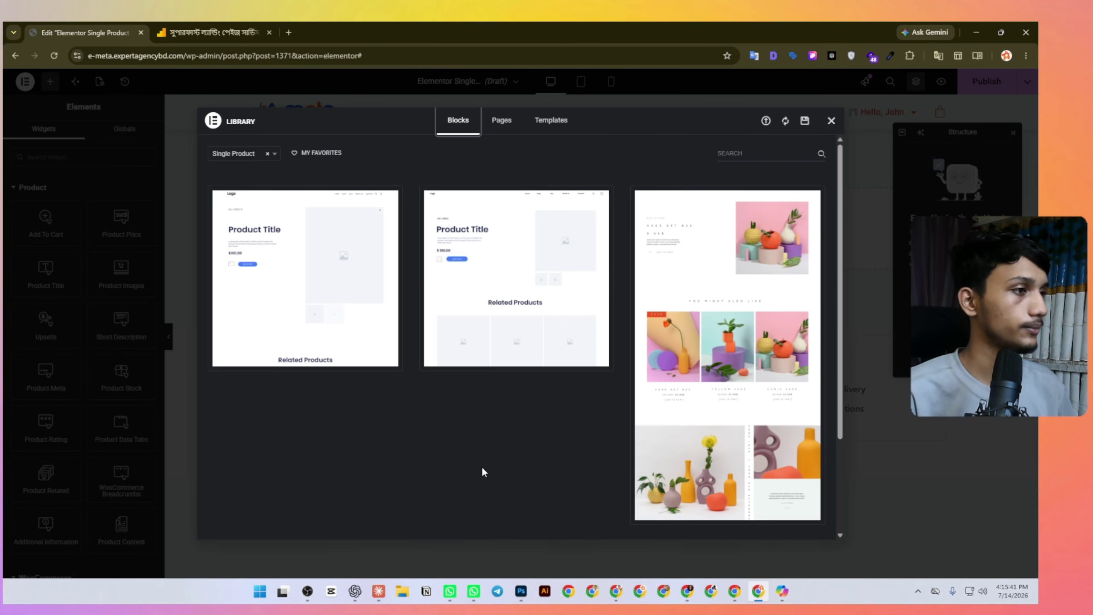
{"action": "left_click", "coordinate": [832, 121]}
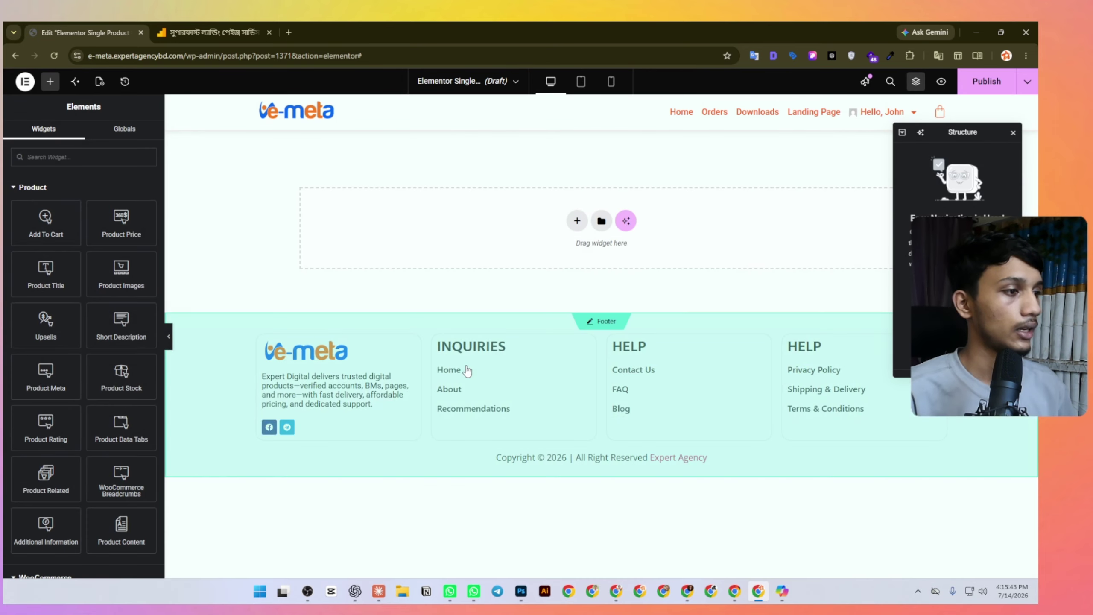
{"action": "left_click", "coordinate": [575, 220]}
{"action": "left_click", "coordinate": [555, 269]}
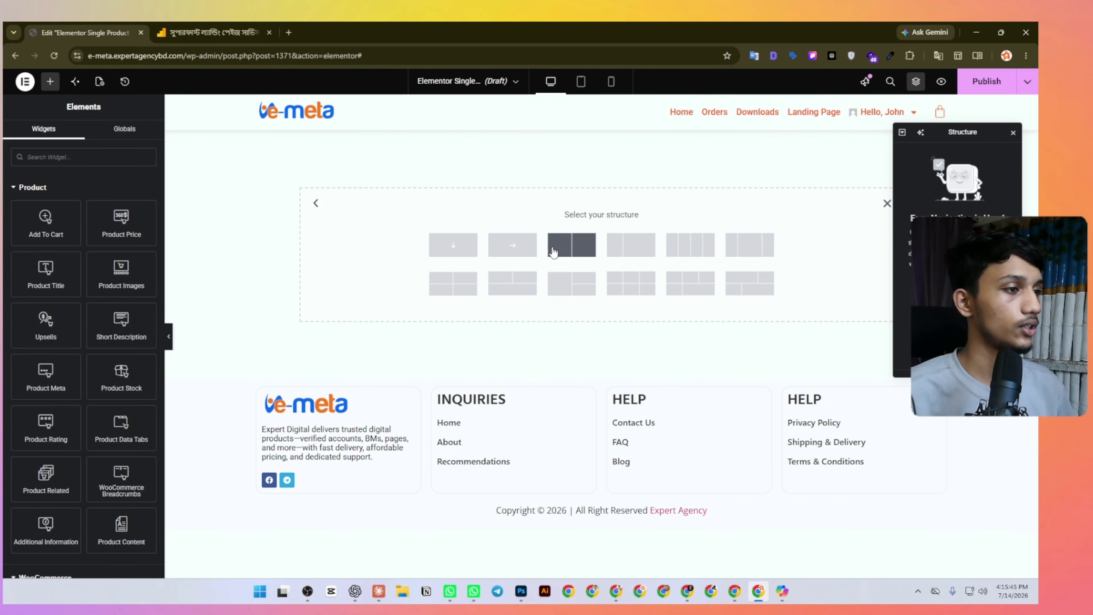
{"action": "left_click", "coordinate": [302, 215]}
Add a Container from the Layout elements to the blank template canvas.
{"action": "scroll", "coordinate": [81, 280], "scroll_direction": "down", "scroll_amount": 10}
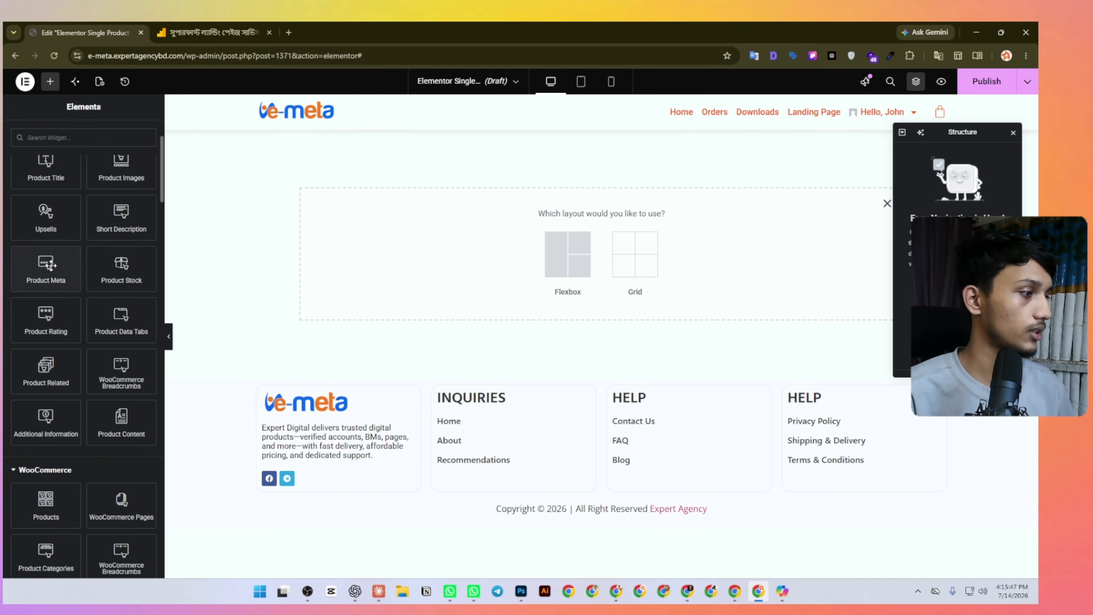
{"action": "scroll", "coordinate": [82, 344], "scroll_direction": "up", "scroll_amount": 1}
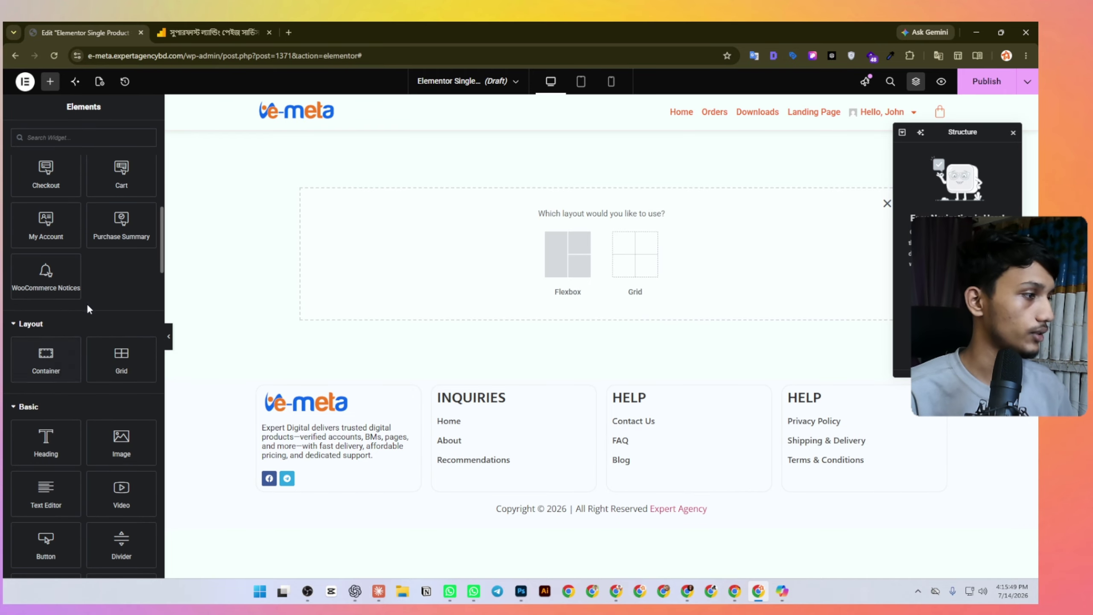
{"action": "left_click_drag", "start_coordinate": [41, 358], "coordinate": [548, 246]}
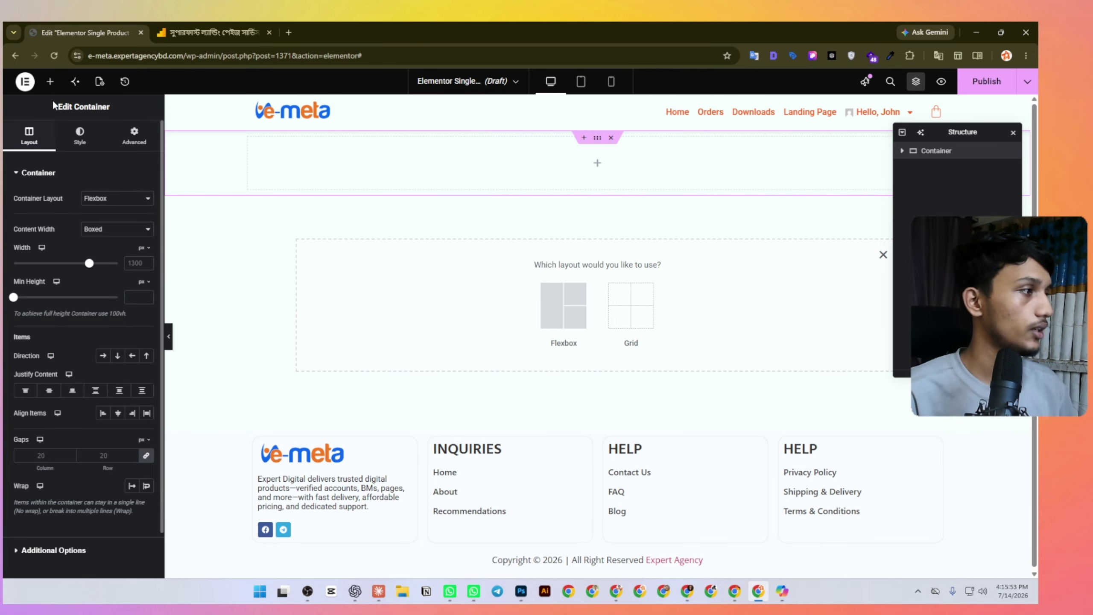
Close the Structure view and nest containers inside the main container, with two side by side in row direction.
{"action": "left_click", "coordinate": [50, 82]}
{"action": "scroll", "coordinate": [34, 424], "scroll_direction": "down", "scroll_amount": 8}
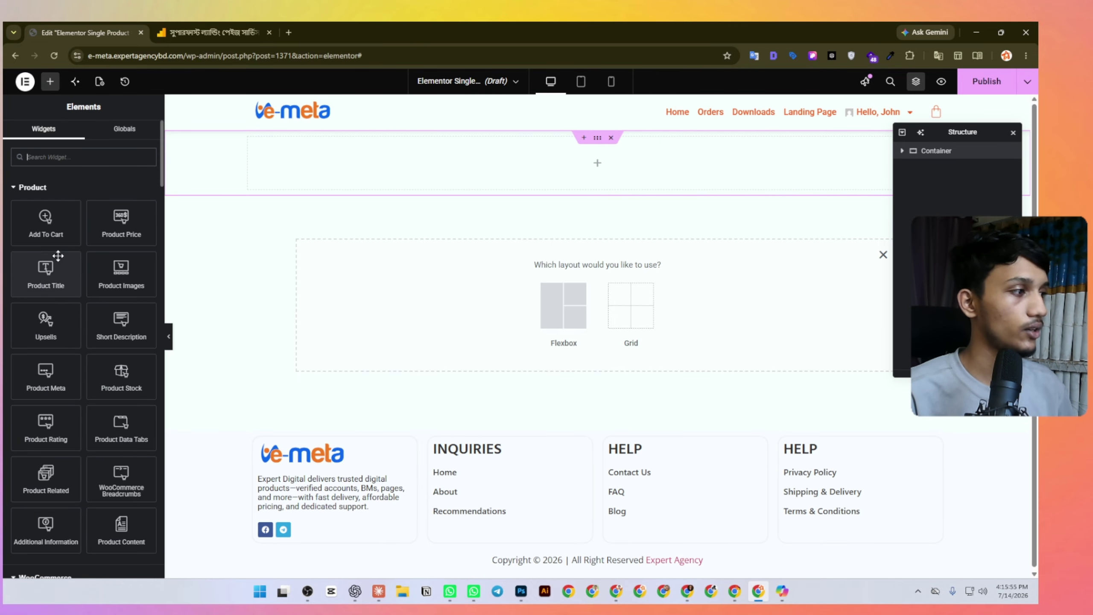
{"action": "left_click_drag", "start_coordinate": [46, 521], "coordinate": [598, 162]}
{"action": "left_click", "coordinate": [1013, 133]}
{"action": "left_click", "coordinate": [50, 81]}
{"action": "left_click_drag", "start_coordinate": [46, 521], "coordinate": [597, 174]}
{"action": "left_click", "coordinate": [103, 356]}
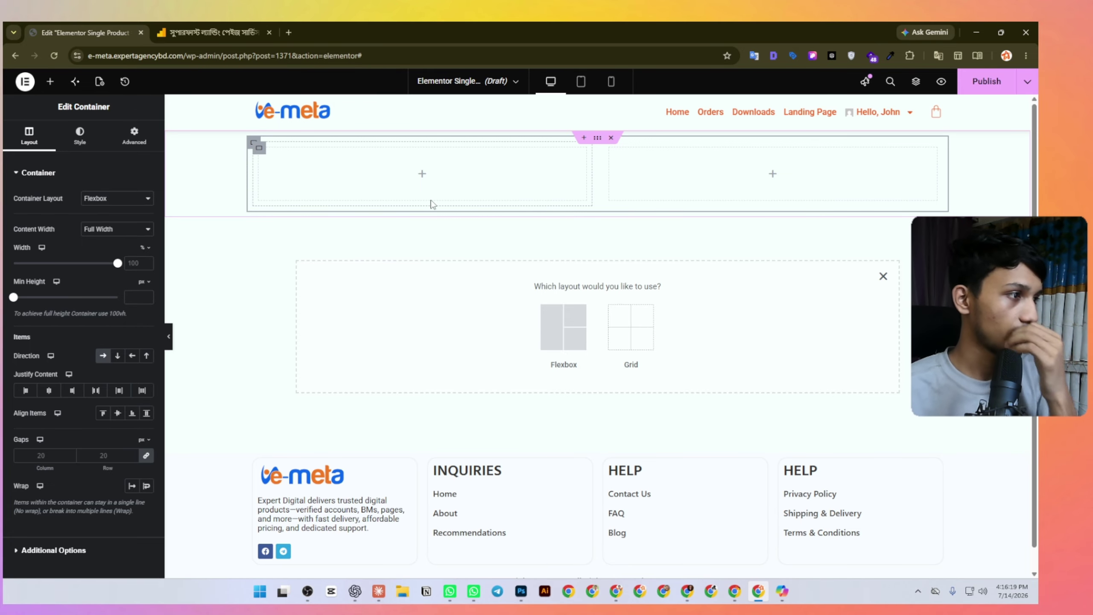
Add a Product Images widget to the first of the two side-by-side inner containers.
{"action": "left_click", "coordinate": [50, 82]}
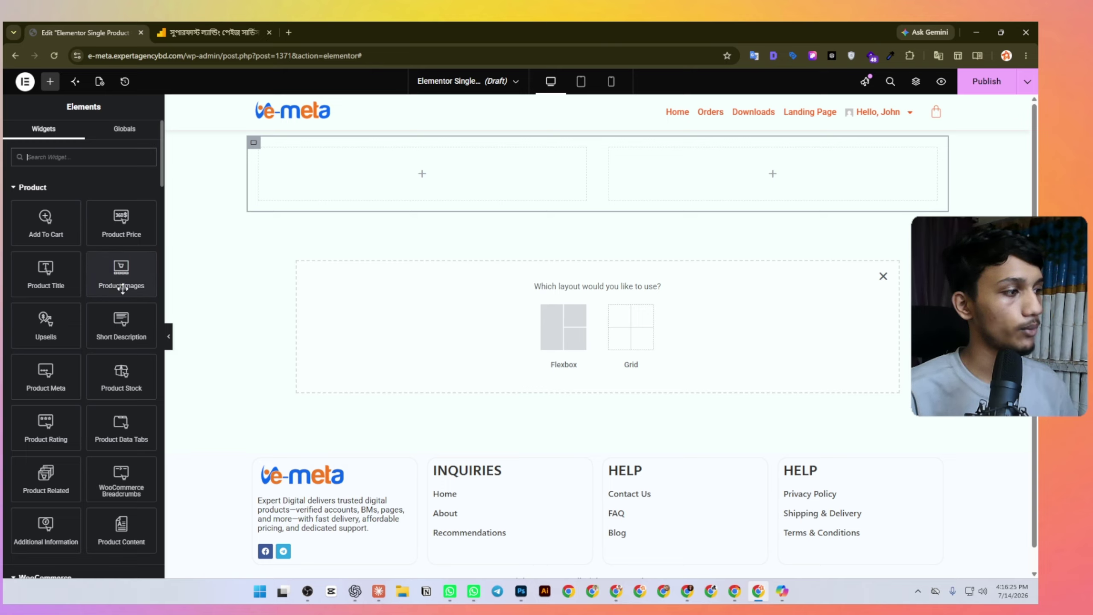
{"action": "left_click_drag", "start_coordinate": [107, 279], "coordinate": [258, 196]}
{"action": "left_click_drag", "start_coordinate": [335, 174], "coordinate": [335, 174]}
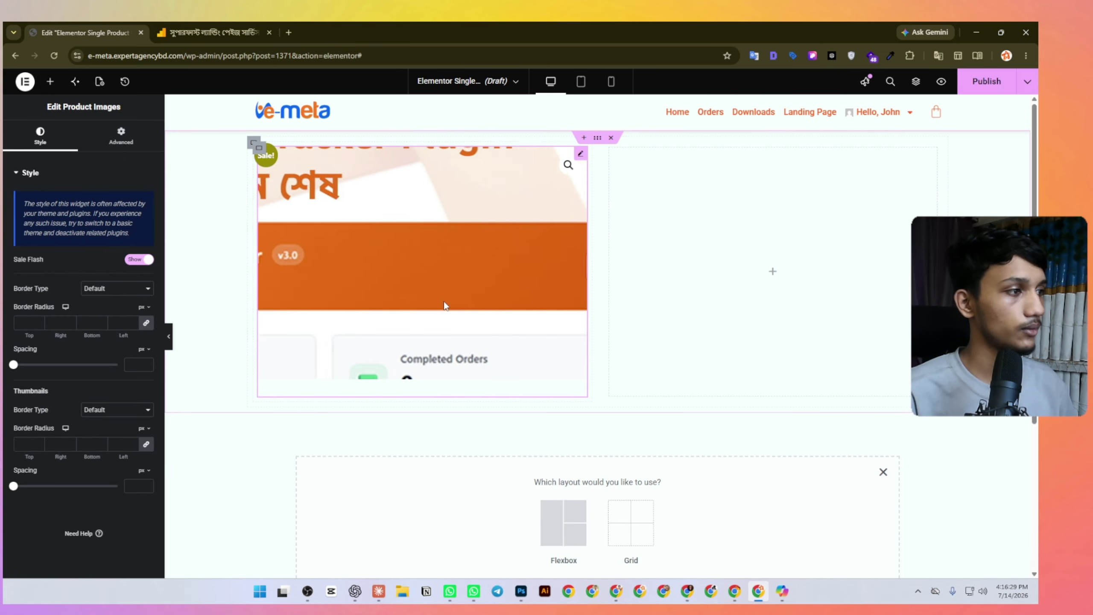
Check the demo product page's layout, find the Countdown widget and place it in the empty second inner container.
{"action": "left_click", "coordinate": [55, 80]}
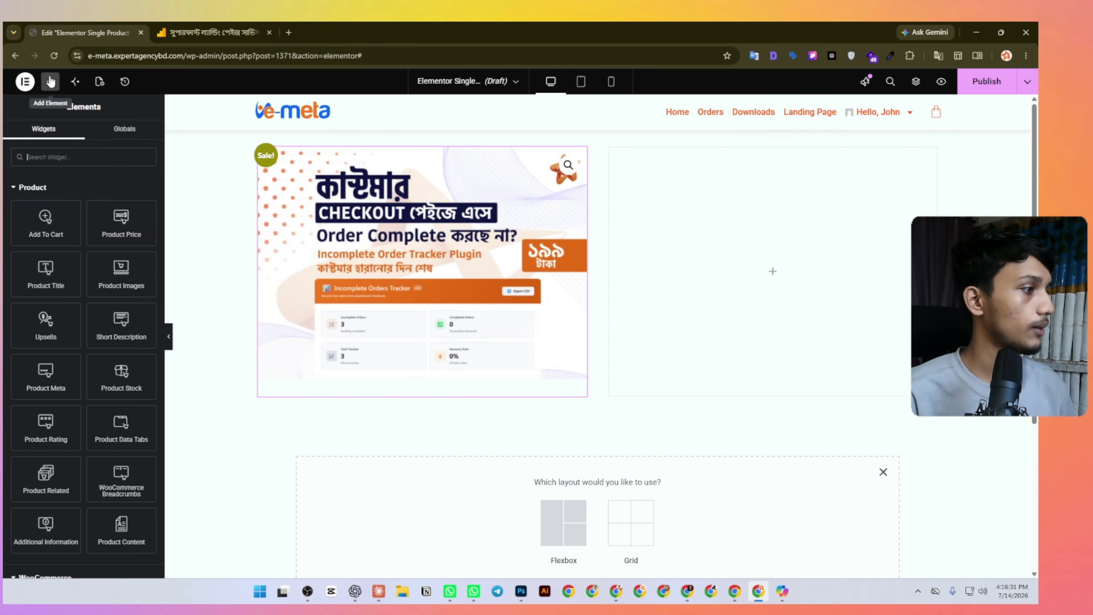
{"action": "left_click", "coordinate": [214, 32]}
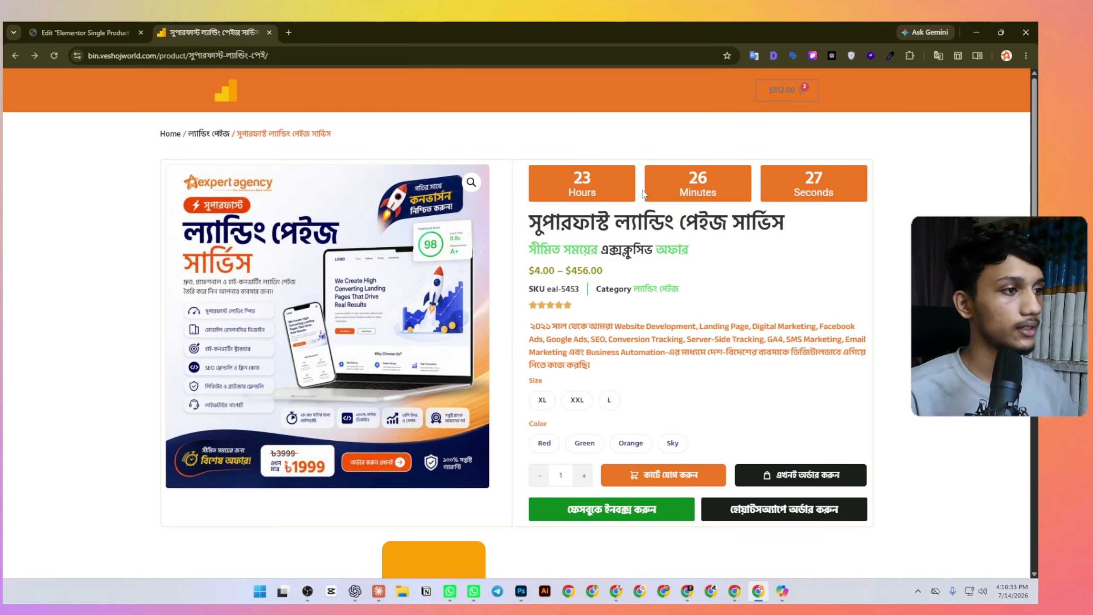
{"action": "left_click", "coordinate": [82, 33]}
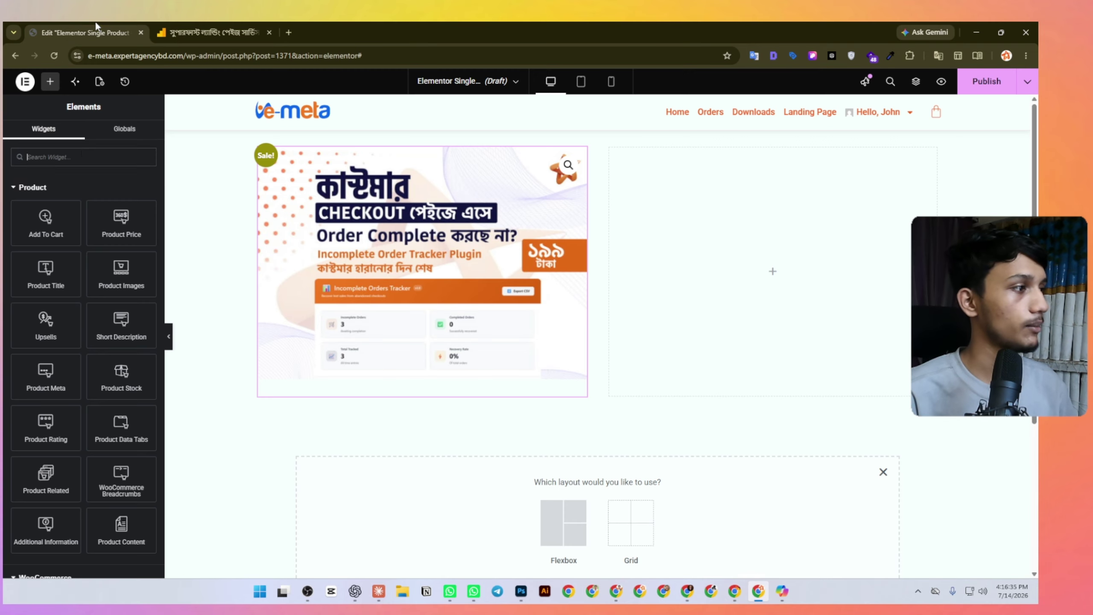
{"action": "left_click", "coordinate": [45, 162]}
{"action": "type", "text": "coun"}
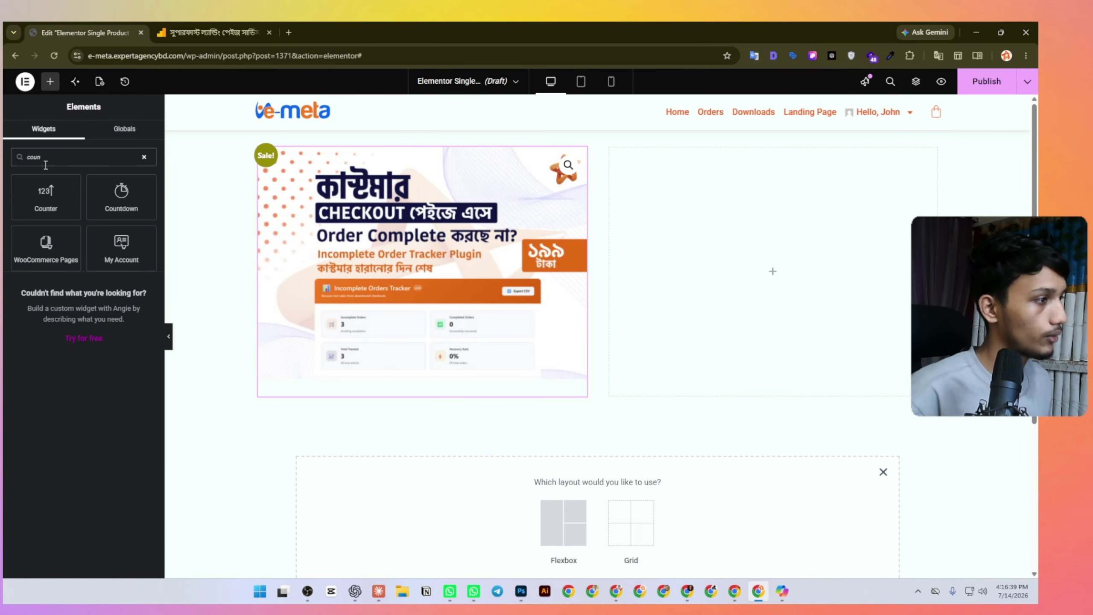
{"action": "left_click_drag", "start_coordinate": [122, 191], "coordinate": [689, 223]}
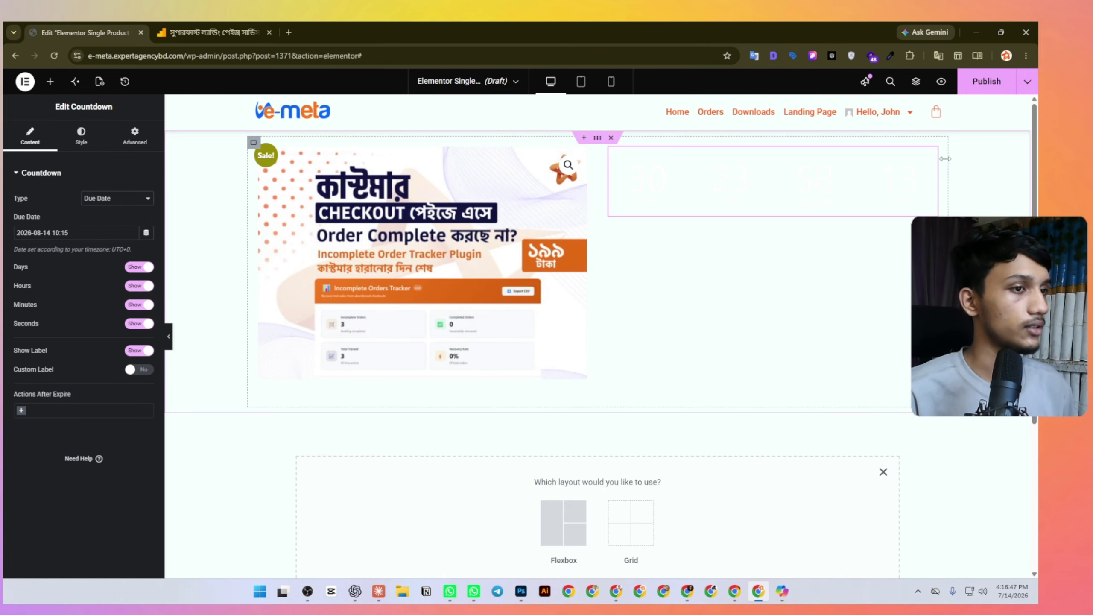
Compare with the demo countdown and set the countdown boxes' background to the Secondary global color #F26522.
{"action": "left_click", "coordinate": [194, 31]}
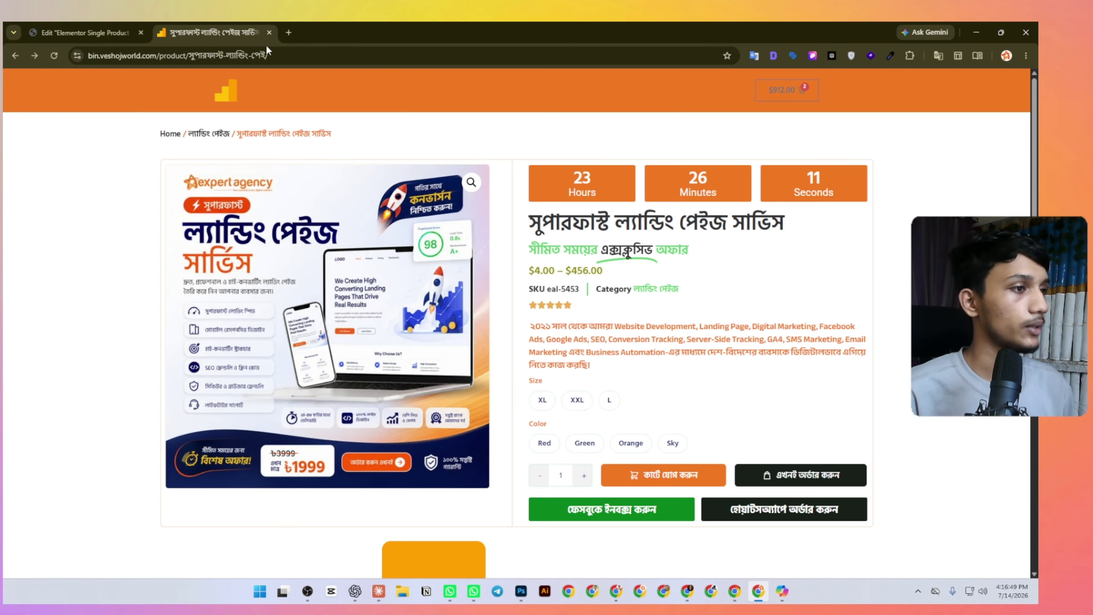
{"action": "left_click", "coordinate": [67, 27]}
{"action": "left_click", "coordinate": [82, 137]}
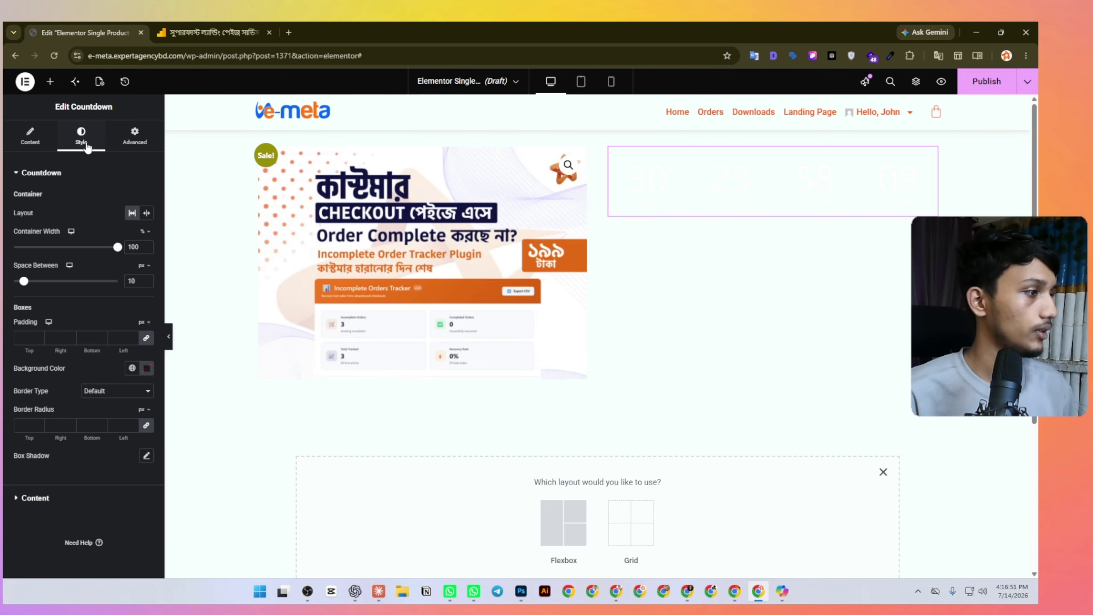
{"action": "left_click", "coordinate": [132, 368]}
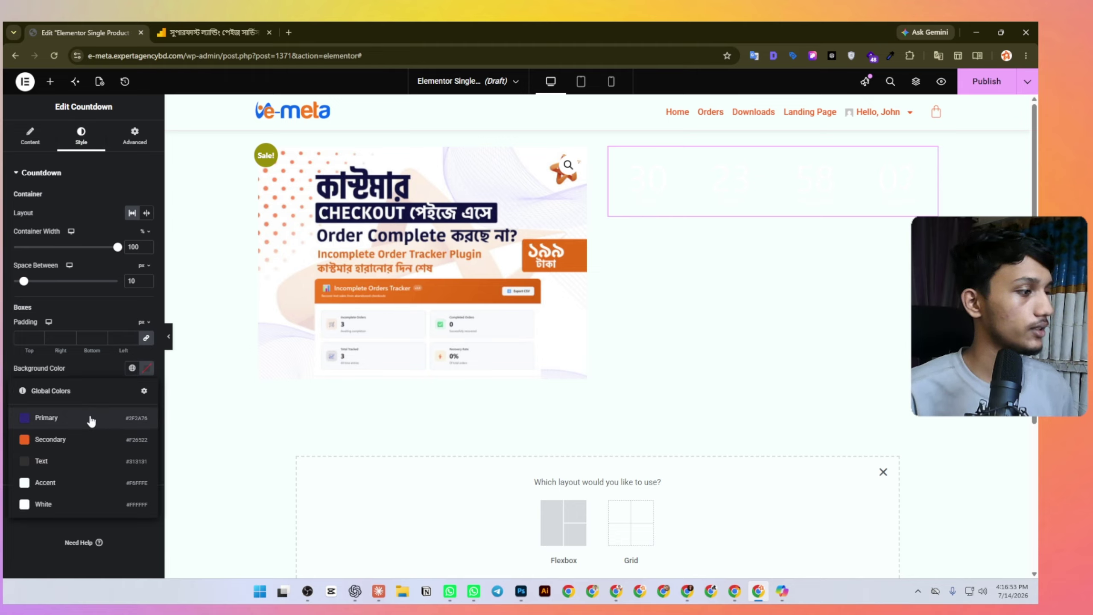
{"action": "left_click", "coordinate": [91, 420]}
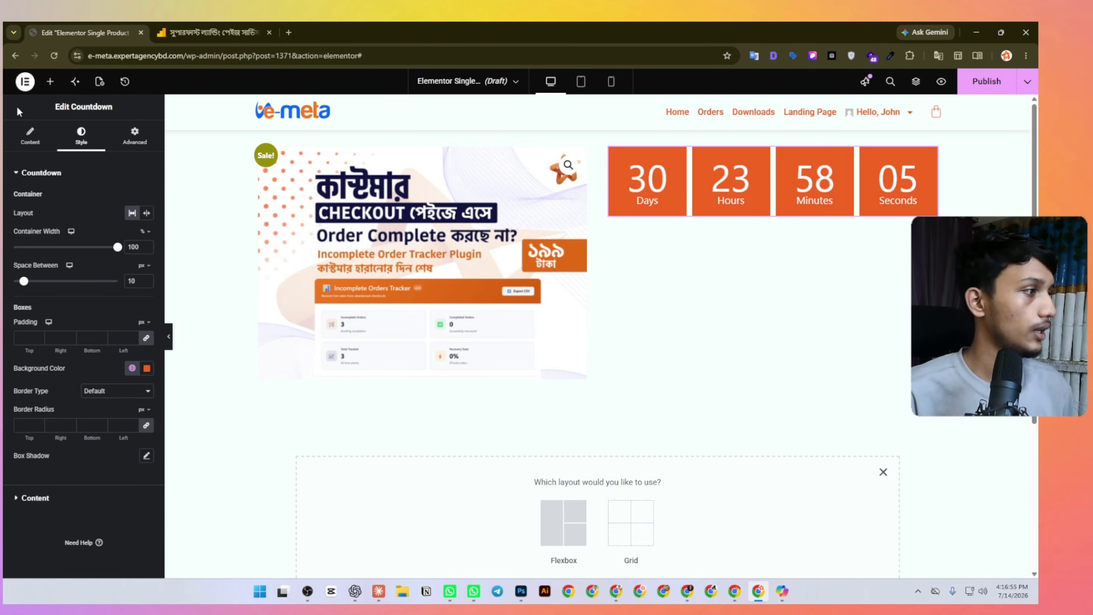
Hide the Days unit of the countdown, keeping Hours, Minutes and Seconds shown.
{"action": "left_click", "coordinate": [30, 136]}
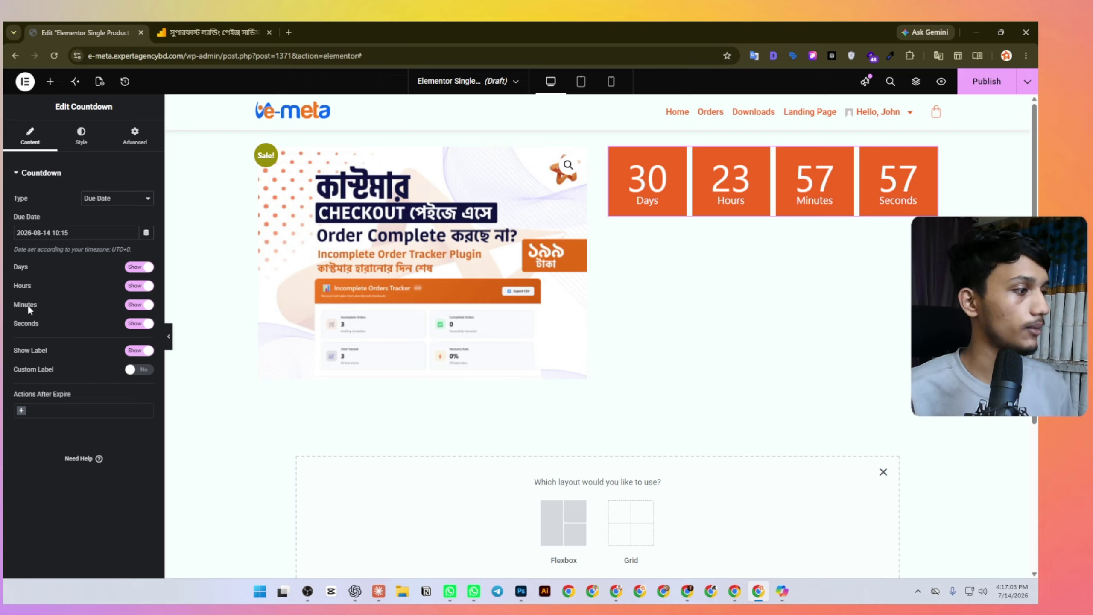
{"action": "left_click", "coordinate": [139, 268]}
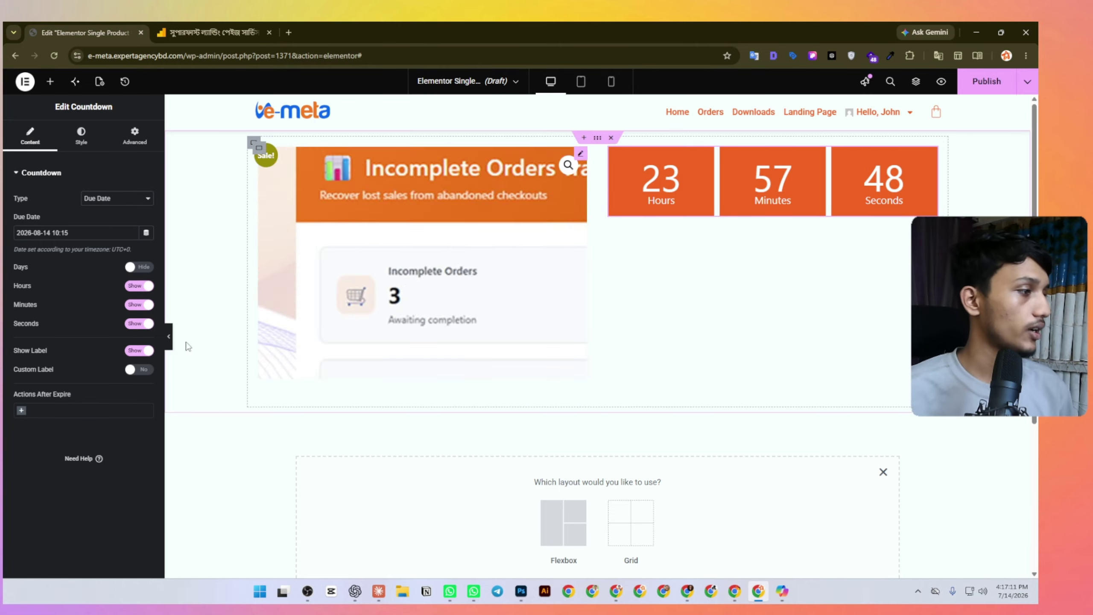
{"action": "left_click", "coordinate": [134, 287]}
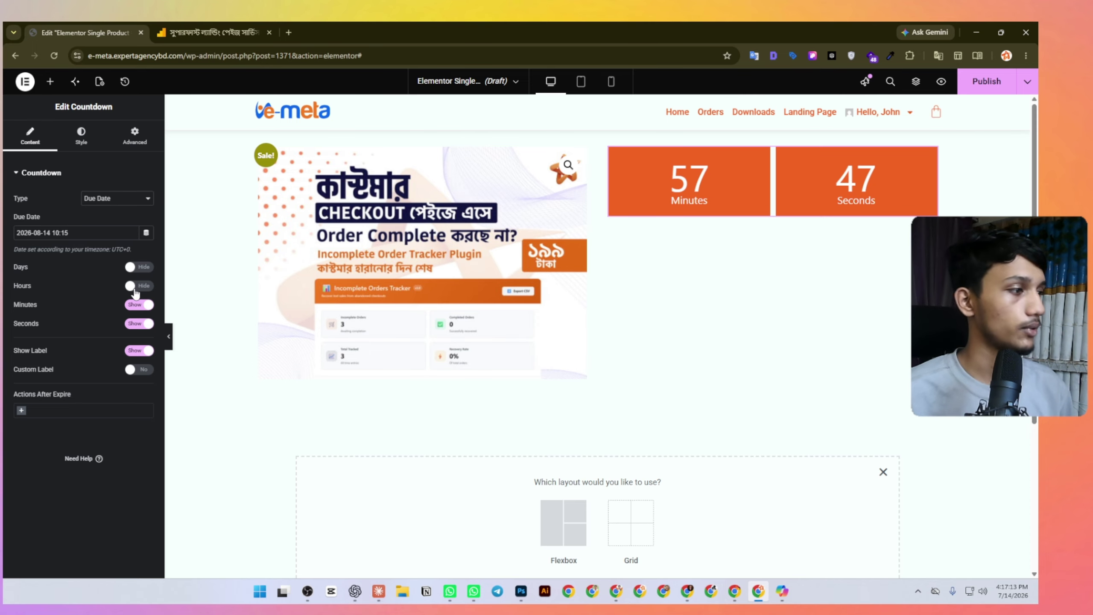
{"action": "left_click", "coordinate": [136, 287]}
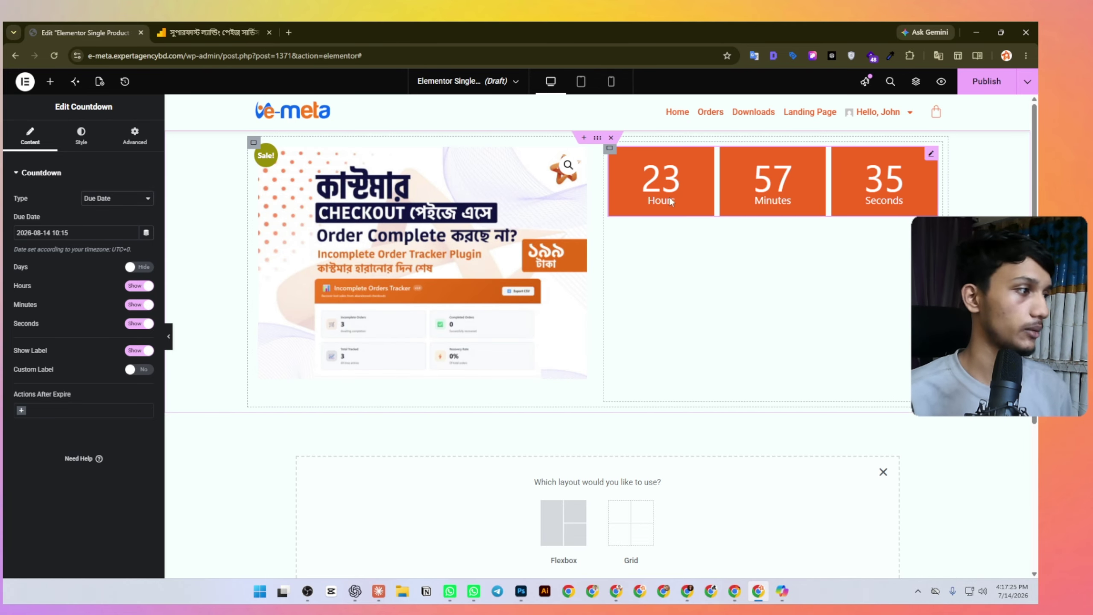
{"action": "left_click", "coordinate": [80, 234]}
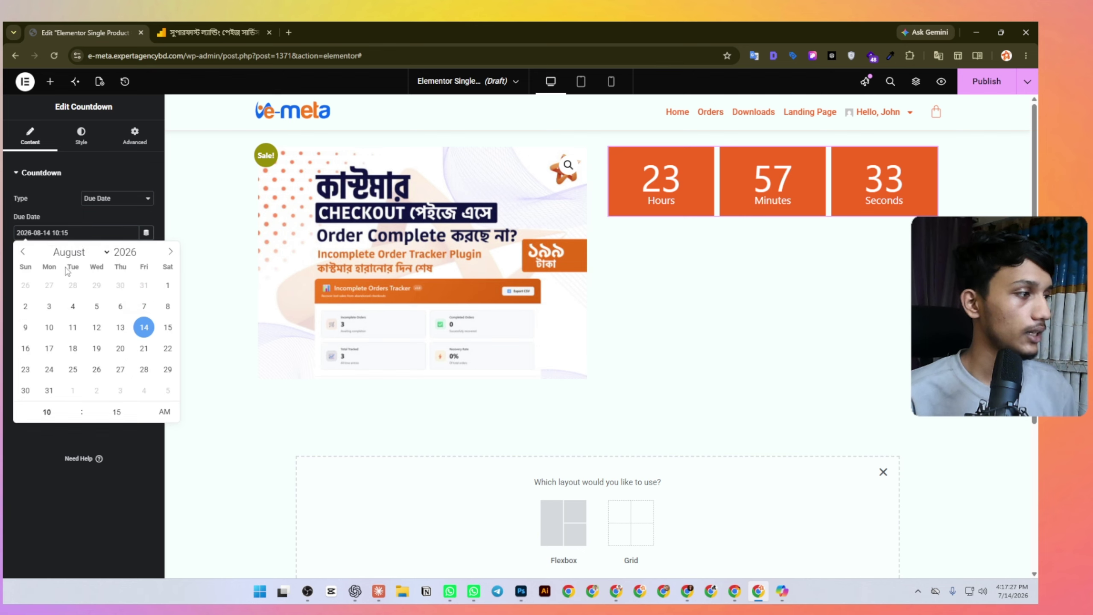
{"action": "left_click", "coordinate": [170, 252]}
{"action": "left_click", "coordinate": [171, 251]}
{"action": "left_click", "coordinate": [170, 252]}
{"action": "left_click", "coordinate": [171, 251]}
{"action": "left_click", "coordinate": [170, 251]}
{"action": "left_click", "coordinate": [170, 252]}
{"action": "left_click", "coordinate": [170, 252]}
{"action": "left_click", "coordinate": [170, 252]}
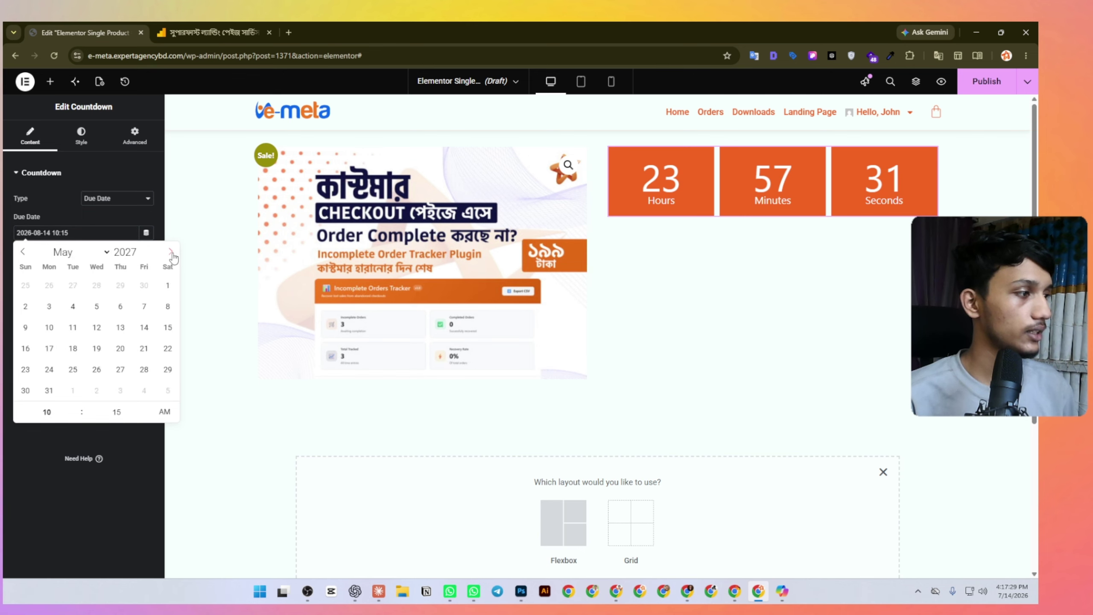
{"action": "double_click", "coordinate": [171, 252]}
{"action": "left_click", "coordinate": [171, 252]}
{"action": "double_click", "coordinate": [171, 252]}
{"action": "left_click", "coordinate": [171, 252]}
{"action": "double_click", "coordinate": [171, 252]}
{"action": "double_click", "coordinate": [171, 252]}
{"action": "left_click", "coordinate": [171, 252]}
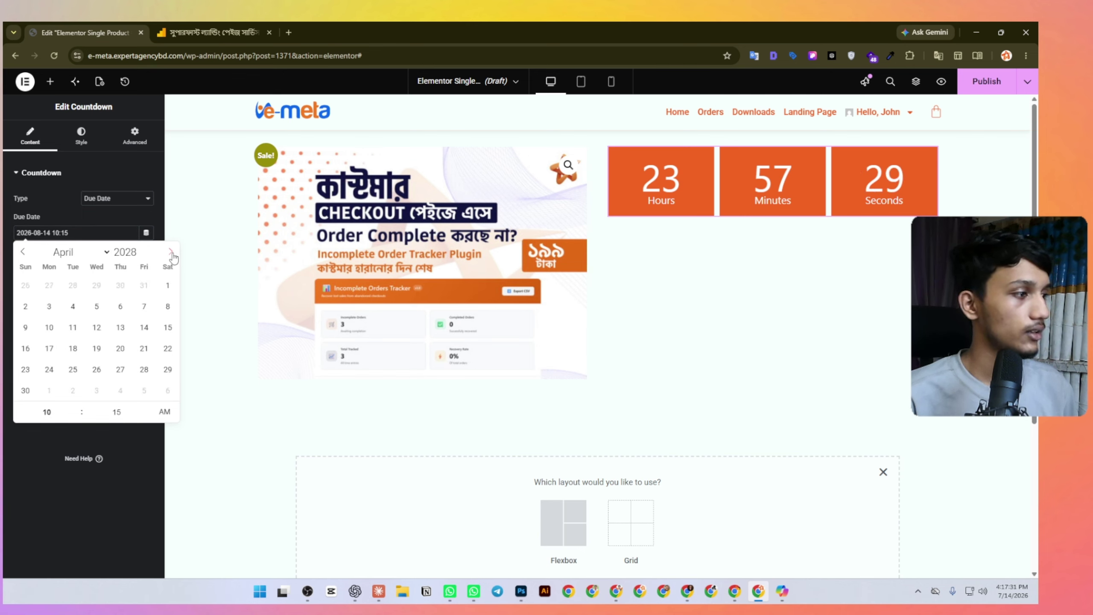
{"action": "left_click", "coordinate": [144, 348]}
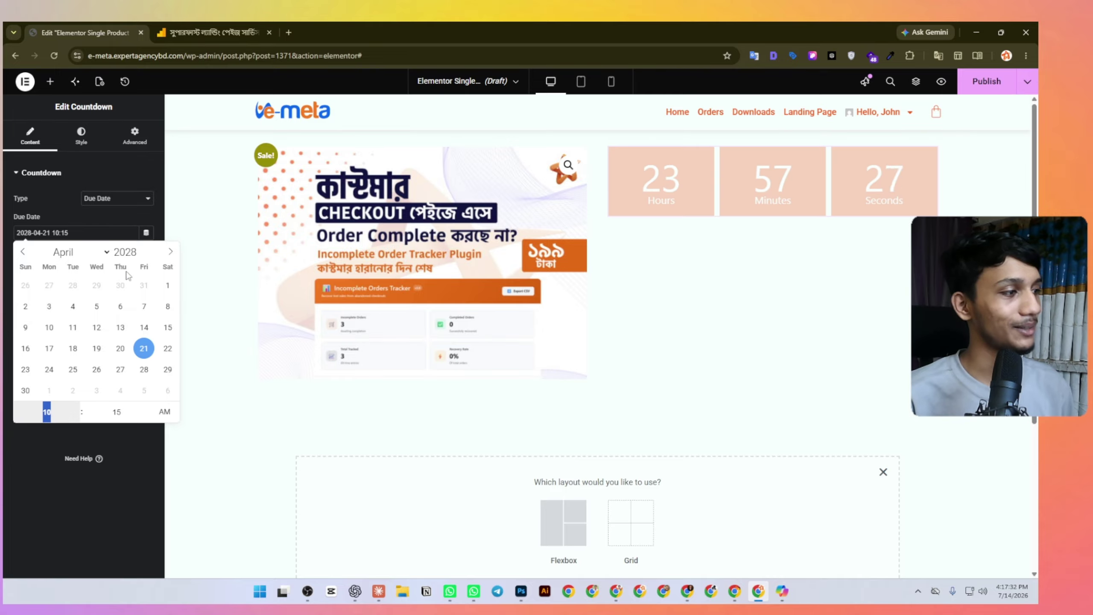
{"action": "left_click", "coordinate": [91, 213]}
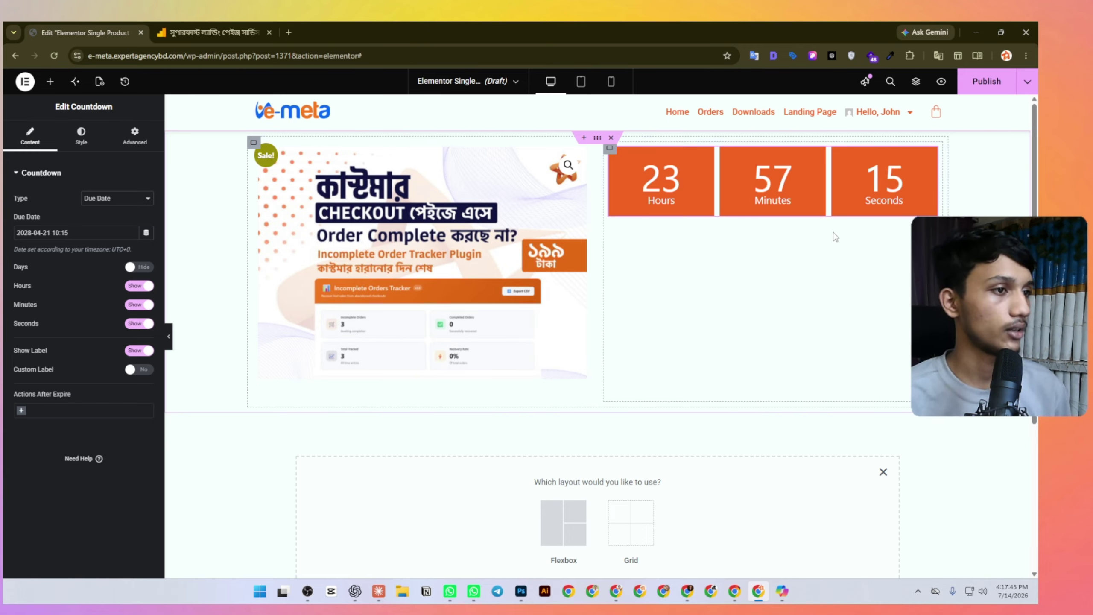
Compare with the demo countdown, then set the countdown boxes' padding to 6 px on all sides and the space between them to 9 px.
{"action": "left_click", "coordinate": [80, 136]}
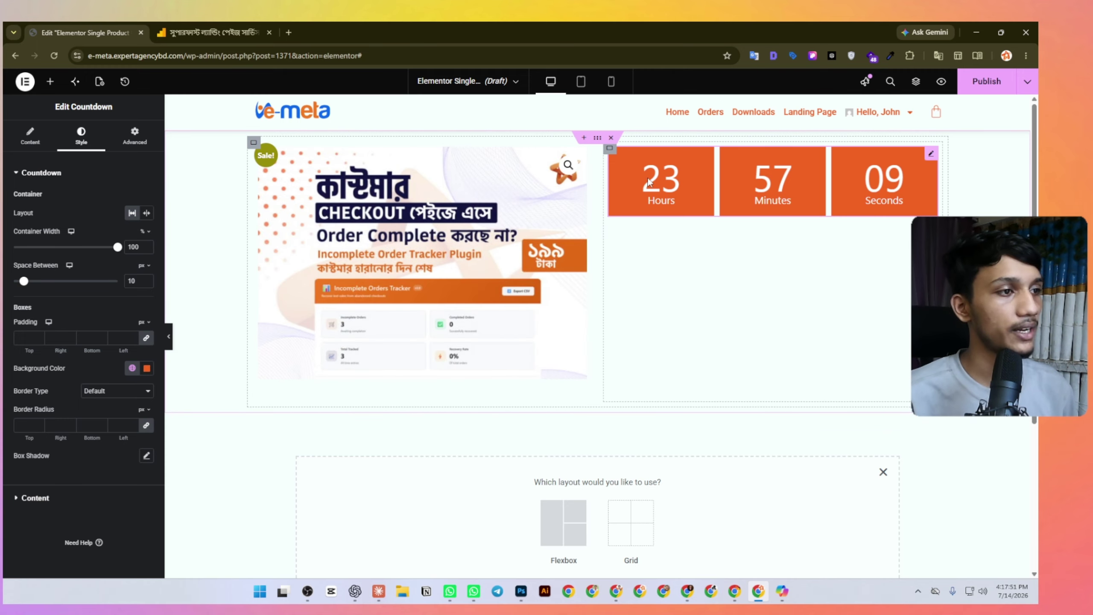
{"action": "key", "text": "ctrl+Tab"}
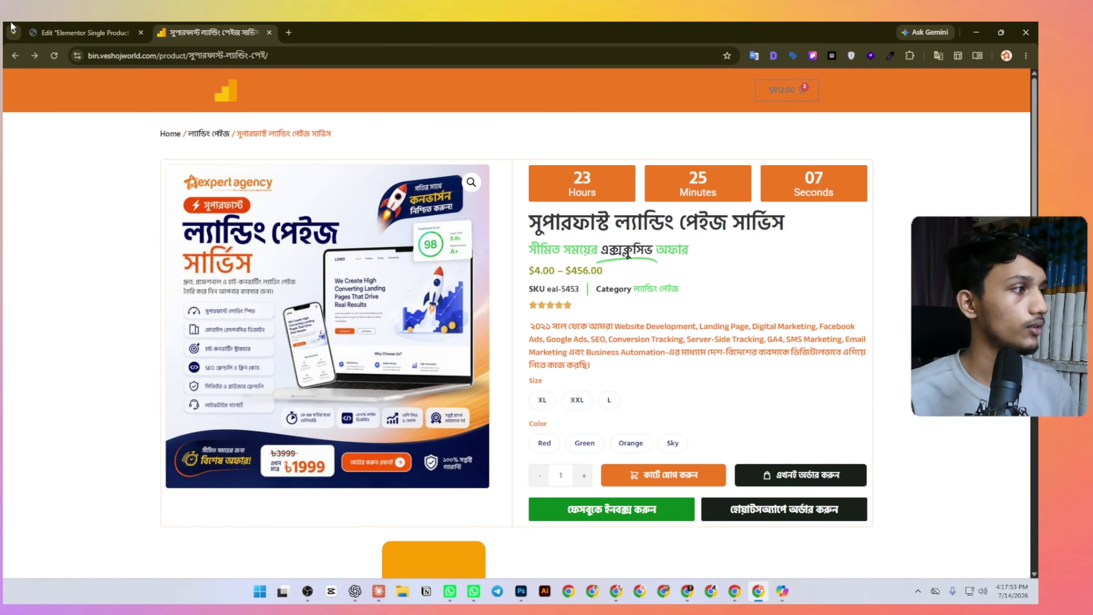
{"action": "key", "text": "ctrl+Tab"}
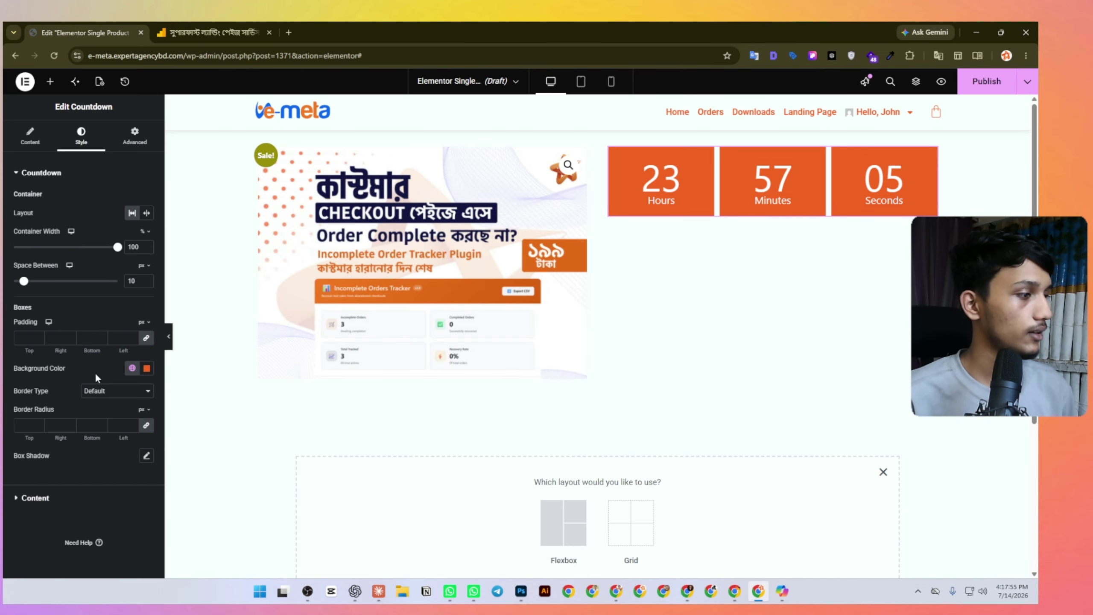
{"action": "left_click", "coordinate": [132, 336]}
{"action": "left_click", "coordinate": [133, 336]}
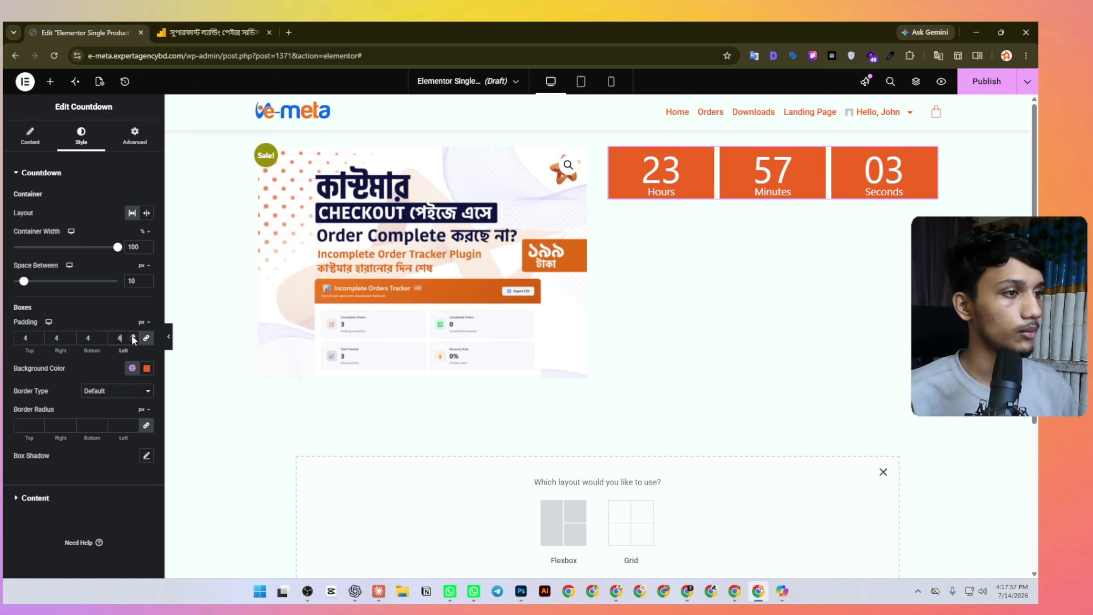
{"action": "left_click", "coordinate": [132, 339]}
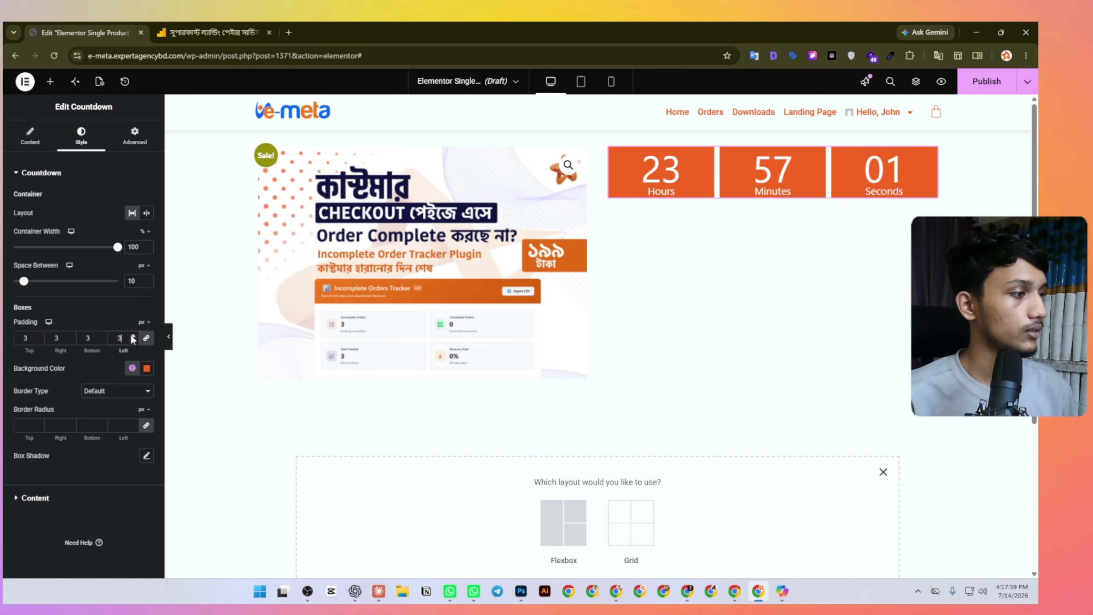
{"action": "left_click", "coordinate": [134, 336]}
{"action": "left_click", "coordinate": [135, 335]}
{"action": "left_click", "coordinate": [135, 335]}
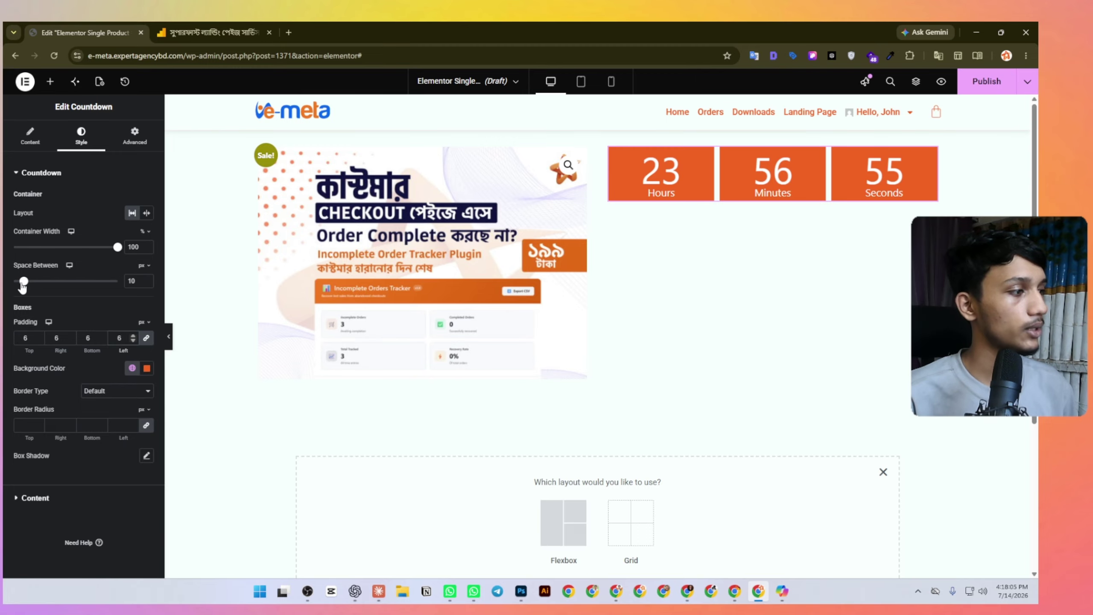
{"action": "left_click_drag", "start_coordinate": [25, 281], "coordinate": [21, 283]}
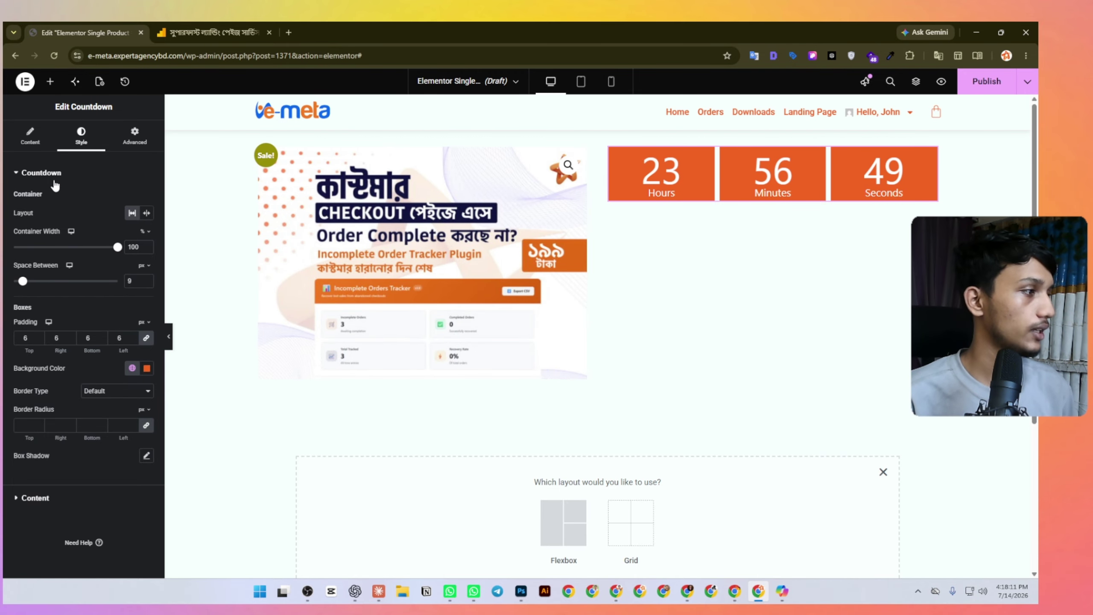
Apply the Primary global font and the White global color #FFFFFF to the countdown digits.
{"action": "left_click", "coordinate": [41, 172]}
{"action": "left_click", "coordinate": [43, 200]}
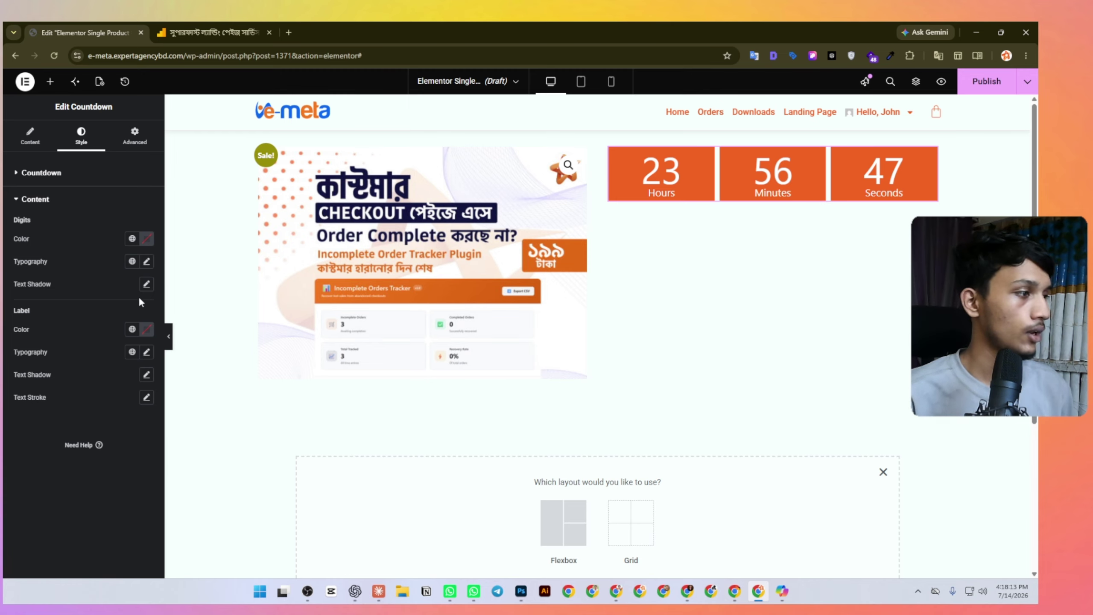
{"action": "left_click", "coordinate": [132, 261]}
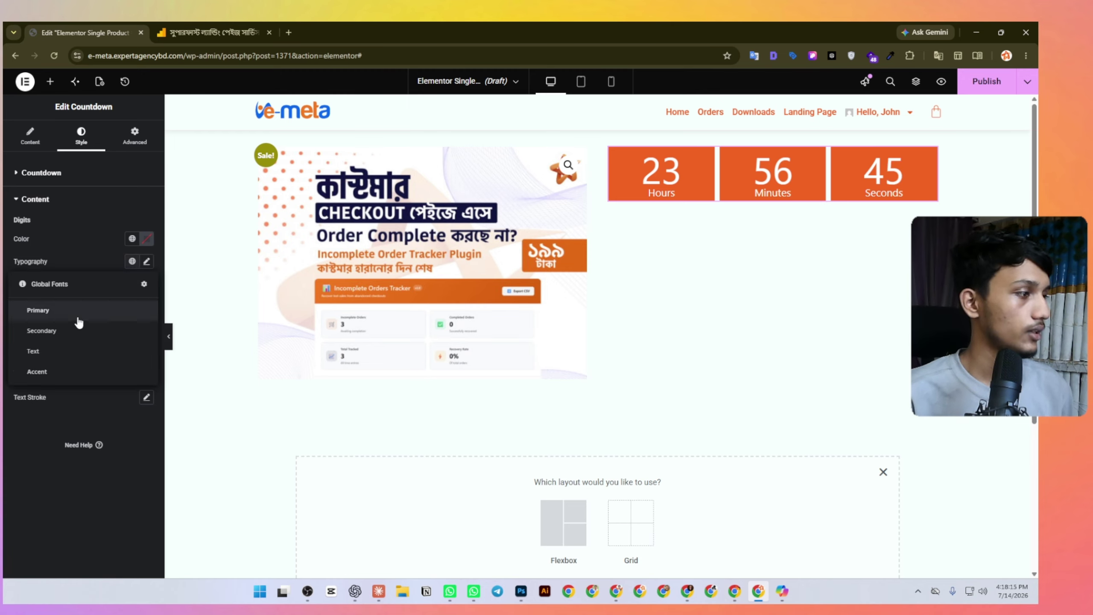
{"action": "left_click", "coordinate": [74, 318]}
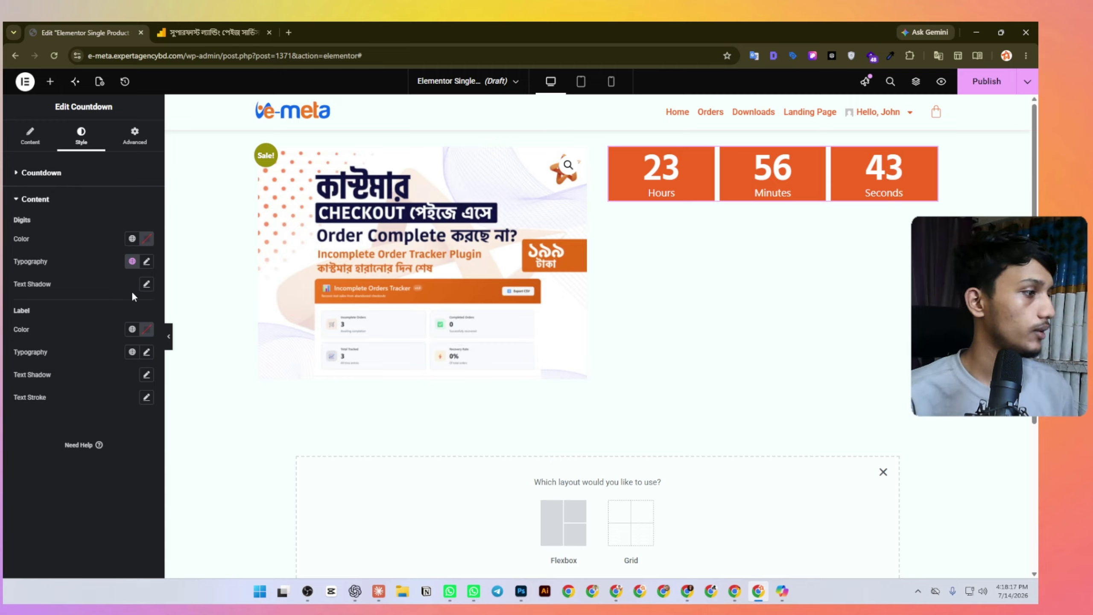
{"action": "left_click", "coordinate": [128, 330]}
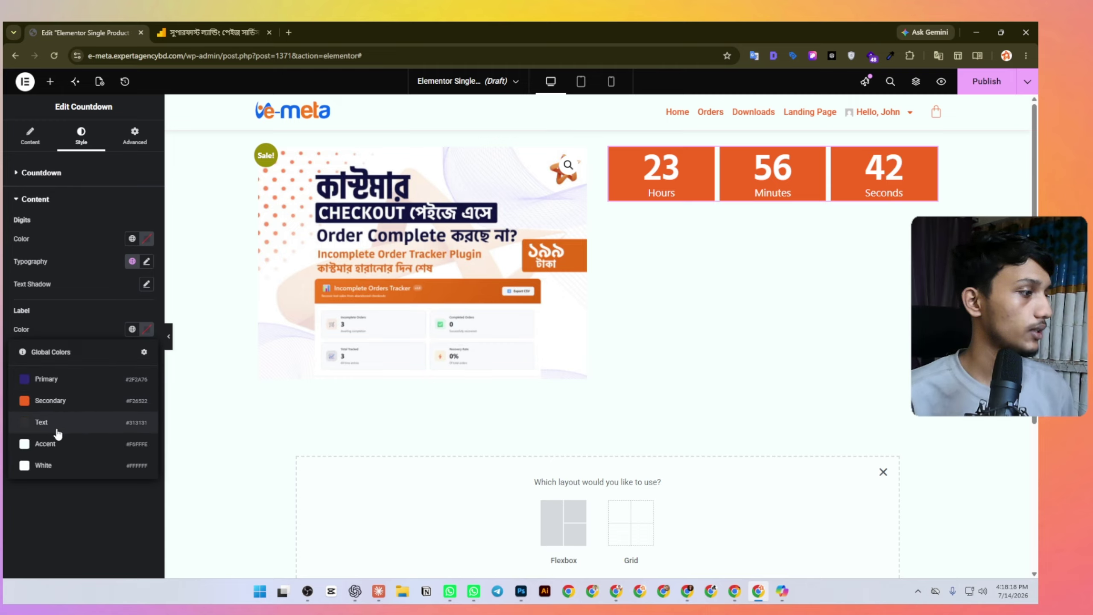
{"action": "left_click", "coordinate": [113, 286]}
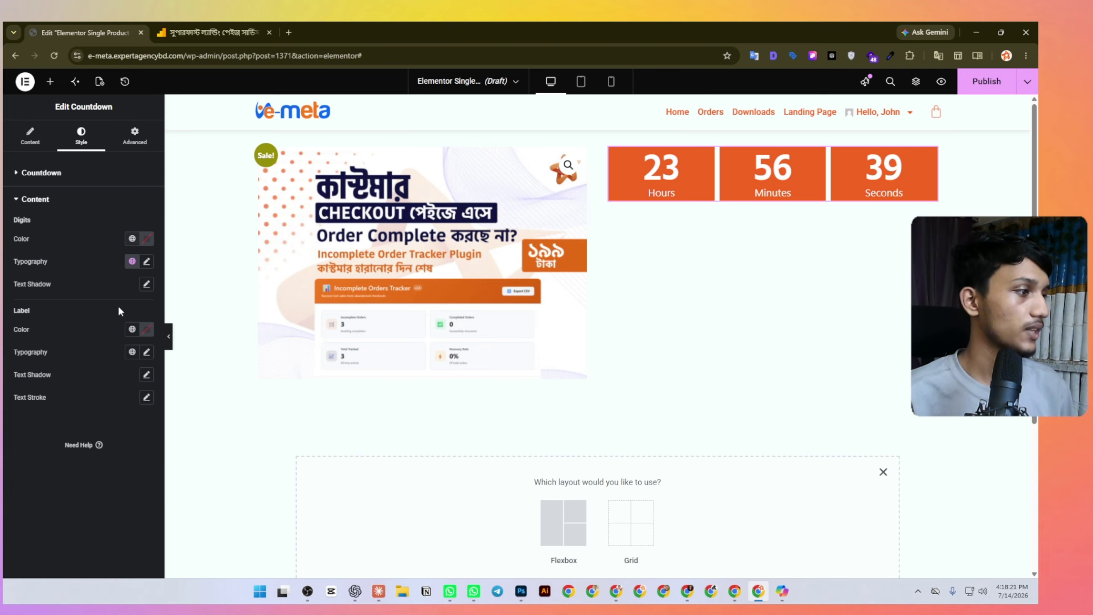
{"action": "left_click", "coordinate": [132, 240]}
{"action": "left_click", "coordinate": [65, 374]}
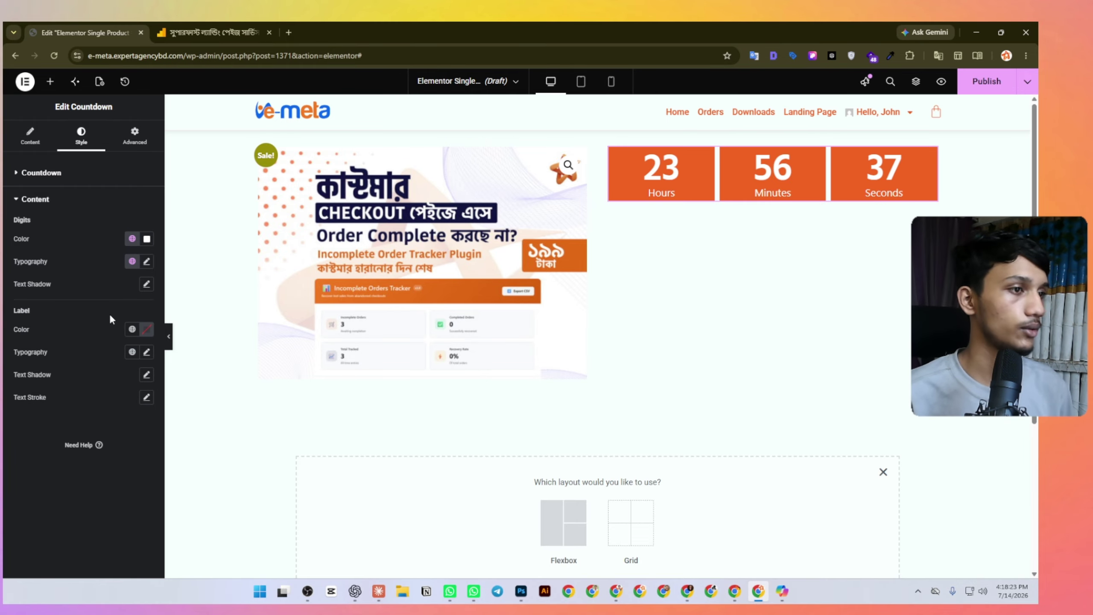
Try the Primary global color on the countdown labels, then set their color to the custom dark tone #201F22.
{"action": "left_click", "coordinate": [132, 329]}
{"action": "left_click", "coordinate": [67, 377]}
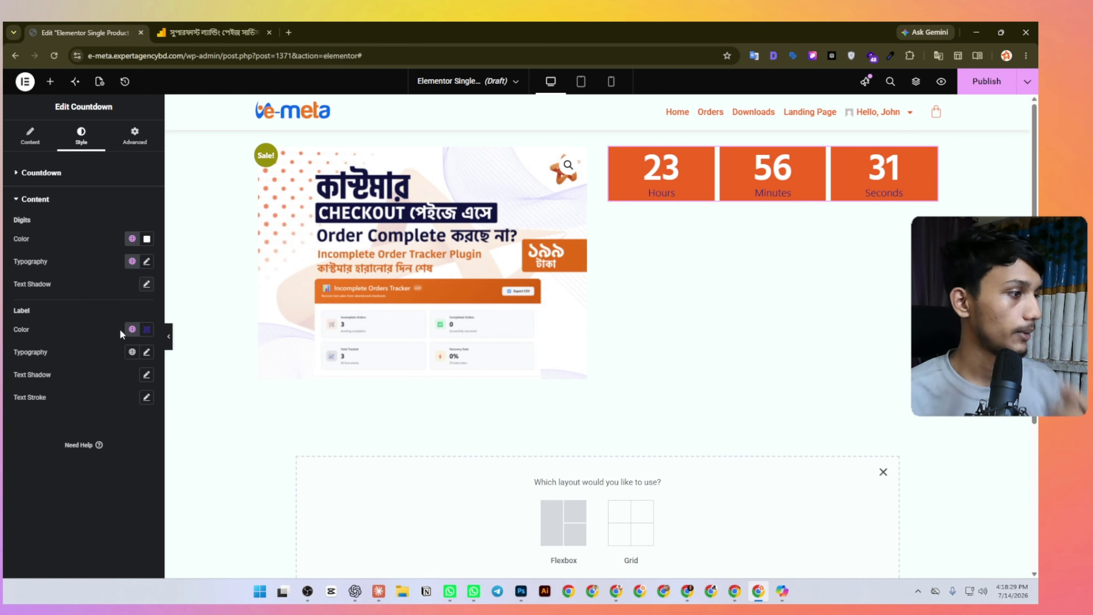
{"action": "left_click", "coordinate": [147, 329]}
{"action": "left_click", "coordinate": [94, 443]}
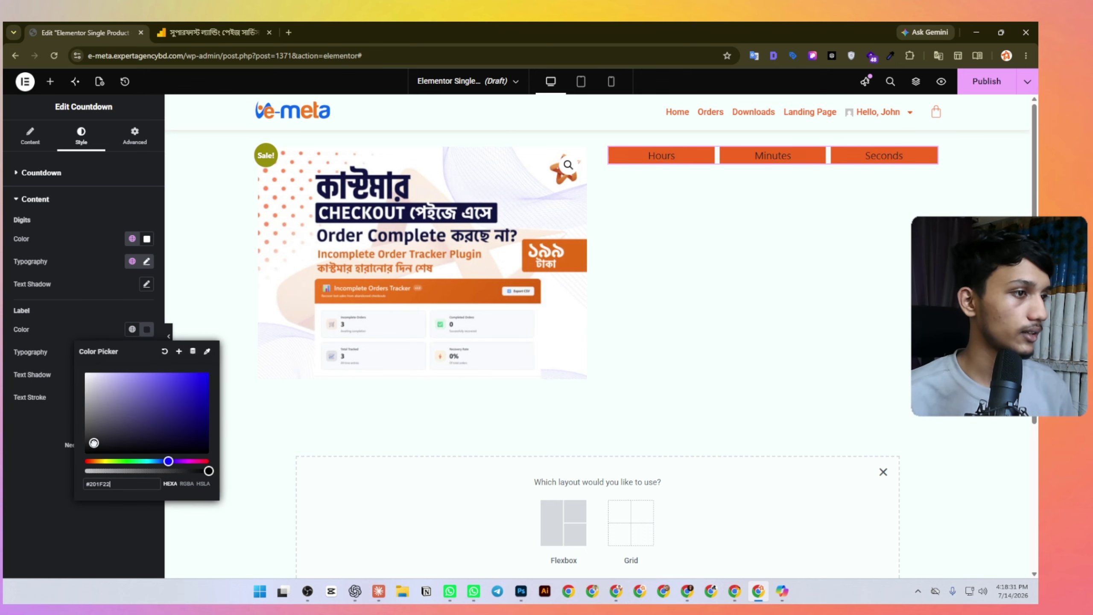
Apply the Secondary global font to the countdown labels.
{"action": "left_click", "coordinate": [125, 338]}
{"action": "left_click", "coordinate": [132, 352]}
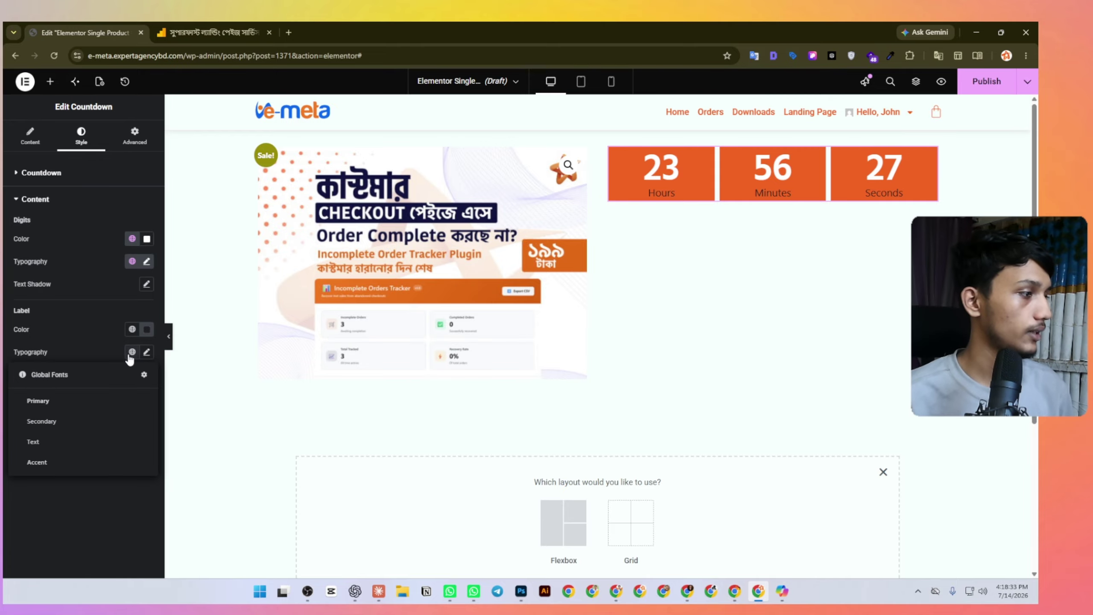
{"action": "left_click", "coordinate": [72, 425]}
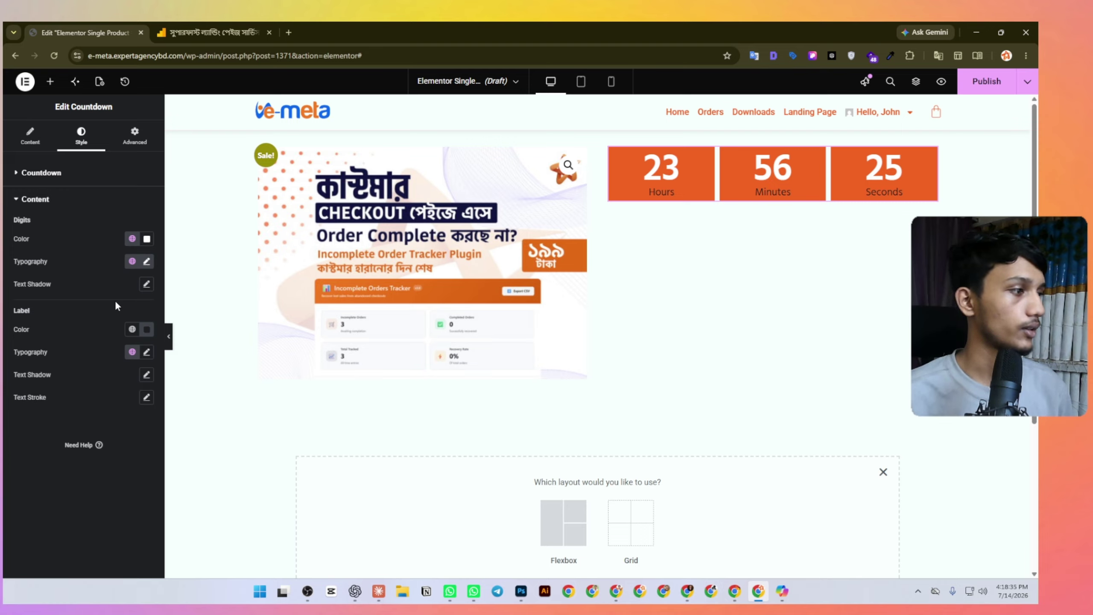
Try the Secondary global font and a size of about 84 px on the countdown digits.
{"action": "left_click", "coordinate": [147, 261]}
{"action": "left_click_drag", "start_coordinate": [22, 346], "coordinate": [47, 352]}
{"action": "left_click", "coordinate": [79, 235]}
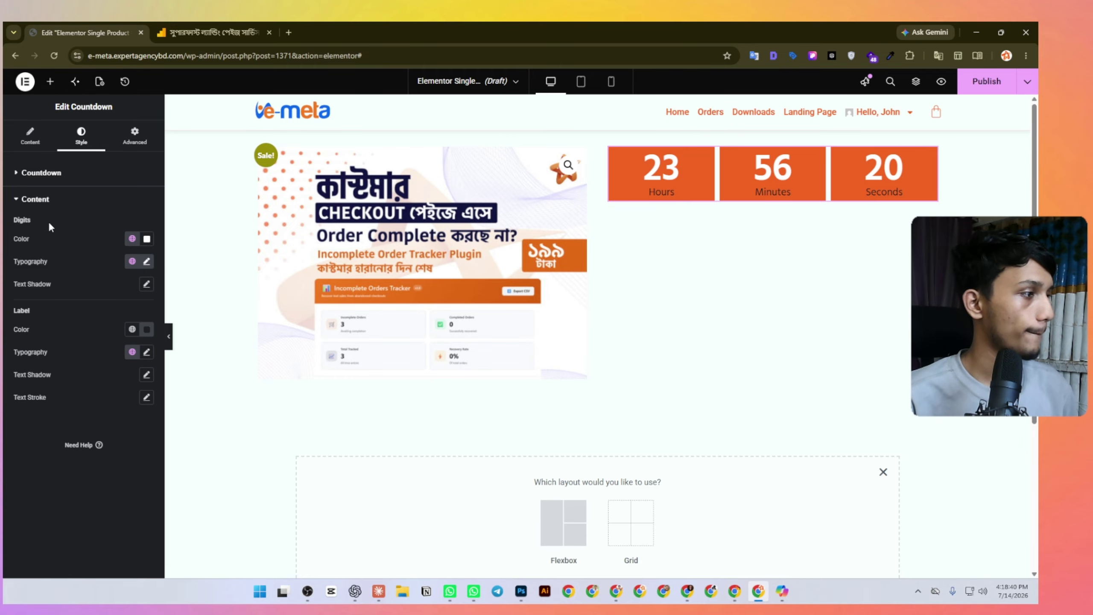
{"action": "left_click", "coordinate": [132, 263]}
{"action": "left_click", "coordinate": [63, 332]}
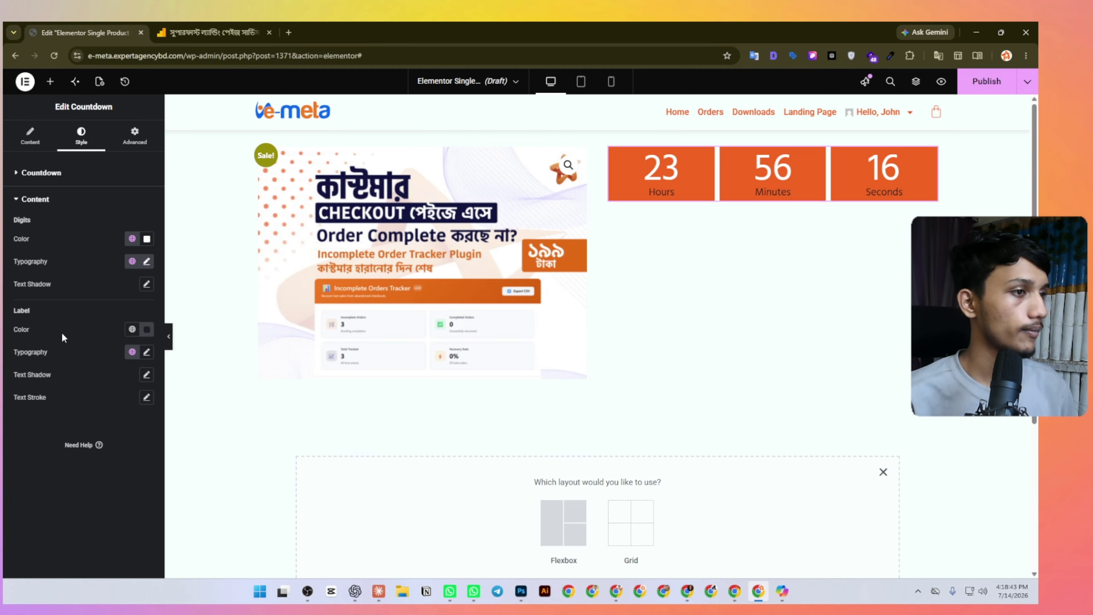
{"action": "left_click", "coordinate": [147, 261]}
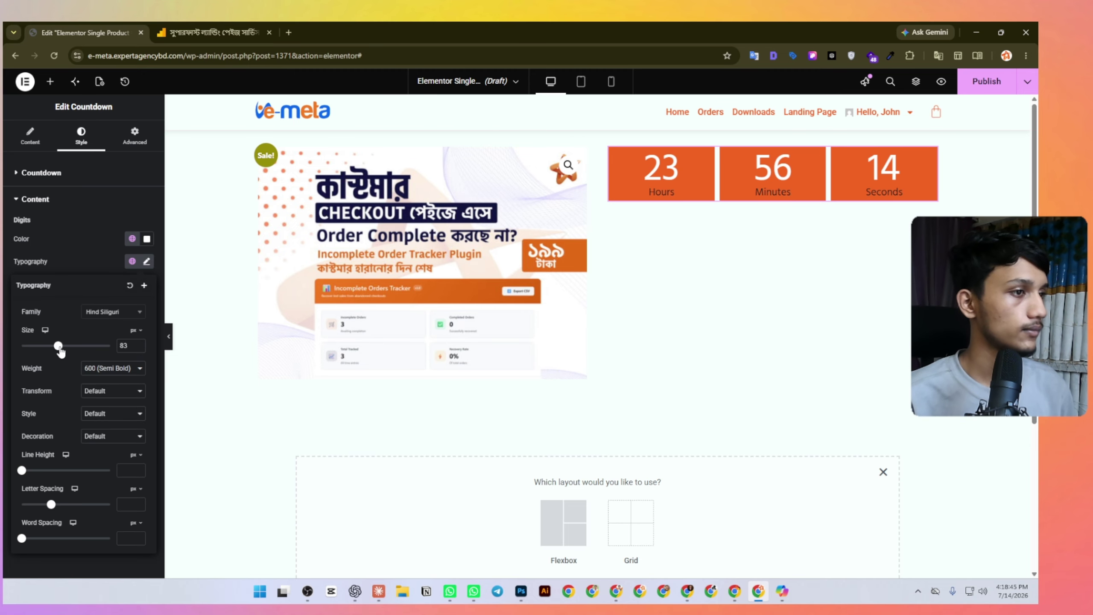
Reset the countdown's style, and give its digits the Primary global font at a size of about 48 px.
{"action": "right_click", "coordinate": [930, 156]}
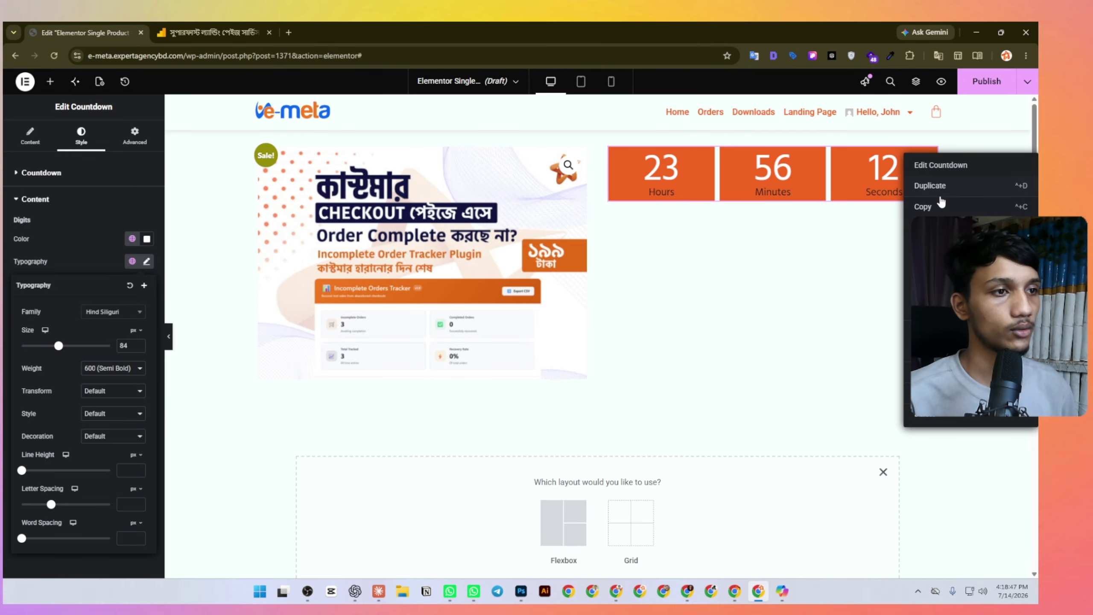
{"action": "left_click", "coordinate": [938, 310]}
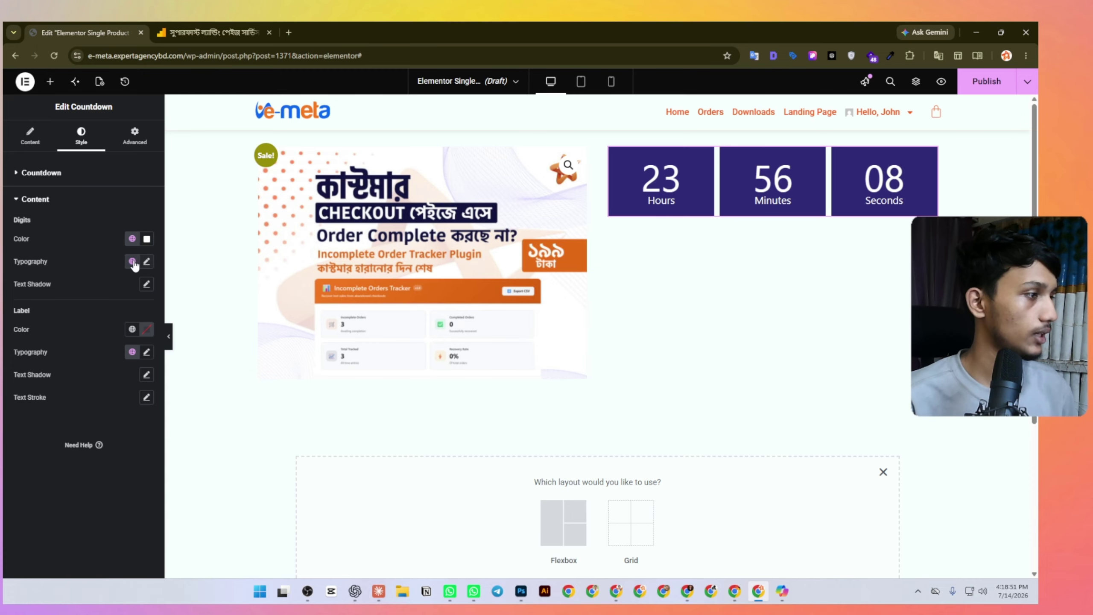
{"action": "left_click", "coordinate": [132, 261]}
{"action": "left_click", "coordinate": [38, 310]}
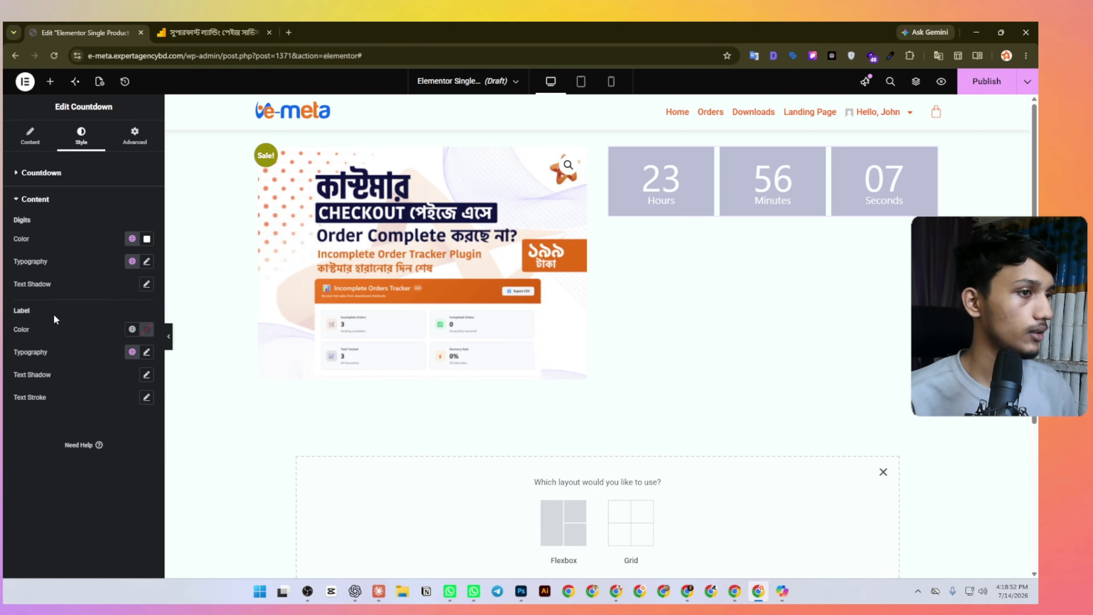
{"action": "left_click", "coordinate": [147, 261]}
{"action": "left_click_drag", "start_coordinate": [22, 345], "coordinate": [45, 353]}
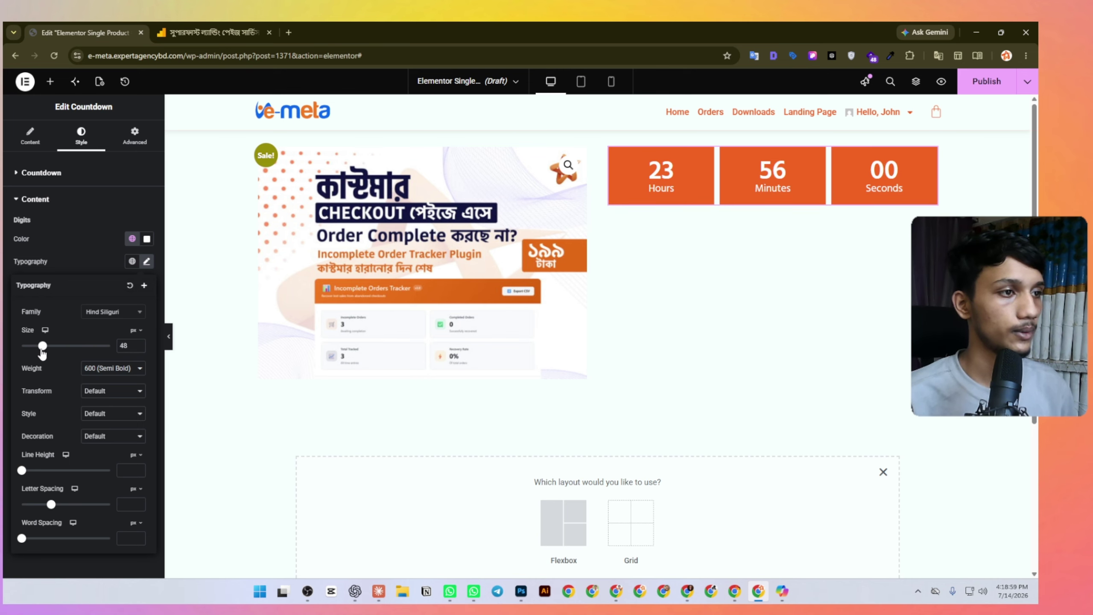
Set the countdown boxes' padding to 4 px and their border radius to 5 px on all sides.
{"action": "left_click", "coordinate": [27, 199]}
{"action": "left_click", "coordinate": [58, 173]}
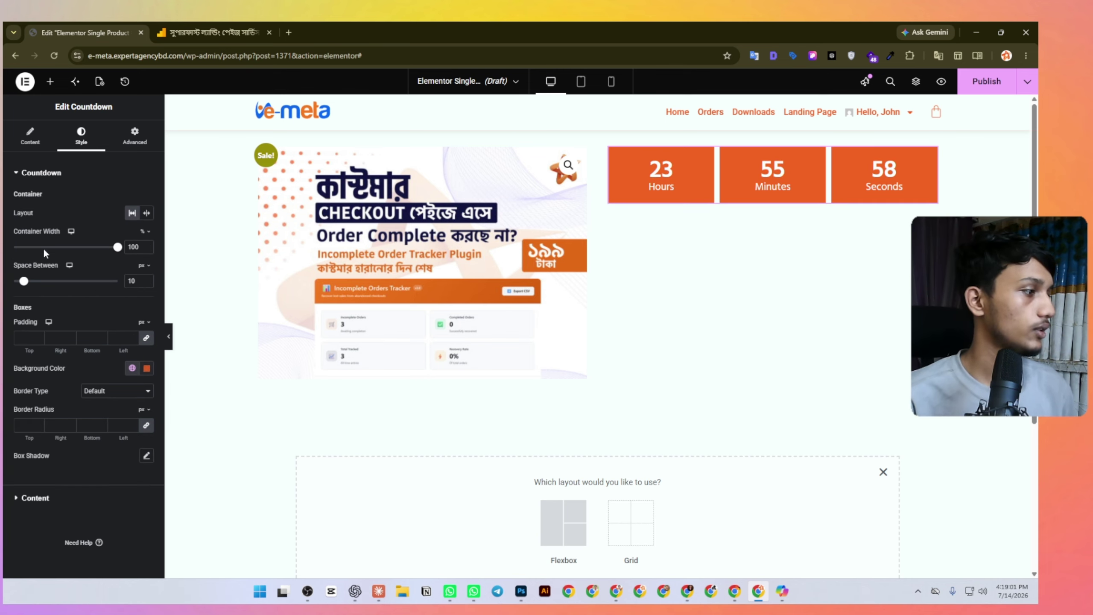
{"action": "left_click", "coordinate": [35, 336]}
{"action": "type", "text": "4"}
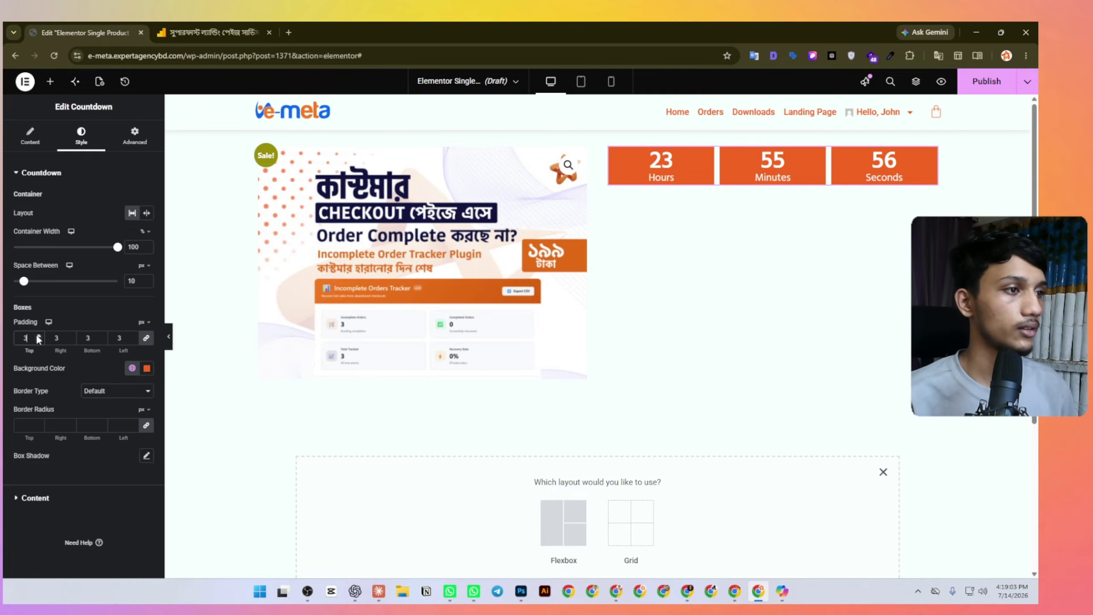
{"action": "left_click", "coordinate": [184, 33]}
{"action": "left_click", "coordinate": [92, 33]}
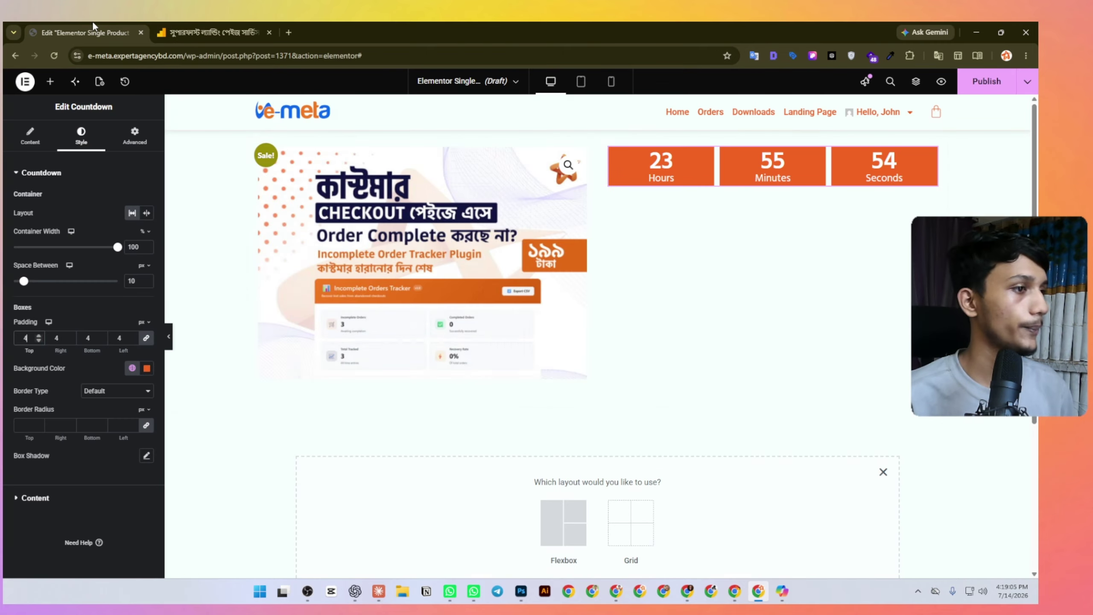
{"action": "double_click", "coordinate": [38, 423]}
{"action": "left_click", "coordinate": [38, 423]}
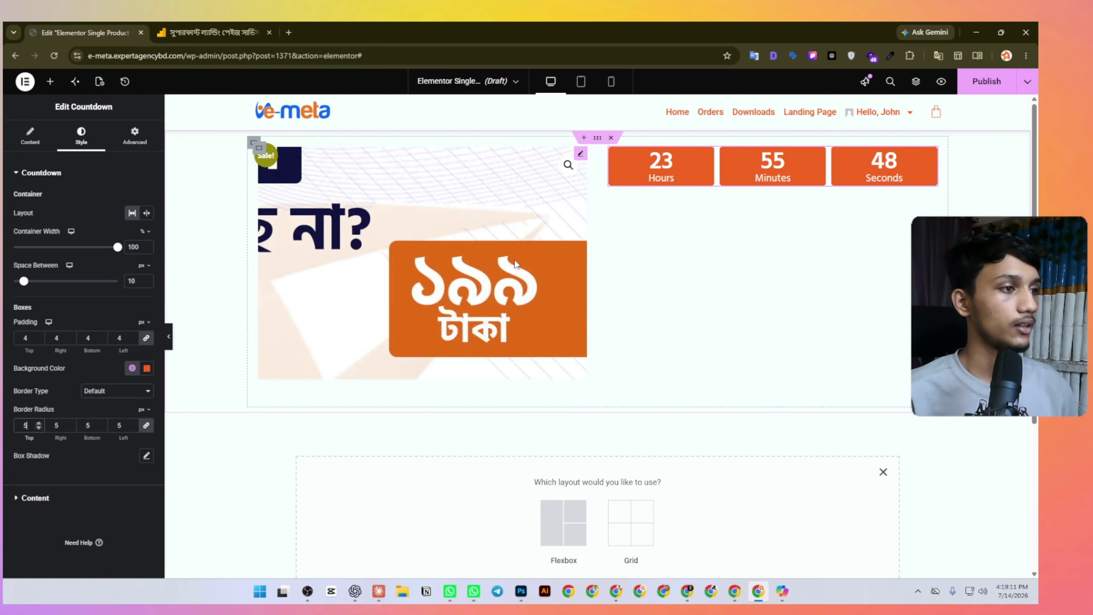
Check the title's placement on the demo product page, and add a Product Title widget directly below the countdown.
{"action": "left_click", "coordinate": [189, 30]}
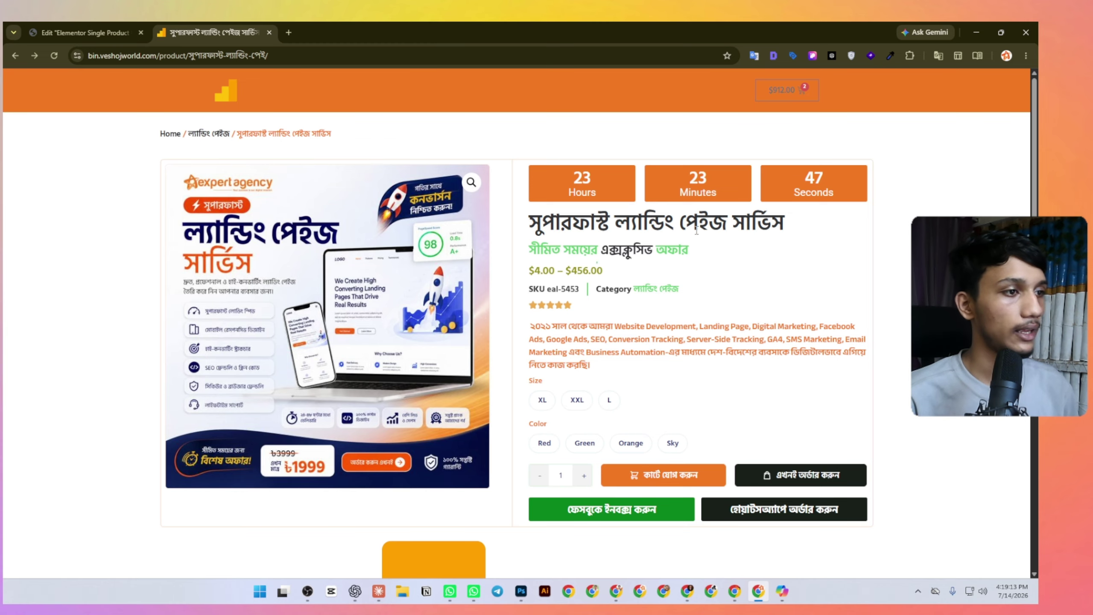
{"action": "left_click_drag", "start_coordinate": [529, 221], "coordinate": [644, 221]}
{"action": "left_click", "coordinate": [84, 32]}
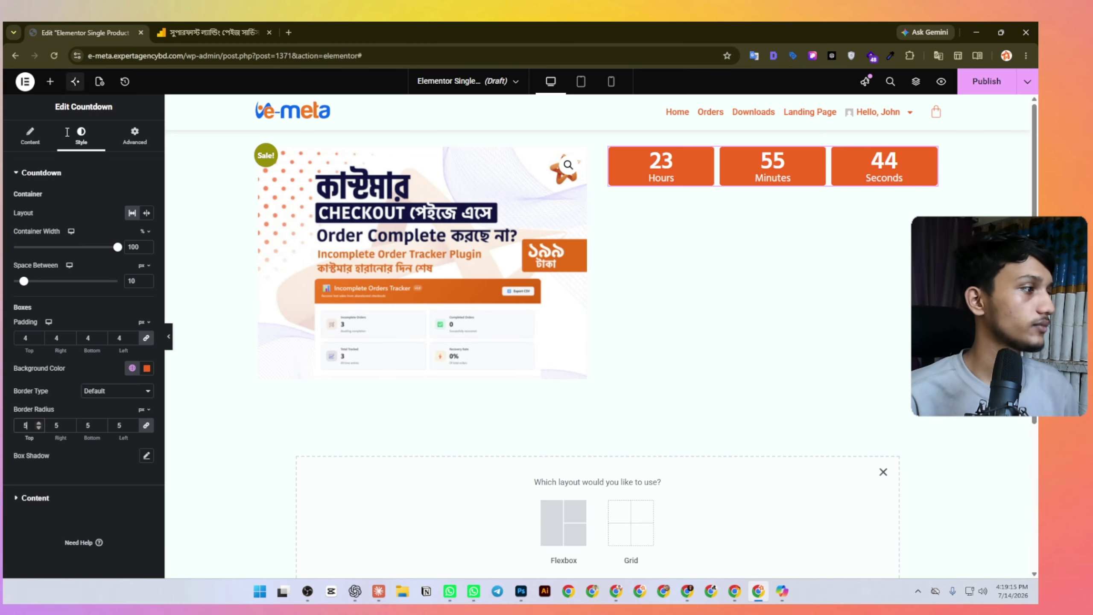
{"action": "left_click", "coordinate": [50, 82]}
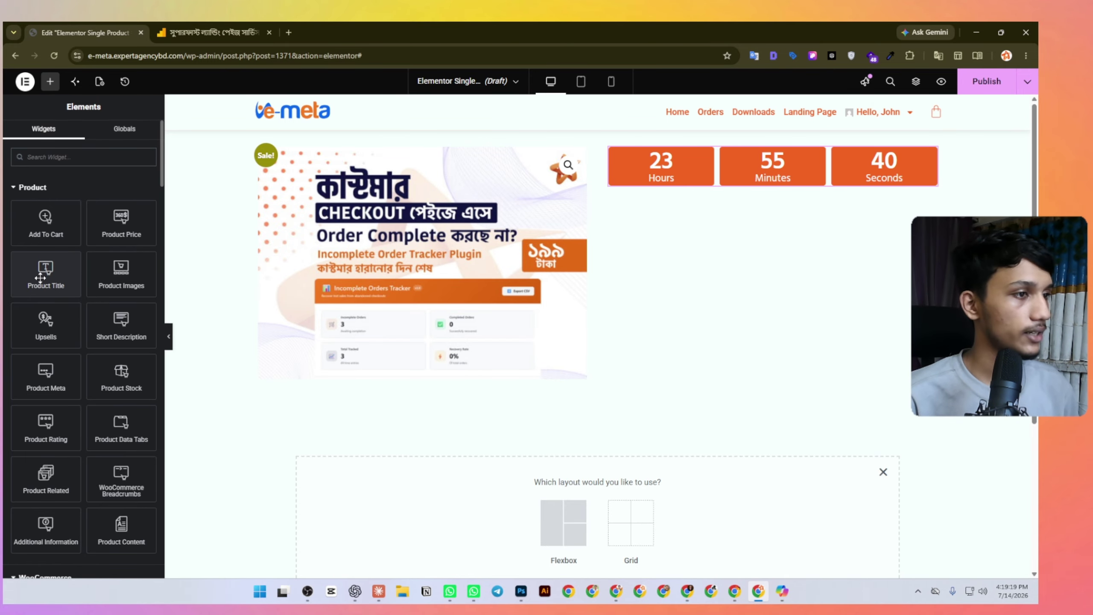
{"action": "left_click_drag", "start_coordinate": [40, 277], "coordinate": [670, 196]}
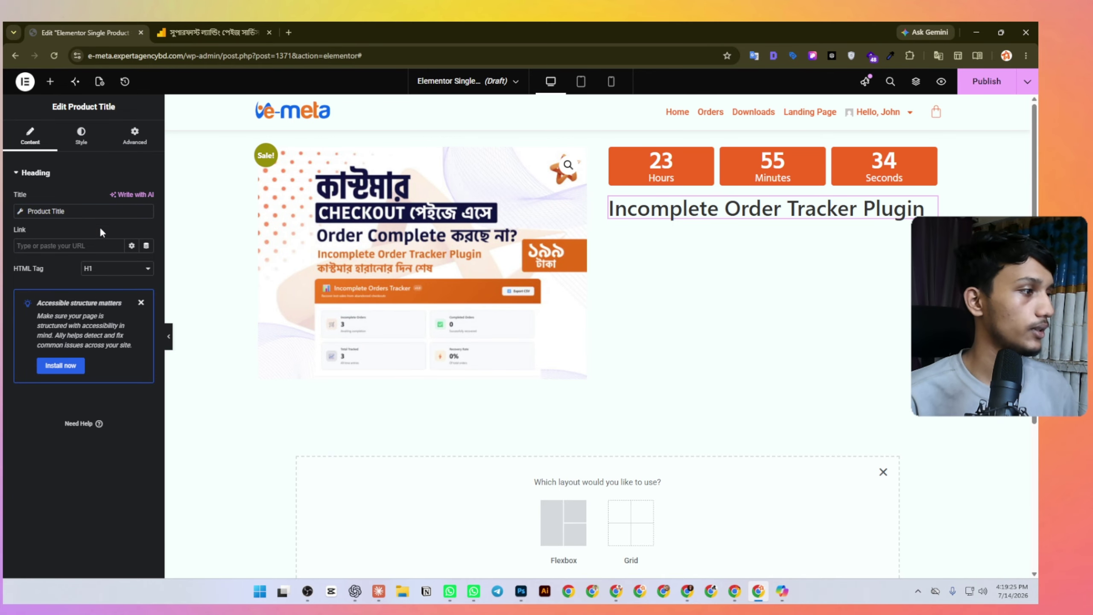
Link the product title dynamically to the Post URL.
{"action": "left_click", "coordinate": [129, 246]}
{"action": "left_click", "coordinate": [147, 245]}
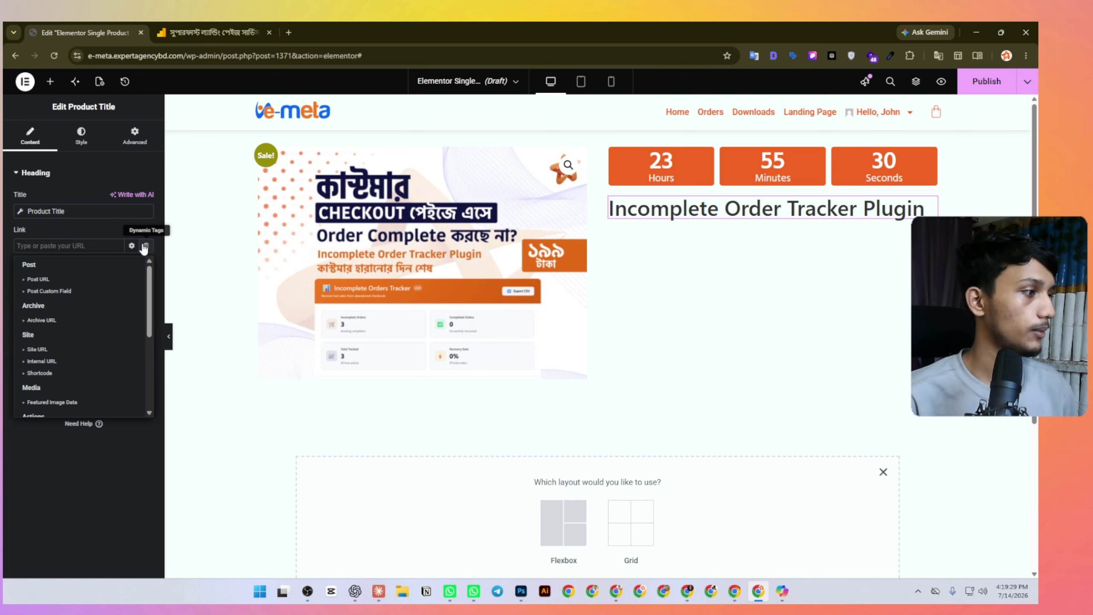
{"action": "left_click", "coordinate": [39, 278]}
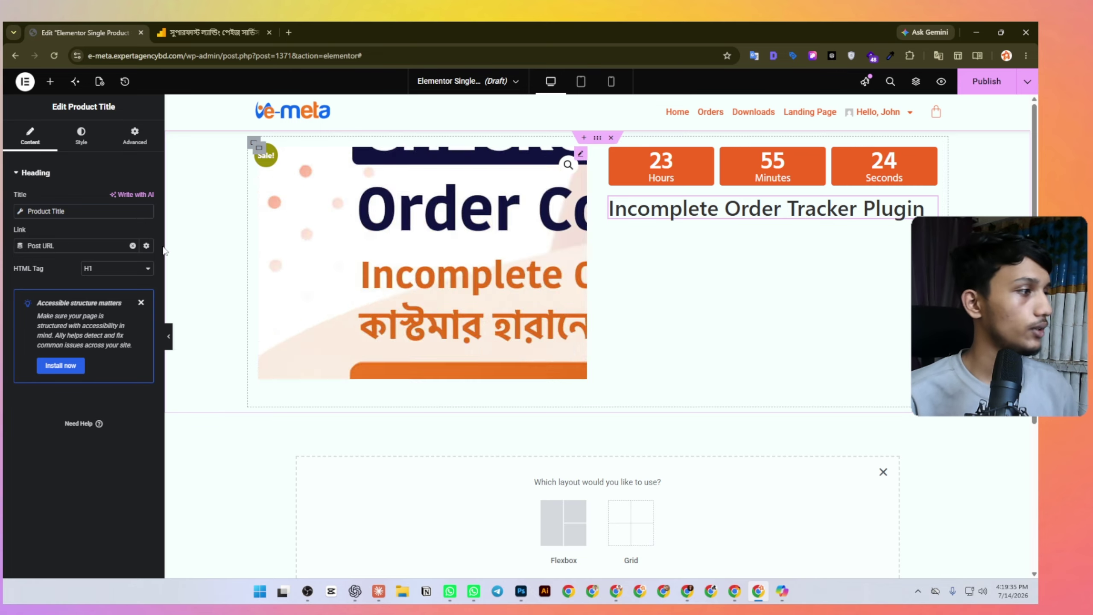
Apply the Primary global font to the product title.
{"action": "left_click", "coordinate": [76, 147]}
{"action": "left_click", "coordinate": [130, 228]}
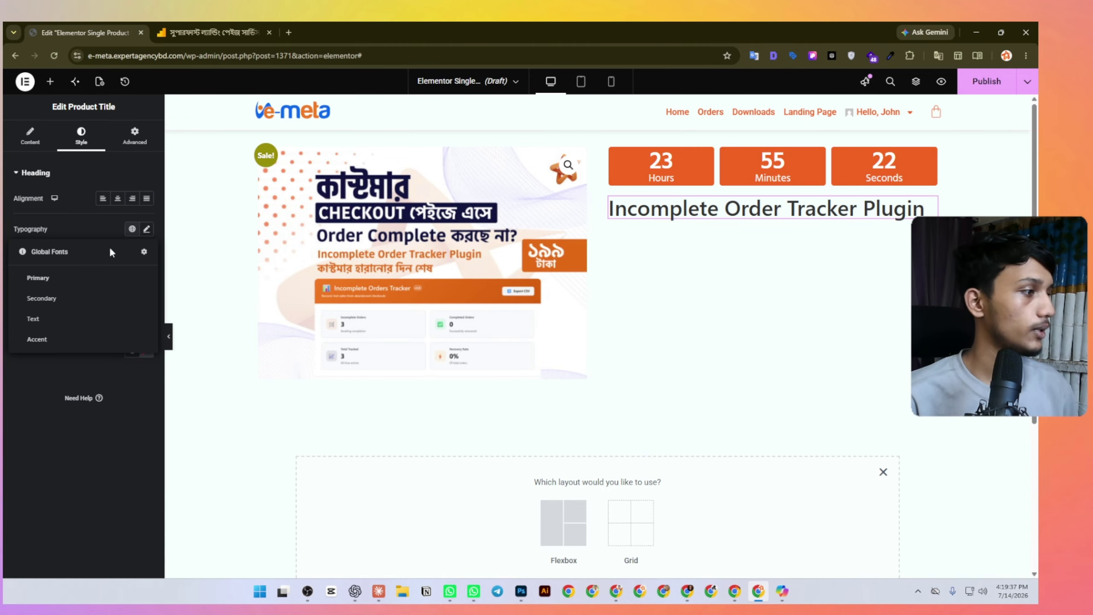
{"action": "left_click", "coordinate": [86, 276]}
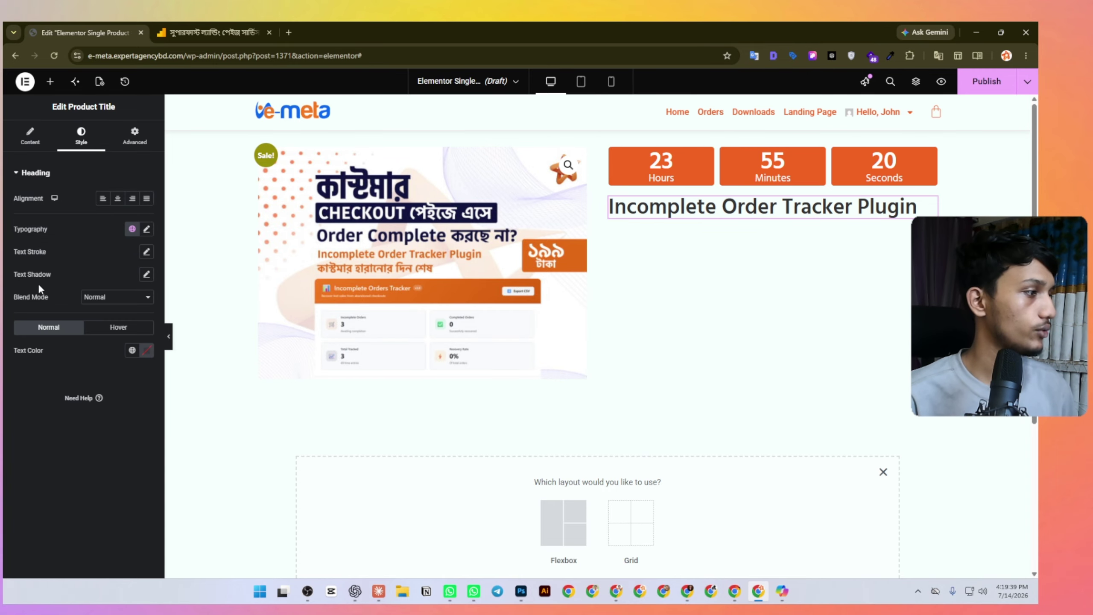
Try the Secondary global color and a text shadow on the product title, keeping only the Primary global color #2F2A76.
{"action": "left_click", "coordinate": [132, 351]}
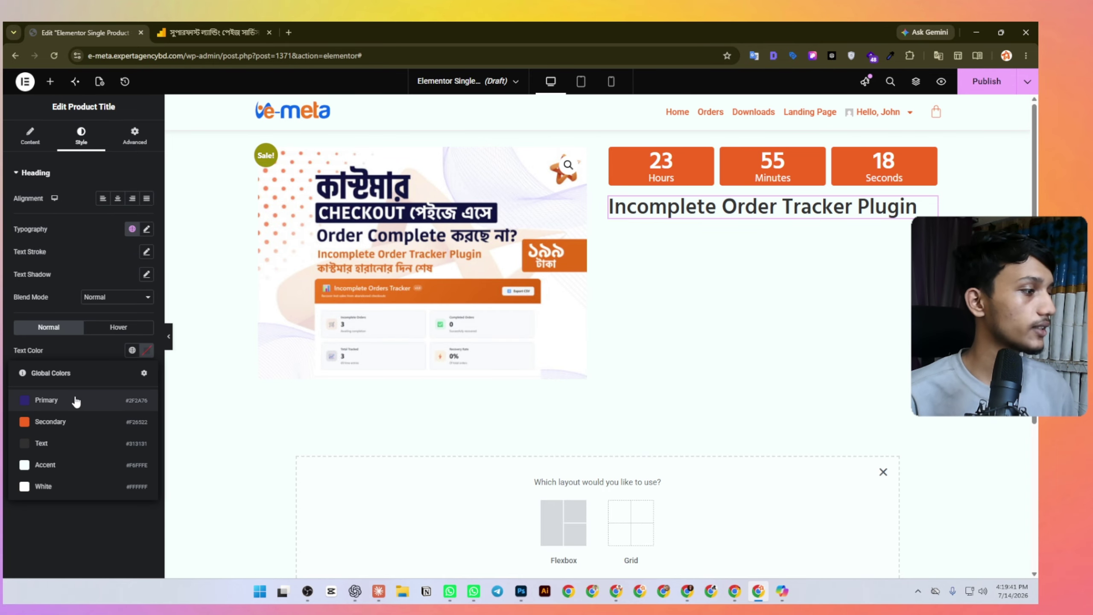
{"action": "left_click", "coordinate": [66, 426]}
{"action": "left_click", "coordinate": [219, 27]}
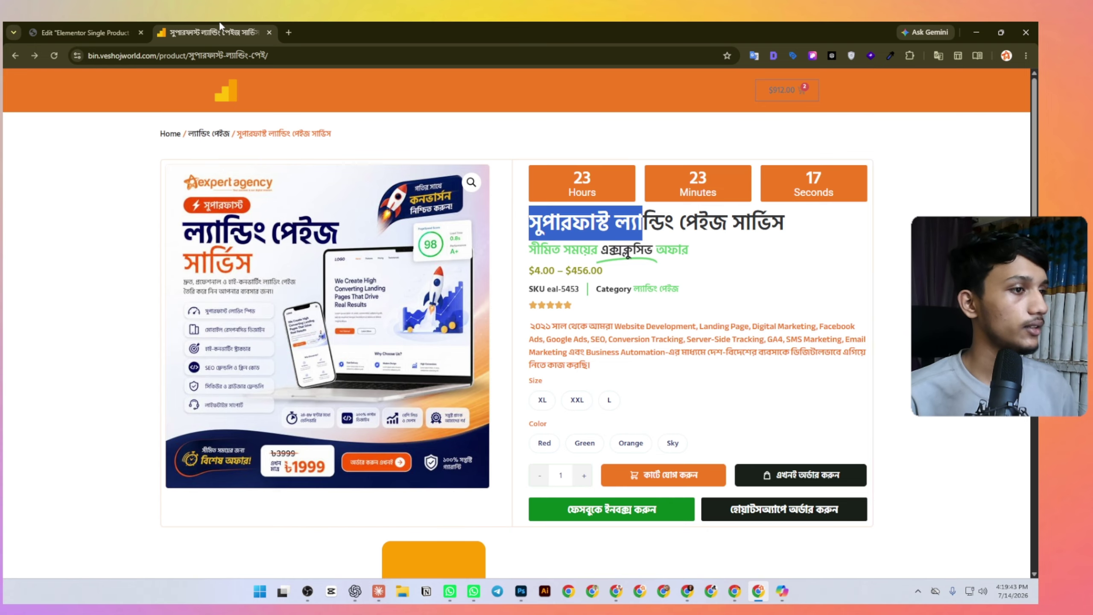
{"action": "left_click", "coordinate": [138, 25]}
{"action": "left_click", "coordinate": [132, 350]}
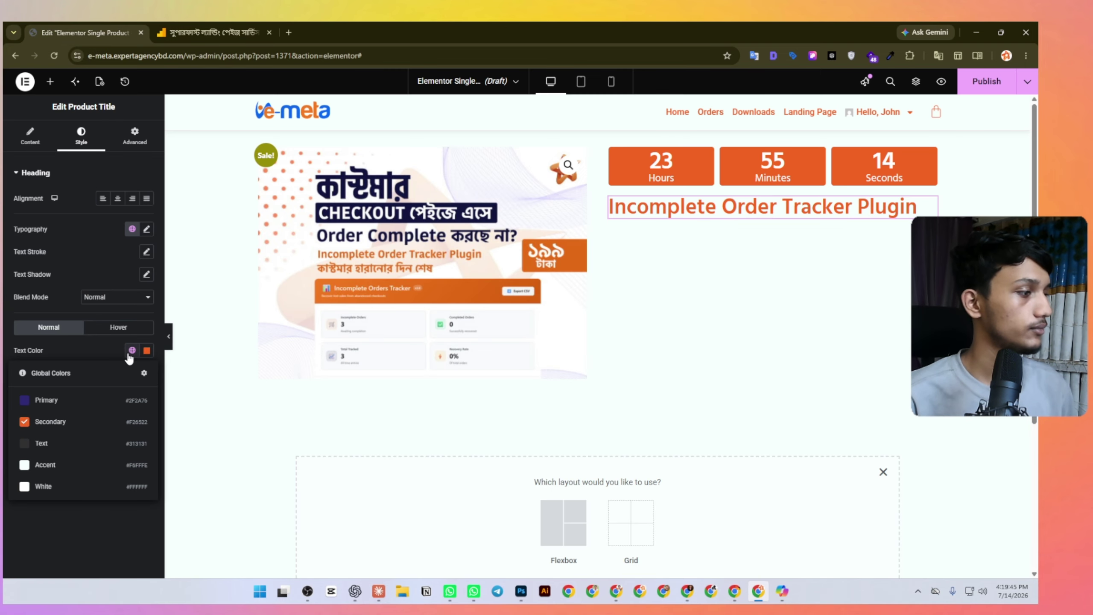
{"action": "left_click", "coordinate": [78, 408]}
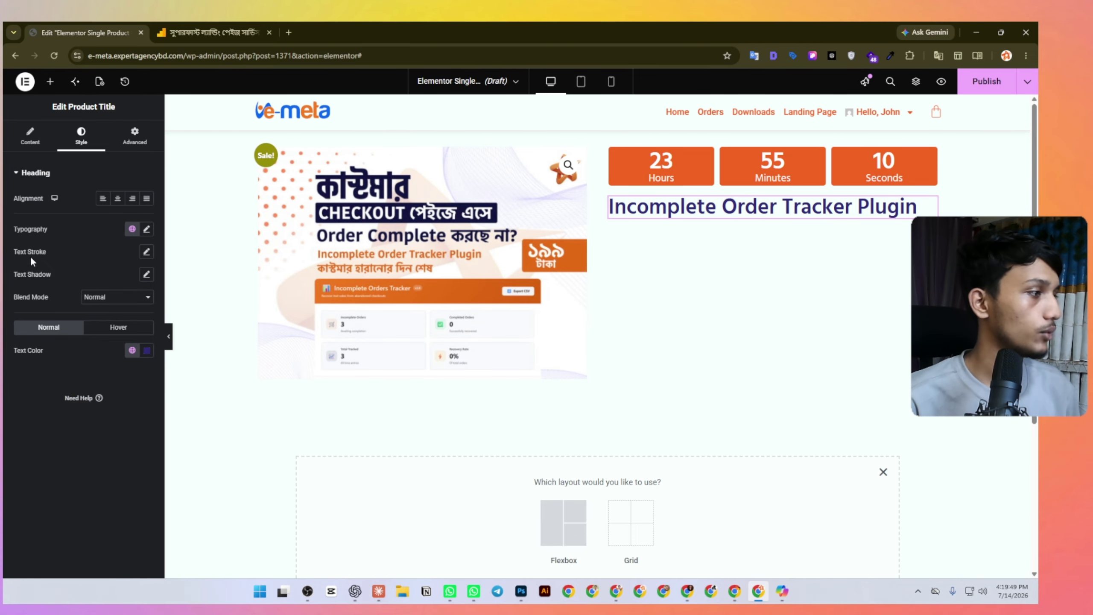
{"action": "left_click", "coordinate": [146, 274]}
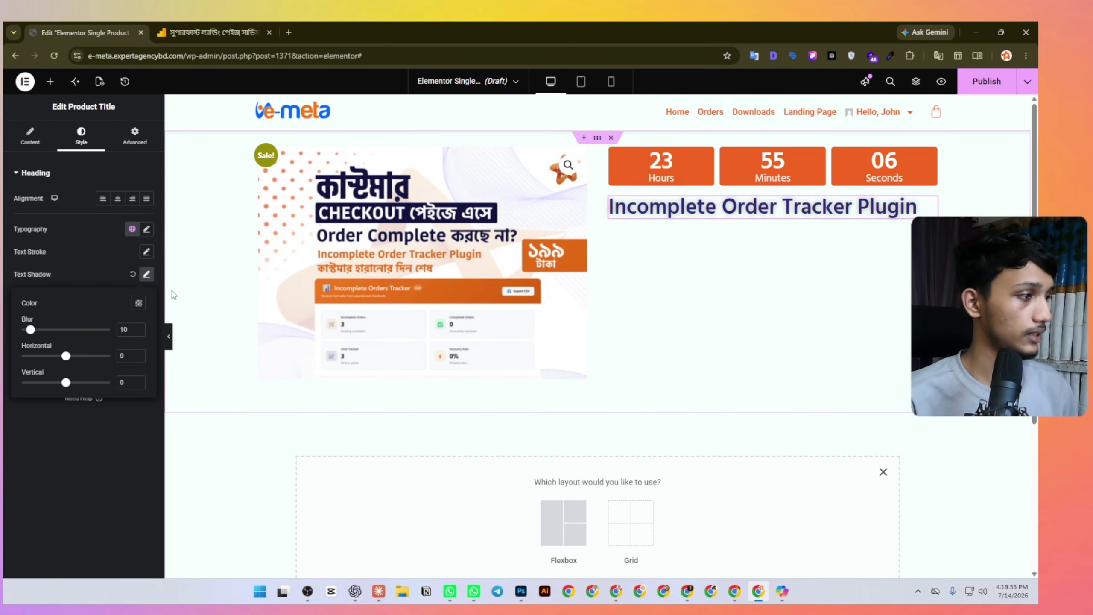
{"action": "left_click", "coordinate": [131, 274]}
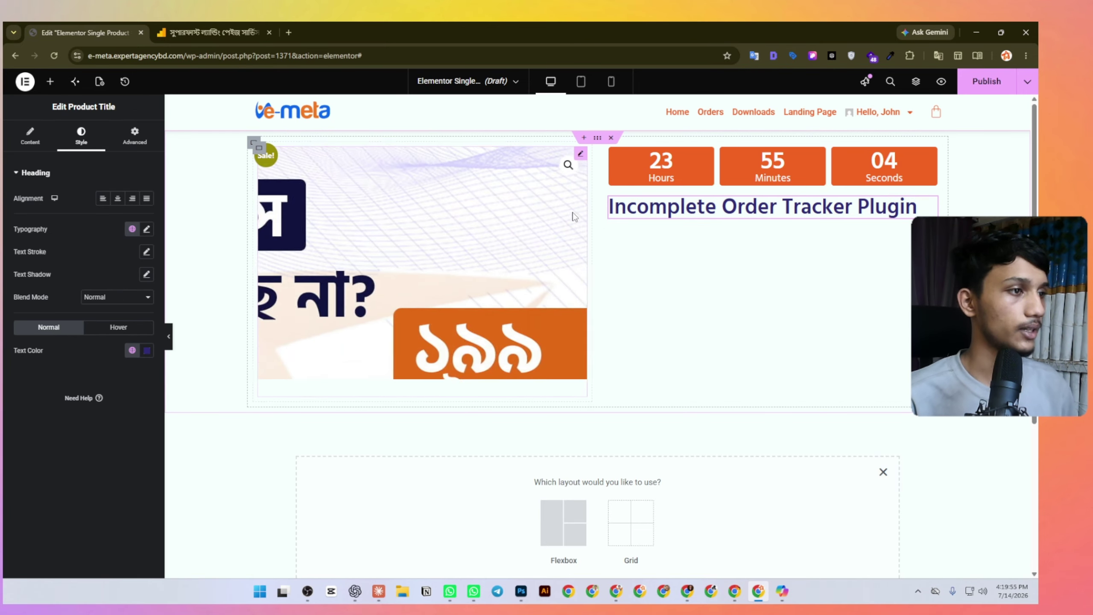
Copy the opening words "সীমিত সময়ের" of the highlighted headline under the demo page's product title.
{"action": "key", "text": "ctrl+Tab"}
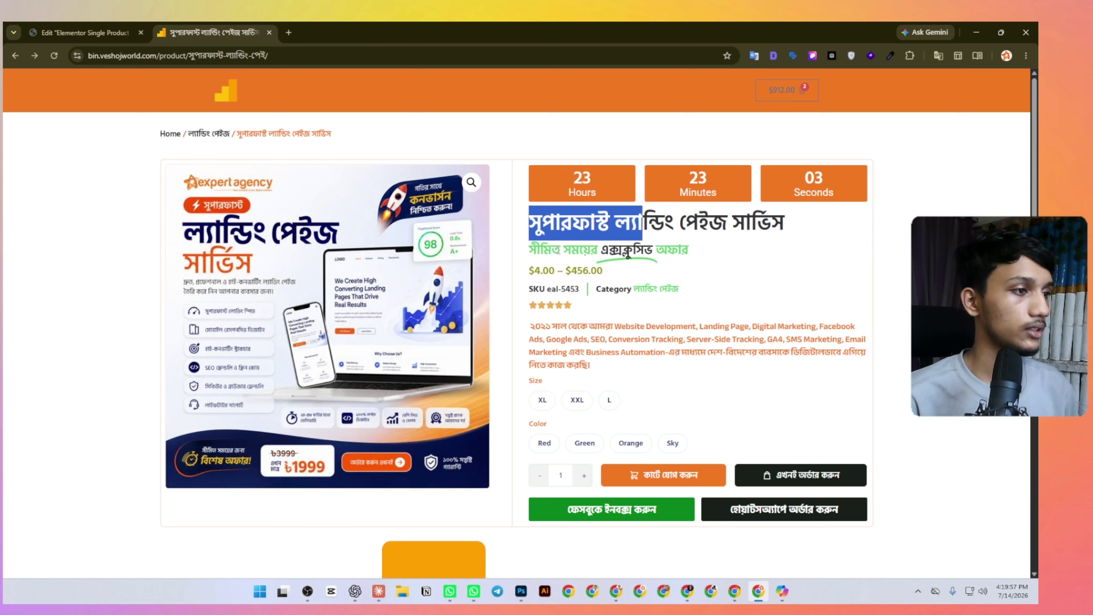
{"action": "triple_click", "coordinate": [559, 249]}
{"action": "left_click", "coordinate": [627, 254]}
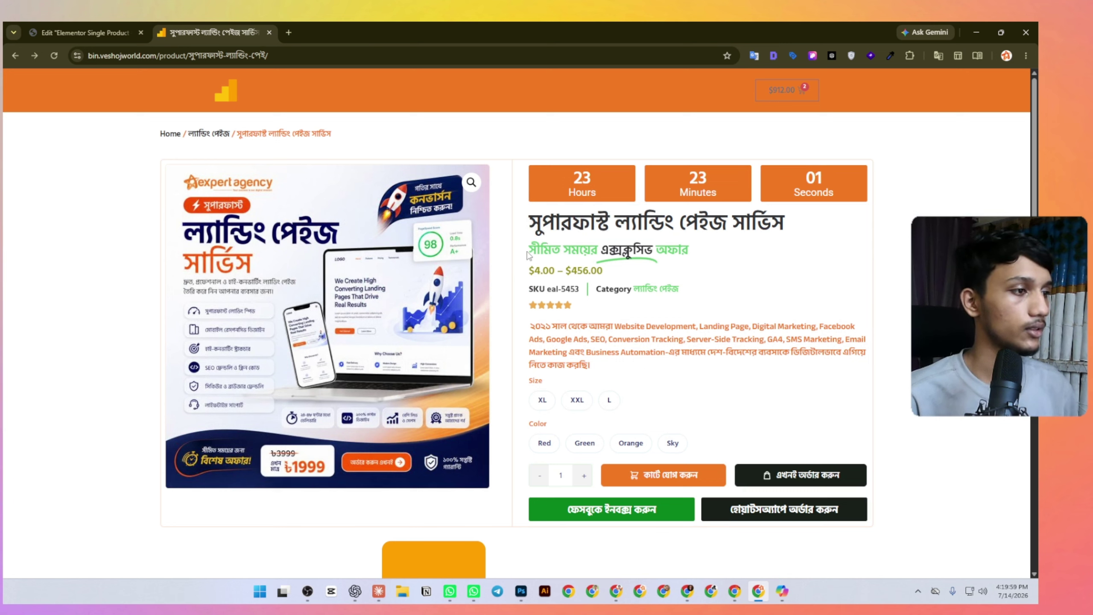
{"action": "mouse_move", "coordinate": [528, 253]}
{"action": "left_mouse_down"}
{"action": "mouse_move", "coordinate": [597, 251]}
{"action": "mouse_move", "coordinate": [527, 252]}
{"action": "left_mouse_up"}
{"action": "right_click", "coordinate": [594, 251]}
{"action": "left_click", "coordinate": [596, 251]}
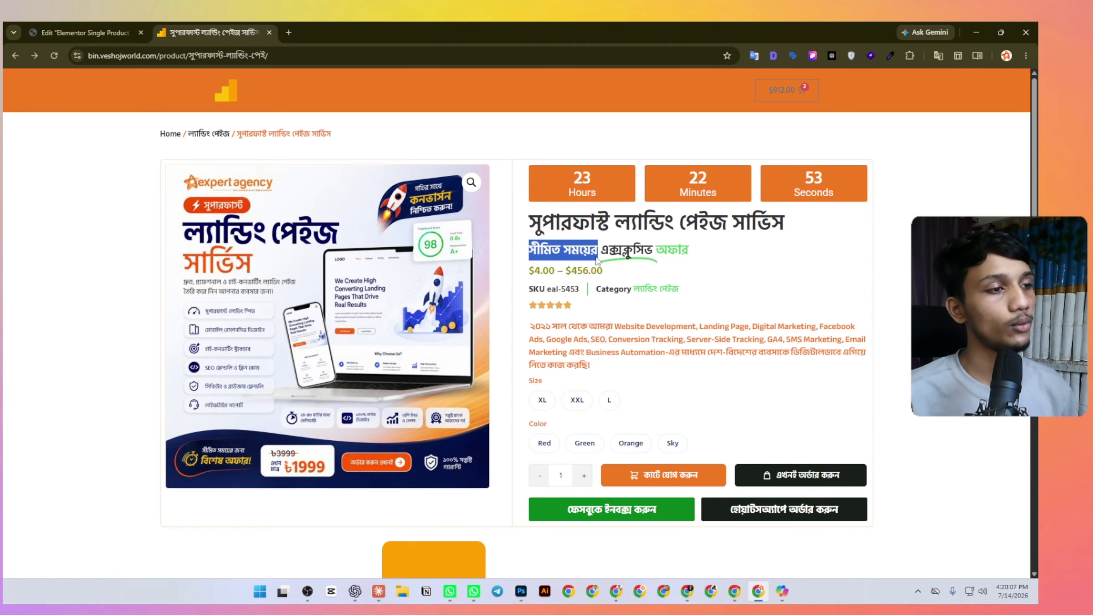
{"action": "right_click", "coordinate": [581, 250]}
{"action": "left_click", "coordinate": [611, 257]}
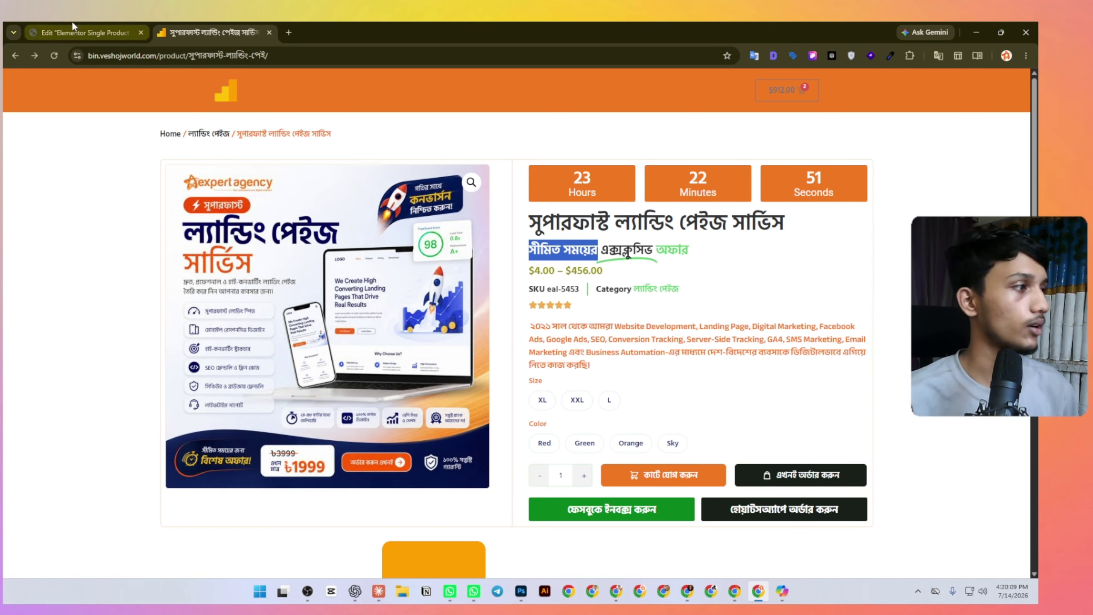
Find the Animated Headline widget in the template editor by searching "ani", and place it below the product title.
{"action": "left_click", "coordinate": [72, 26]}
{"action": "left_click", "coordinate": [51, 81]}
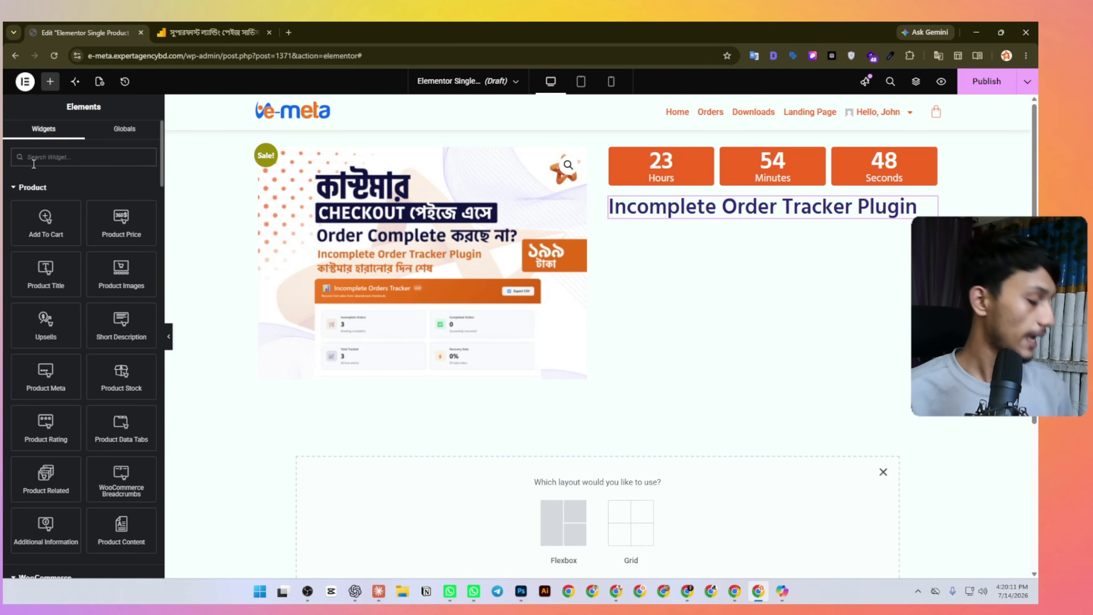
{"action": "type", "text": "ami"}
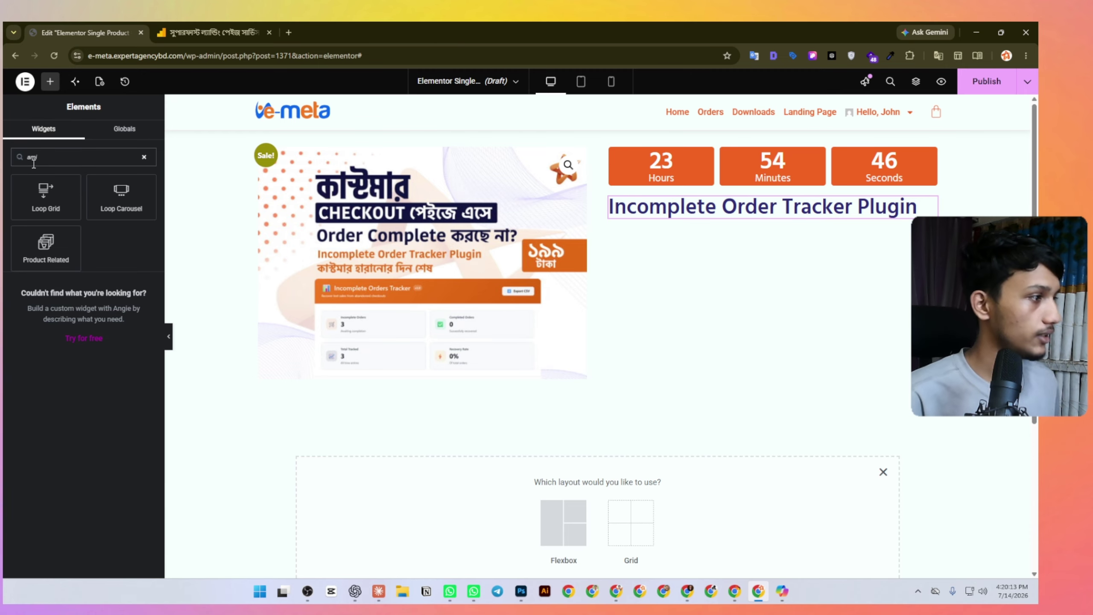
{"action": "key", "text": "BackSpace"}
{"action": "key", "text": "BackSpace"}
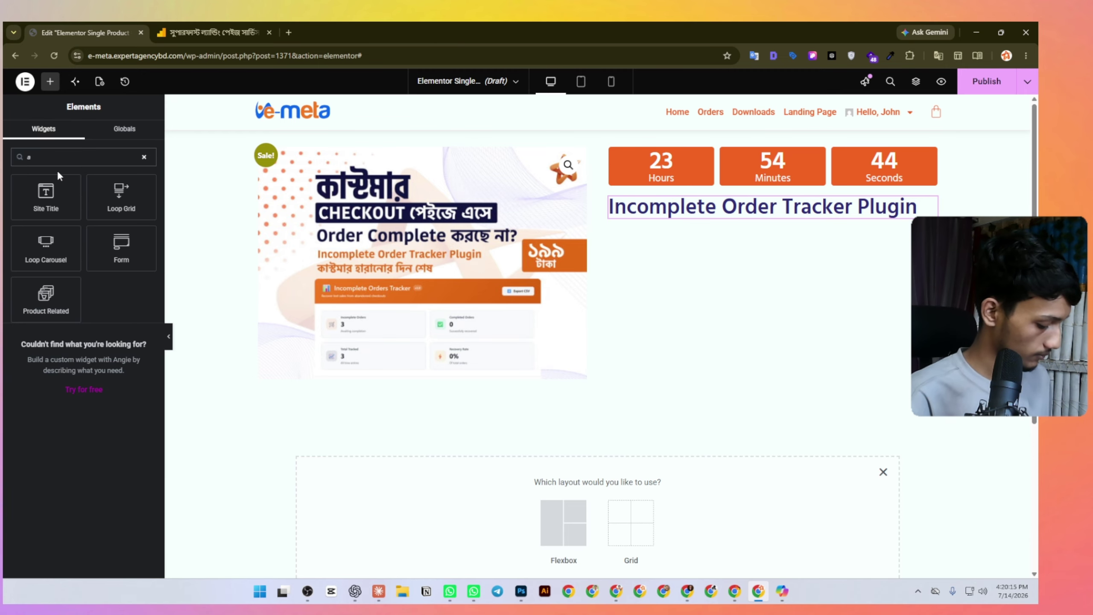
{"action": "type", "text": "ni"}
{"action": "left_click_drag", "start_coordinate": [48, 218], "coordinate": [684, 213]}
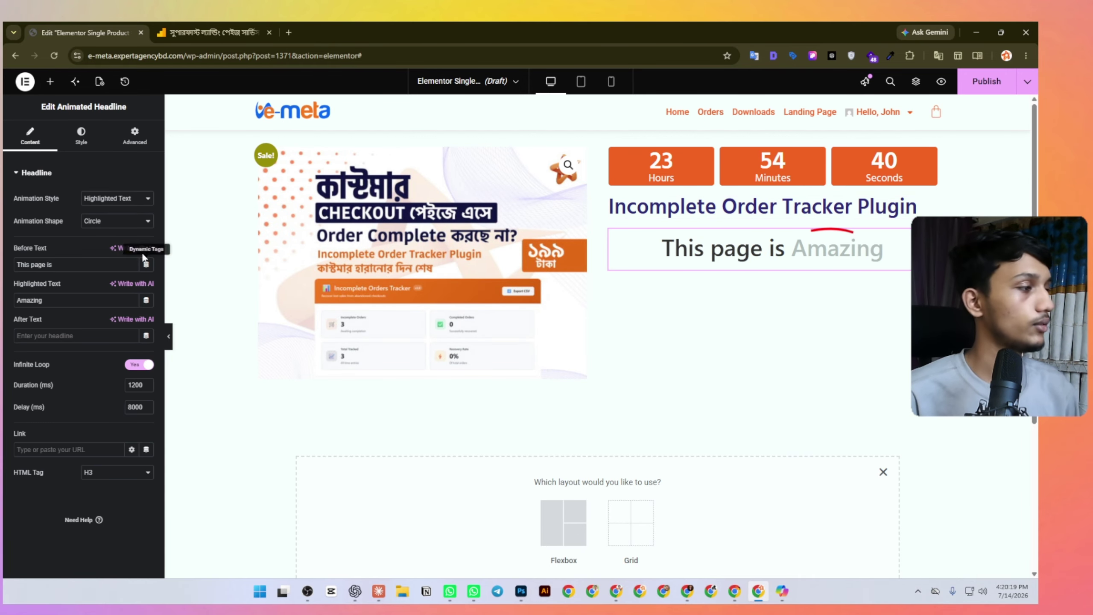
Left-align the animated headline and set its before text to "সীমিত সময়ের".
{"action": "left_click", "coordinate": [88, 135]}
{"action": "left_click", "coordinate": [121, 204]}
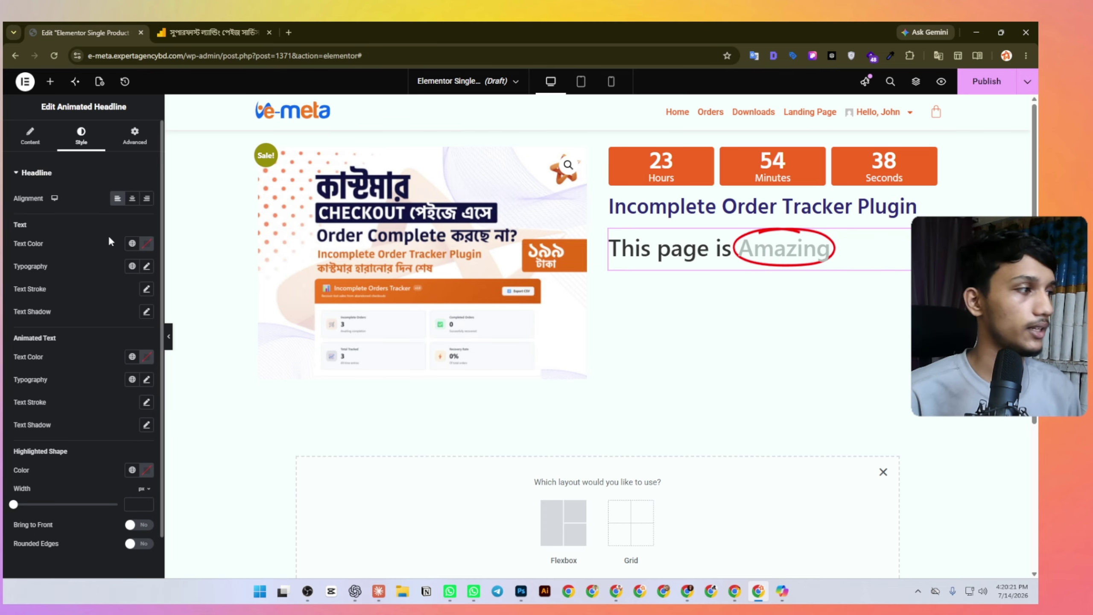
{"action": "left_click", "coordinate": [35, 136]}
{"action": "triple_click", "coordinate": [68, 266]}
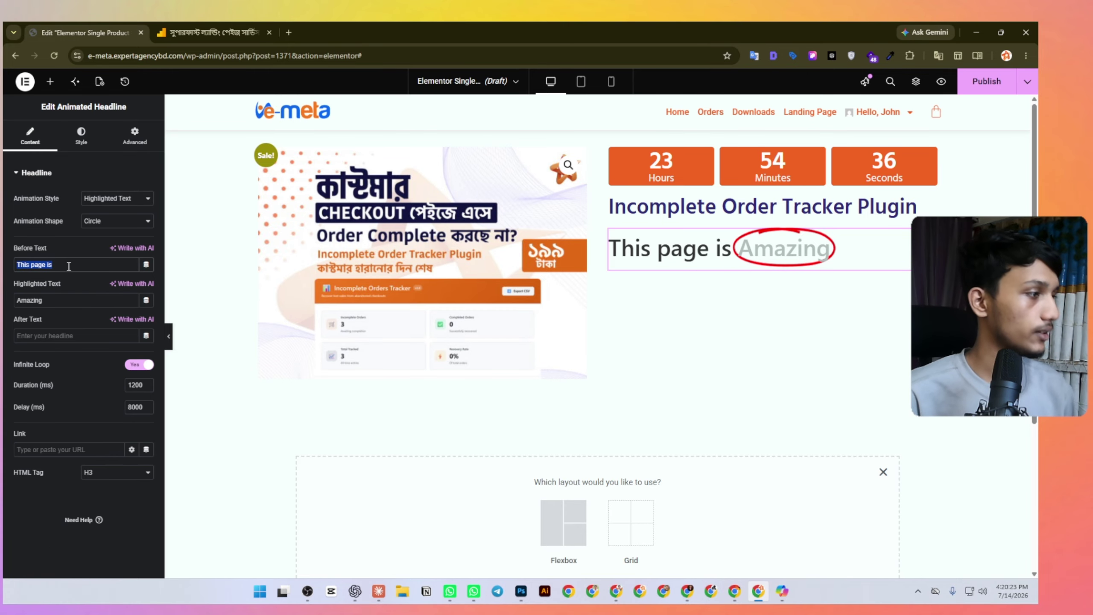
{"action": "key", "text": "ctrl+v"}
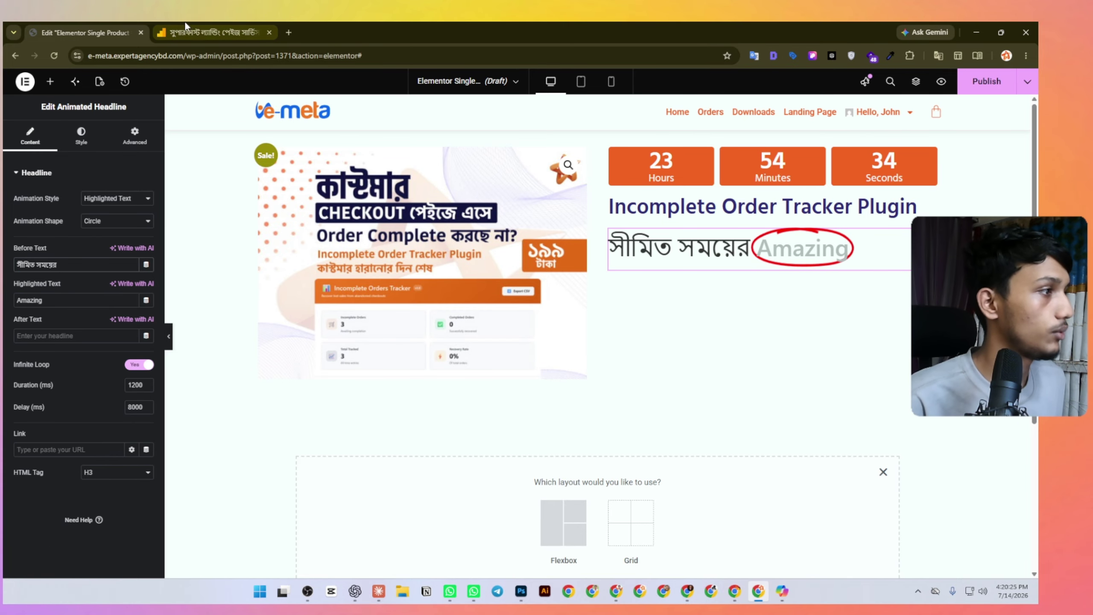
Copy the word "এক্সক্লুসিভ" from the demo page's headline and use it as the animated headline's highlighted text.
{"action": "left_click", "coordinate": [189, 32]}
{"action": "double_click", "coordinate": [634, 250]}
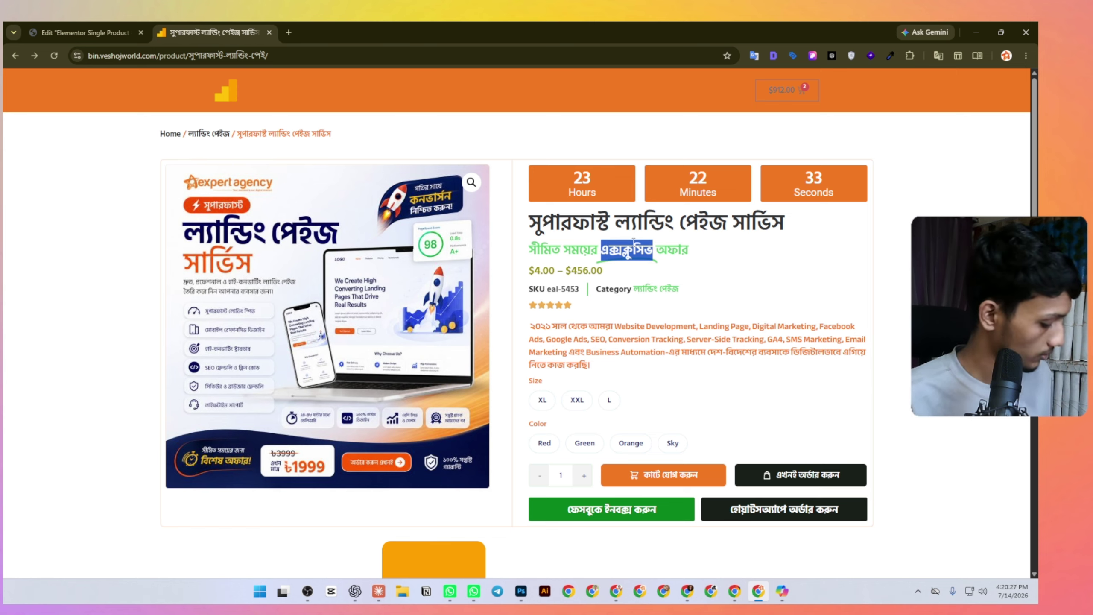
{"action": "left_click", "coordinate": [86, 32]}
{"action": "double_click", "coordinate": [51, 303]}
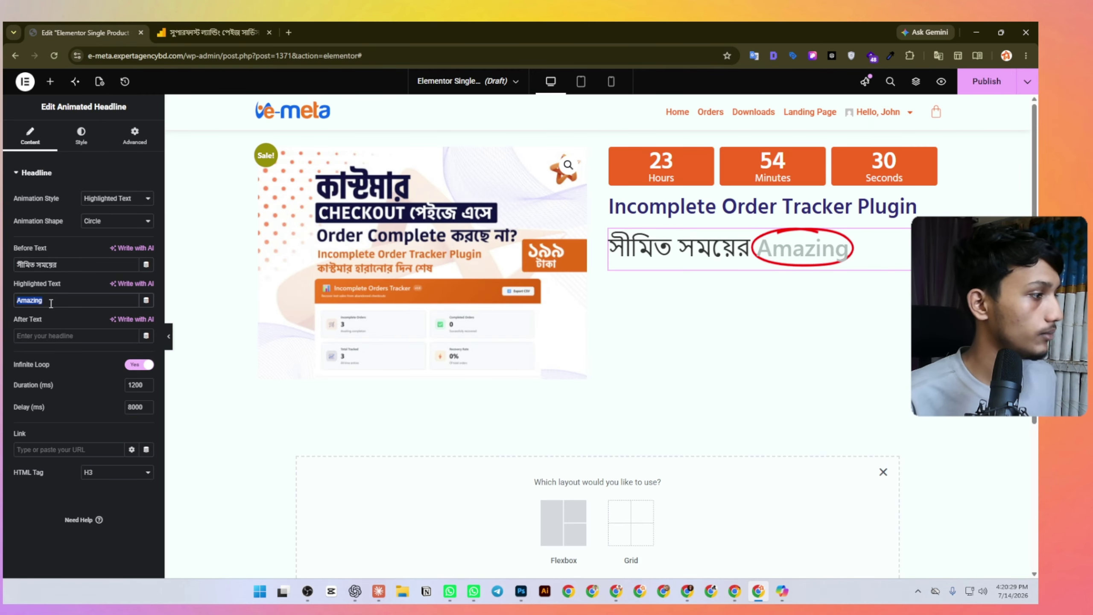
{"action": "key", "text": "ctrl+v"}
Copy the closing word "অফার" from the demo page's headline and use it as the animated headline's after text.
{"action": "key", "text": "ctrl+Tab"}
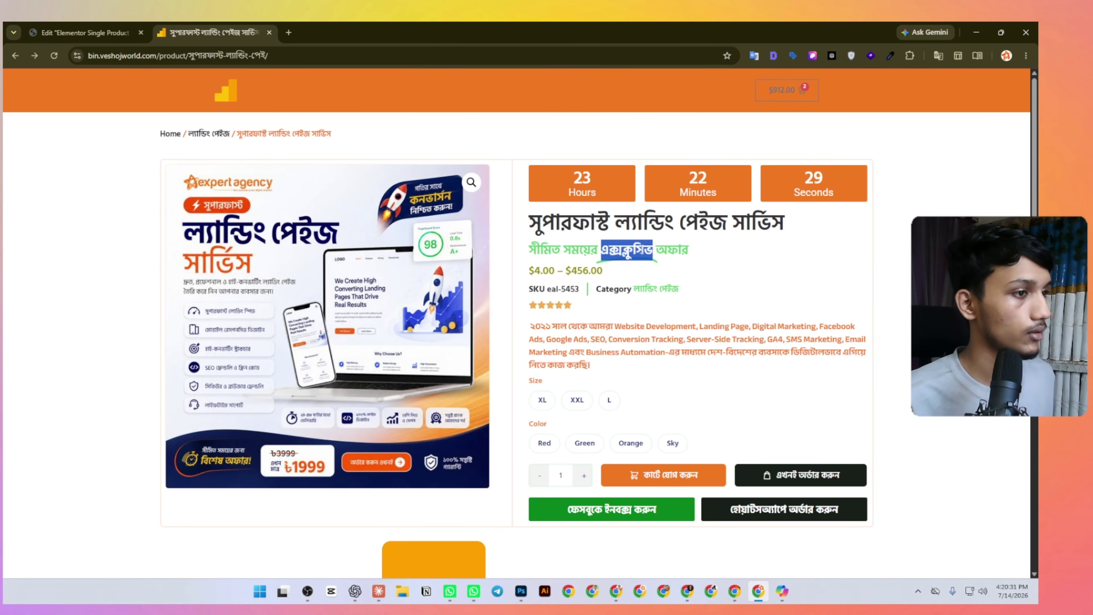
{"action": "double_click", "coordinate": [663, 249]}
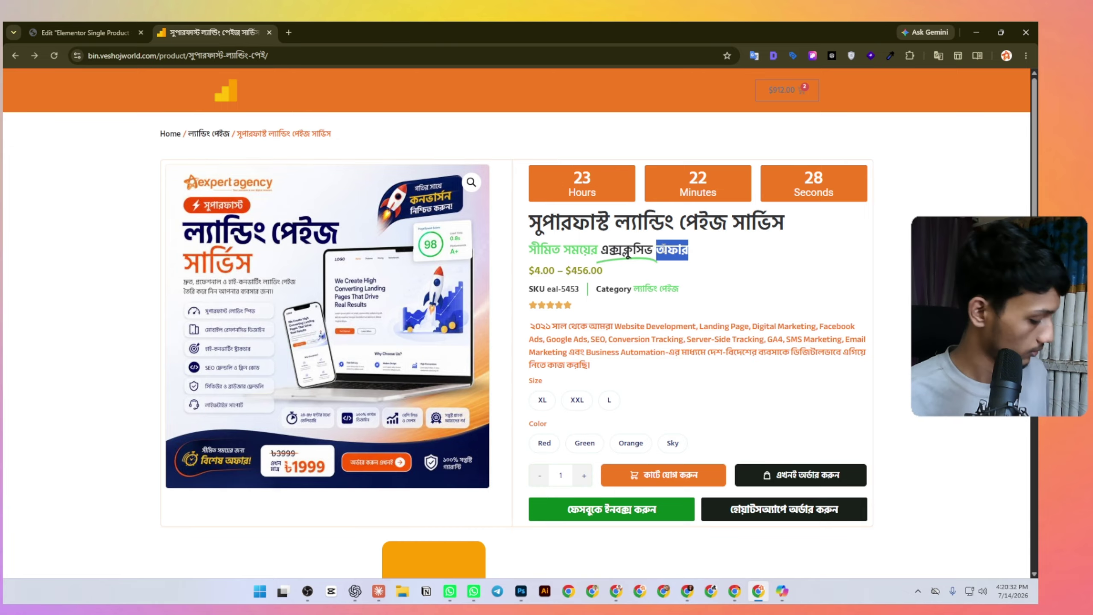
{"action": "left_click", "coordinate": [49, 24]}
{"action": "key", "text": "ctrl+v"}
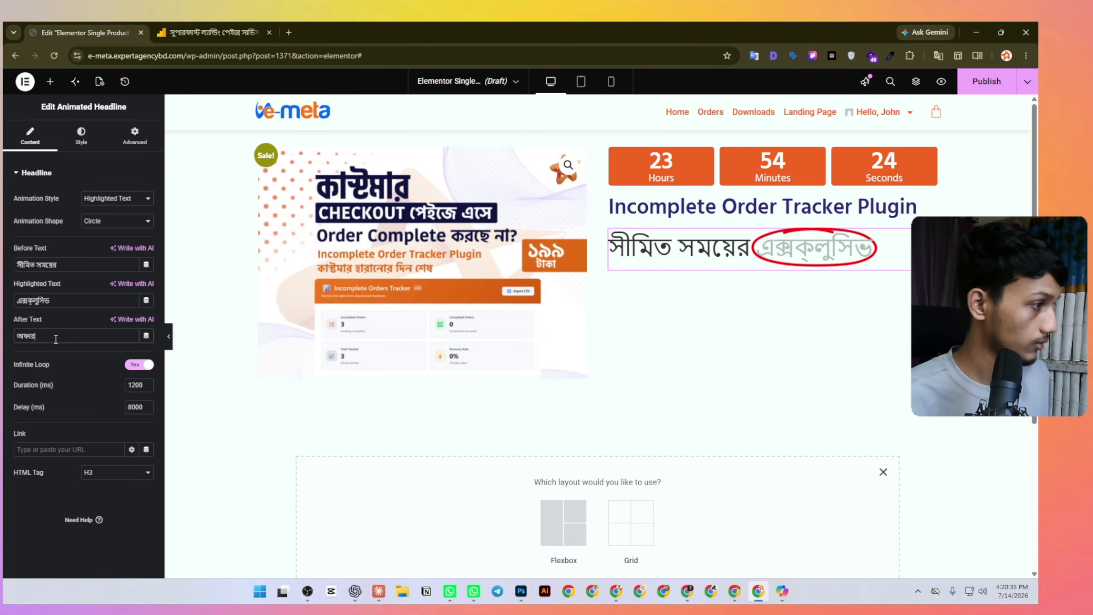
Apply the Secondary global color #F26522 and the Primary global font to the headline's normal text.
{"action": "left_click", "coordinate": [82, 136]}
{"action": "left_click", "coordinate": [132, 244]}
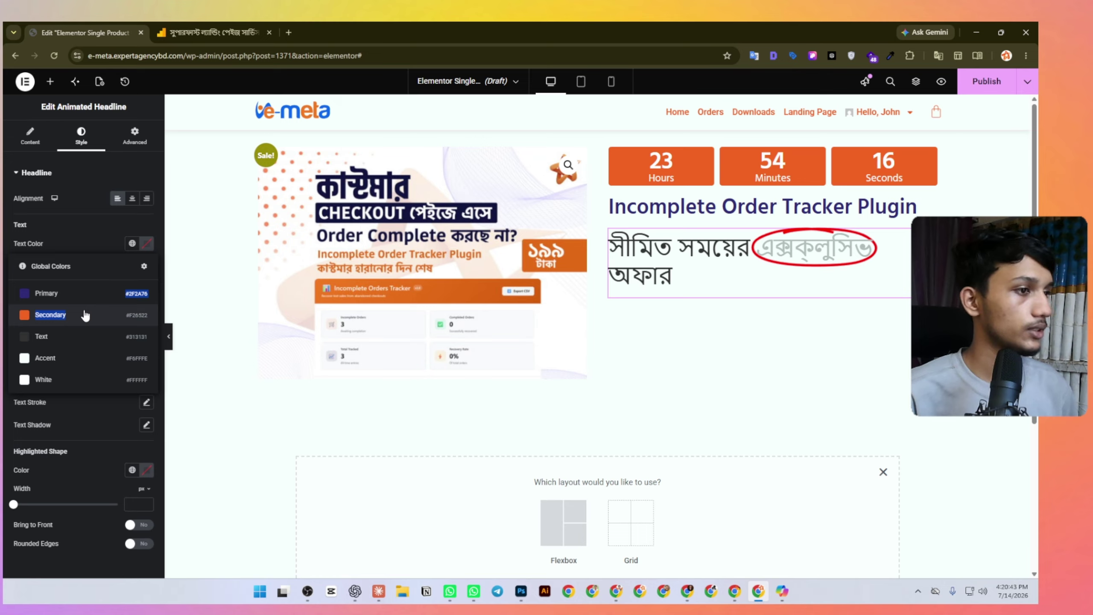
{"action": "left_click", "coordinate": [85, 314]}
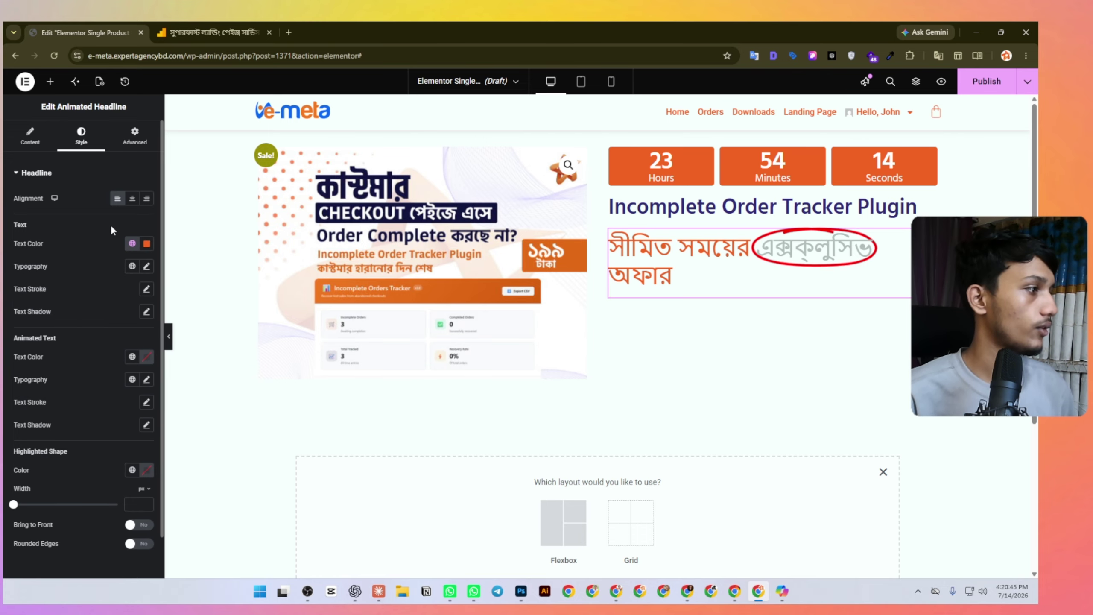
{"action": "left_click", "coordinate": [132, 266]}
{"action": "left_click", "coordinate": [78, 321]}
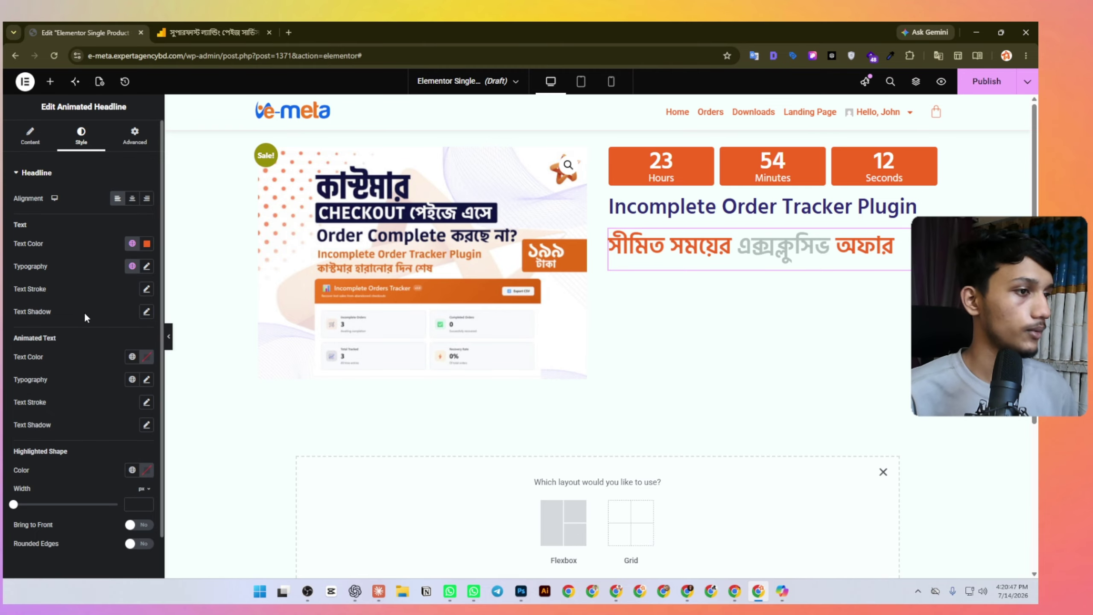
Reduce the headline's font size to resemble the demo page, and apply the Primary global color to the highlighted word.
{"action": "left_click", "coordinate": [147, 266]}
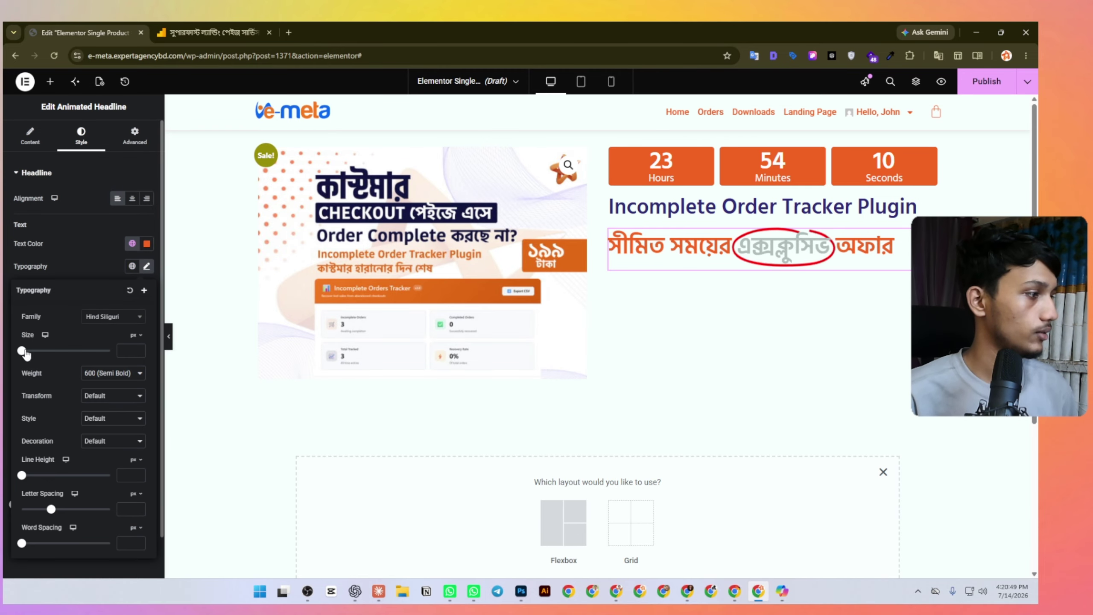
{"action": "left_click_drag", "start_coordinate": [23, 352], "coordinate": [34, 356]}
{"action": "left_click", "coordinate": [191, 27]}
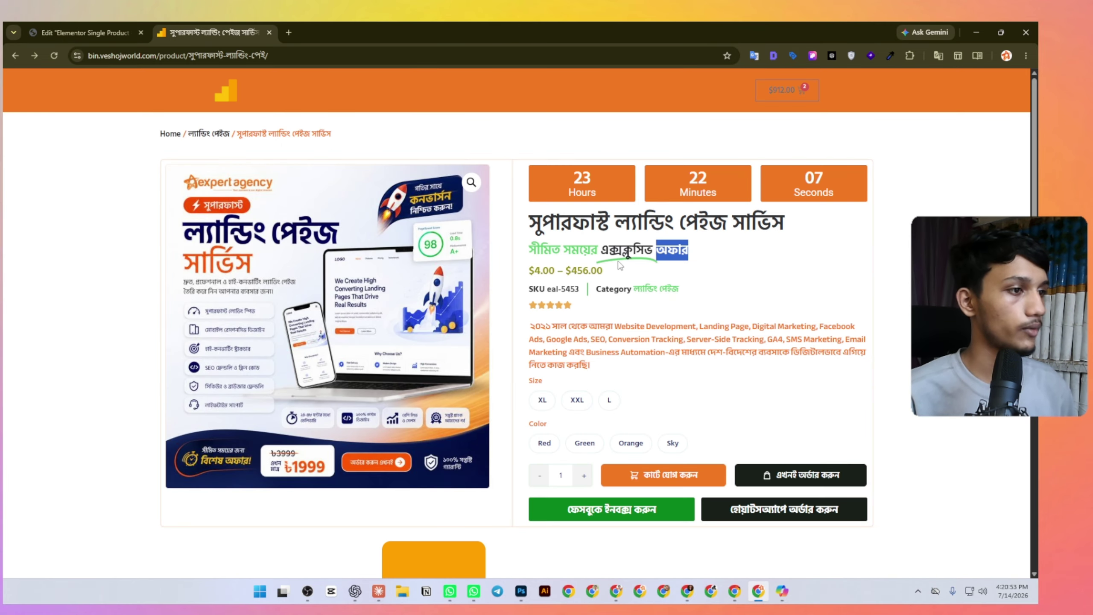
{"action": "left_click", "coordinate": [92, 29]}
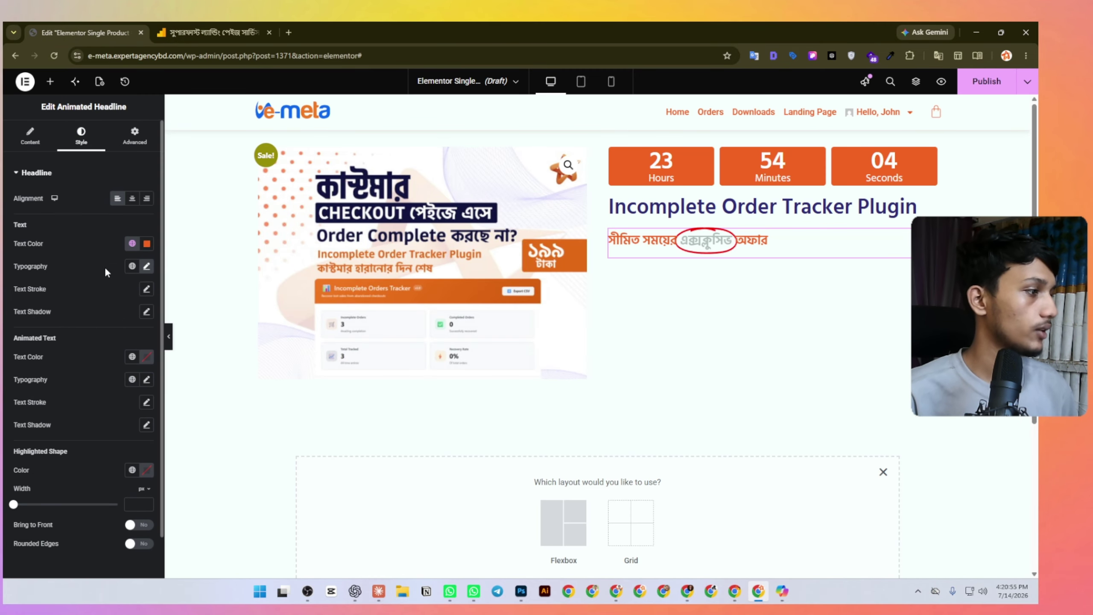
{"action": "left_click", "coordinate": [132, 357]}
{"action": "left_click", "coordinate": [69, 407]}
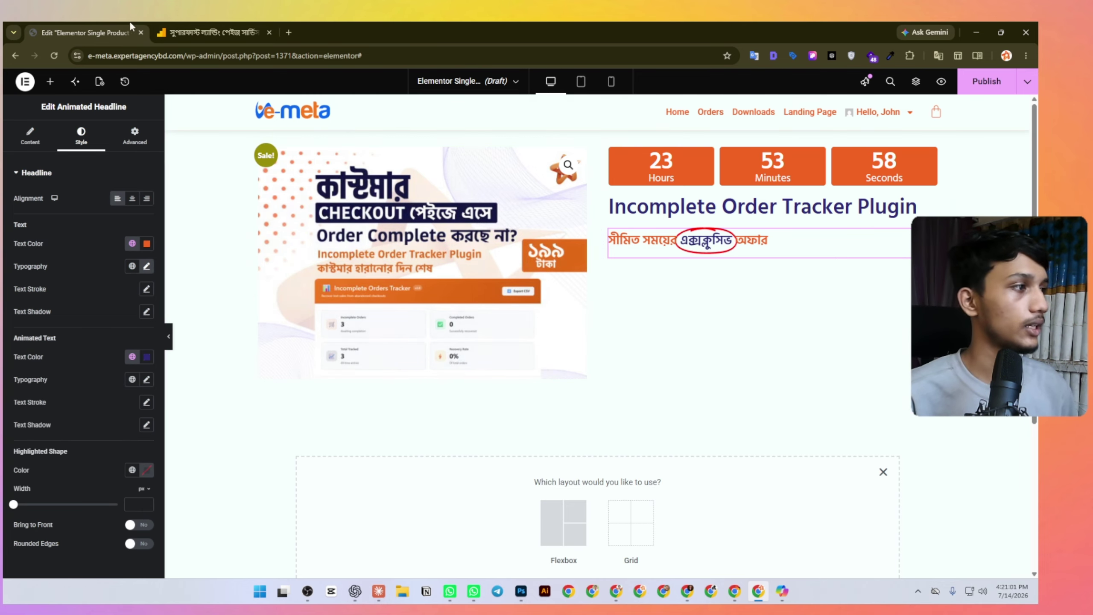
Check the demo page's headline and try the Underline, Double Underline and Double animation shapes on the highlighted word.
{"action": "left_click", "coordinate": [207, 32]}
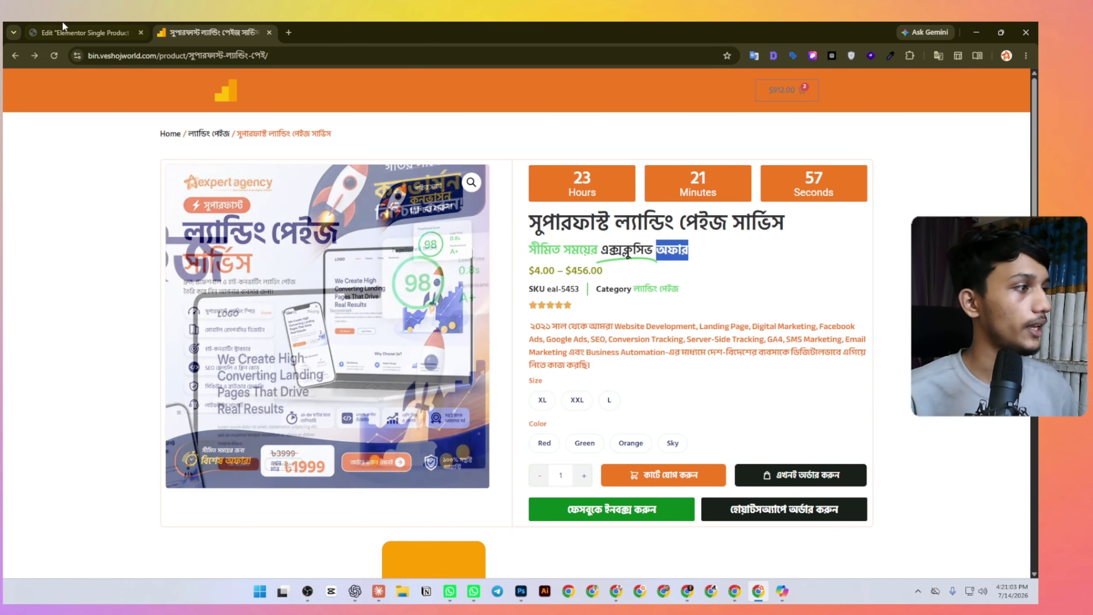
{"action": "left_click", "coordinate": [77, 26]}
{"action": "left_click", "coordinate": [30, 136]}
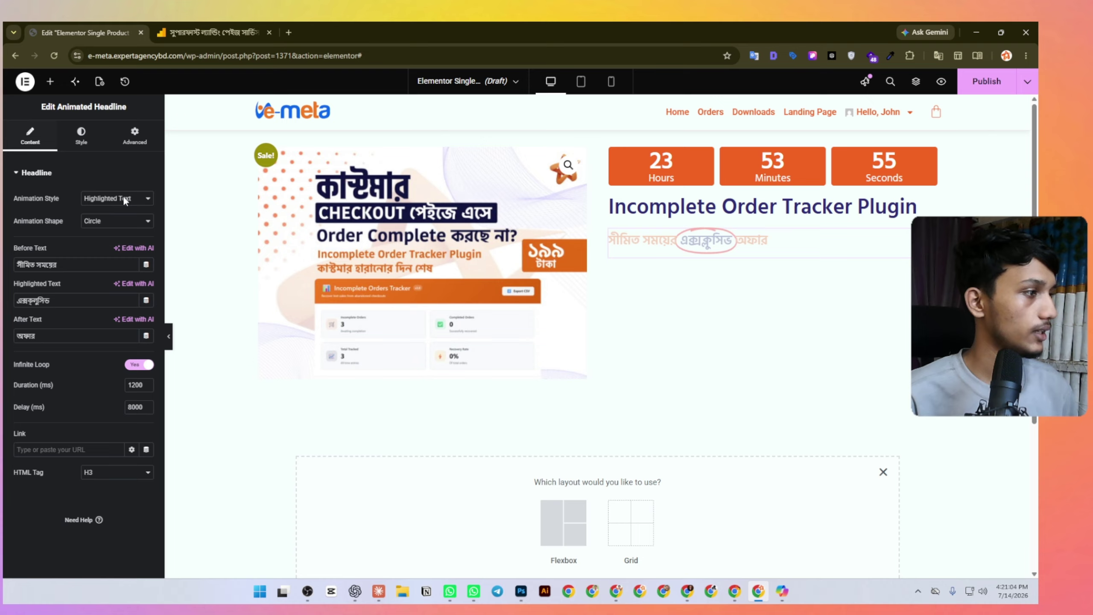
{"action": "left_click", "coordinate": [109, 220]}
{"action": "left_click", "coordinate": [111, 260]}
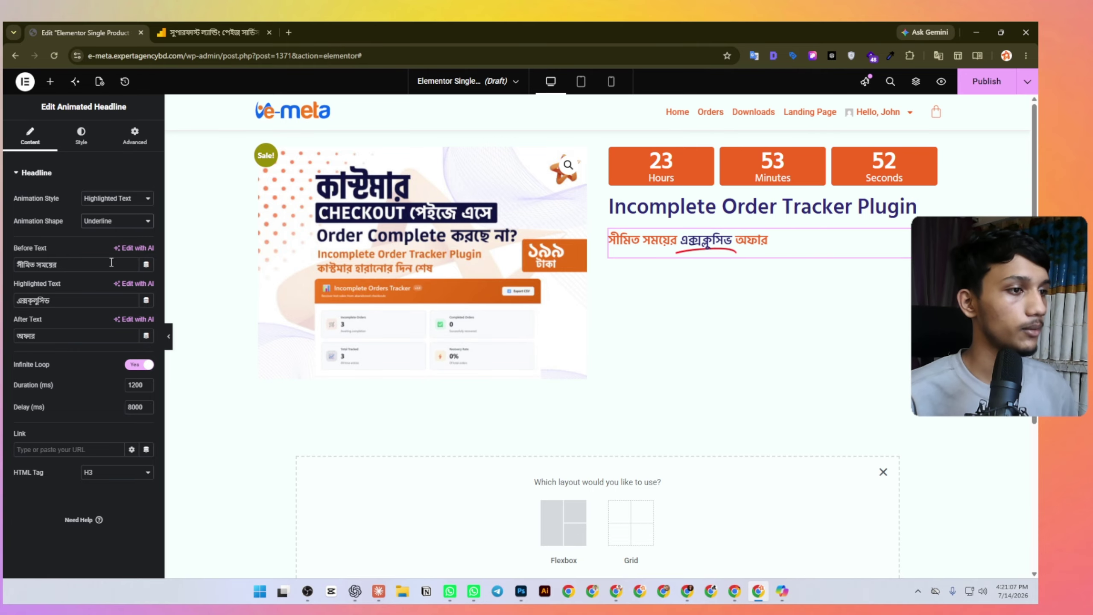
{"action": "left_click", "coordinate": [111, 220]}
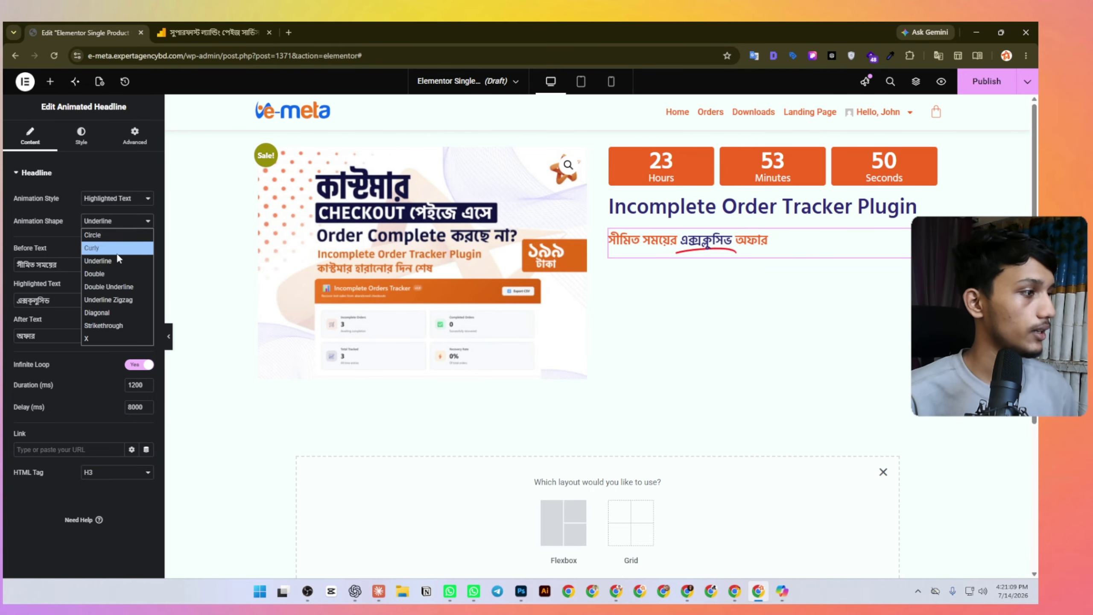
{"action": "left_click", "coordinate": [110, 287]}
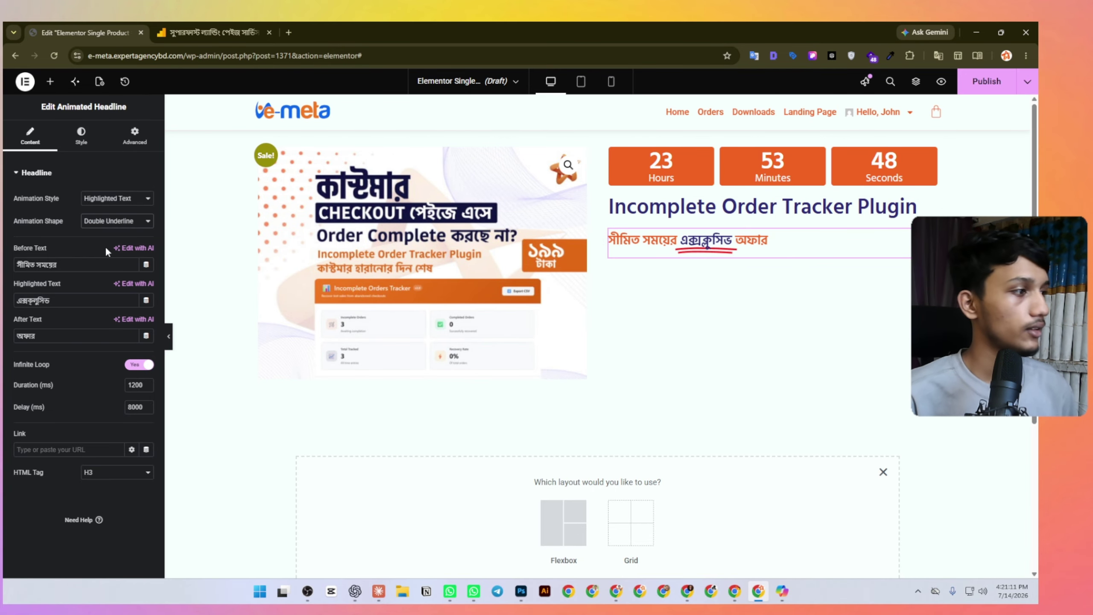
{"action": "left_click", "coordinate": [111, 220]}
{"action": "left_click", "coordinate": [110, 272]}
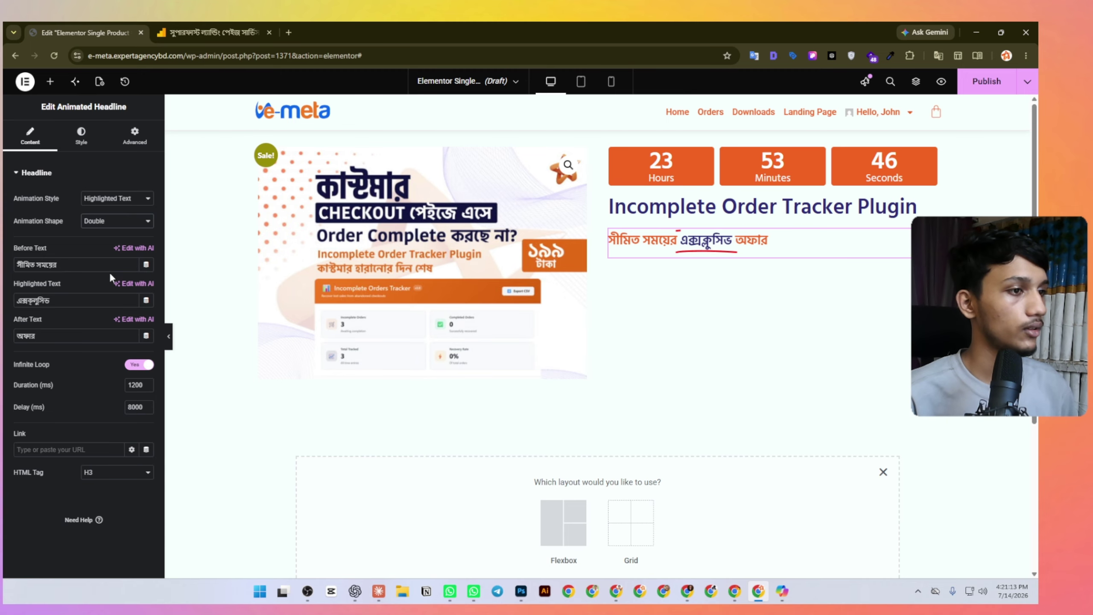
Set the headline's animation shape to Curly and compare it with the demo page.
{"action": "left_click", "coordinate": [107, 221]}
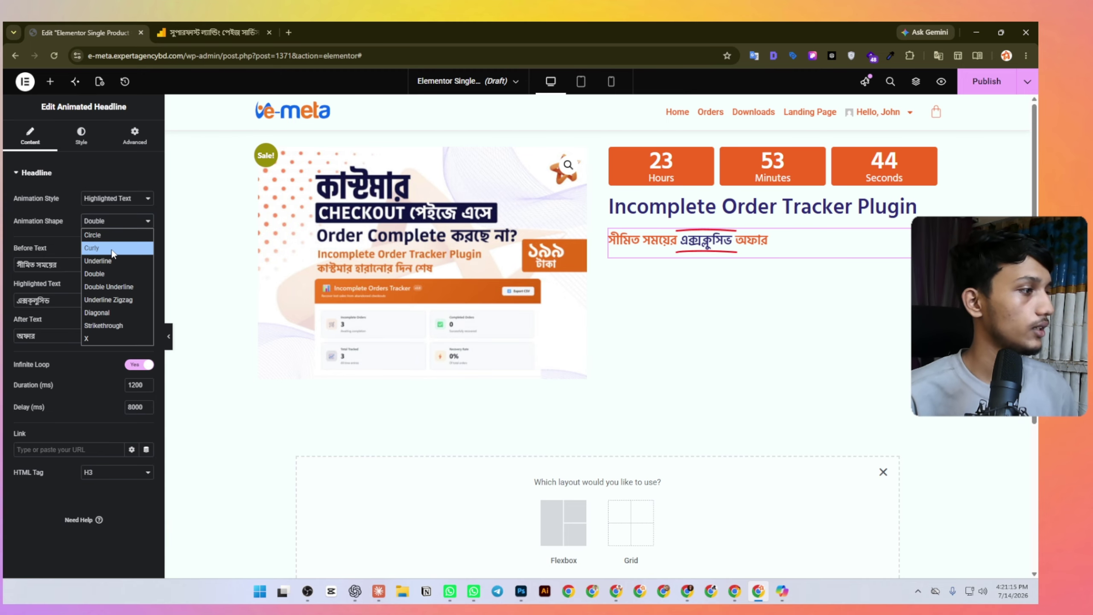
{"action": "left_click", "coordinate": [111, 248]}
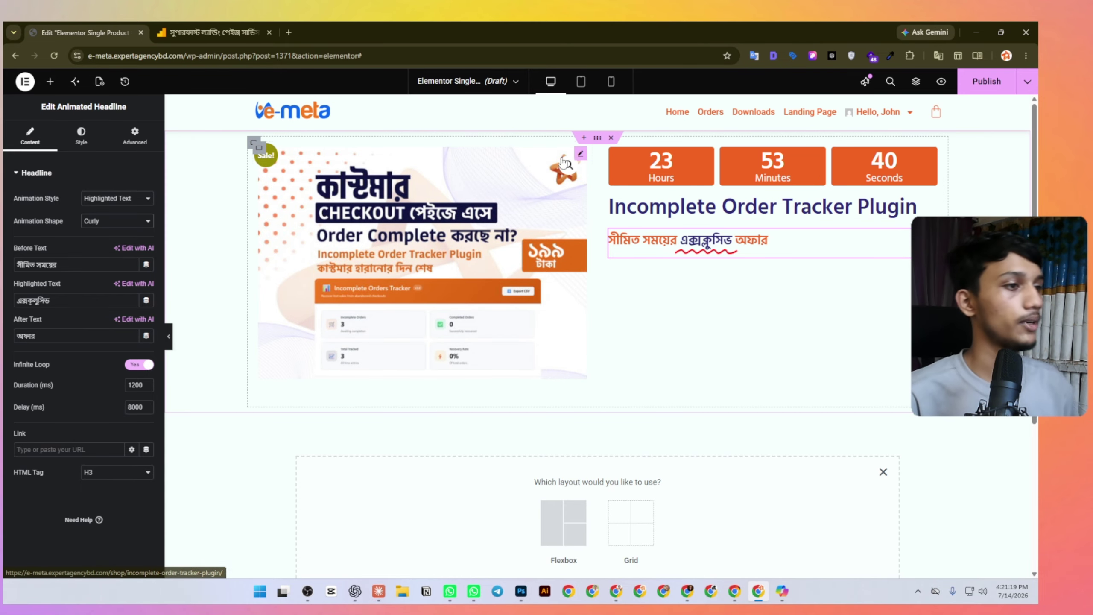
{"action": "key", "text": "ctrl+Tab"}
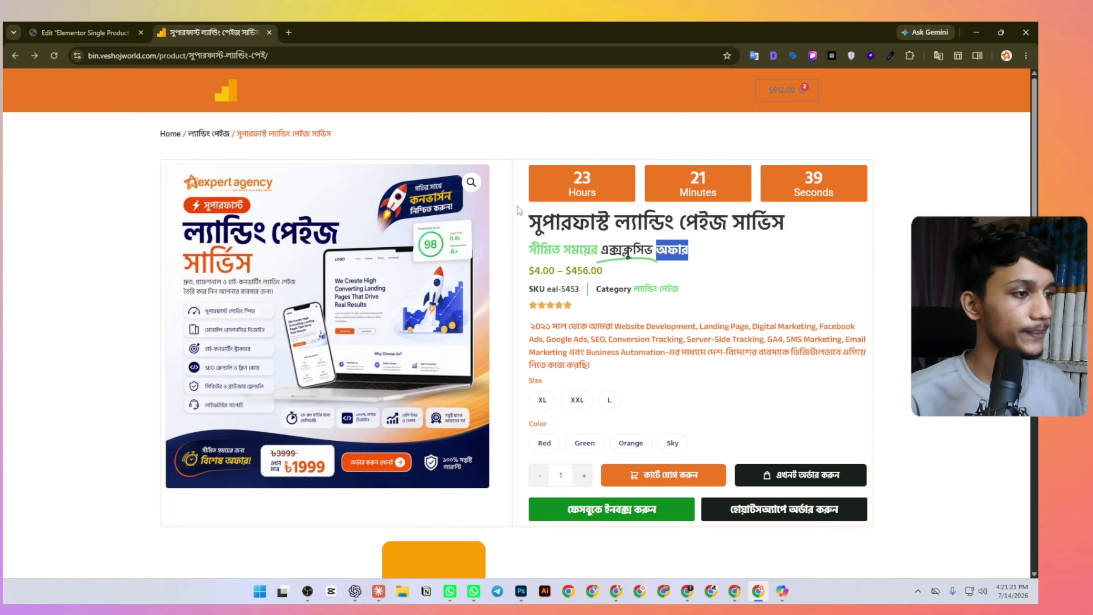
{"action": "key", "text": "ctrl+Tab"}
Add the product price below the animated headline, using the Primary global color for the price and Secondary for the sale price.
{"action": "left_click", "coordinate": [678, 275]}
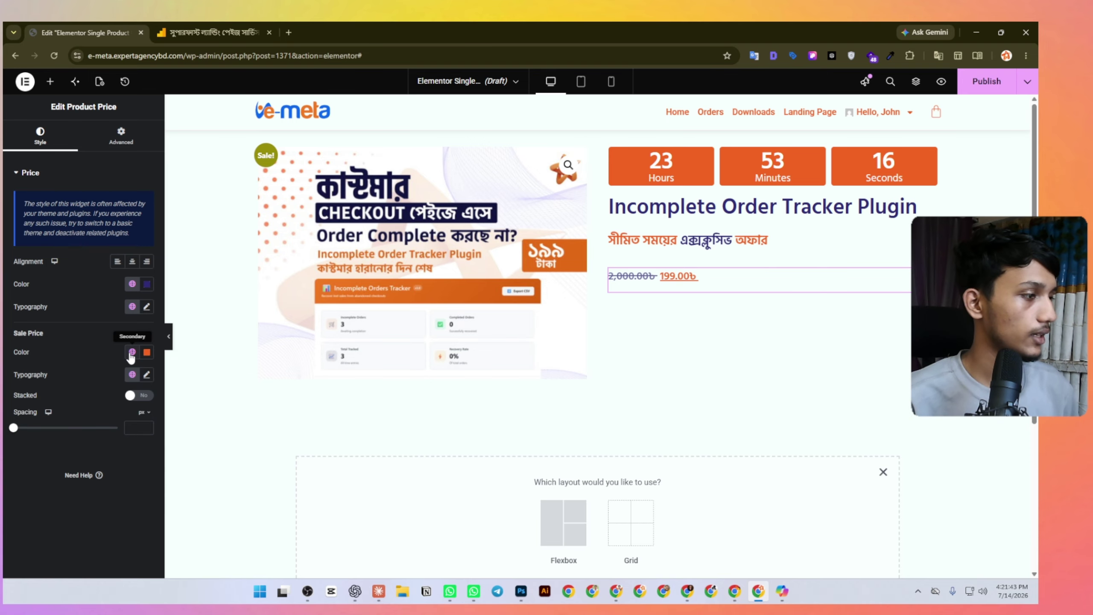
{"action": "left_click", "coordinate": [132, 375]}
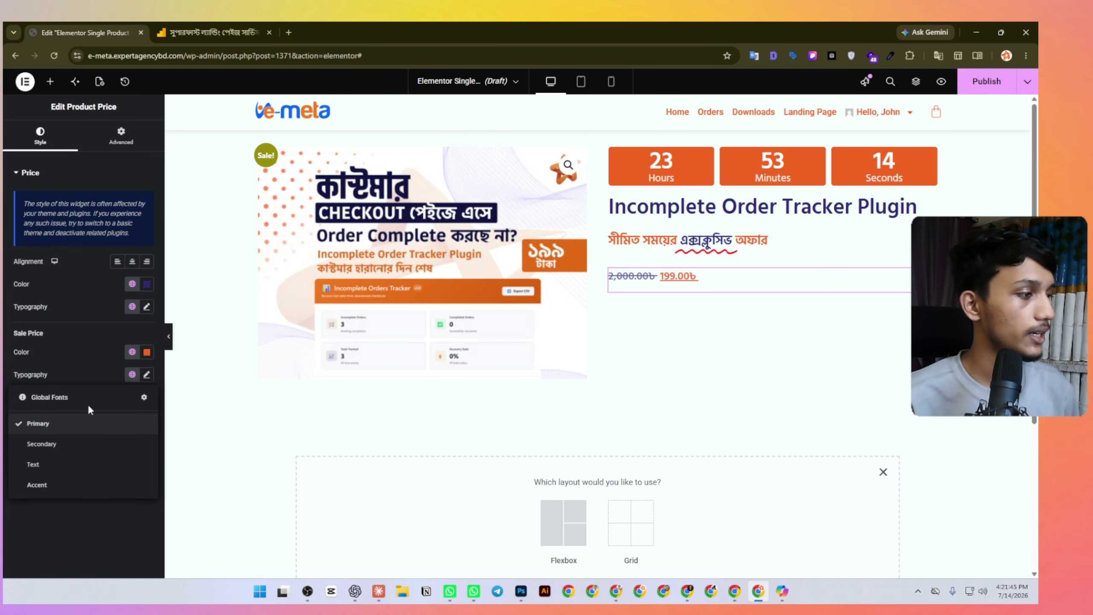
Examine the typography of the Primary global font in the site settings, and return to the template without changes.
{"action": "left_click", "coordinate": [24, 82]}
{"action": "left_click", "coordinate": [46, 112]}
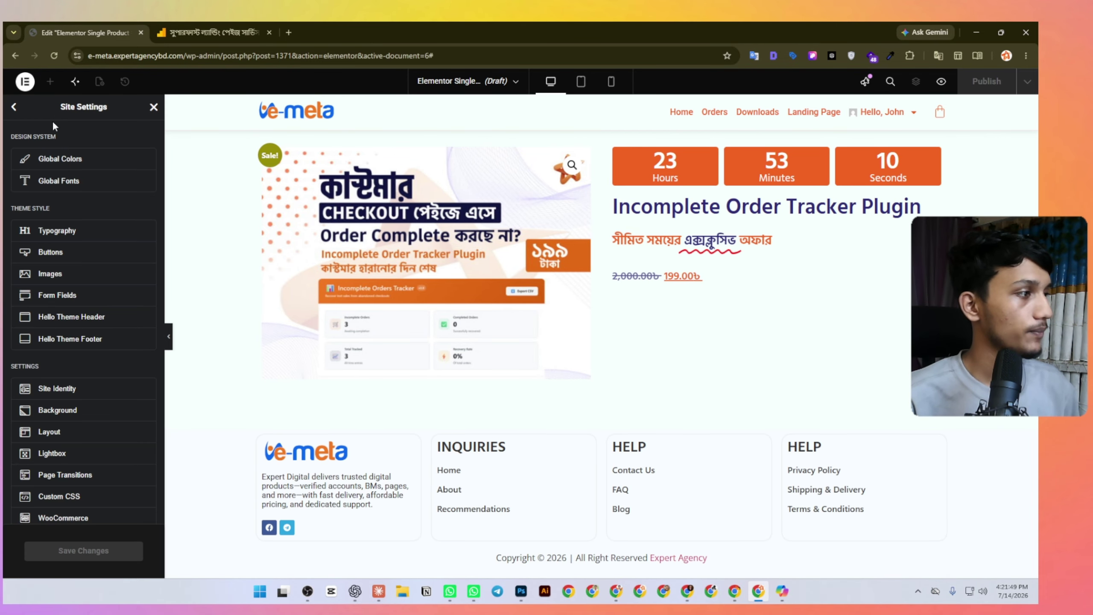
{"action": "left_click", "coordinate": [70, 181]}
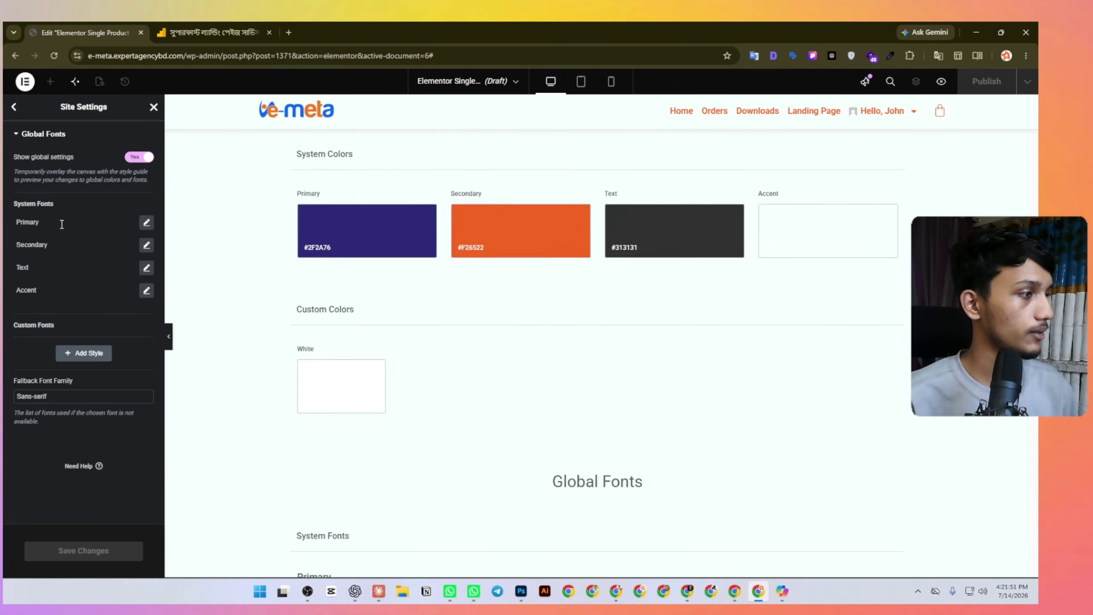
{"action": "left_click", "coordinate": [146, 222]}
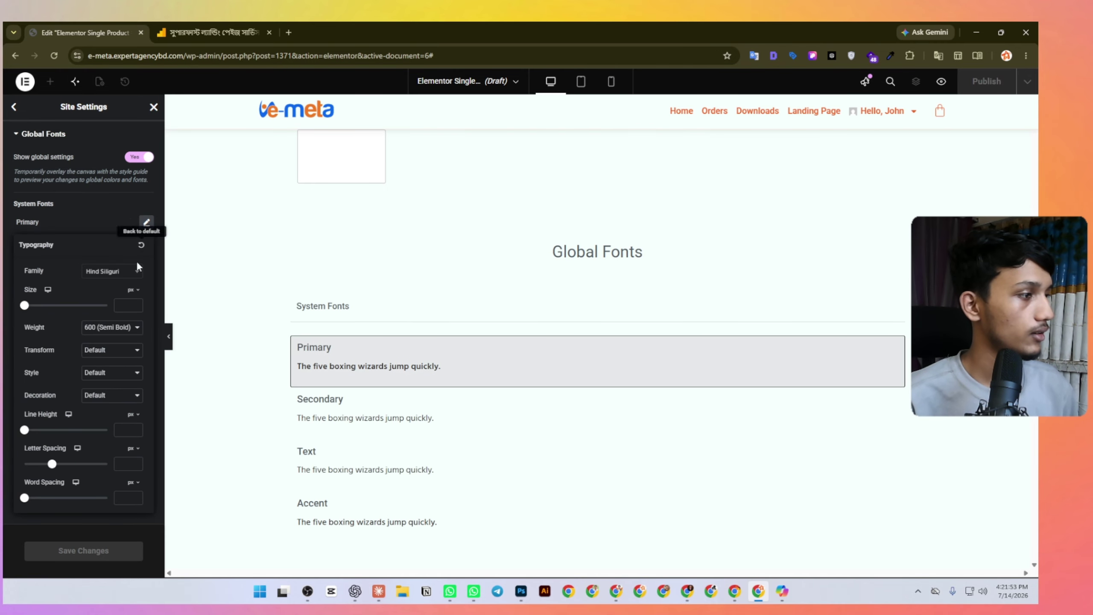
{"action": "left_click", "coordinate": [77, 201]}
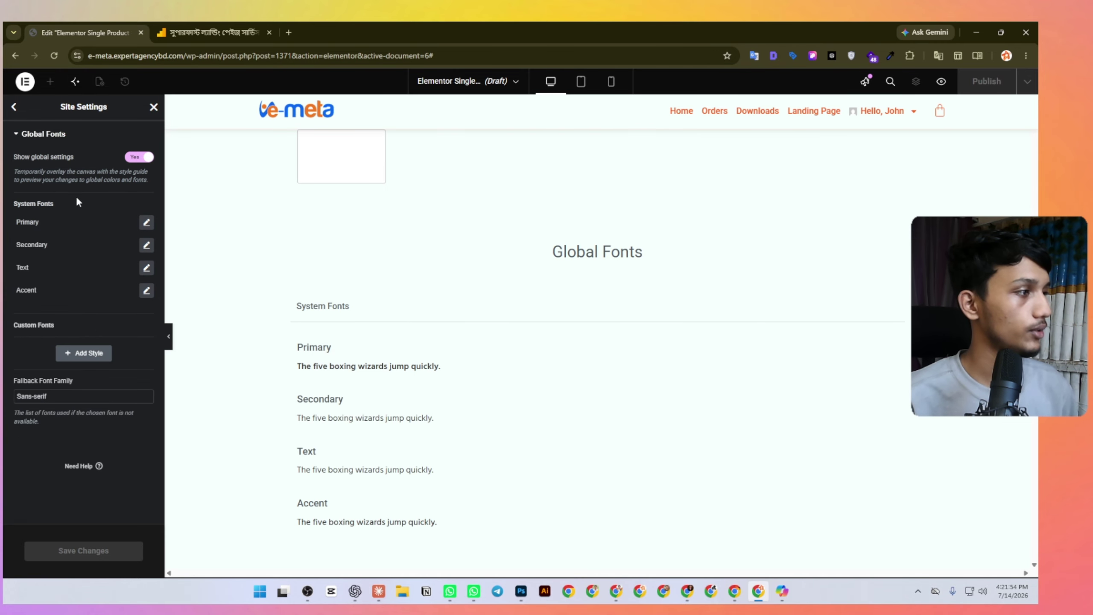
{"action": "left_click", "coordinate": [153, 107]}
{"action": "left_click", "coordinate": [153, 107]}
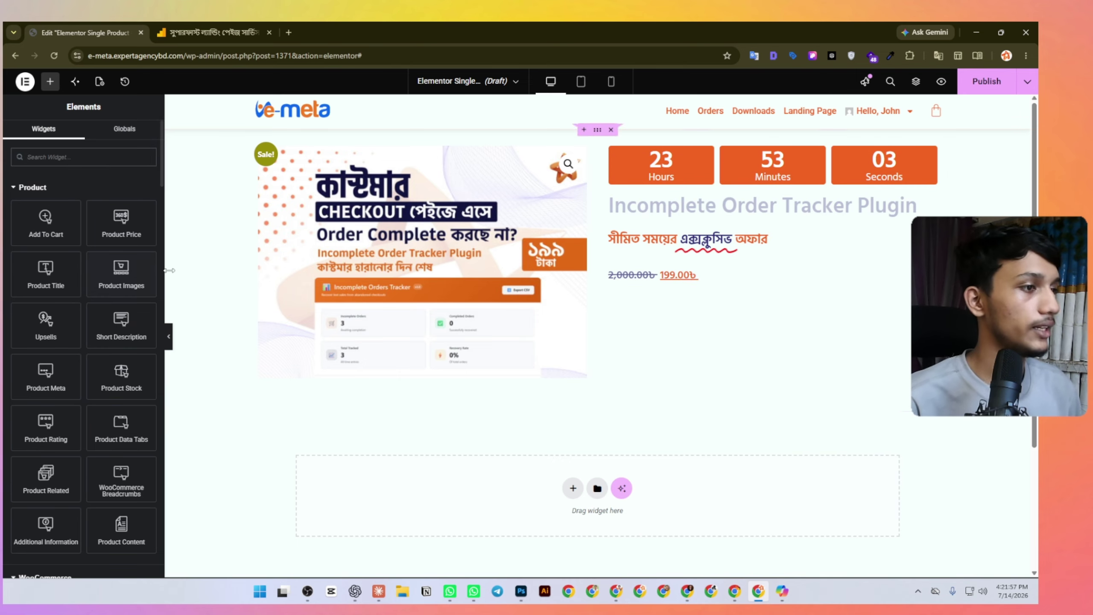
Check the demo page, add the product meta below the price with its links in the Secondary global color, and open its text color choices.
{"action": "left_click", "coordinate": [213, 32]}
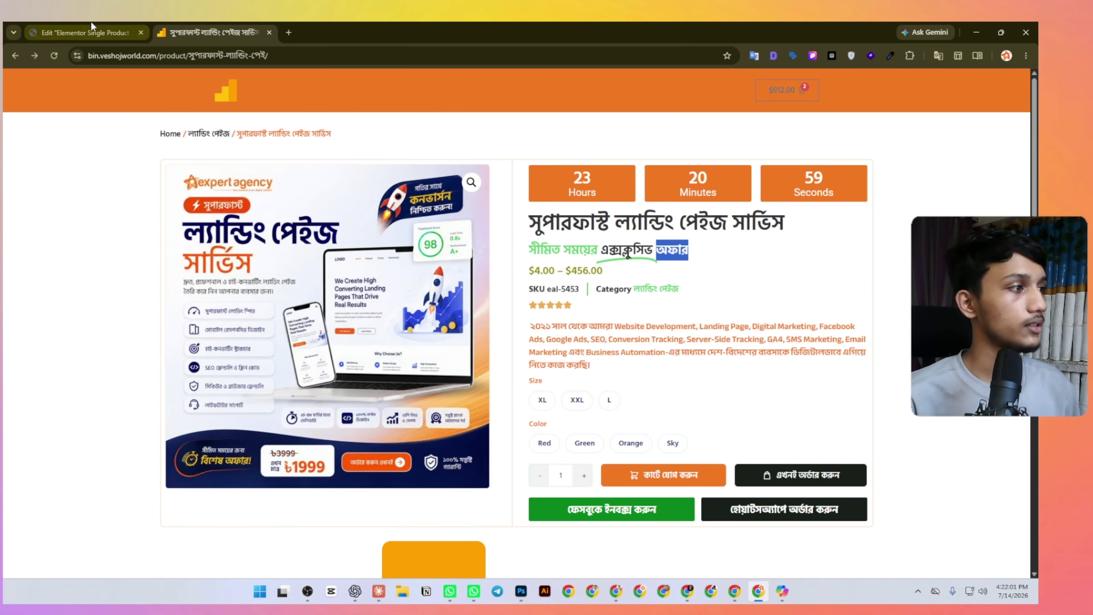
{"action": "left_click", "coordinate": [84, 32]}
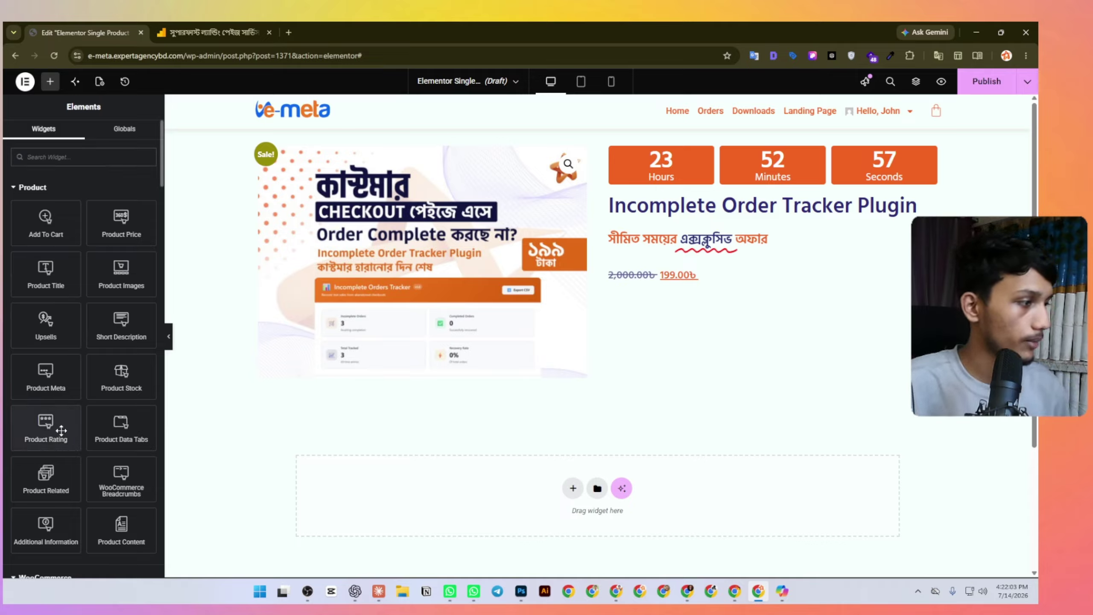
{"action": "left_click_drag", "start_coordinate": [45, 381], "coordinate": [671, 286]}
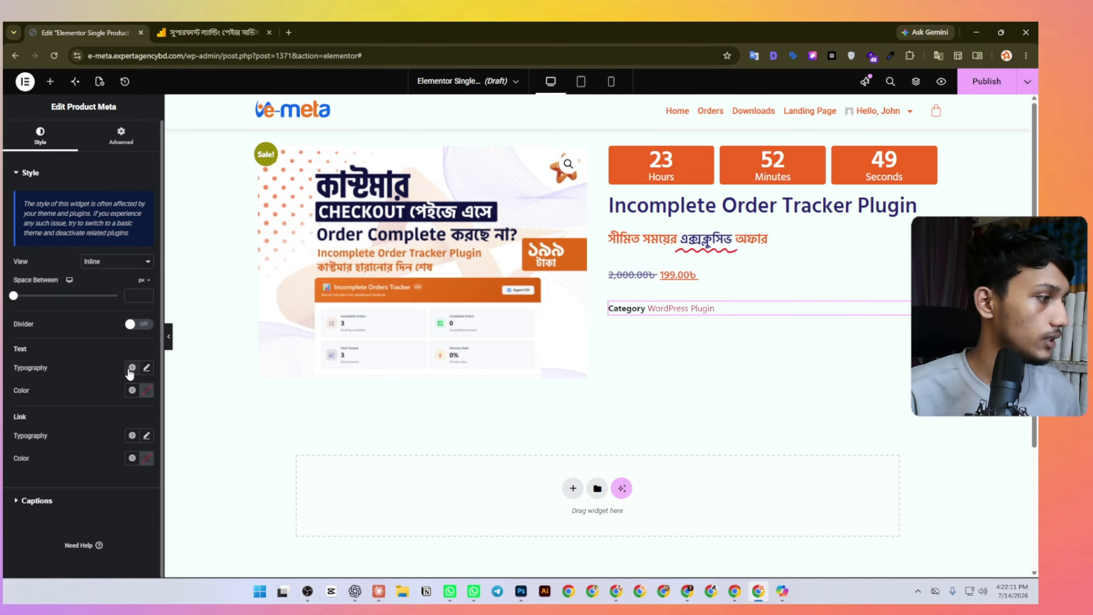
{"action": "left_click", "coordinate": [132, 367]}
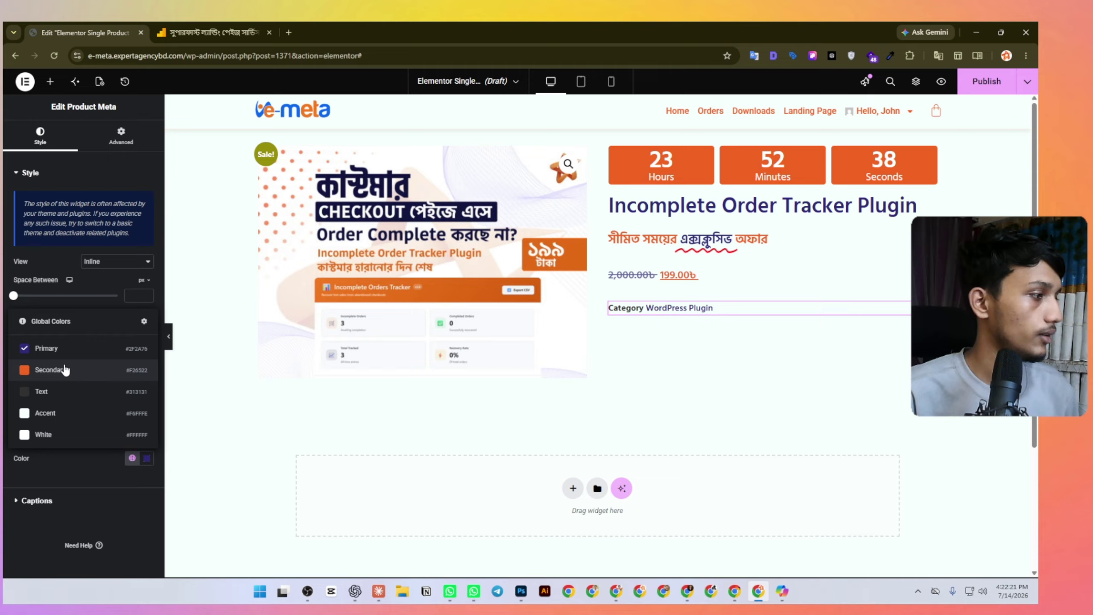
{"action": "left_click", "coordinate": [65, 369]}
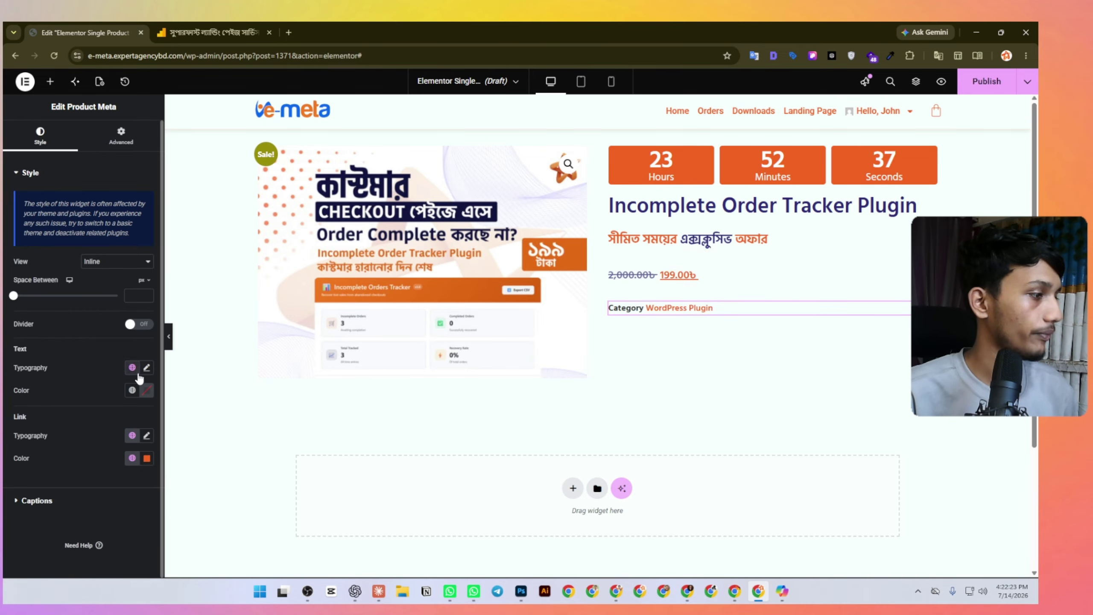
{"action": "left_click", "coordinate": [132, 390]}
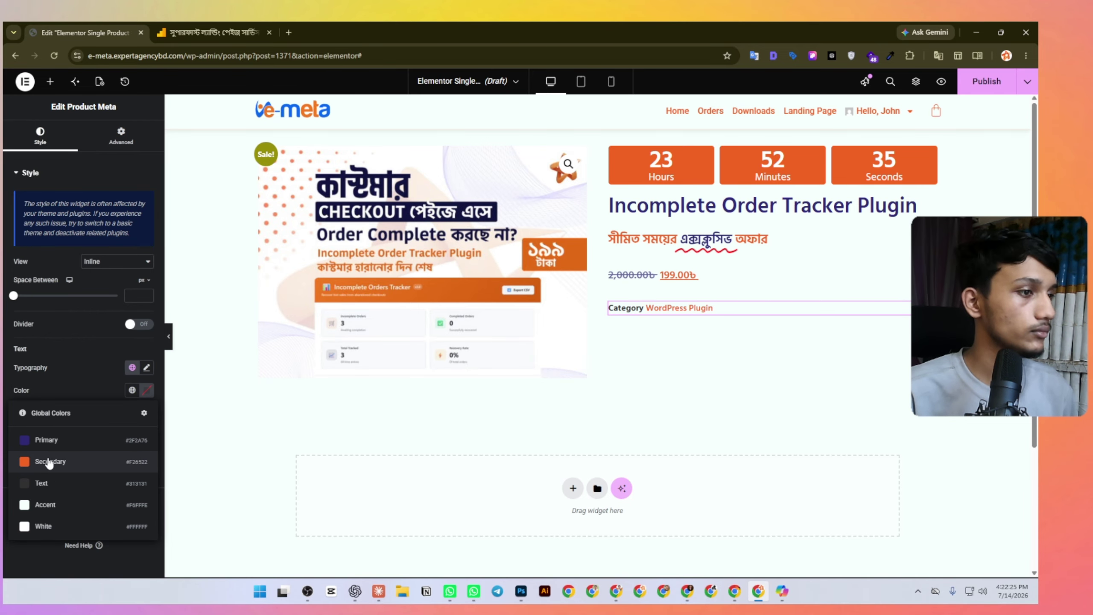
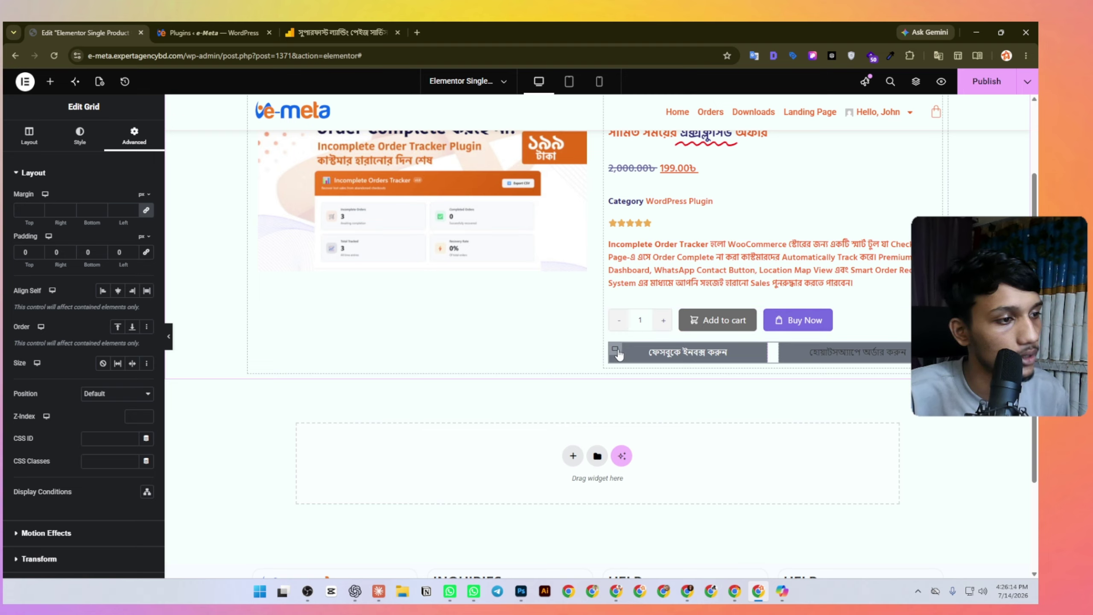
Set the column and row gaps of the grid holding the Facebook and WhatsApp buttons to 13 px.
{"action": "left_click", "coordinate": [26, 138]}
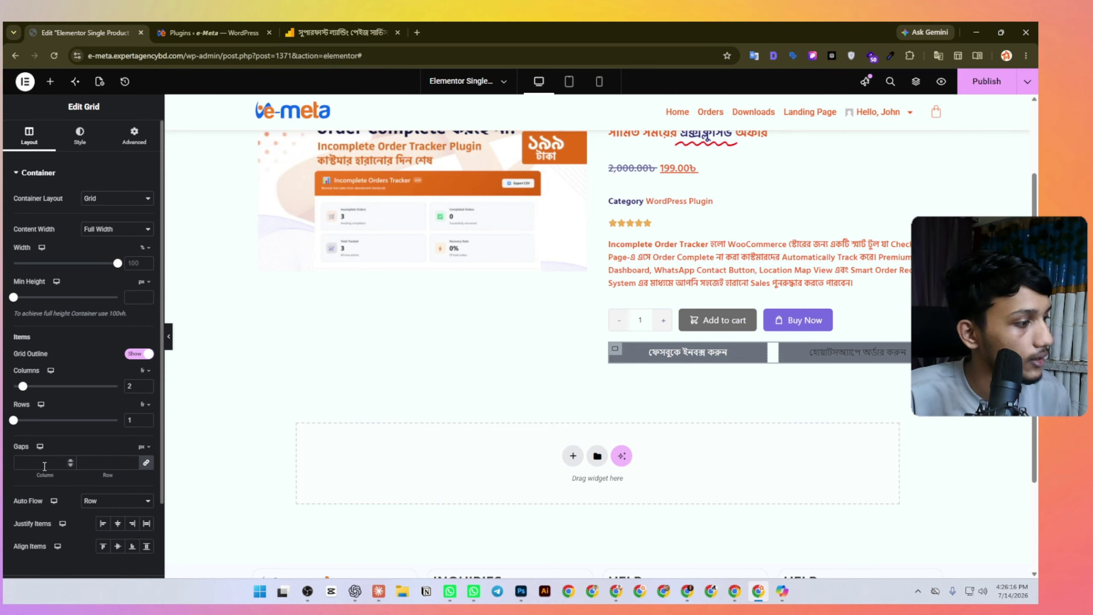
{"action": "type", "text": "7"}
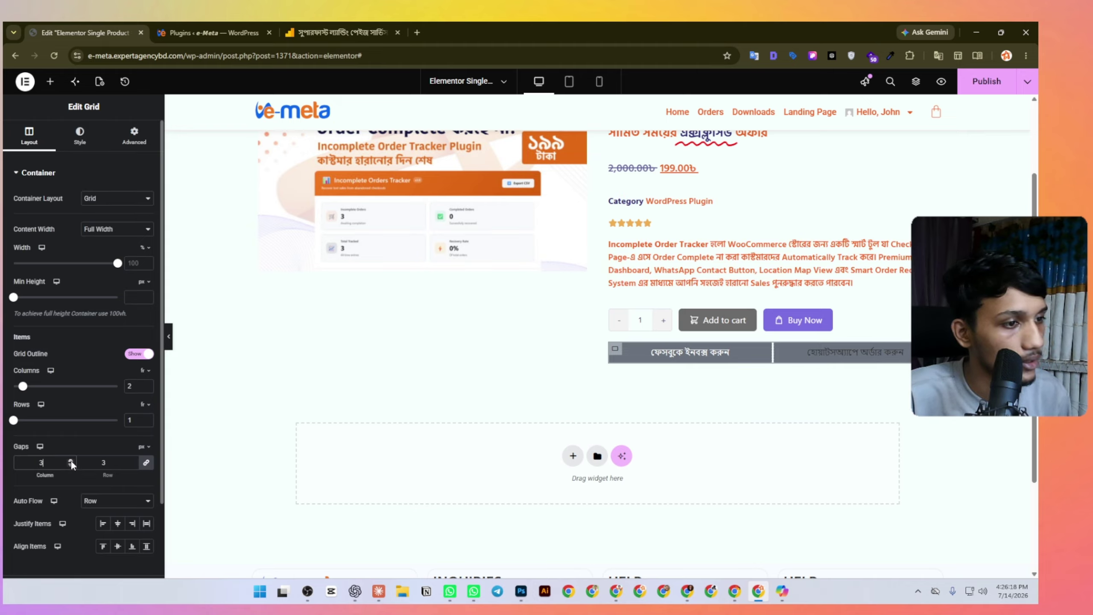
{"action": "left_click", "coordinate": [70, 461]}
{"action": "left_click", "coordinate": [70, 460]}
{"action": "left_click", "coordinate": [71, 460]}
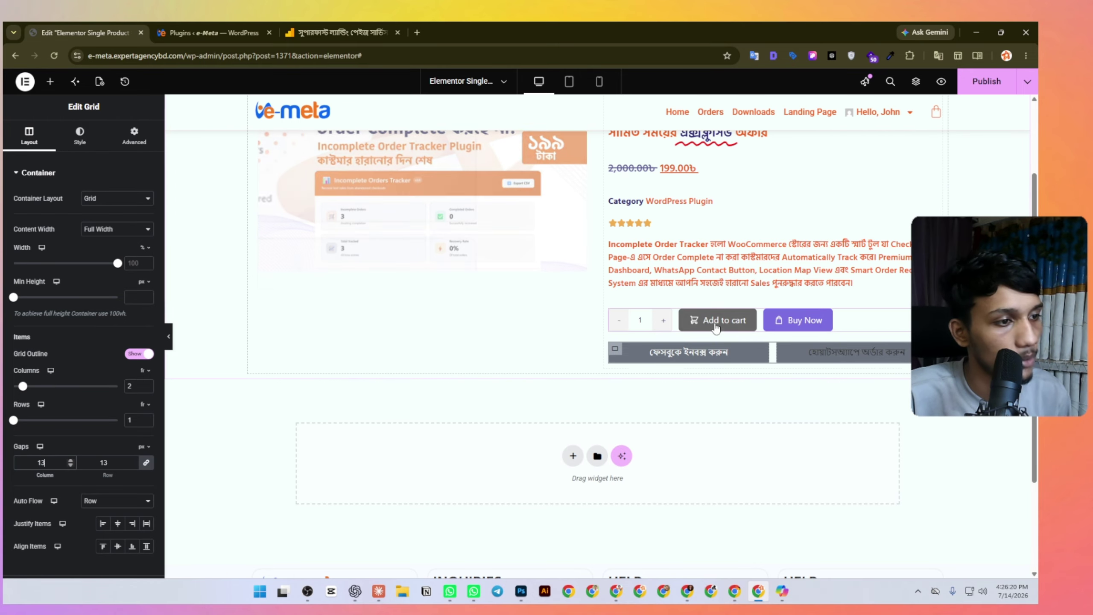
Style the Facebook inbox button with the White global color for its text and Secondary for its background.
{"action": "left_click", "coordinate": [761, 351]}
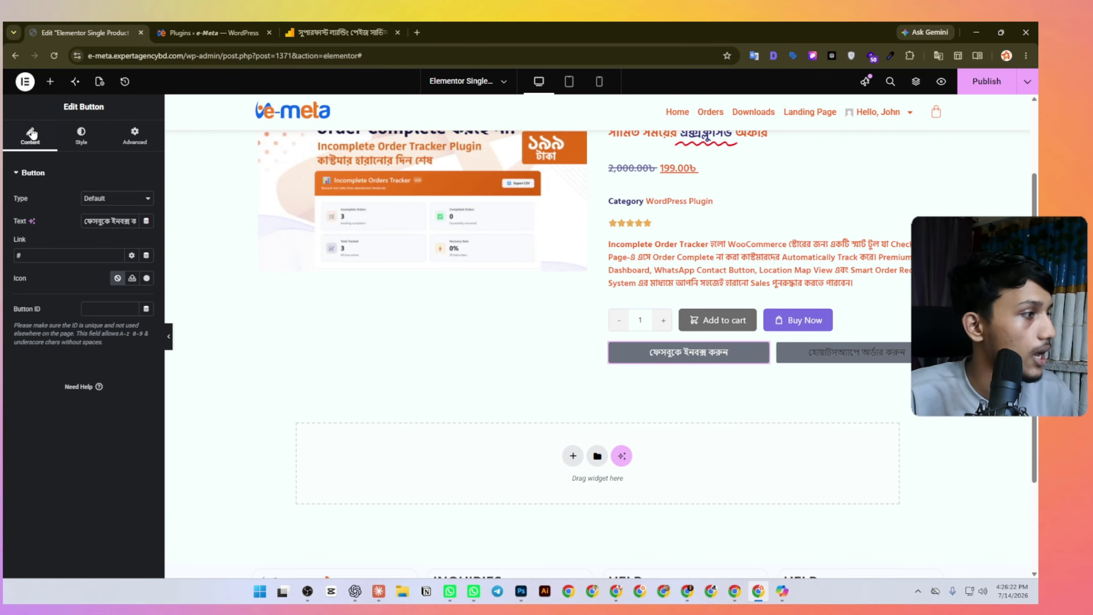
{"action": "left_click", "coordinate": [81, 136]}
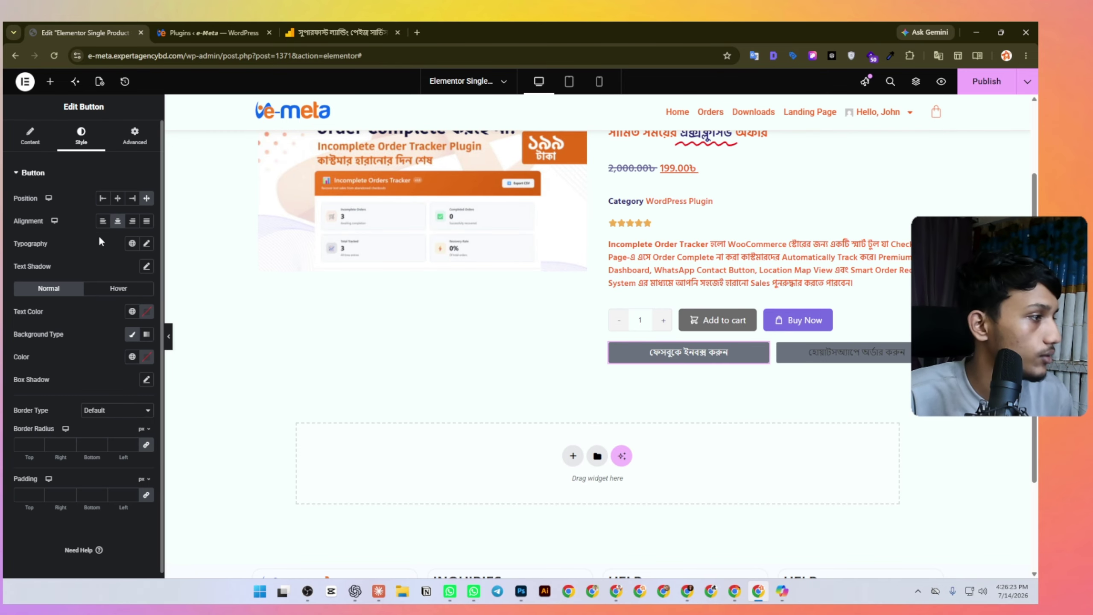
{"action": "left_click", "coordinate": [129, 314]}
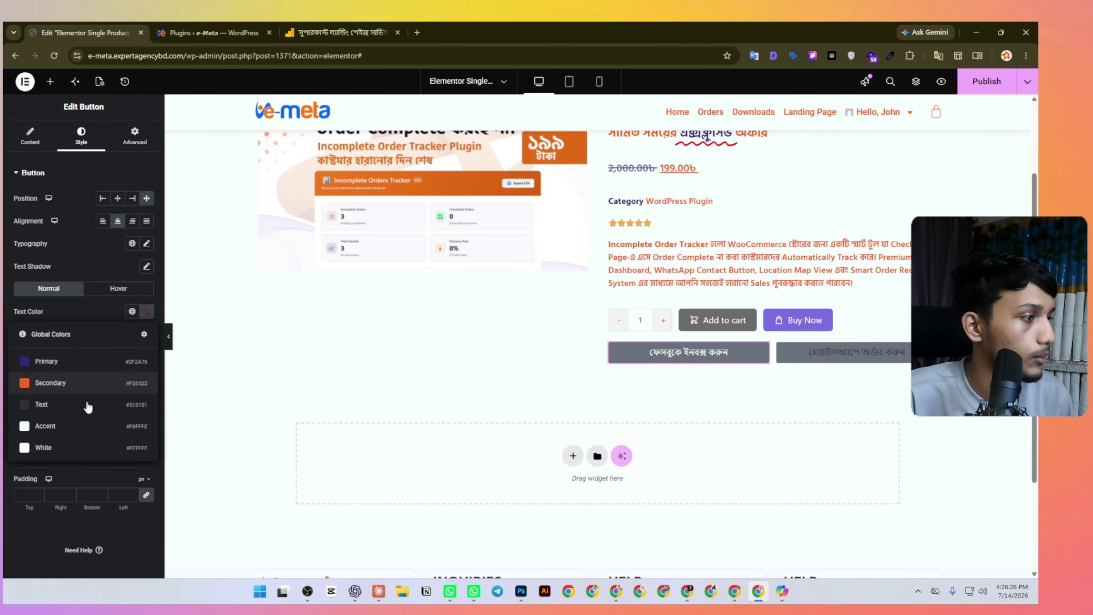
{"action": "left_click", "coordinate": [81, 446]}
{"action": "left_click", "coordinate": [134, 335]}
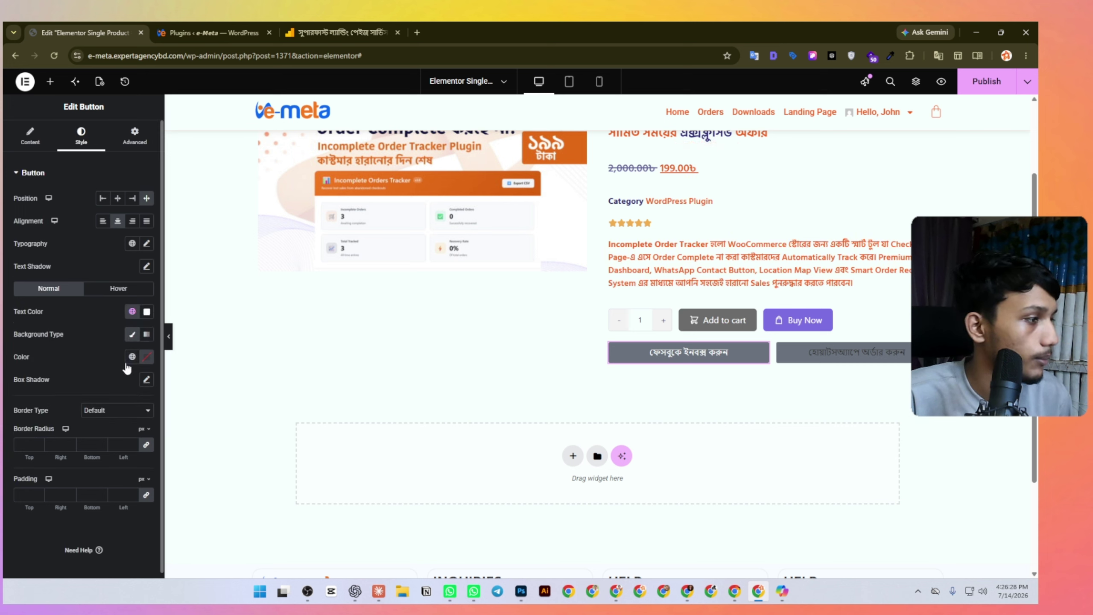
{"action": "left_click", "coordinate": [132, 357]}
{"action": "left_click", "coordinate": [76, 426]}
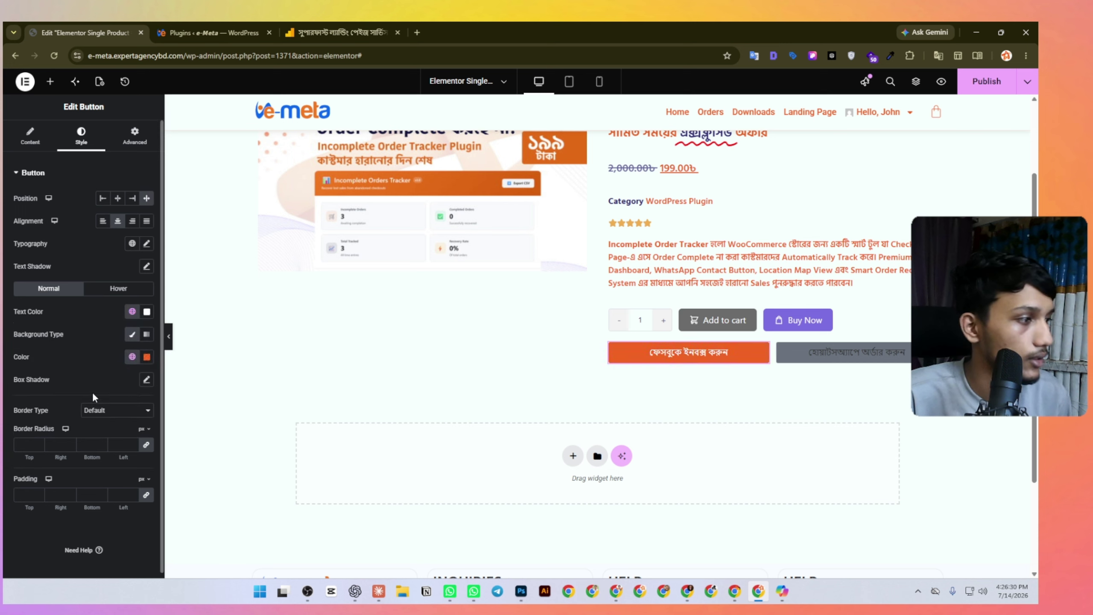
Apply the Secondary global font to the Facebook button and set its text size to 22 px.
{"action": "left_click", "coordinate": [132, 244]}
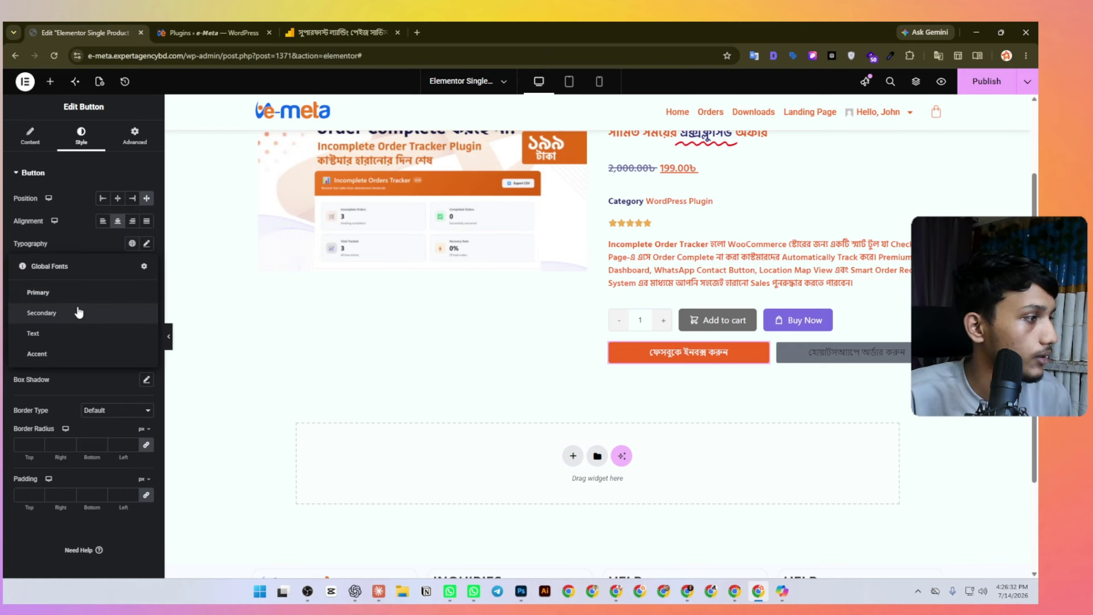
{"action": "left_click", "coordinate": [76, 313]}
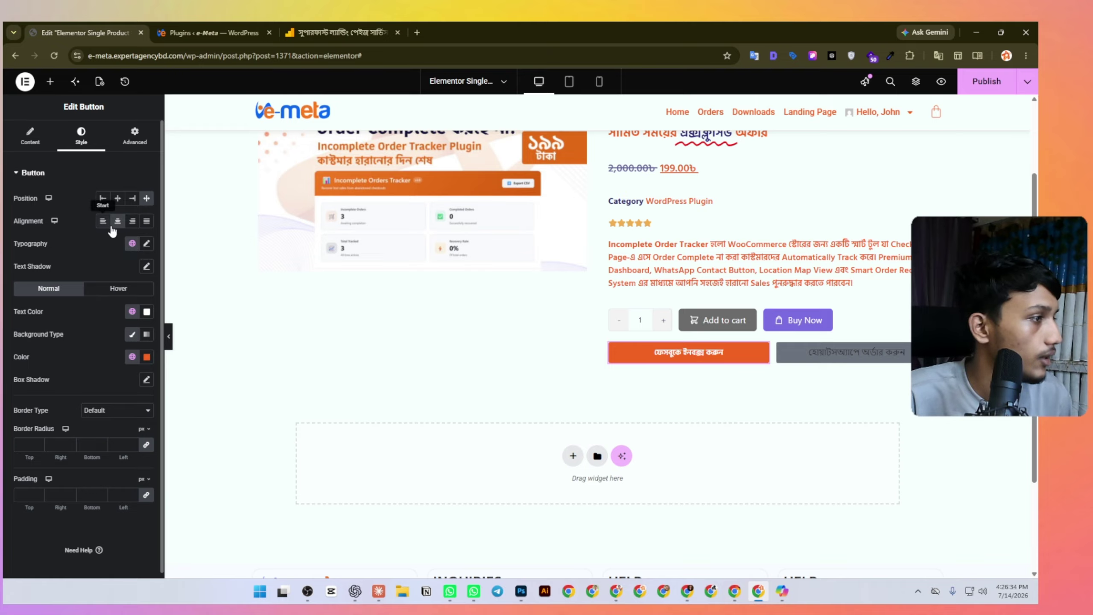
{"action": "left_click", "coordinate": [146, 243]}
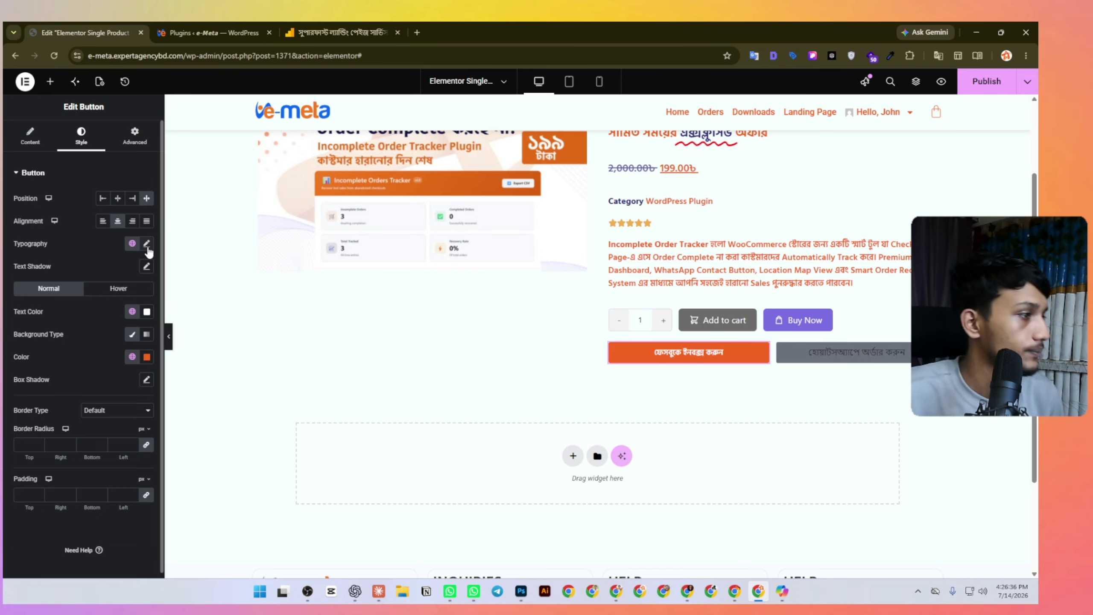
{"action": "left_click_drag", "start_coordinate": [21, 329], "coordinate": [34, 336]}
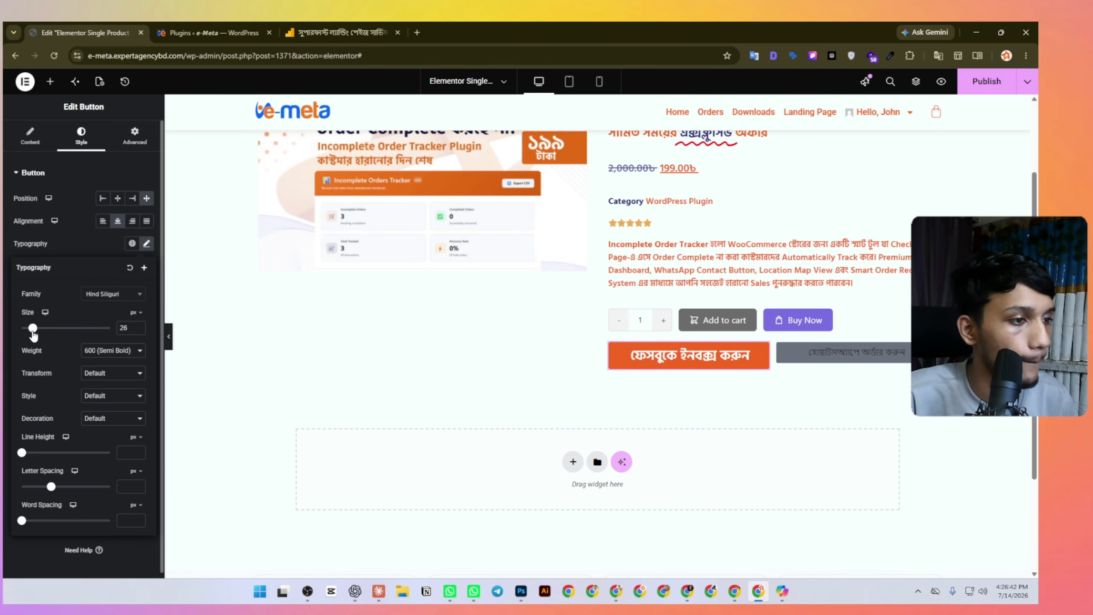
{"action": "left_click", "coordinate": [139, 330]}
{"action": "left_click", "coordinate": [140, 330]}
{"action": "left_click", "coordinate": [139, 330]}
{"action": "left_click", "coordinate": [139, 330]}
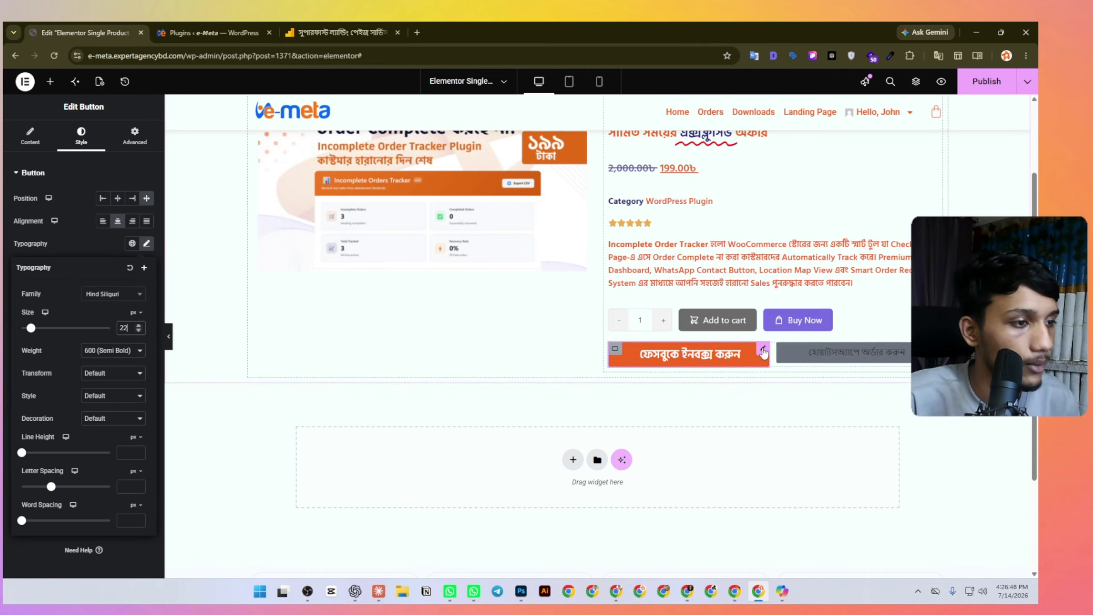
Copy the Facebook button's style and paste it onto the WhatsApp order button.
{"action": "right_click", "coordinate": [761, 351]}
{"action": "left_click", "coordinate": [783, 358]}
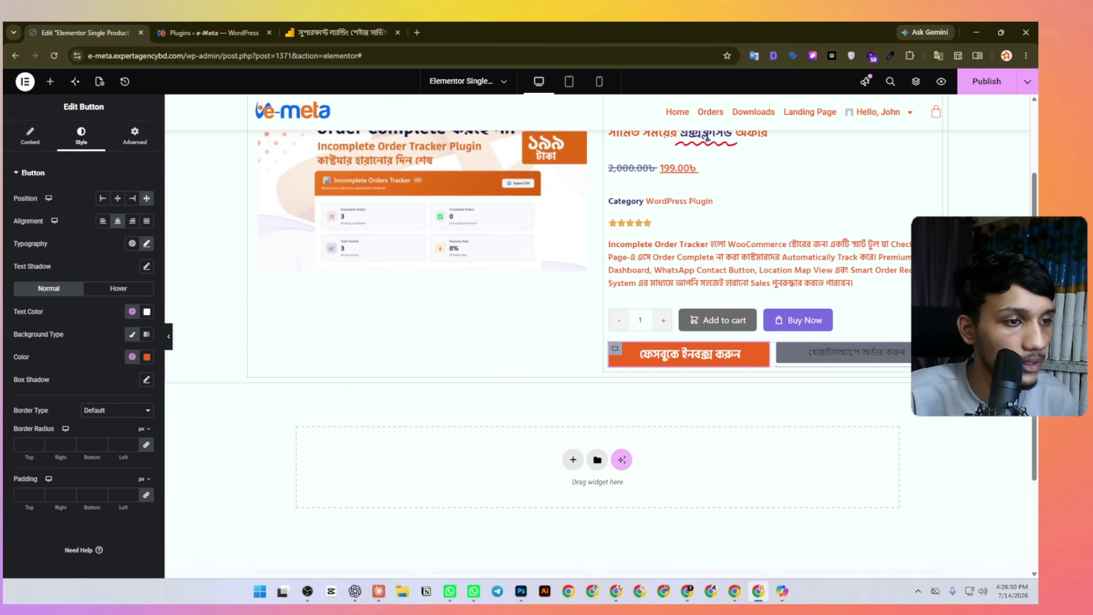
{"action": "right_click", "coordinate": [924, 352]}
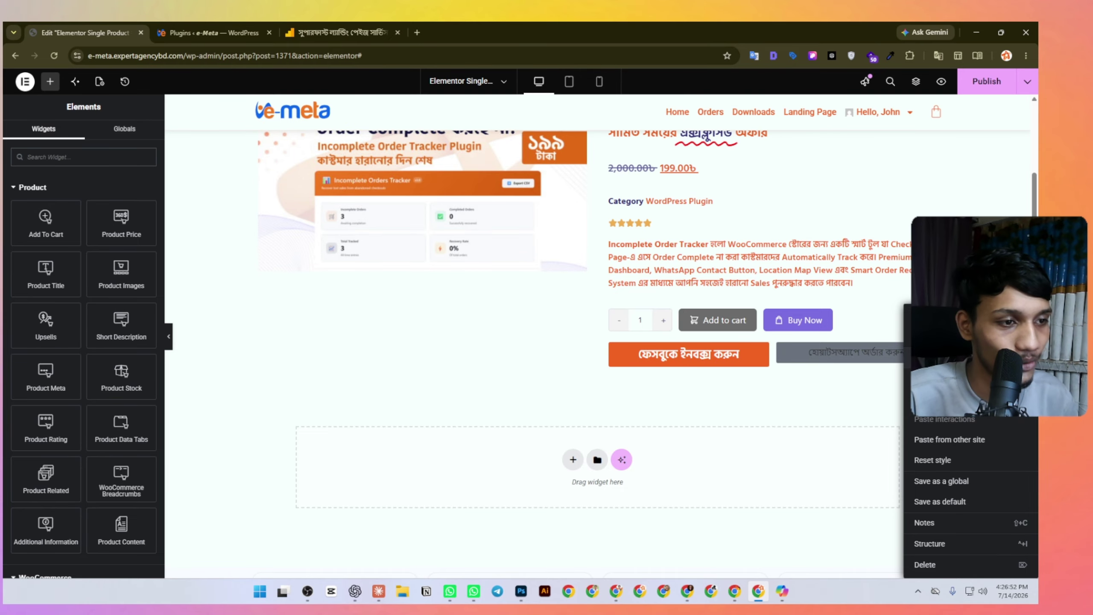
{"action": "left_click", "coordinate": [943, 398]}
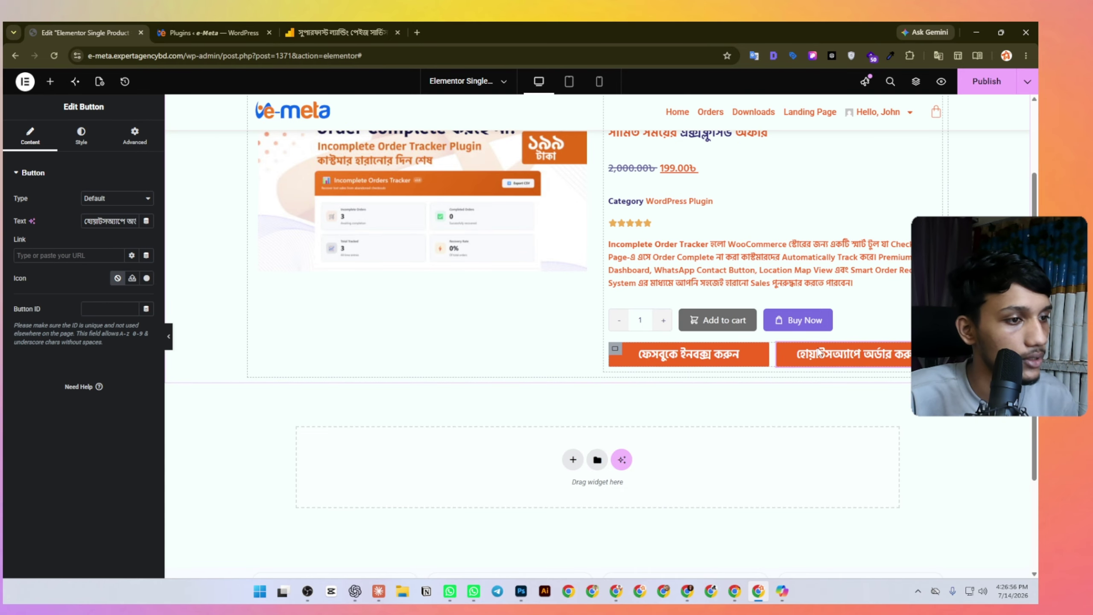
Set the WhatsApp order button's background to the Primary global color.
{"action": "left_click", "coordinate": [81, 138]}
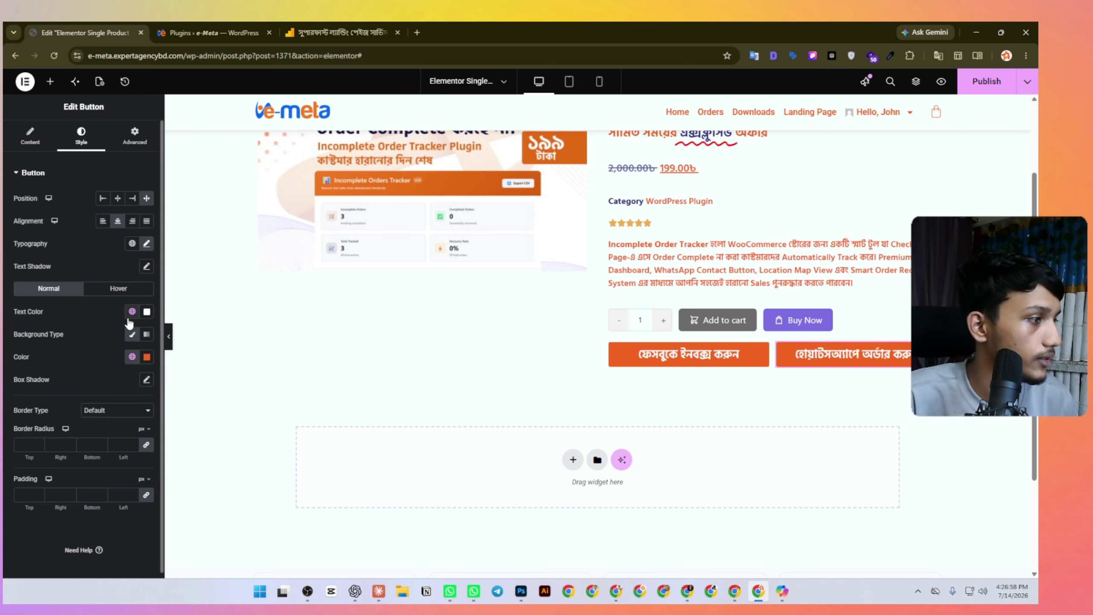
{"action": "left_click", "coordinate": [132, 356]}
{"action": "left_click", "coordinate": [59, 407]}
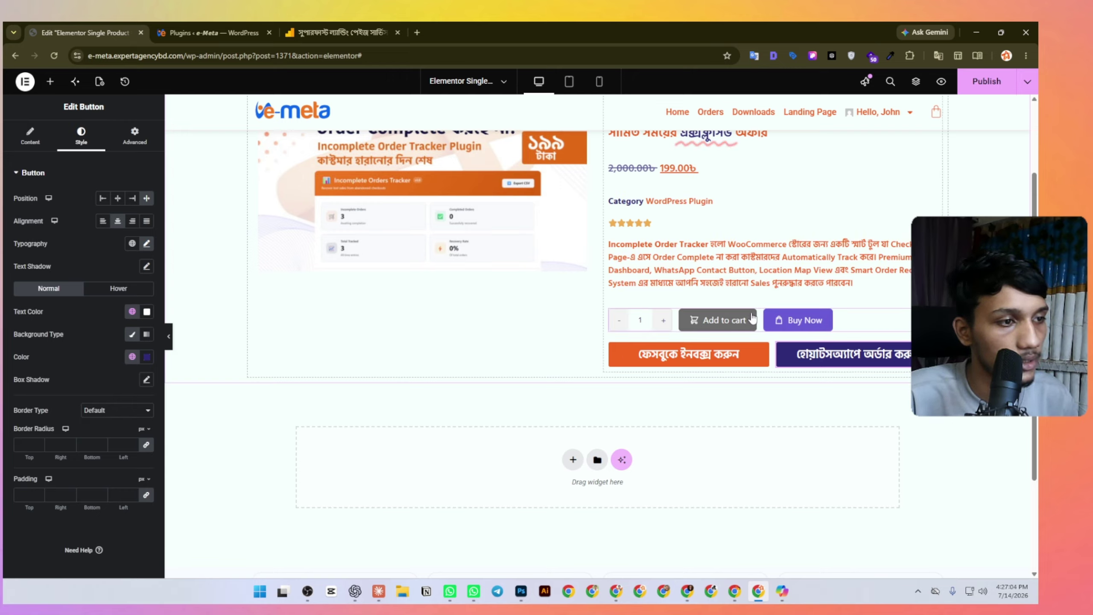
Open the Cart and Buy widget's Add to Cart button text for editing.
{"action": "left_click", "coordinate": [612, 315]}
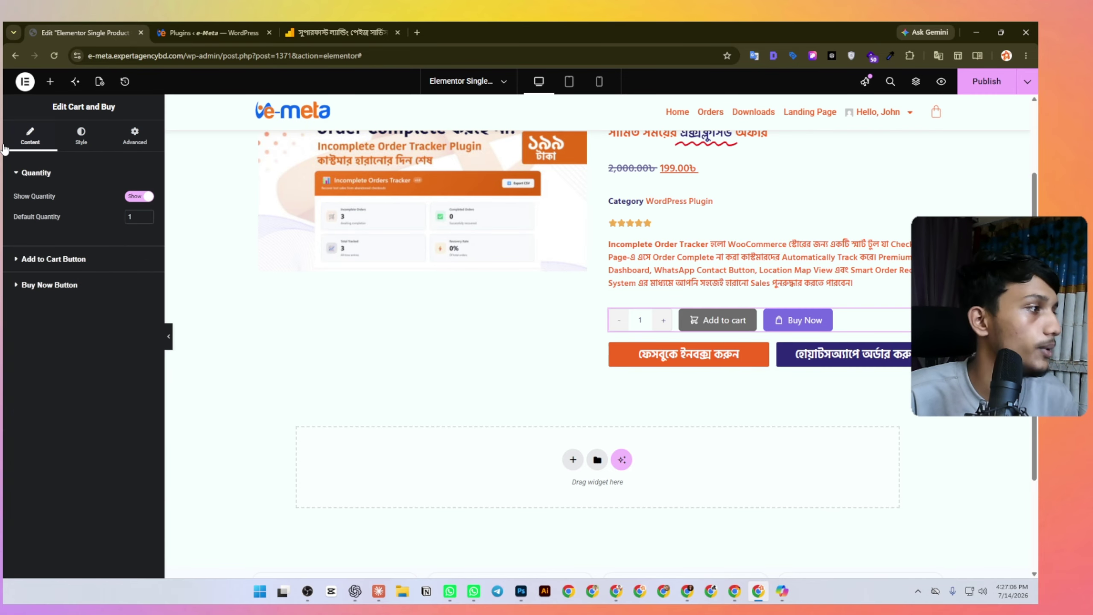
{"action": "left_click", "coordinate": [58, 260]}
{"action": "triple_click", "coordinate": [104, 243]}
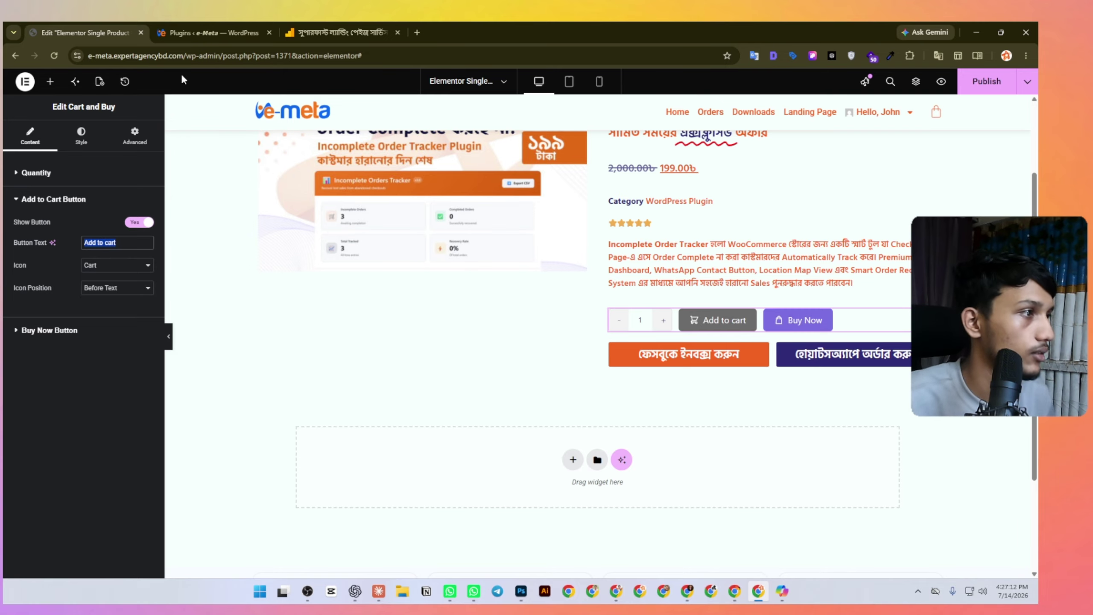
Examine the labels of the demo page's add-to-cart and order-now buttons and test how both respond.
{"action": "left_click", "coordinate": [208, 33]}
{"action": "left_click", "coordinate": [343, 31]}
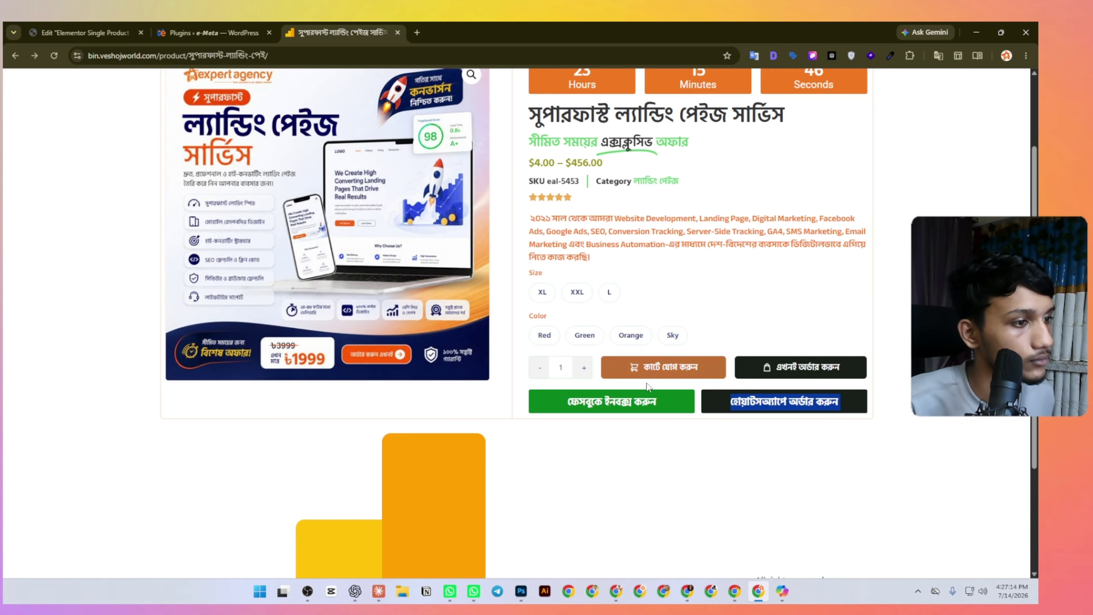
{"action": "left_click", "coordinate": [669, 368]}
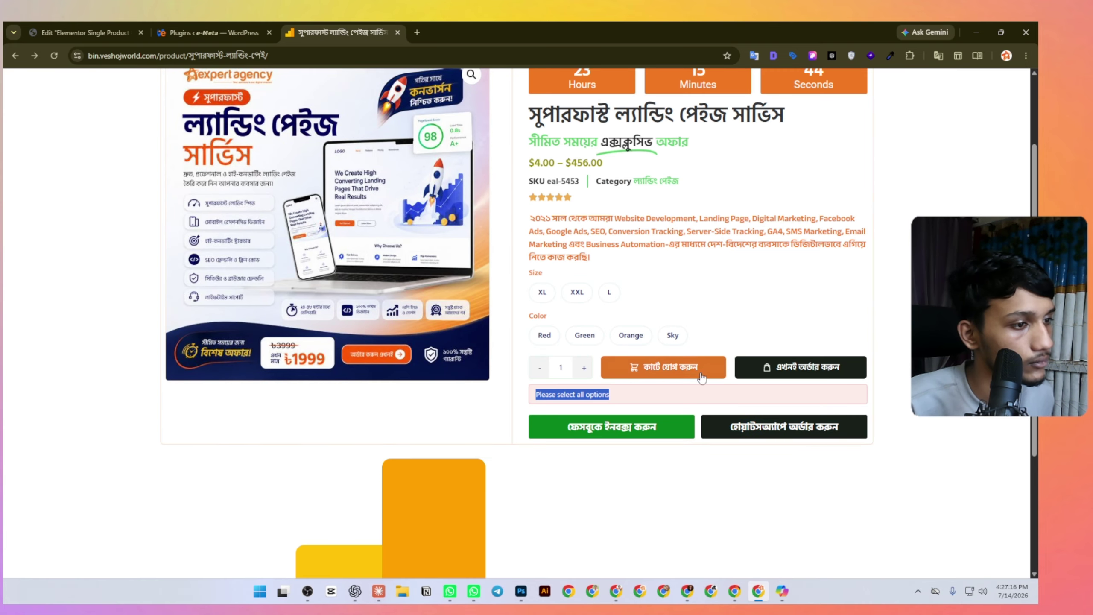
{"action": "left_click", "coordinate": [659, 365]}
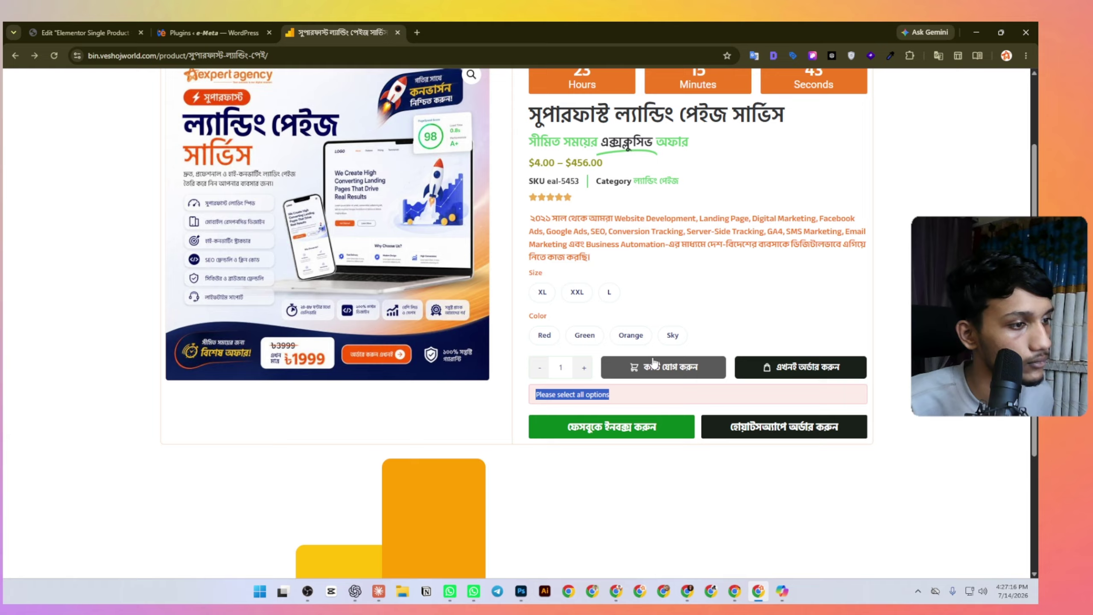
{"action": "left_click", "coordinate": [869, 510]}
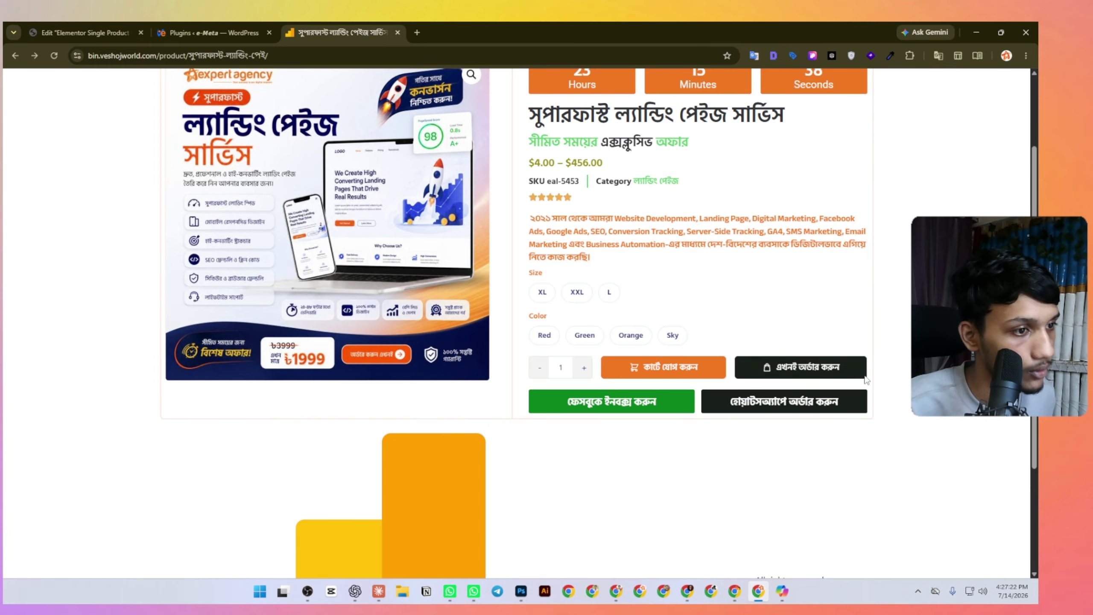
{"action": "left_click", "coordinate": [776, 369]}
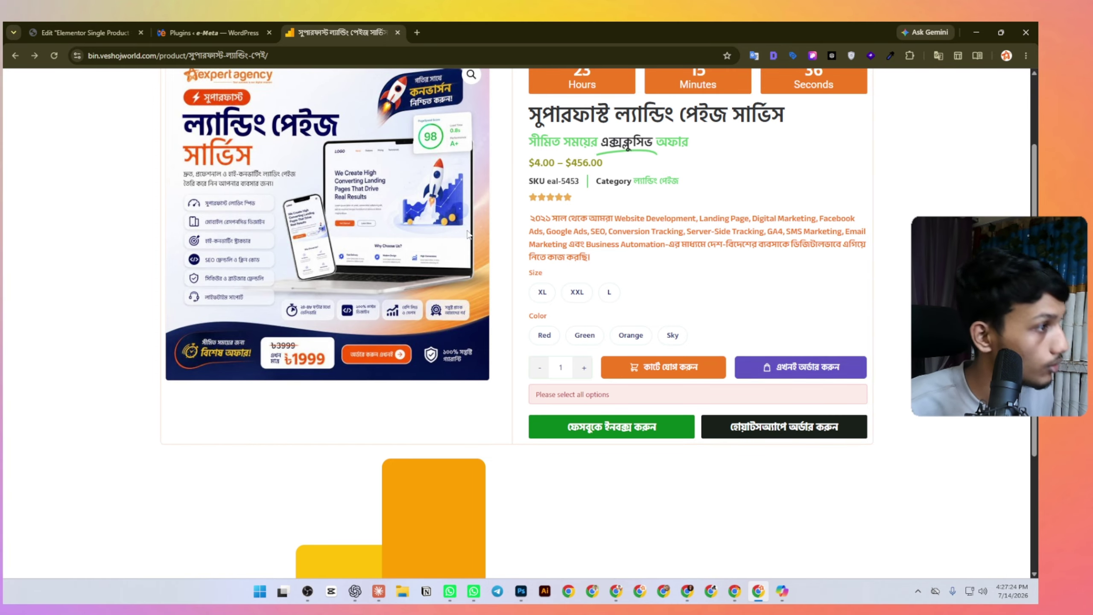
Copy the demo page's add-to-cart label with Google Lens and set the Add to Cart button text to "কার্টে যোগ করুন".
{"action": "left_click", "coordinate": [80, 32]}
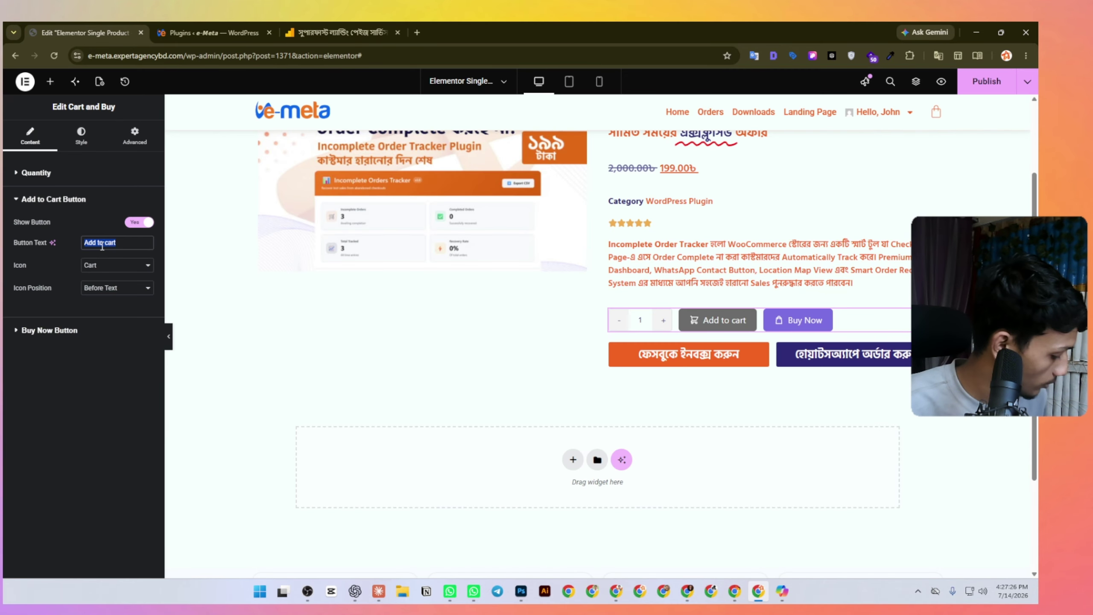
{"action": "key", "text": "super+v"}
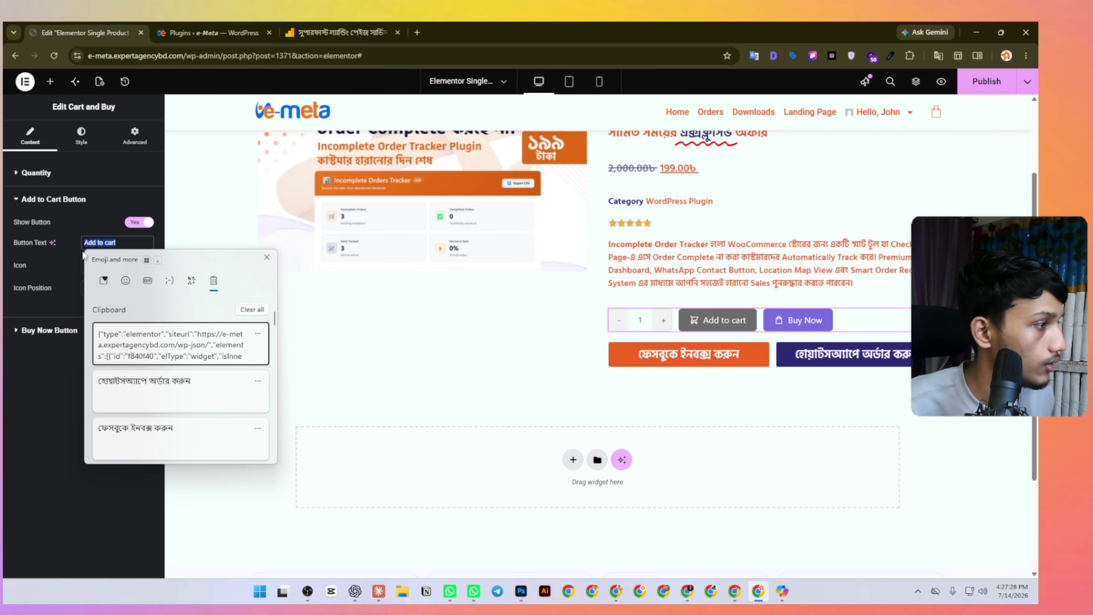
{"action": "key", "text": "Escape"}
{"action": "left_click", "coordinate": [300, 24]}
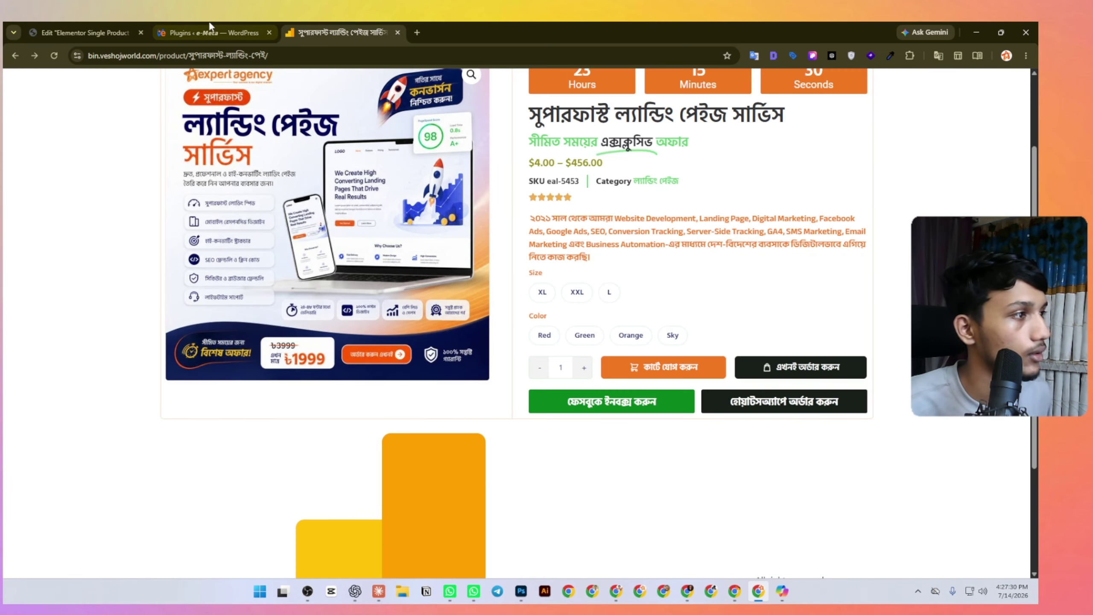
{"action": "right_click", "coordinate": [779, 116]}
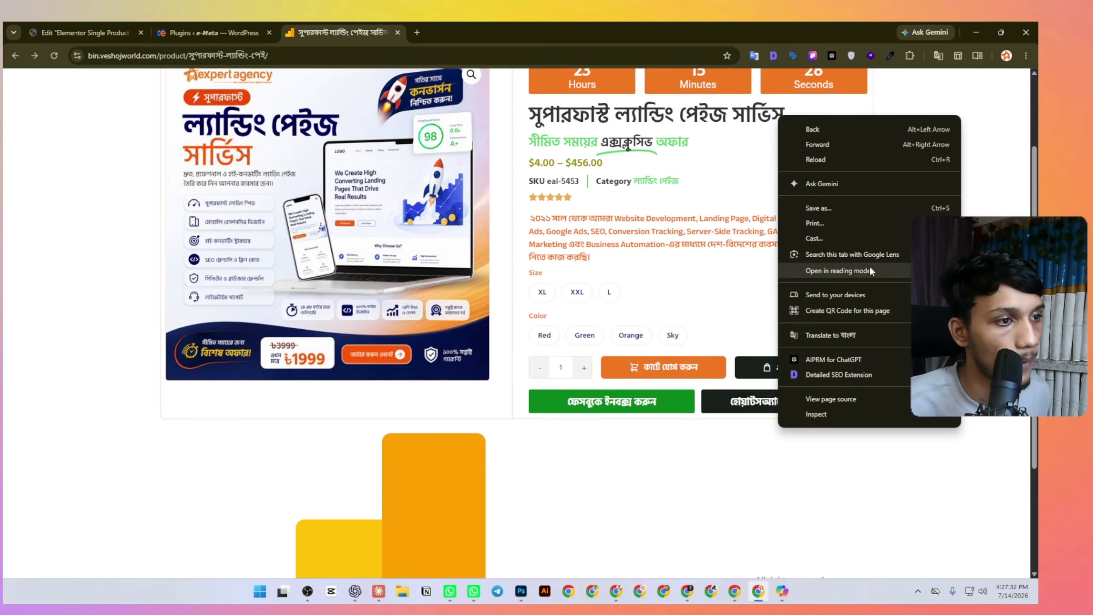
{"action": "left_click", "coordinate": [853, 254]}
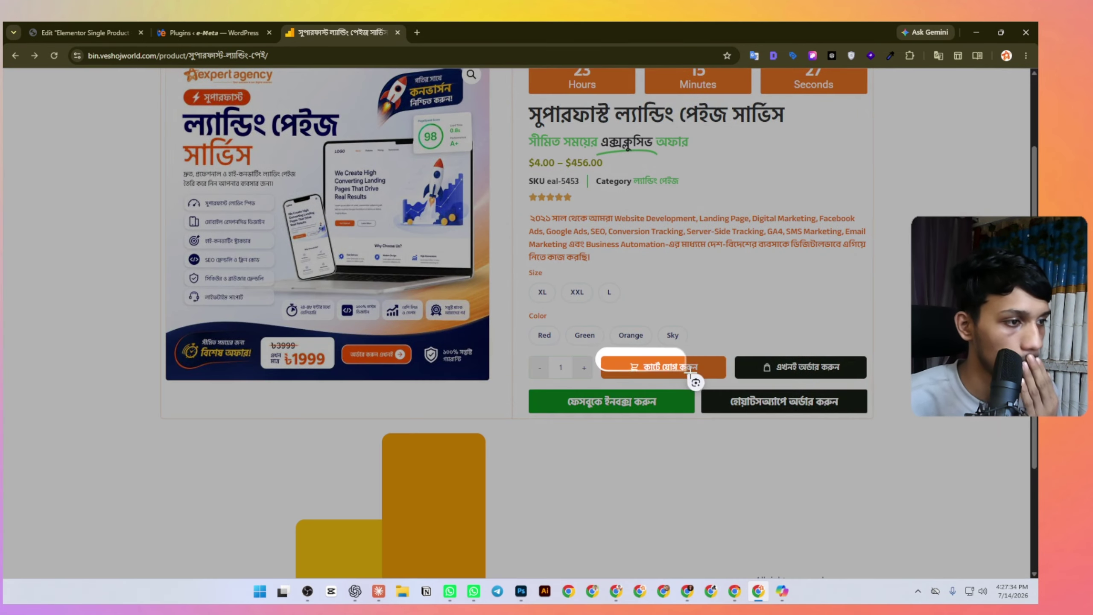
{"action": "left_click_drag", "start_coordinate": [691, 372], "coordinate": [710, 379]}
{"action": "left_click", "coordinate": [478, 447]}
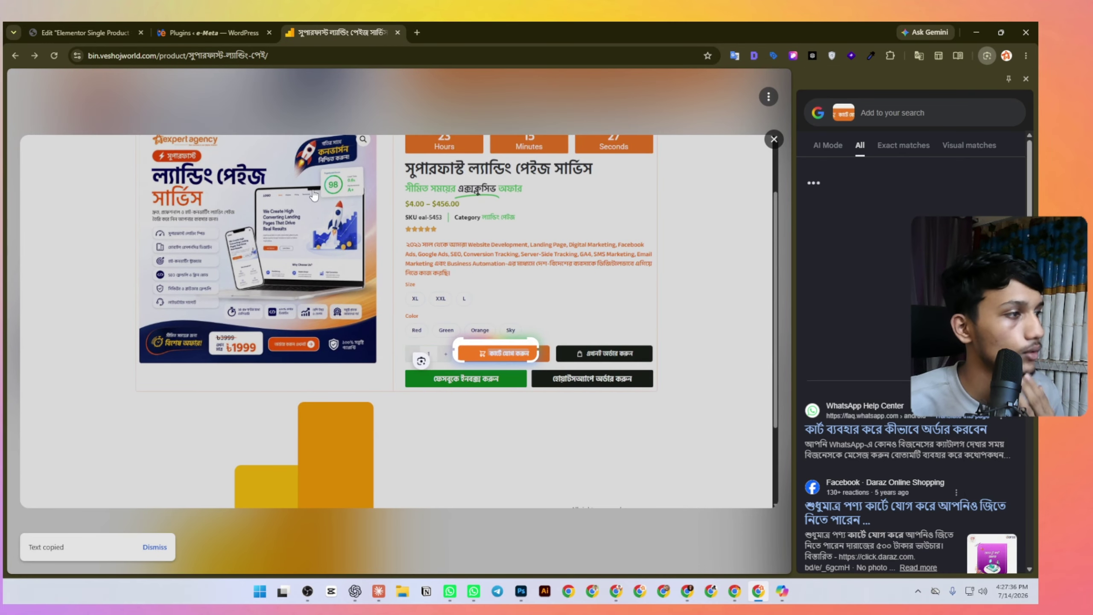
{"action": "left_click", "coordinate": [94, 30]}
{"action": "key", "text": "ctrl+v"}
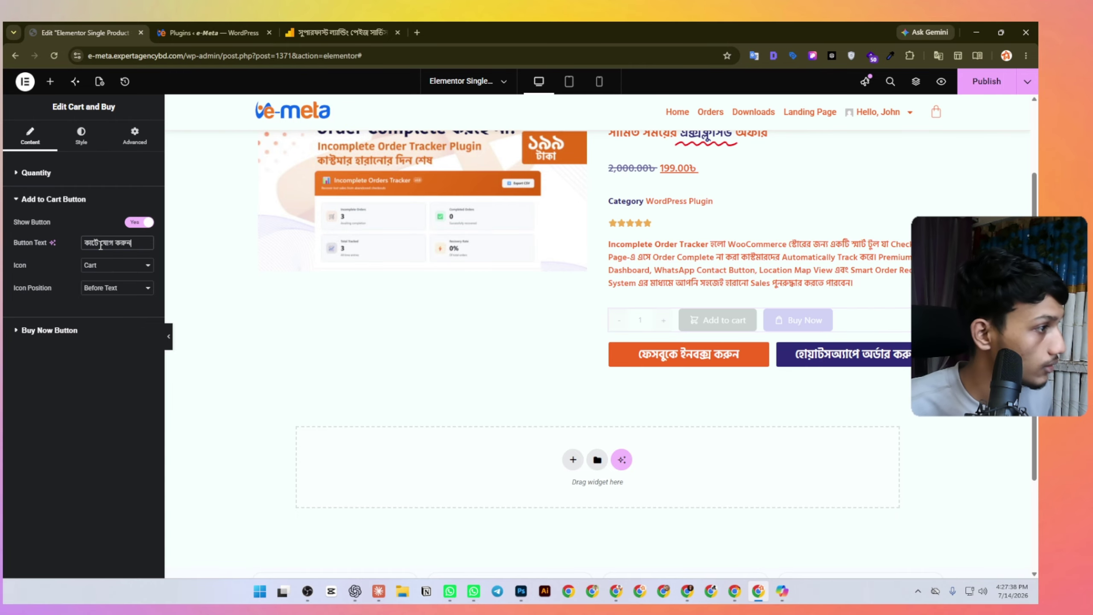
Copy the demo page's order-now label with Google Lens and set the Buy Now button text to "এখনই অর্ডার করুন".
{"action": "left_click", "coordinate": [310, 32]}
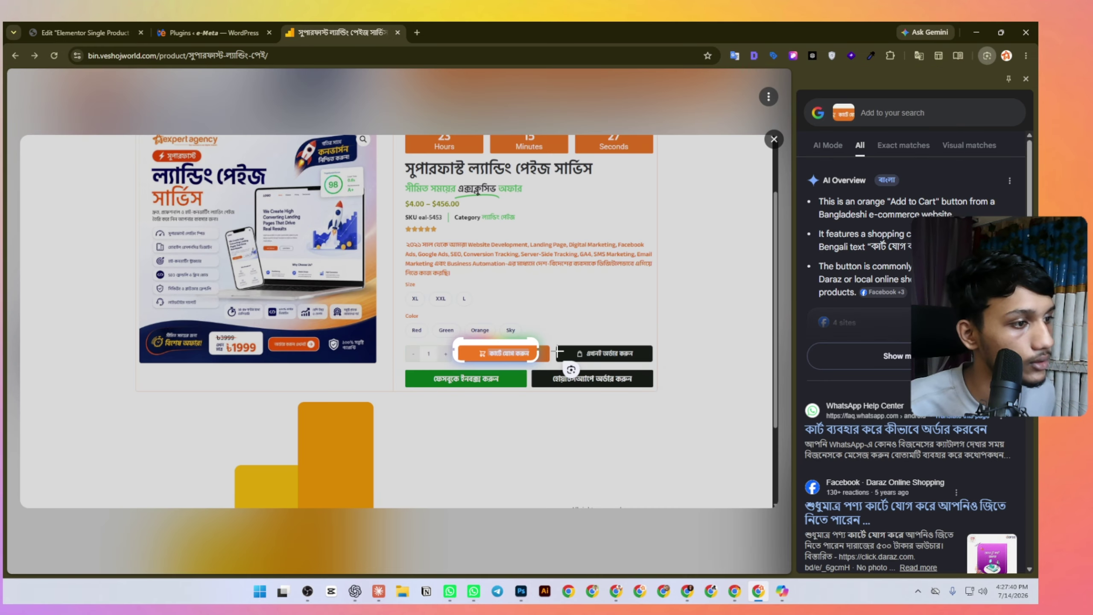
{"action": "left_click_drag", "start_coordinate": [565, 345], "coordinate": [651, 363]}
{"action": "left_click", "coordinate": [589, 390]}
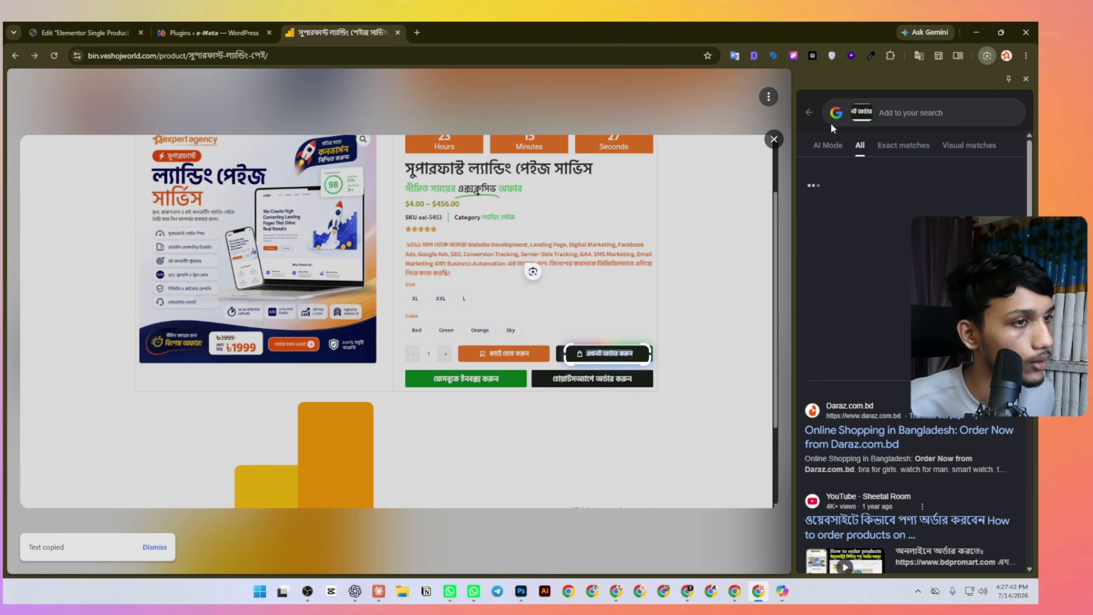
{"action": "left_click", "coordinate": [1026, 79]}
{"action": "left_click", "coordinate": [86, 32]}
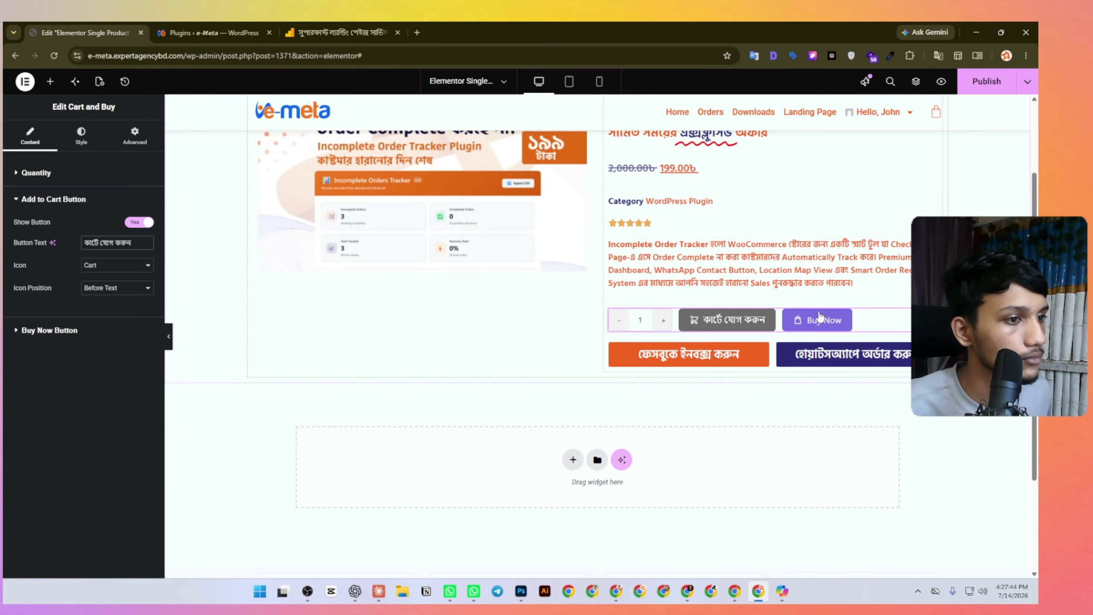
{"action": "left_click", "coordinate": [62, 199]}
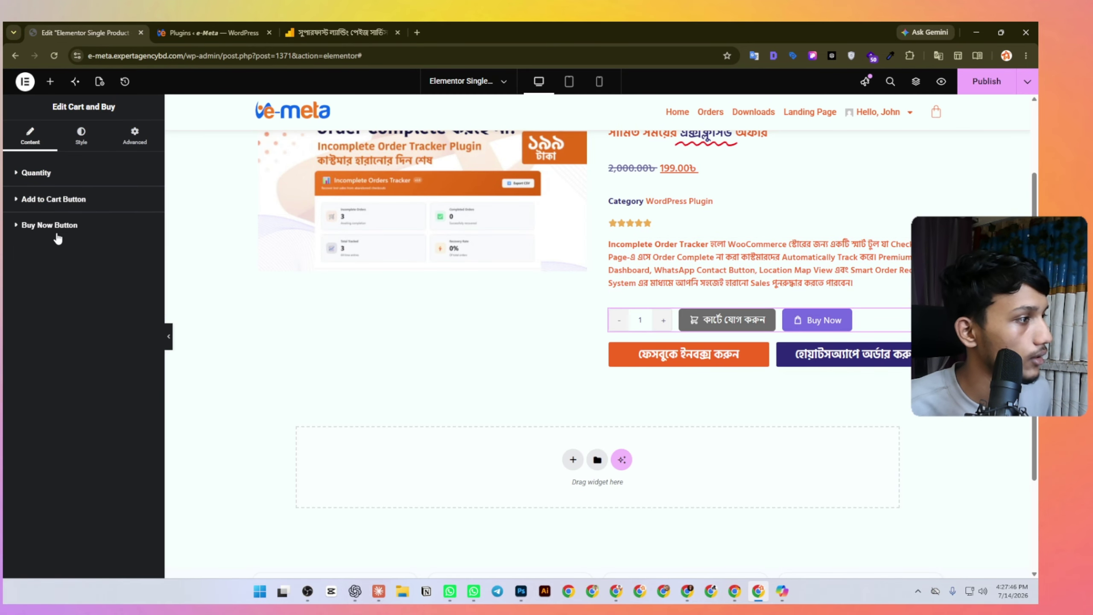
{"action": "left_click", "coordinate": [69, 224]}
{"action": "triple_click", "coordinate": [101, 269]}
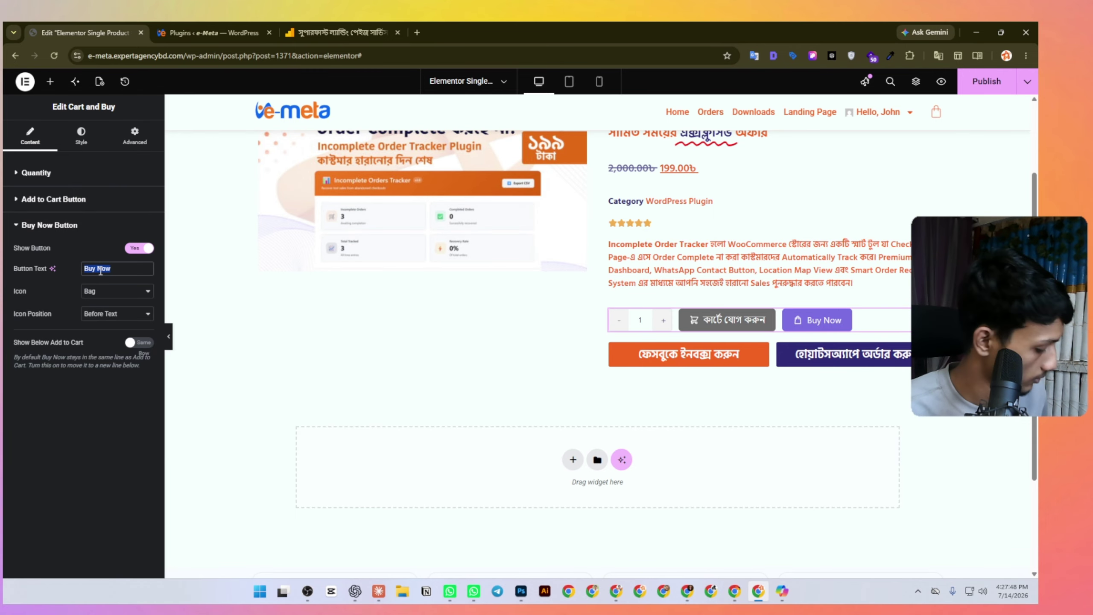
{"action": "key", "text": "ctrl+v"}
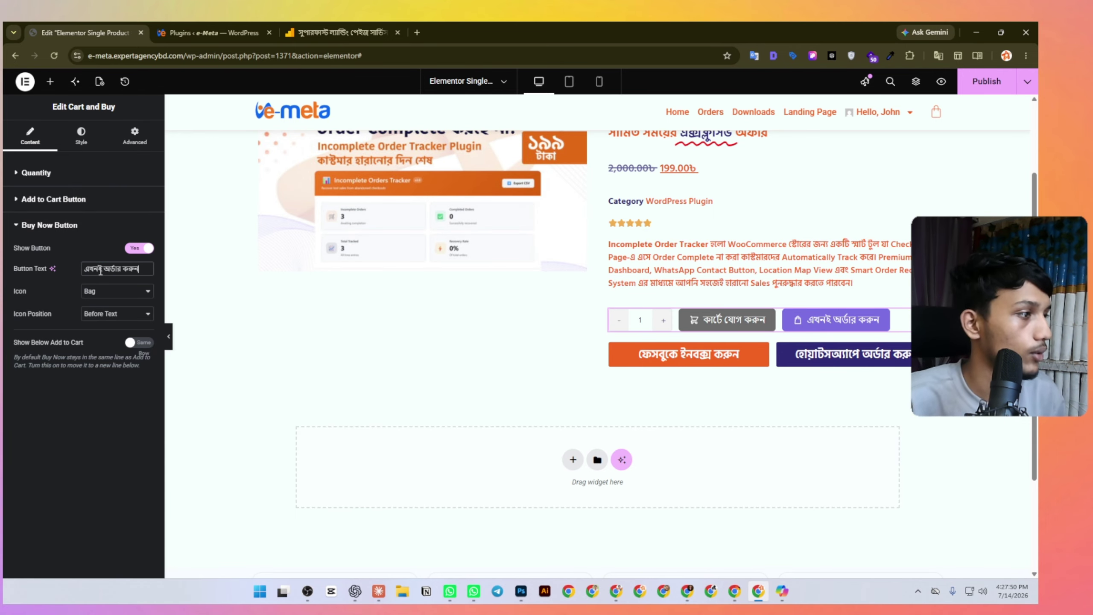
Apply the Primary global font to both the Add to Cart and Buy Now buttons.
{"action": "left_click", "coordinate": [81, 136]}
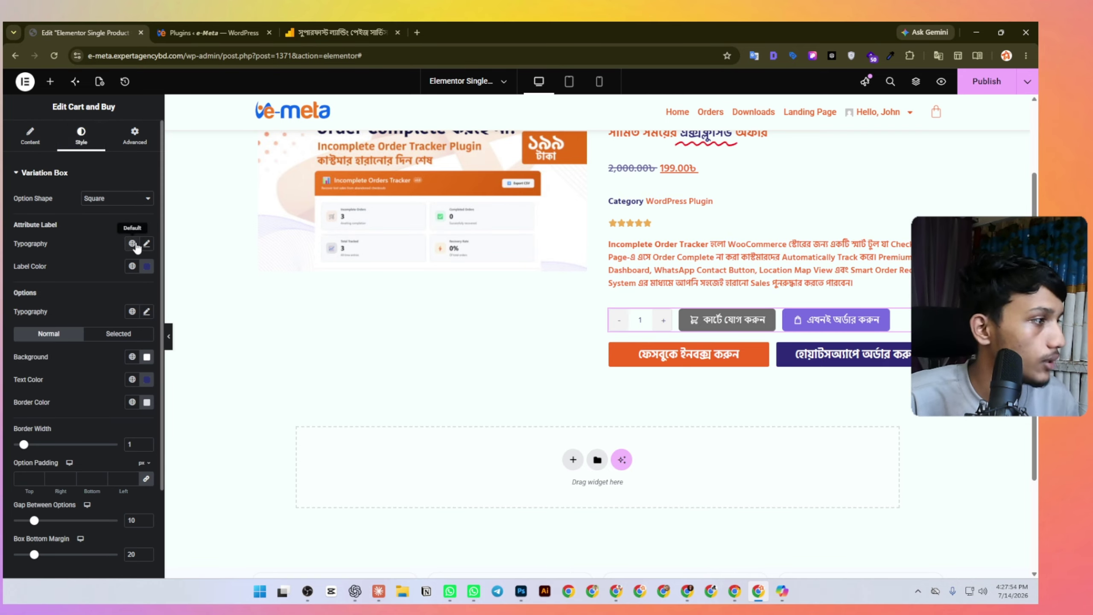
{"action": "left_click", "coordinate": [50, 177]}
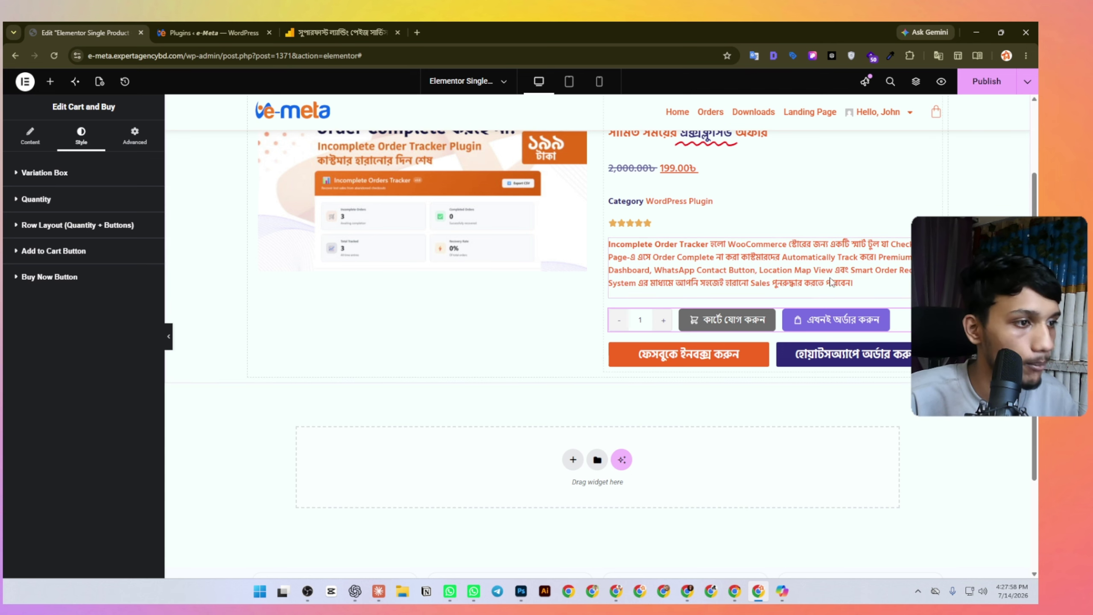
{"action": "left_click", "coordinate": [74, 251]}
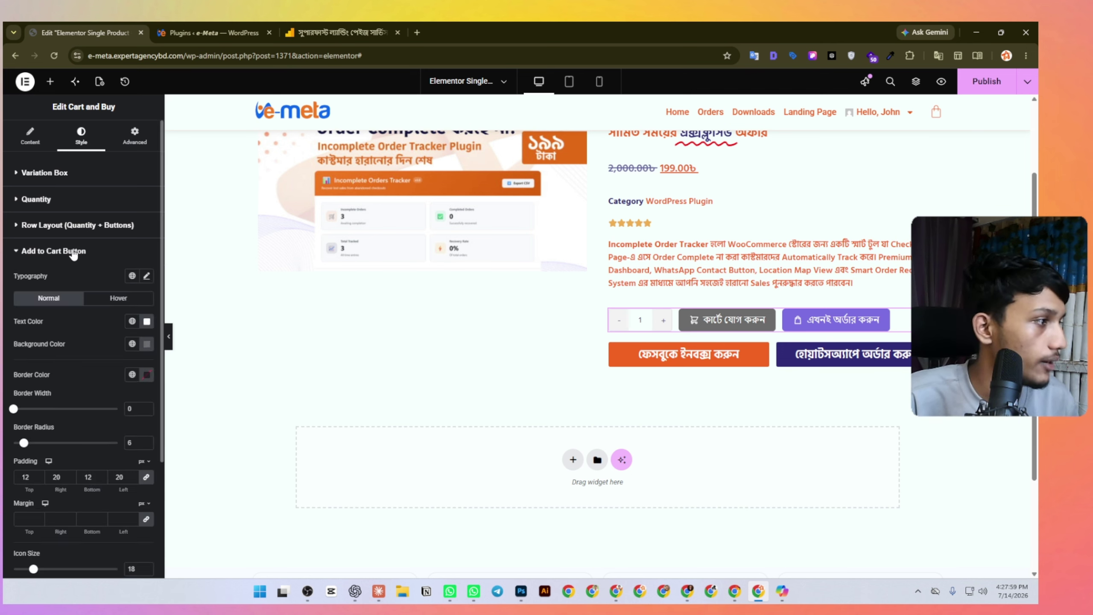
{"action": "left_click", "coordinate": [131, 275]}
{"action": "left_click", "coordinate": [71, 331]}
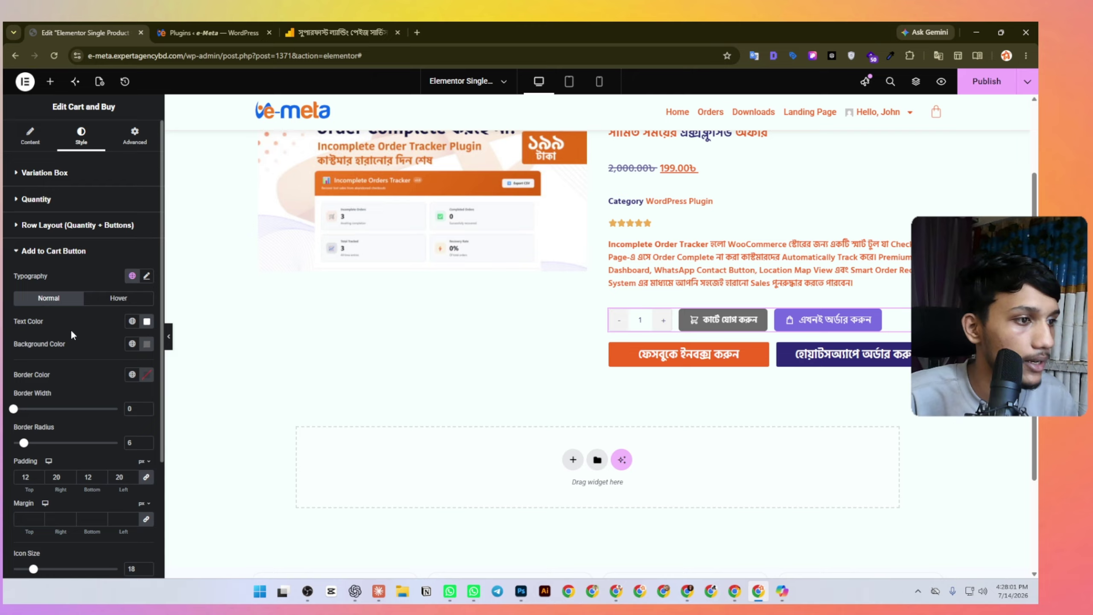
{"action": "left_click", "coordinate": [75, 286]}
{"action": "left_click", "coordinate": [131, 301]}
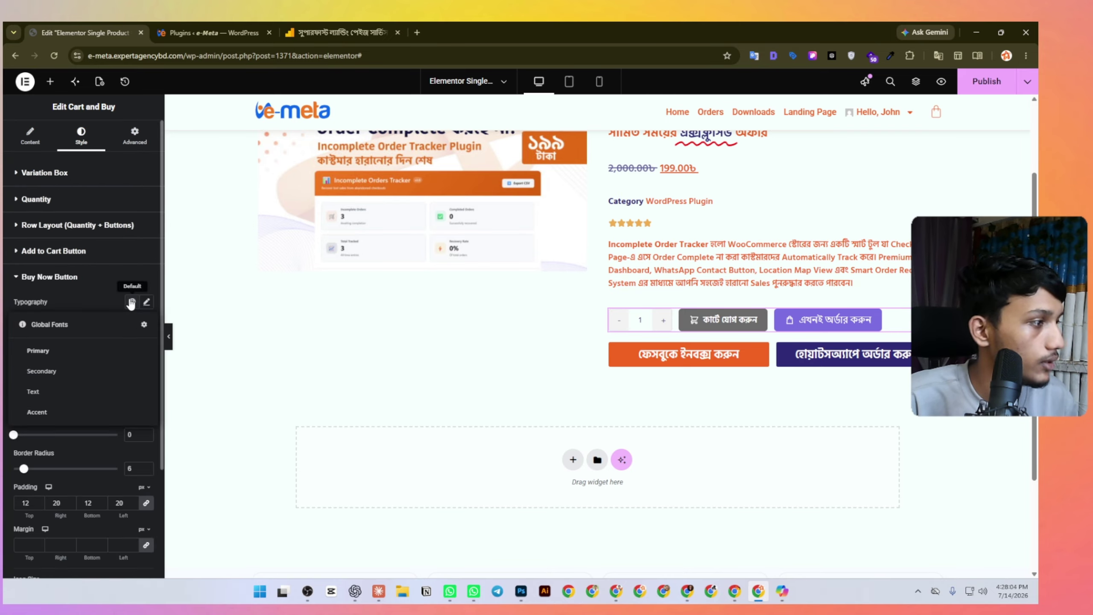
{"action": "left_click", "coordinate": [52, 349]}
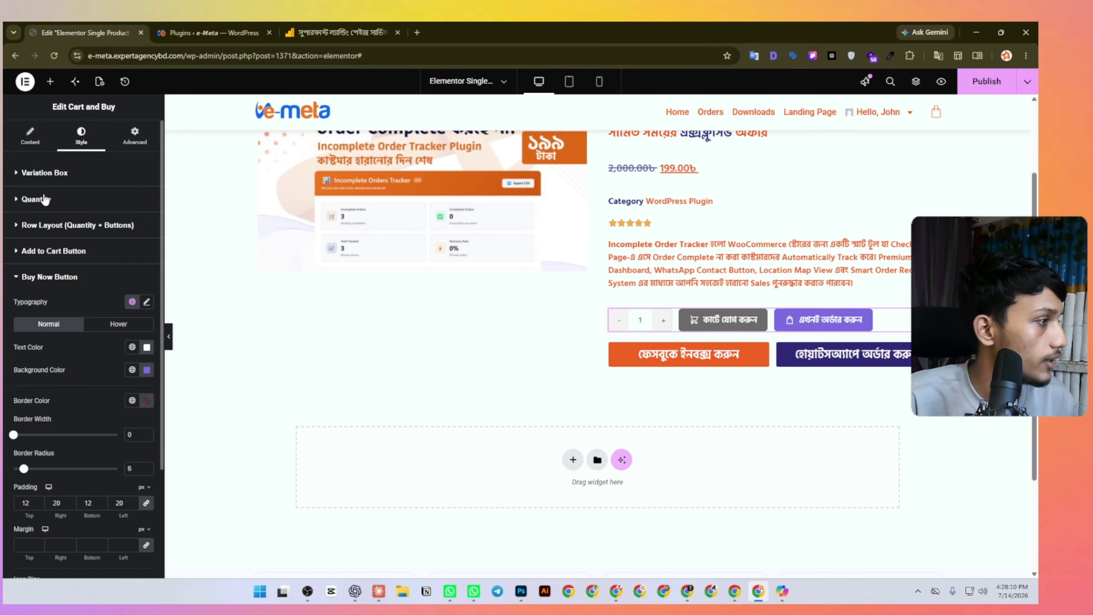
Set the Add to Cart button's normal background to the Secondary global color.
{"action": "left_click", "coordinate": [59, 278]}
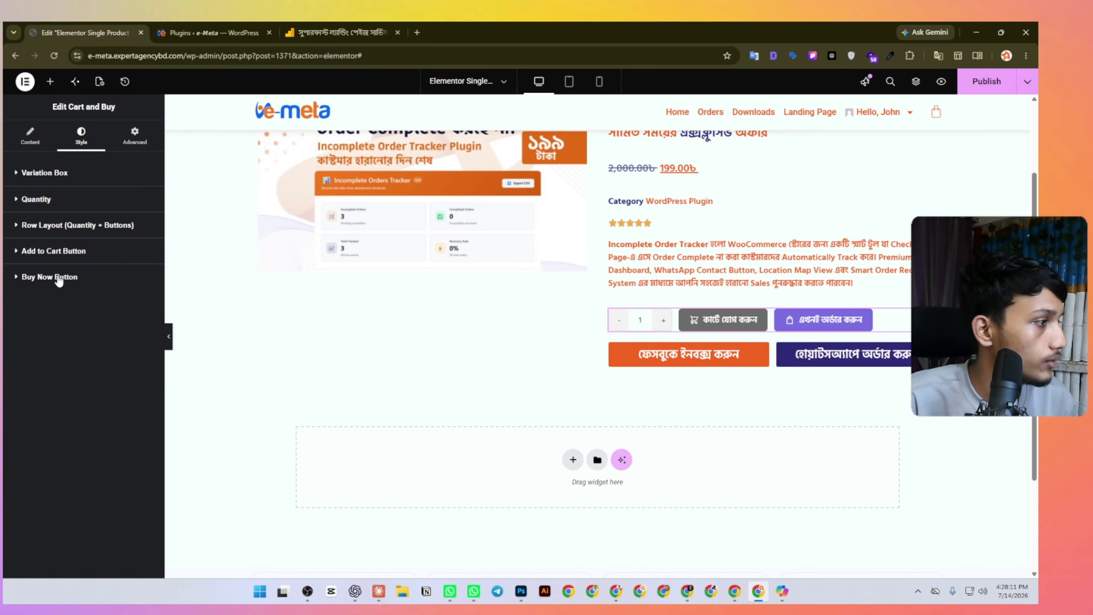
{"action": "left_click", "coordinate": [82, 257]}
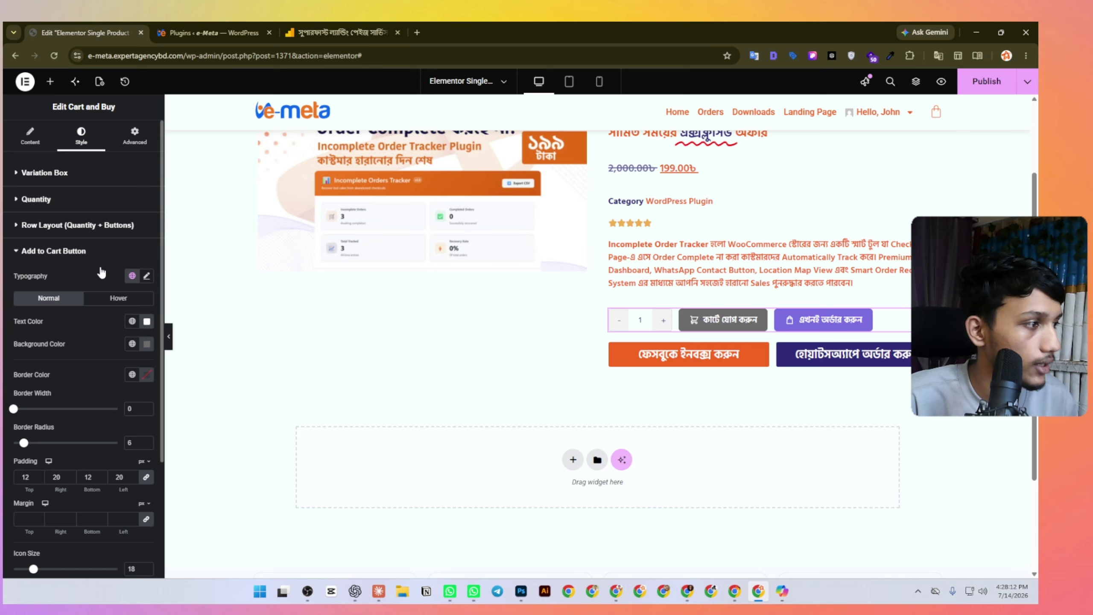
{"action": "left_click", "coordinate": [132, 344]}
{"action": "left_click", "coordinate": [72, 418]}
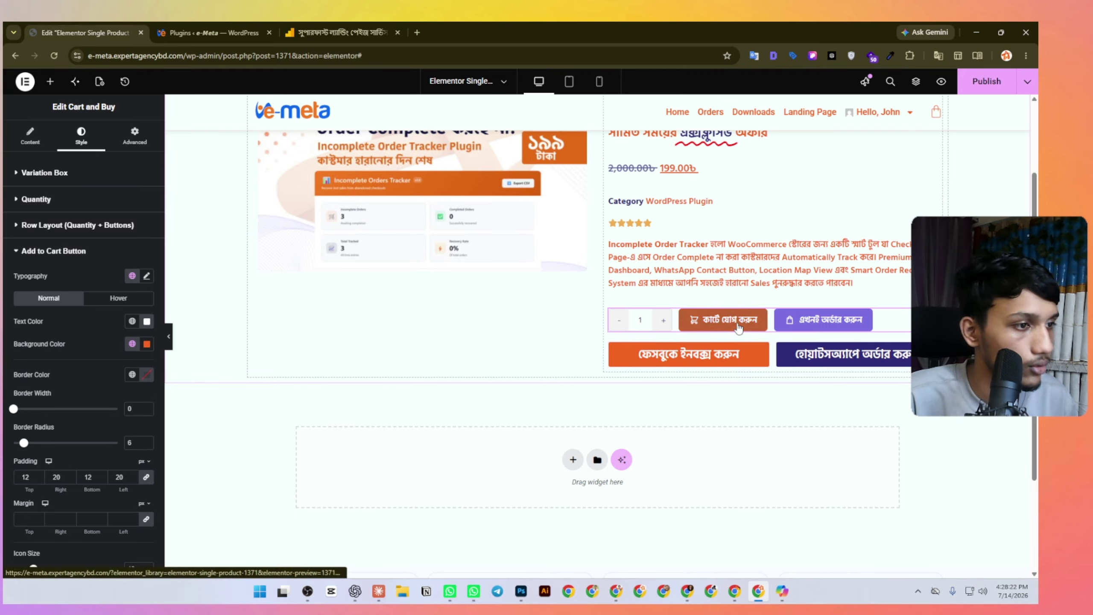
Set the Add to Cart button's typography size to 22 px.
{"action": "left_click", "coordinate": [146, 276]}
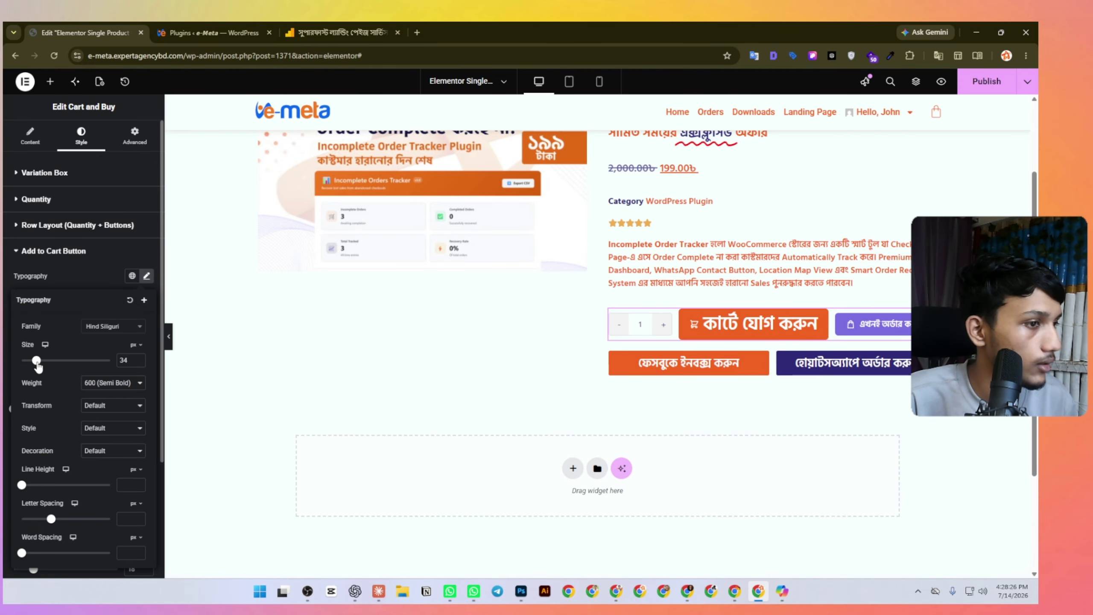
{"action": "left_click_drag", "start_coordinate": [29, 364], "coordinate": [30, 364]}
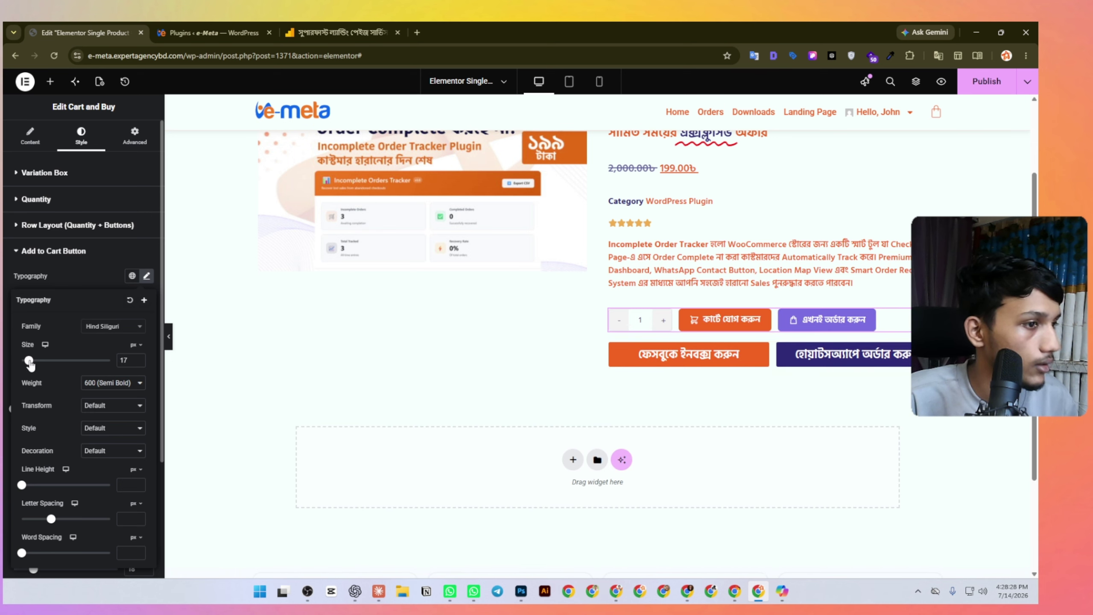
{"action": "left_click", "coordinate": [139, 358]}
{"action": "left_click", "coordinate": [140, 358]}
{"action": "left_click", "coordinate": [140, 358]}
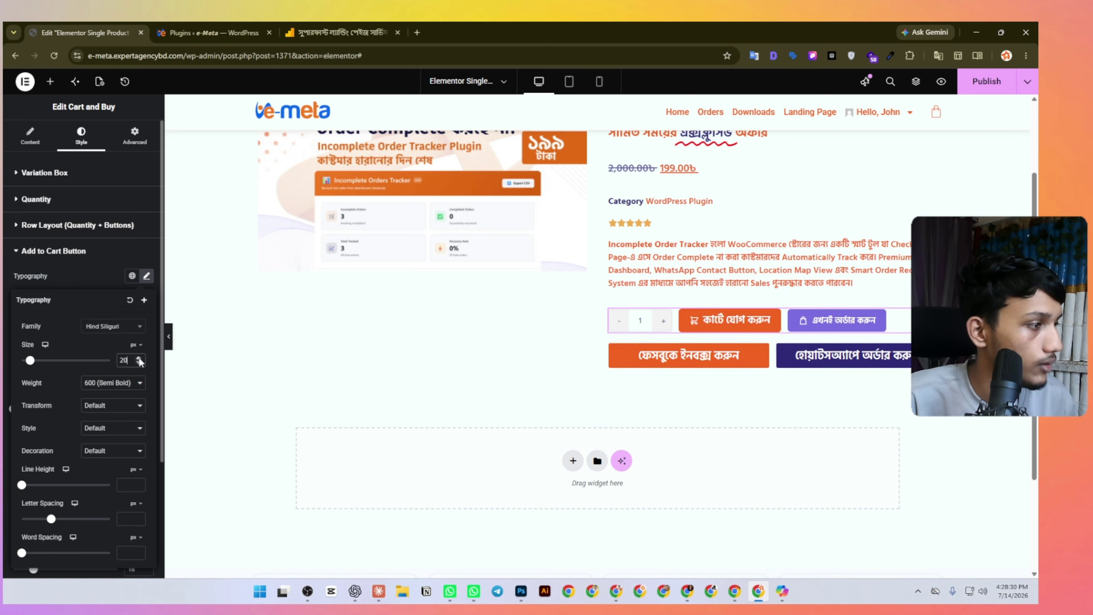
{"action": "left_click", "coordinate": [140, 358]}
{"action": "left_click", "coordinate": [140, 358]}
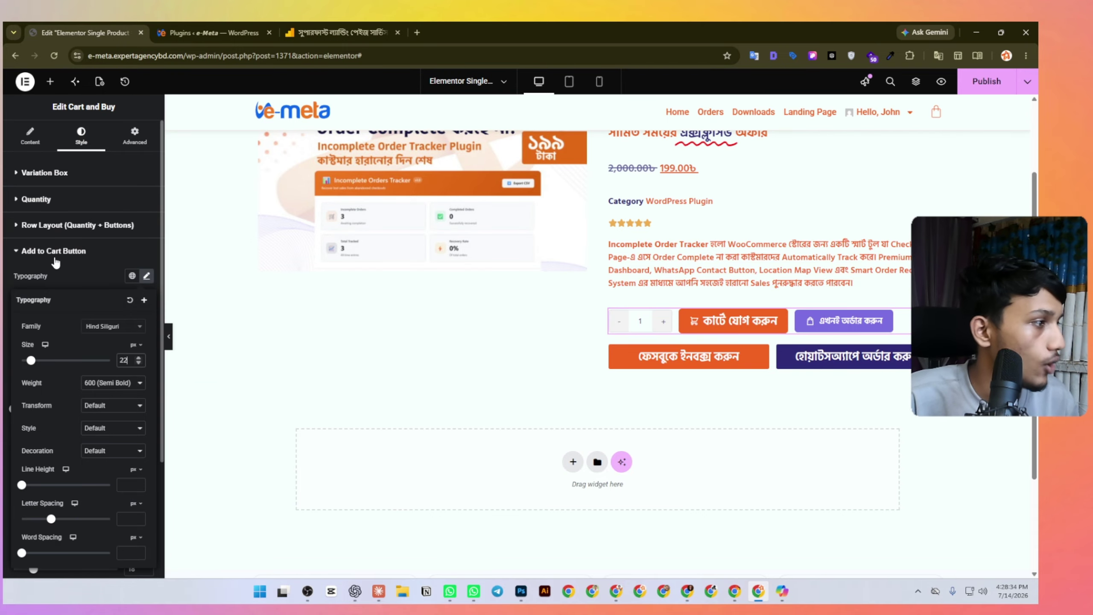
{"action": "left_click", "coordinate": [66, 275]}
Set the Add to Cart button's hover background to the Primary global color.
{"action": "left_click", "coordinate": [105, 303]}
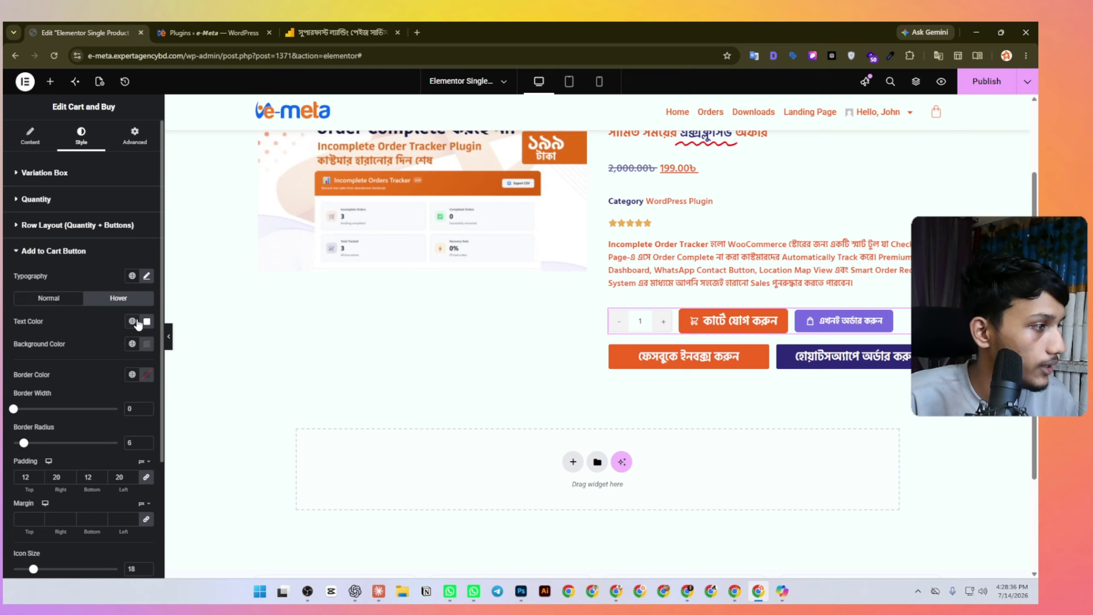
{"action": "left_click", "coordinate": [133, 343]}
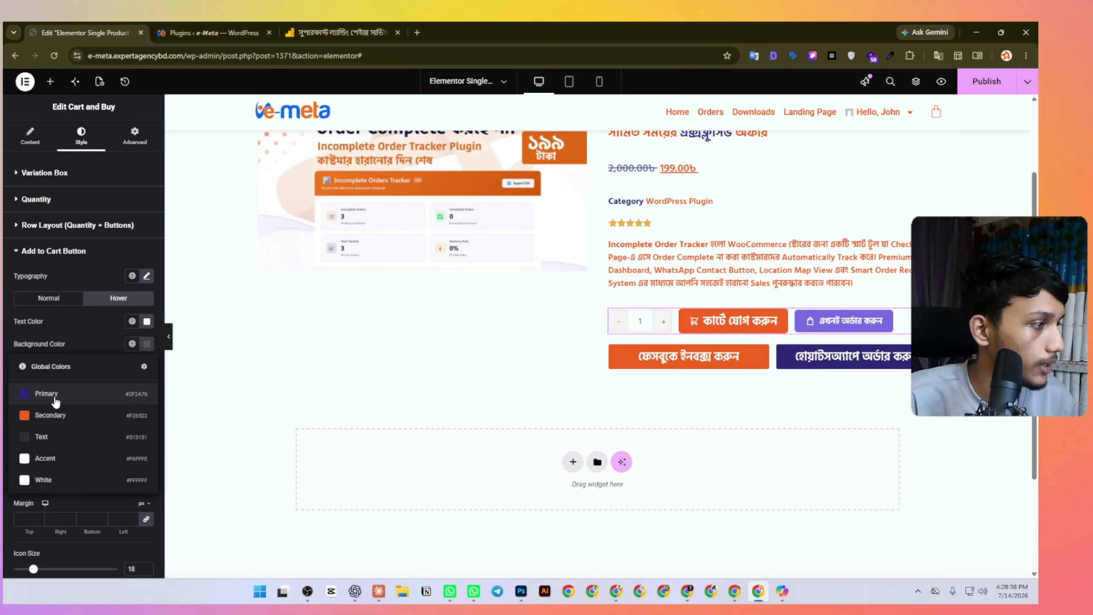
{"action": "left_click", "coordinate": [53, 396]}
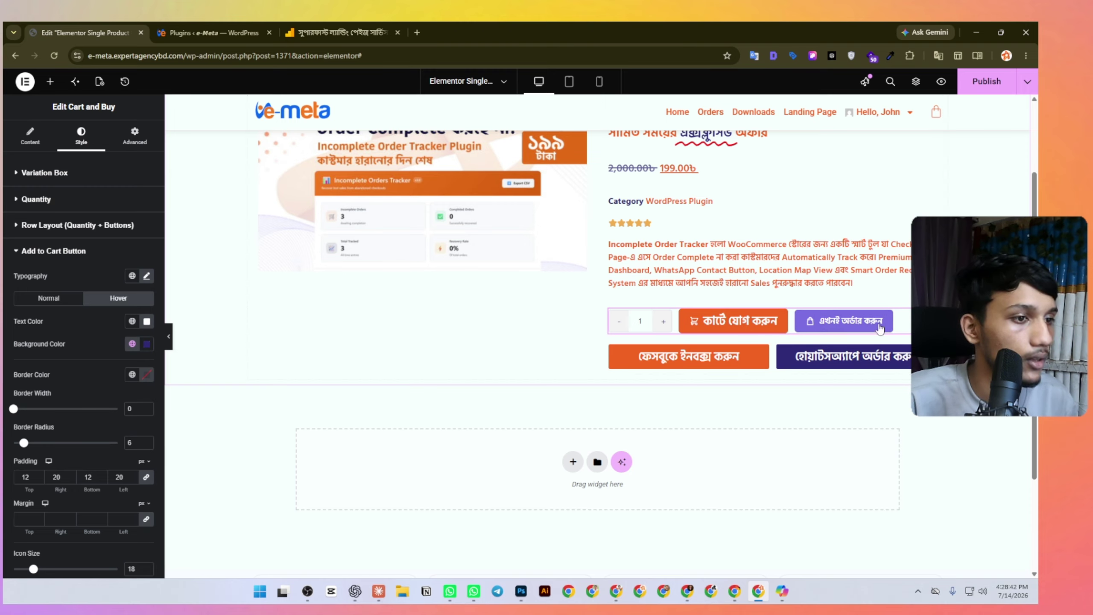
{"action": "left_click", "coordinate": [66, 251]}
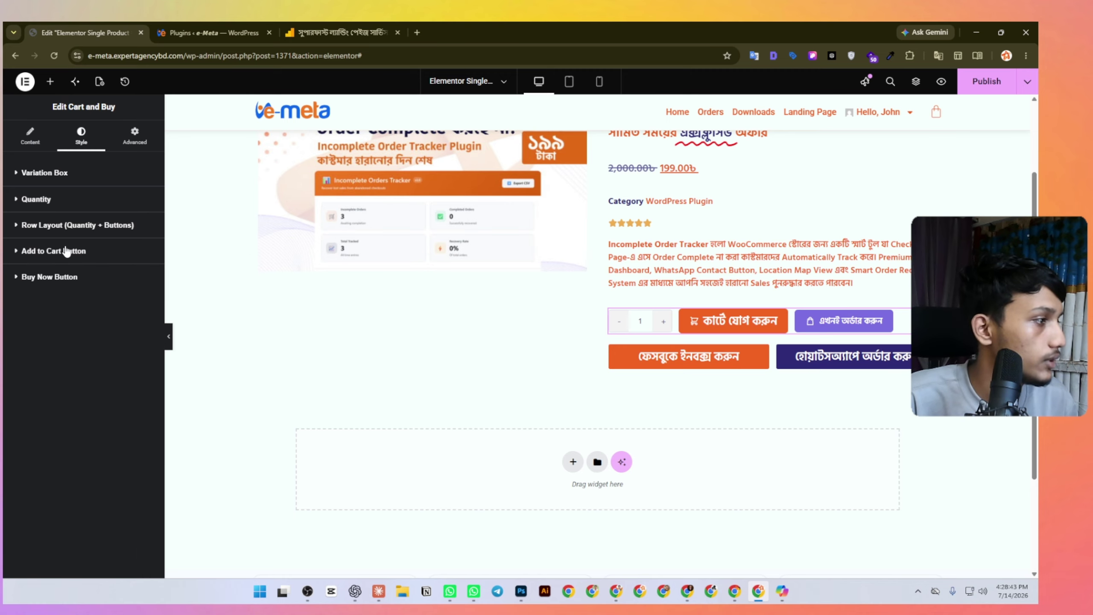
Pick a global font for the Buy Now button again and set its normal background to the Primary global color.
{"action": "left_click", "coordinate": [60, 279]}
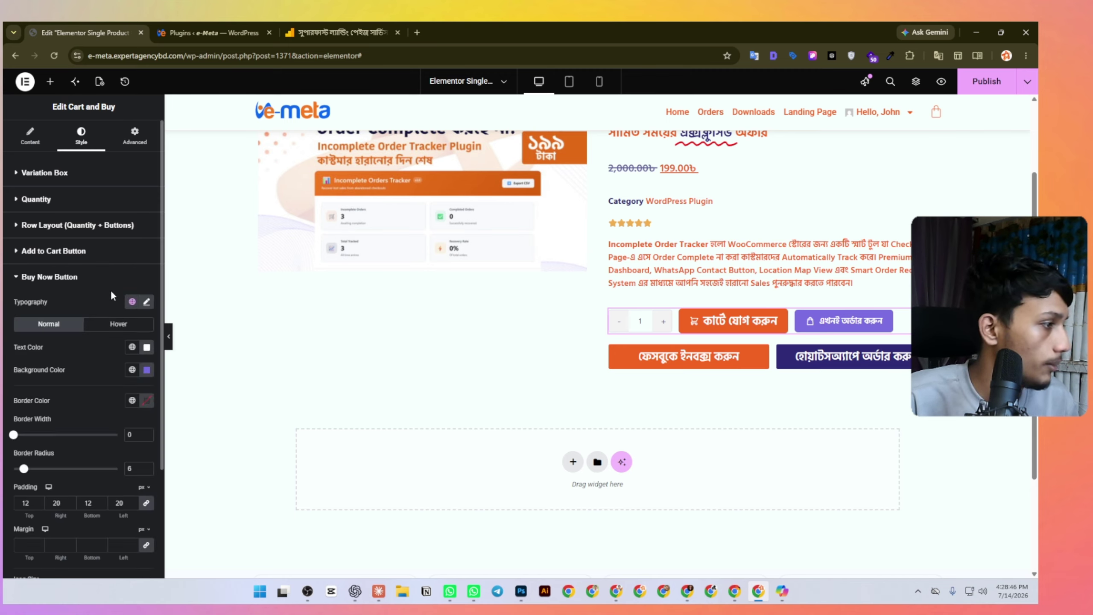
{"action": "left_click", "coordinate": [131, 302]}
{"action": "left_click", "coordinate": [73, 366]}
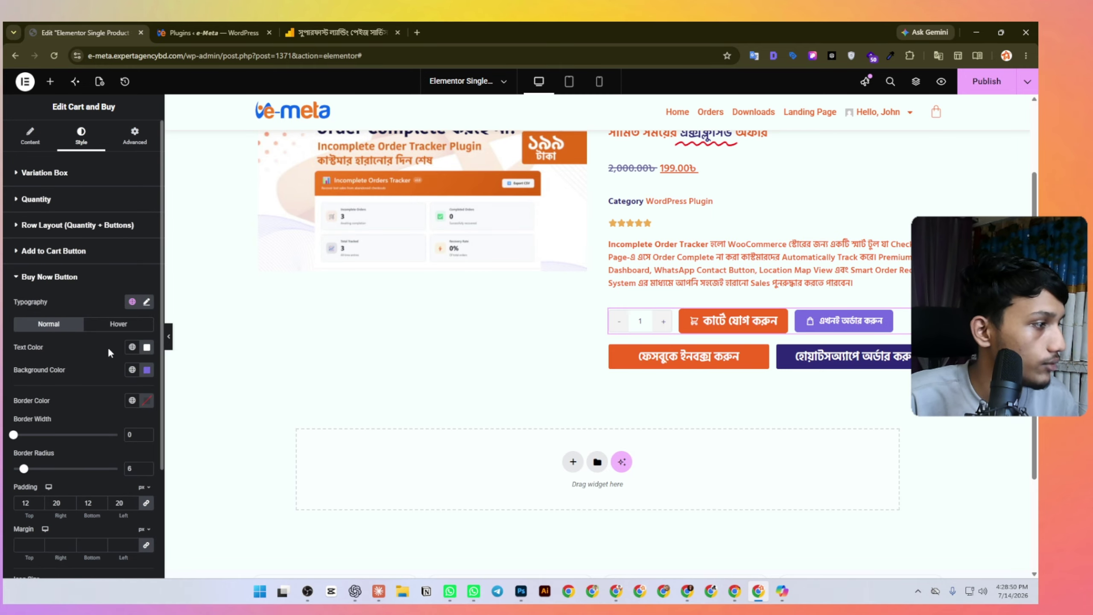
{"action": "left_click", "coordinate": [131, 370]}
{"action": "left_click", "coordinate": [71, 419]}
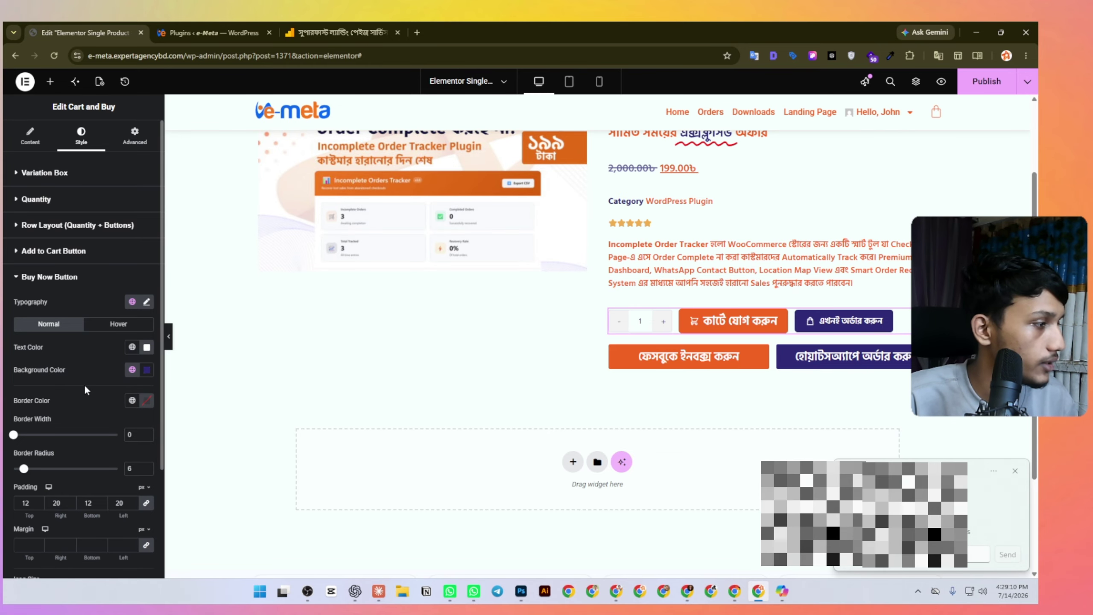
Set the Buy Now button's hover background to the Secondary global color.
{"action": "left_click", "coordinate": [96, 325]}
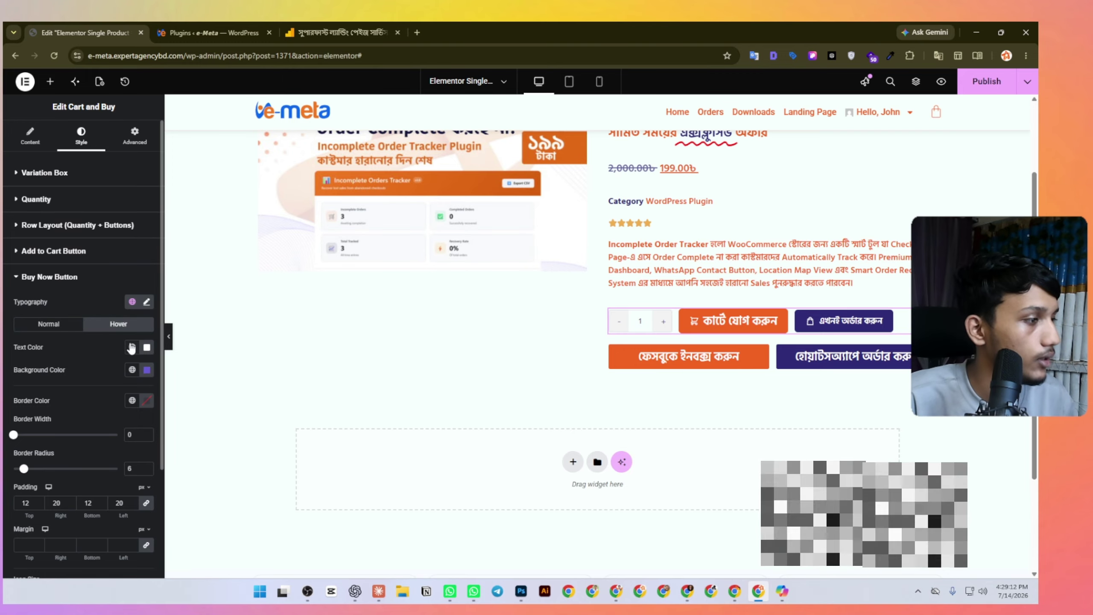
{"action": "left_click", "coordinate": [132, 370]}
{"action": "left_click", "coordinate": [71, 442]}
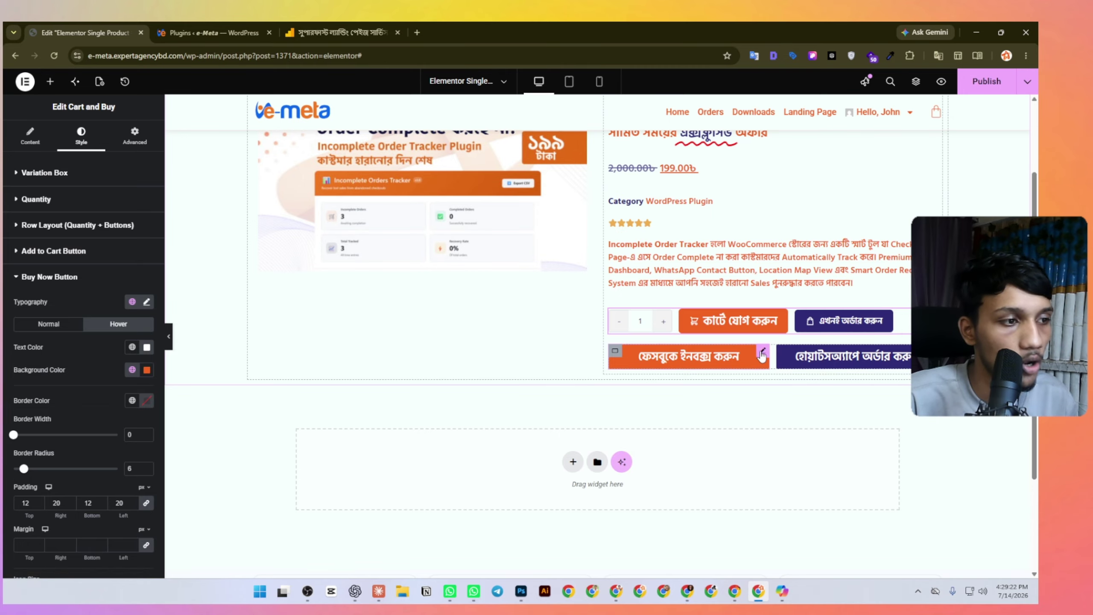
Set the Facebook inbox button's hover text to the Accent global color and its hover background to the Primary global color.
{"action": "left_click", "coordinate": [761, 353]}
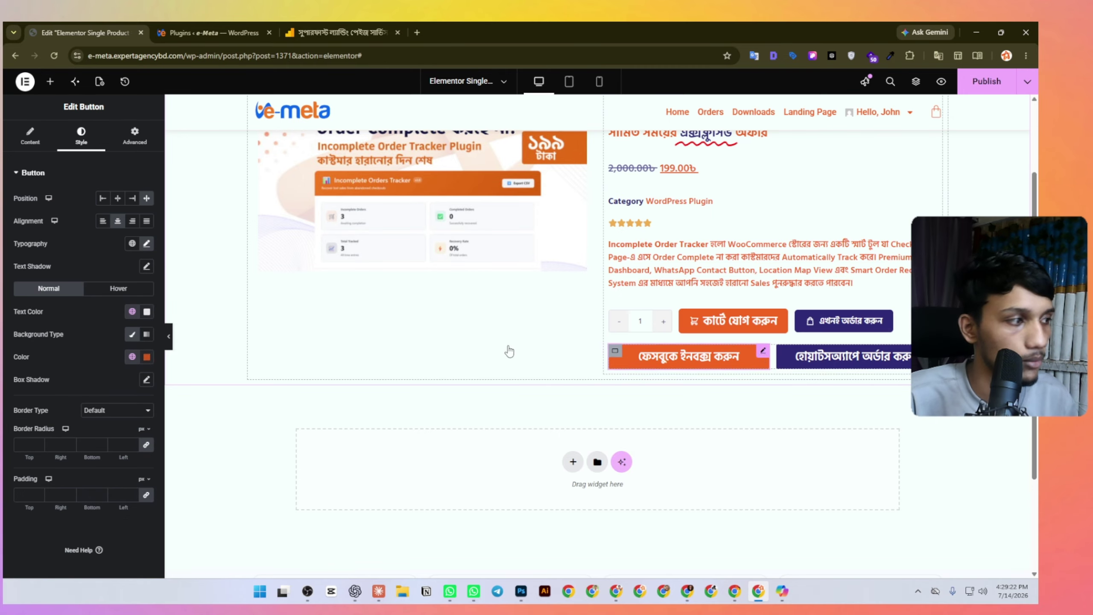
{"action": "left_click", "coordinate": [108, 288]}
{"action": "left_click", "coordinate": [131, 311]}
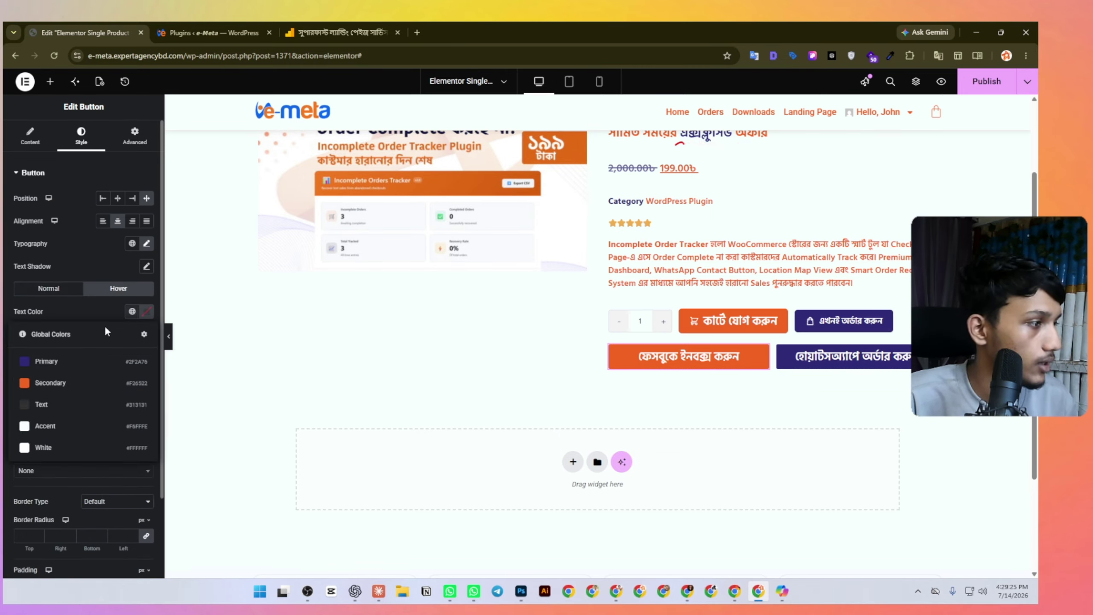
{"action": "left_click", "coordinate": [70, 426]}
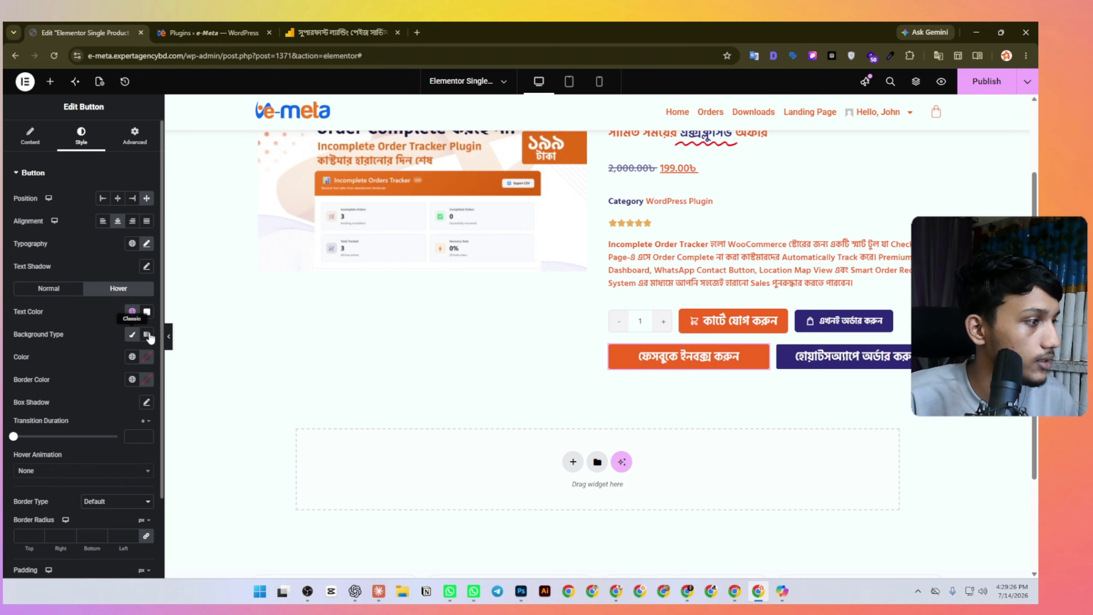
{"action": "left_click", "coordinate": [132, 357]}
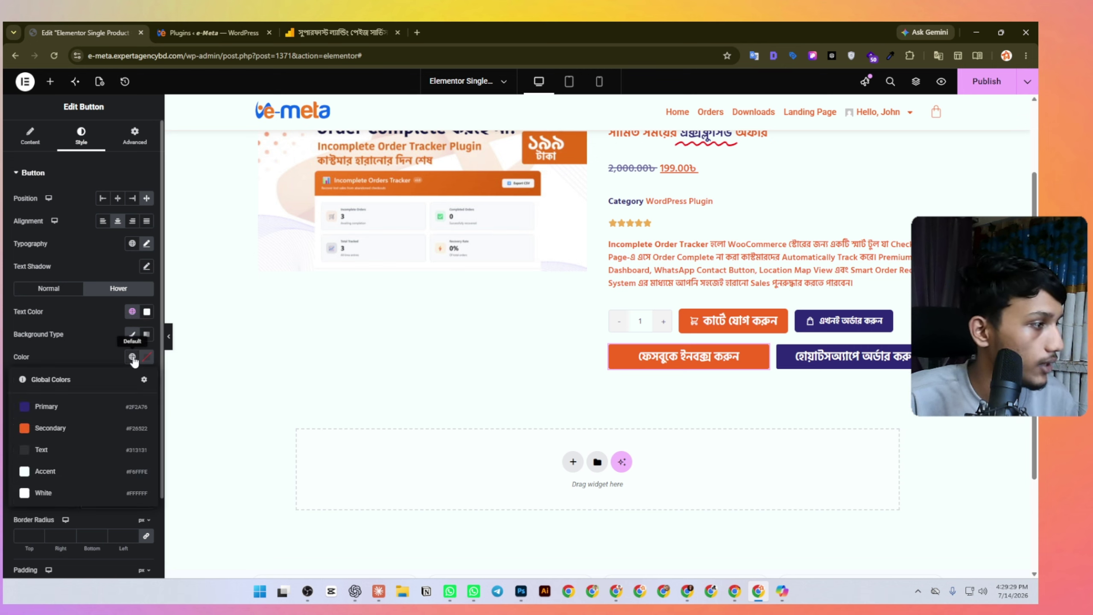
{"action": "left_click", "coordinate": [68, 414]}
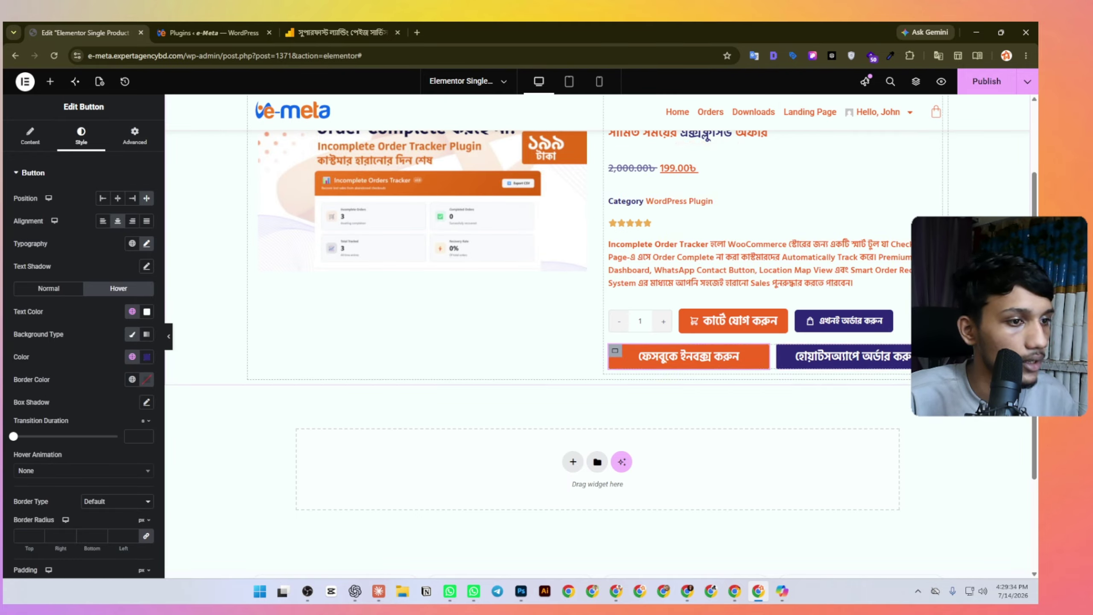
Set the WhatsApp order button's hover background to the Primary global color and its hover text to the White global color.
{"action": "left_click", "coordinate": [48, 288]}
{"action": "left_click", "coordinate": [124, 291]}
{"action": "left_click", "coordinate": [131, 312]}
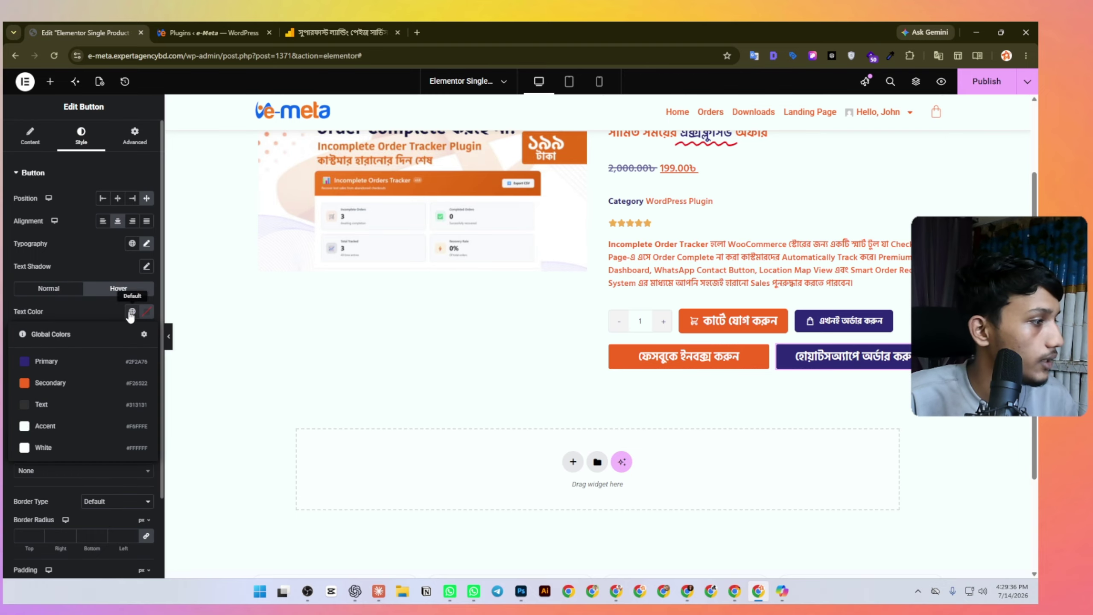
{"action": "left_click", "coordinate": [60, 387]}
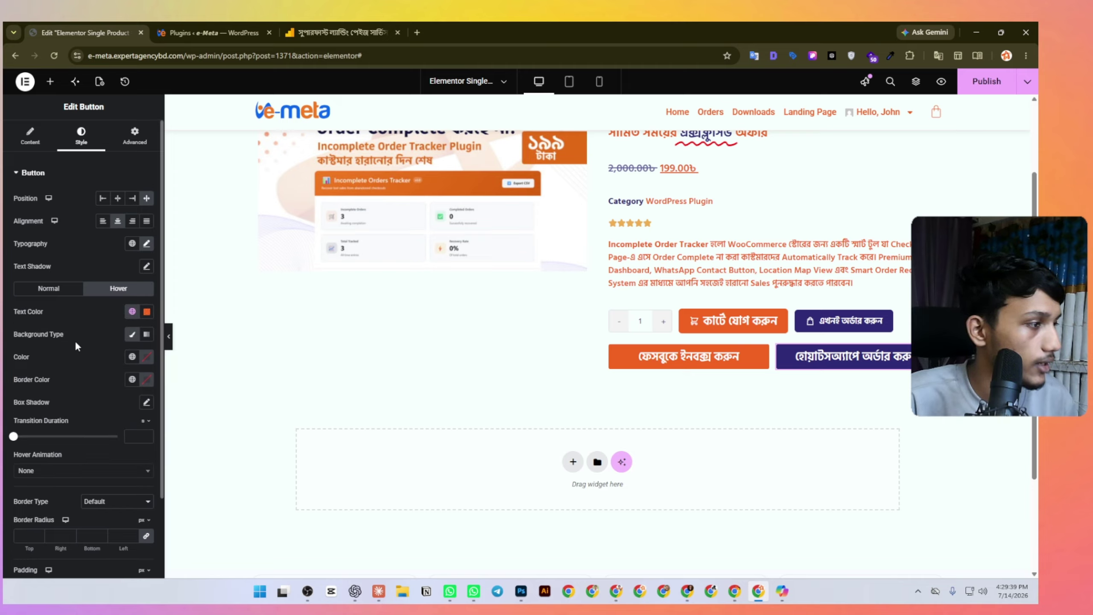
{"action": "left_click", "coordinate": [132, 357]}
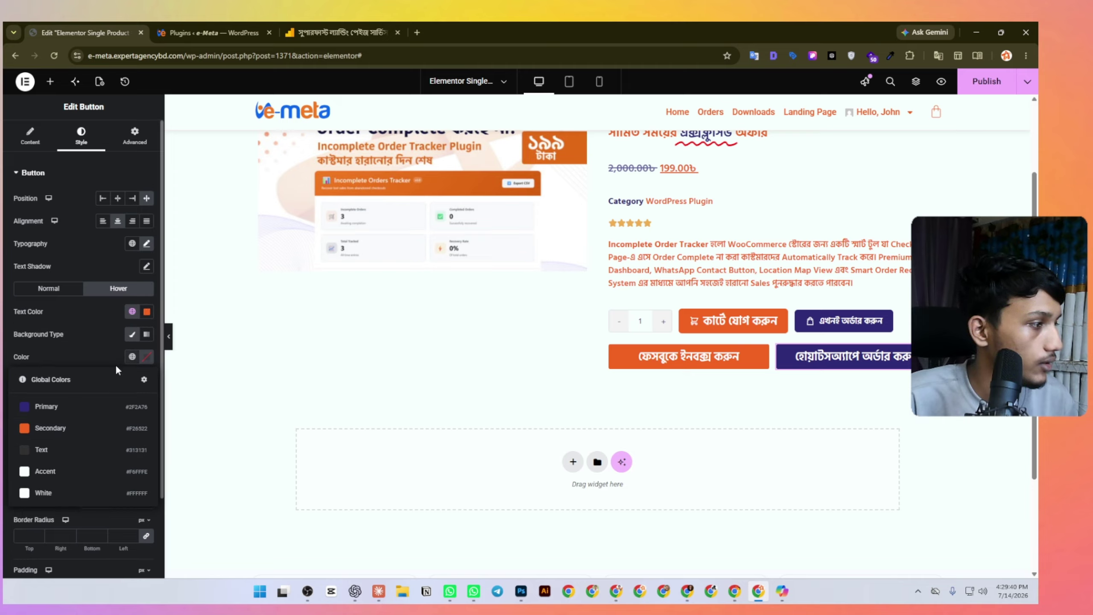
{"action": "left_click", "coordinate": [63, 409]}
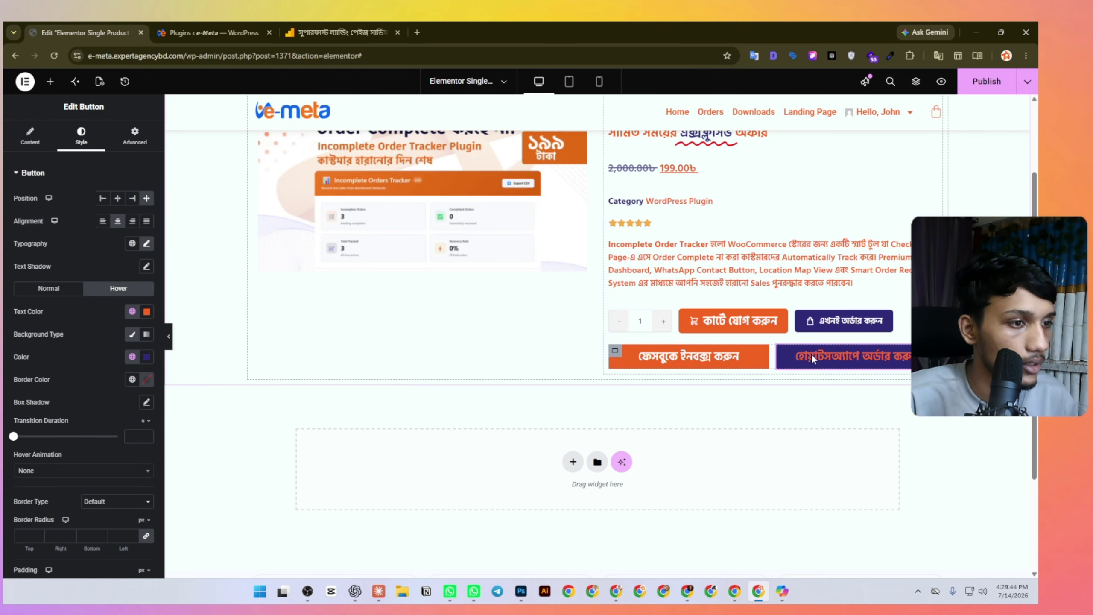
{"action": "left_click", "coordinate": [131, 313]}
{"action": "left_click", "coordinate": [43, 446]}
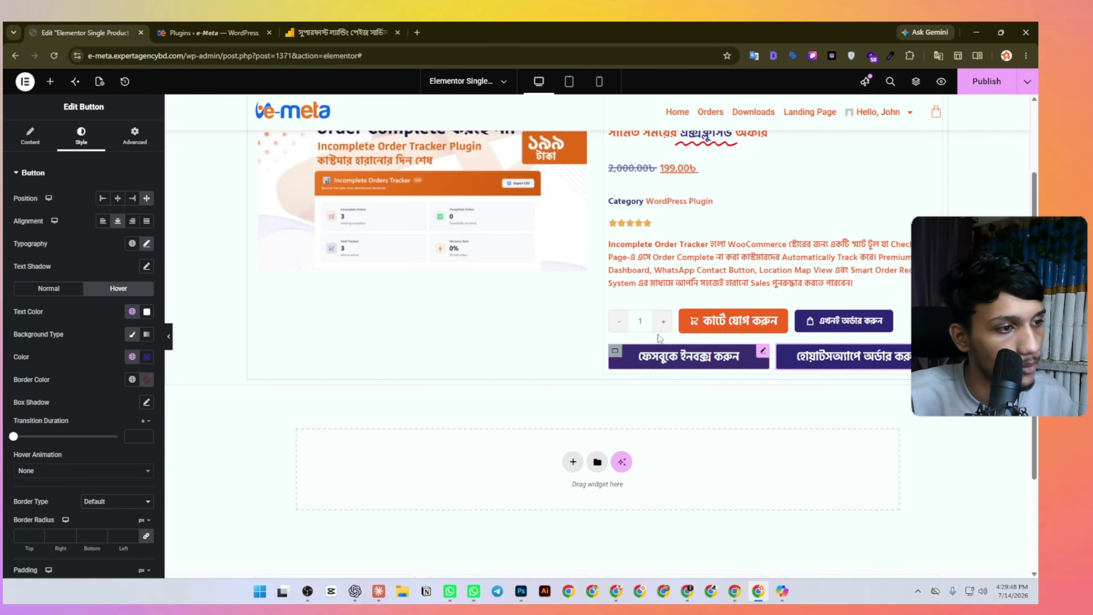
Publish the single product template and open its preview.
{"action": "scroll", "coordinate": [383, 289], "scroll_direction": "up", "scroll_amount": 3}
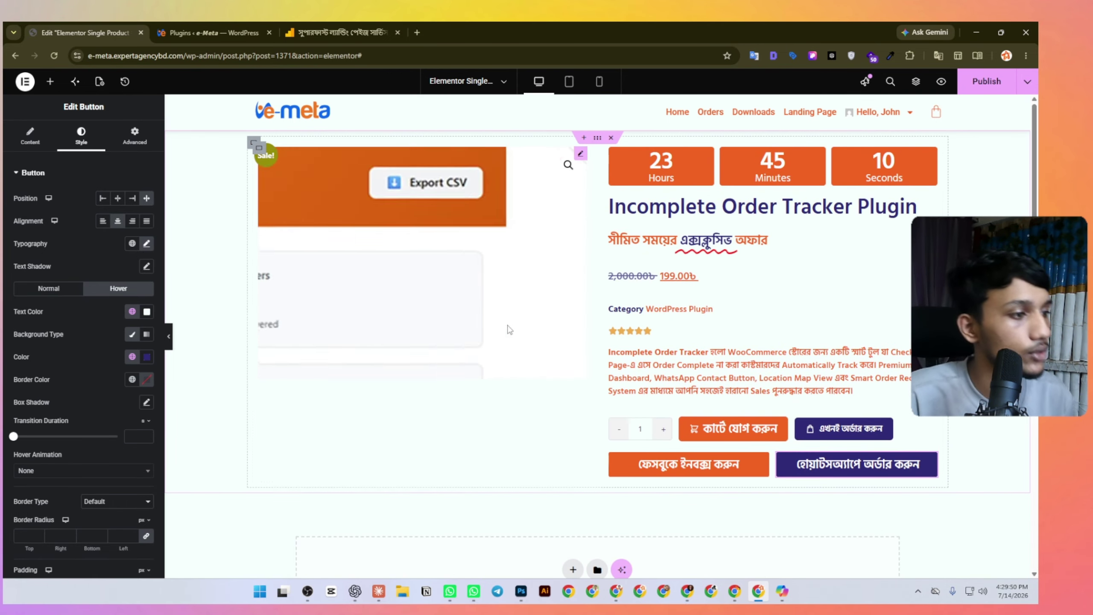
{"action": "left_click", "coordinate": [987, 81]}
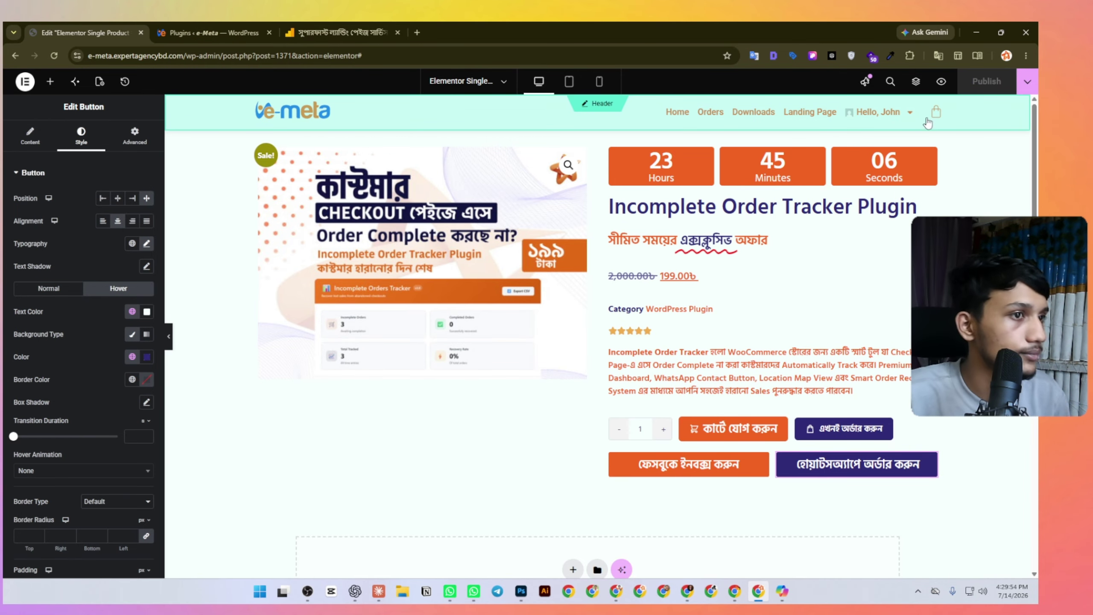
{"action": "left_click", "coordinate": [942, 82]}
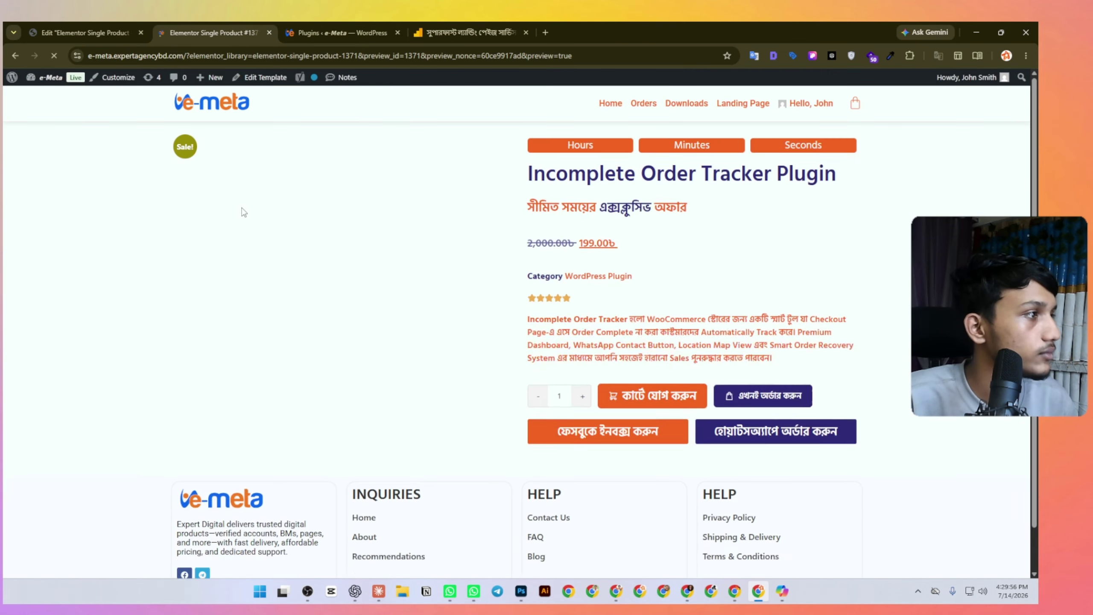
Compare the published template preview with the demo product page's layout and buttons.
{"action": "left_click", "coordinate": [469, 32]}
{"action": "left_click_drag", "start_coordinate": [452, 30], "coordinate": [339, 32]}
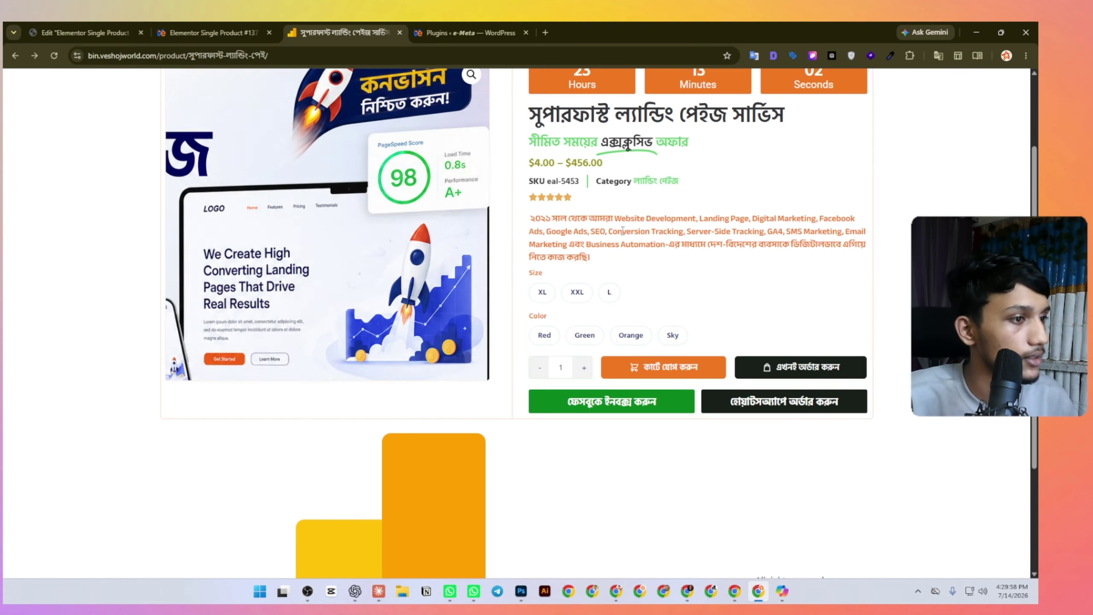
{"action": "scroll", "coordinate": [652, 226], "scroll_direction": "up", "scroll_amount": 2}
{"action": "key", "text": "ctrl+shift+Tab"}
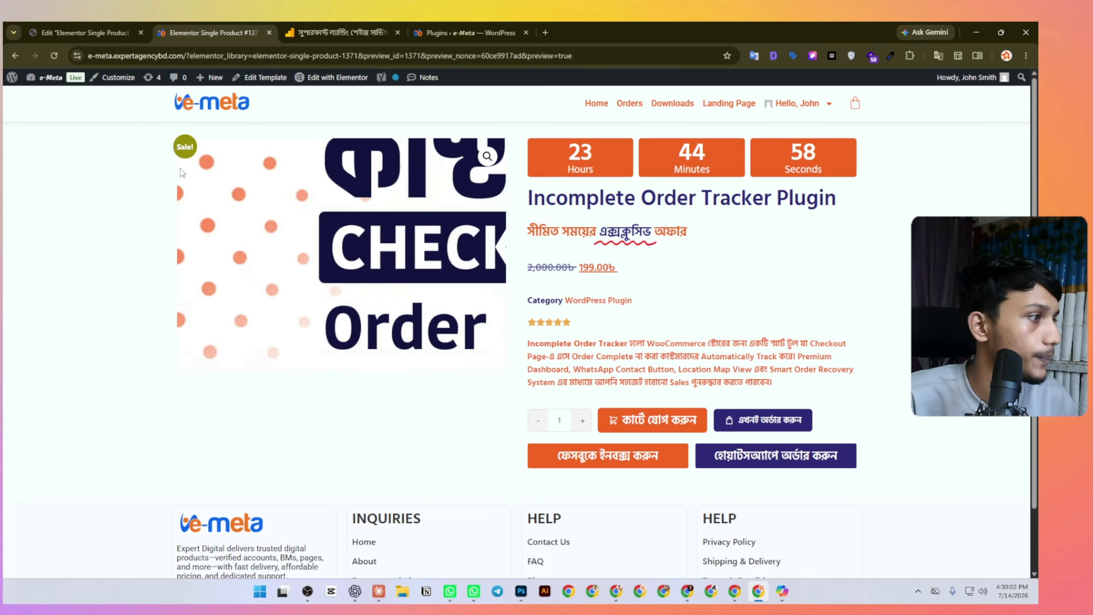
Return to the template editor and hide the sale flash on the Product Images widget.
{"action": "left_click", "coordinate": [68, 32]}
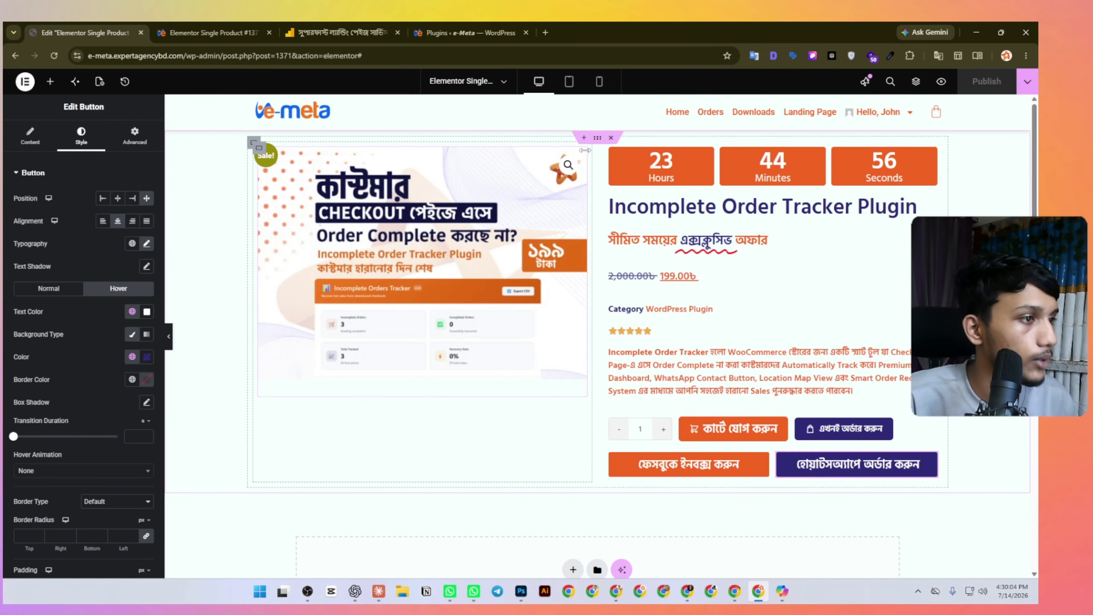
{"action": "left_click", "coordinate": [580, 153]}
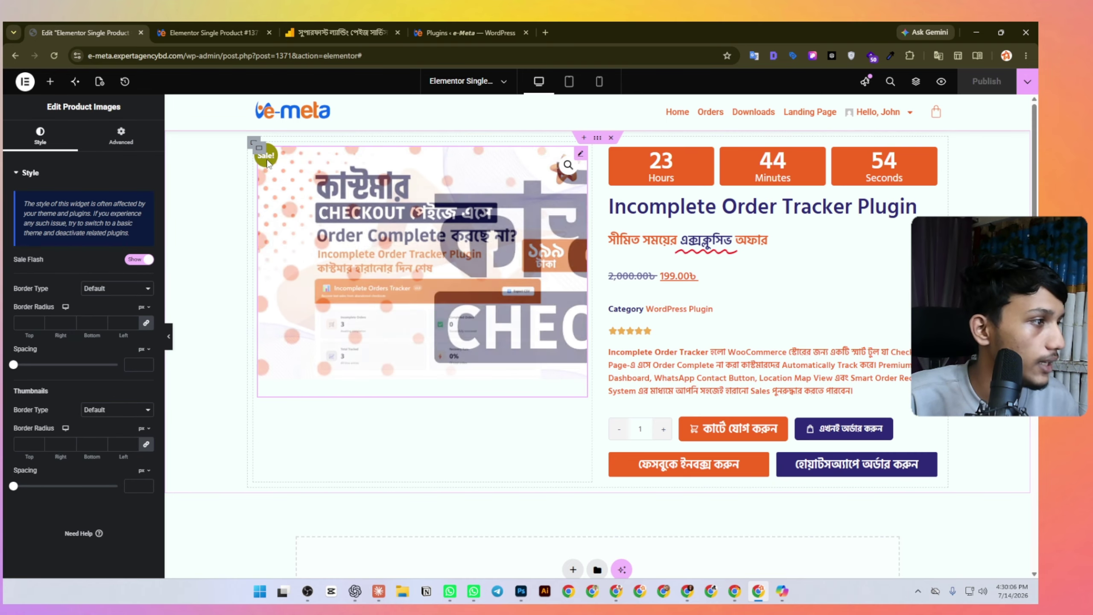
{"action": "left_click", "coordinate": [134, 261]}
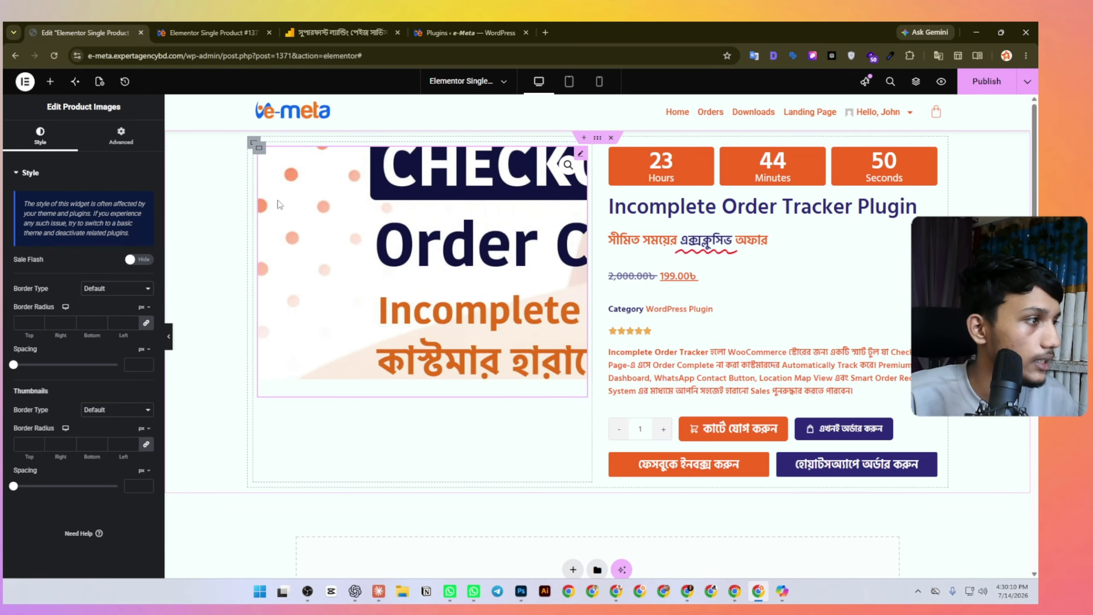
Set the padding of the container that wraps both product columns to 0 px on all sides.
{"action": "left_click", "coordinate": [257, 147]}
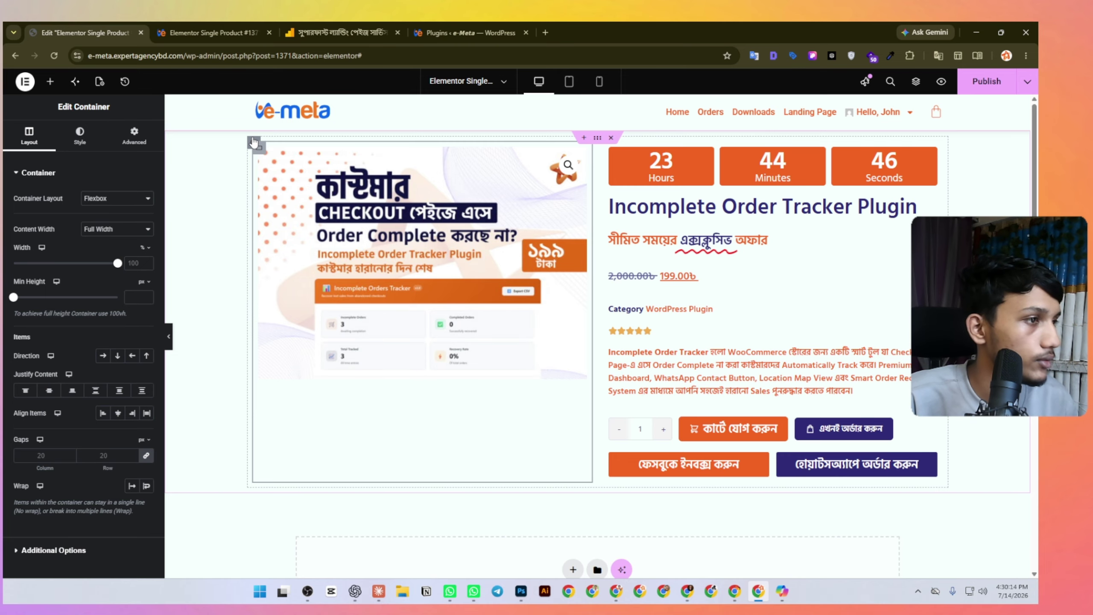
{"action": "left_click", "coordinate": [131, 136]}
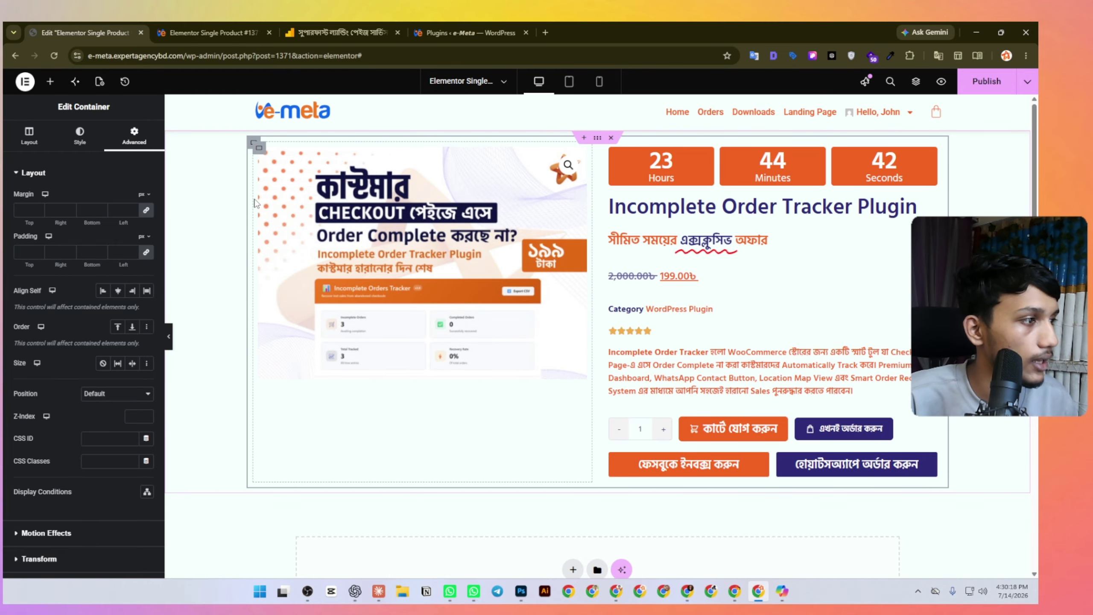
{"action": "left_click", "coordinate": [147, 251]}
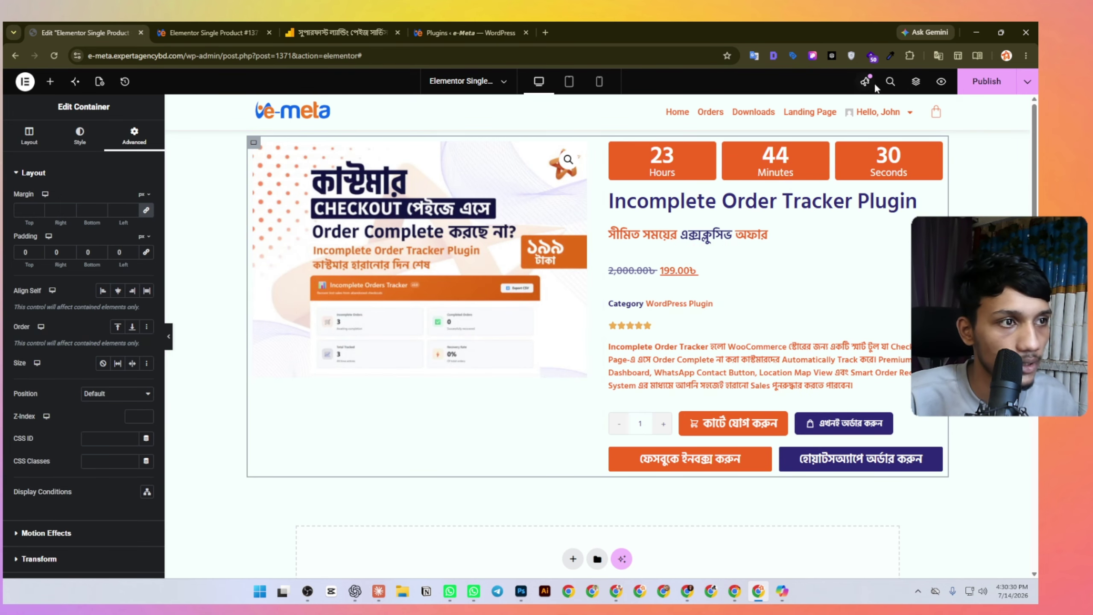
Set the padding of the inner container holding the Product Images widget to 8 px on all sides.
{"action": "left_click", "coordinate": [917, 83]}
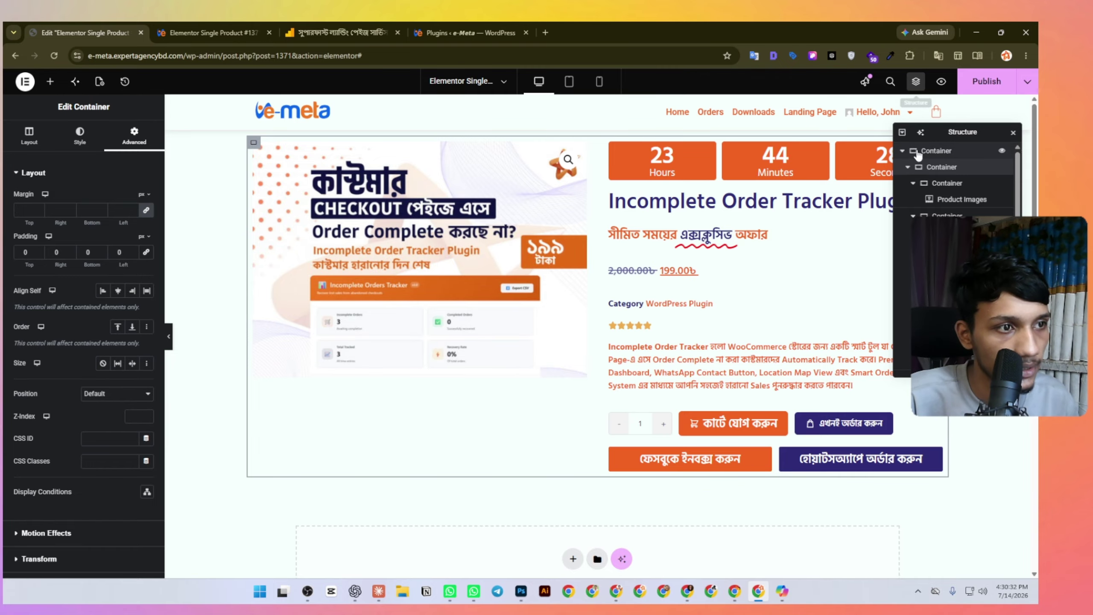
{"action": "left_click", "coordinate": [929, 184]}
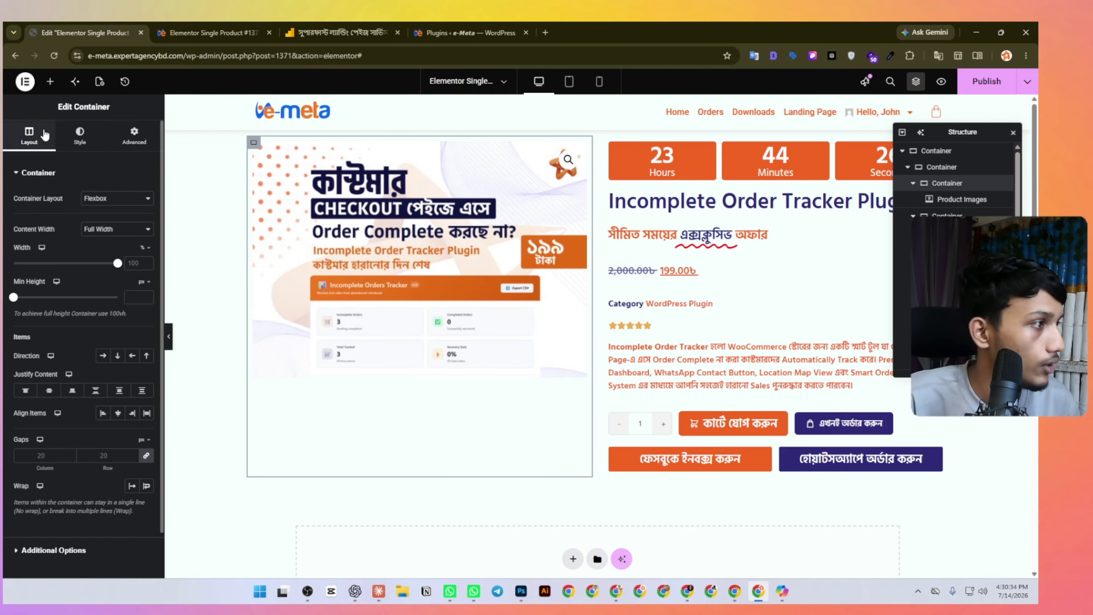
{"action": "left_click", "coordinate": [73, 137]}
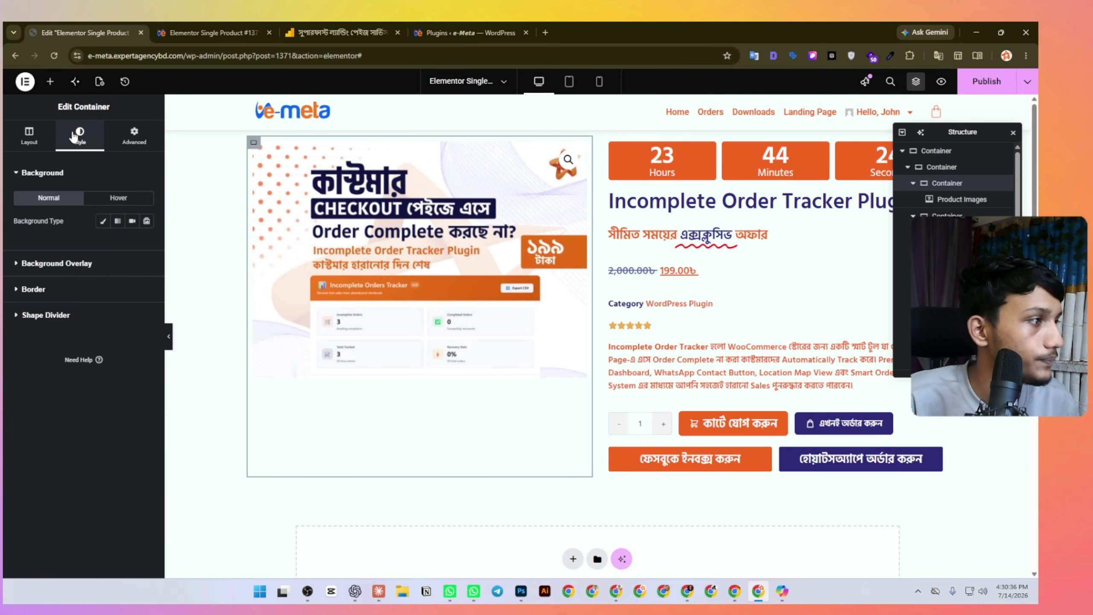
{"action": "left_click", "coordinate": [134, 136]}
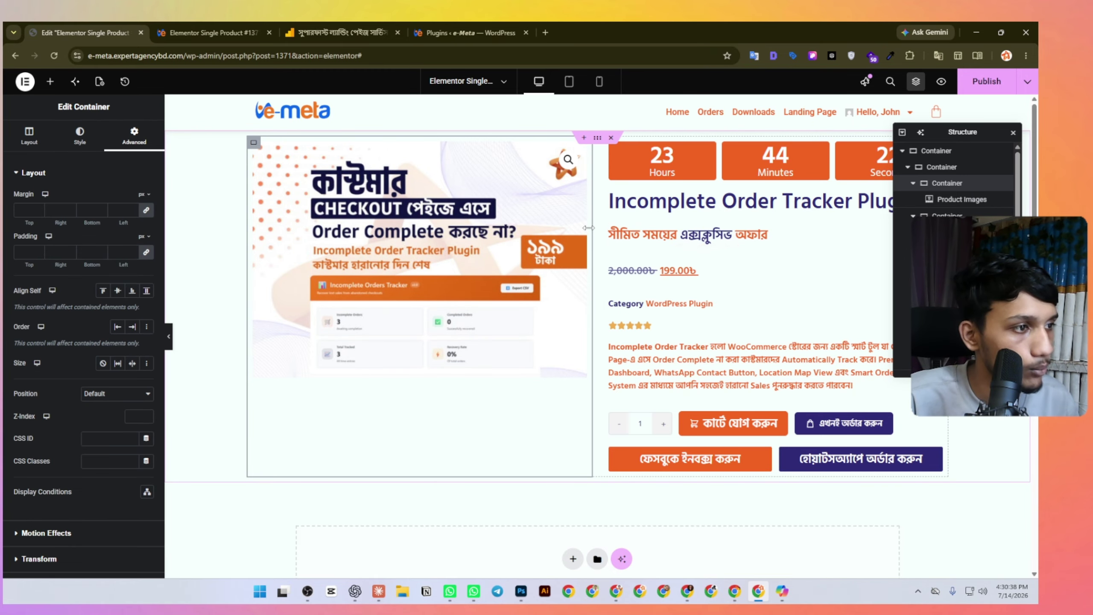
{"action": "left_click", "coordinate": [431, 33]}
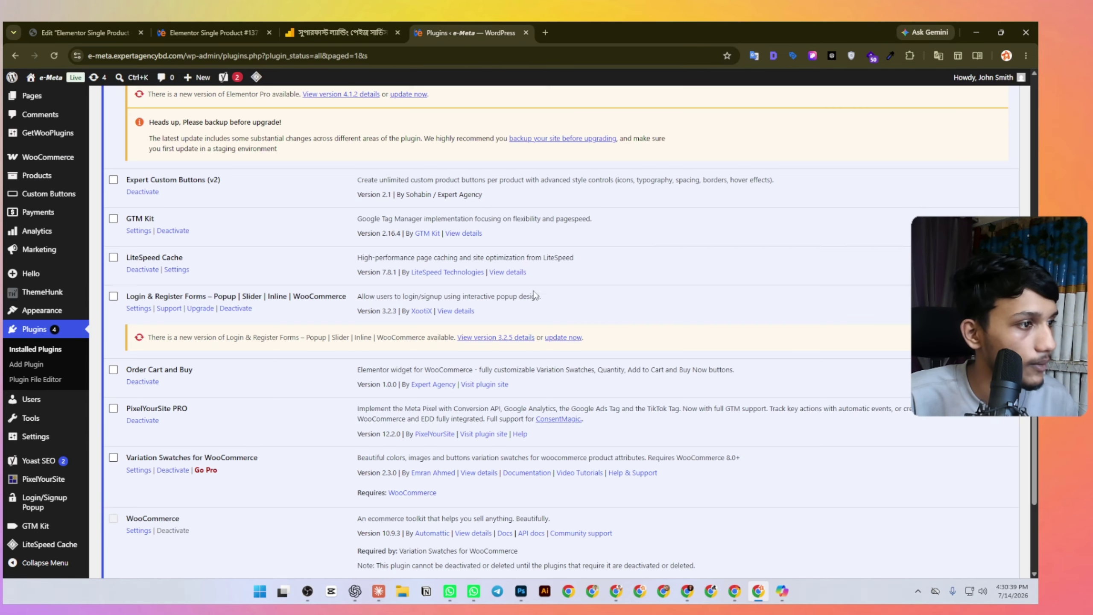
{"action": "left_click", "coordinate": [288, 27]}
{"action": "left_click", "coordinate": [84, 33]}
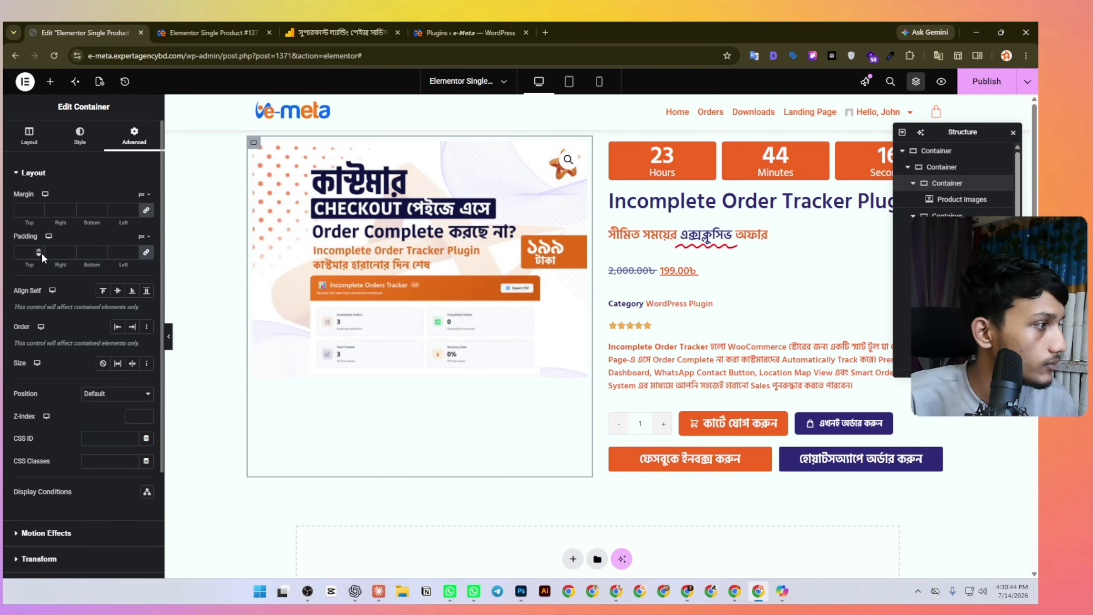
{"action": "left_click", "coordinate": [147, 253]}
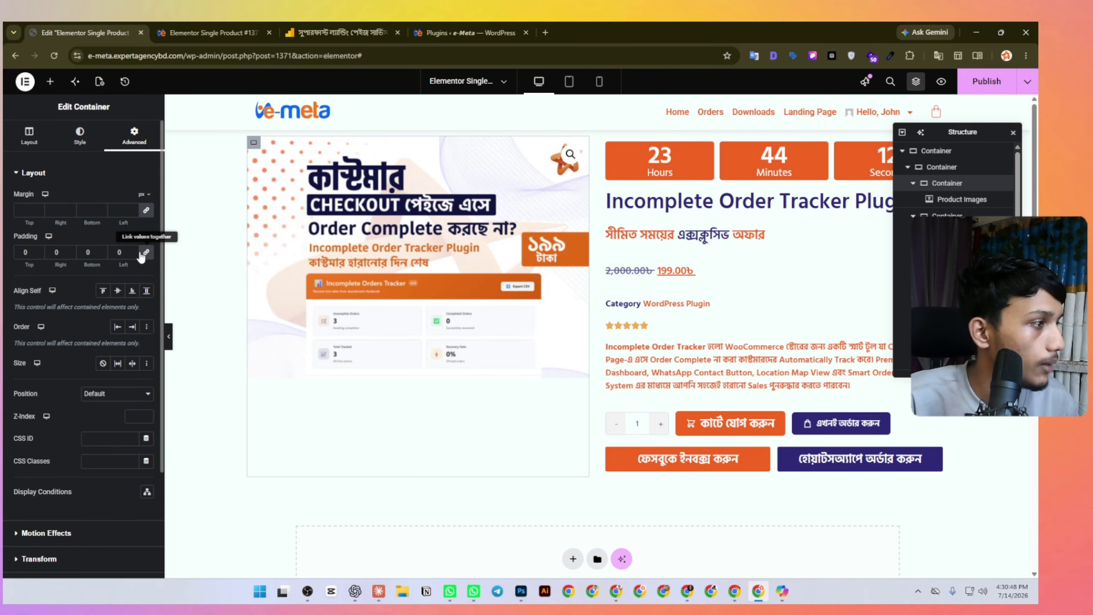
{"action": "left_click", "coordinate": [132, 251]}
{"action": "left_click", "coordinate": [131, 250]}
{"action": "left_click", "coordinate": [131, 250]}
{"action": "left_click", "coordinate": [131, 250]}
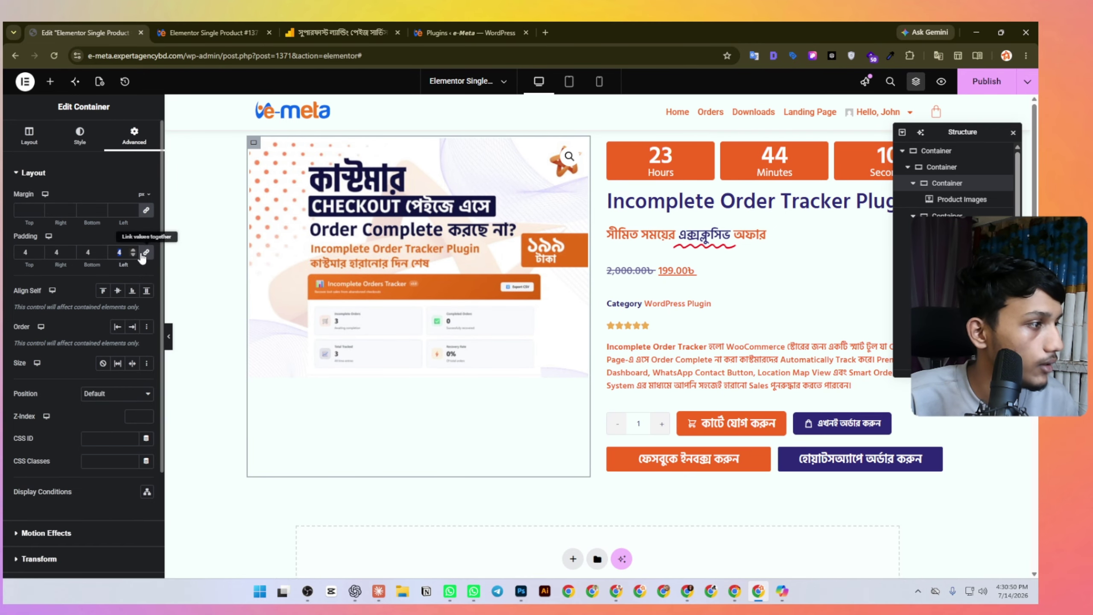
{"action": "left_click", "coordinate": [134, 250]}
{"action": "left_click", "coordinate": [133, 251]}
{"action": "left_click", "coordinate": [134, 250]}
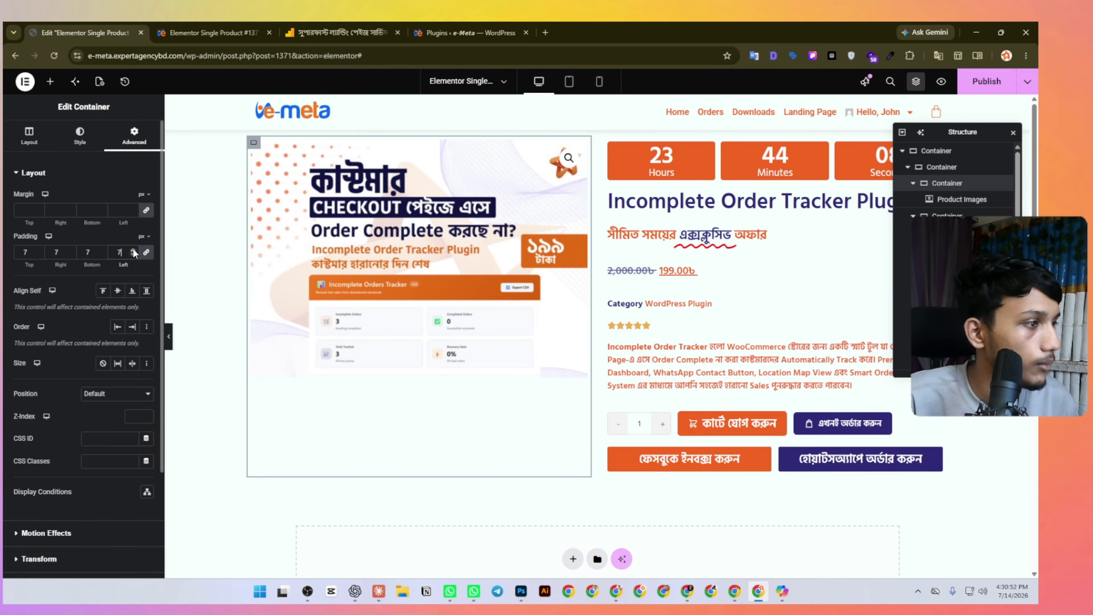
{"action": "left_click", "coordinate": [133, 251]}
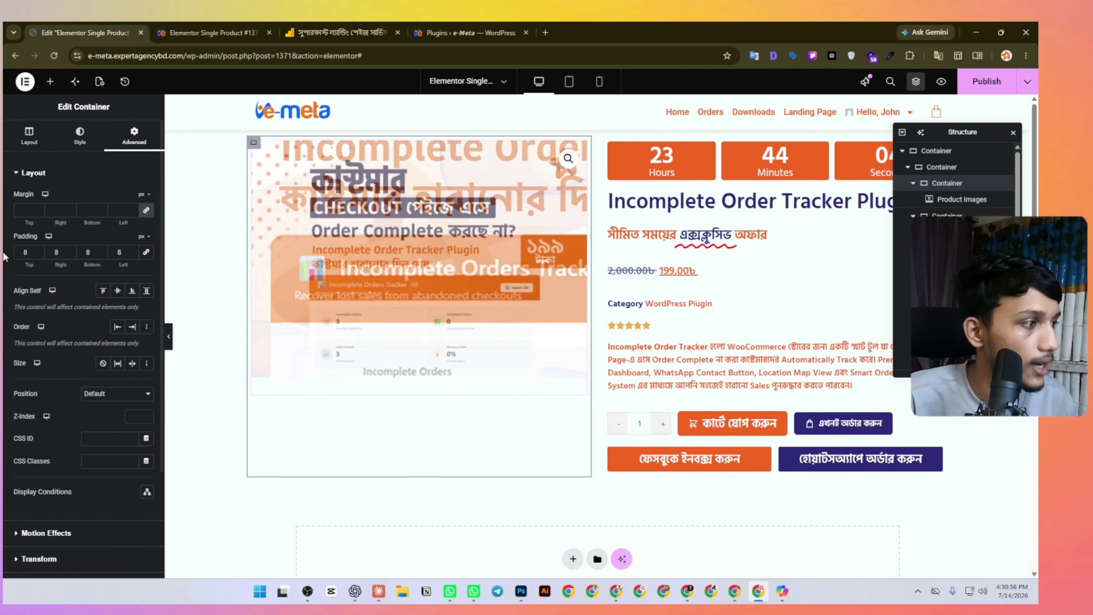
Raise only the right padding of the product image container to 31 px.
{"action": "left_click", "coordinate": [71, 252]}
{"action": "left_click", "coordinate": [71, 252]}
{"action": "left_click", "coordinate": [70, 252]}
{"action": "left_click", "coordinate": [71, 252]}
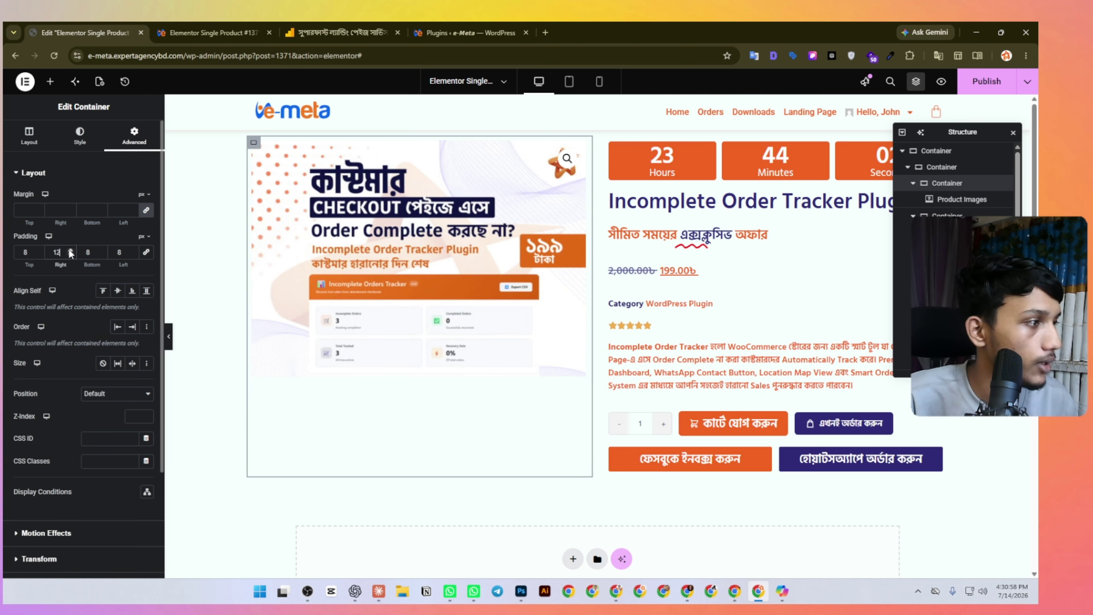
{"action": "left_click", "coordinate": [71, 252]}
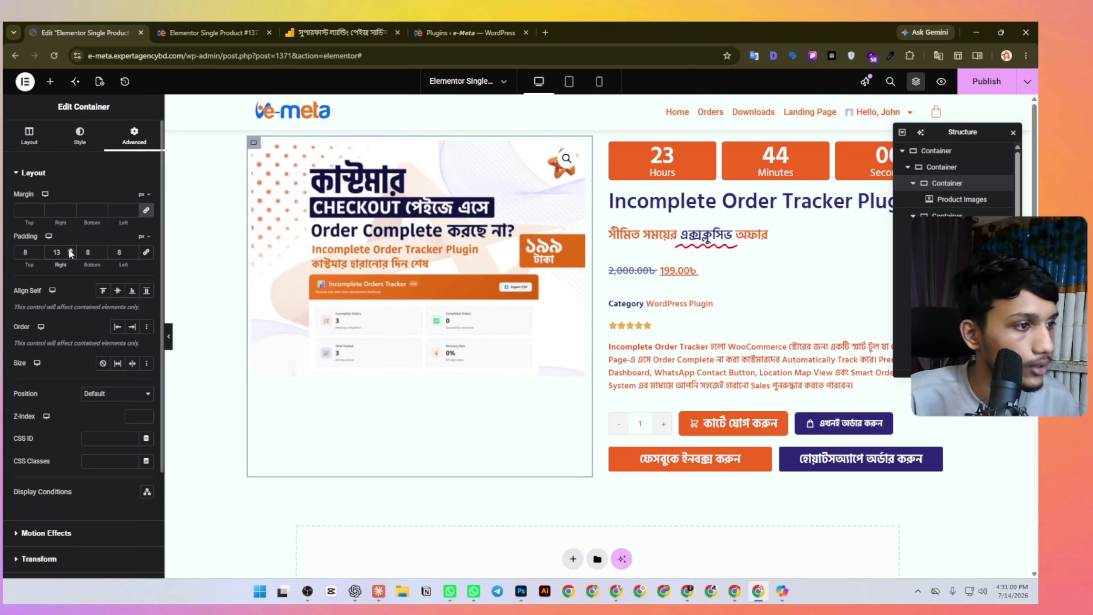
{"action": "left_click", "coordinate": [71, 252]}
{"action": "left_click", "coordinate": [71, 252]}
{"action": "left_click", "coordinate": [70, 252]}
{"action": "left_click", "coordinate": [71, 252]}
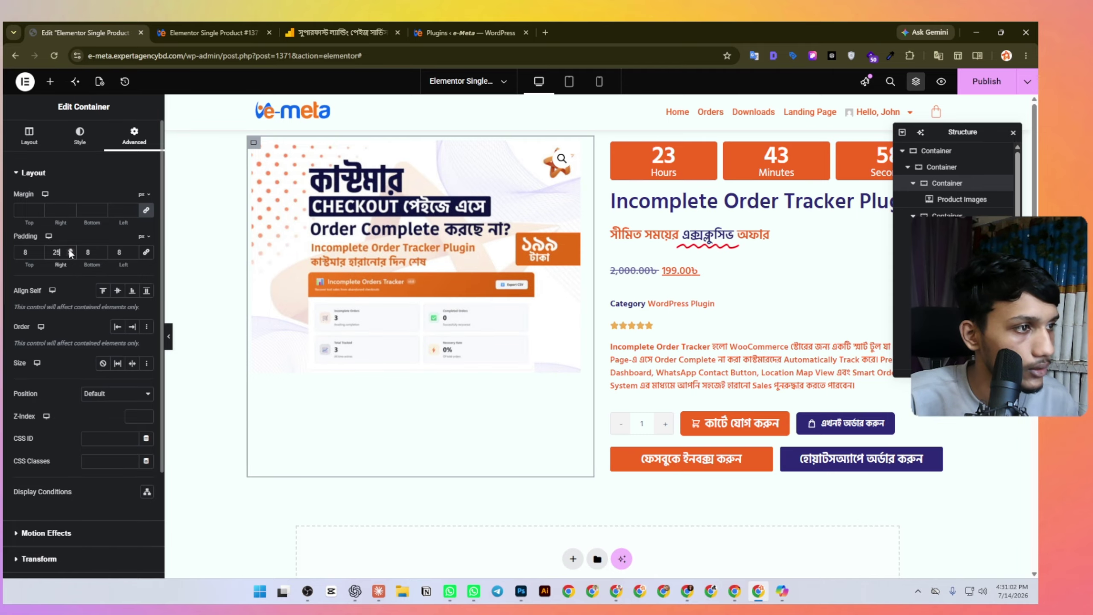
{"action": "left_click", "coordinate": [70, 250]}
{"action": "left_click", "coordinate": [70, 251]}
{"action": "left_click", "coordinate": [70, 250]}
{"action": "left_click", "coordinate": [70, 250]}
{"action": "left_click", "coordinate": [71, 250]}
{"action": "left_click", "coordinate": [71, 251]}
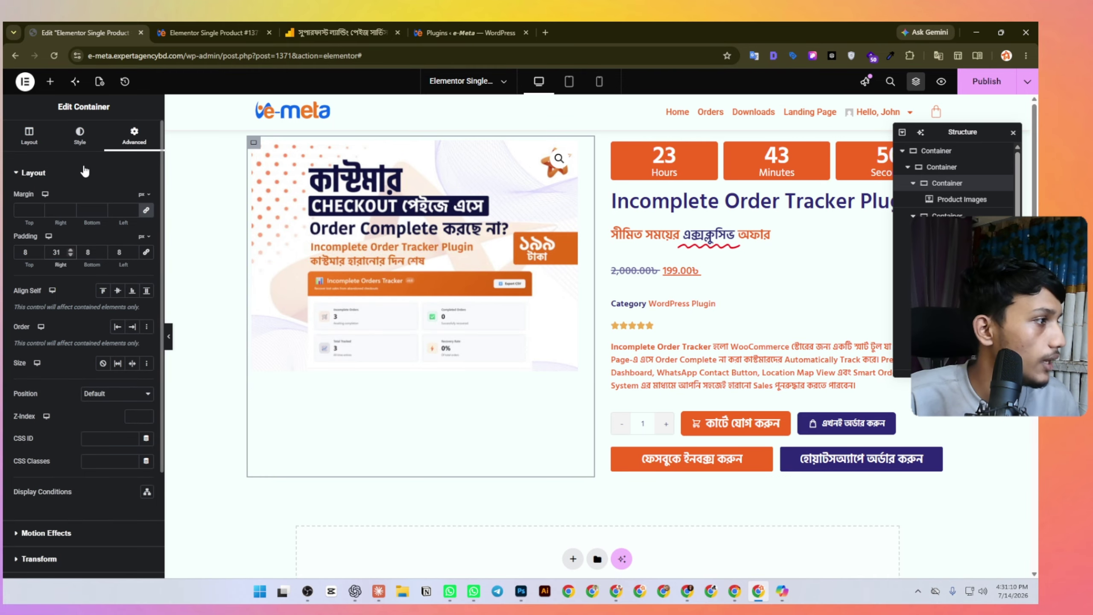
Give the product image container a solid border of 1 px on its right side and 0 px on the other sides.
{"action": "left_click", "coordinate": [81, 142]}
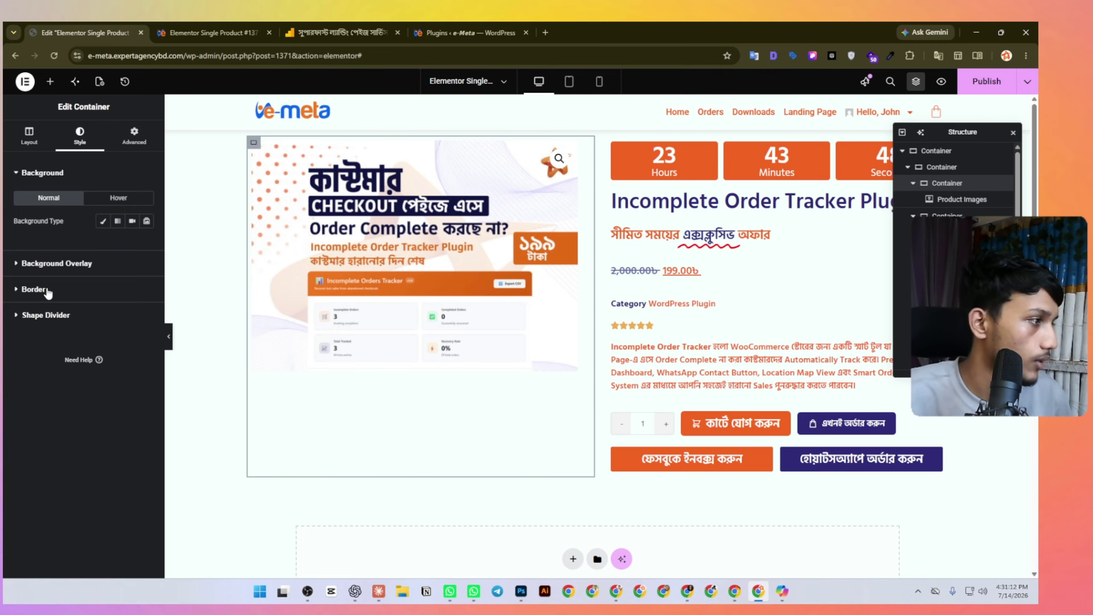
{"action": "left_click", "coordinate": [34, 290]}
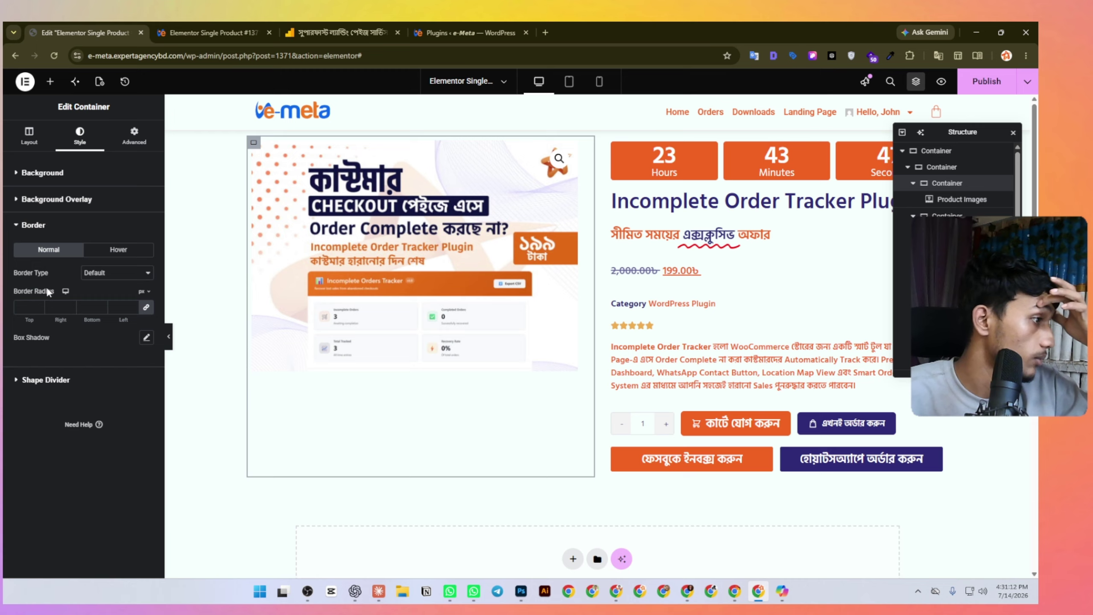
{"action": "left_click", "coordinate": [95, 280]}
{"action": "left_click", "coordinate": [102, 307]}
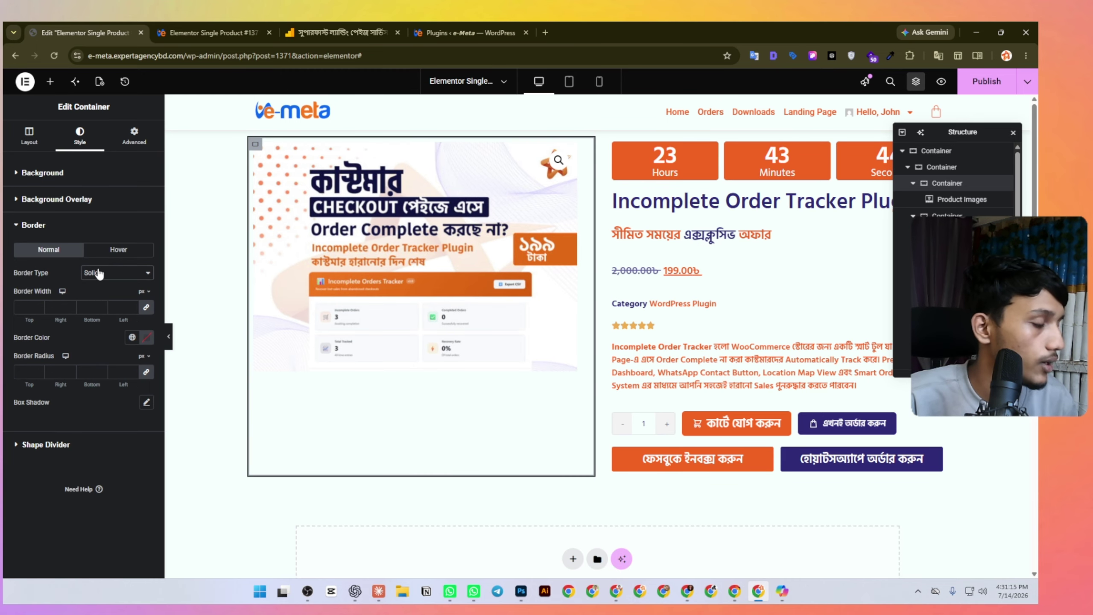
{"action": "left_click", "coordinate": [133, 310]}
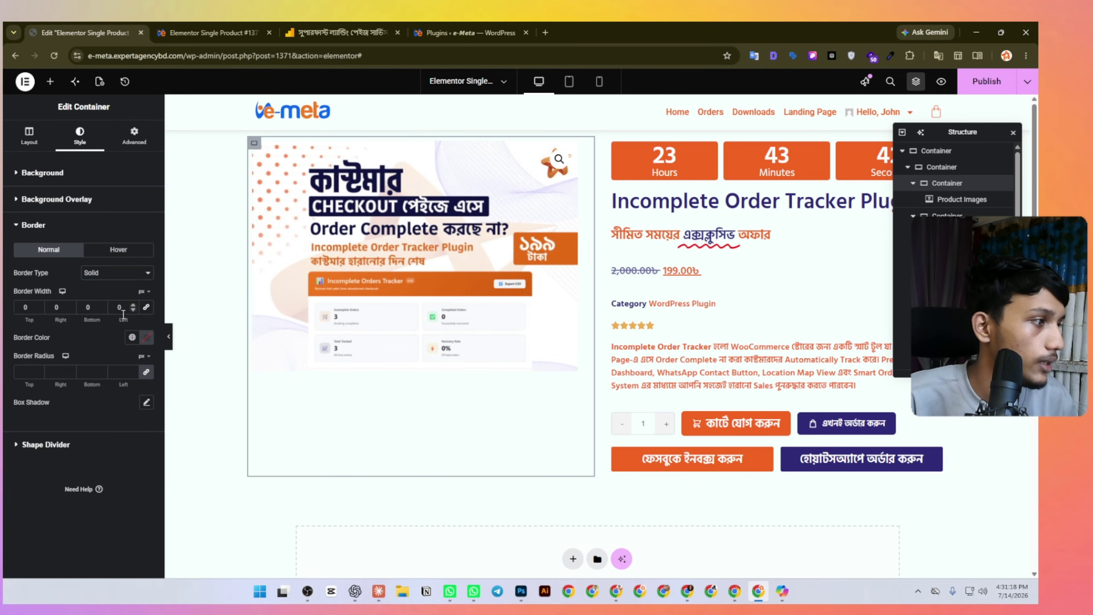
{"action": "left_click", "coordinate": [71, 305]}
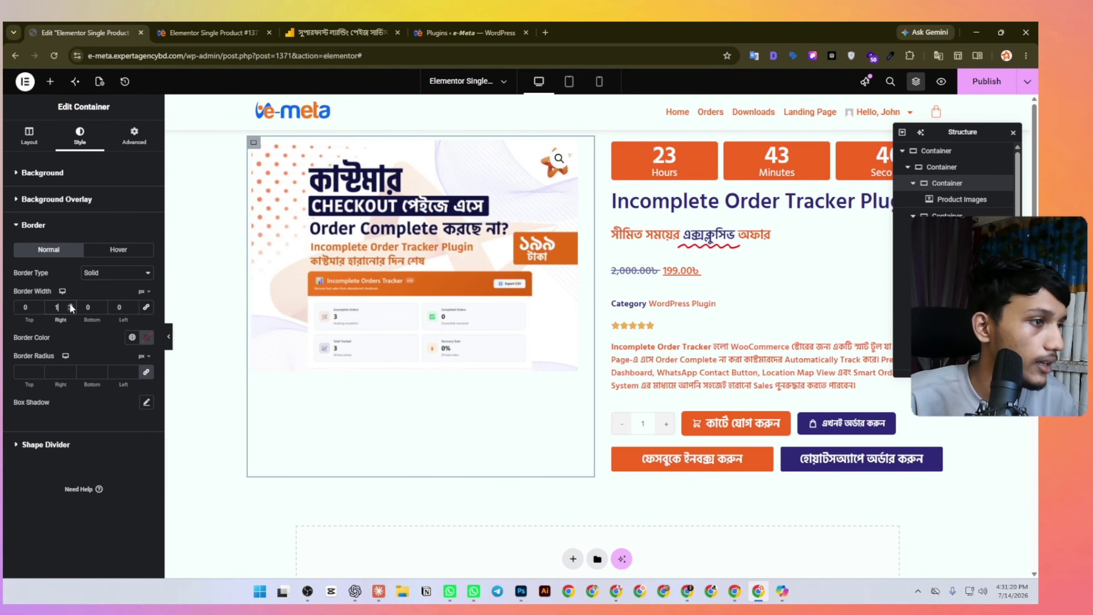
Set the divider border's colour to the global Secondary orange at reduced opacity, #F265222B, and copy its colour code.
{"action": "left_click", "coordinate": [132, 338]}
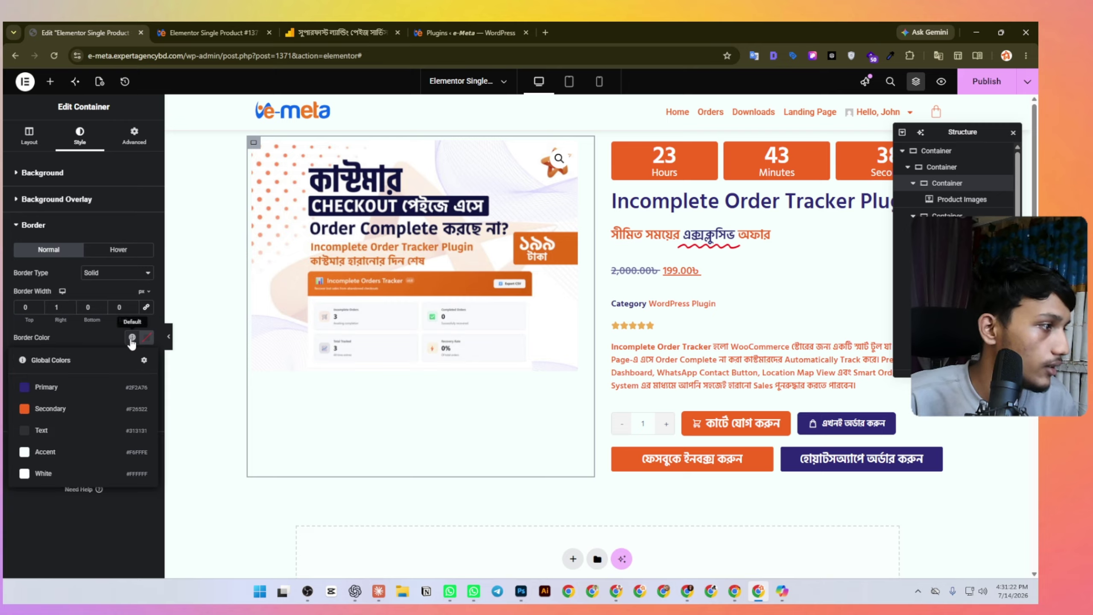
{"action": "left_click", "coordinate": [50, 408]}
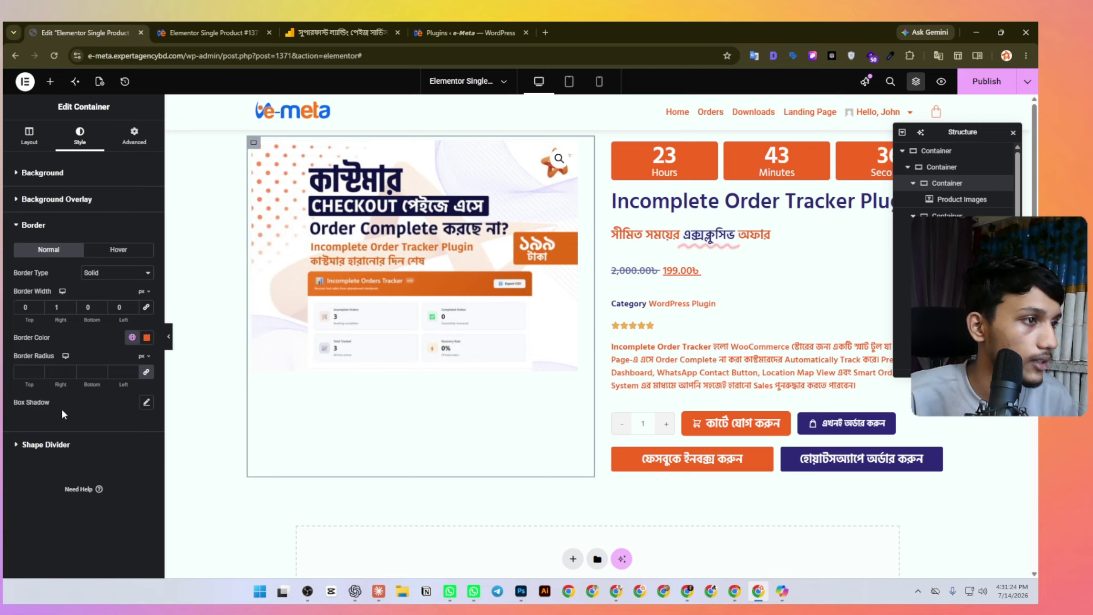
{"action": "left_click", "coordinate": [146, 339]}
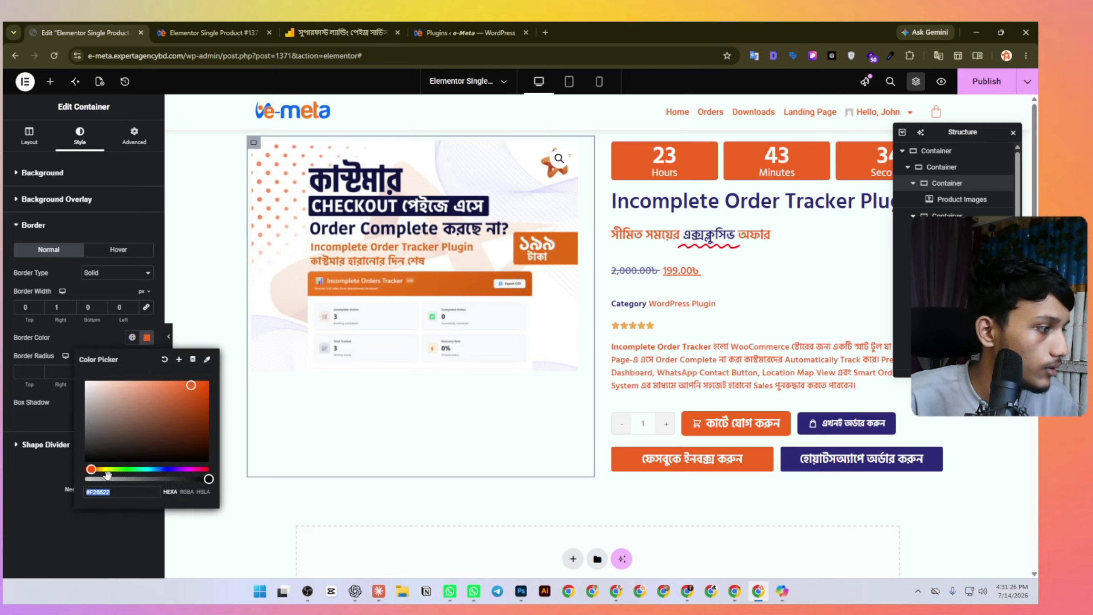
{"action": "left_click", "coordinate": [102, 479]}
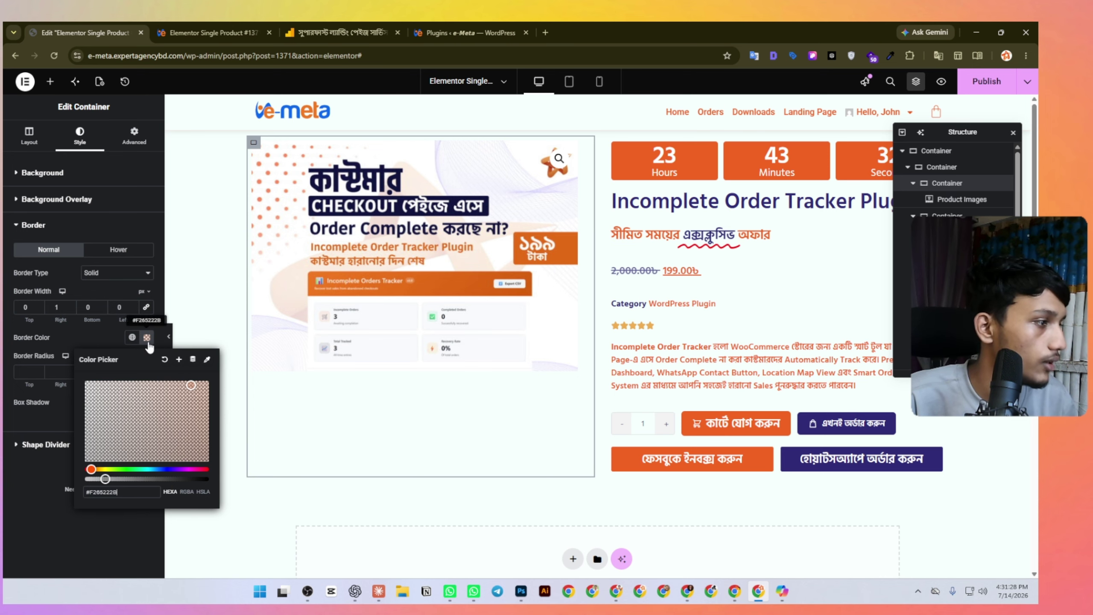
{"action": "left_click", "coordinate": [121, 492]}
{"action": "right_click", "coordinate": [121, 492]}
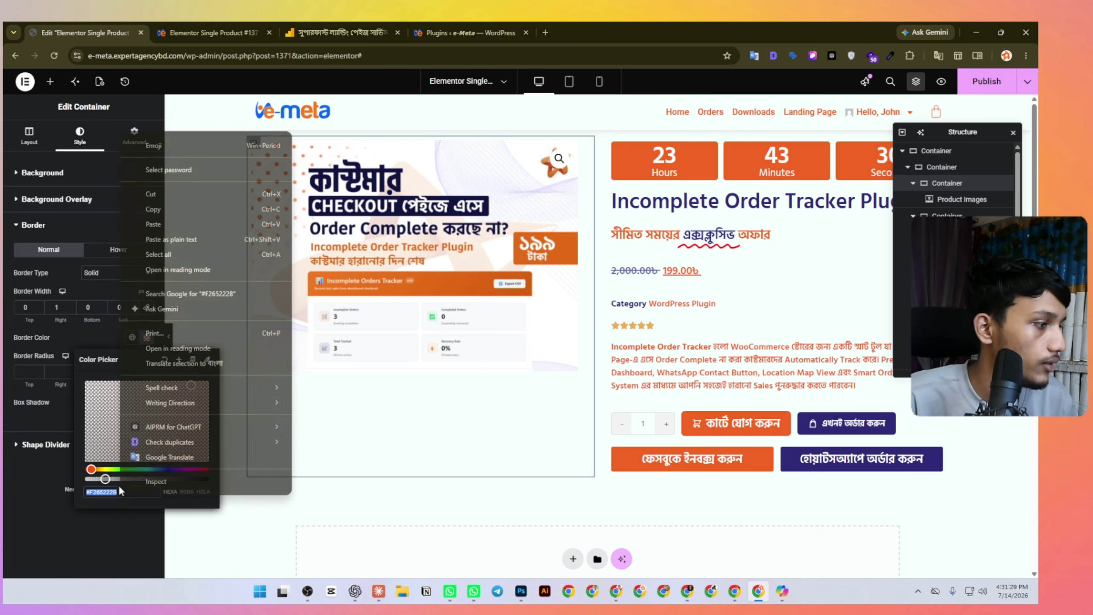
{"action": "left_click", "coordinate": [157, 215]}
Publish the template, check the vertical divider on the product preview page, and return to the template editor.
{"action": "left_click", "coordinate": [990, 82]}
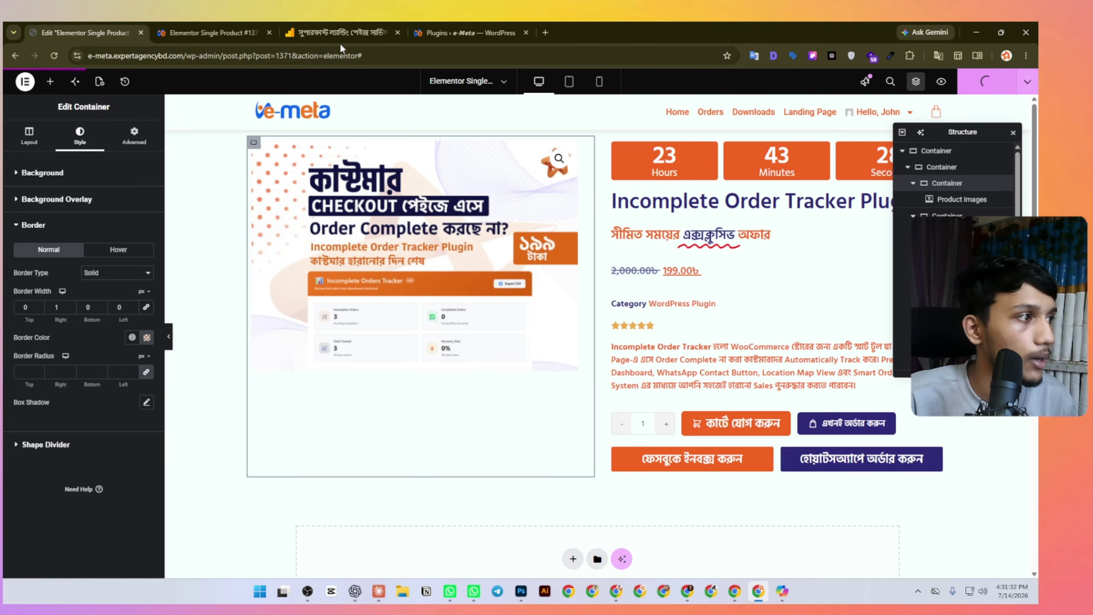
{"action": "left_click", "coordinate": [212, 26]}
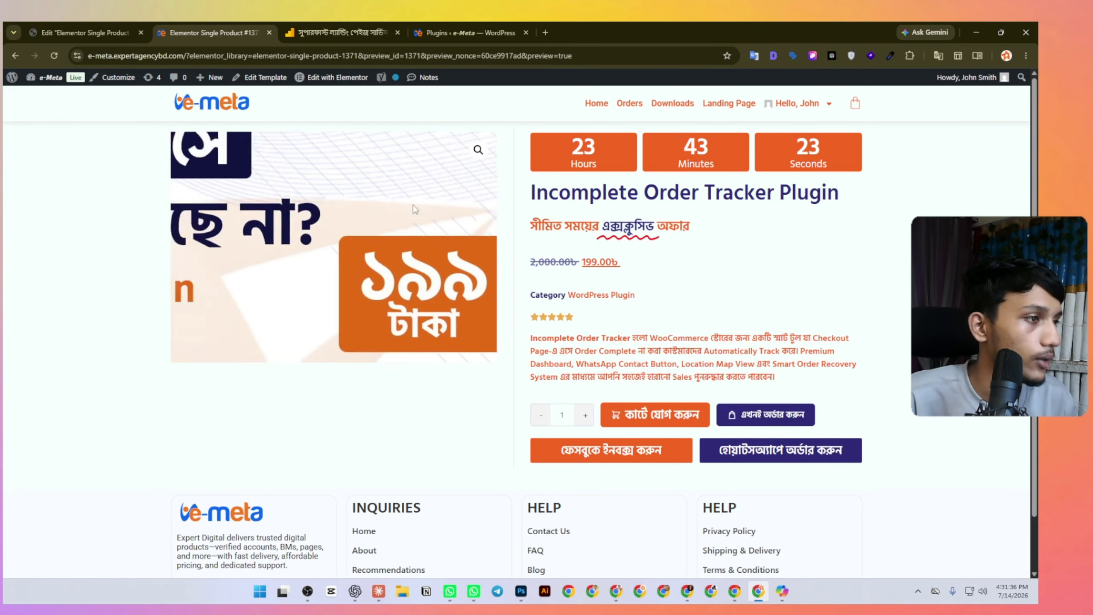
{"action": "left_click", "coordinate": [377, 27]}
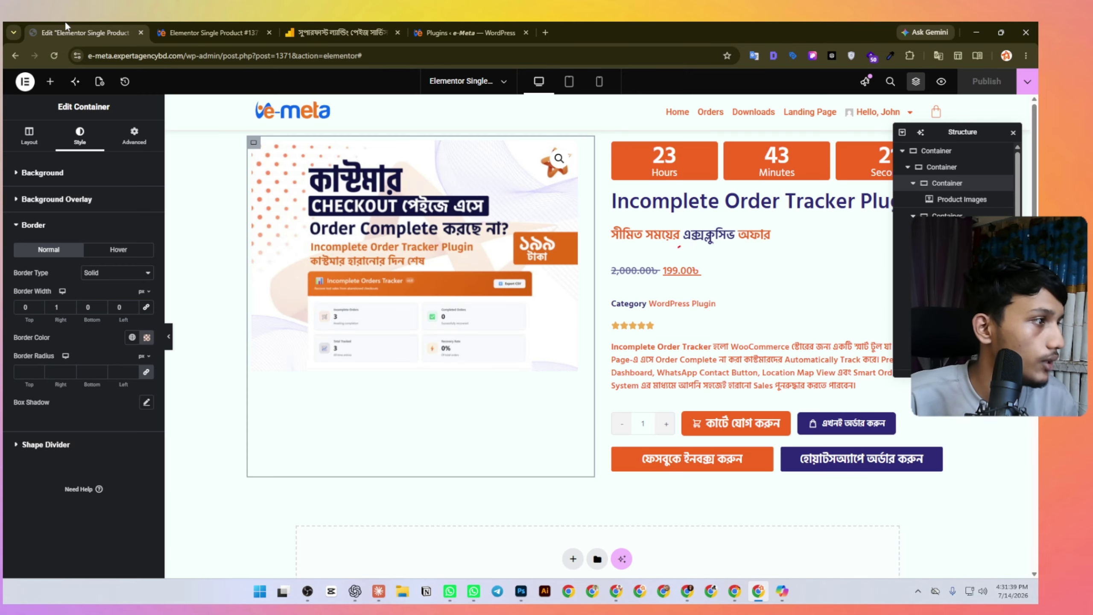
{"action": "left_click", "coordinate": [81, 32]}
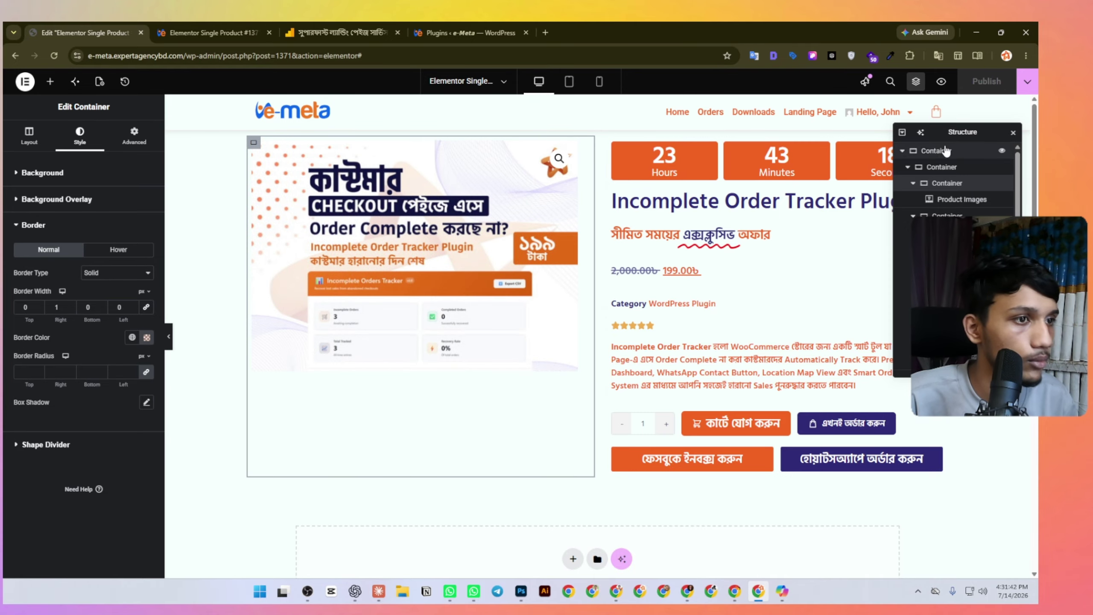
Give the container wrapping both product columns a solid 1 px border in the same translucent orange with a 6 px radius on all corners.
{"action": "left_click", "coordinate": [942, 167]}
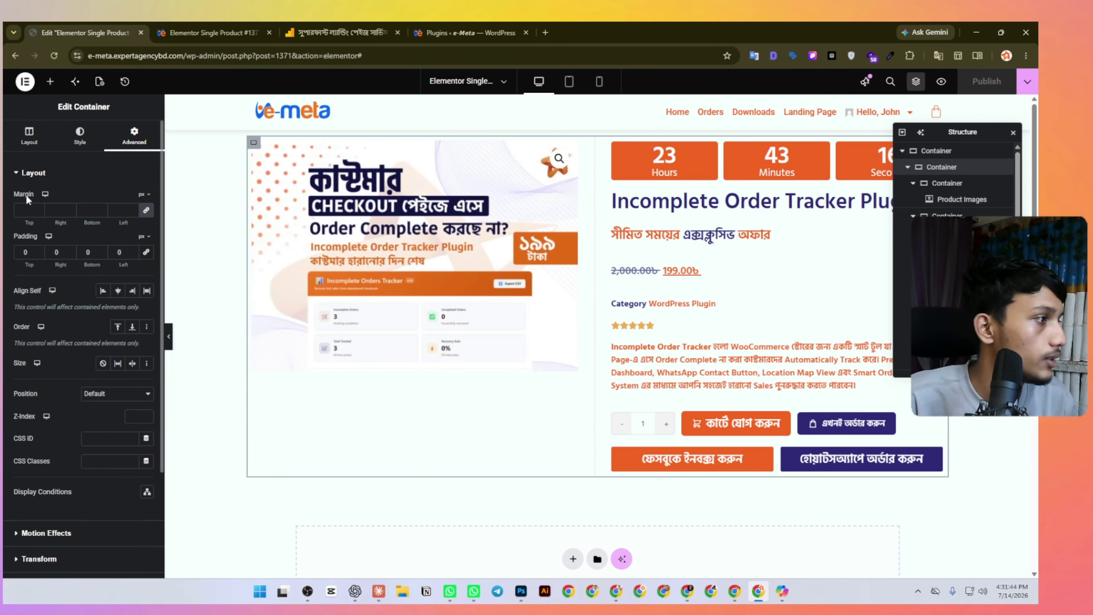
{"action": "left_click", "coordinate": [80, 134]}
{"action": "left_click", "coordinate": [34, 289]}
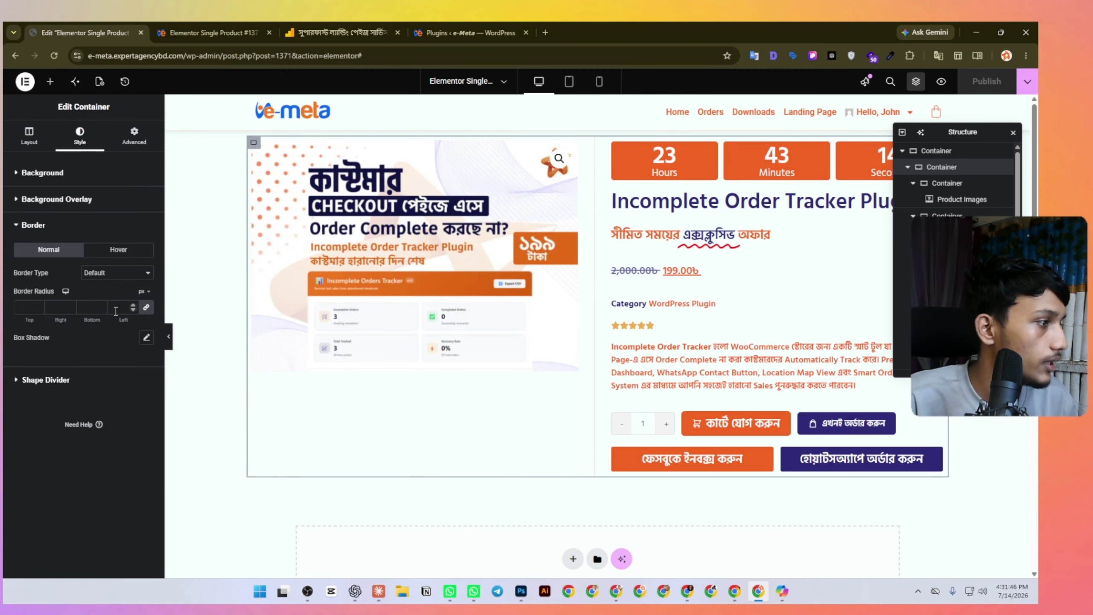
{"action": "left_click", "coordinate": [116, 273]}
{"action": "left_click", "coordinate": [99, 301]}
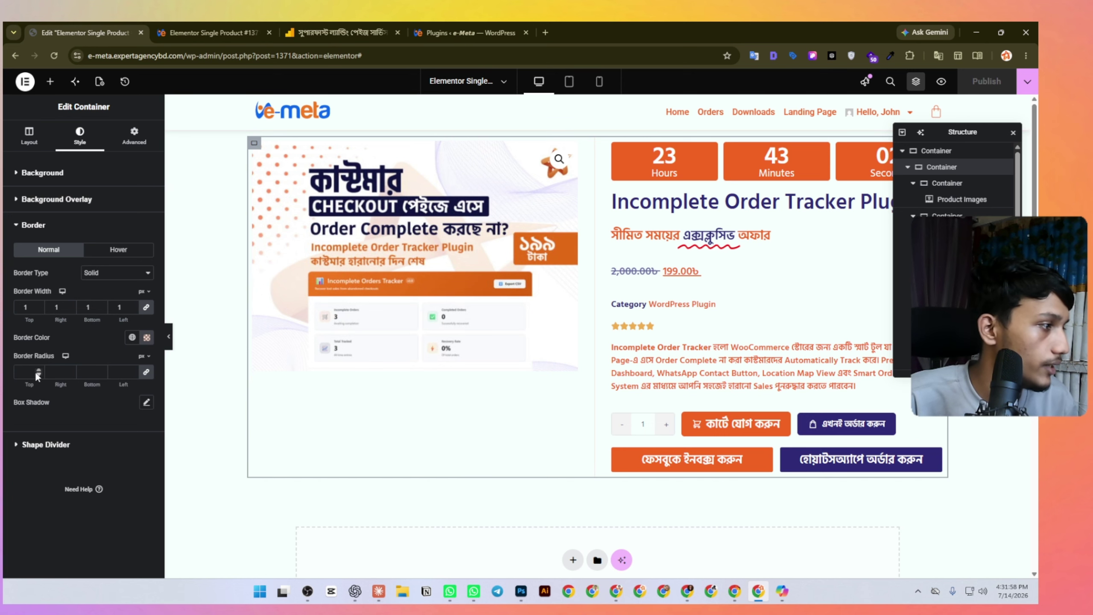
{"action": "type", "text": "6"}
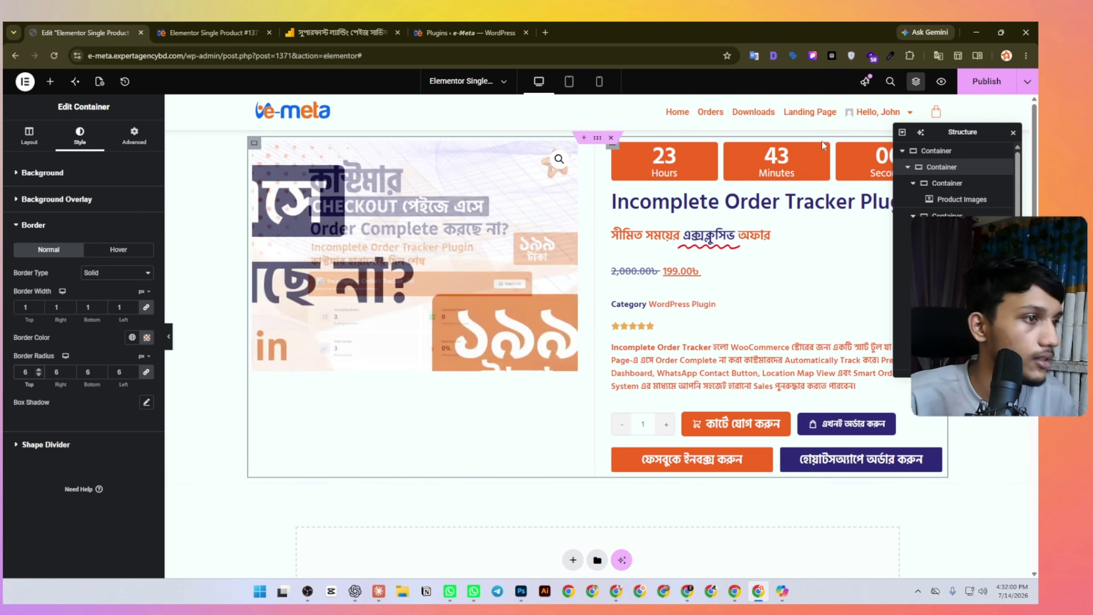
Publish the template, check the rounded outer border on the product preview page, and return to the editor.
{"action": "left_click", "coordinate": [987, 82]}
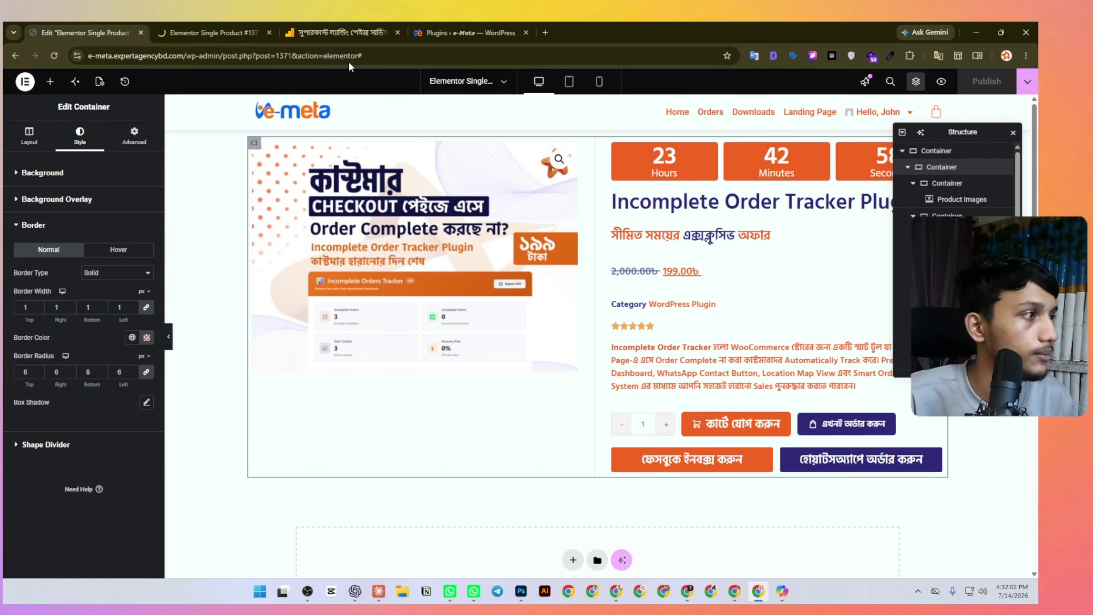
{"action": "left_click", "coordinate": [211, 32]}
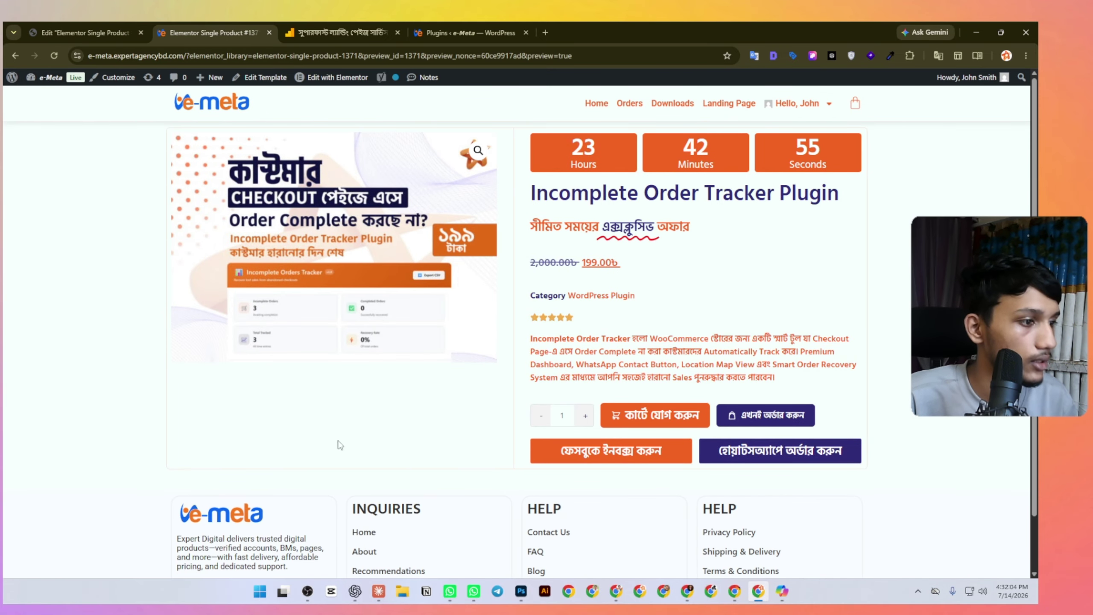
{"action": "left_click", "coordinate": [107, 32]}
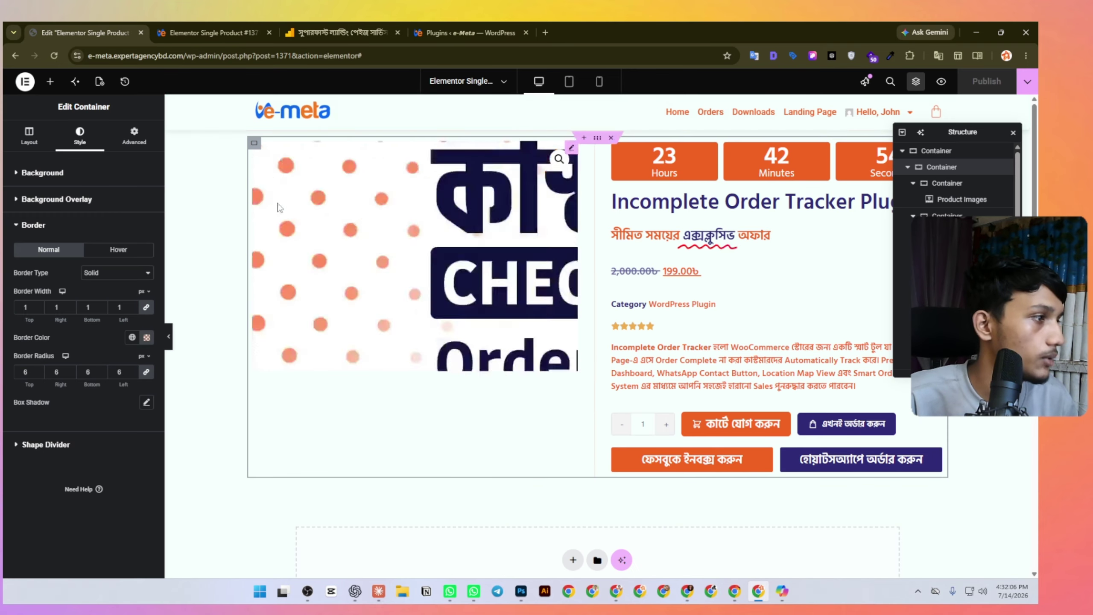
Add an outline box shadow with 10 px blur to the outer product container, coloured rgba(0, 0, 0, 0.15).
{"action": "left_click", "coordinate": [146, 402]}
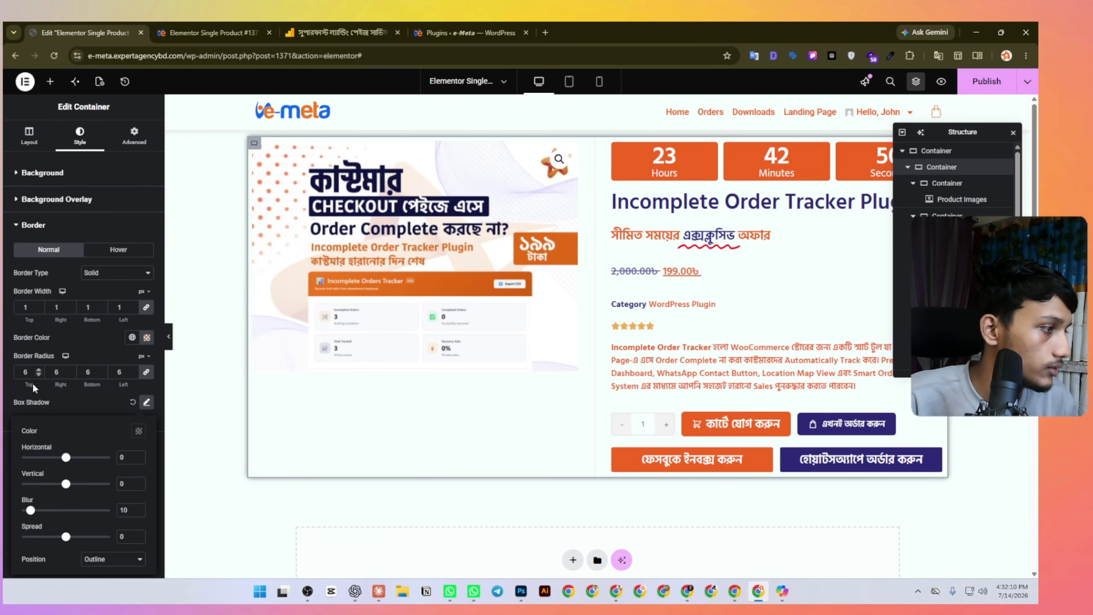
{"action": "left_click", "coordinate": [137, 435]}
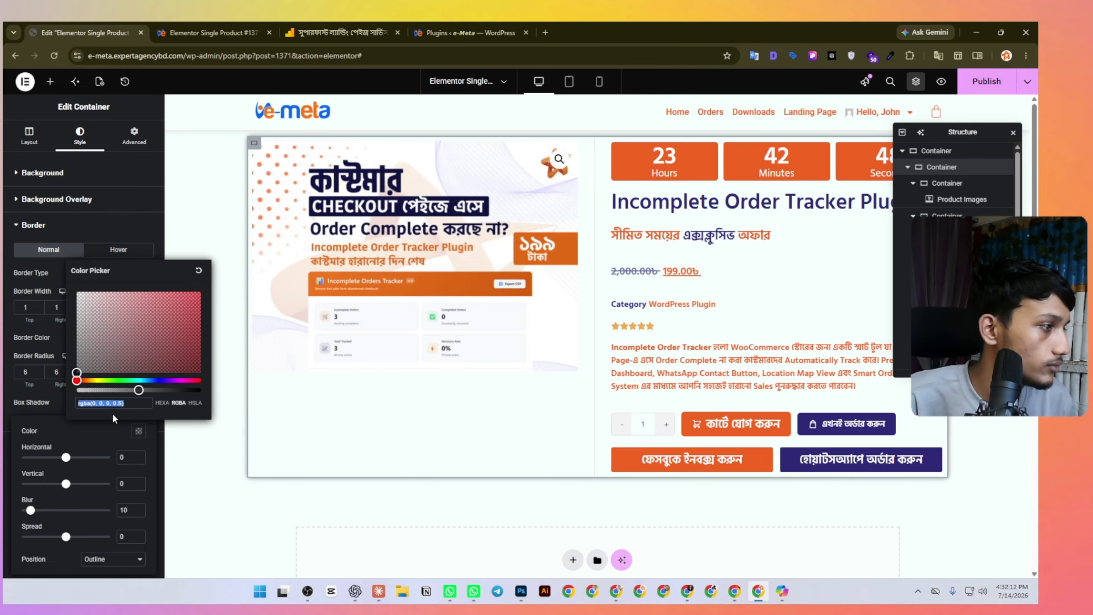
{"action": "left_click", "coordinate": [103, 448]}
{"action": "left_click", "coordinate": [139, 431]}
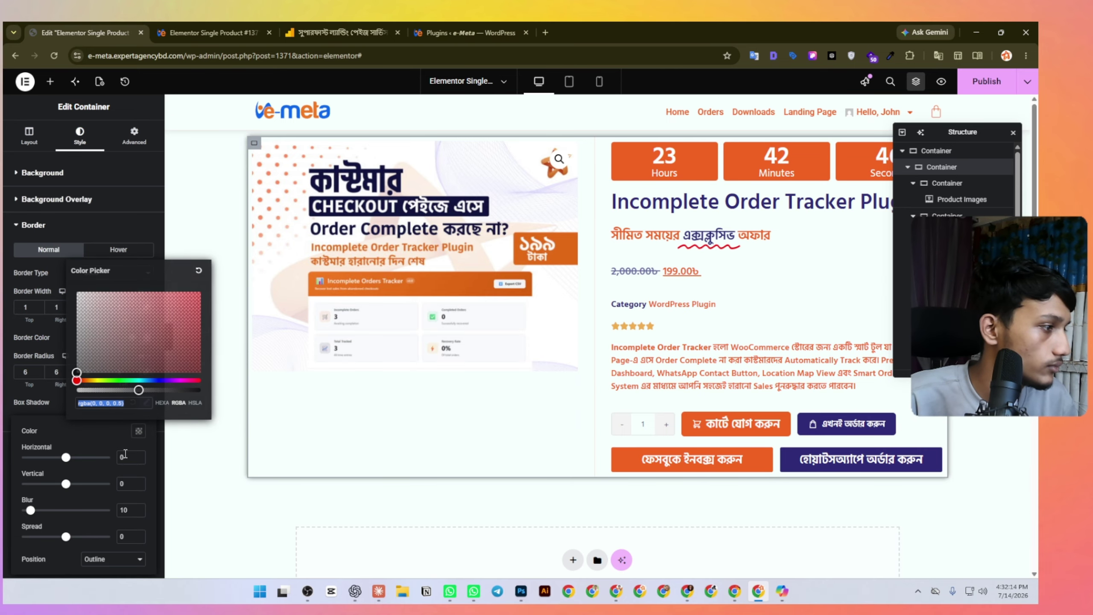
{"action": "right_click", "coordinate": [108, 404]}
{"action": "left_click", "coordinate": [81, 432]}
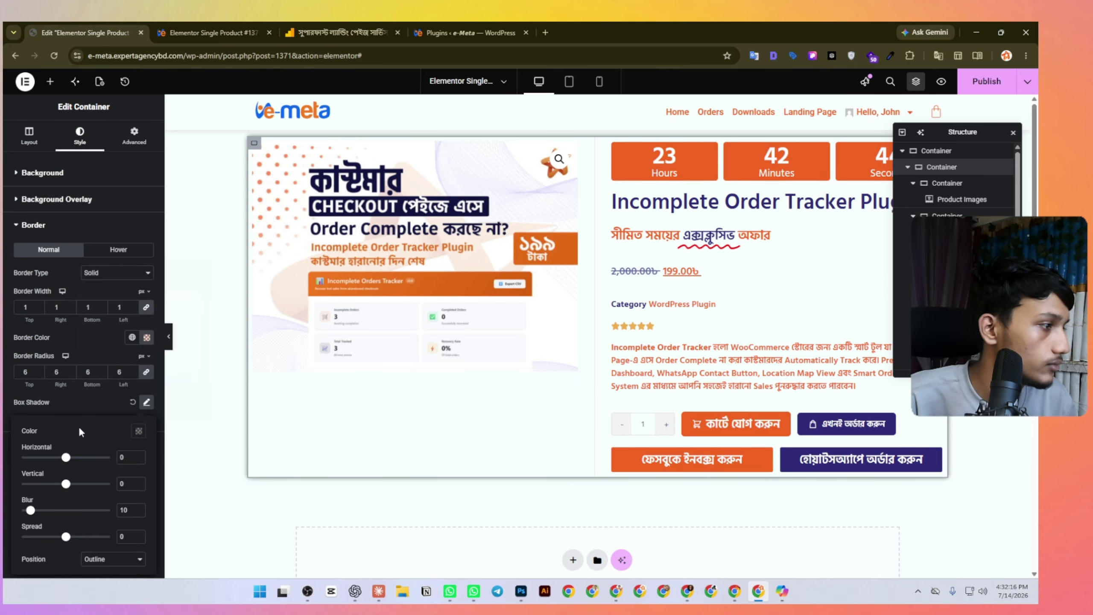
{"action": "left_click", "coordinate": [137, 431]}
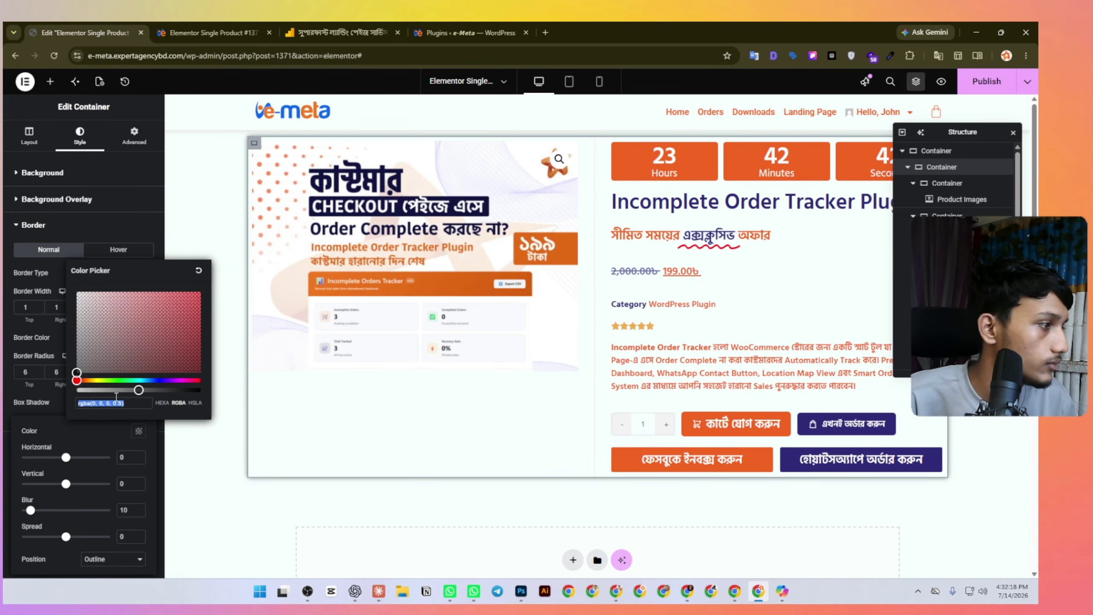
{"action": "left_click_drag", "start_coordinate": [131, 390], "coordinate": [94, 390]}
Publish the template, check the new box shadow on the product preview page, and return to the editor.
{"action": "key", "text": "ctrl+s"}
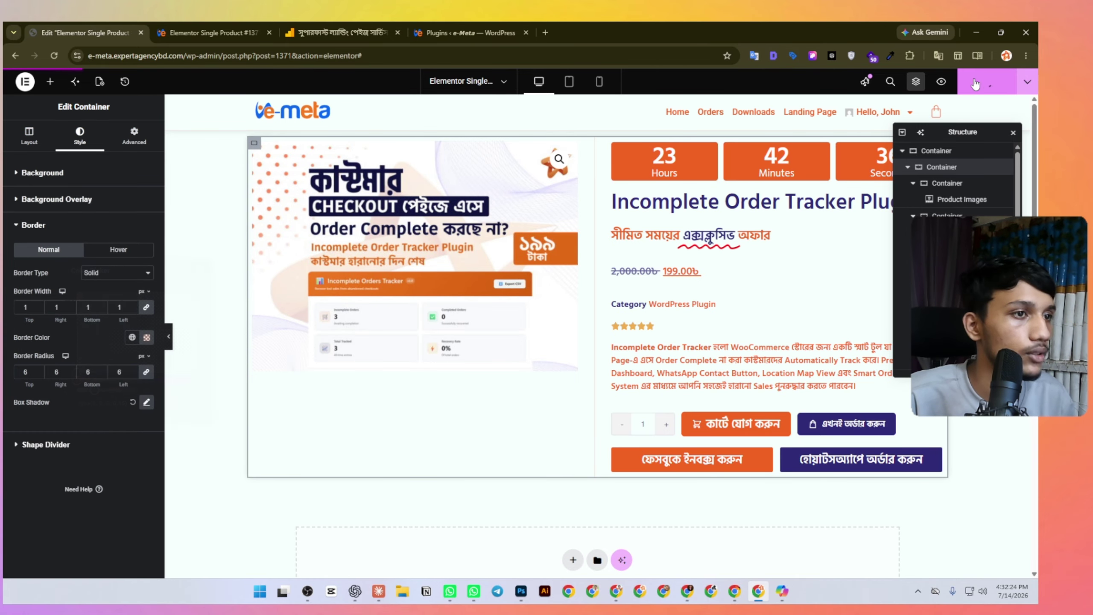
{"action": "left_click", "coordinate": [226, 37]}
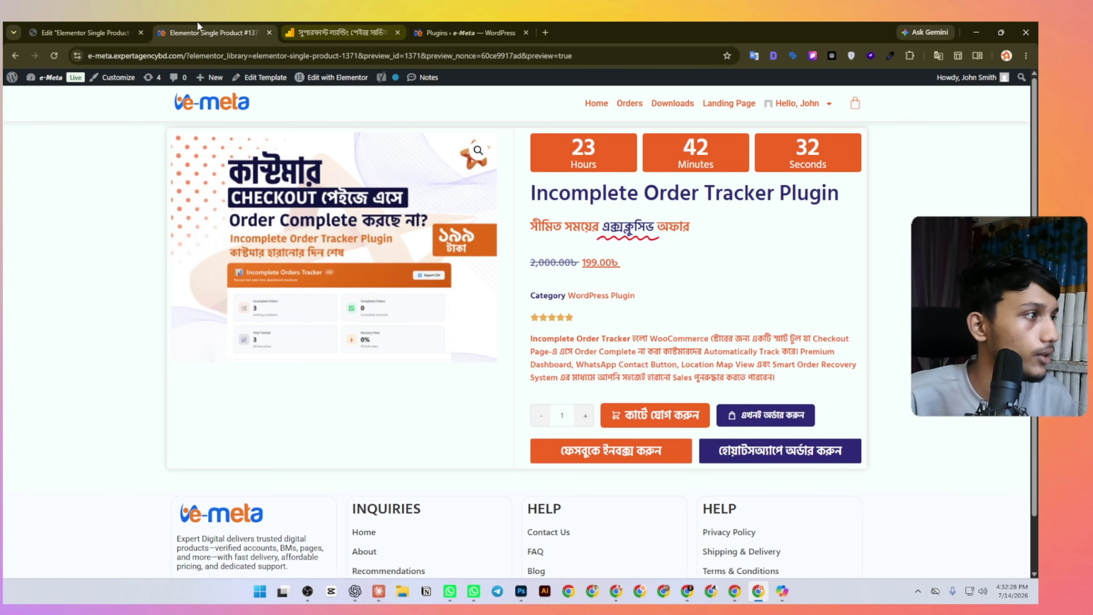
{"action": "left_click", "coordinate": [86, 33]}
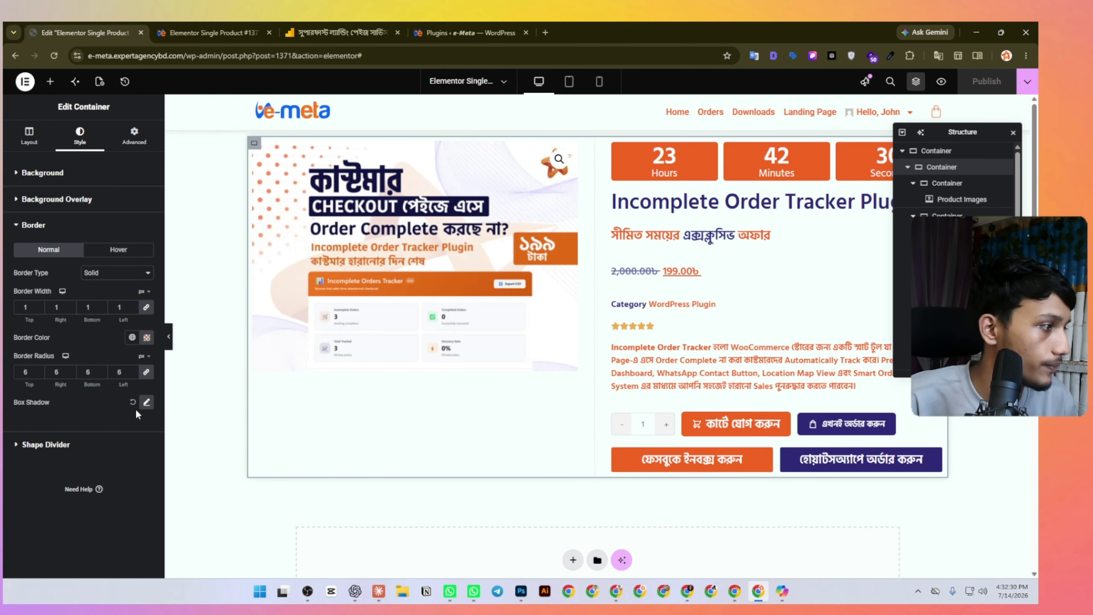
Soften the outer container's box shadow by setting its colour to rgba(0, 0, 0, 0.08).
{"action": "left_click", "coordinate": [147, 402]}
{"action": "left_click", "coordinate": [139, 431]}
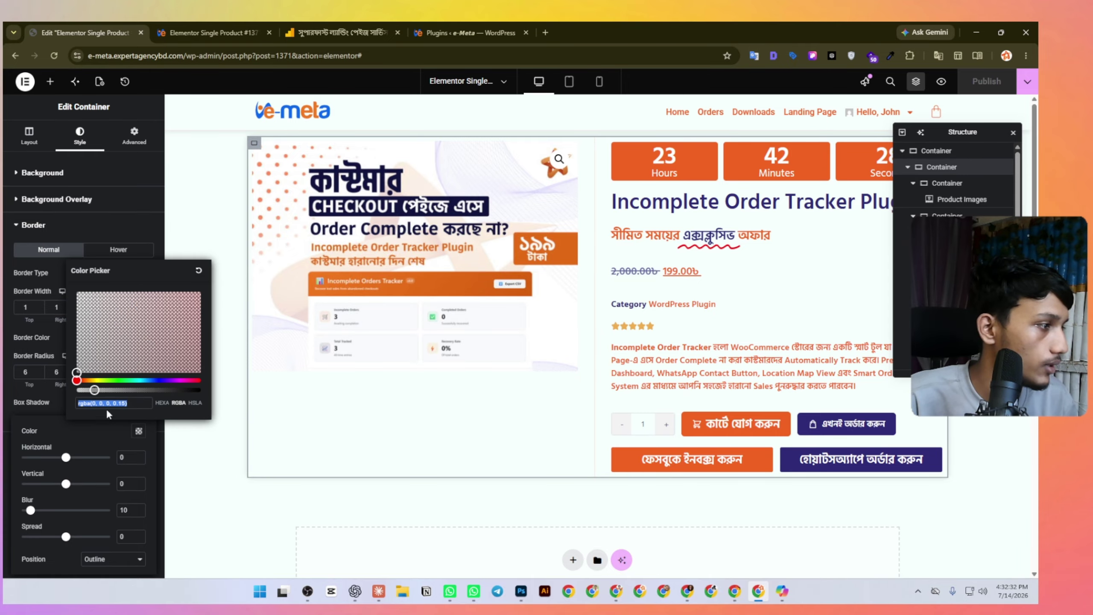
{"action": "left_click_drag", "start_coordinate": [94, 389], "coordinate": [88, 390]}
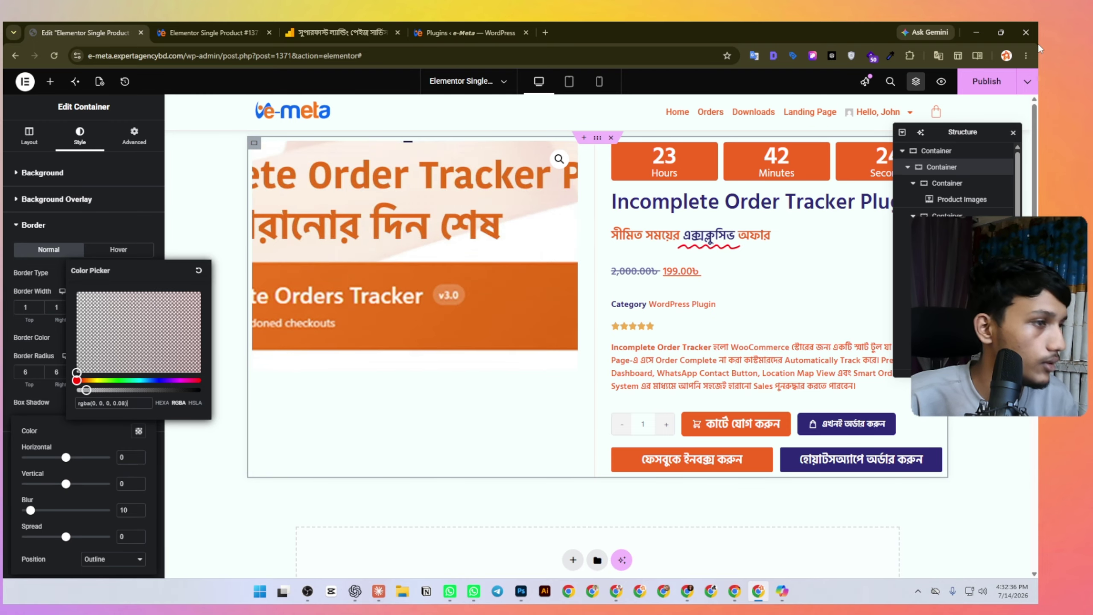
Publish the template, reload the product preview page to check the softer shadow, and return to the editor.
{"action": "left_click", "coordinate": [206, 33]}
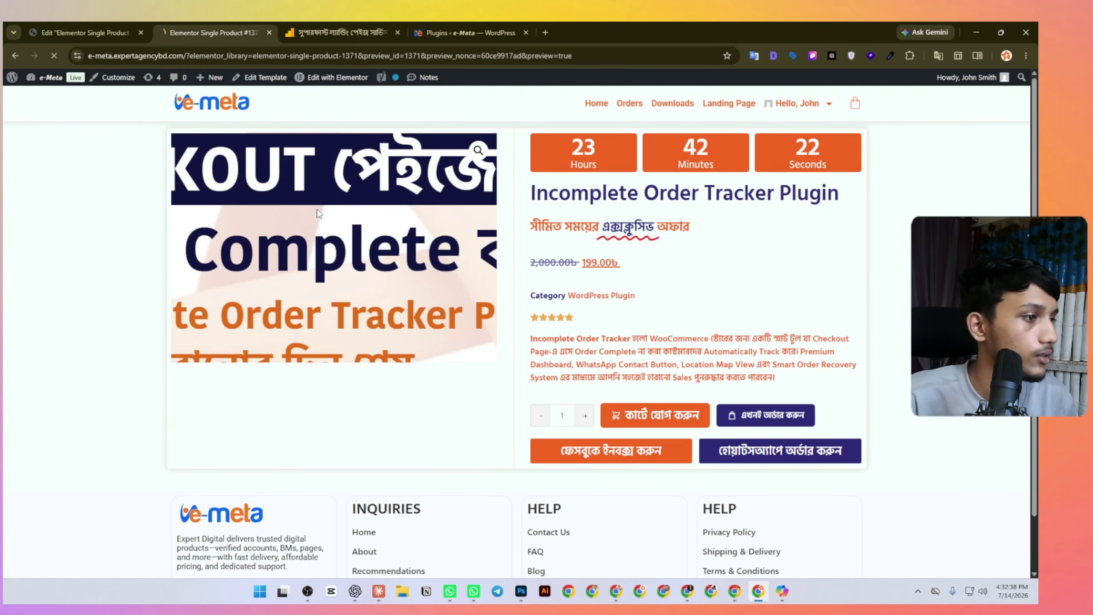
{"action": "key", "text": "F5"}
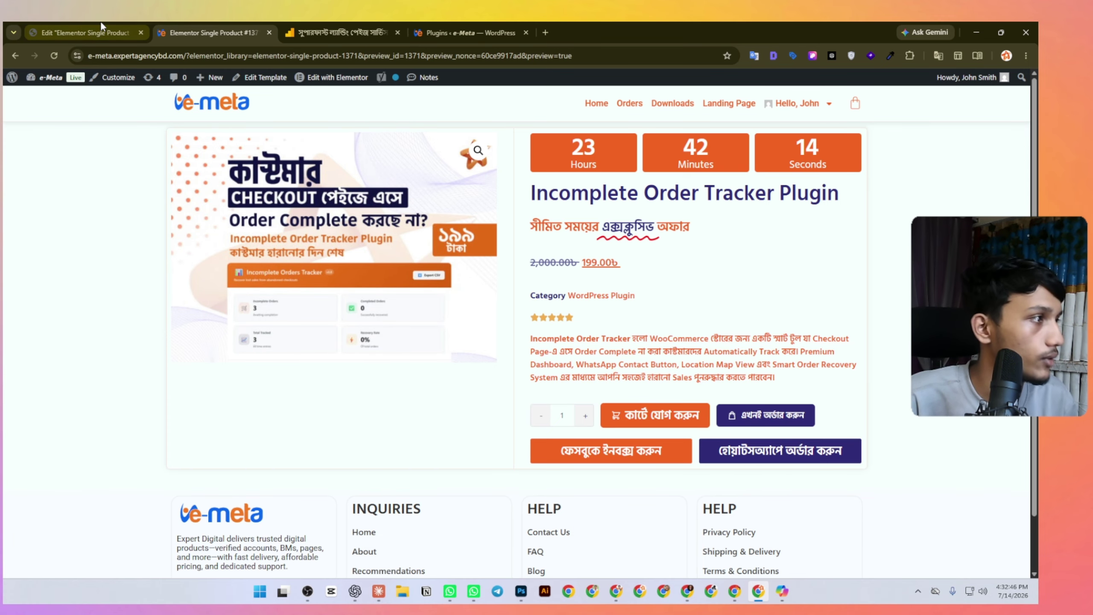
{"action": "left_click", "coordinate": [102, 24]}
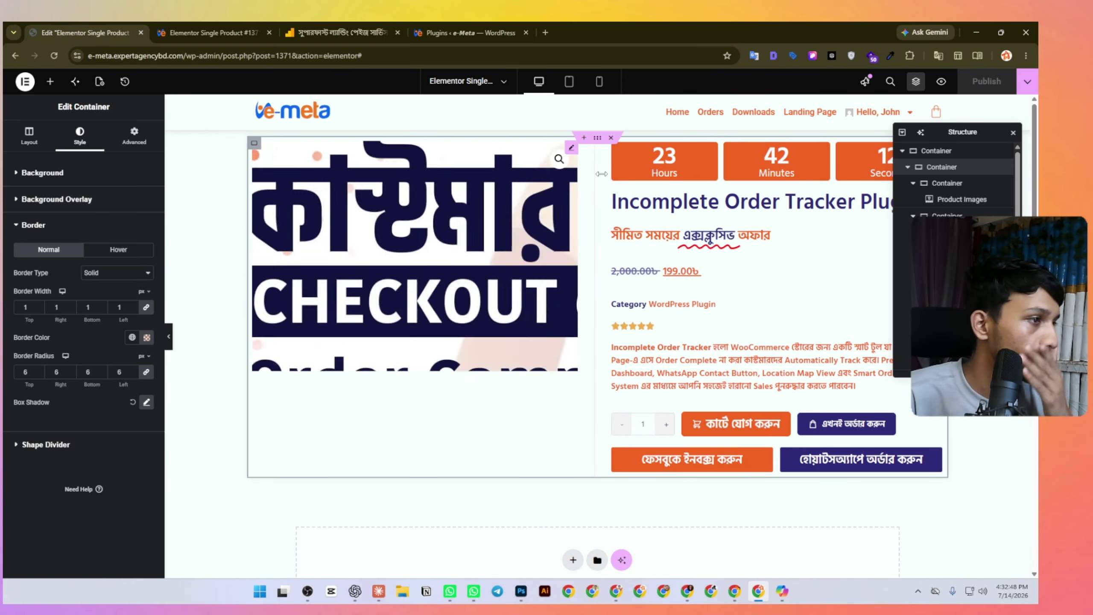
Set the padding of the container holding the product details to 22 px on all sides.
{"action": "left_click", "coordinate": [614, 147]}
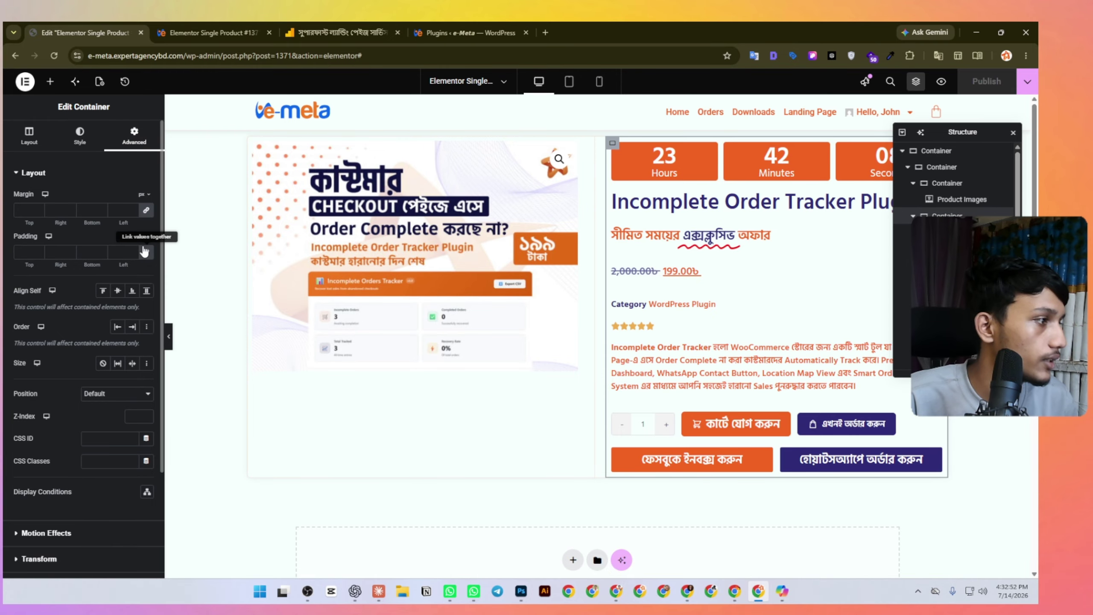
{"action": "left_click", "coordinate": [147, 254]}
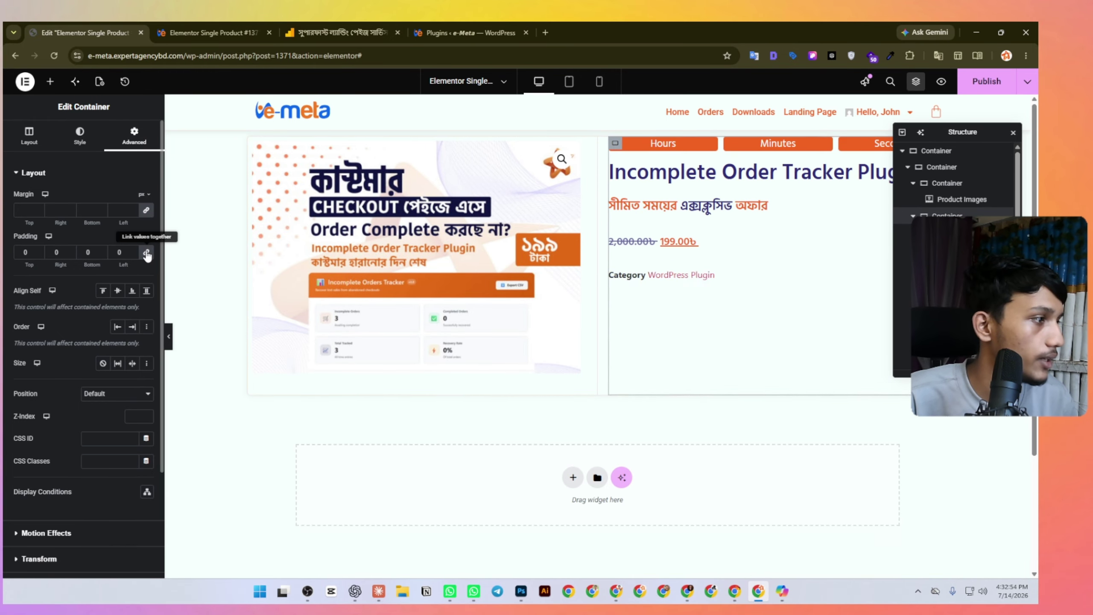
{"action": "left_click", "coordinate": [132, 251]}
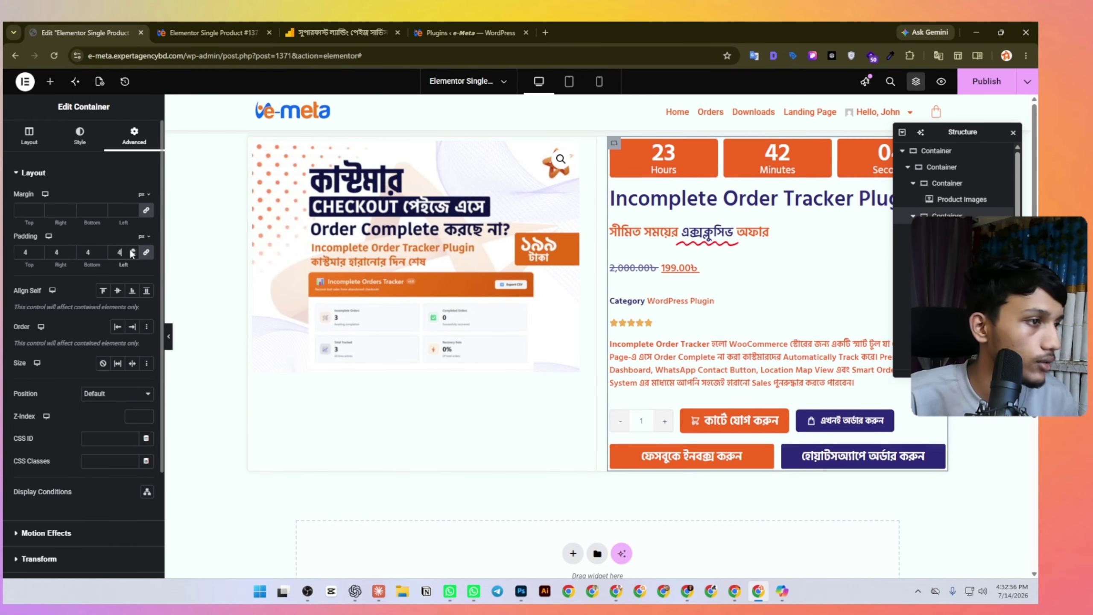
{"action": "left_click", "coordinate": [132, 251]}
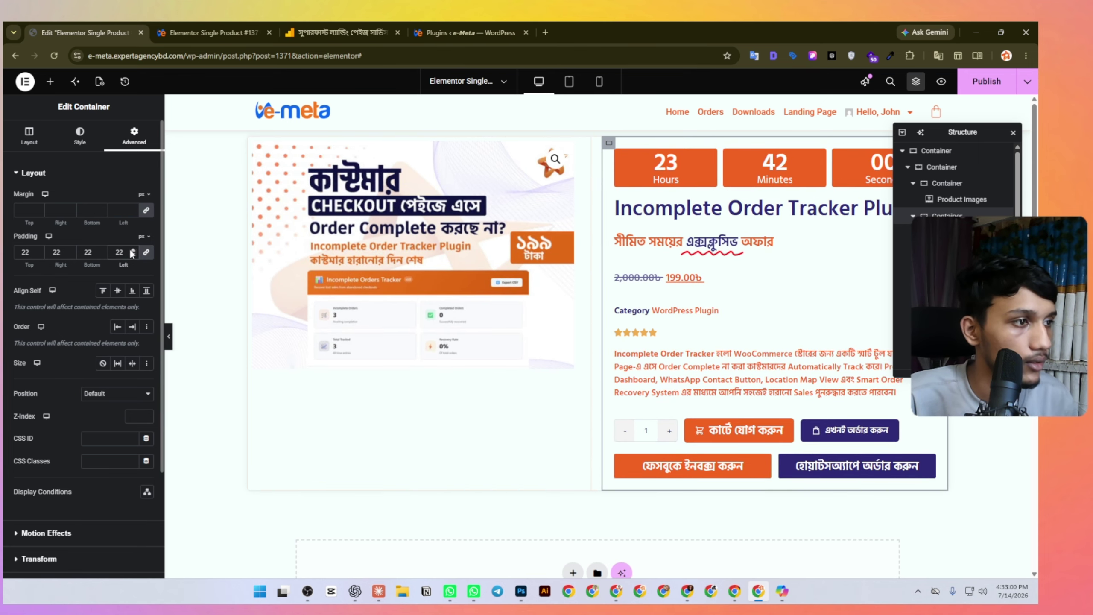
Publish the template, reload the product preview page to check the new padding, and return to the editor.
{"action": "key", "text": "ctrl+s"}
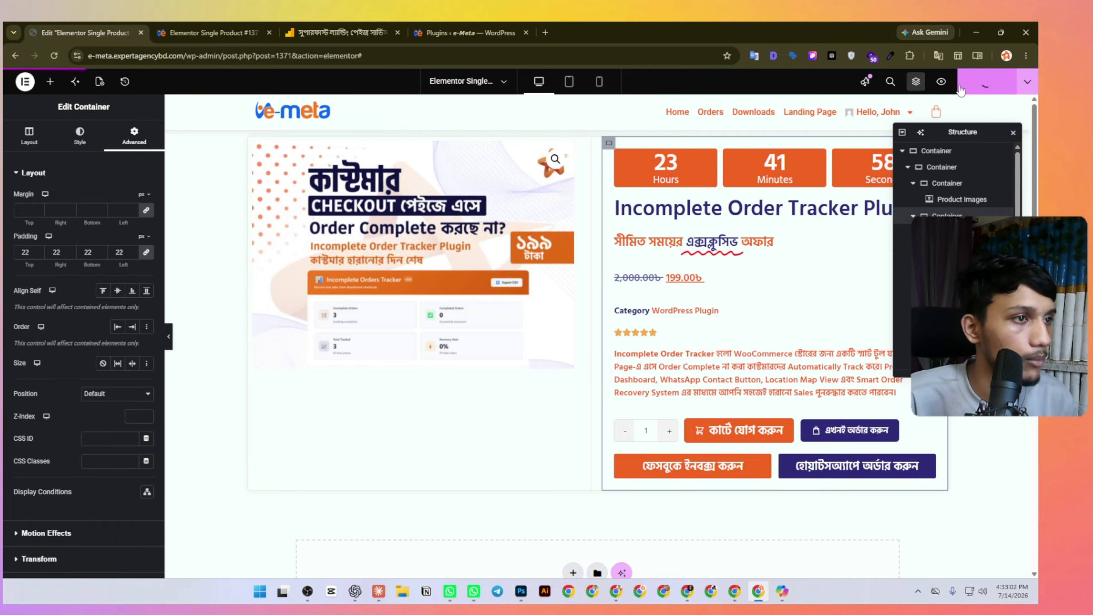
{"action": "key", "text": "ctrl+Tab"}
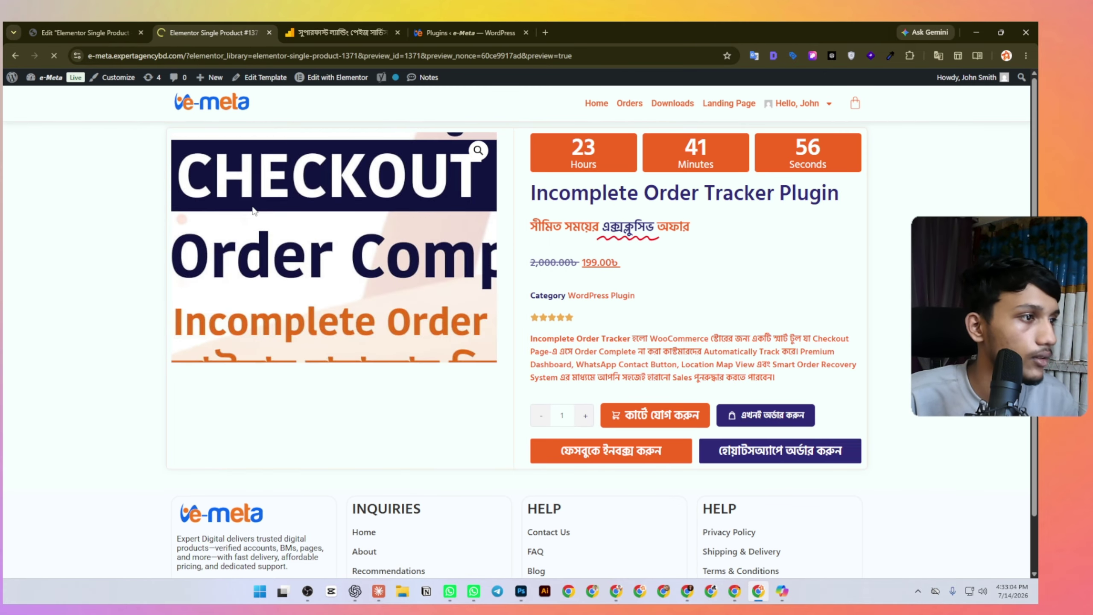
{"action": "key", "text": "F5"}
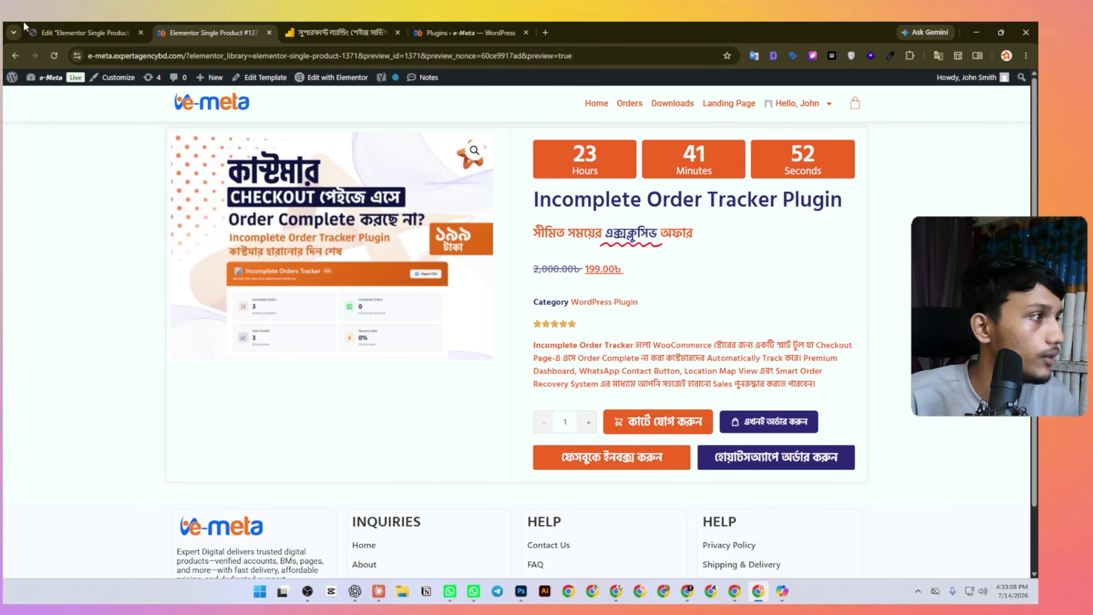
{"action": "left_click", "coordinate": [91, 27]}
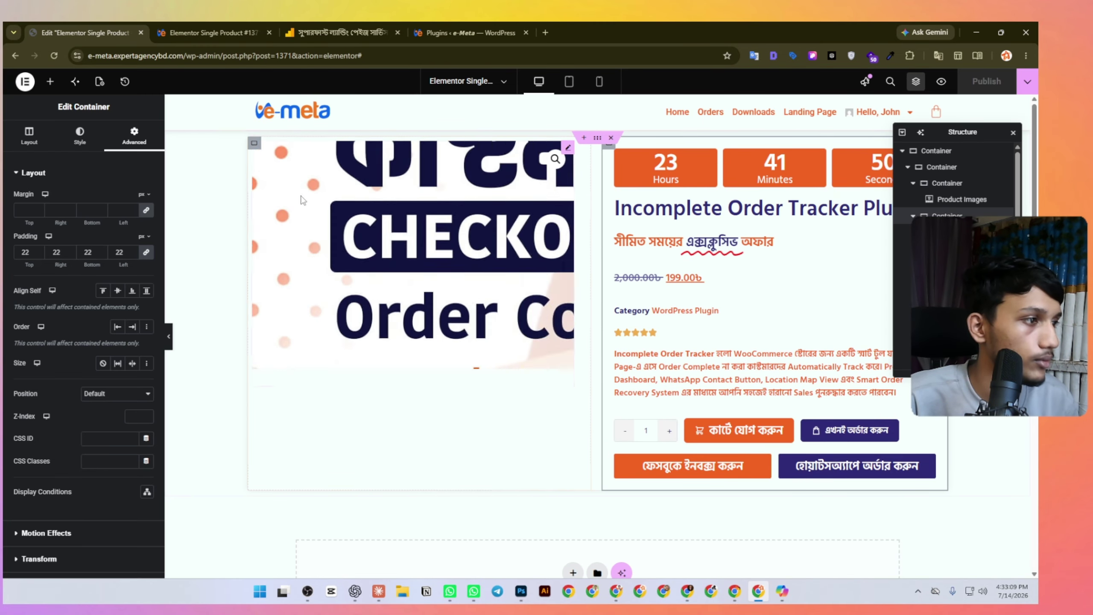
Unlink the product details container's padding values and set only its left padding to 12 px.
{"action": "left_click", "coordinate": [148, 252]}
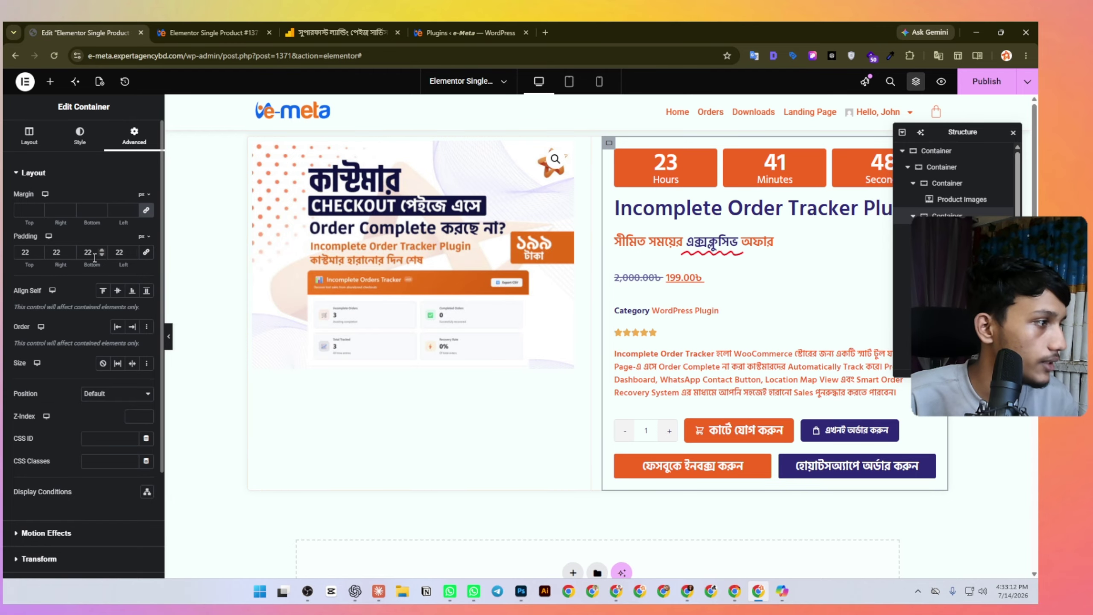
{"action": "left_click", "coordinate": [133, 255]}
{"action": "left_click", "coordinate": [133, 255]}
{"action": "left_click", "coordinate": [133, 255]}
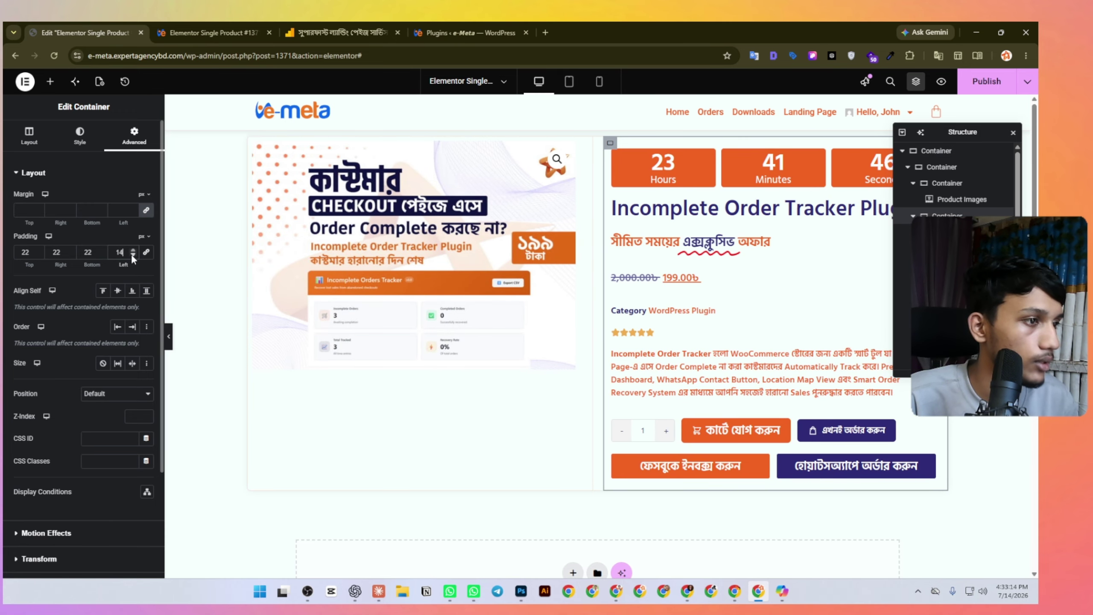
{"action": "left_click", "coordinate": [132, 255]}
Reload the product preview page, compare its details column spacing with the demo product page, and return to the editor.
{"action": "left_click", "coordinate": [211, 32]}
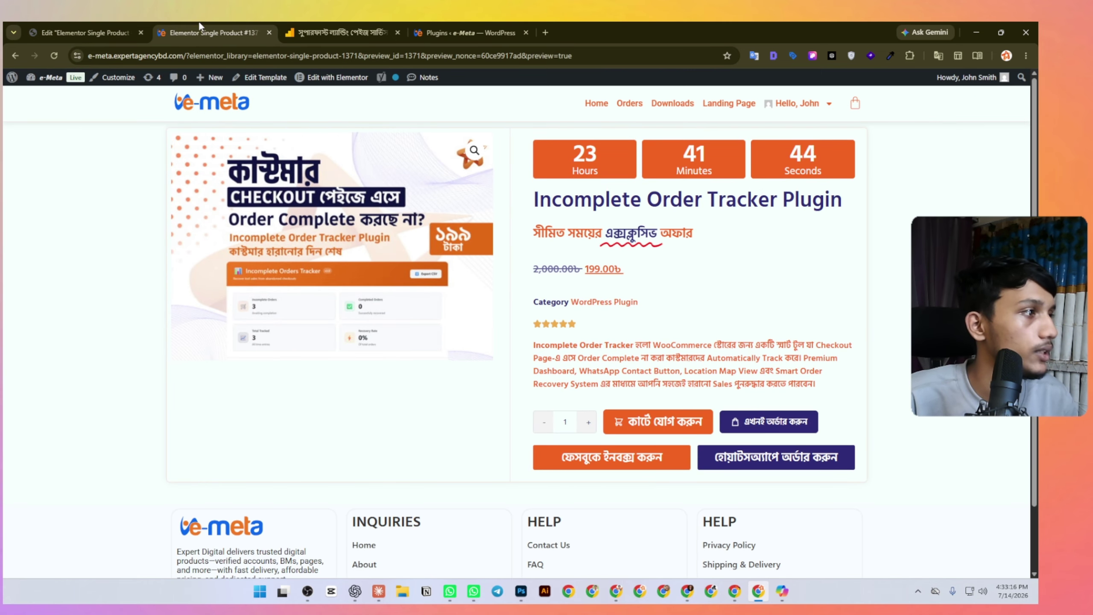
{"action": "key", "text": "F5"}
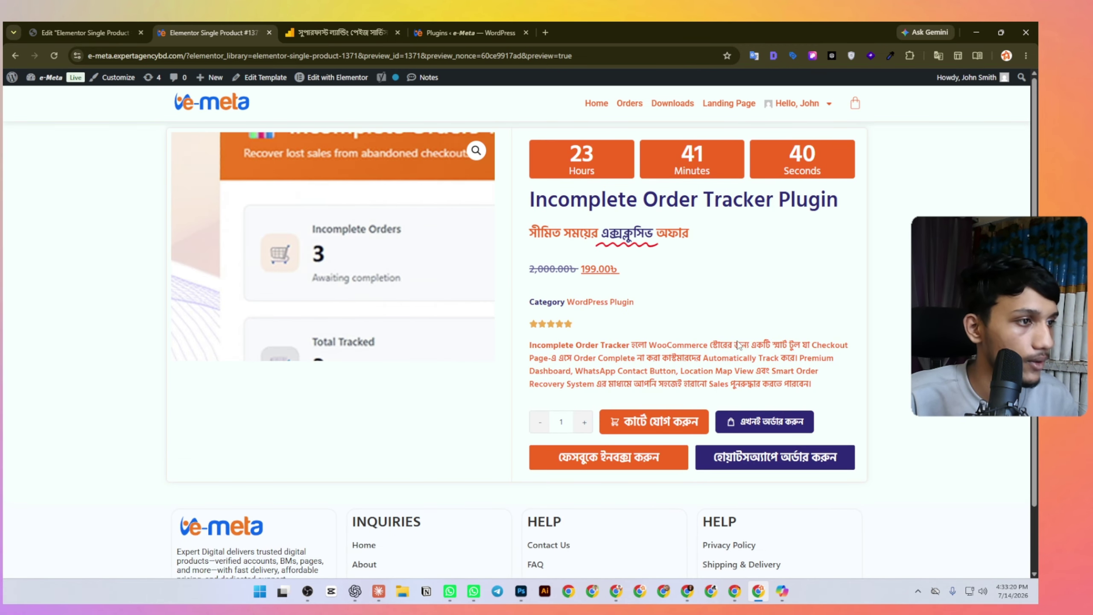
{"action": "left_click", "coordinate": [361, 27]}
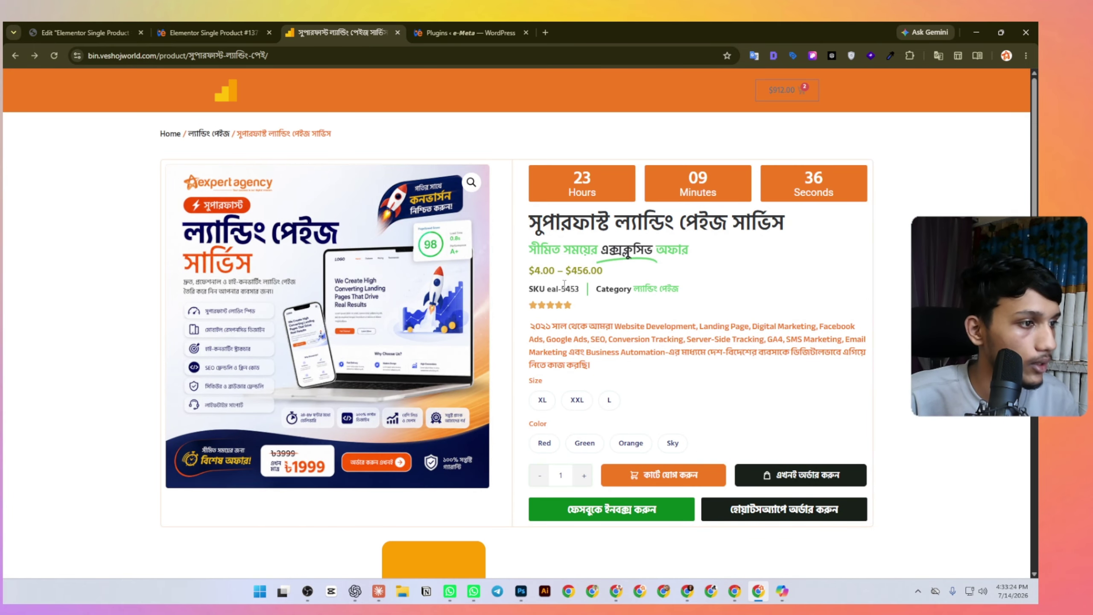
{"action": "left_click", "coordinate": [191, 32]}
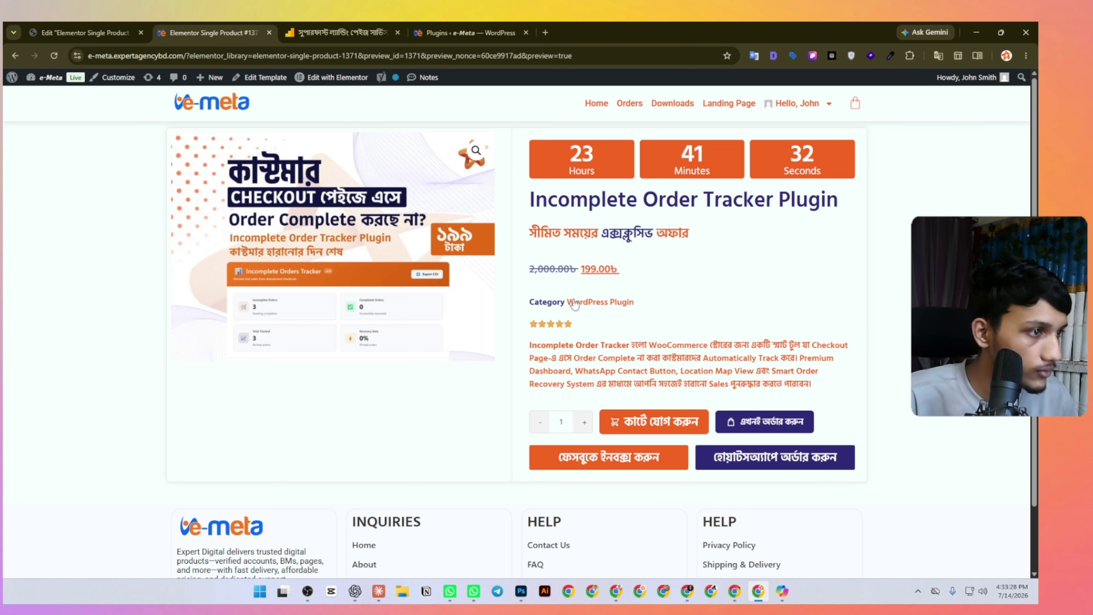
{"action": "left_click", "coordinate": [86, 32]}
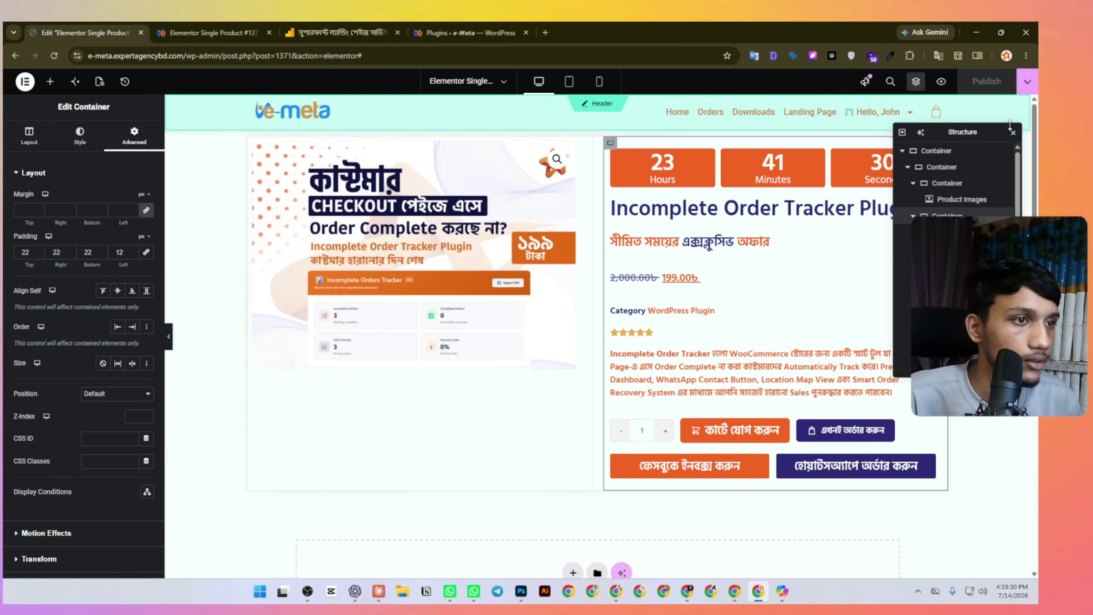
Hide the page structure overview and set the animated headline's top margin to -15 px, unlinked from the other sides.
{"action": "left_click", "coordinate": [916, 81]}
{"action": "left_click", "coordinate": [684, 243]}
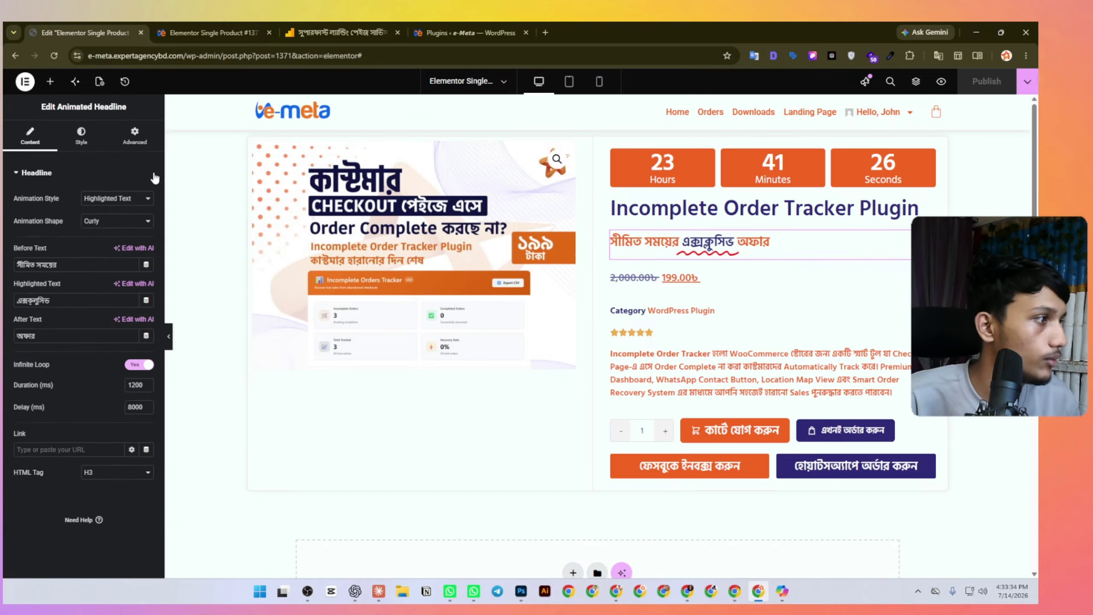
{"action": "left_click", "coordinate": [134, 135]}
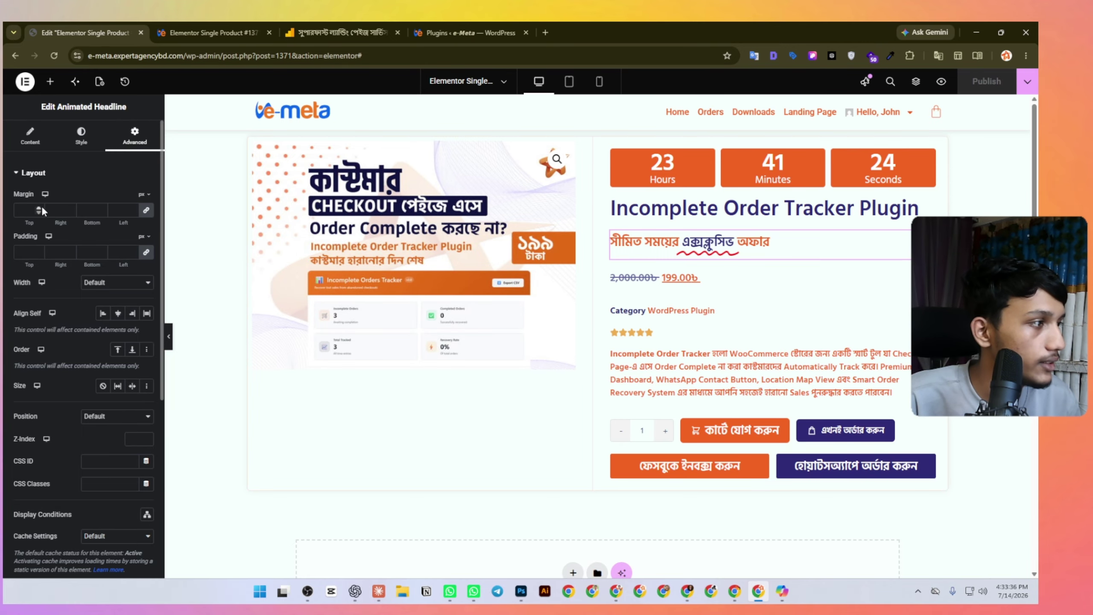
{"action": "left_click", "coordinate": [146, 210]}
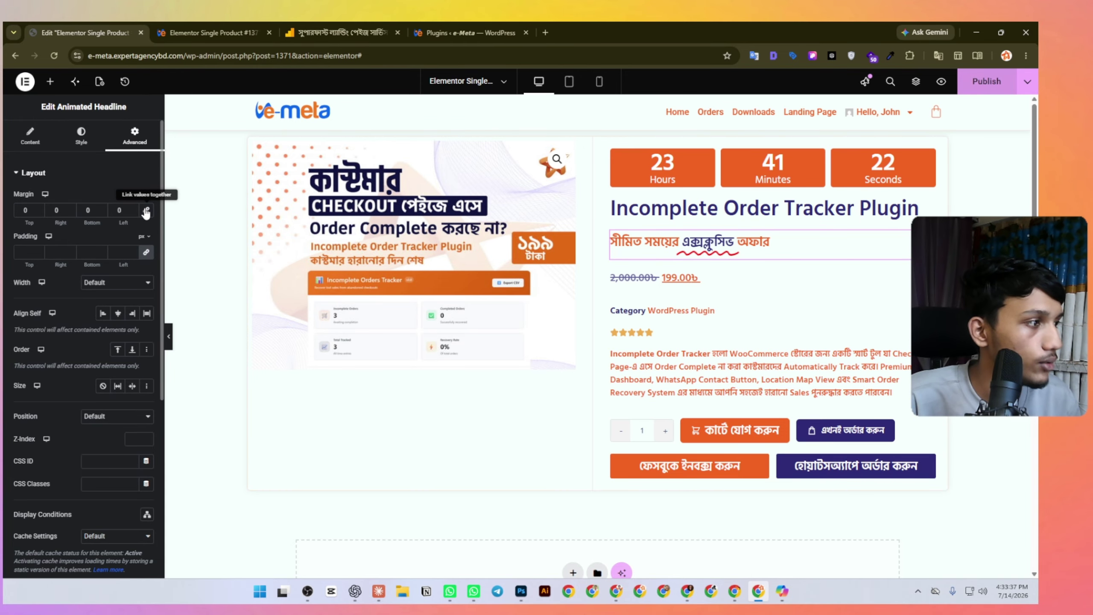
{"action": "left_click", "coordinate": [38, 211]}
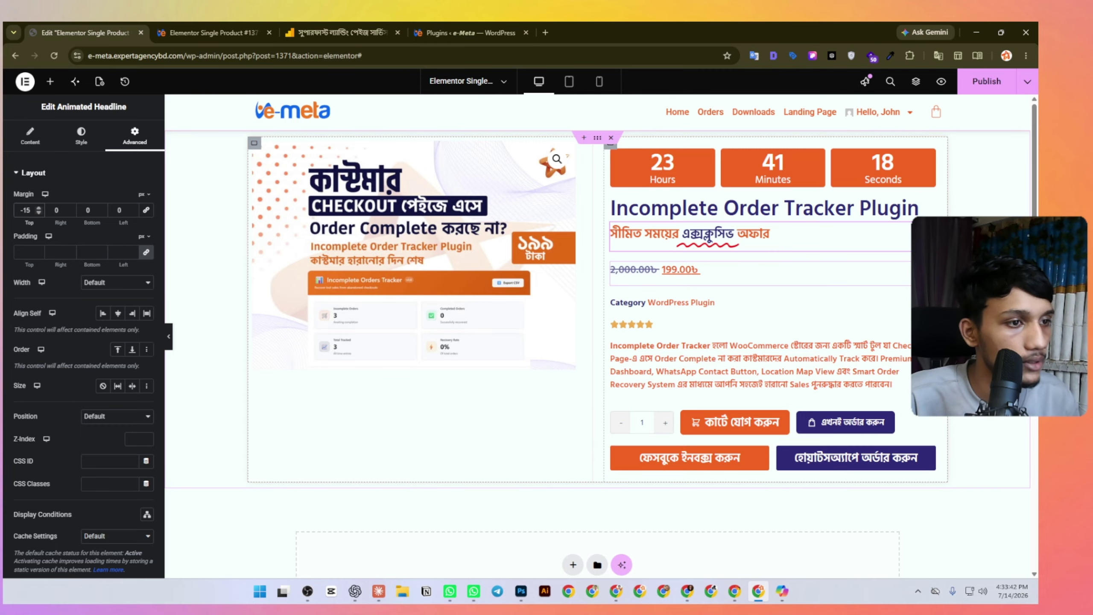
Set the product price widget's top margin to -22 px, unlinked from the other sides.
{"action": "left_click", "coordinate": [677, 270]}
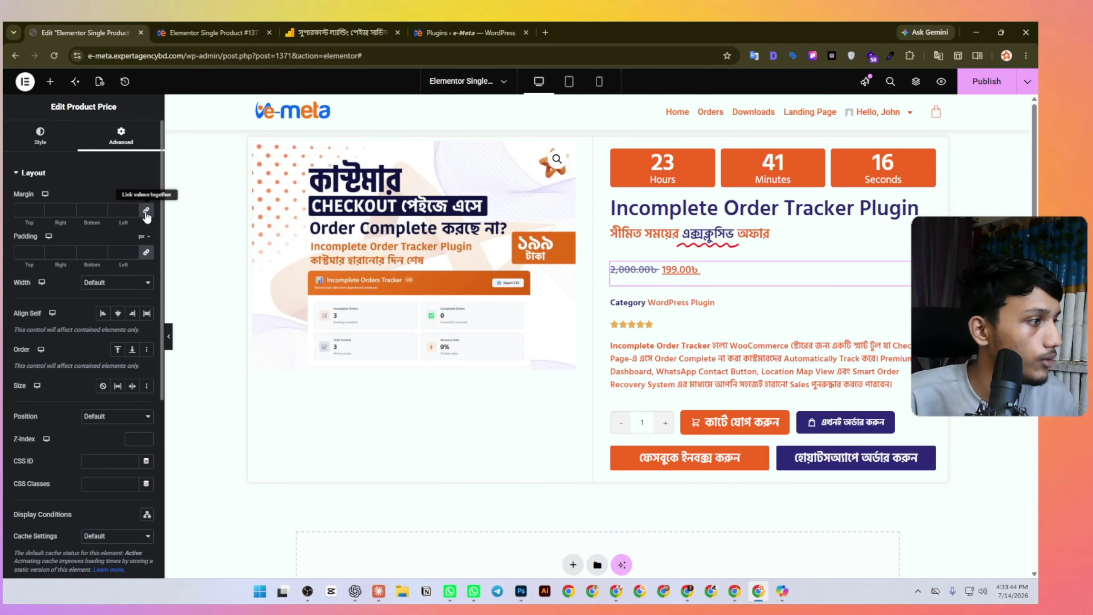
{"action": "left_click", "coordinate": [146, 211]}
{"action": "left_click", "coordinate": [39, 212]}
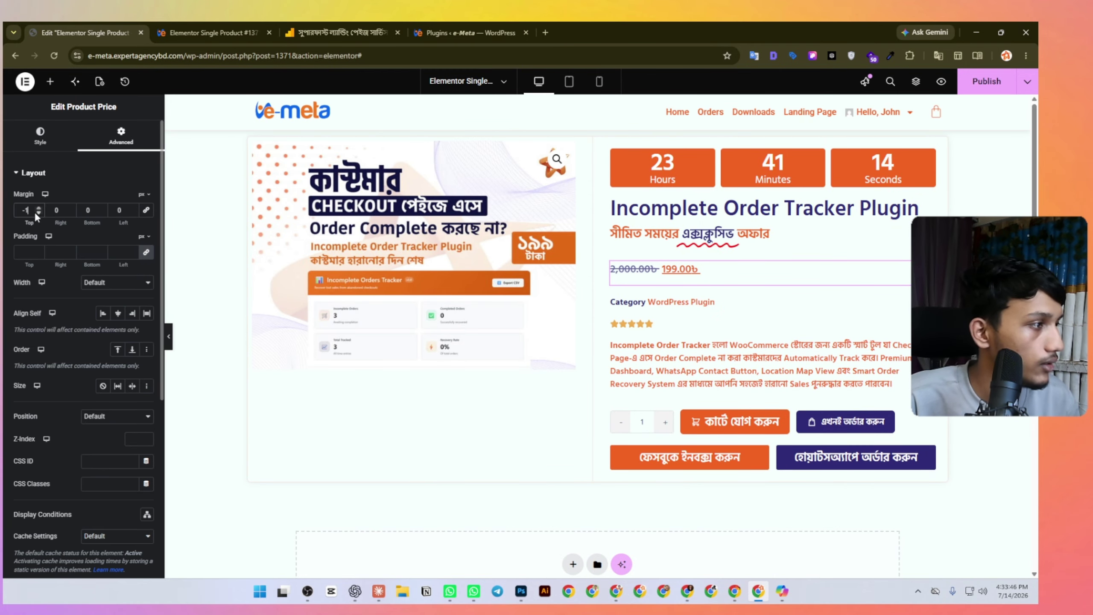
{"action": "left_click", "coordinate": [39, 212]}
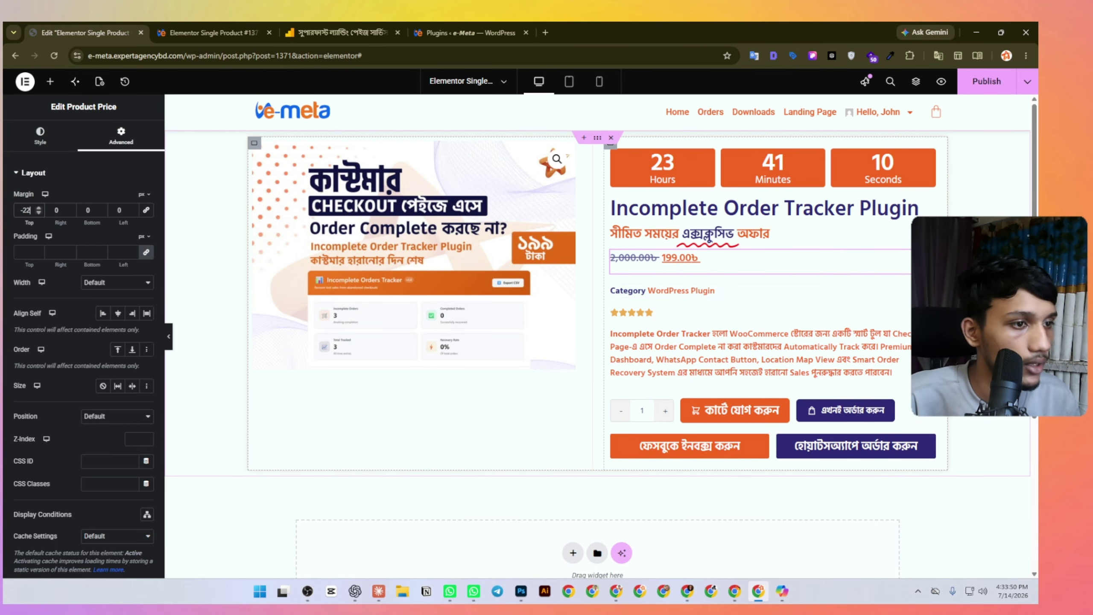
Set the top margin of the product meta widget showing the category to -25 px.
{"action": "left_click", "coordinate": [781, 295]}
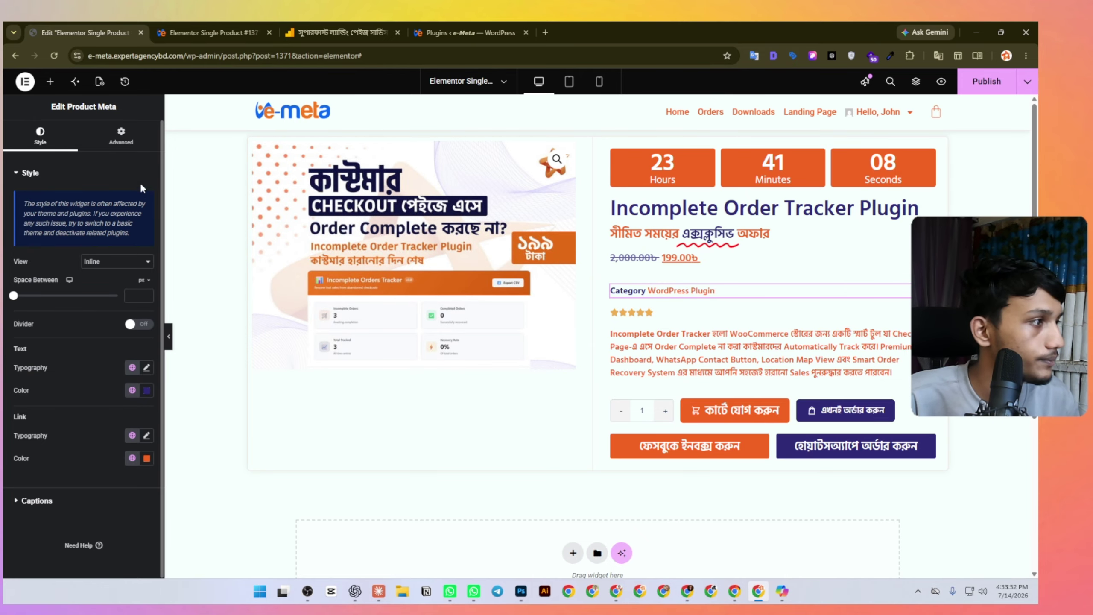
{"action": "left_click", "coordinate": [130, 152]}
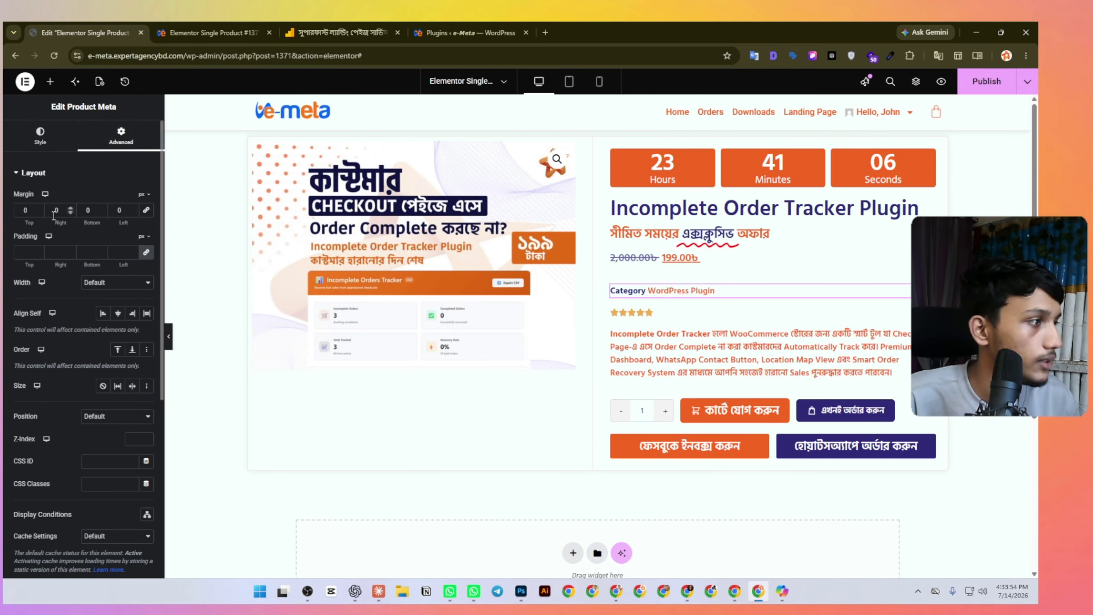
{"action": "left_click_drag", "start_coordinate": [39, 212], "coordinate": [37, 211]}
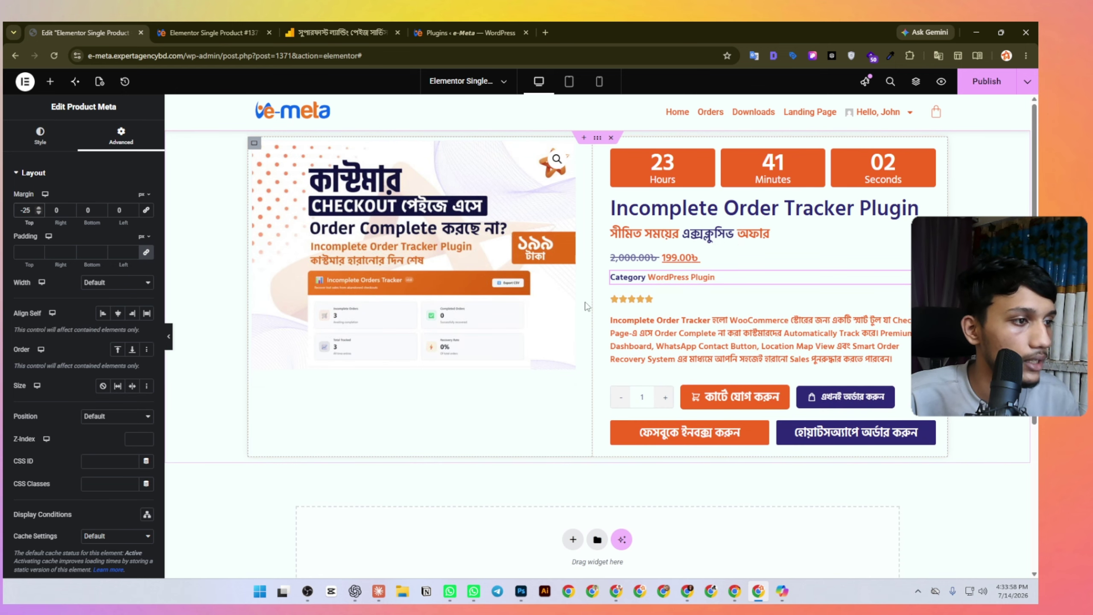
Pull the star rating widget closer to the category line with a negative top margin.
{"action": "left_click", "coordinate": [632, 298]}
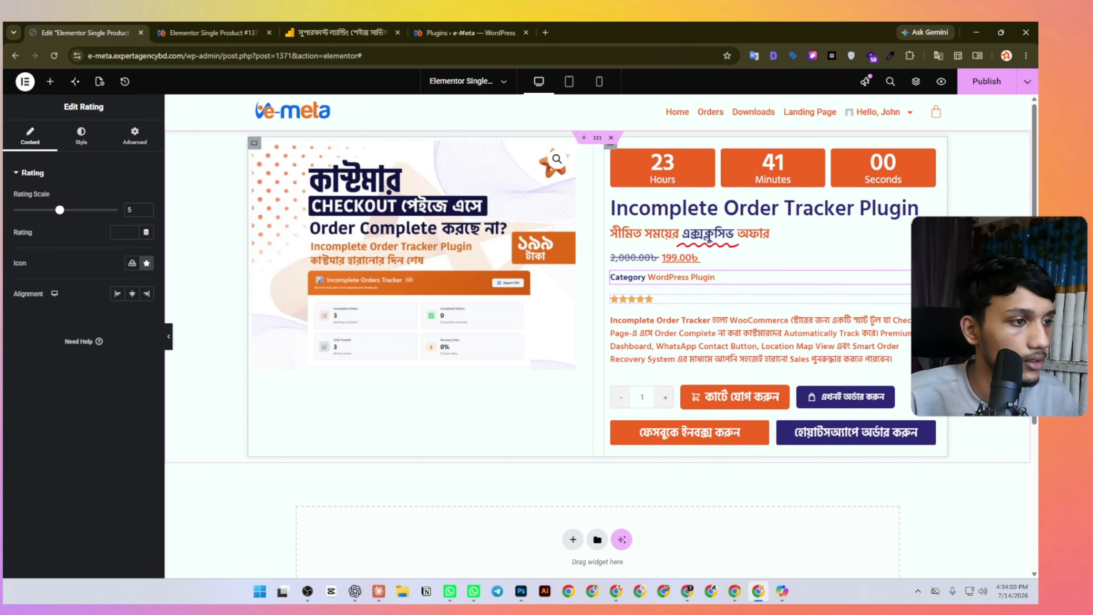
{"action": "left_click", "coordinate": [138, 146]}
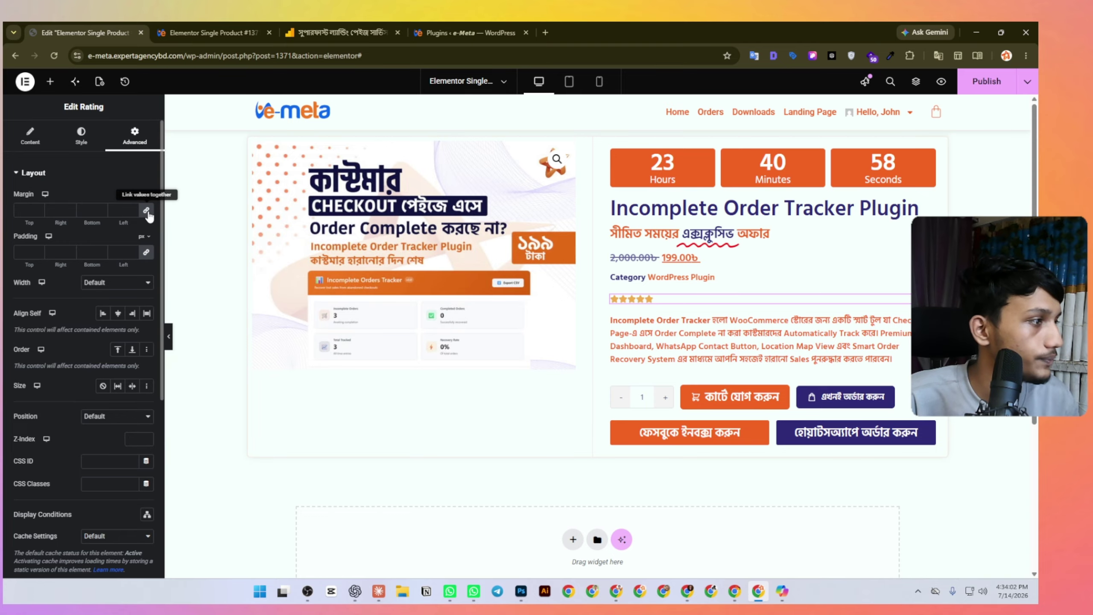
{"action": "left_click_drag", "start_coordinate": [39, 210], "coordinate": [38, 210]}
Set the short description widget's top margin to -11 px, unlinked, with the other sides at 0.
{"action": "left_click", "coordinate": [697, 335]}
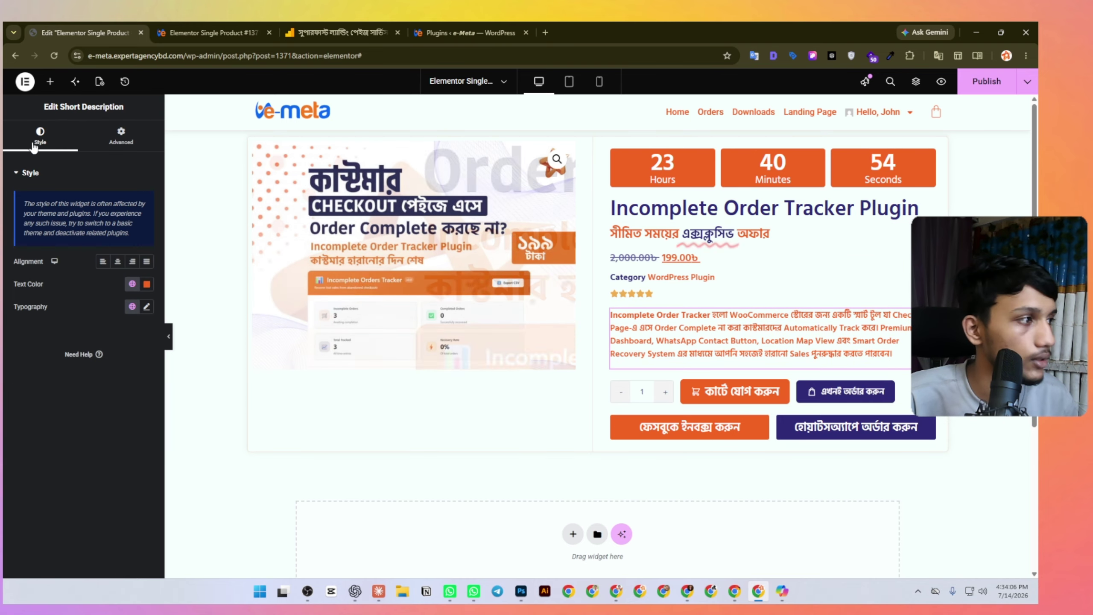
{"action": "left_click", "coordinate": [122, 140]}
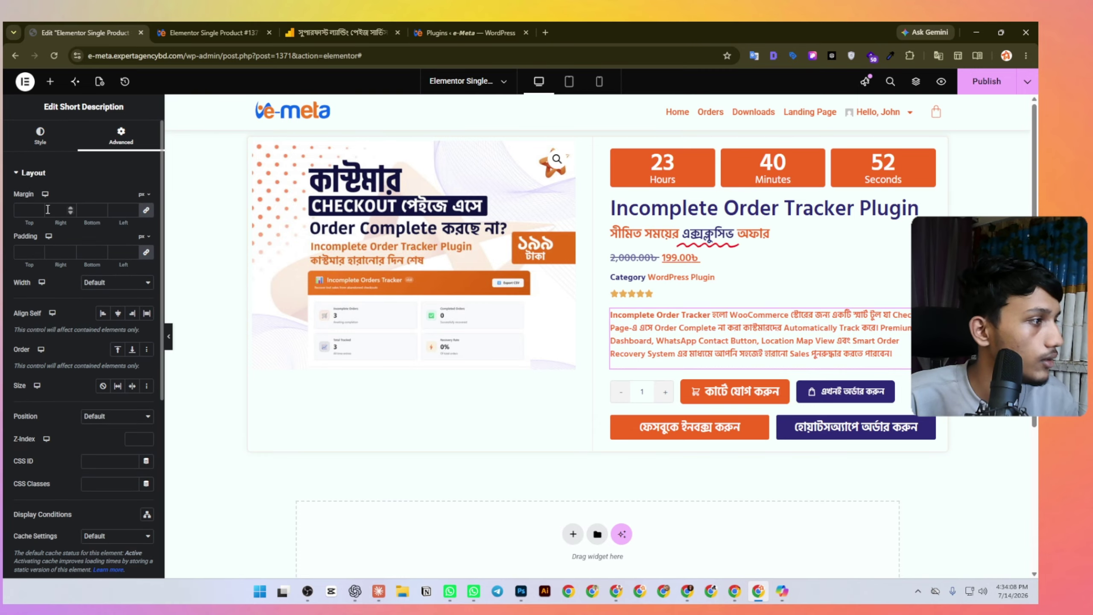
{"action": "left_click_drag", "start_coordinate": [40, 212], "coordinate": [40, 212]}
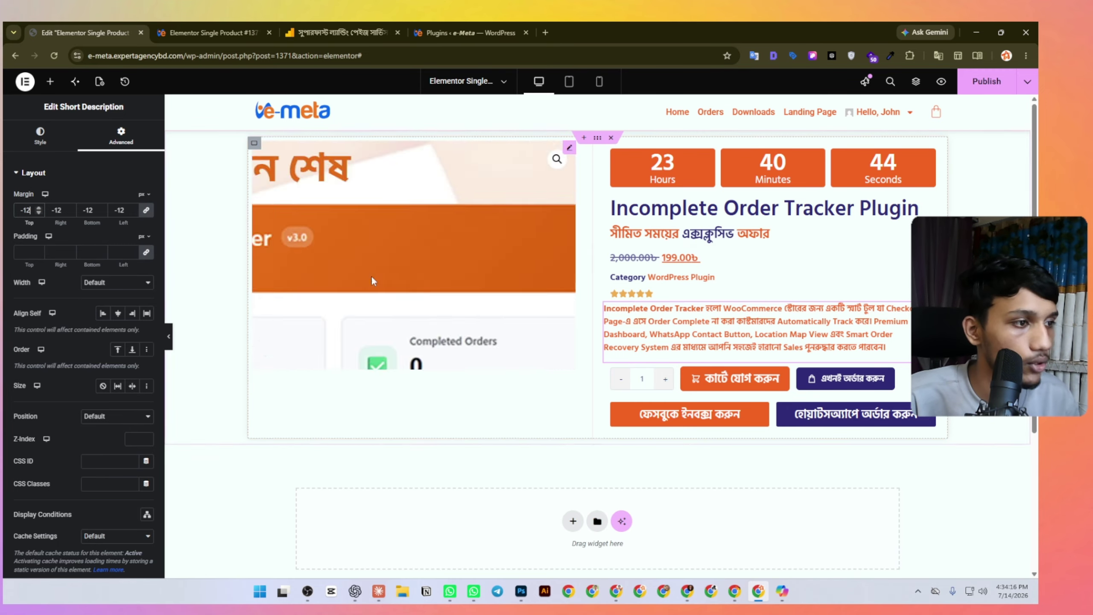
{"action": "key", "text": "BackSpace"}
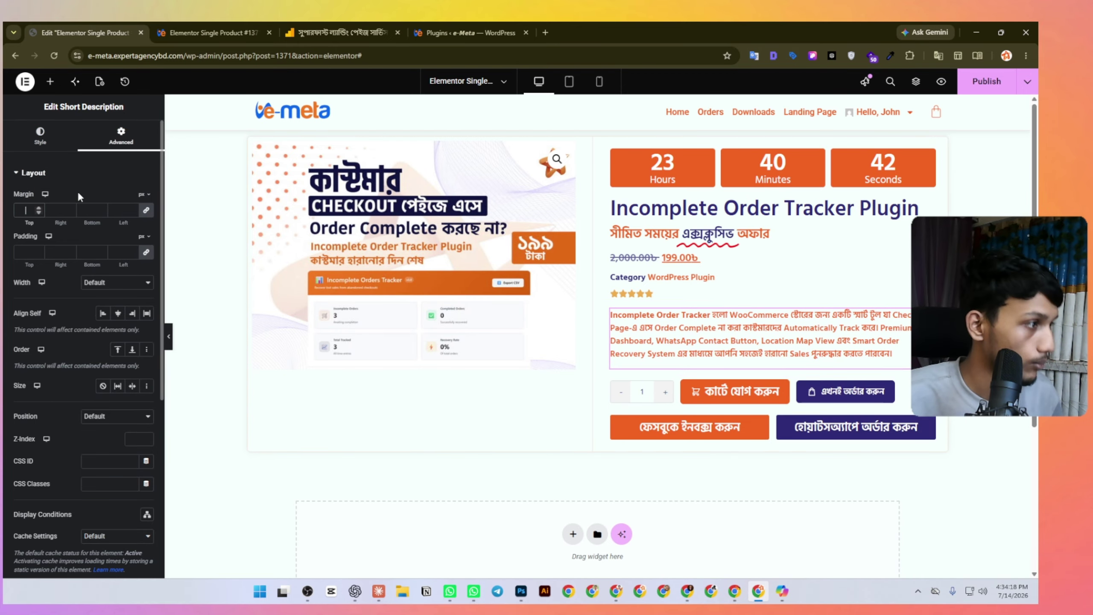
{"action": "left_click", "coordinate": [146, 211]}
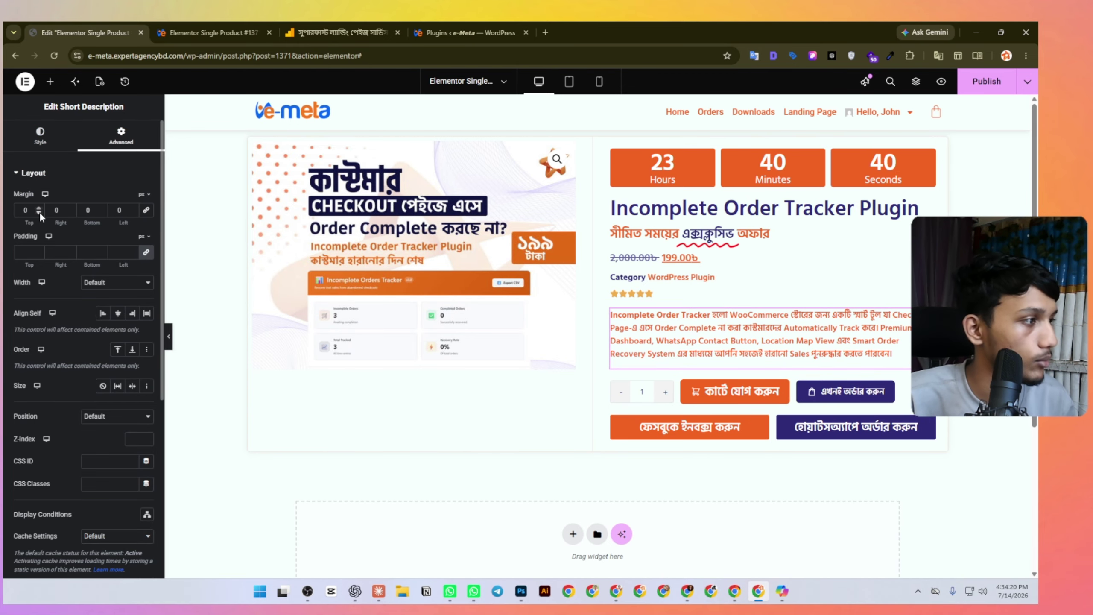
{"action": "left_click", "coordinate": [39, 211]}
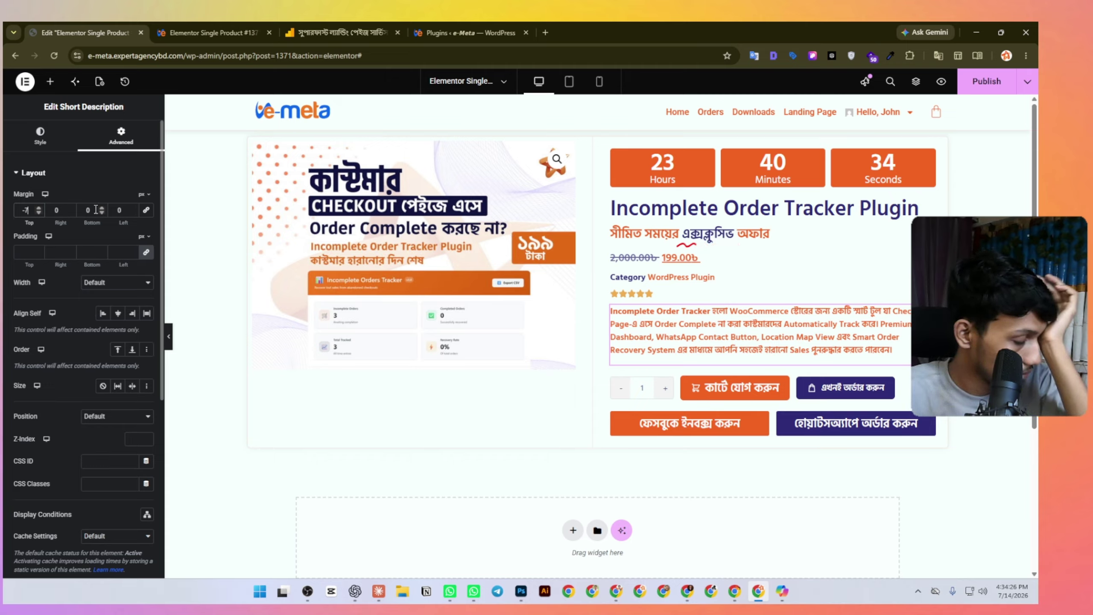
{"action": "left_click", "coordinate": [39, 212]}
{"action": "left_click", "coordinate": [38, 213]}
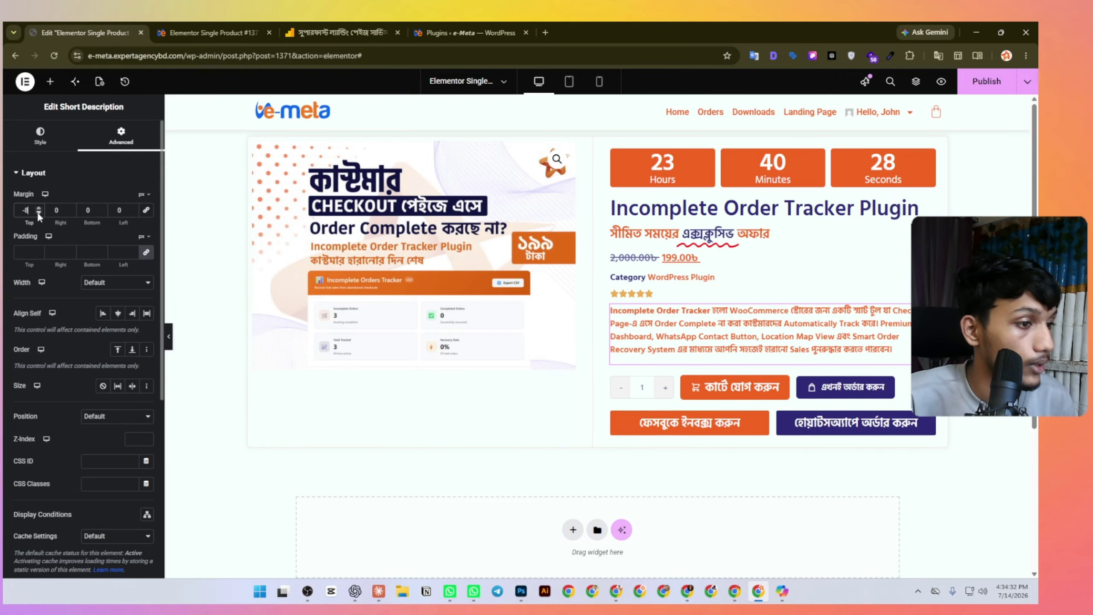
{"action": "left_click", "coordinate": [39, 212]}
{"action": "left_click", "coordinate": [39, 213]}
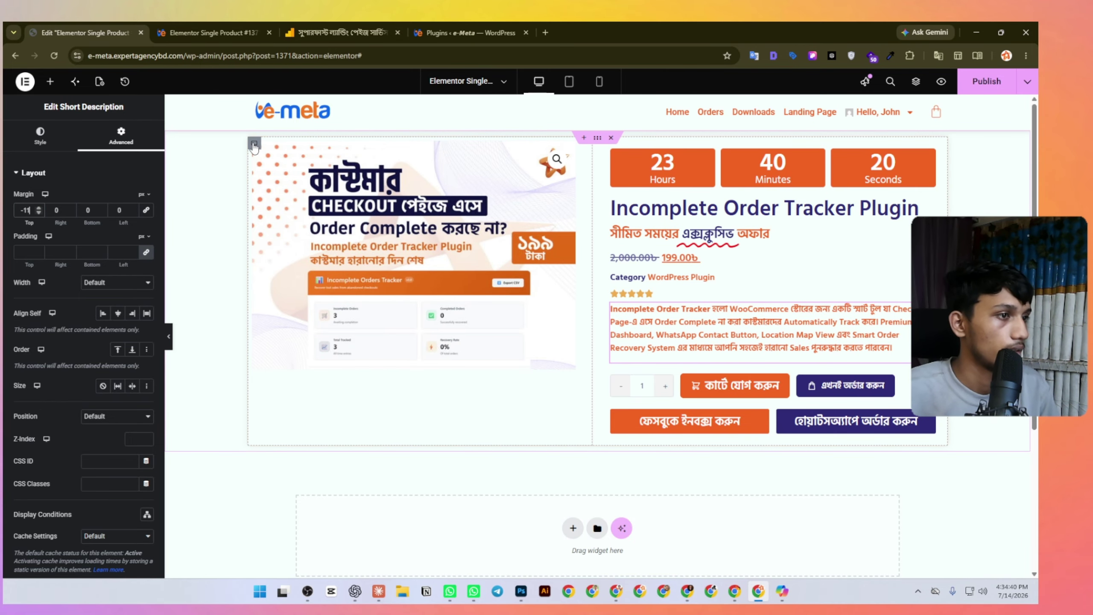
Save the template changes and inspect the outer and inner containers of the product section through the structure list.
{"action": "left_click", "coordinate": [815, 152]}
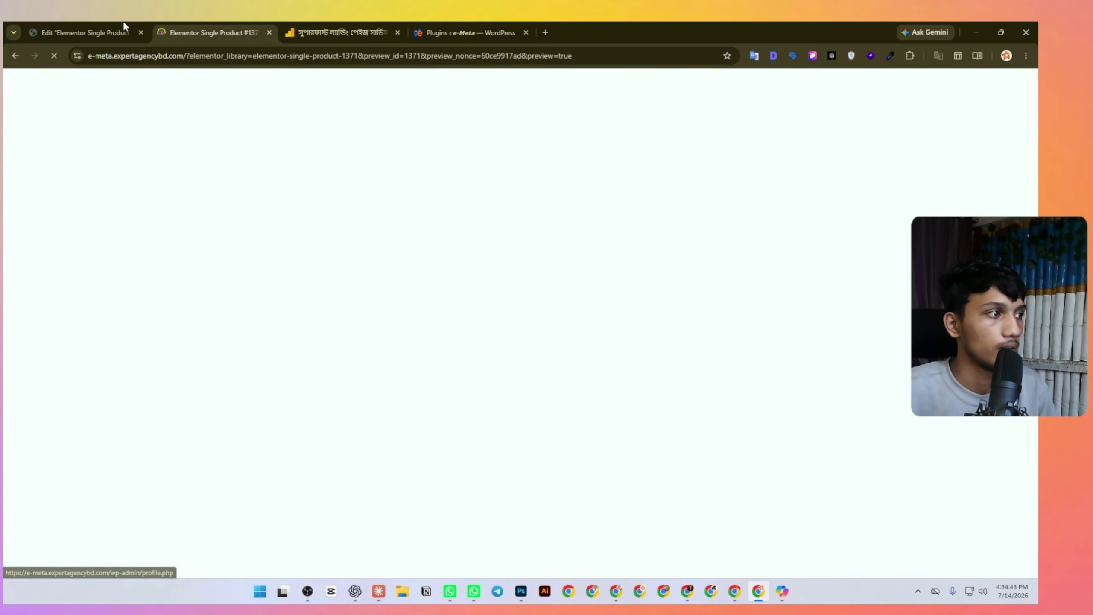
{"action": "left_click", "coordinate": [123, 29]}
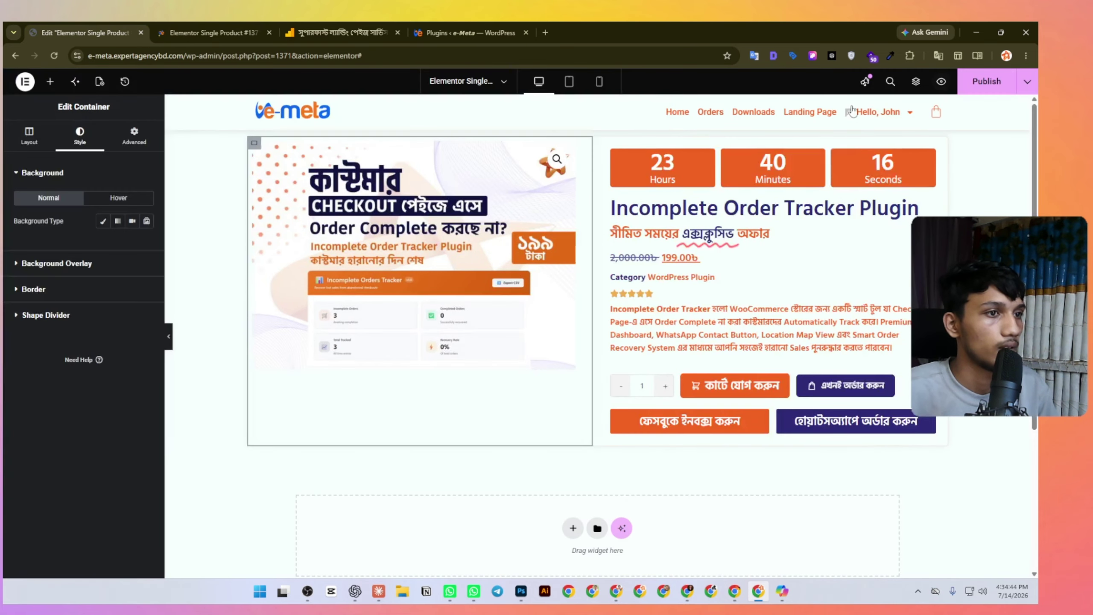
{"action": "left_click", "coordinate": [916, 81]}
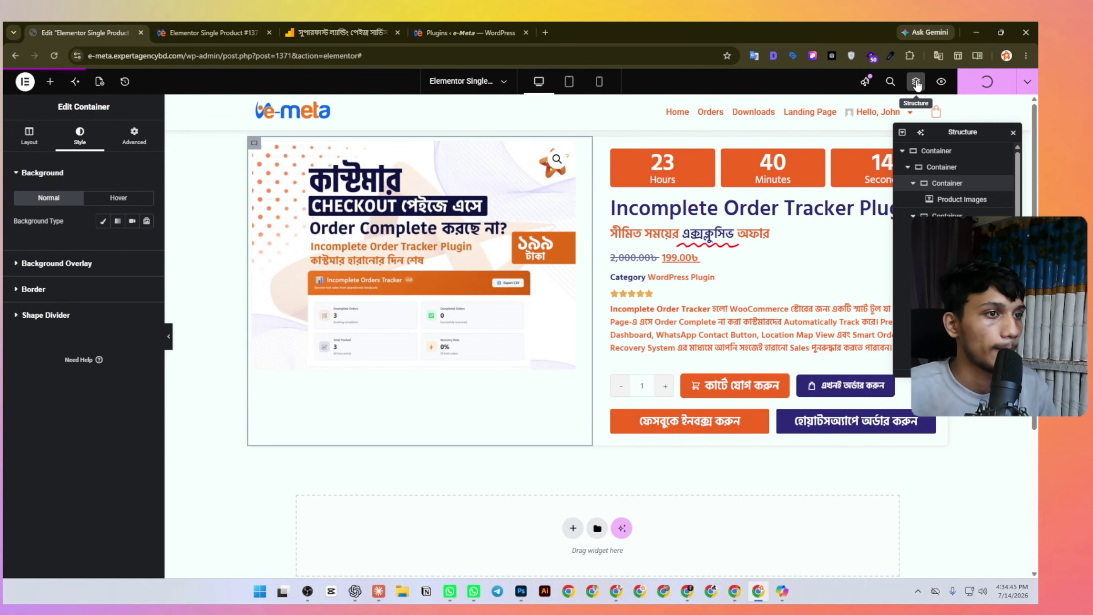
{"action": "left_click", "coordinate": [924, 151]}
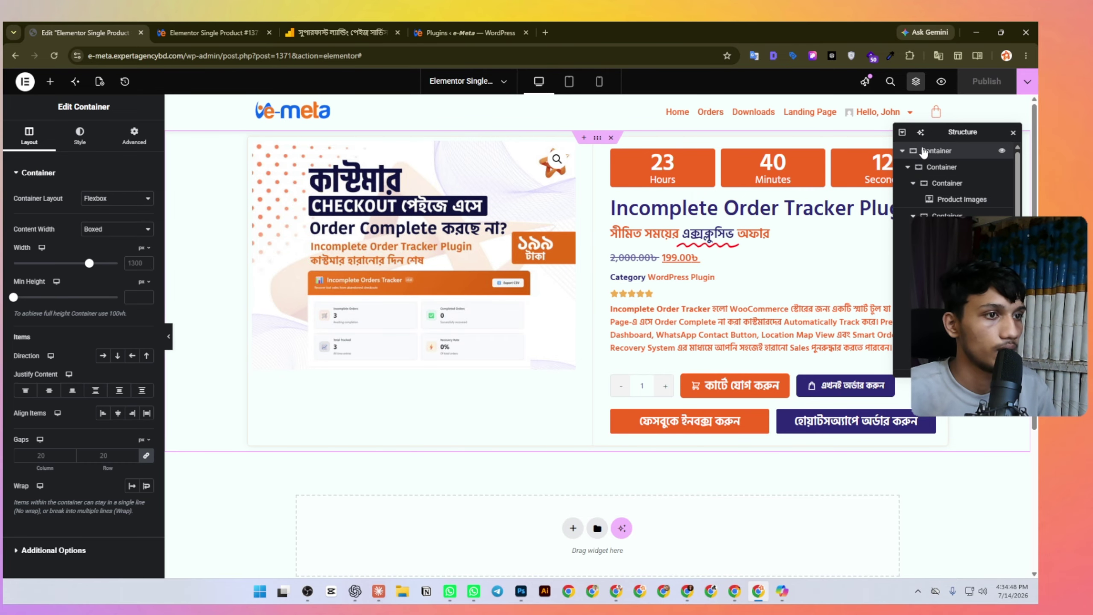
{"action": "left_click", "coordinate": [929, 169]}
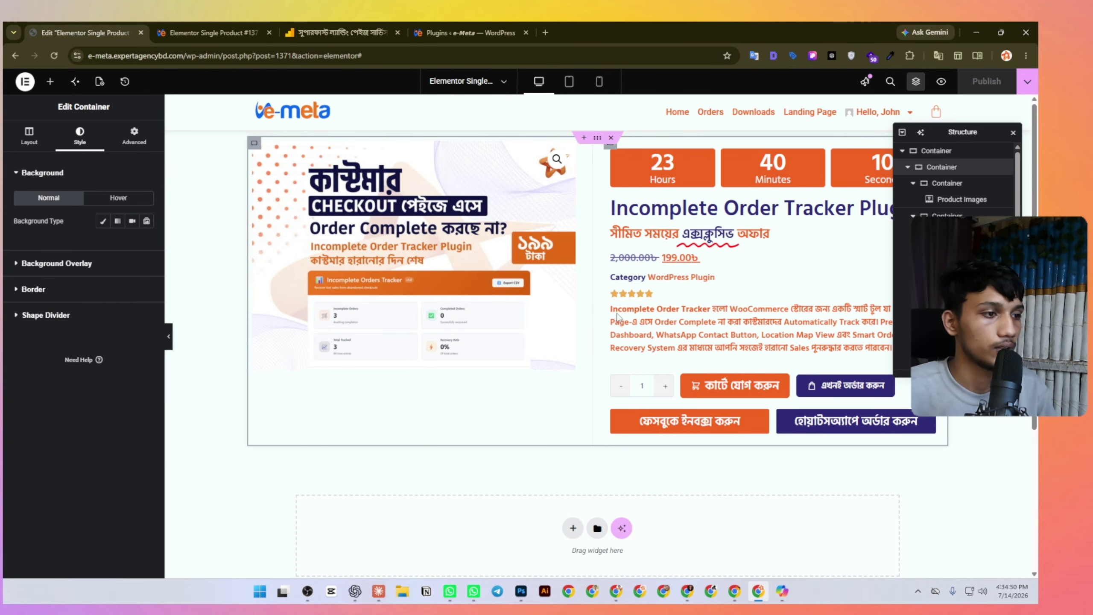
Add a single-column Flexbox container below the product section and nest another container inside it.
{"action": "scroll", "coordinate": [583, 361], "scroll_direction": "down", "scroll_amount": 3}
{"action": "left_click", "coordinate": [572, 368]}
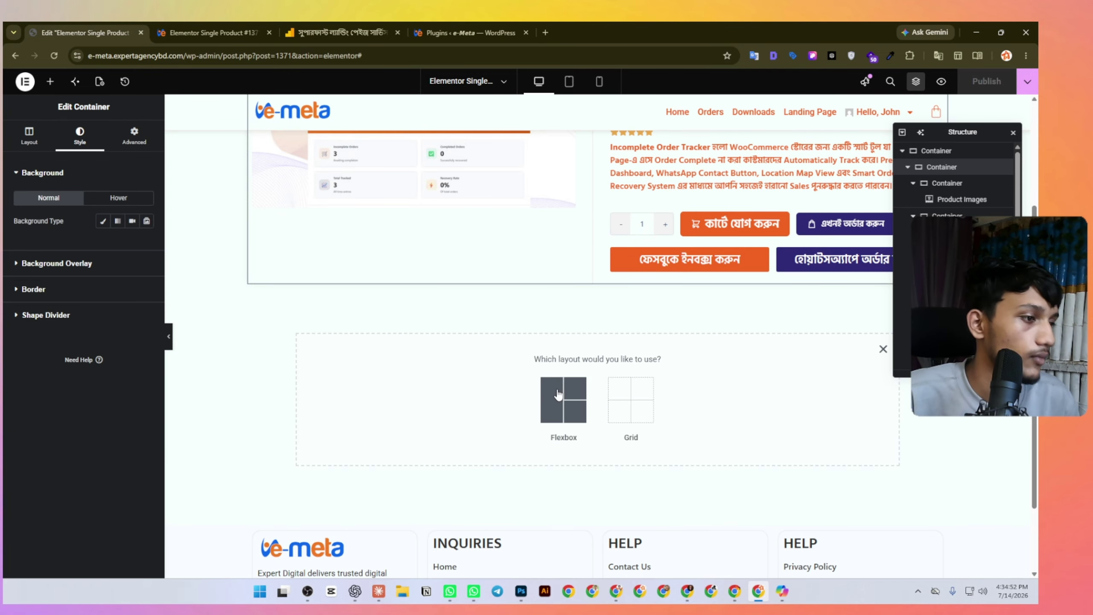
{"action": "left_click", "coordinate": [566, 405]}
{"action": "left_click", "coordinate": [448, 395]}
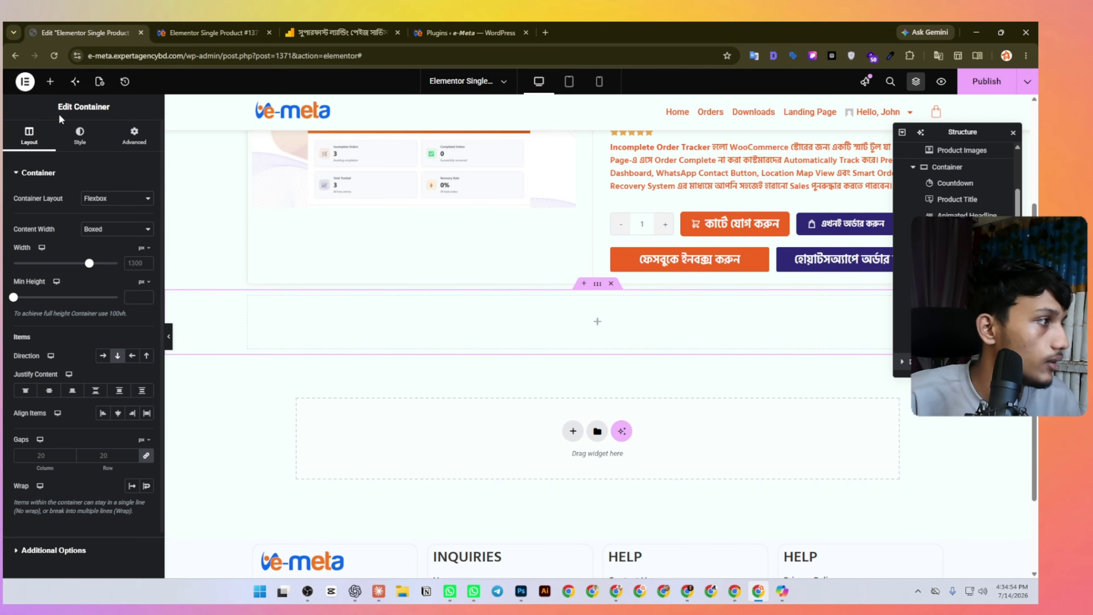
{"action": "left_click", "coordinate": [50, 81]}
{"action": "scroll", "coordinate": [68, 320], "scroll_direction": "down", "scroll_amount": 6}
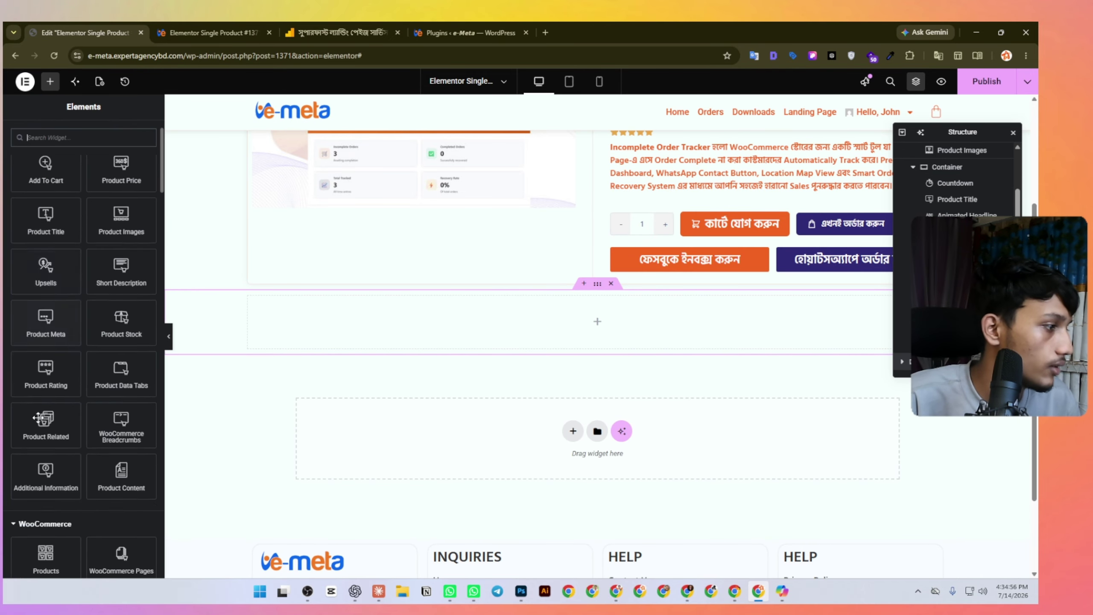
{"action": "left_click_drag", "start_coordinate": [43, 463], "coordinate": [438, 361]}
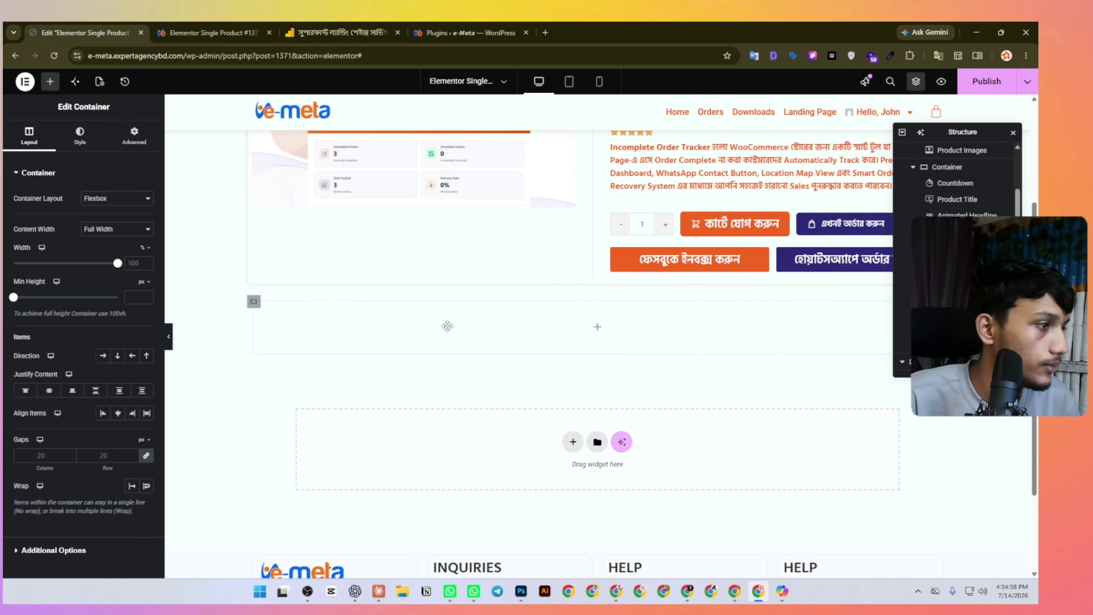
Copy the product image container and paste its style onto the nested container in the new section.
{"action": "scroll", "coordinate": [353, 388], "scroll_direction": "up", "scroll_amount": 4}
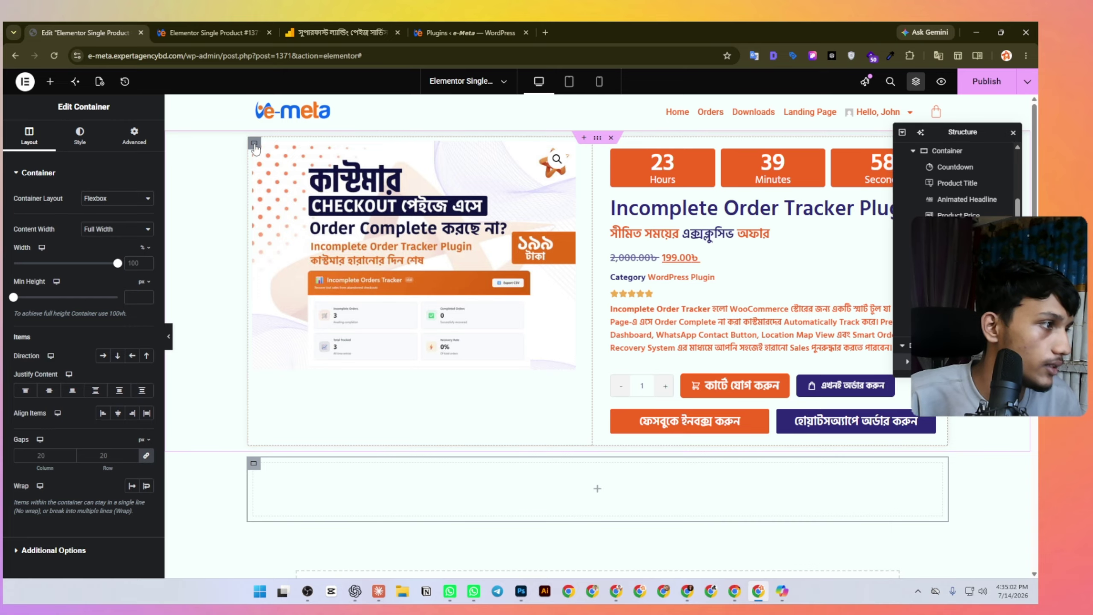
{"action": "right_click", "coordinate": [255, 146]}
{"action": "left_click", "coordinate": [292, 221]}
{"action": "scroll", "coordinate": [285, 421], "scroll_direction": "down", "scroll_amount": 3}
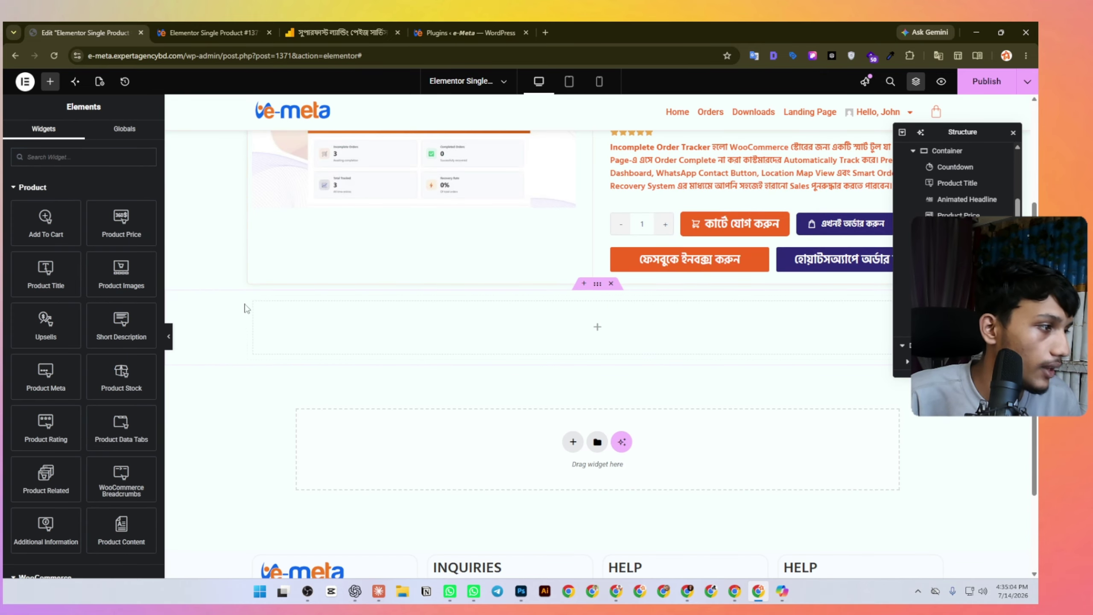
{"action": "right_click", "coordinate": [253, 304]}
{"action": "left_click", "coordinate": [284, 379]}
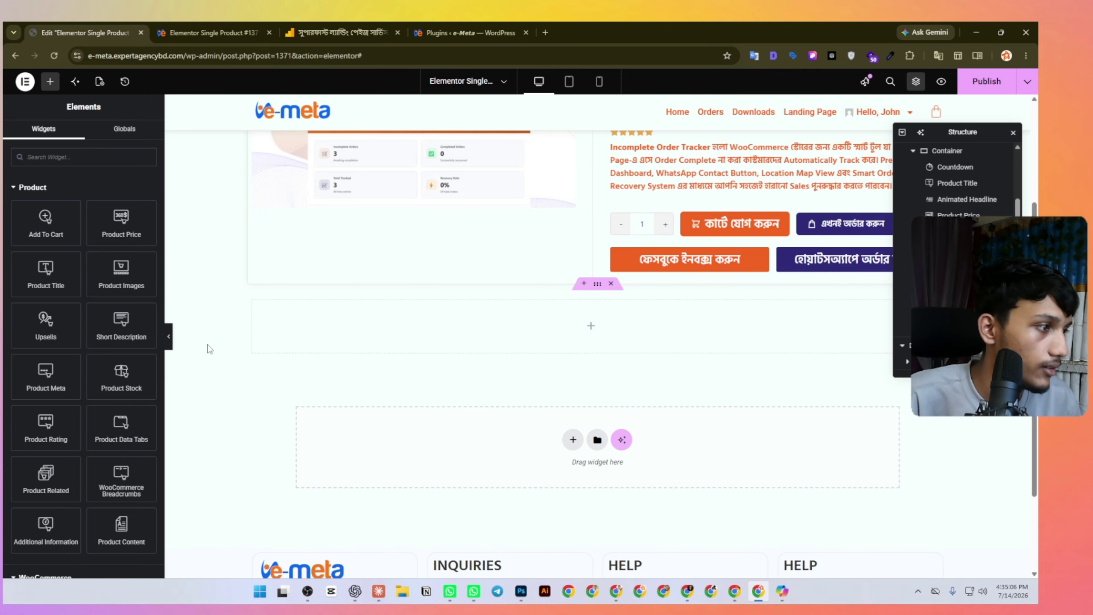
{"action": "right_click", "coordinate": [255, 304]}
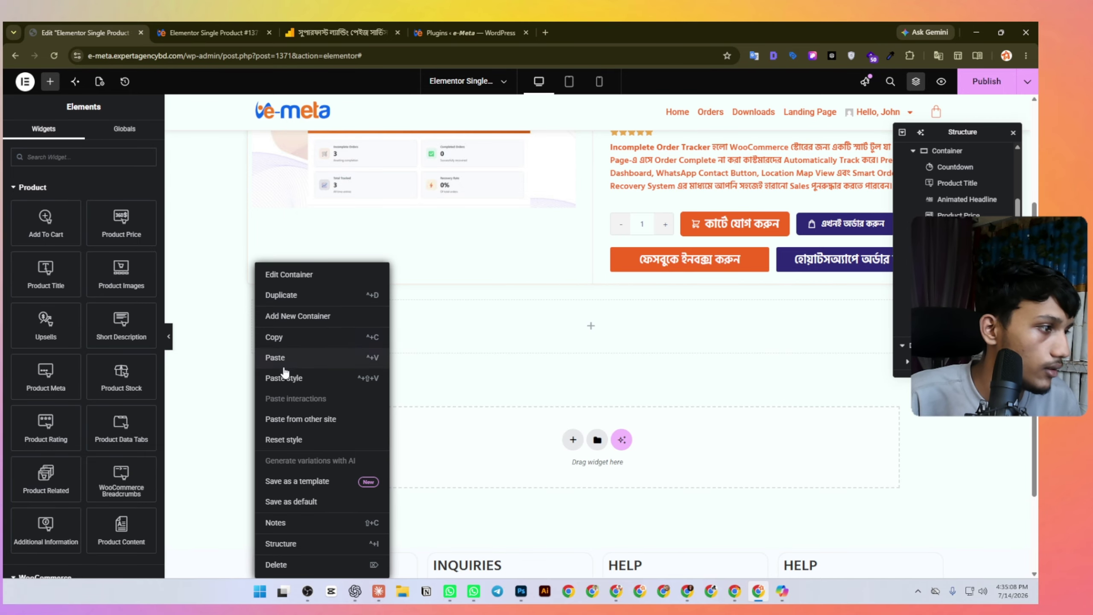
{"action": "left_click", "coordinate": [285, 378]}
{"action": "scroll", "coordinate": [309, 337], "scroll_direction": "up", "scroll_amount": 1}
{"action": "scroll", "coordinate": [308, 336], "scroll_direction": "up", "scroll_amount": 3}
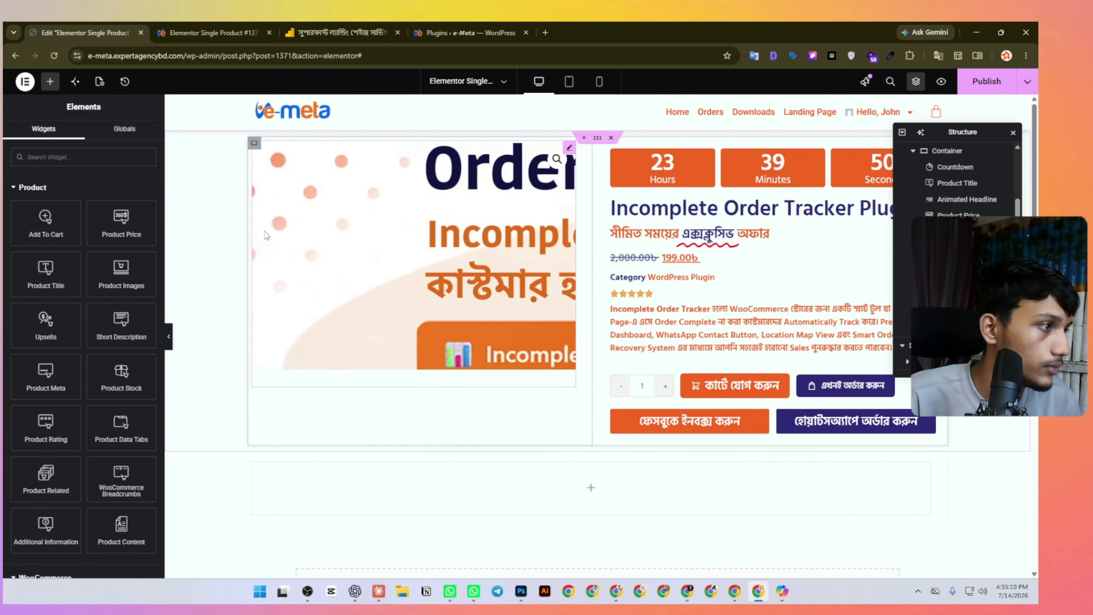
Copy the product details container's style and paste it onto the empty container below.
{"action": "scroll", "coordinate": [959, 171], "scroll_direction": "up", "scroll_amount": 2}
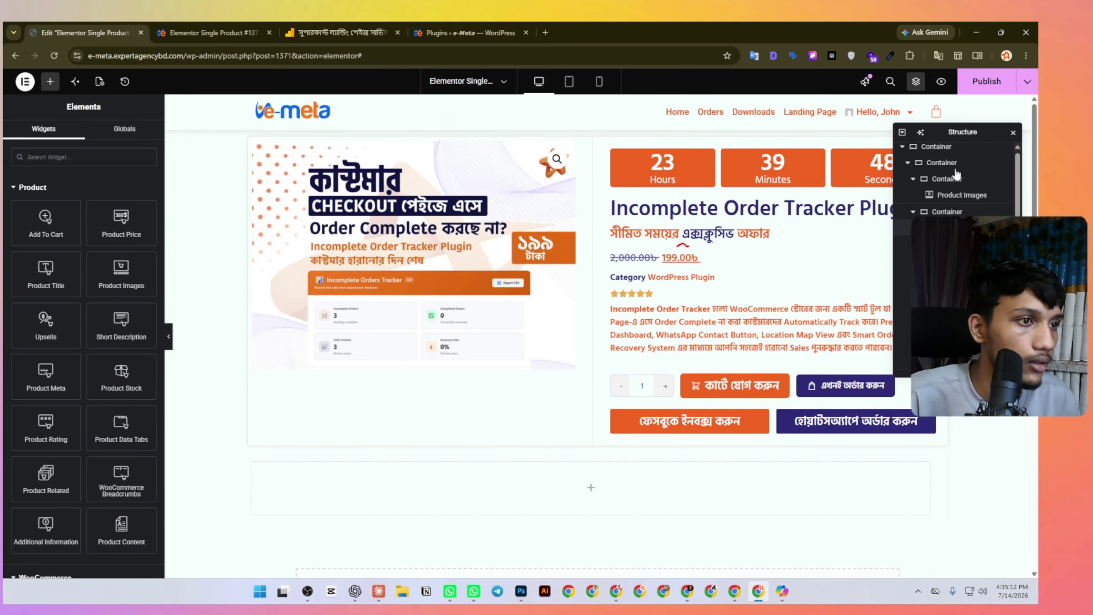
{"action": "left_click", "coordinate": [943, 166]}
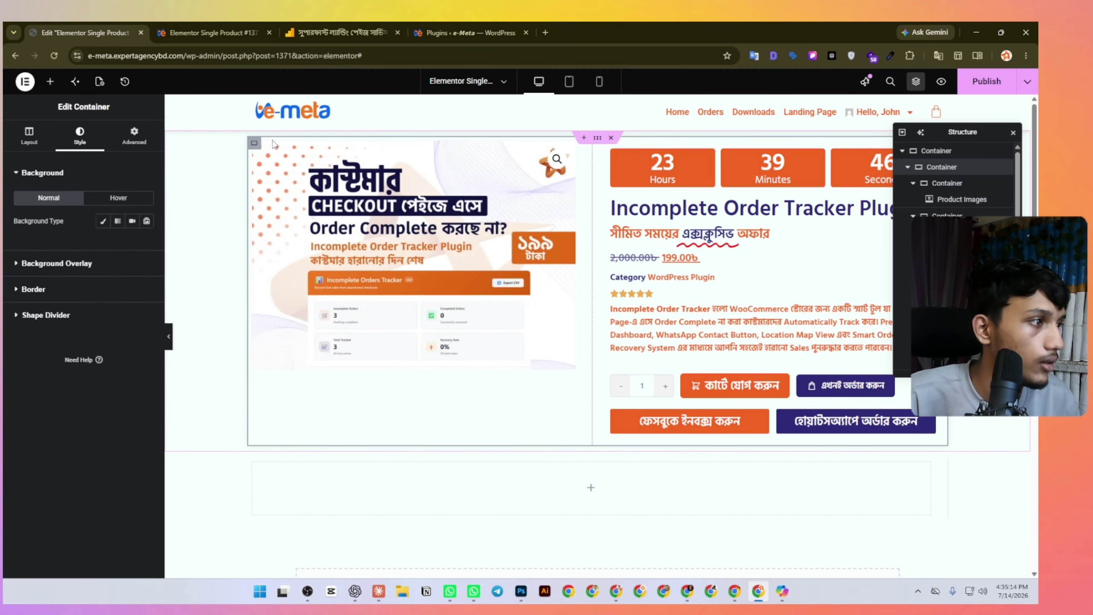
{"action": "right_click", "coordinate": [255, 143]}
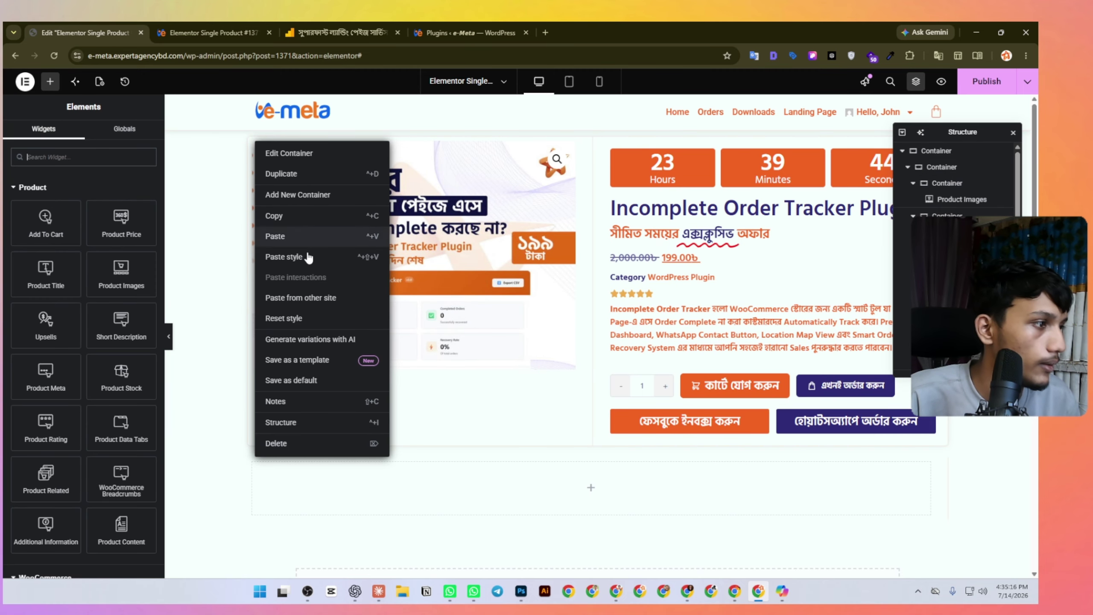
{"action": "left_click", "coordinate": [295, 219]}
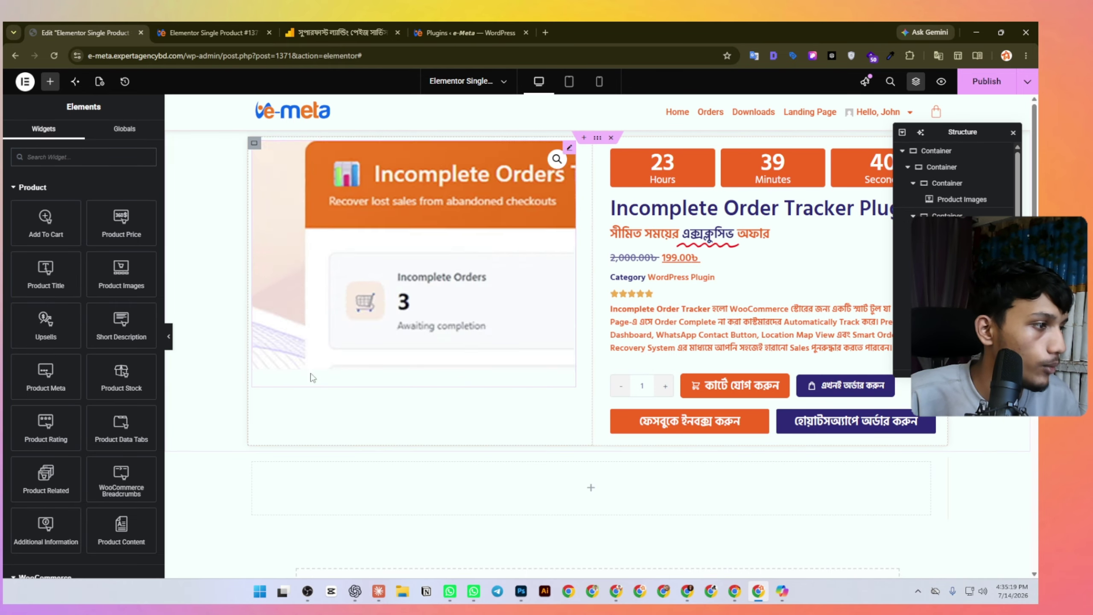
{"action": "right_click", "coordinate": [255, 466]}
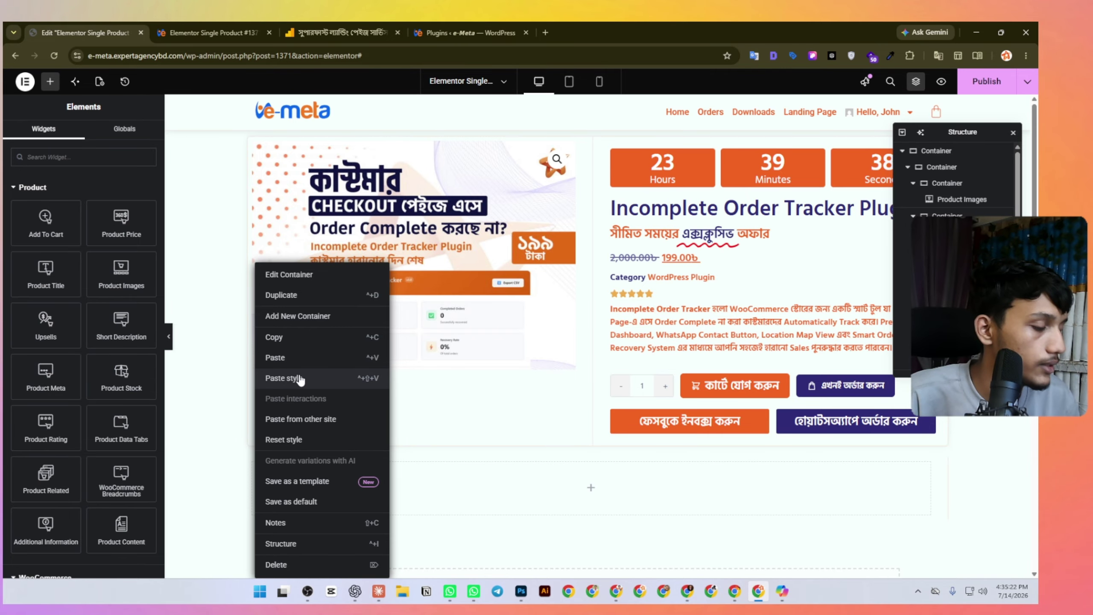
{"action": "left_click", "coordinate": [298, 378]}
{"action": "scroll", "coordinate": [292, 362], "scroll_direction": "down", "scroll_amount": 3}
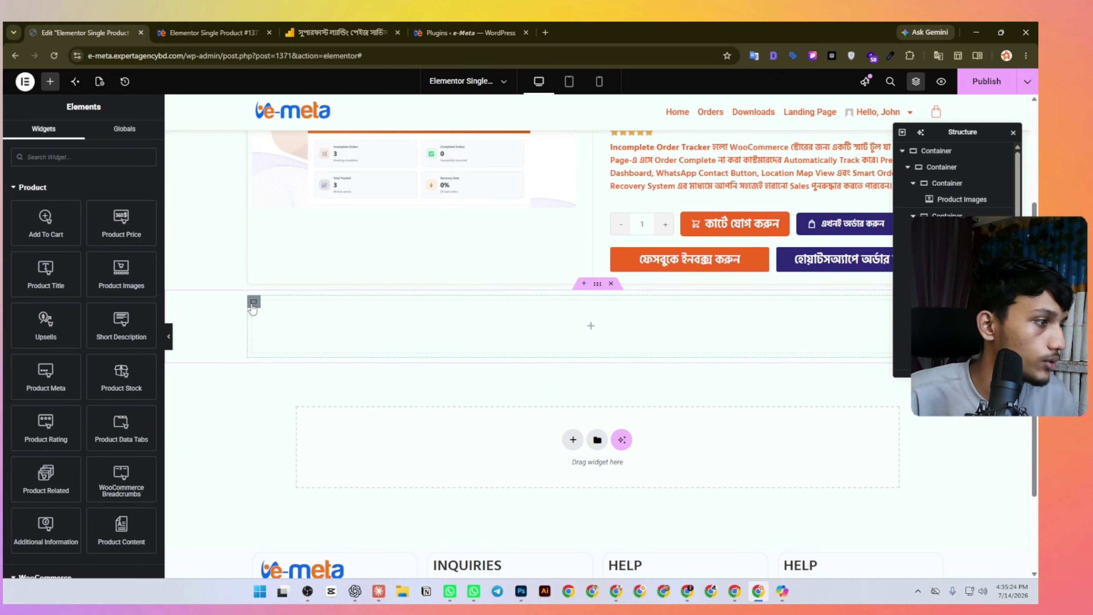
Place a Product Content widget inside the empty container beneath the product details section.
{"action": "left_click", "coordinate": [254, 301]}
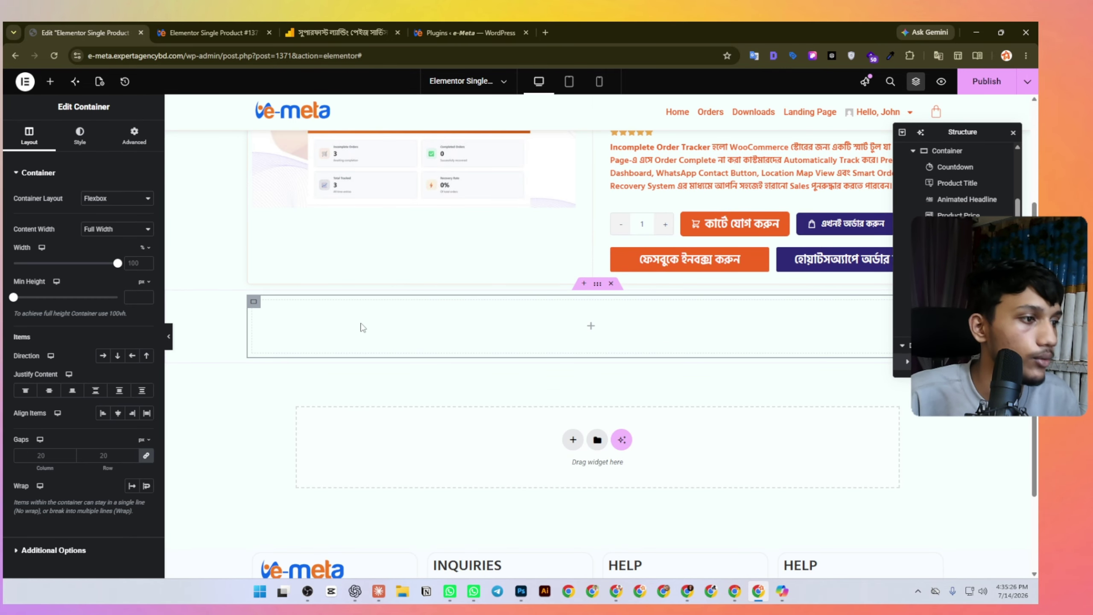
{"action": "left_click", "coordinate": [50, 81]}
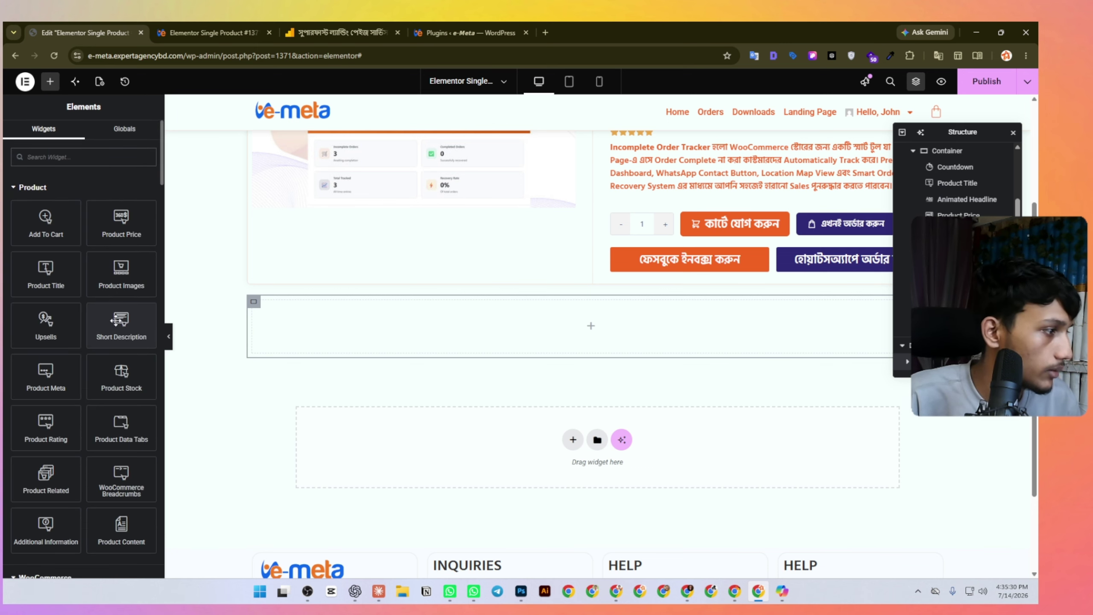
{"action": "left_click_drag", "start_coordinate": [116, 535], "coordinate": [426, 349]}
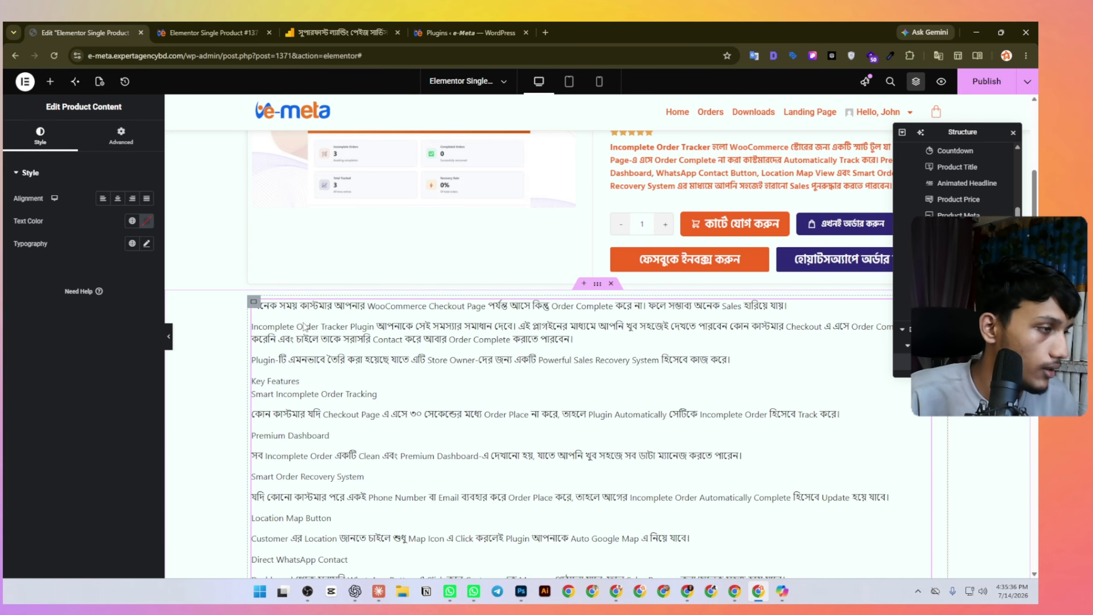
Place a Product Data Tabs widget above the product content and check its Description and Reviews tabs.
{"action": "left_click", "coordinate": [49, 86]}
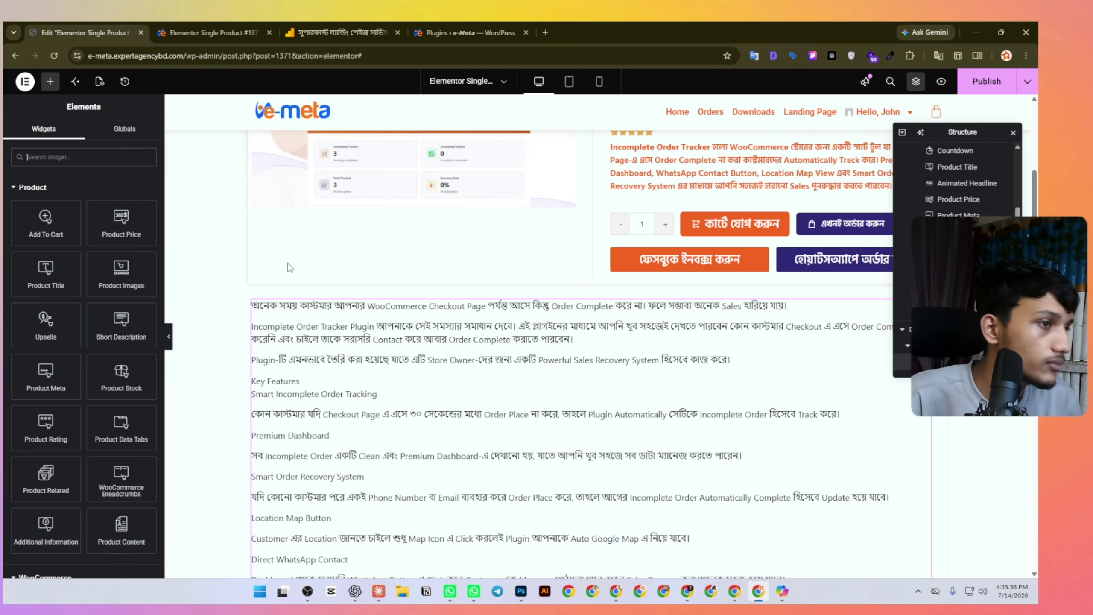
{"action": "scroll", "coordinate": [346, 333], "scroll_direction": "up", "scroll_amount": 3}
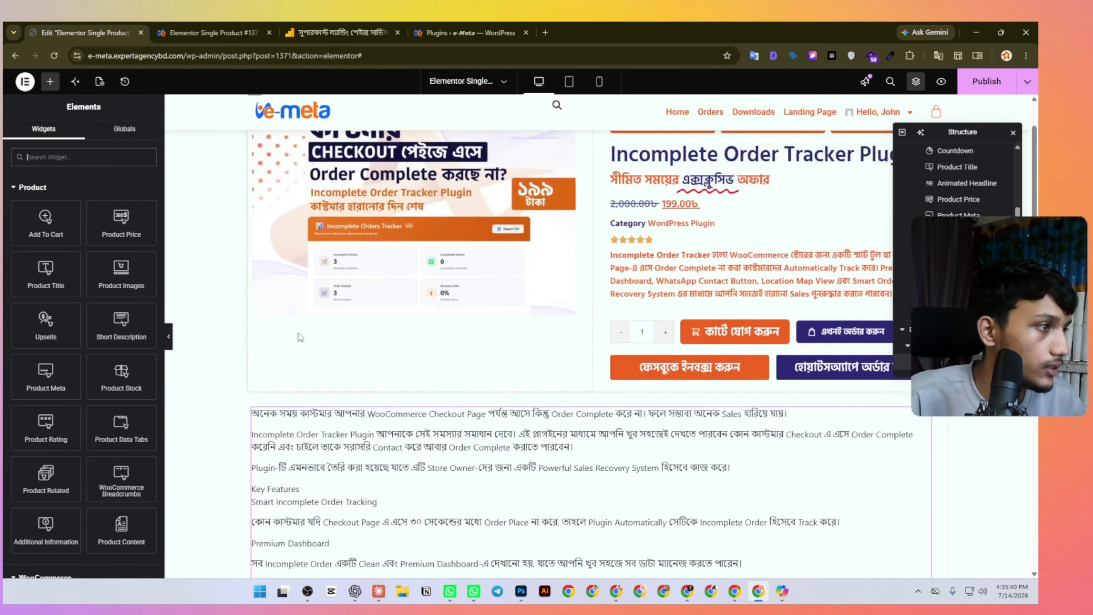
{"action": "scroll", "coordinate": [301, 345], "scroll_direction": "down", "scroll_amount": 3}
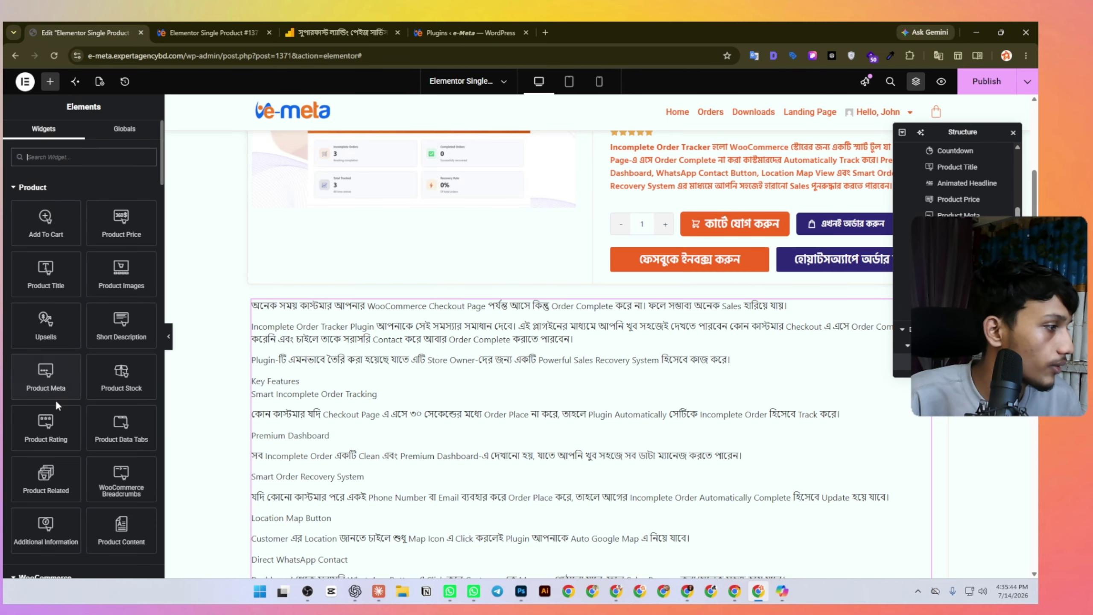
{"action": "scroll", "coordinate": [45, 434], "scroll_direction": "down", "scroll_amount": 3}
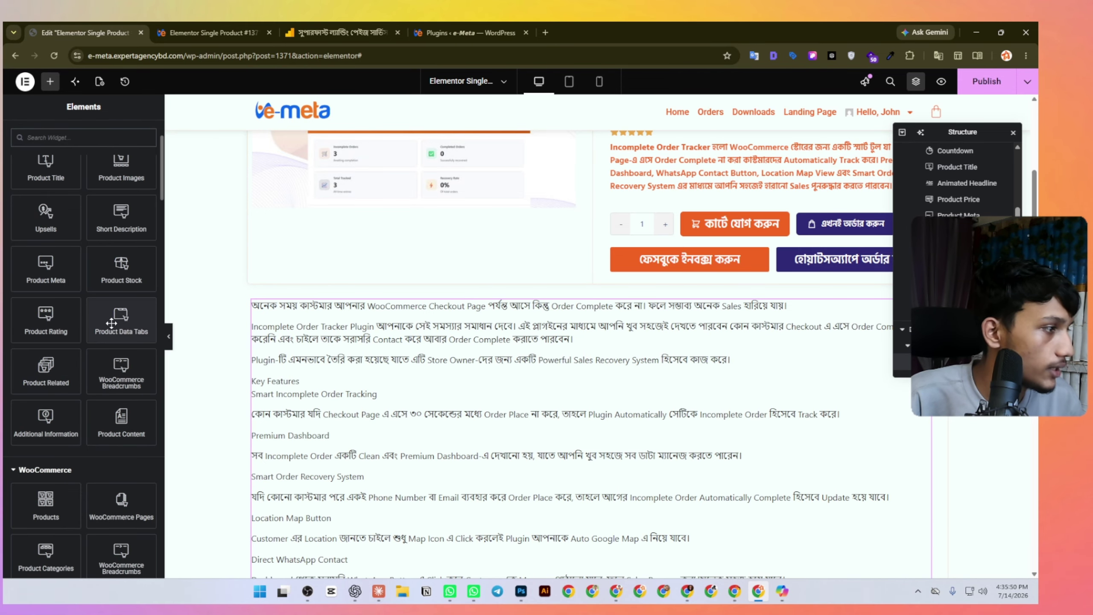
{"action": "left_click_drag", "start_coordinate": [111, 322], "coordinate": [387, 306]}
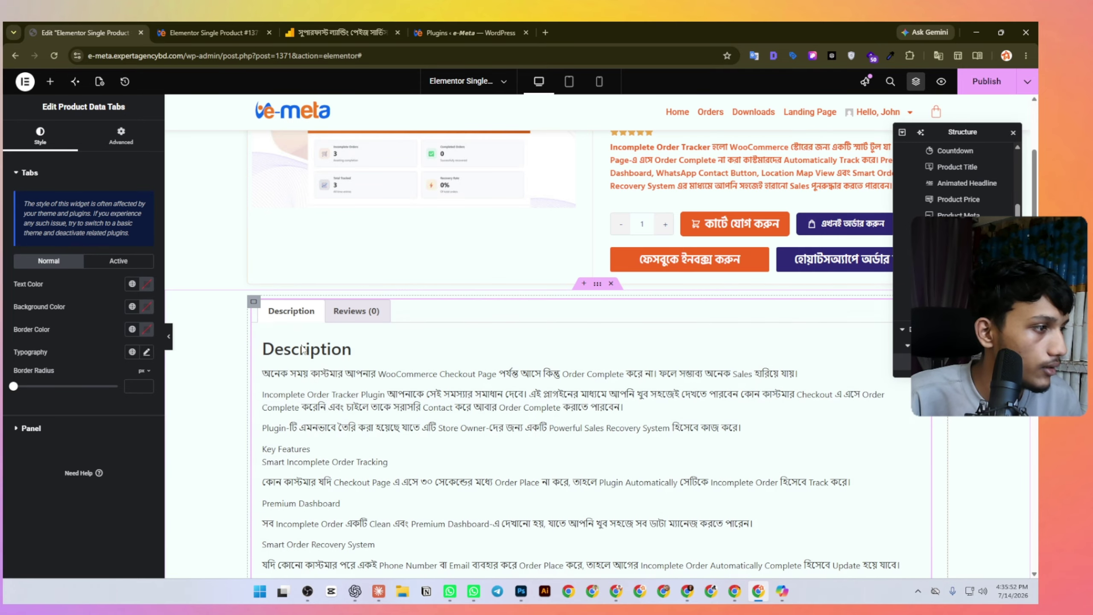
{"action": "scroll", "coordinate": [303, 349], "scroll_direction": "down", "scroll_amount": 15}
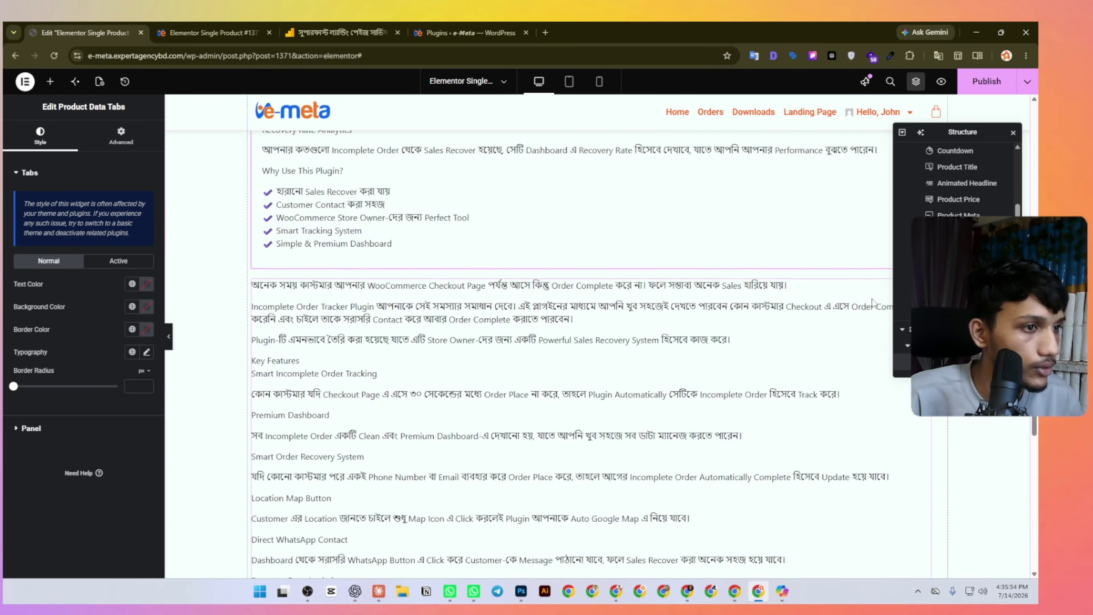
{"action": "scroll", "coordinate": [873, 302], "scroll_direction": "up", "scroll_amount": 4}
{"action": "right_click", "coordinate": [914, 448]}
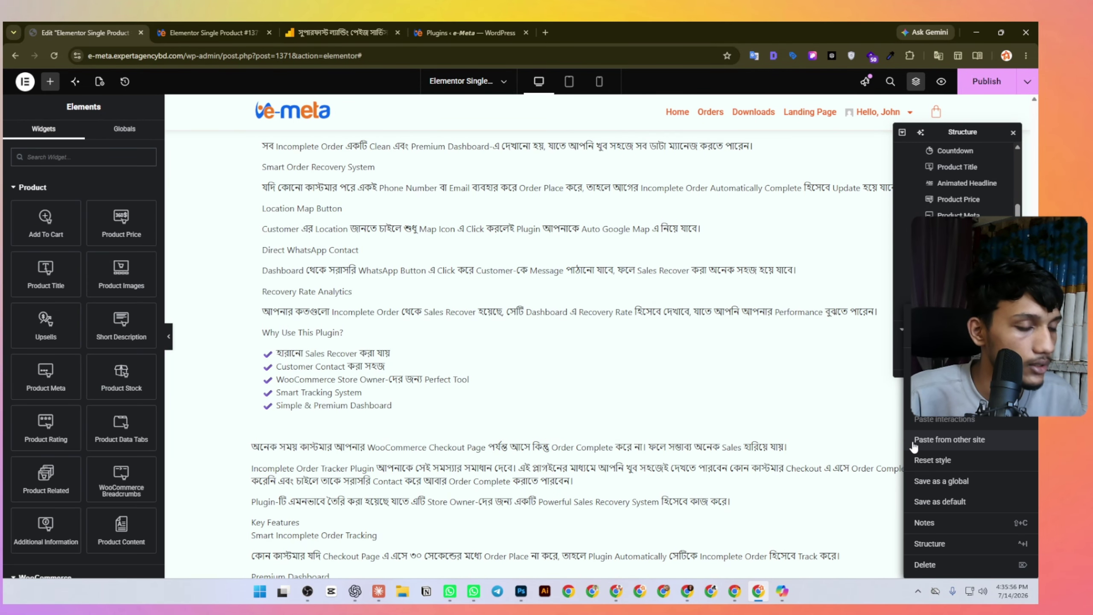
{"action": "scroll", "coordinate": [361, 209], "scroll_direction": "up", "scroll_amount": 6}
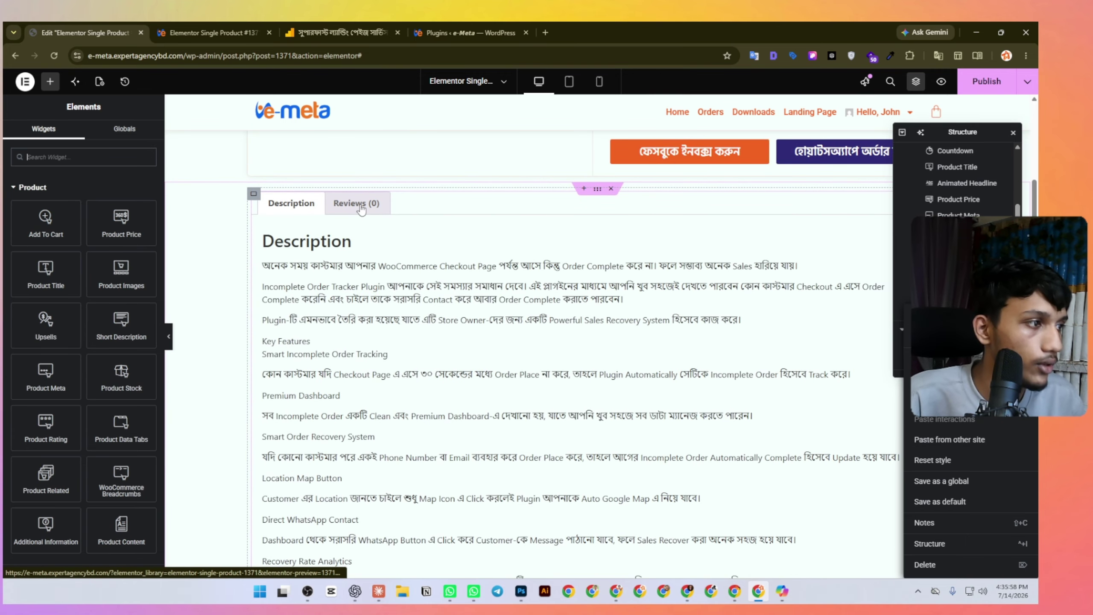
{"action": "left_click", "coordinate": [361, 206]}
{"action": "left_click", "coordinate": [316, 208]}
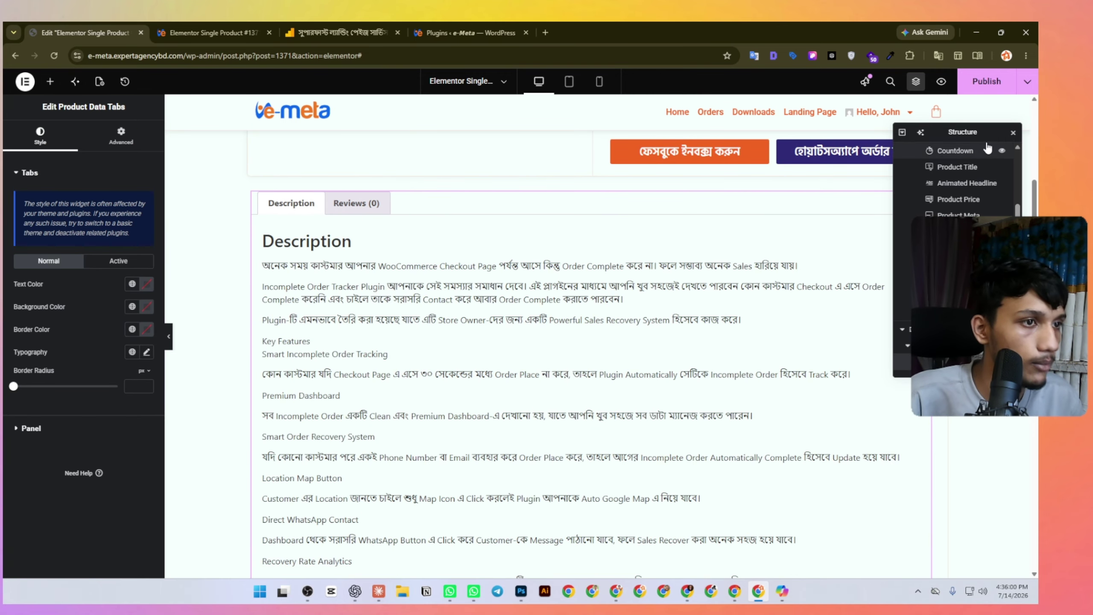
Hide the page structure tree and delete the Product Data Tabs widget above the product content.
{"action": "left_click", "coordinate": [1013, 132]}
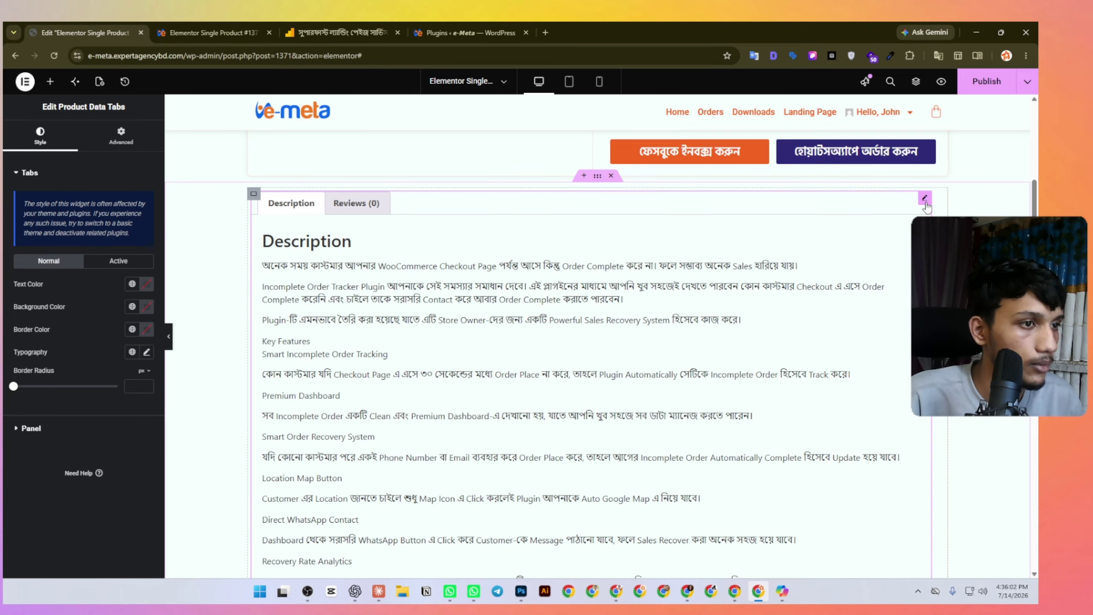
{"action": "right_click", "coordinate": [926, 203]}
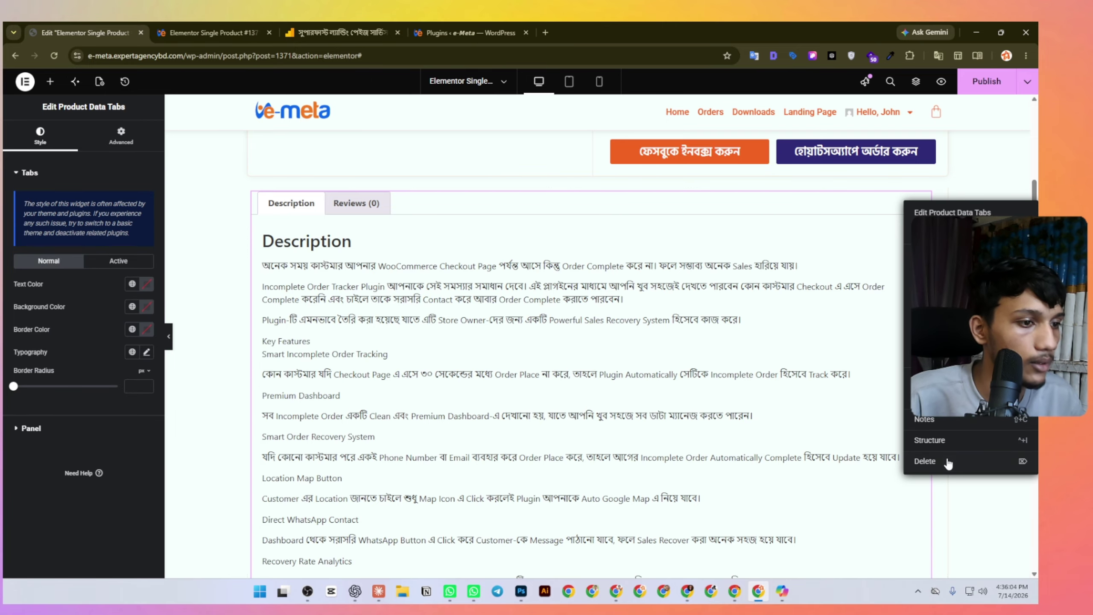
{"action": "left_click", "coordinate": [948, 462]}
Apply the dark blue global text colour and the Secondary global font to the Product Content widget.
{"action": "left_click", "coordinate": [924, 199]}
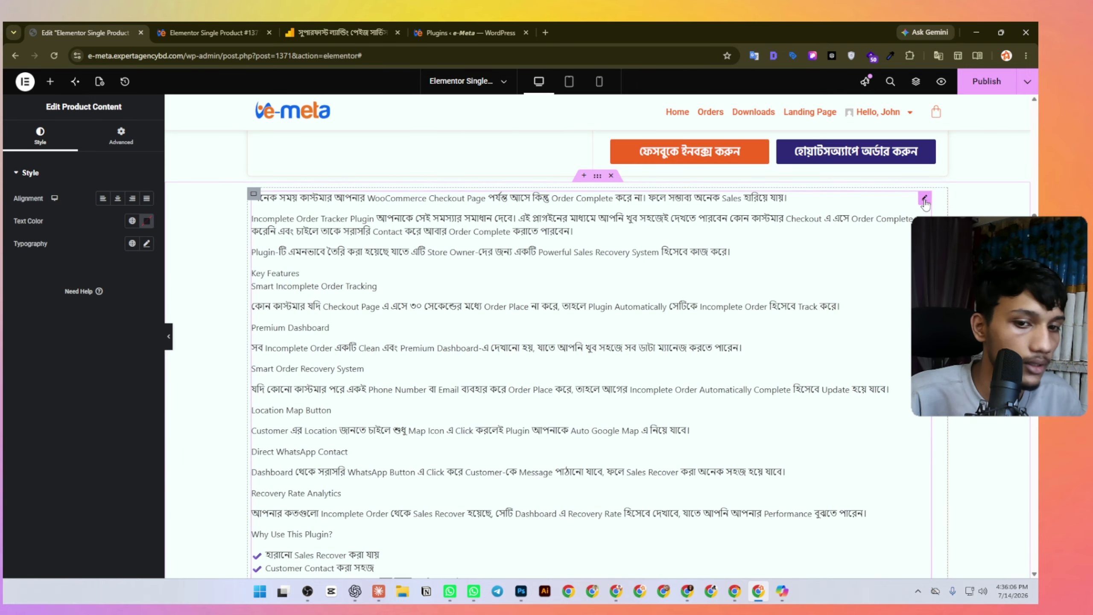
{"action": "left_click", "coordinate": [131, 222]}
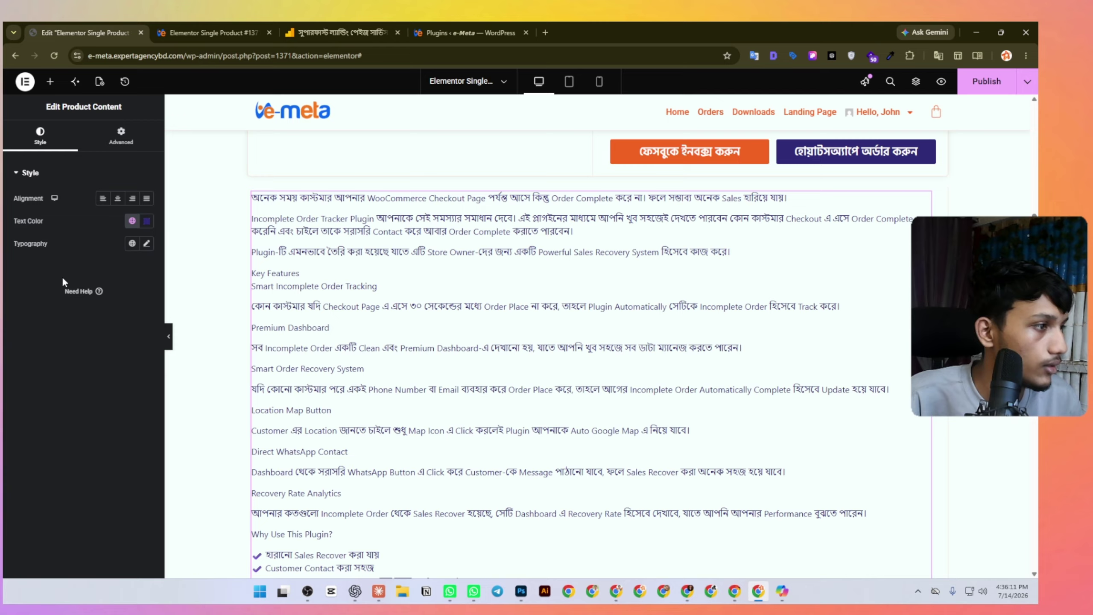
{"action": "left_click", "coordinate": [132, 244]}
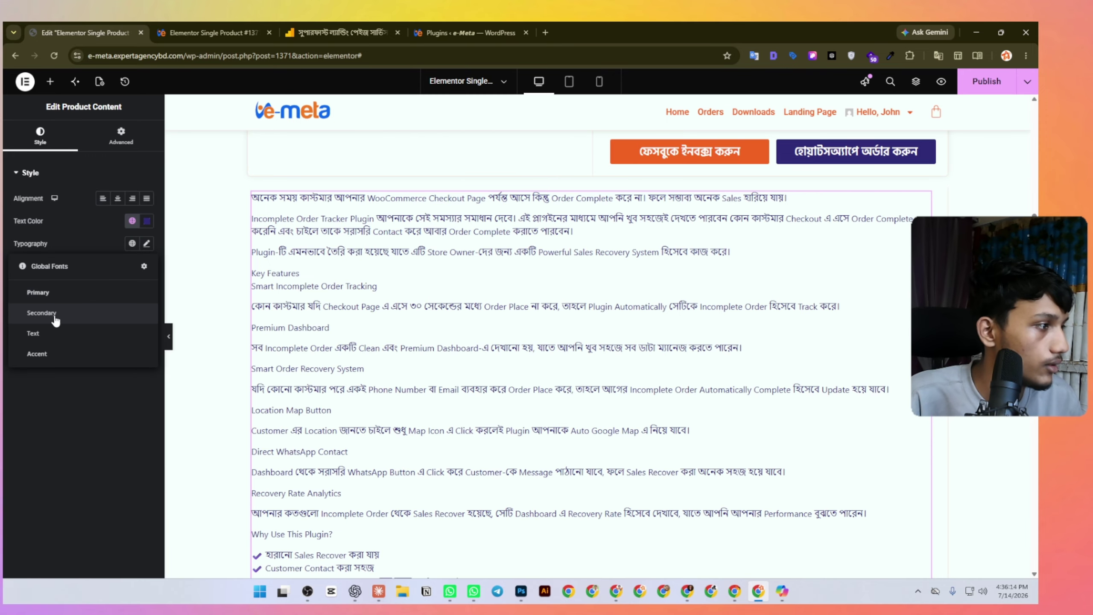
{"action": "left_click", "coordinate": [52, 313]}
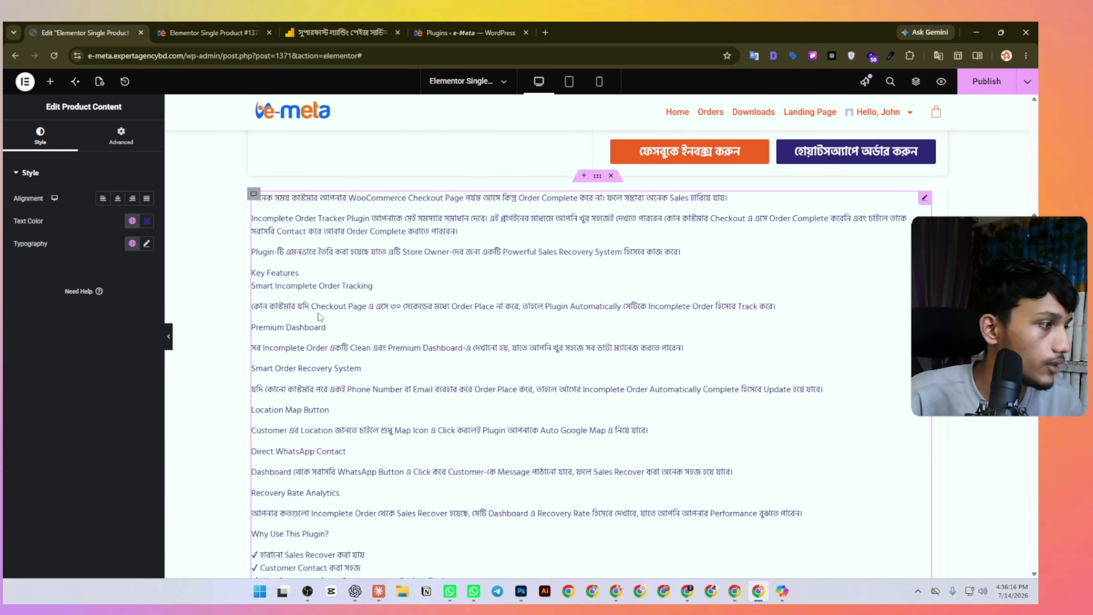
Set the product content's line height to 18 px and its font size to 19 px.
{"action": "left_click", "coordinate": [146, 244]}
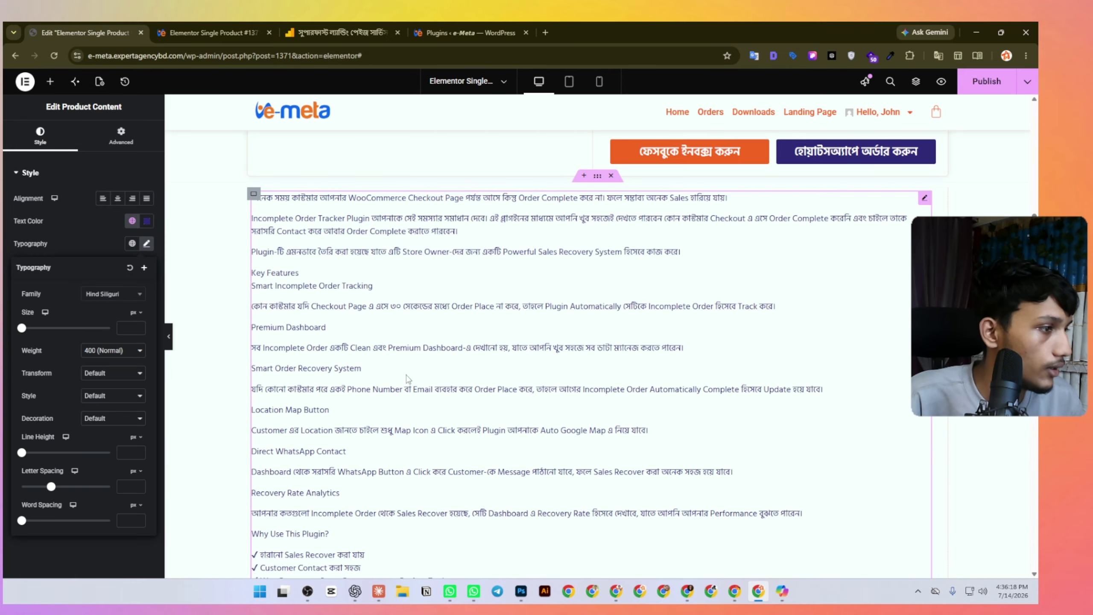
{"action": "left_click", "coordinate": [28, 453]}
{"action": "left_click_drag", "start_coordinate": [26, 456], "coordinate": [35, 460]}
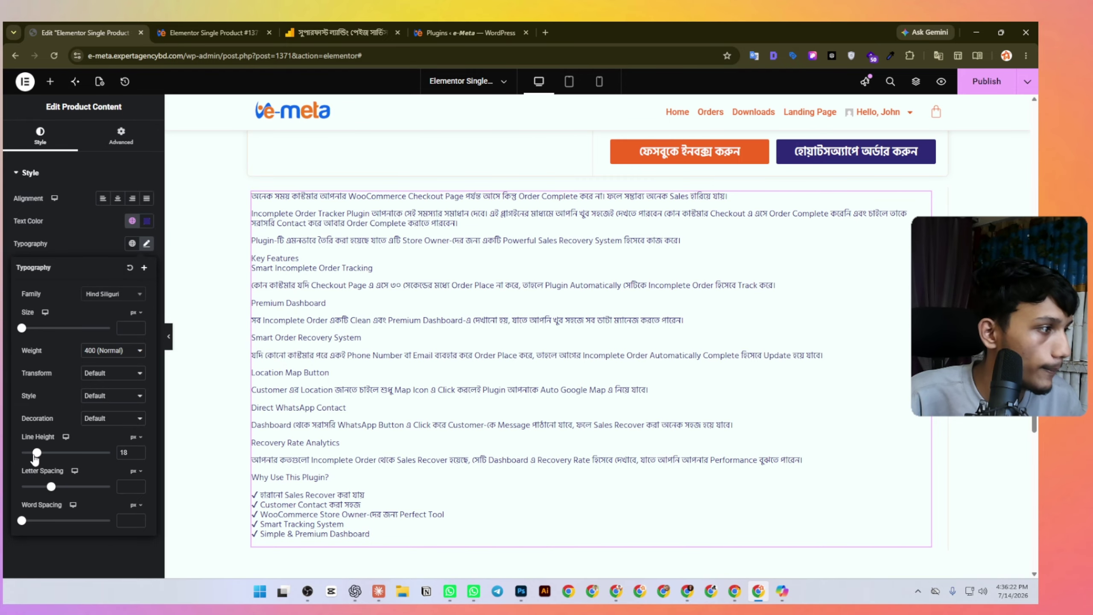
{"action": "left_click_drag", "start_coordinate": [23, 328], "coordinate": [31, 330]}
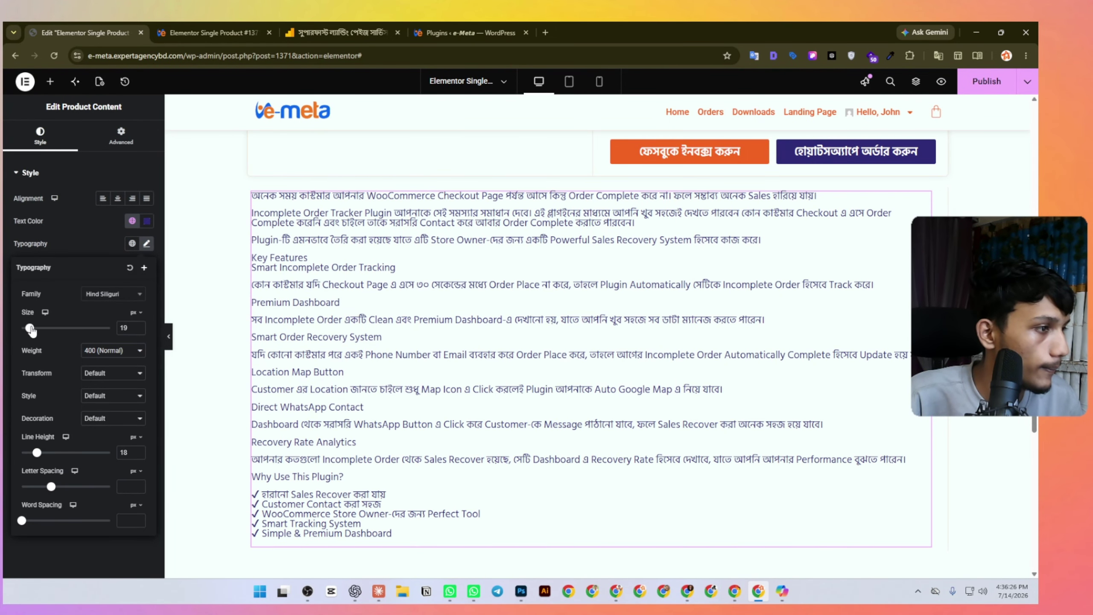
{"action": "scroll", "coordinate": [421, 395], "scroll_direction": "up", "scroll_amount": 6}
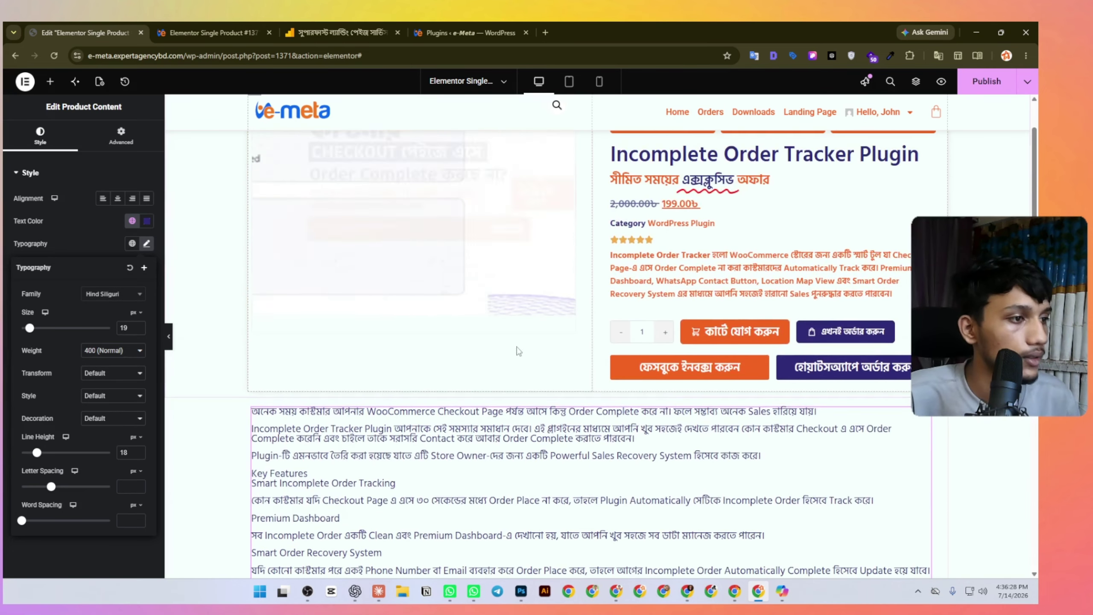
Add a new single-column Flexbox container below the product content section.
{"action": "scroll", "coordinate": [516, 379], "scroll_direction": "down", "scroll_amount": 8}
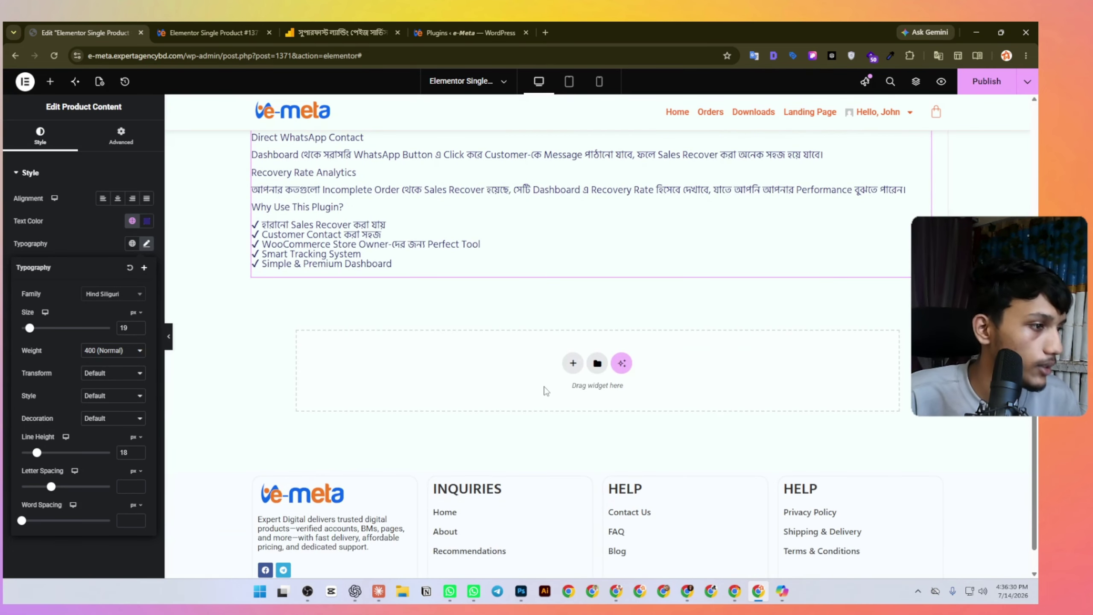
{"action": "left_click", "coordinate": [573, 363]}
{"action": "left_click", "coordinate": [575, 368]}
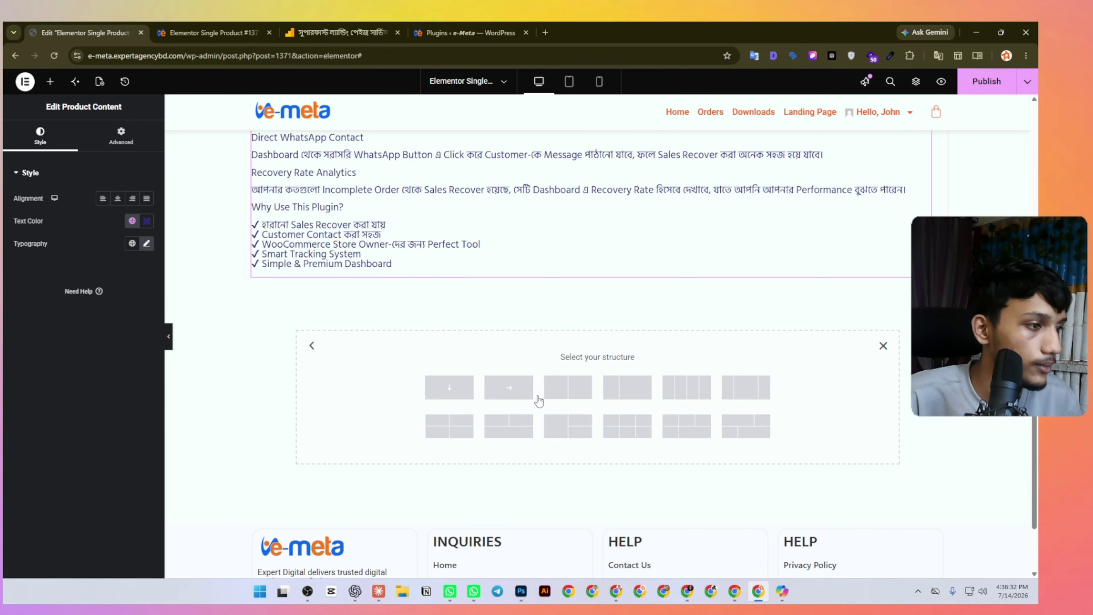
{"action": "left_click", "coordinate": [458, 398]}
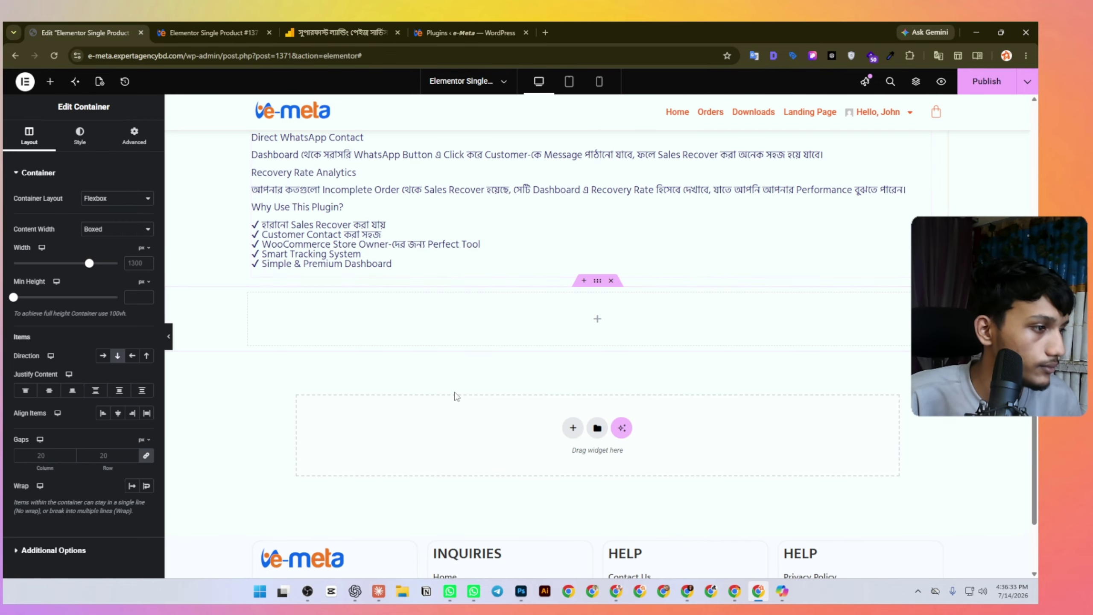
Search the widgets for "loop" and add a Loop Grid to the empty container below the product content.
{"action": "left_click", "coordinate": [50, 82]}
{"action": "type", "text": "rela"}
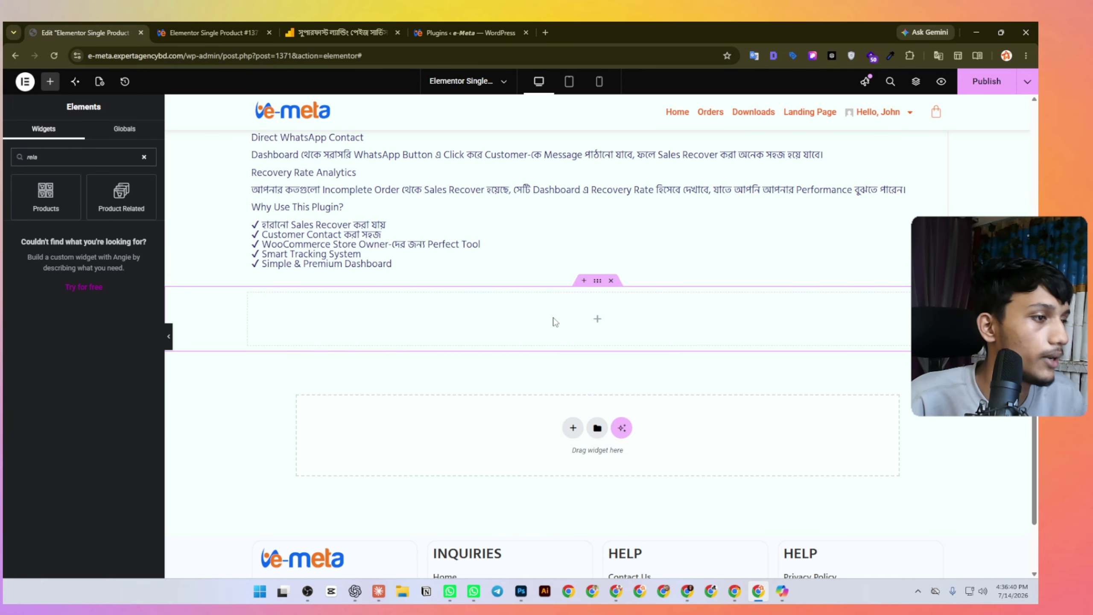
{"action": "scroll", "coordinate": [278, 186], "scroll_direction": "up", "scroll_amount": 10}
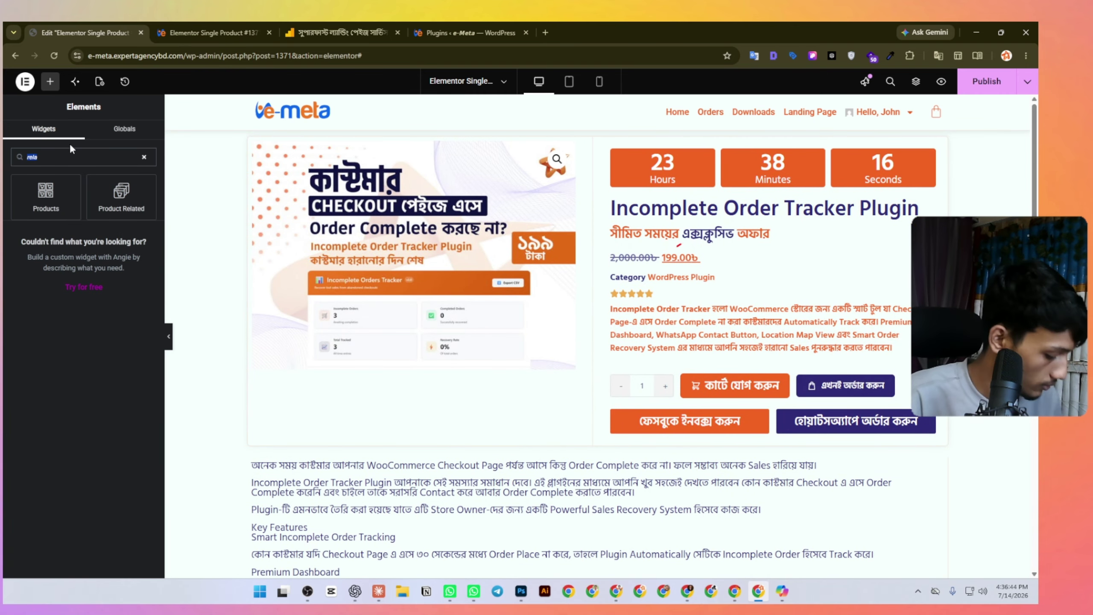
{"action": "type", "text": "loop"}
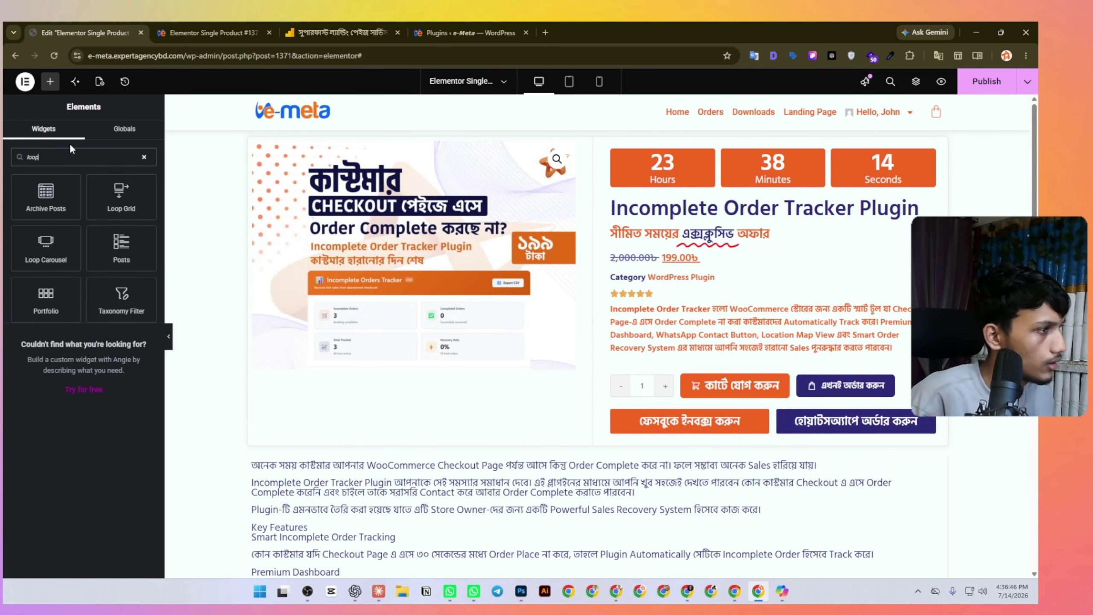
{"action": "scroll", "coordinate": [437, 364], "scroll_direction": "down", "scroll_amount": 10}
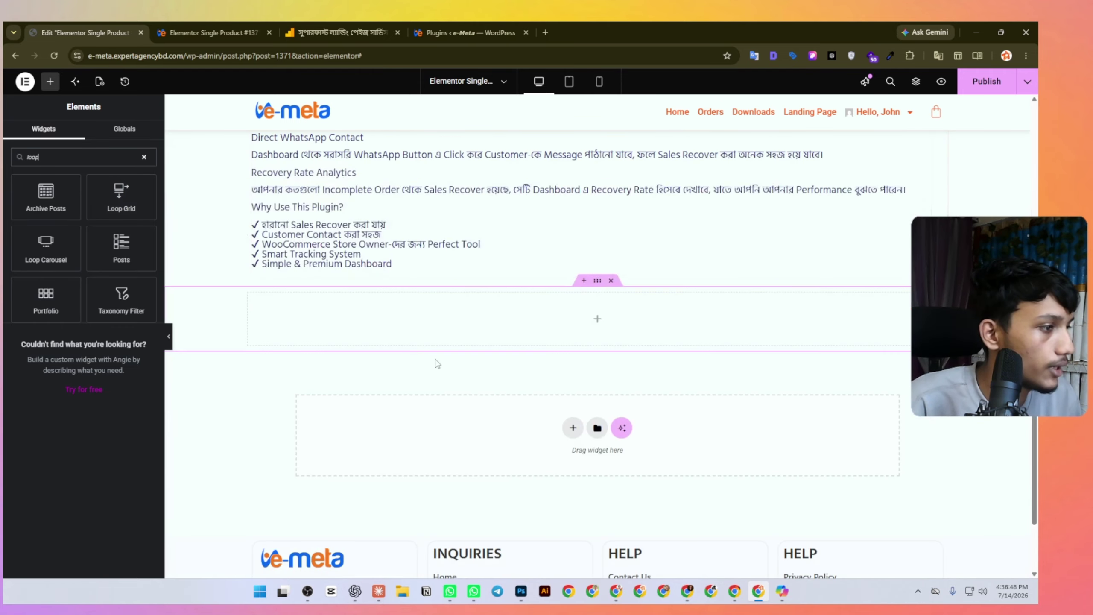
{"action": "left_click_drag", "start_coordinate": [121, 196], "coordinate": [400, 307]}
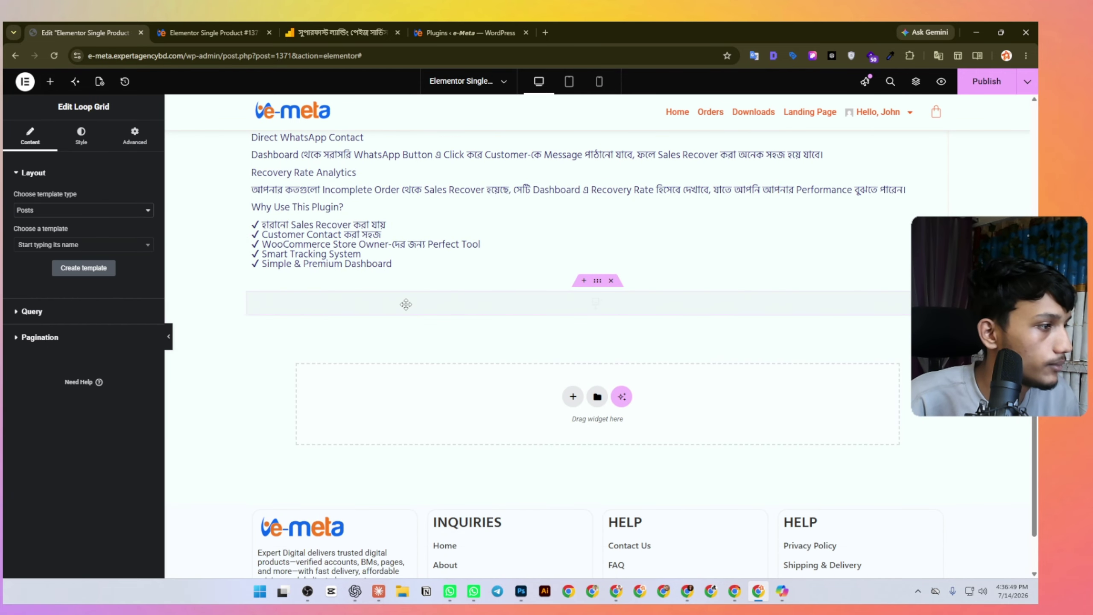
Set the Loop Grid's template type to Products and choose the "all nproduct page loop" template.
{"action": "left_click", "coordinate": [68, 213]}
{"action": "left_click", "coordinate": [46, 228]}
{"action": "left_click", "coordinate": [66, 245]}
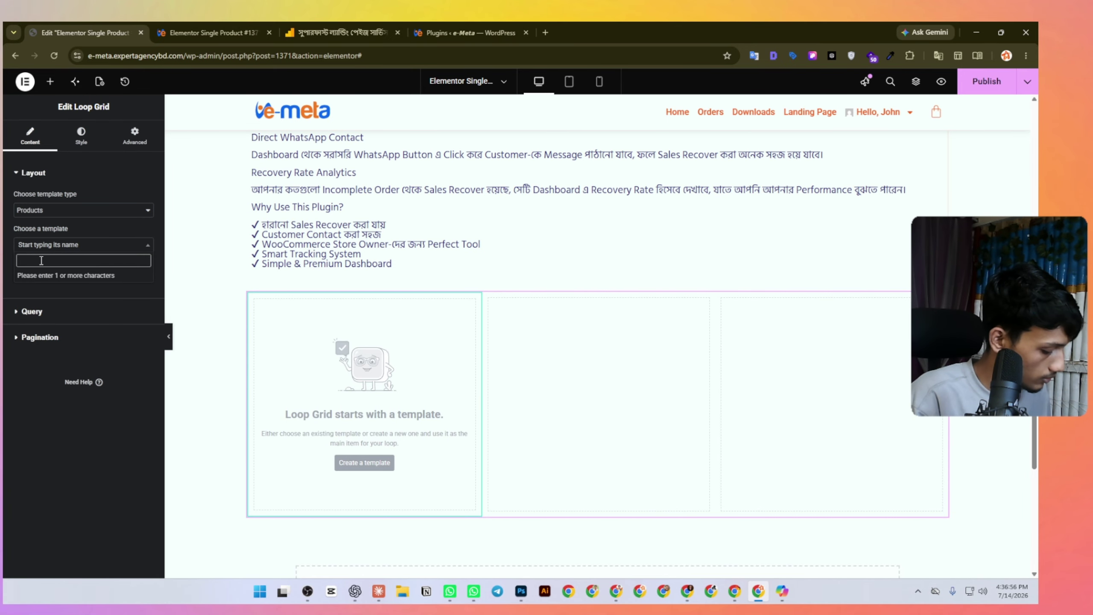
{"action": "type", "text": "s"}
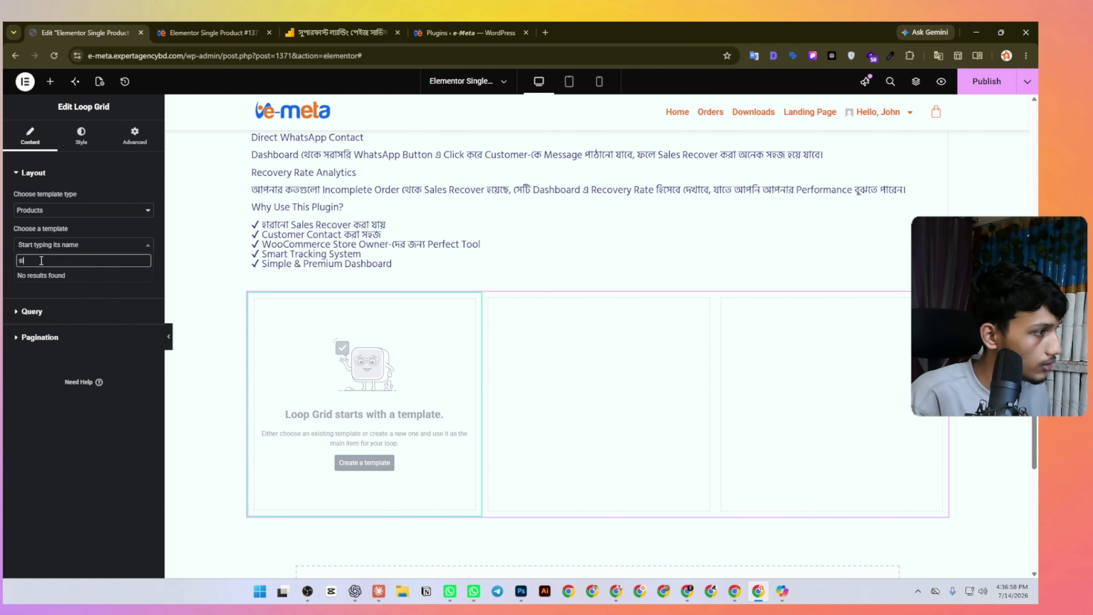
{"action": "key", "text": "BackSpace"}
{"action": "key", "text": "BackSpace"}
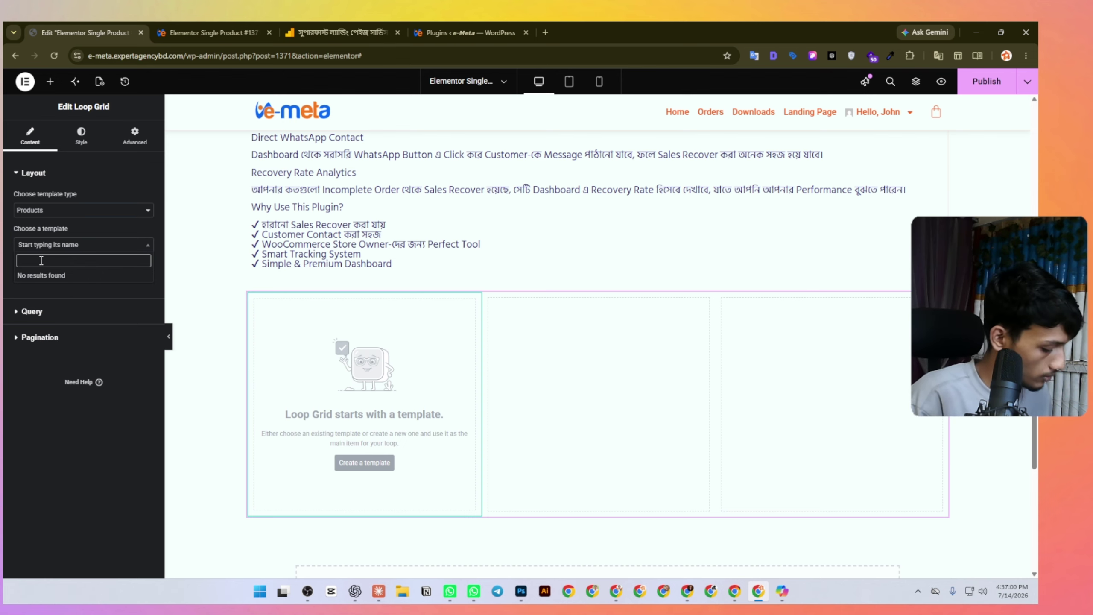
{"action": "type", "text": "d"}
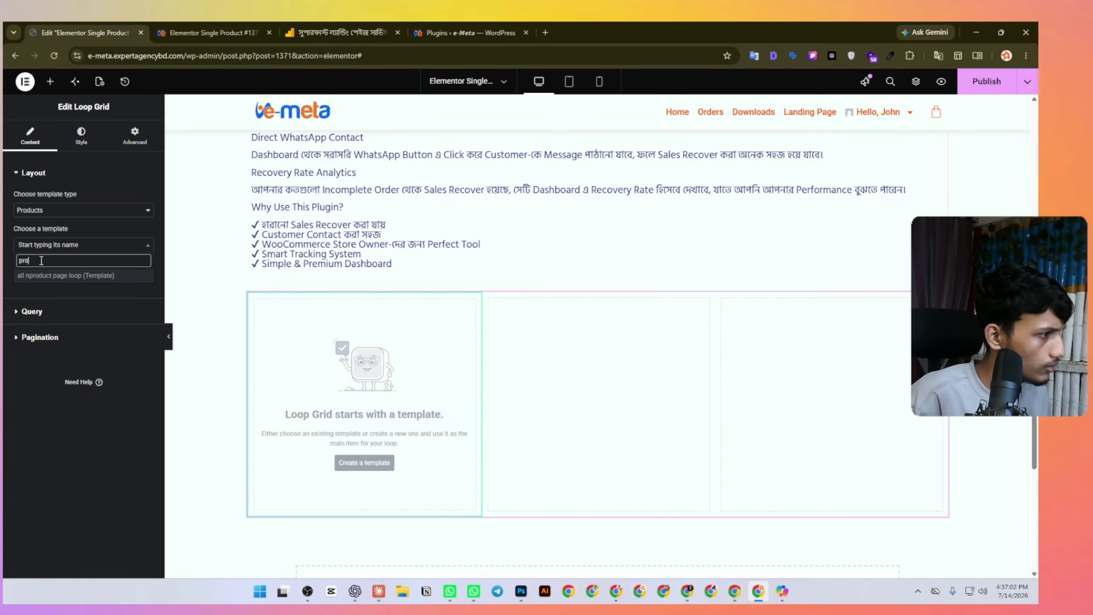
{"action": "left_click", "coordinate": [50, 276]}
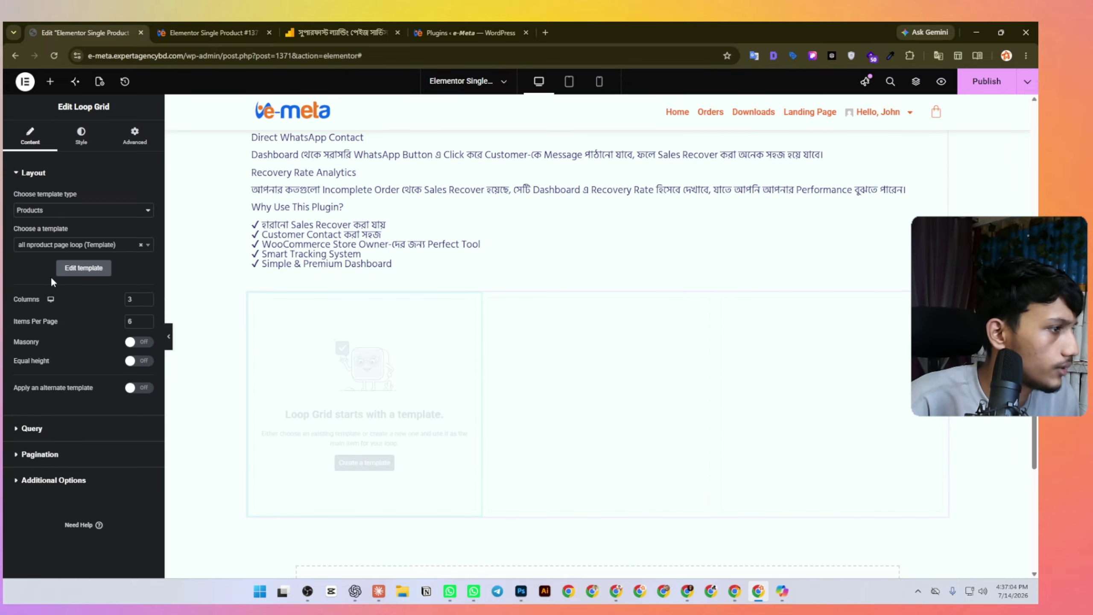
{"action": "scroll", "coordinate": [546, 423], "scroll_direction": "down", "scroll_amount": 4}
{"action": "scroll", "coordinate": [636, 462], "scroll_direction": "up", "scroll_amount": 2}
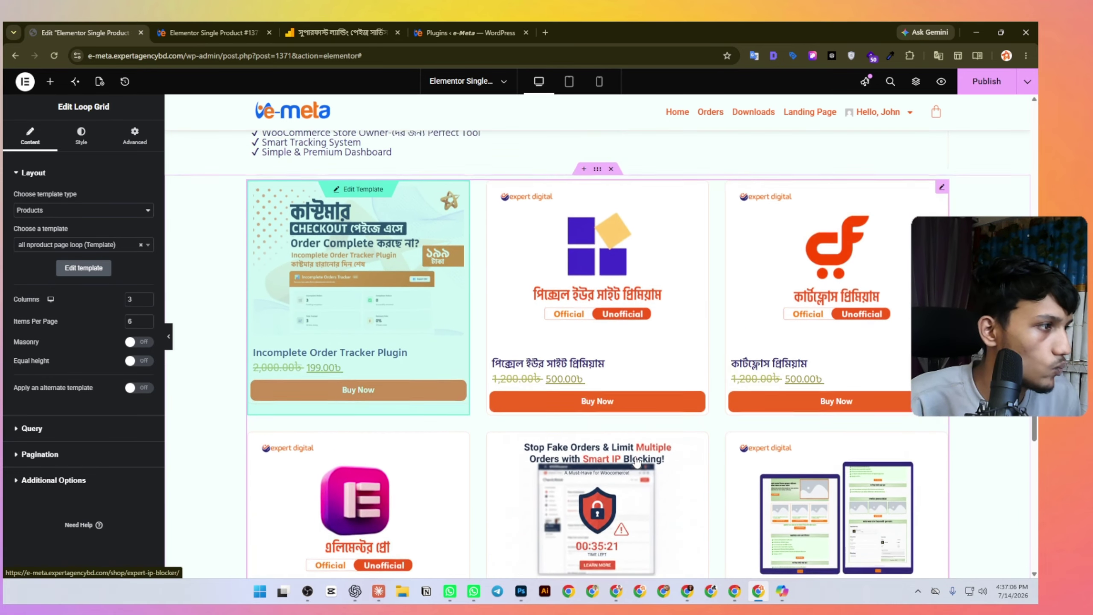
{"action": "scroll", "coordinate": [636, 462], "scroll_direction": "up", "scroll_amount": 2}
Examine the site's saved Loop Item templates in the Theme Builder, then return to the single product template editor.
{"action": "left_click", "coordinate": [216, 32]}
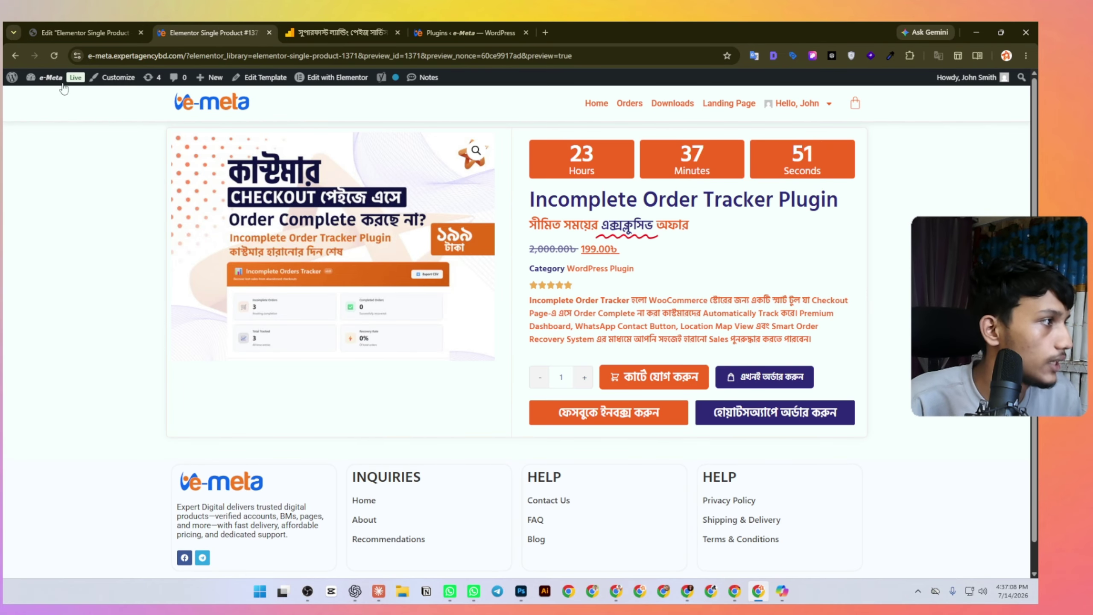
{"action": "left_click", "coordinate": [9, 79]}
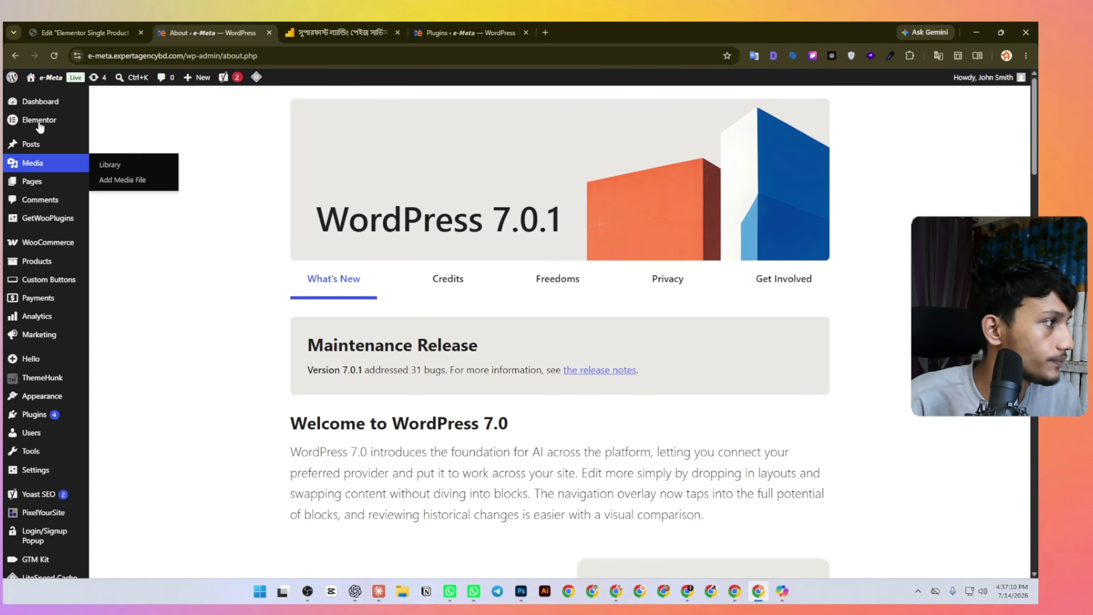
{"action": "left_click", "coordinate": [120, 153]}
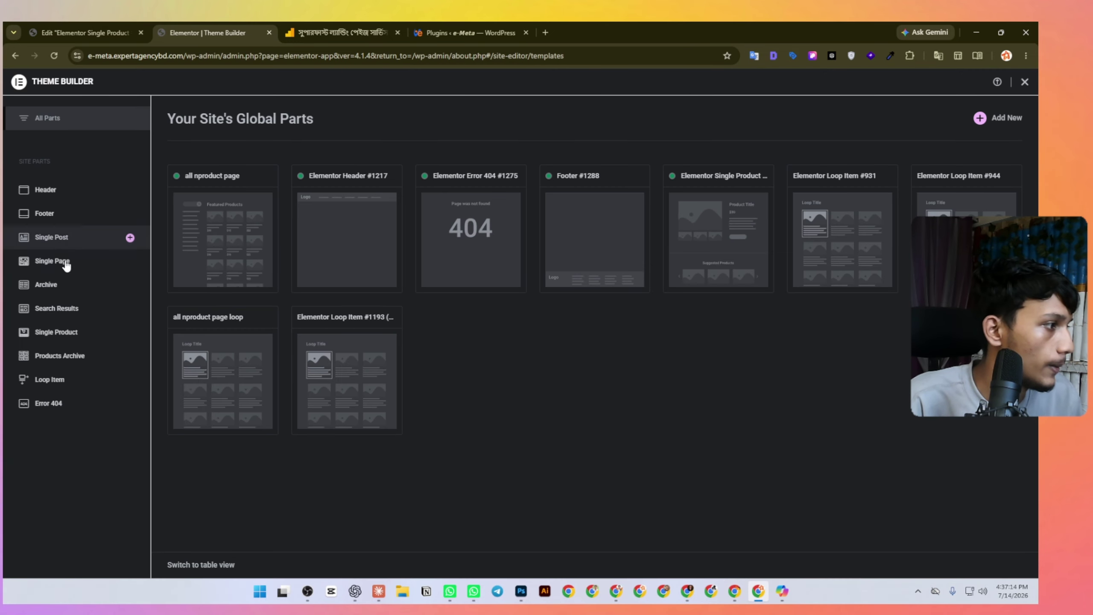
{"action": "left_click", "coordinate": [63, 380]}
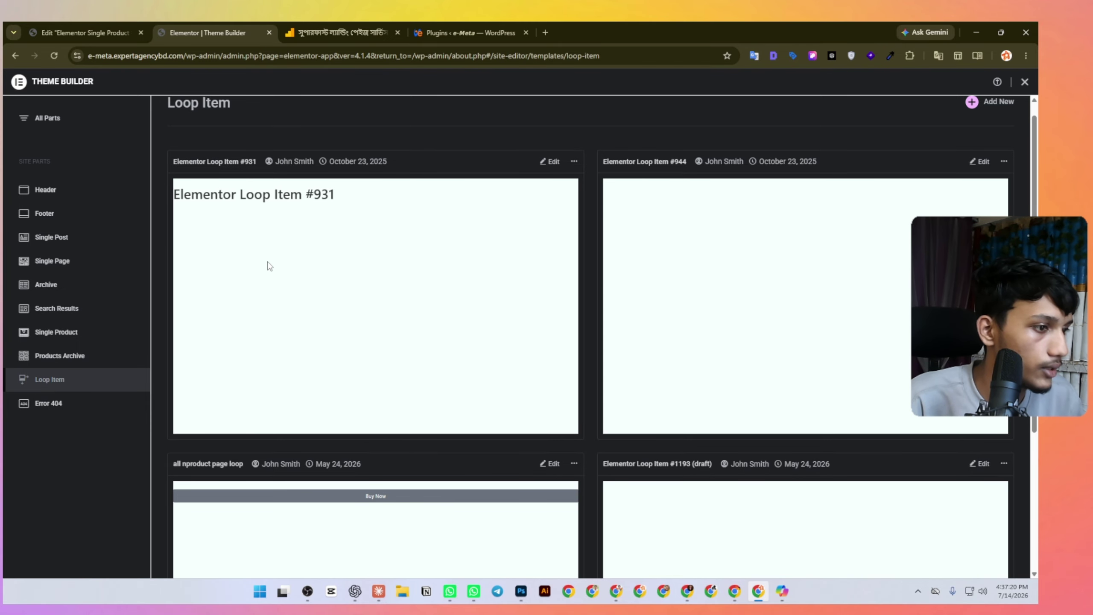
{"action": "scroll", "coordinate": [270, 265], "scroll_direction": "down", "scroll_amount": 5}
{"action": "scroll", "coordinate": [267, 265], "scroll_direction": "up", "scroll_amount": 5}
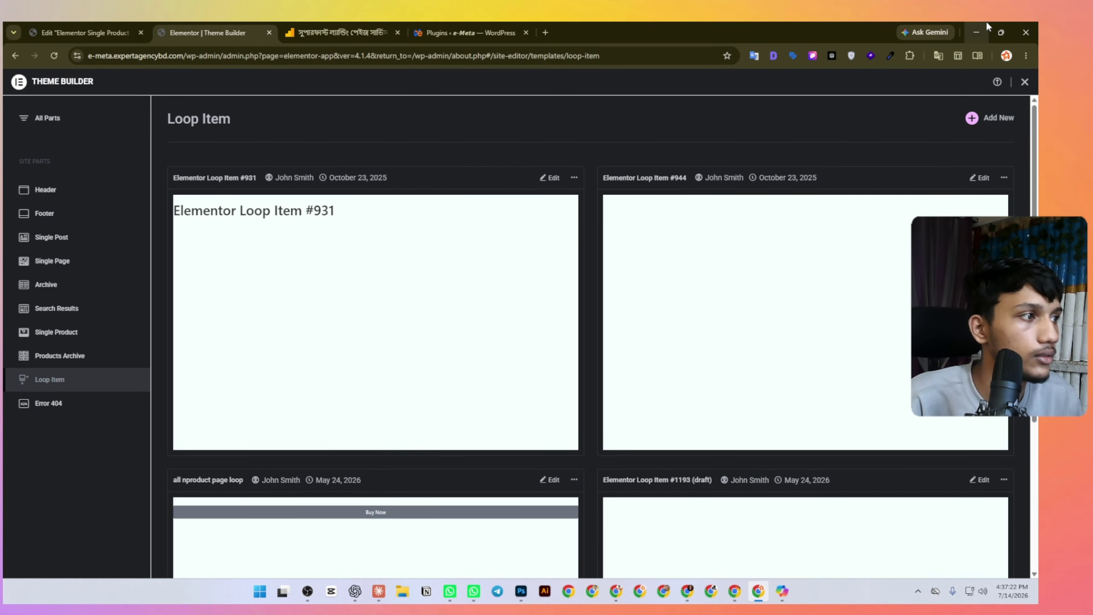
{"action": "left_click", "coordinate": [87, 31]}
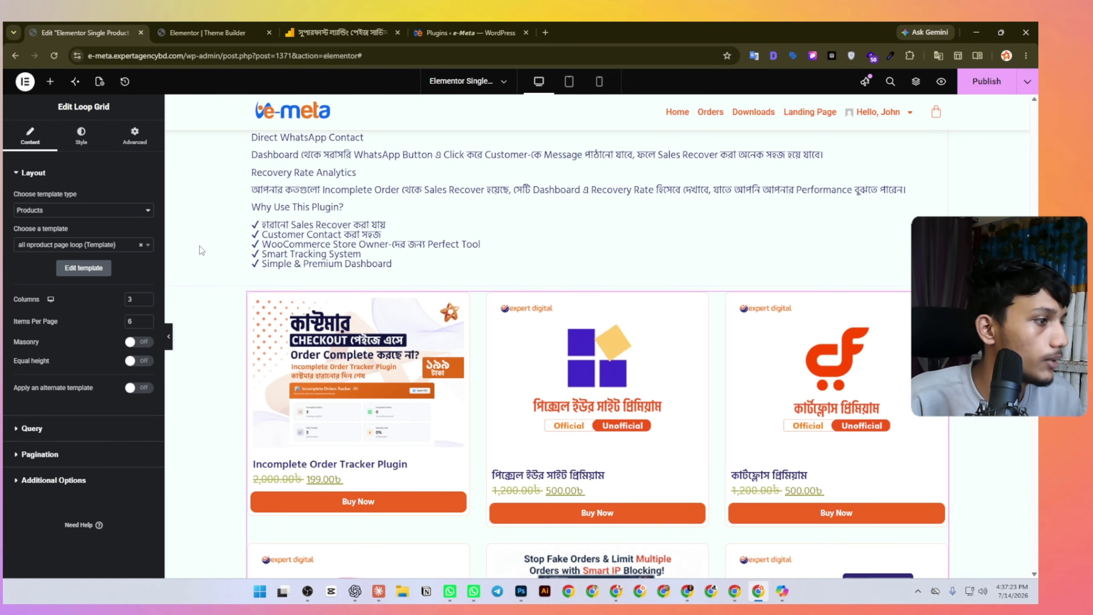
Try Elementor Loop Item #931 and then Elementor Loop Item #944 as the Loop Grid's template.
{"action": "left_click", "coordinate": [48, 246]}
{"action": "type", "text": "a"}
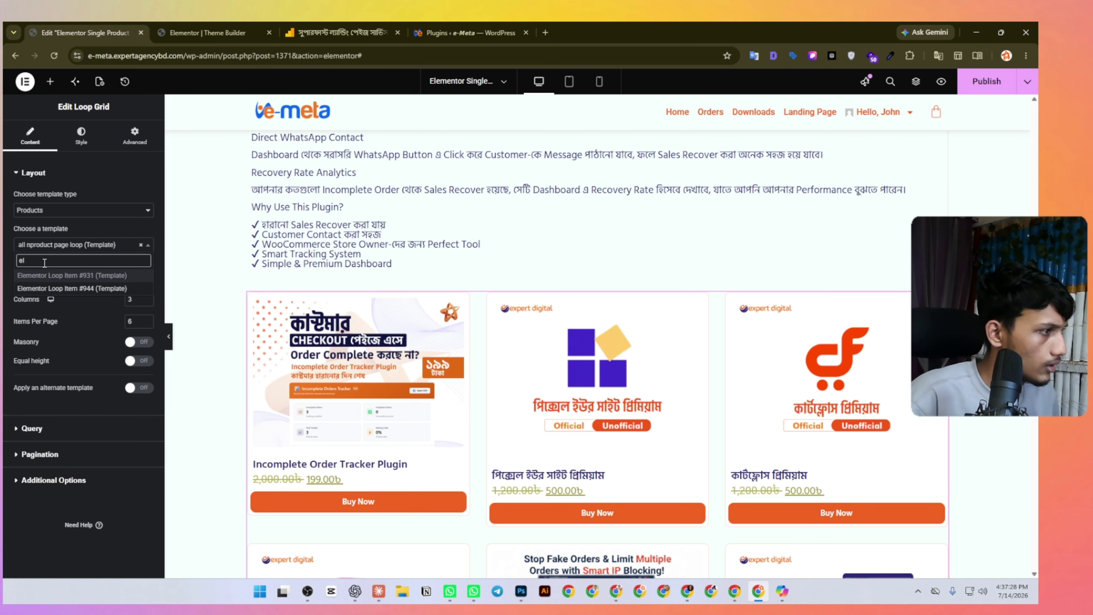
{"action": "left_click", "coordinate": [56, 276]}
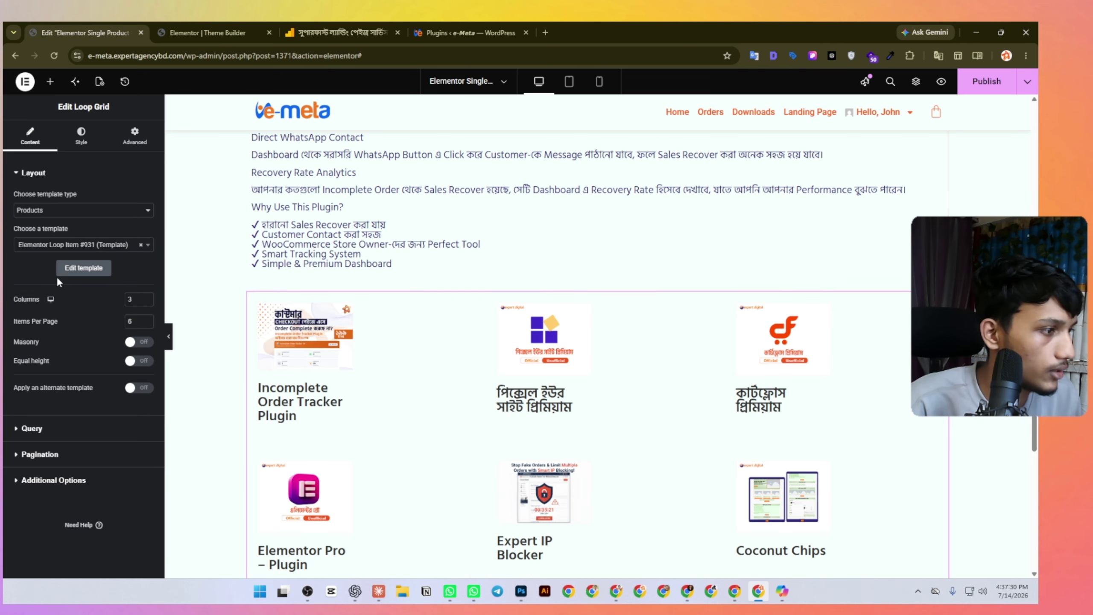
{"action": "left_click", "coordinate": [48, 244]}
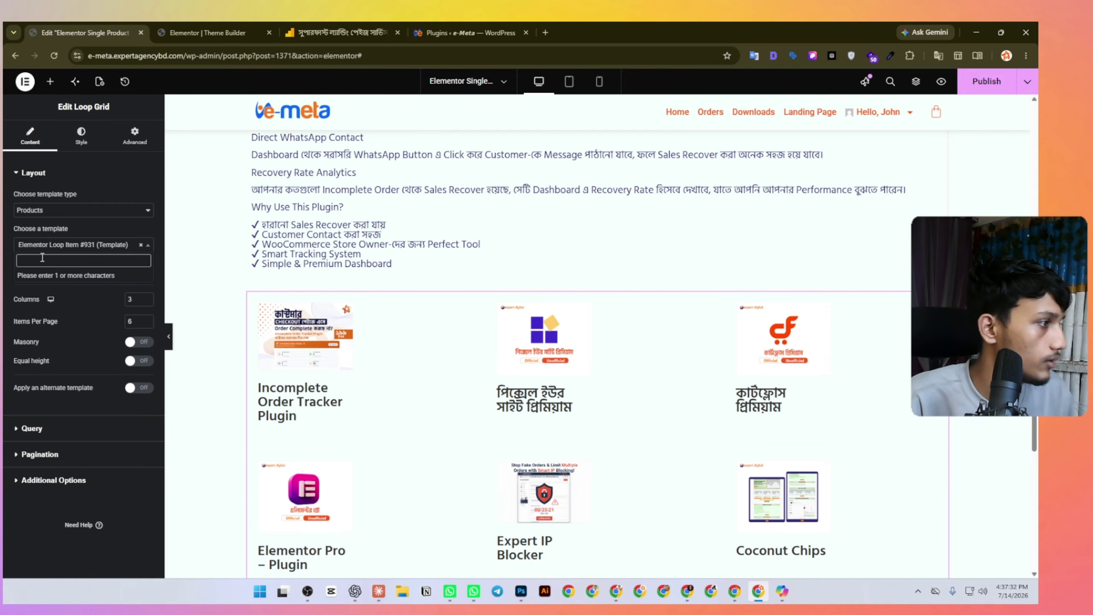
{"action": "type", "text": "el"}
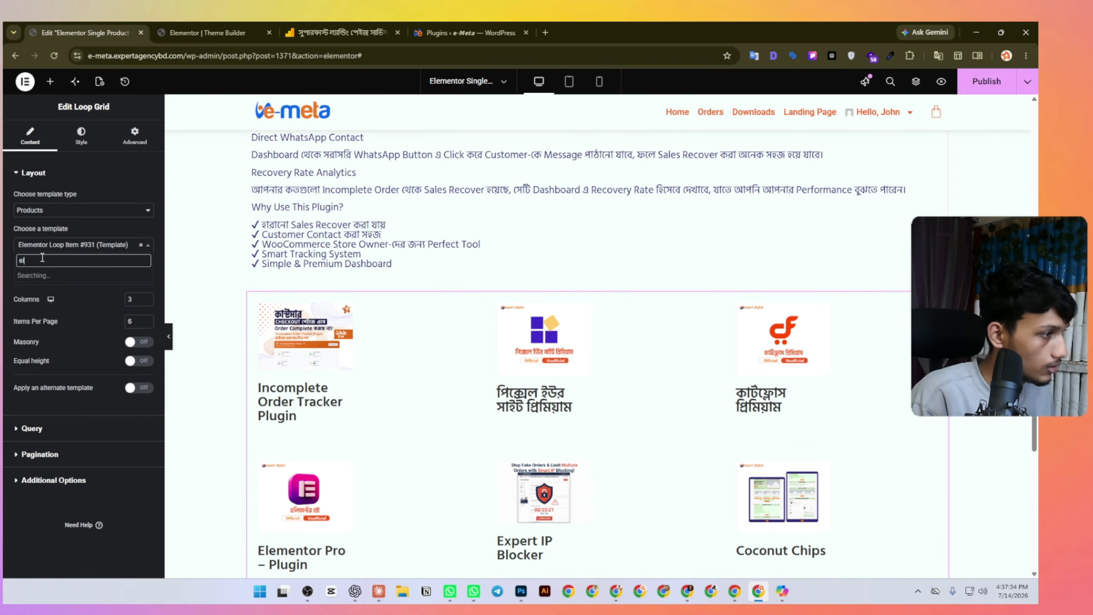
{"action": "left_click", "coordinate": [48, 289]}
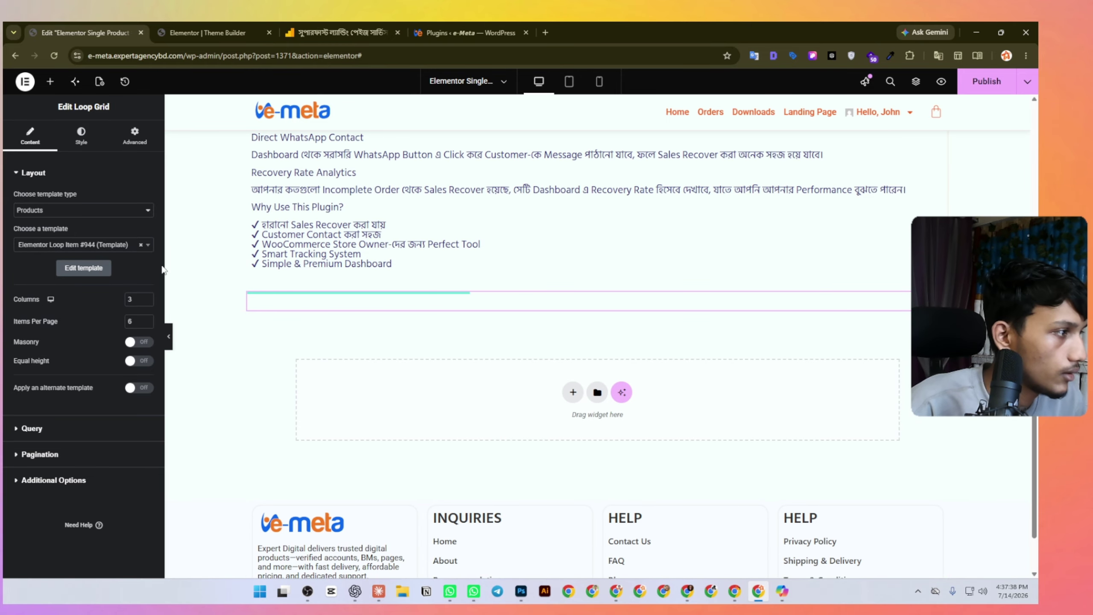
Switch the Loop Grid's template back to "all nproduct page loop" and look over the product cards.
{"action": "left_click", "coordinate": [52, 249]}
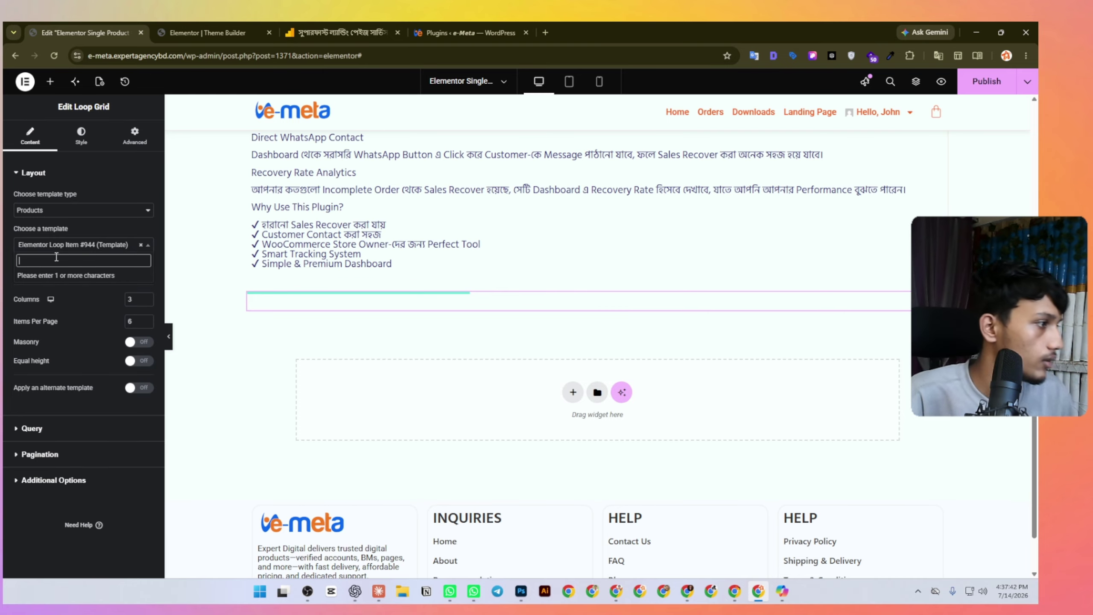
{"action": "type", "text": "all"}
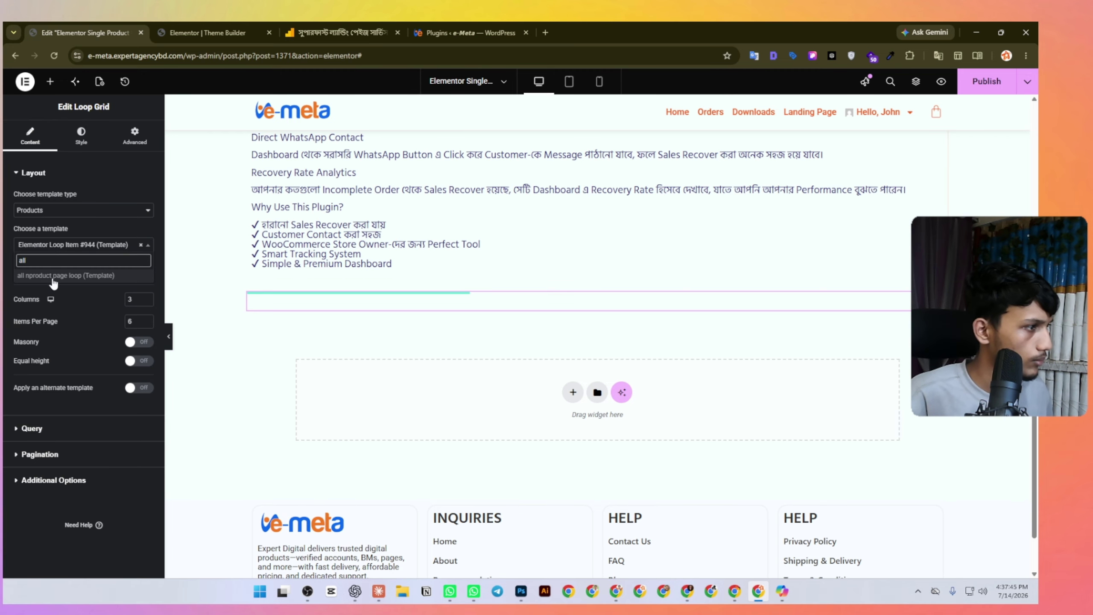
{"action": "left_click", "coordinate": [51, 276]}
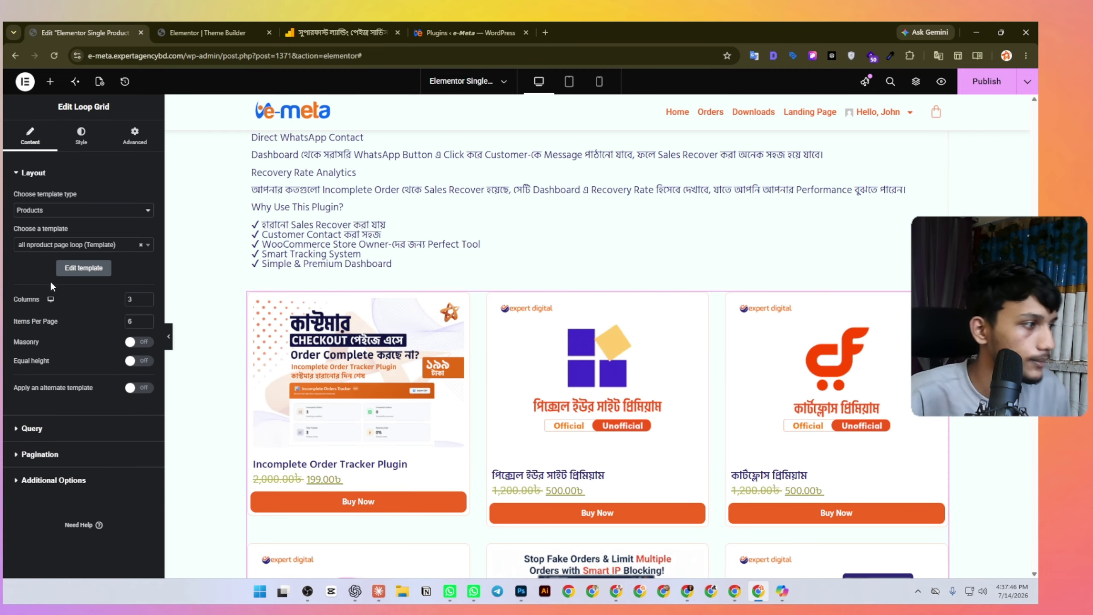
{"action": "scroll", "coordinate": [512, 340], "scroll_direction": "down", "scroll_amount": 8}
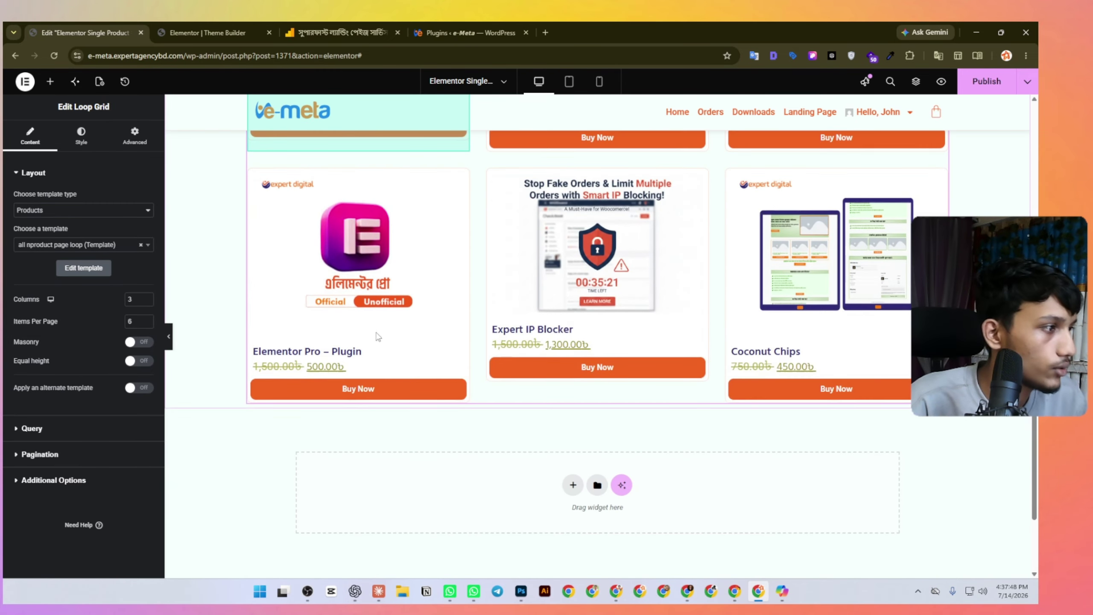
{"action": "scroll", "coordinate": [834, 331], "scroll_direction": "up", "scroll_amount": 8}
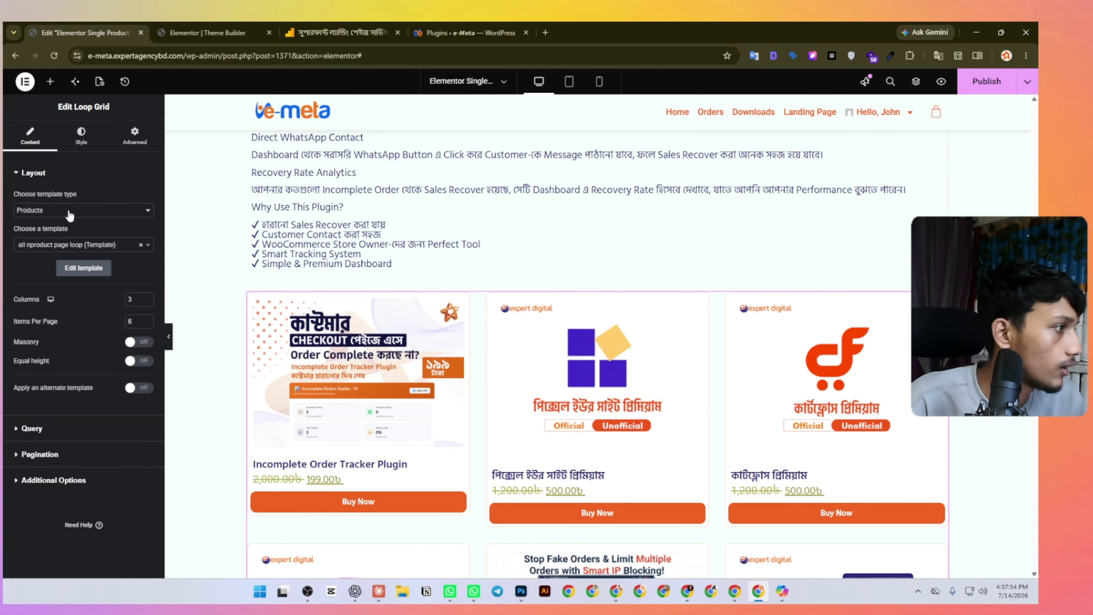
Set the Loop Grid's query source to Related Products and check the resulting product cards.
{"action": "left_click", "coordinate": [51, 427]}
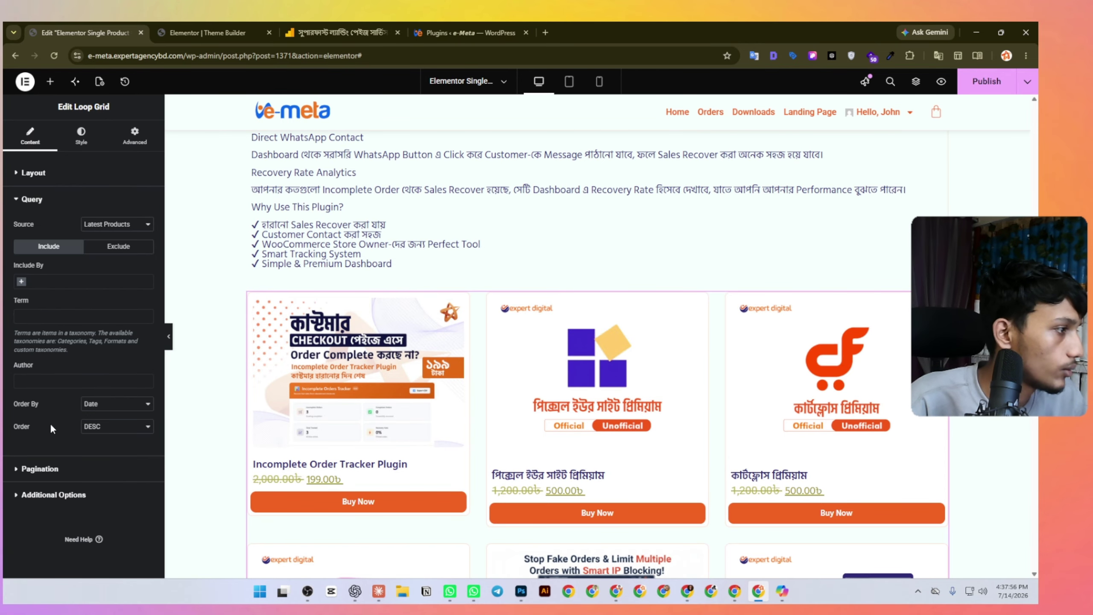
{"action": "left_click", "coordinate": [106, 224]}
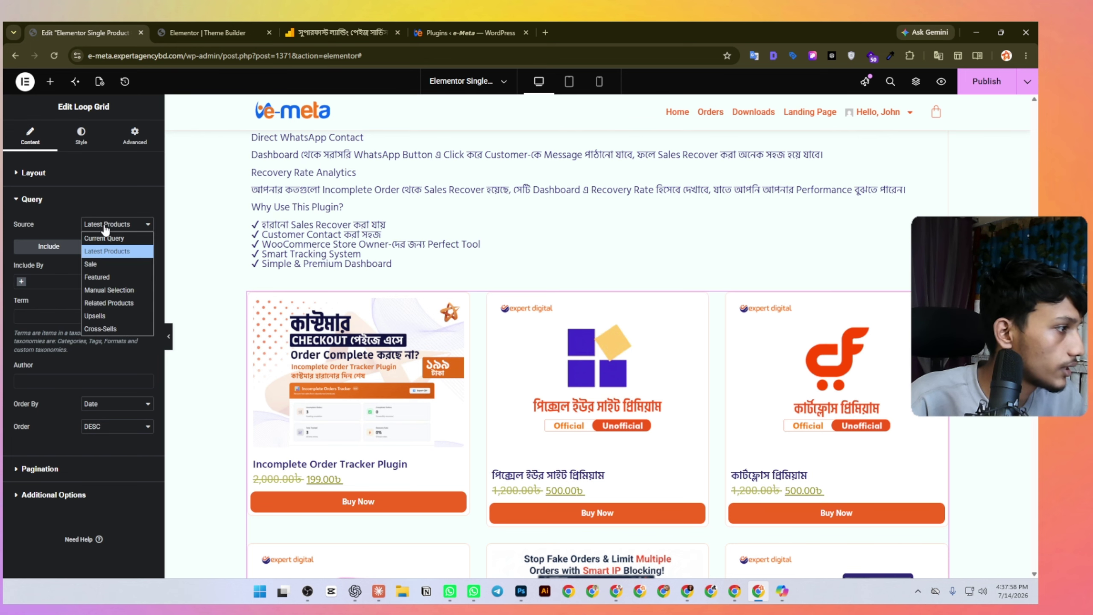
{"action": "left_click", "coordinate": [119, 302]}
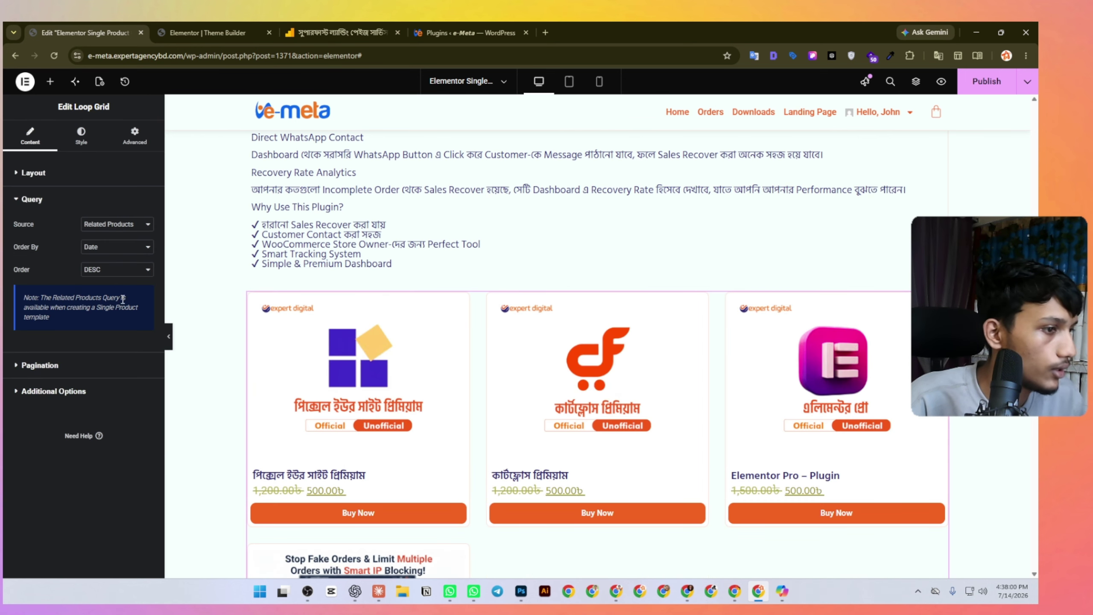
{"action": "scroll", "coordinate": [608, 461], "scroll_direction": "down", "scroll_amount": 3}
{"action": "scroll", "coordinate": [452, 421], "scroll_direction": "up", "scroll_amount": 7}
{"action": "scroll", "coordinate": [482, 381], "scroll_direction": "down", "scroll_amount": 5}
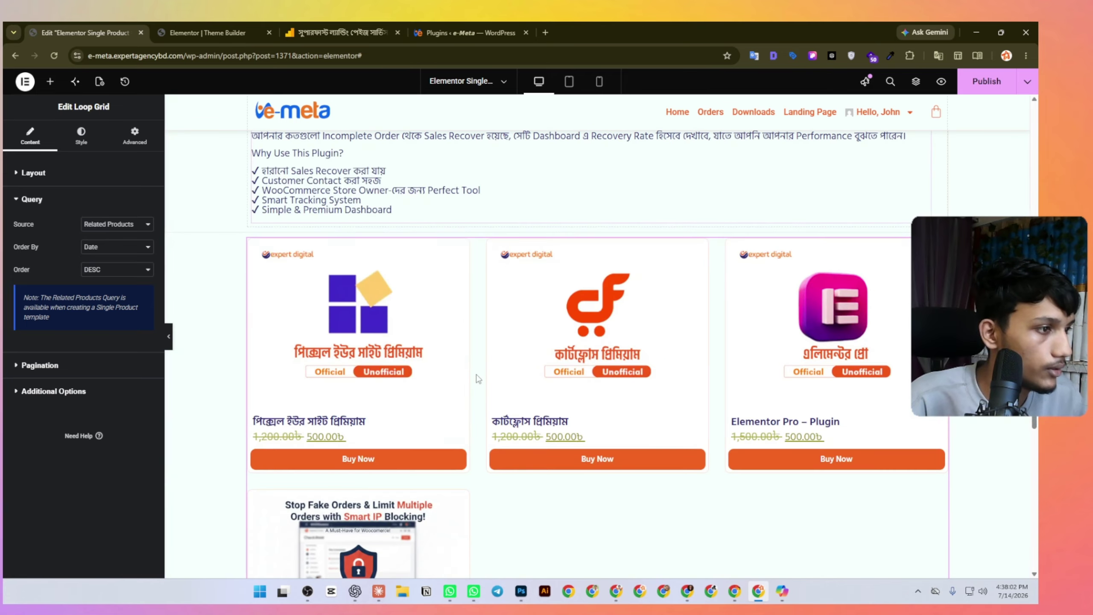
Insert a single-column Flexbox container between the product content and the related products grid.
{"action": "left_click", "coordinate": [584, 227]}
{"action": "left_click", "coordinate": [570, 283]}
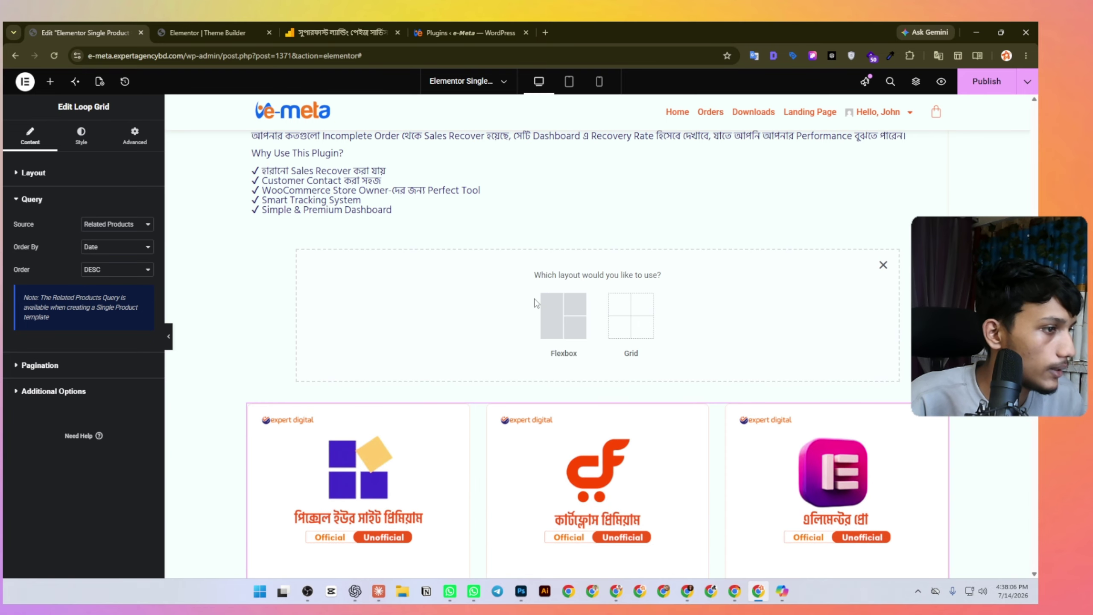
{"action": "left_click", "coordinate": [546, 312]}
{"action": "left_click", "coordinate": [450, 307]}
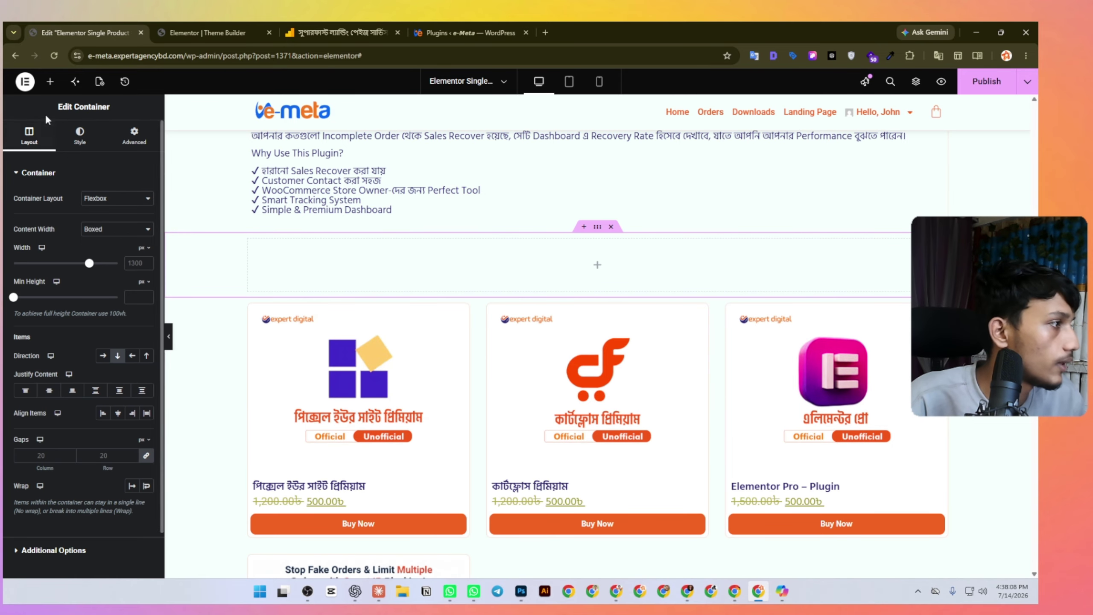
Find the Loop Carousel widget and place it in the empty container between the product content and the related products grid.
{"action": "left_click", "coordinate": [50, 82]}
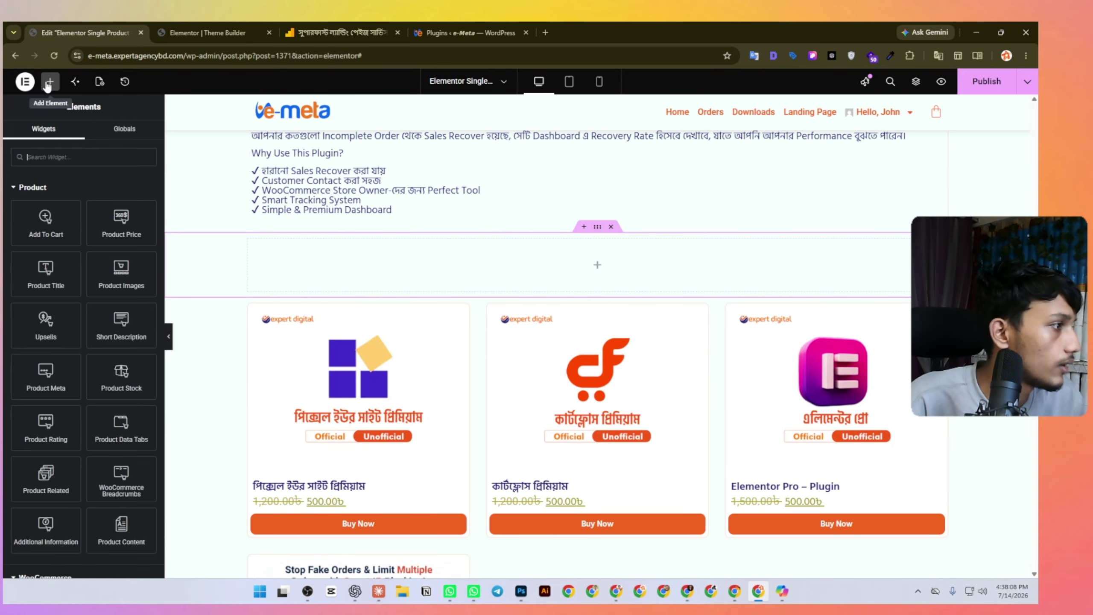
{"action": "left_click", "coordinate": [69, 164]}
{"action": "type", "text": "loop"}
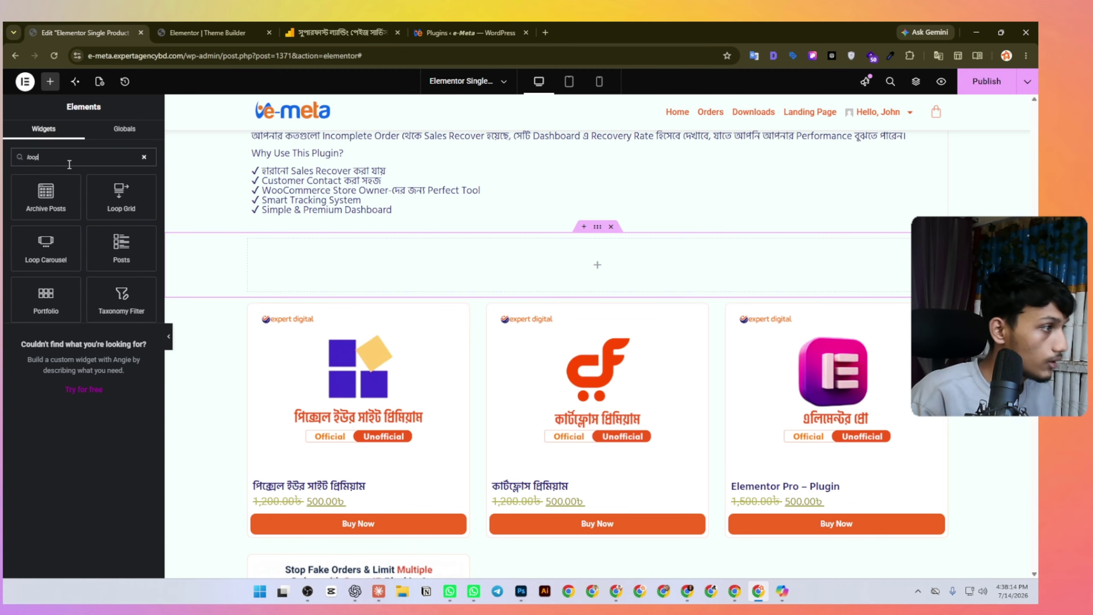
{"action": "left_click_drag", "start_coordinate": [48, 252], "coordinate": [595, 276]}
{"action": "scroll", "coordinate": [452, 282], "scroll_direction": "up", "scroll_amount": 1}
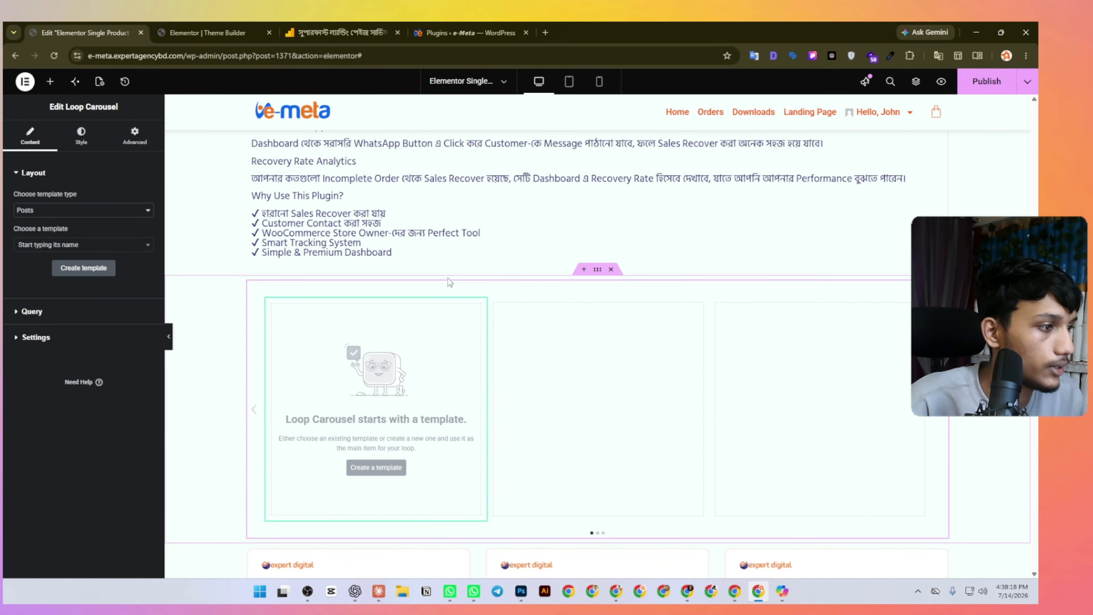
{"action": "scroll", "coordinate": [409, 287], "scroll_direction": "down", "scroll_amount": 3}
Set the Loop Carousel's template type to Products and choose the "all nproduct page loop" template.
{"action": "left_click", "coordinate": [52, 208]}
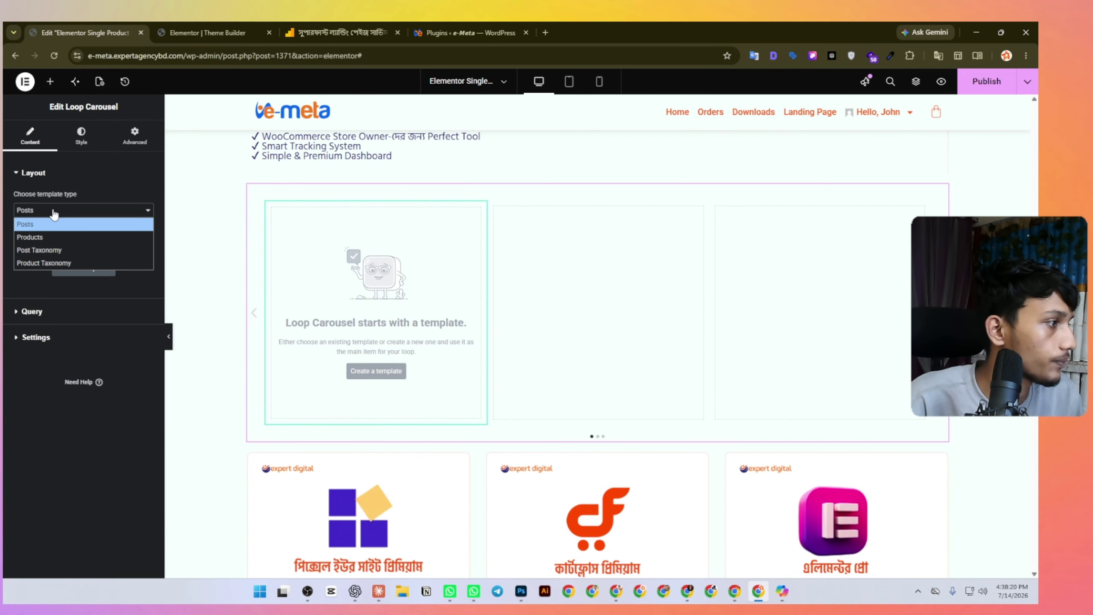
{"action": "left_click", "coordinate": [43, 238]}
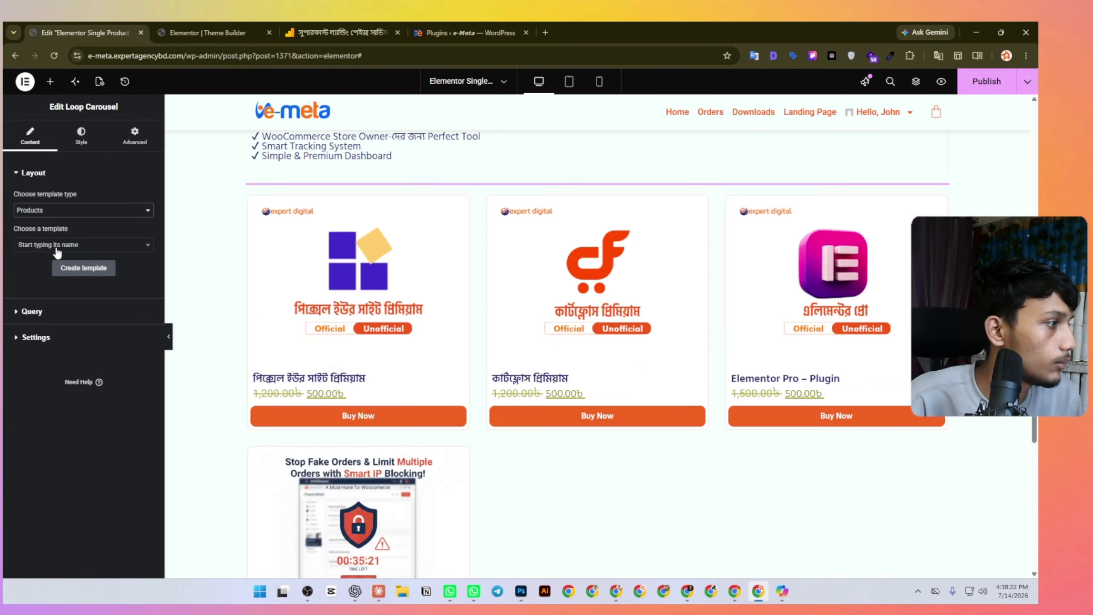
{"action": "left_click", "coordinate": [55, 245]}
{"action": "type", "text": "all"}
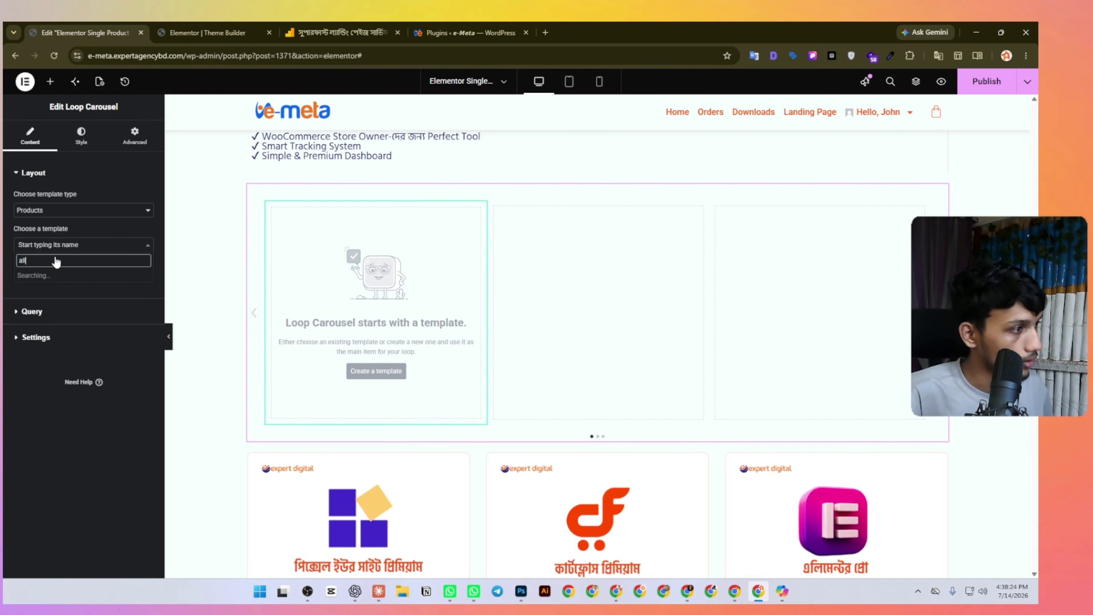
{"action": "left_click", "coordinate": [41, 277]}
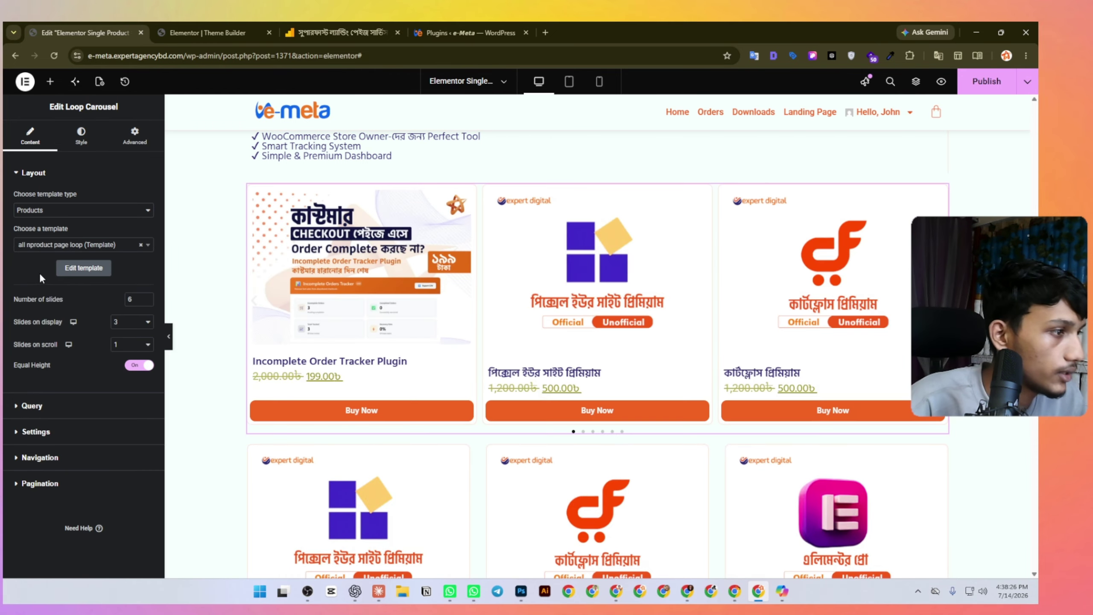
Set the Loop Carousel to 4 slides on display and 10 slides in total.
{"action": "scroll", "coordinate": [497, 392], "scroll_direction": "down", "scroll_amount": 2}
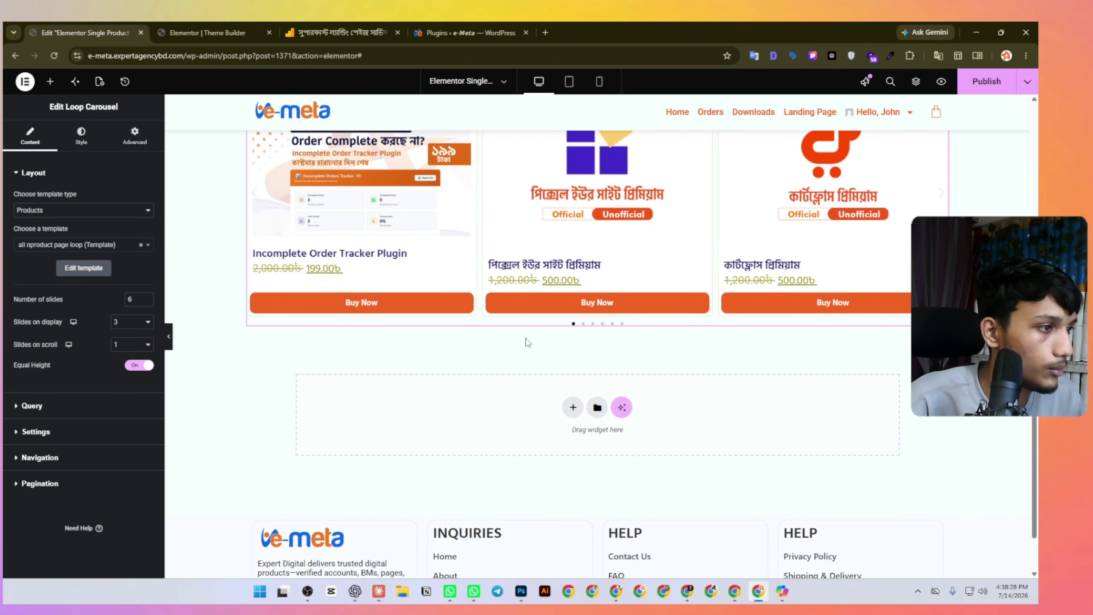
{"action": "scroll", "coordinate": [527, 342], "scroll_direction": "up", "scroll_amount": 5}
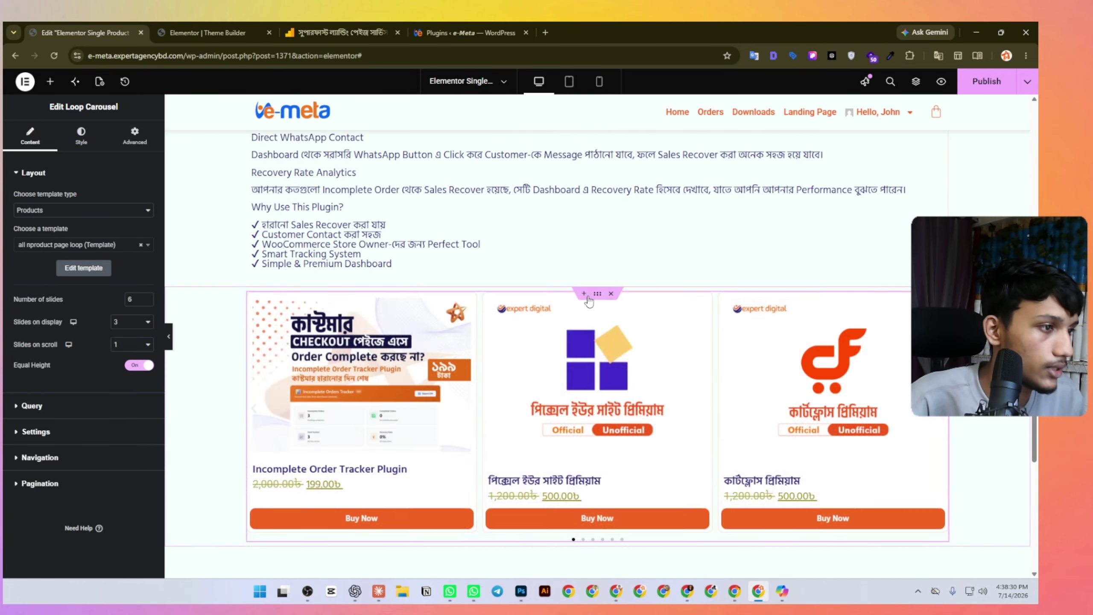
{"action": "left_click", "coordinate": [132, 323]}
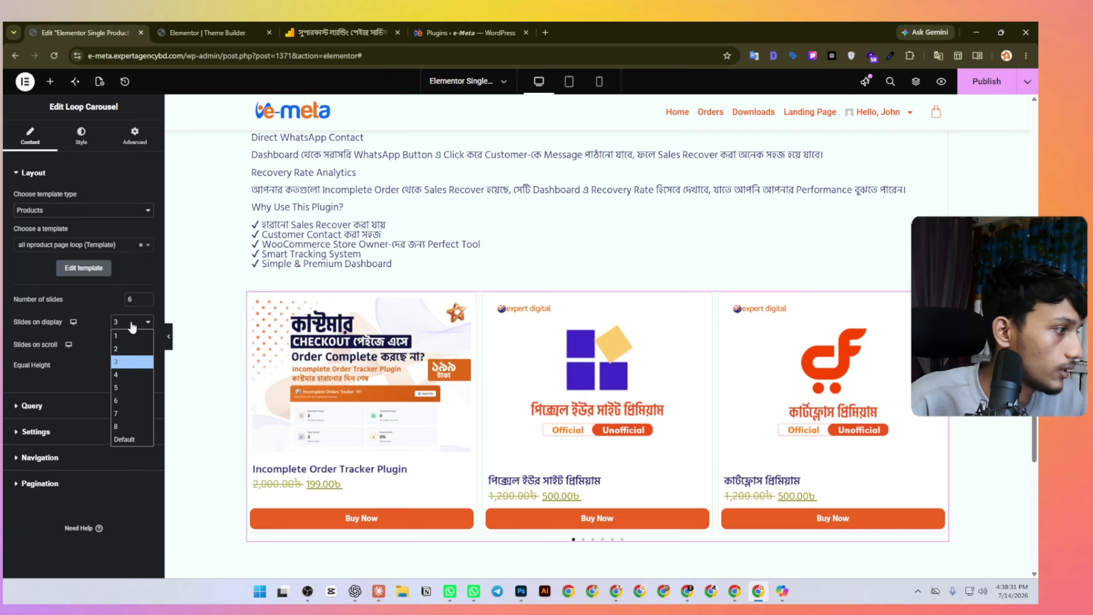
{"action": "left_click", "coordinate": [124, 373]}
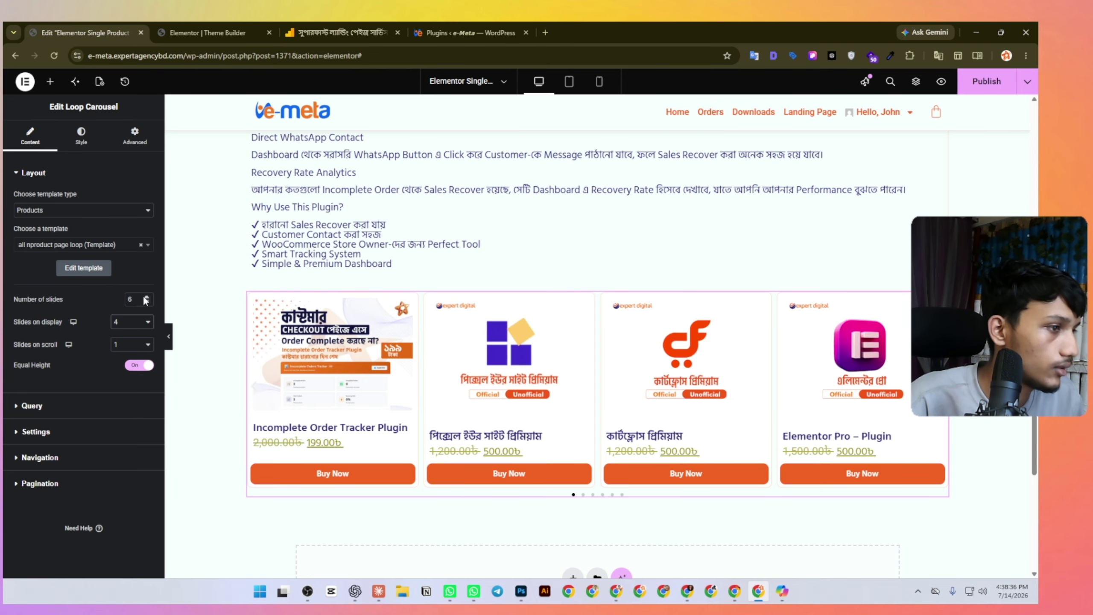
{"action": "left_click", "coordinate": [147, 297]}
{"action": "left_click", "coordinate": [146, 297]}
{"action": "left_click", "coordinate": [146, 297]}
{"action": "left_click", "coordinate": [146, 297]}
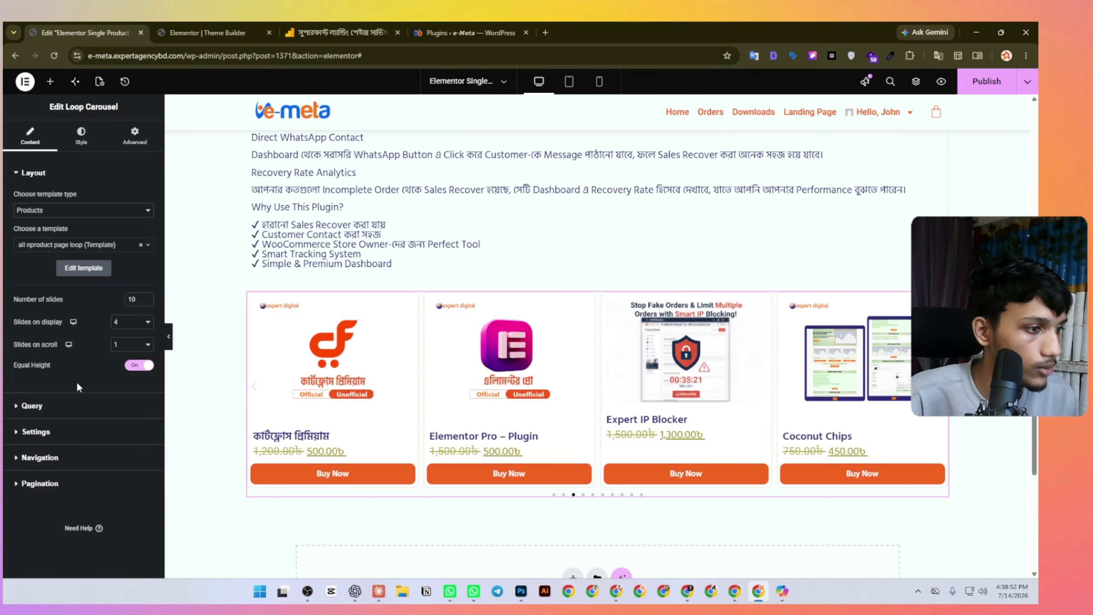
Set the Loop Carousel's query source to Related Products and look over the page around the carousel.
{"action": "left_click", "coordinate": [52, 408]}
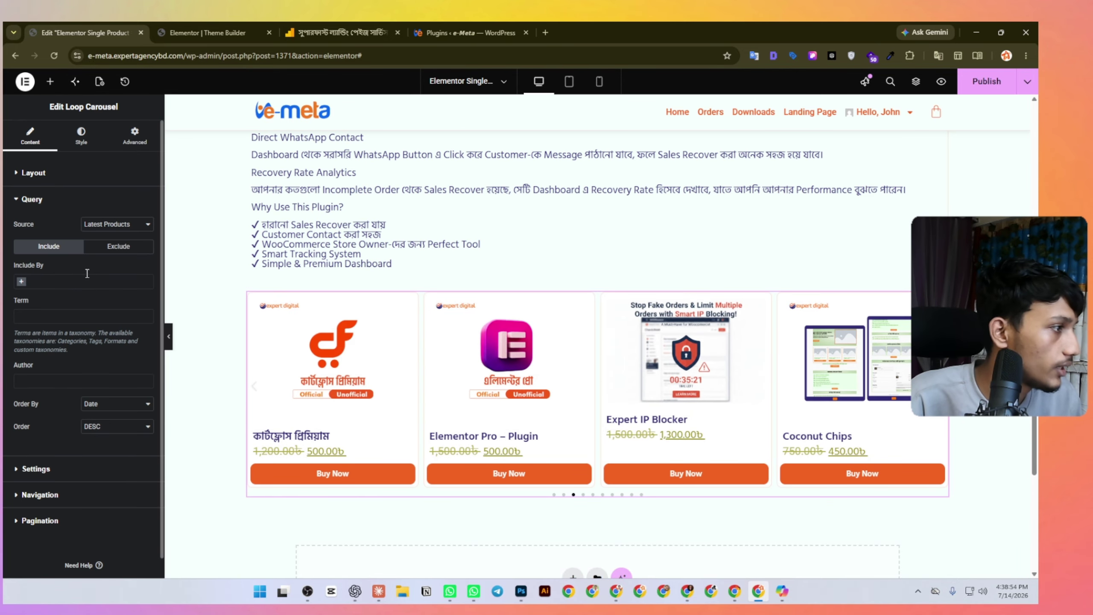
{"action": "left_click", "coordinate": [117, 225]}
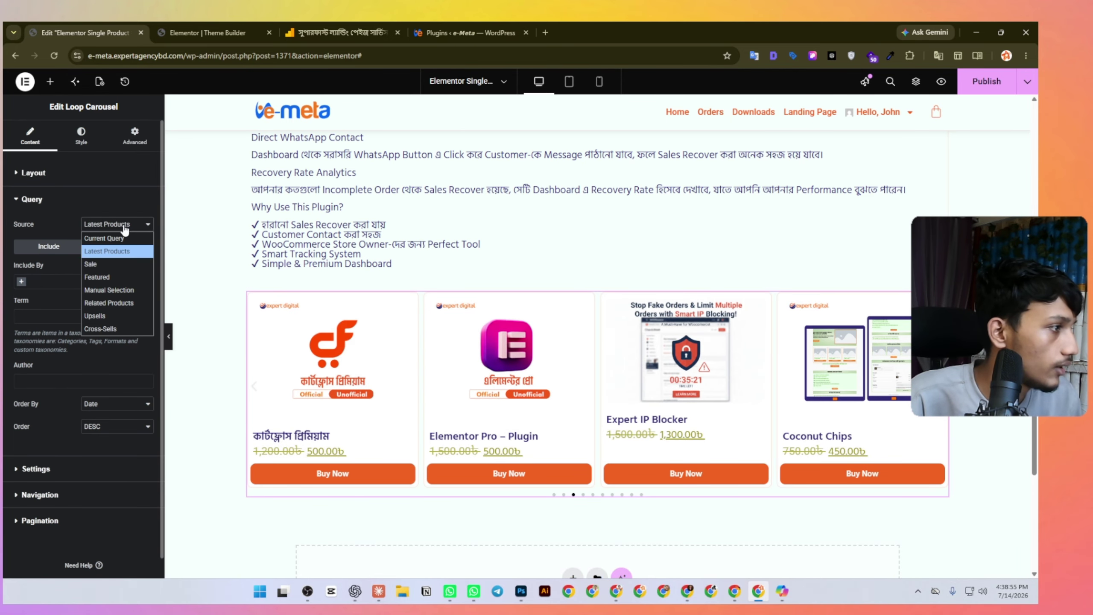
{"action": "left_click", "coordinate": [124, 304]}
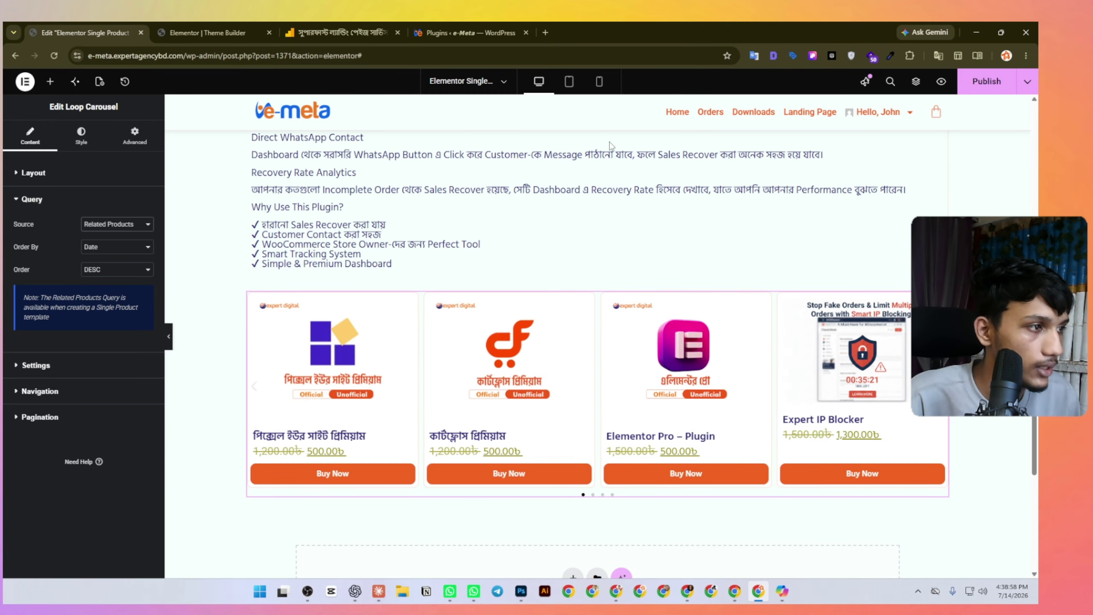
{"action": "scroll", "coordinate": [611, 147], "scroll_direction": "up", "scroll_amount": 5}
{"action": "scroll", "coordinate": [489, 296], "scroll_direction": "up", "scroll_amount": 5}
{"action": "scroll", "coordinate": [489, 296], "scroll_direction": "down", "scroll_amount": 5}
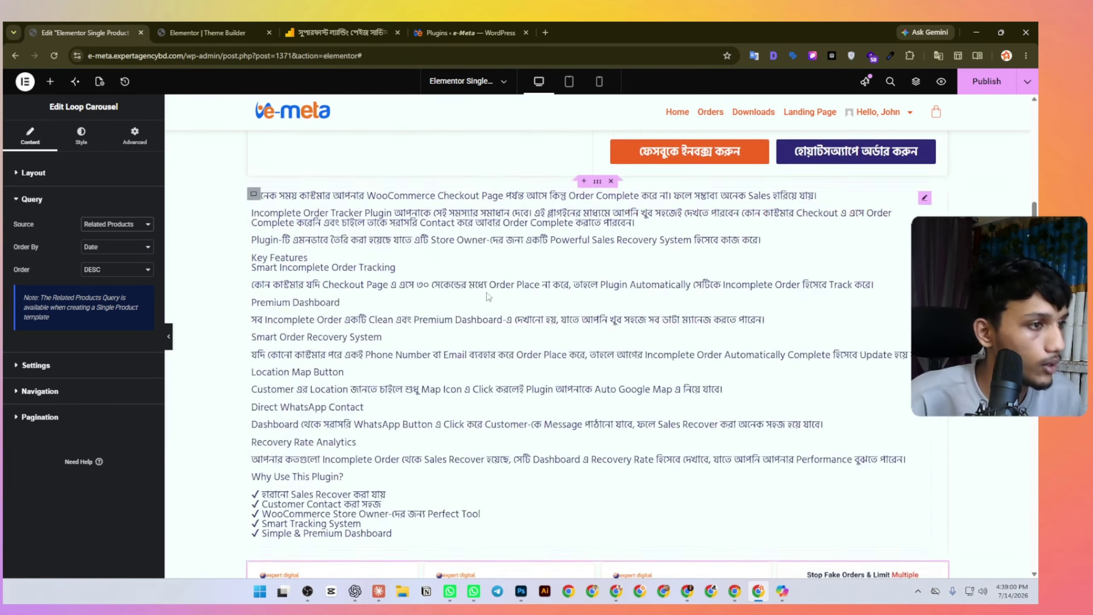
{"action": "scroll", "coordinate": [488, 296], "scroll_direction": "down", "scroll_amount": 10}
{"action": "scroll", "coordinate": [268, 275], "scroll_direction": "up", "scroll_amount": 2}
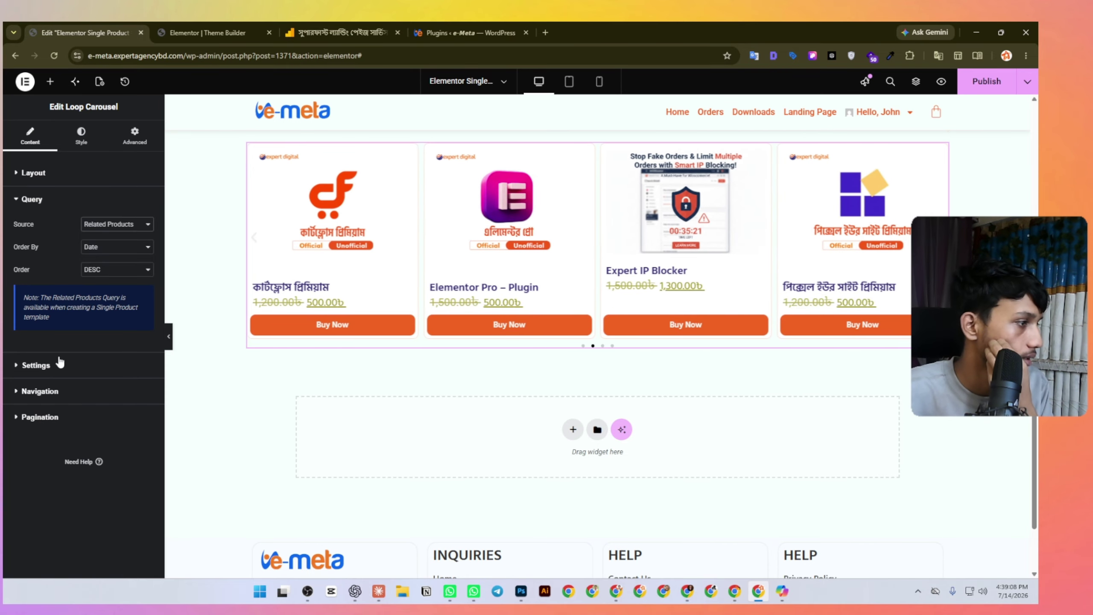
Change the autoplay scroll speed in the Loop Carousel's settings.
{"action": "left_click", "coordinate": [63, 366]}
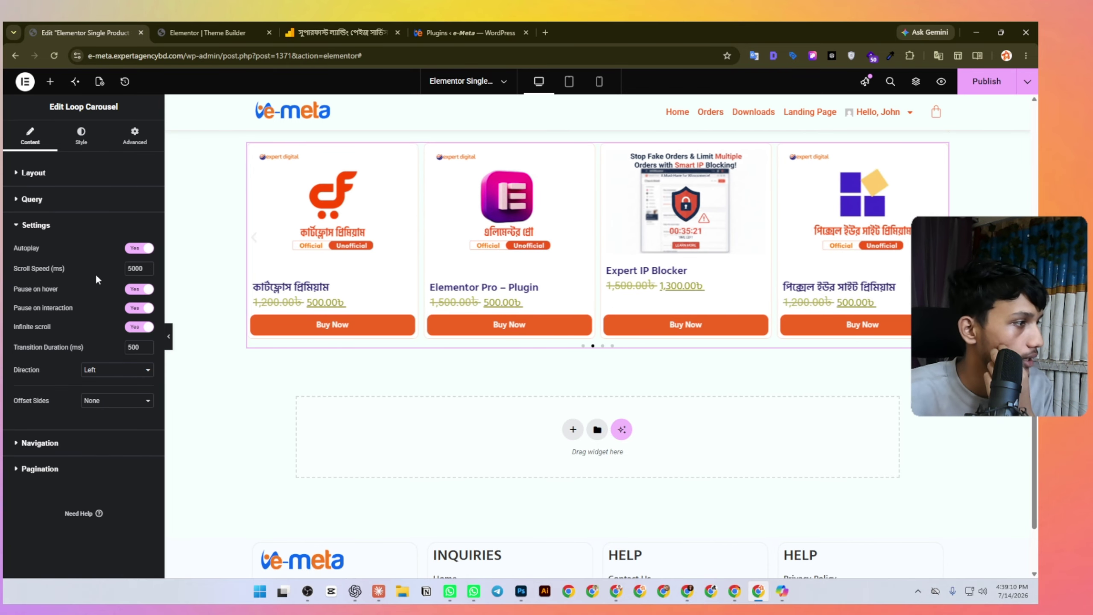
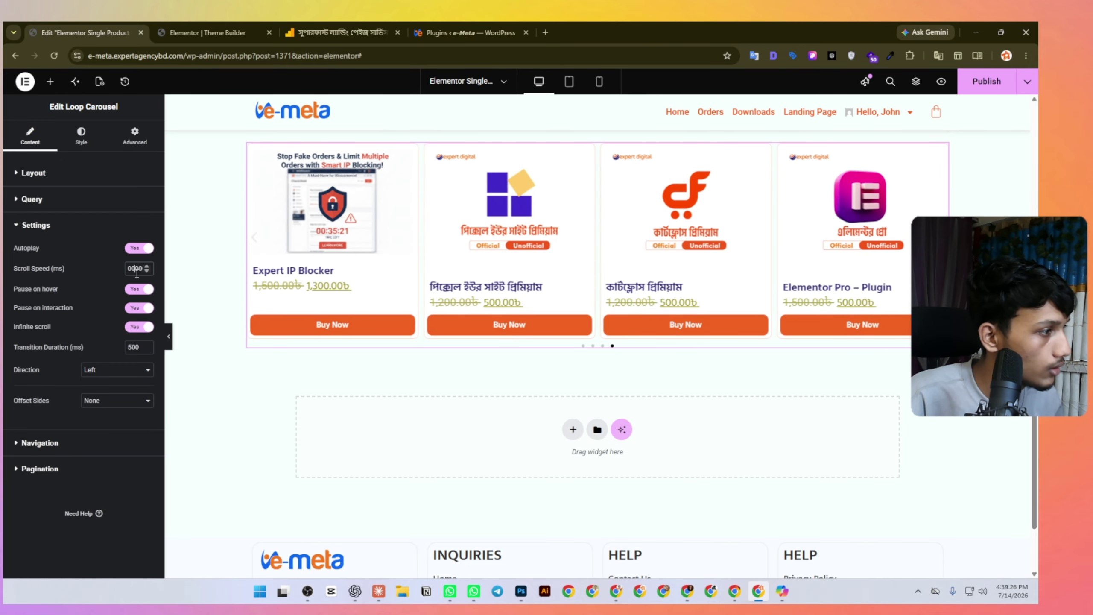
{"action": "double_click", "coordinate": [137, 269]}
{"action": "type", "text": "1"}
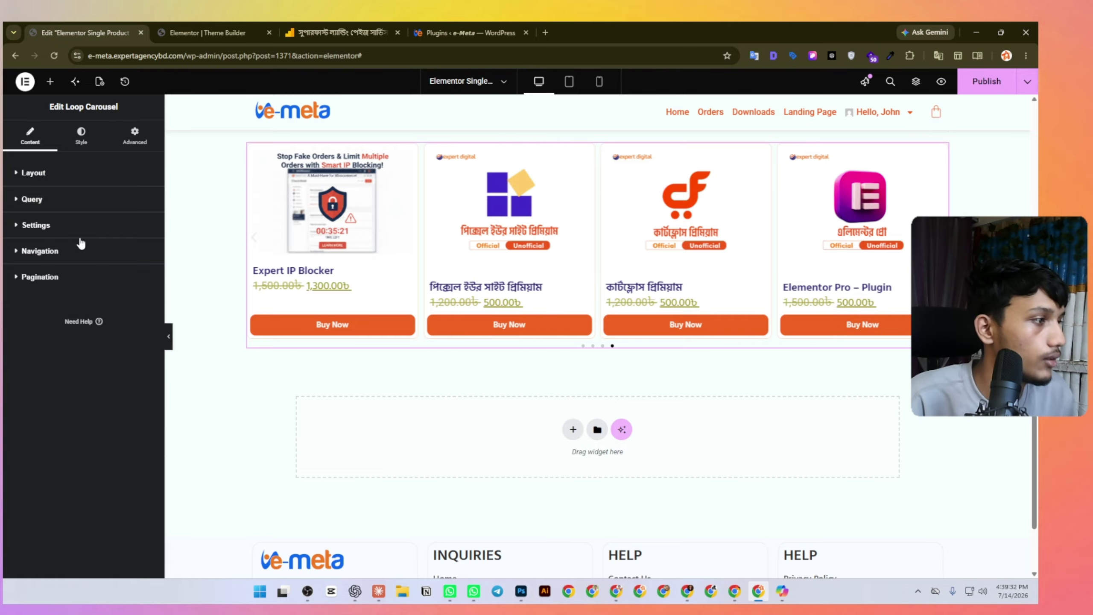
Review the carousel's navigation arrow options, then give the arrows a dark blue global color and an icon size of 32 px.
{"action": "left_click", "coordinate": [64, 260]}
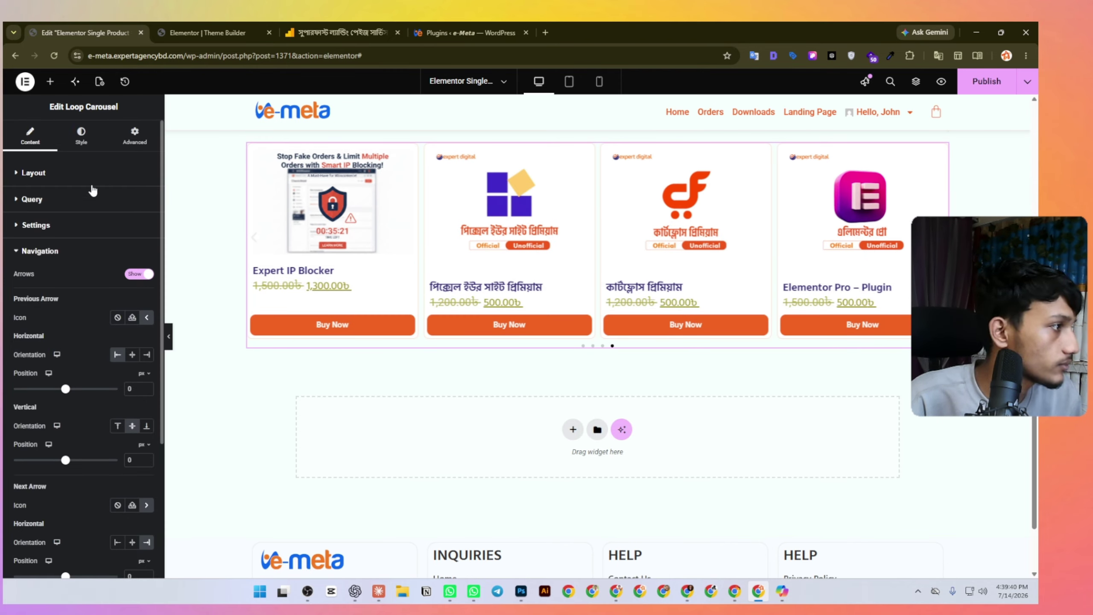
{"action": "scroll", "coordinate": [75, 298], "scroll_direction": "down", "scroll_amount": 1}
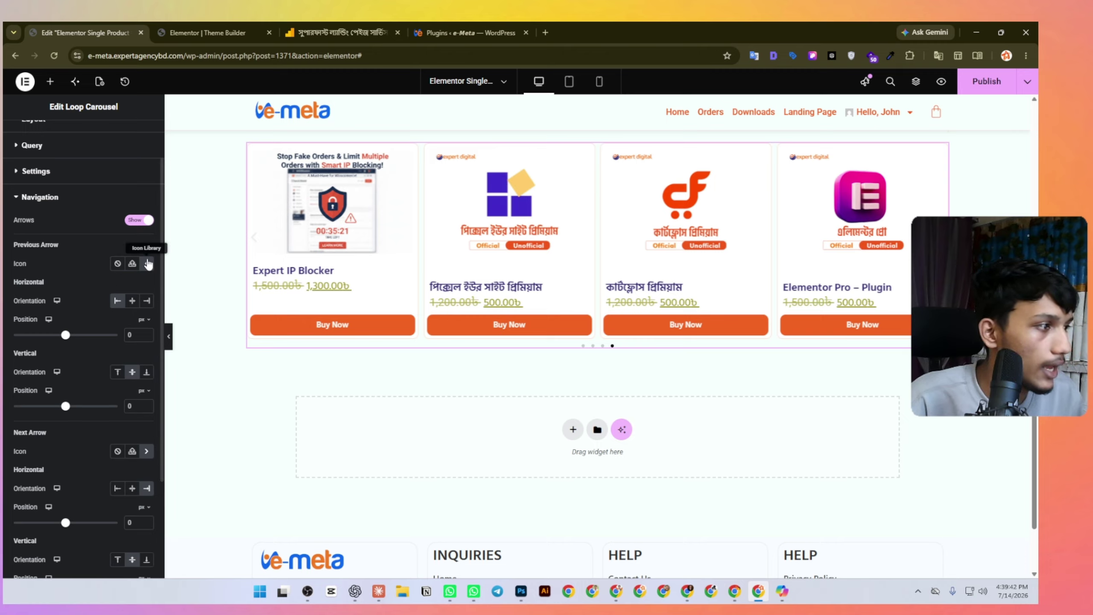
{"action": "scroll", "coordinate": [112, 312], "scroll_direction": "down", "scroll_amount": 3}
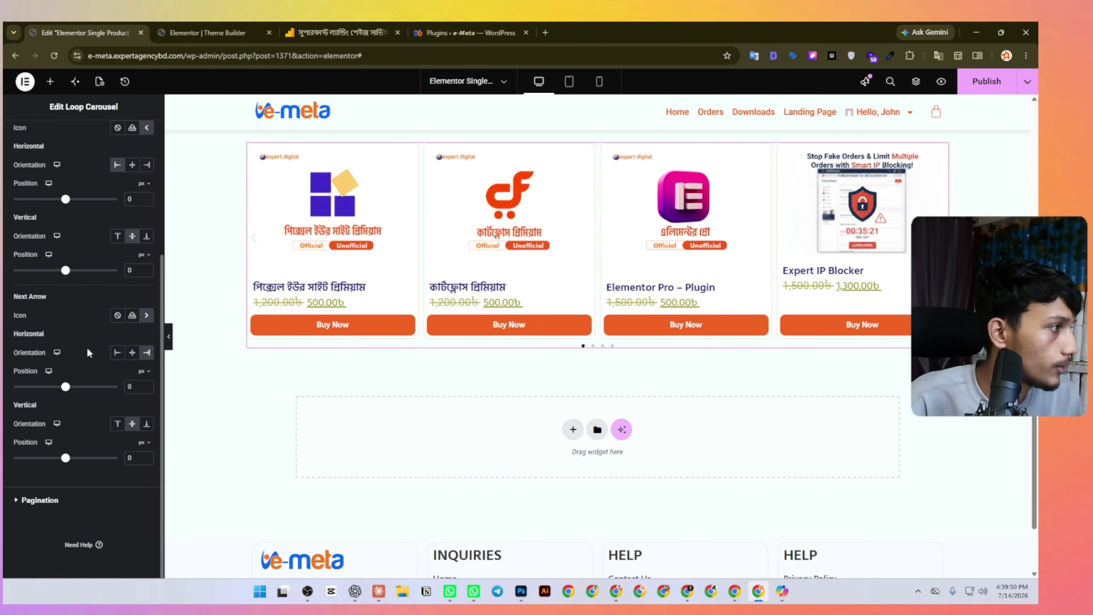
{"action": "scroll", "coordinate": [88, 351], "scroll_direction": "up", "scroll_amount": 1}
{"action": "scroll", "coordinate": [26, 239], "scroll_direction": "down", "scroll_amount": 1}
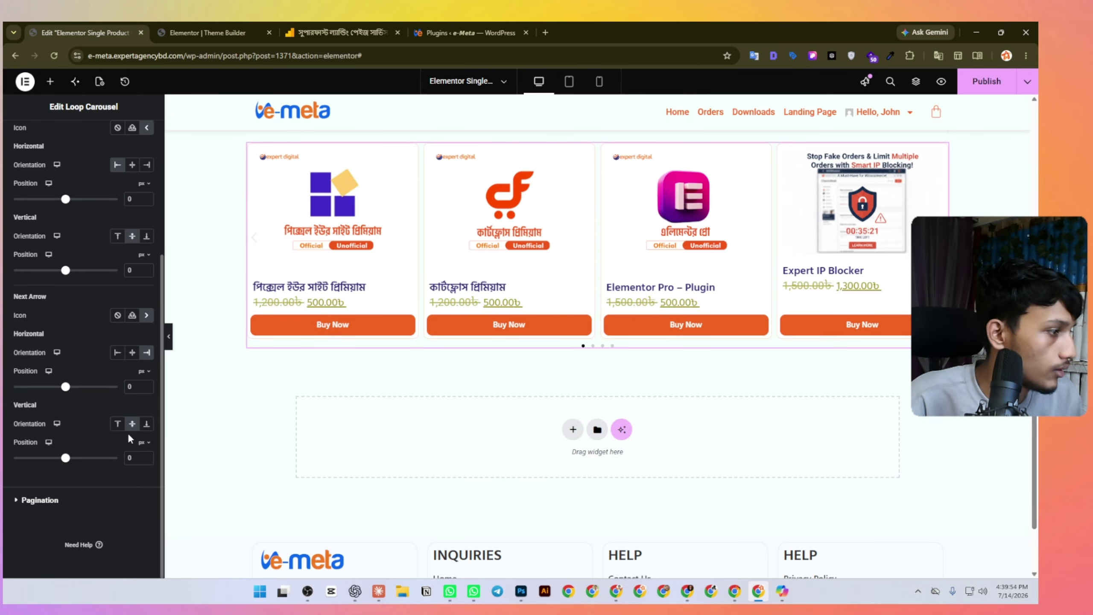
{"action": "scroll", "coordinate": [97, 285], "scroll_direction": "up", "scroll_amount": 5}
{"action": "left_click", "coordinate": [89, 151]}
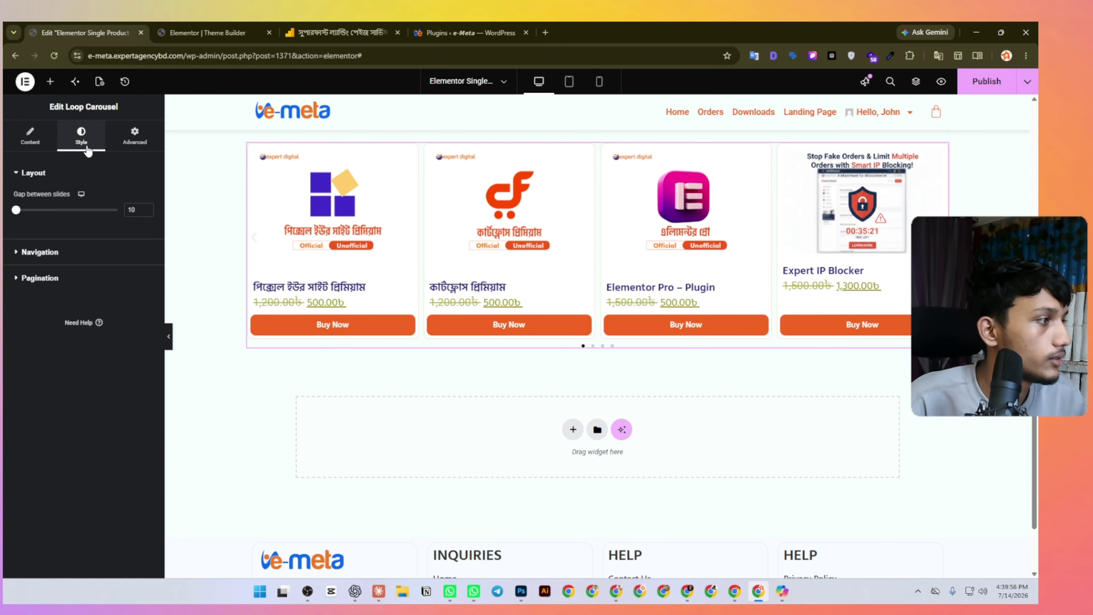
{"action": "left_click", "coordinate": [39, 252]}
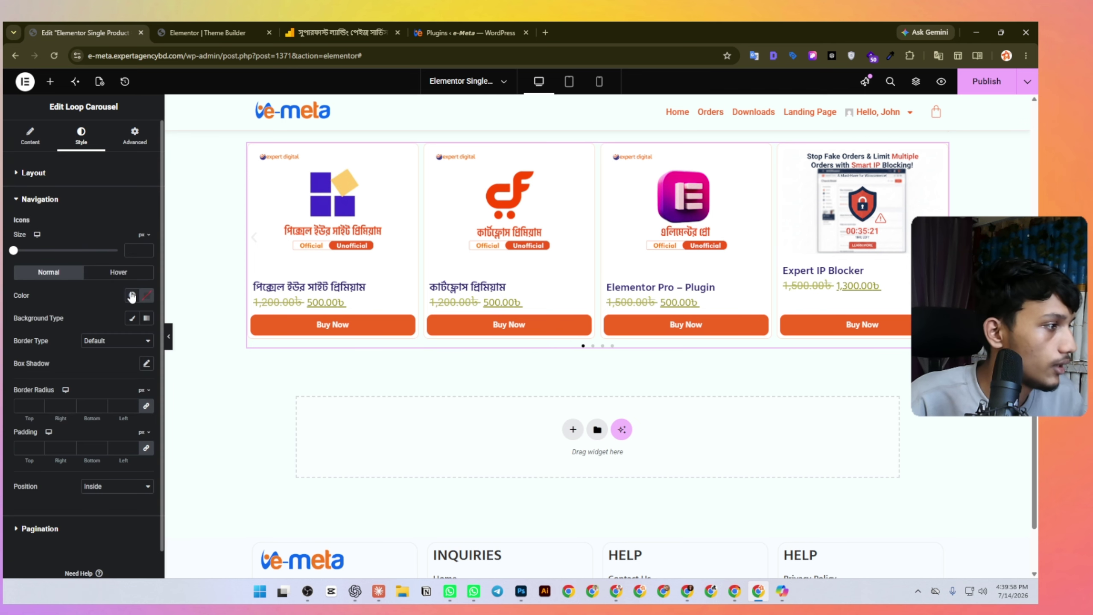
{"action": "left_click", "coordinate": [132, 295]}
{"action": "left_click", "coordinate": [62, 347]}
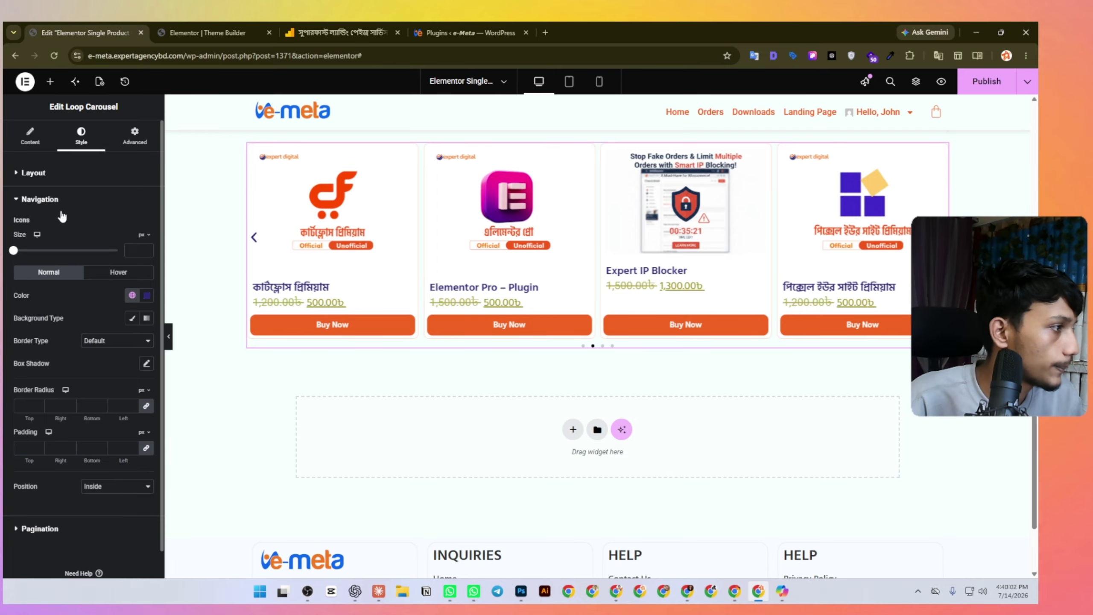
{"action": "left_click_drag", "start_coordinate": [20, 255], "coordinate": [19, 257]}
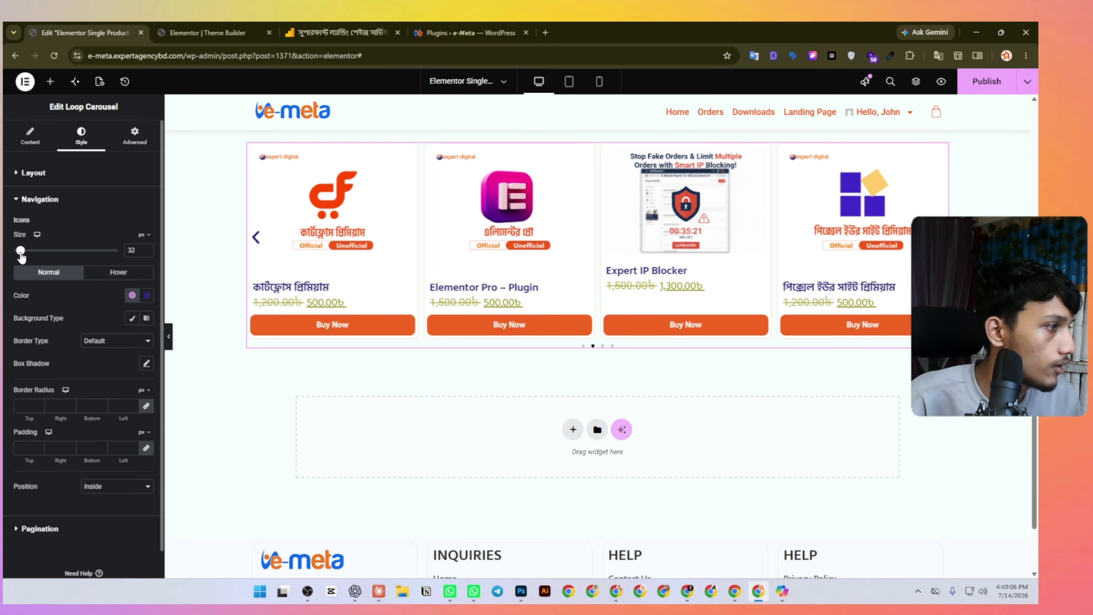
Set the custom spacing between the carousel's pagination dots and its slides to 12 px.
{"action": "scroll", "coordinate": [53, 244], "scroll_direction": "down", "scroll_amount": 1}
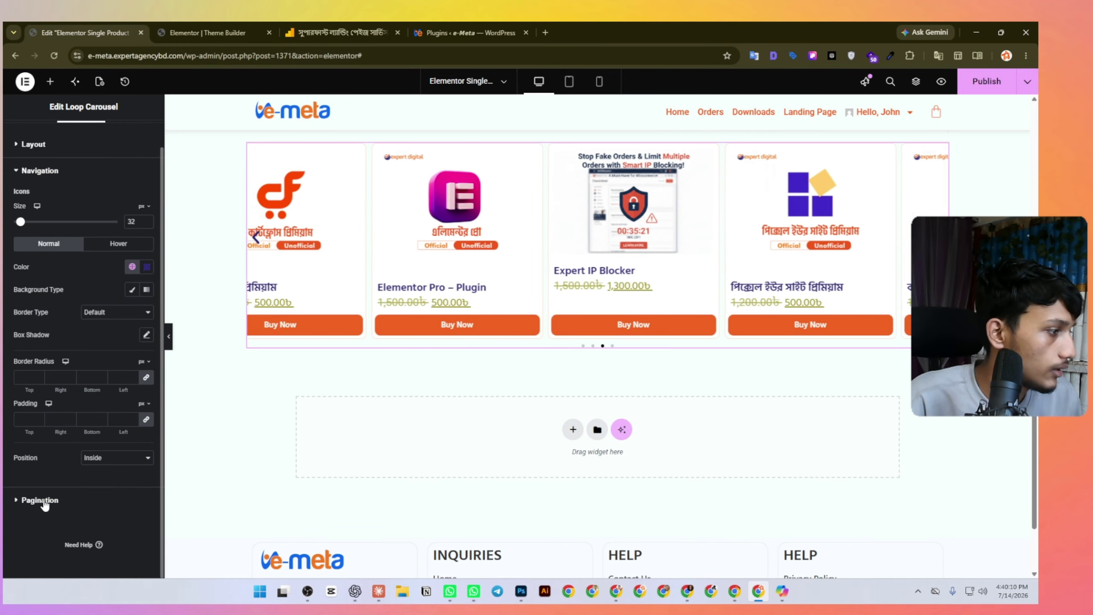
{"action": "left_click", "coordinate": [58, 500]}
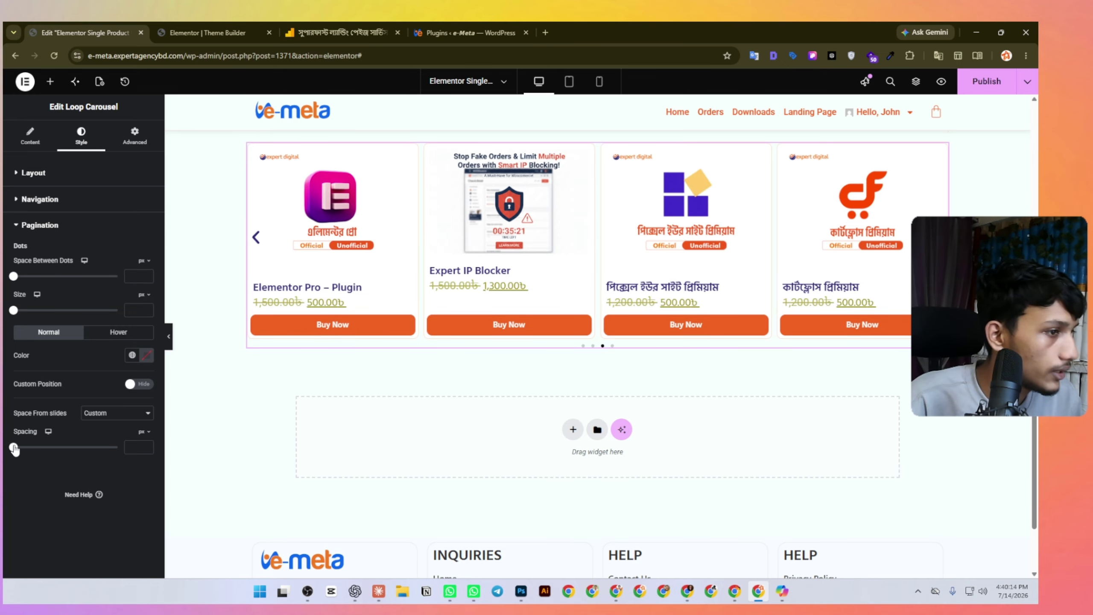
{"action": "left_click_drag", "start_coordinate": [15, 448], "coordinate": [27, 448]}
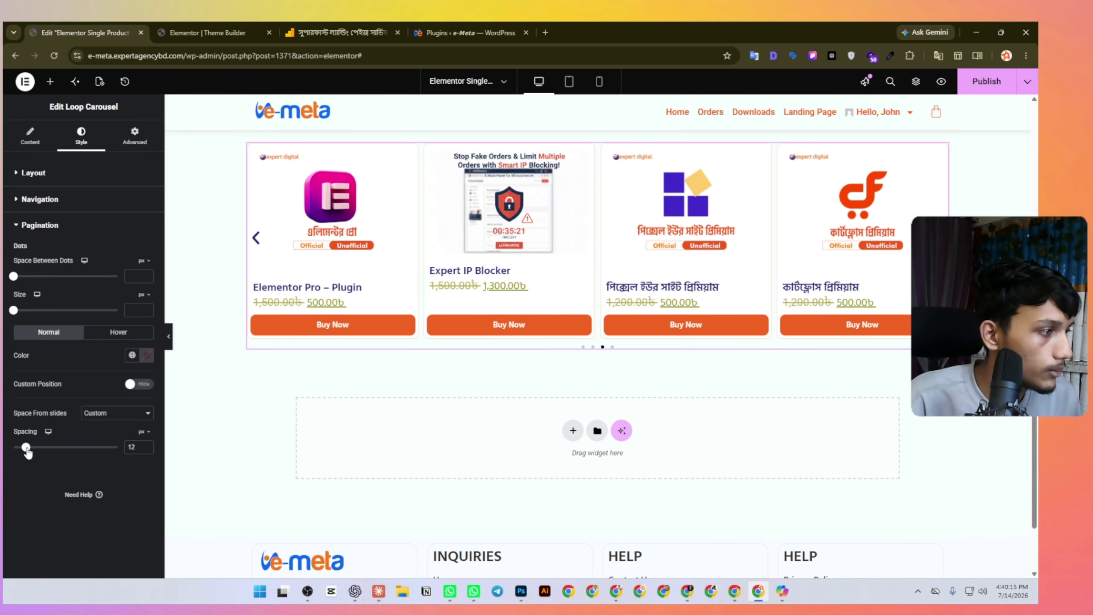
Try None as the pagination's space from slides and switch it back to Custom.
{"action": "left_click", "coordinate": [99, 416]}
{"action": "left_click", "coordinate": [103, 420]}
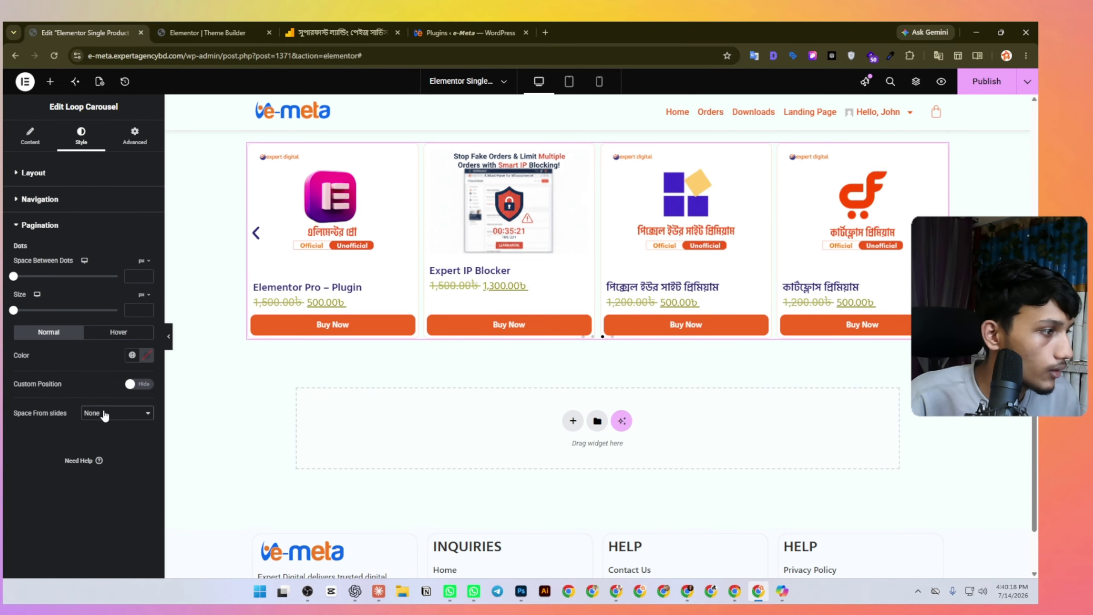
{"action": "left_click", "coordinate": [105, 414]}
{"action": "left_click", "coordinate": [88, 439]}
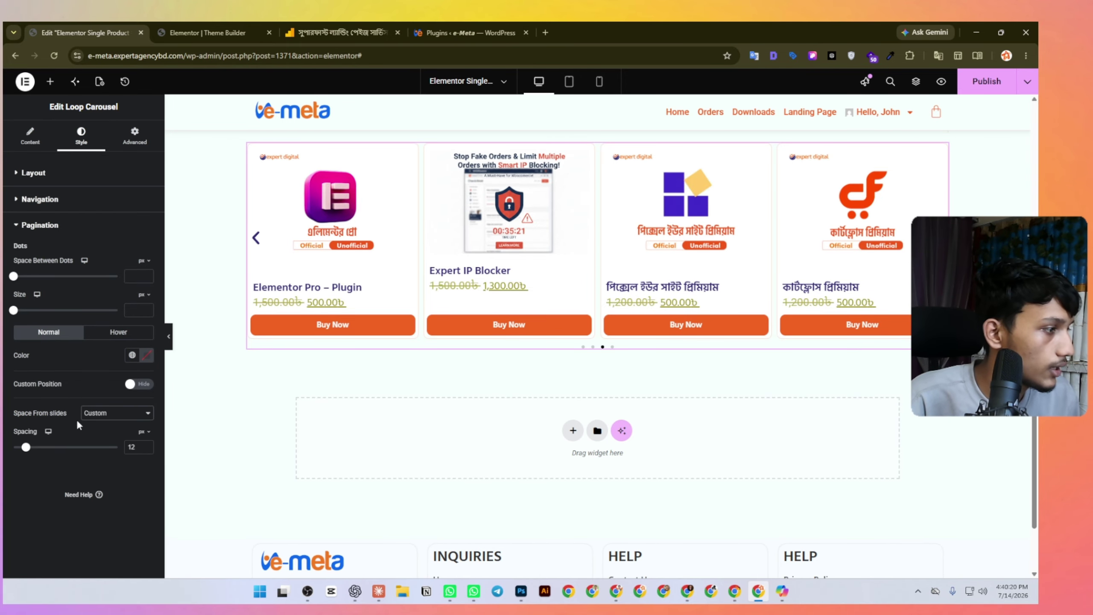
Enable a custom position for the carousel's pagination and give its dots the dark blue global color.
{"action": "left_click", "coordinate": [131, 388]}
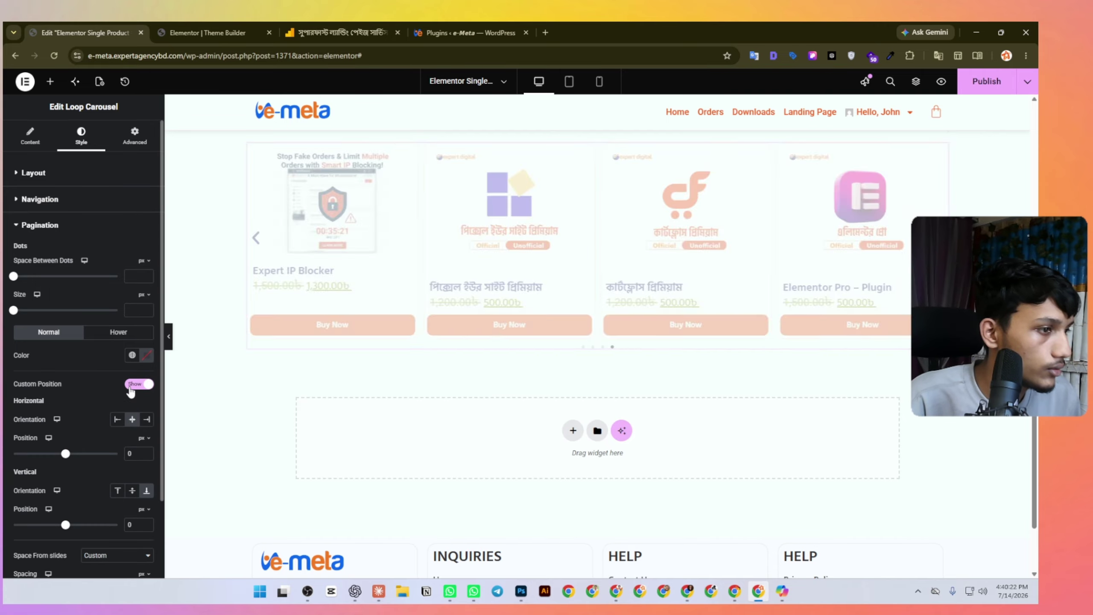
{"action": "scroll", "coordinate": [73, 436], "scroll_direction": "down", "scroll_amount": 2}
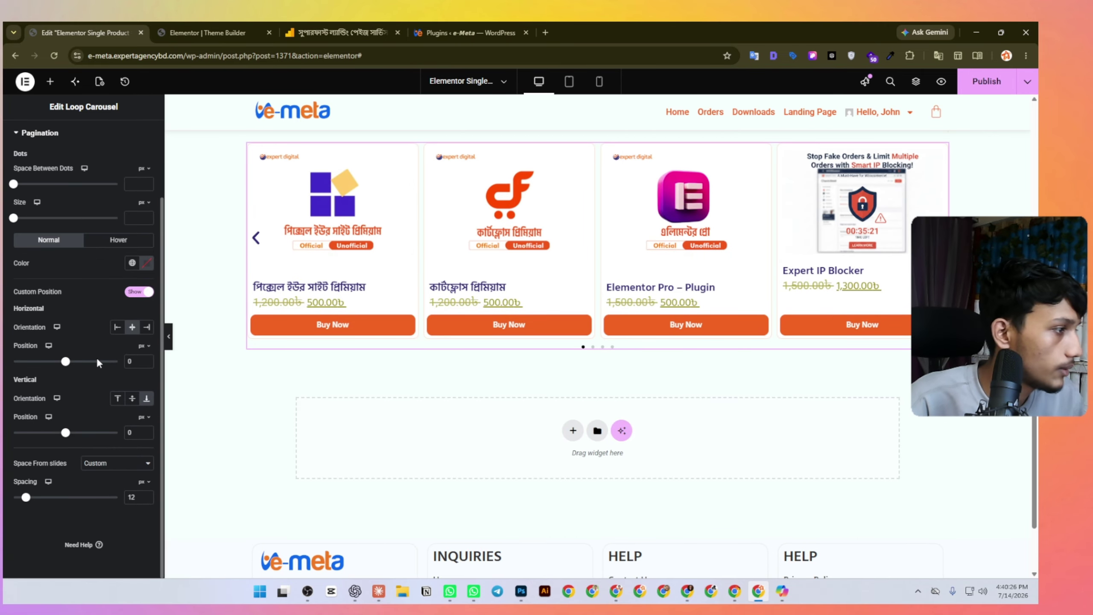
{"action": "scroll", "coordinate": [97, 357], "scroll_direction": "up", "scroll_amount": 1}
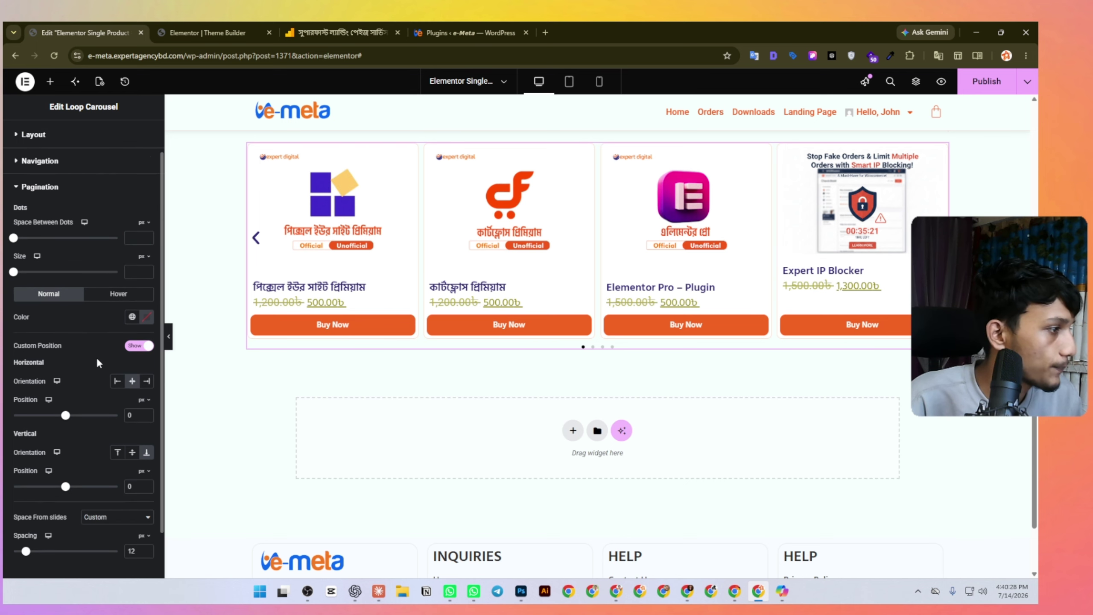
{"action": "left_click", "coordinate": [134, 319]}
{"action": "left_click", "coordinate": [61, 369]}
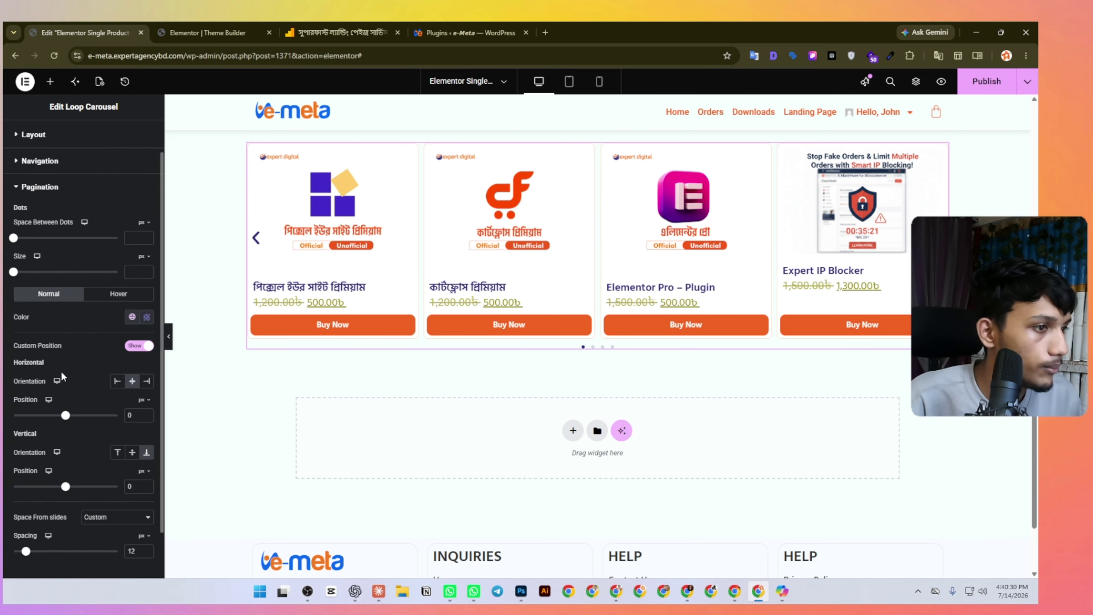
{"action": "scroll", "coordinate": [90, 347], "scroll_direction": "up", "scroll_amount": 1}
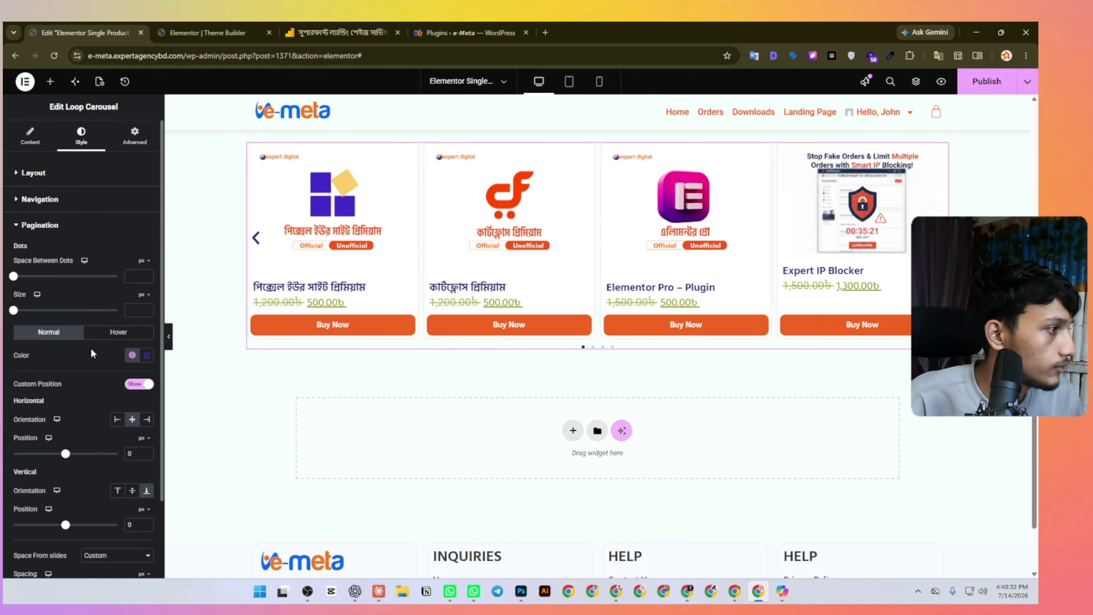
Set the space between the pagination dots to 7 px and the dot size to 10 px.
{"action": "left_click_drag", "start_coordinate": [16, 279], "coordinate": [18, 314]}
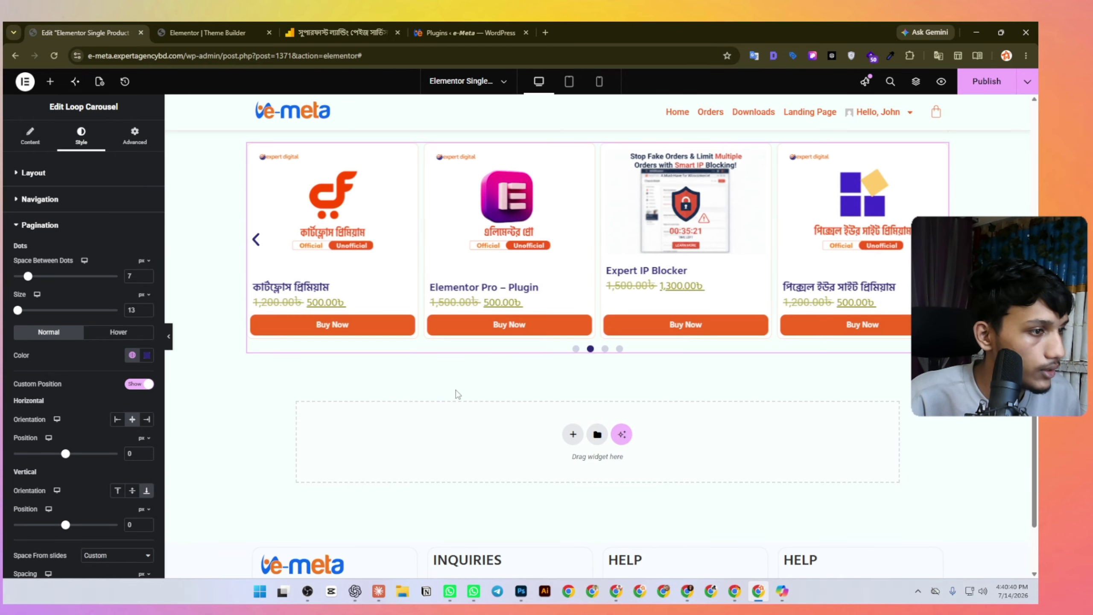
{"action": "left_click", "coordinate": [147, 311]}
{"action": "left_click", "coordinate": [148, 312]}
{"action": "left_click", "coordinate": [147, 312]}
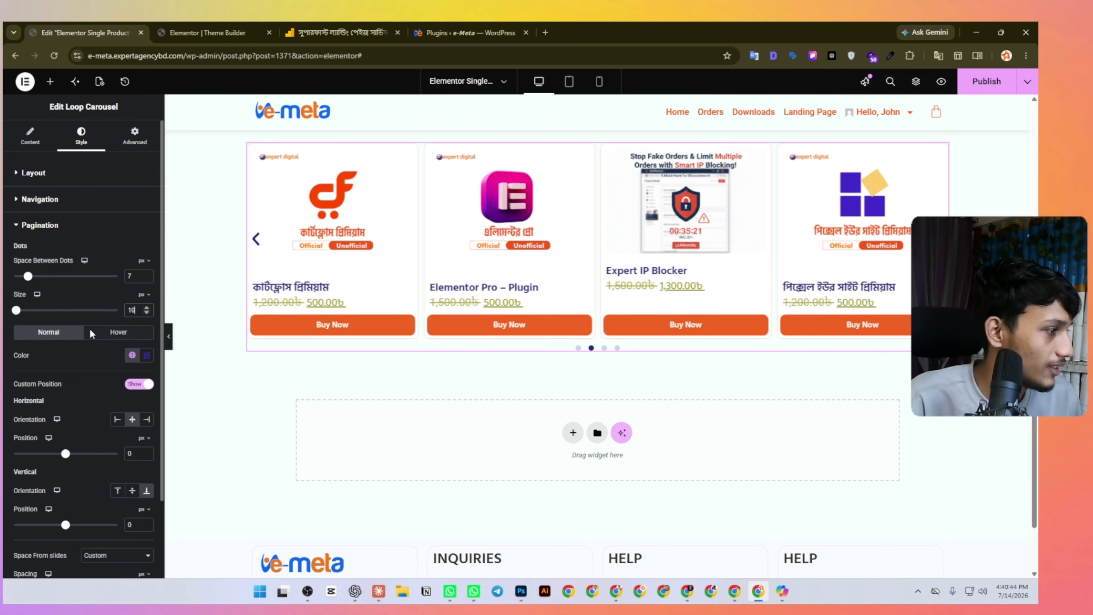
Try shifting the pagination dots vertically and aligning them to the carousel's left edge, and restore the centered position.
{"action": "scroll", "coordinate": [89, 328], "scroll_direction": "down", "scroll_amount": 2}
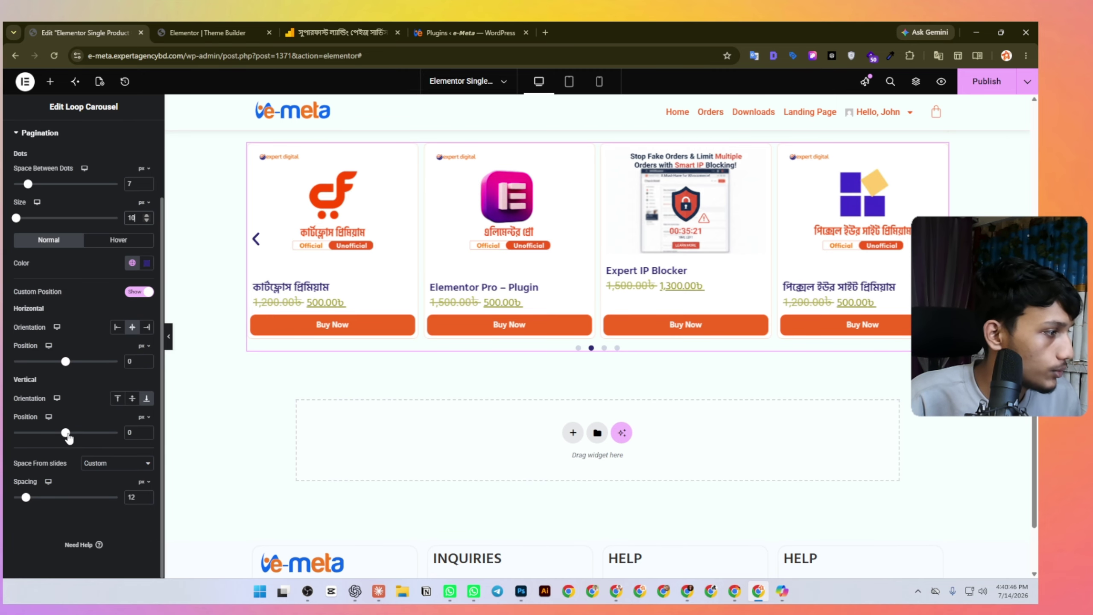
{"action": "mouse_move", "coordinate": [69, 438]}
{"action": "left_mouse_down"}
{"action": "mouse_move", "coordinate": [55, 436]}
{"action": "mouse_move", "coordinate": [67, 441]}
{"action": "left_mouse_up"}
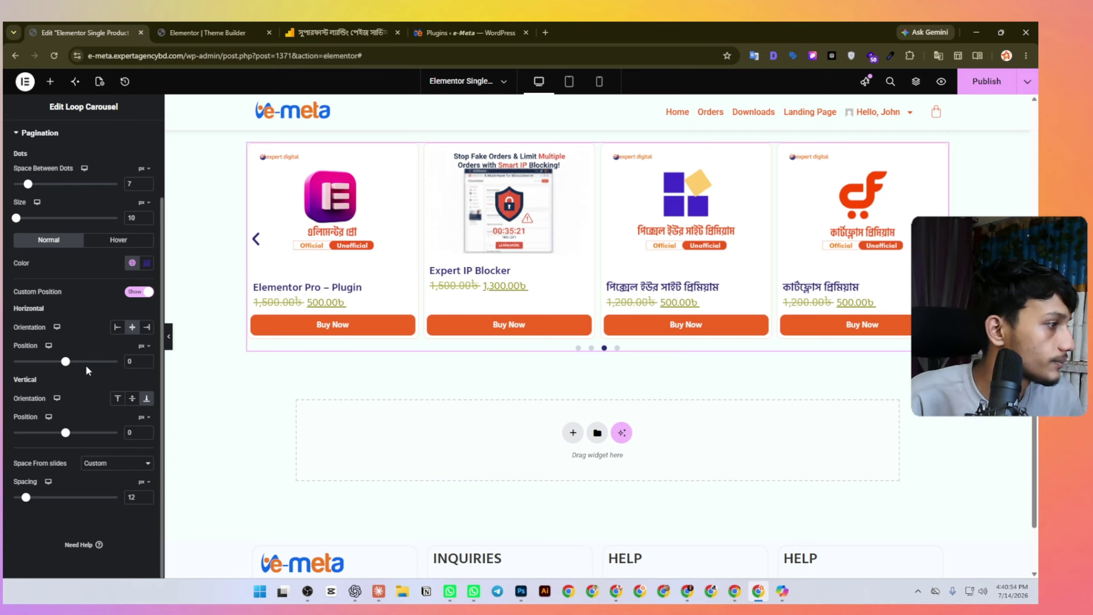
{"action": "left_click", "coordinate": [117, 326]}
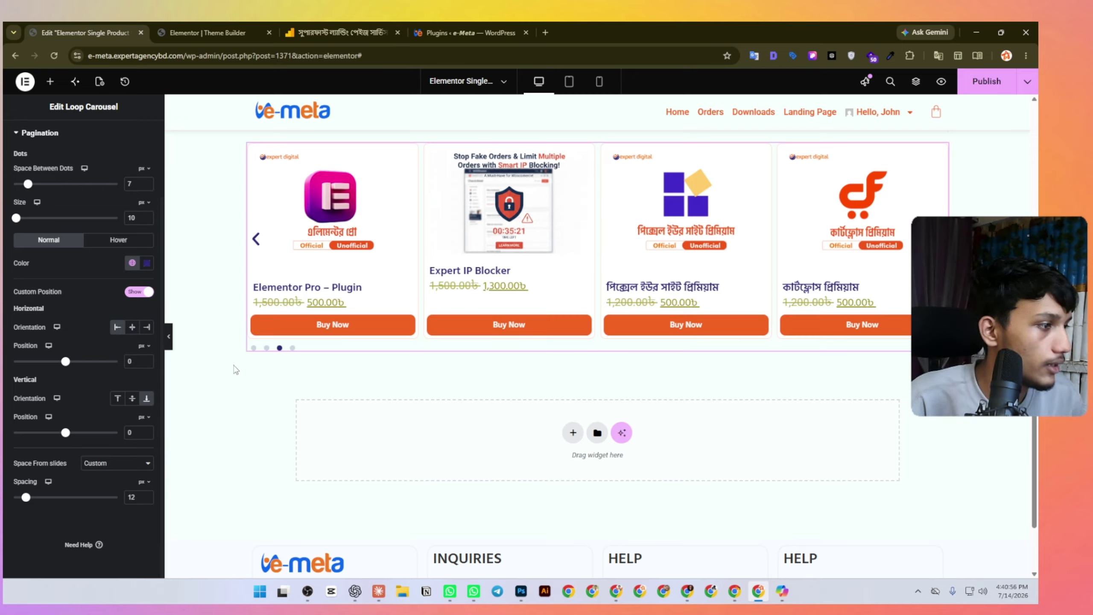
{"action": "left_click", "coordinate": [132, 328]}
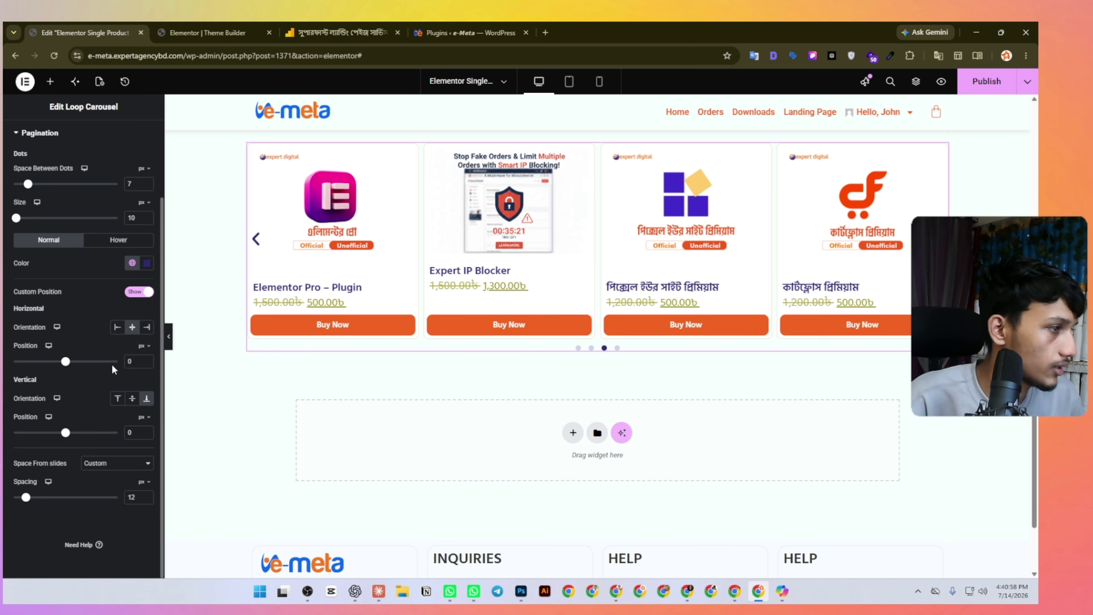
Publish the template with the updated carousel pagination.
{"action": "left_click", "coordinate": [992, 80]}
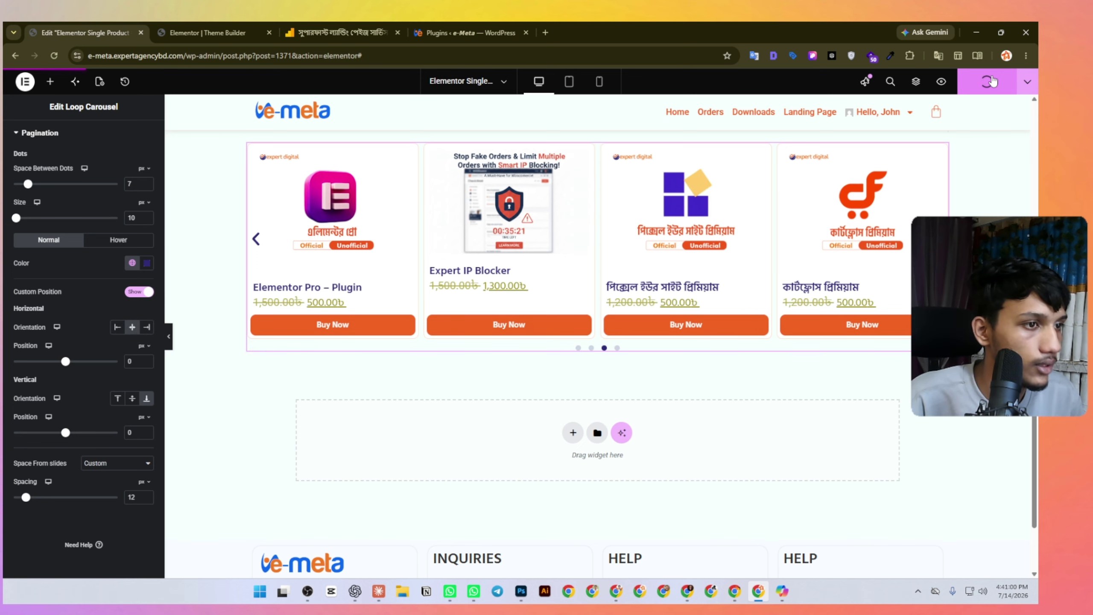
{"action": "right_click", "coordinate": [992, 79]}
{"action": "left_click", "coordinate": [993, 79]}
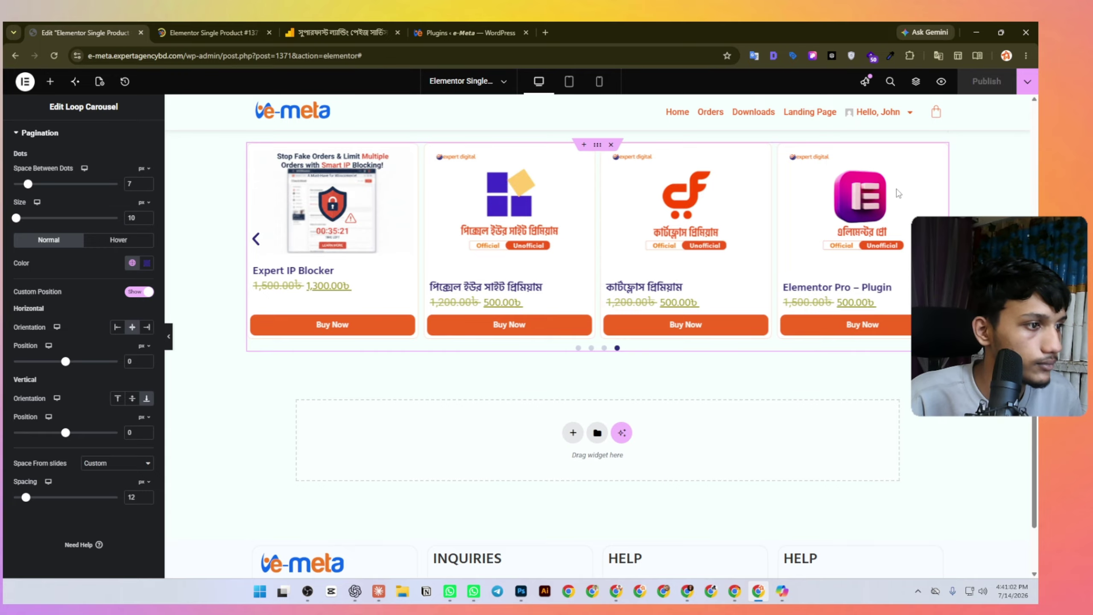
Copy the border color code from the container that holds the product images.
{"action": "scroll", "coordinate": [366, 294], "scroll_direction": "up", "scroll_amount": 6}
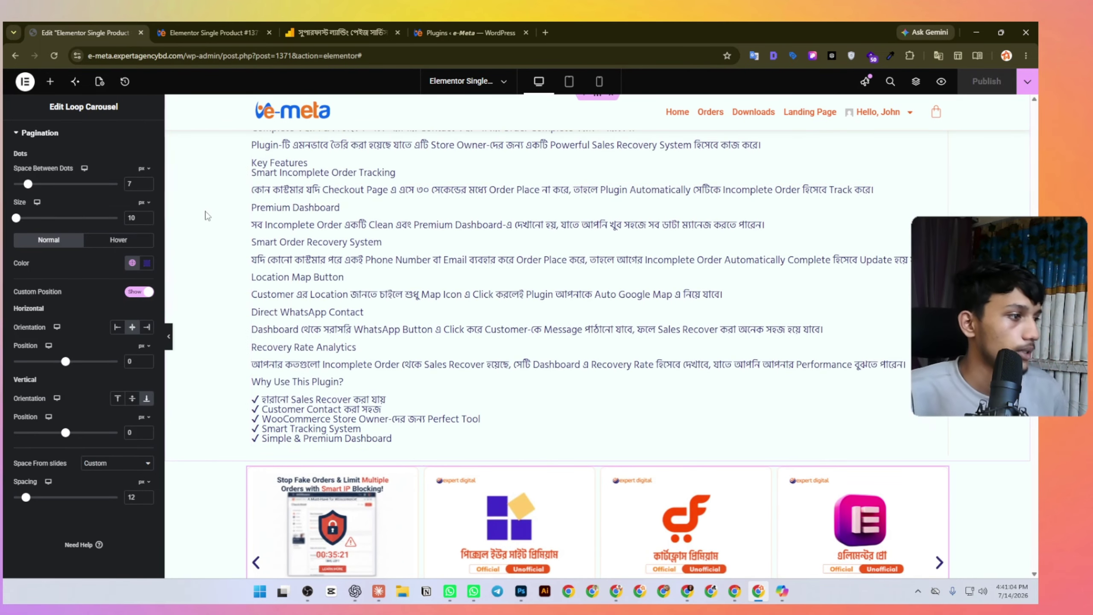
{"action": "scroll", "coordinate": [206, 215], "scroll_direction": "up", "scroll_amount": 4}
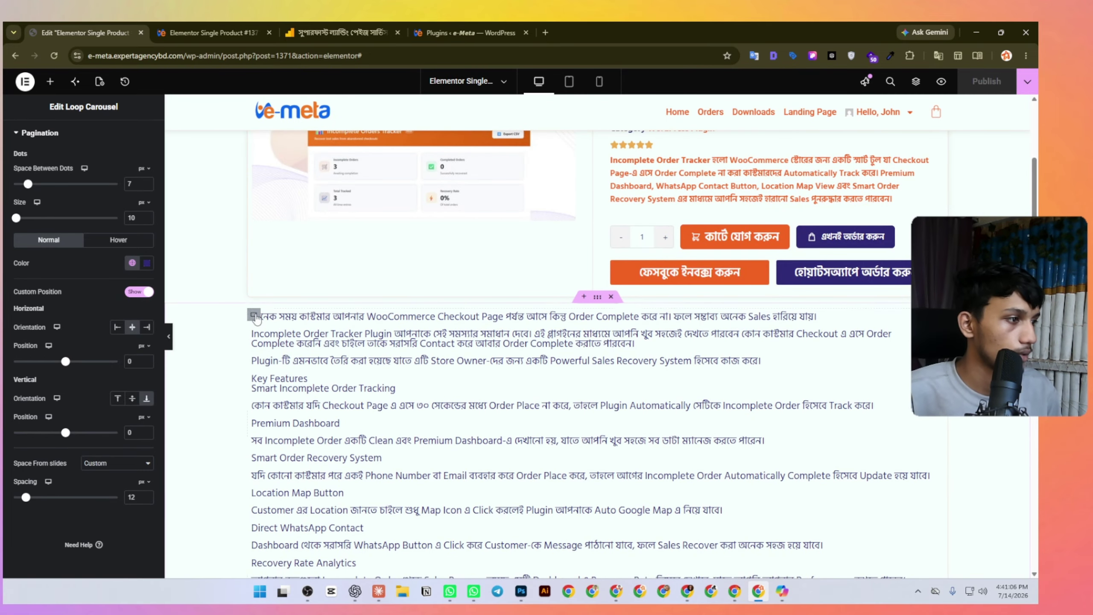
{"action": "left_click", "coordinate": [254, 316]}
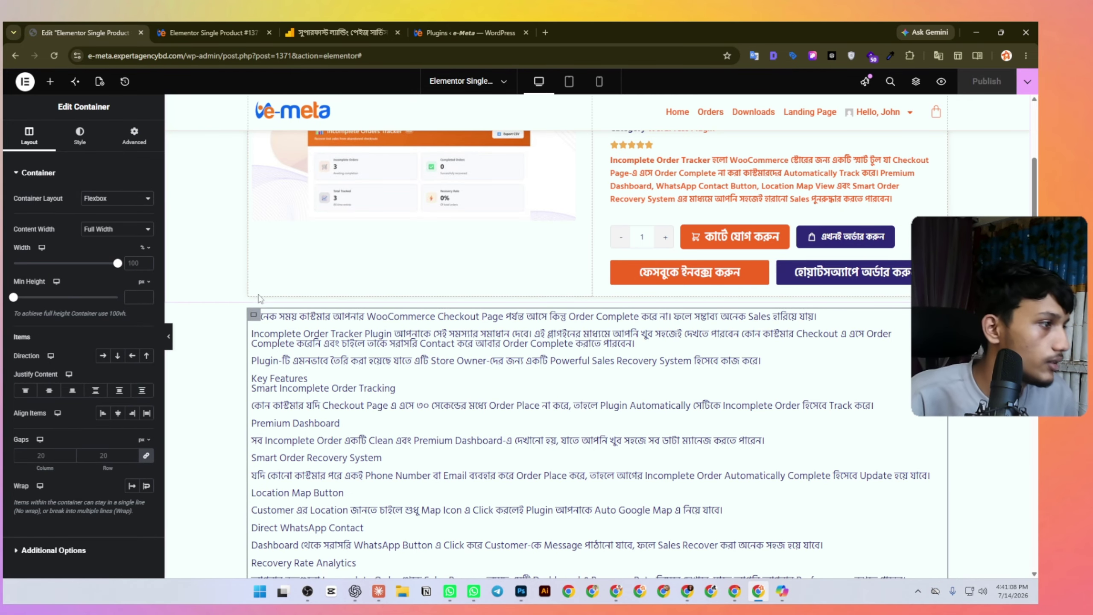
{"action": "scroll", "coordinate": [228, 215], "scroll_direction": "up", "scroll_amount": 3}
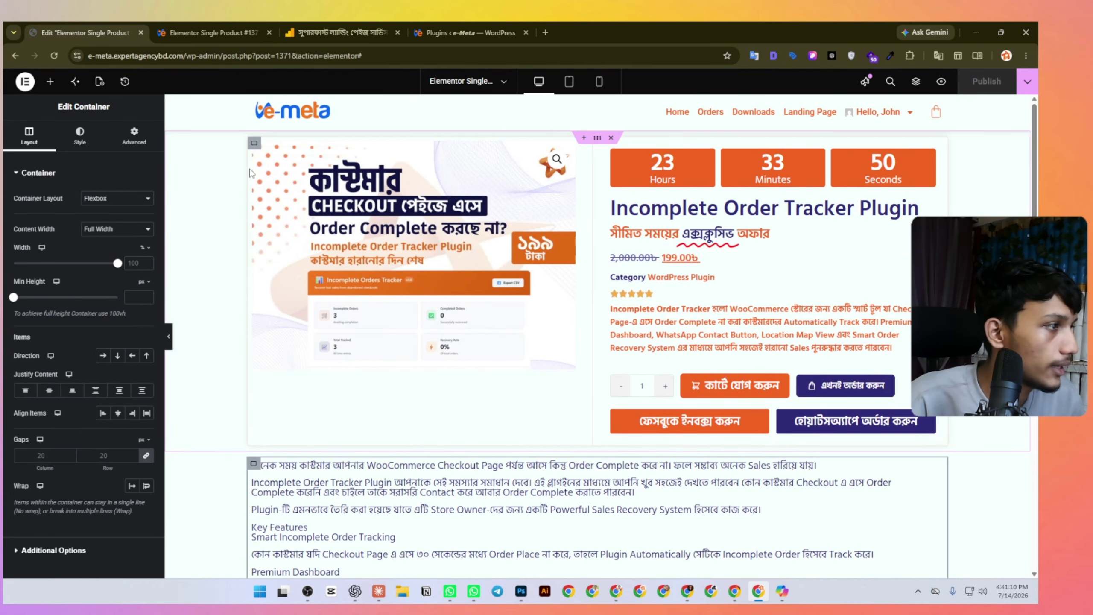
{"action": "left_click", "coordinate": [254, 143]}
{"action": "left_click", "coordinate": [79, 136]}
{"action": "left_click", "coordinate": [69, 289]}
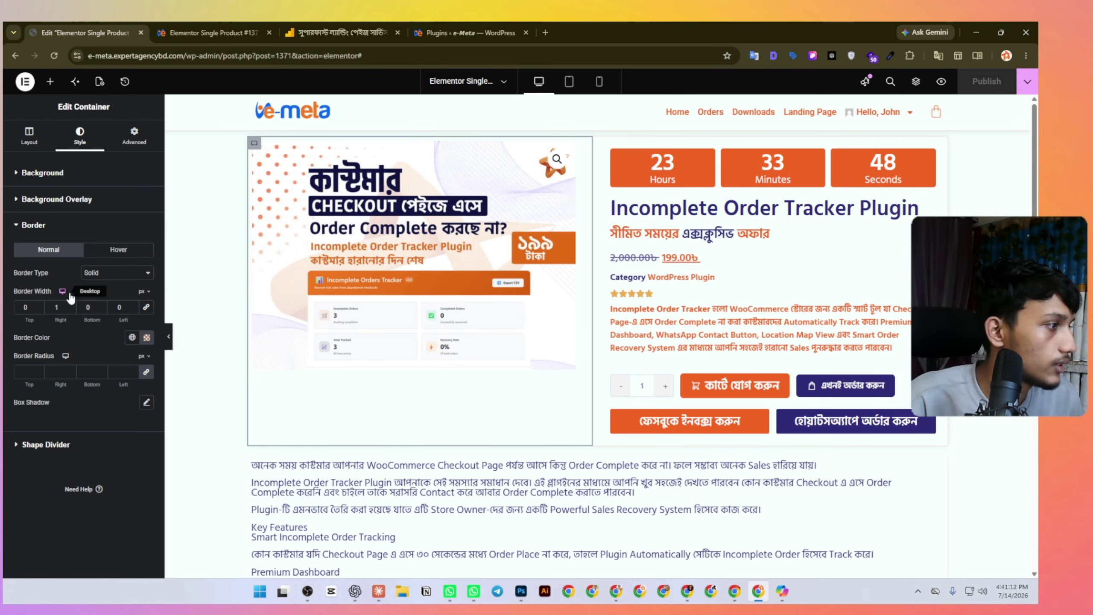
{"action": "left_click", "coordinate": [147, 338]}
{"action": "right_click", "coordinate": [111, 493]}
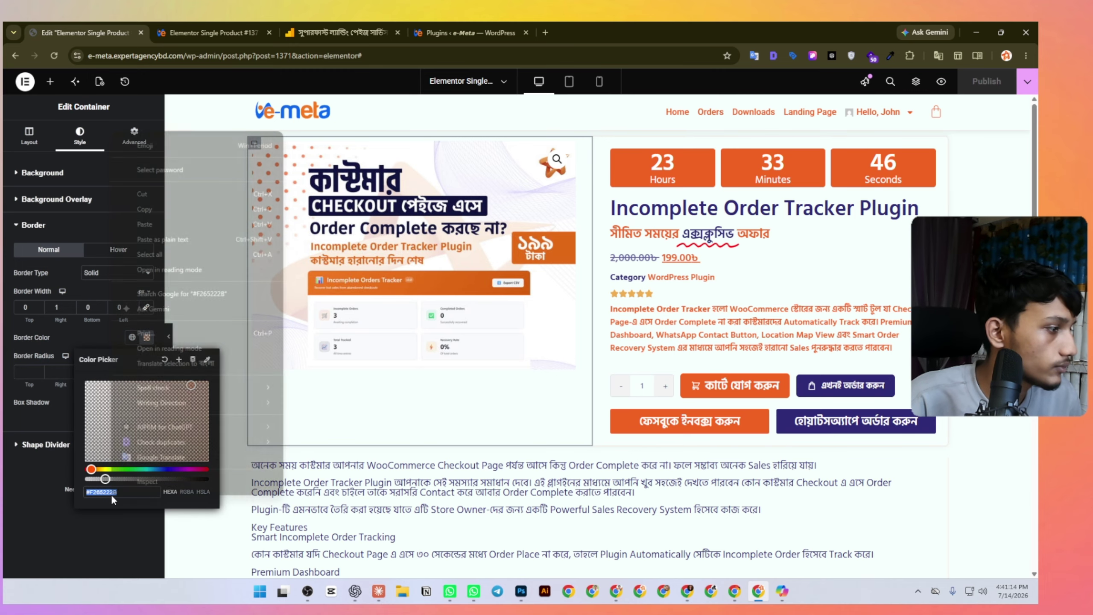
{"action": "left_click", "coordinate": [170, 212]}
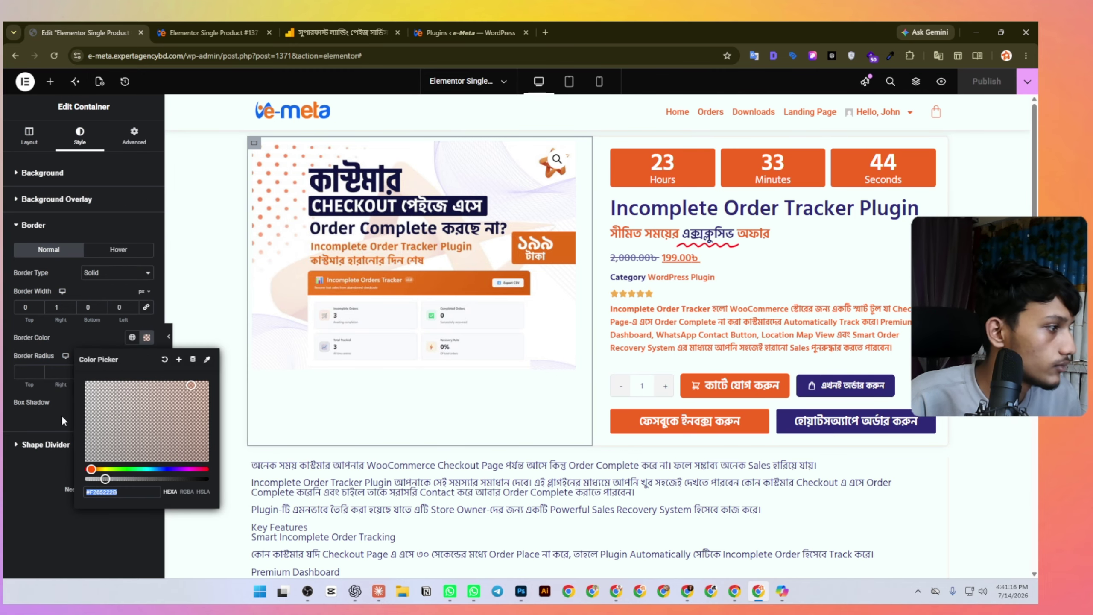
{"action": "left_click", "coordinate": [50, 424]}
Give the product description container a solid border with a linked width of 1 px on all sides.
{"action": "scroll", "coordinate": [310, 465], "scroll_direction": "down", "scroll_amount": 5}
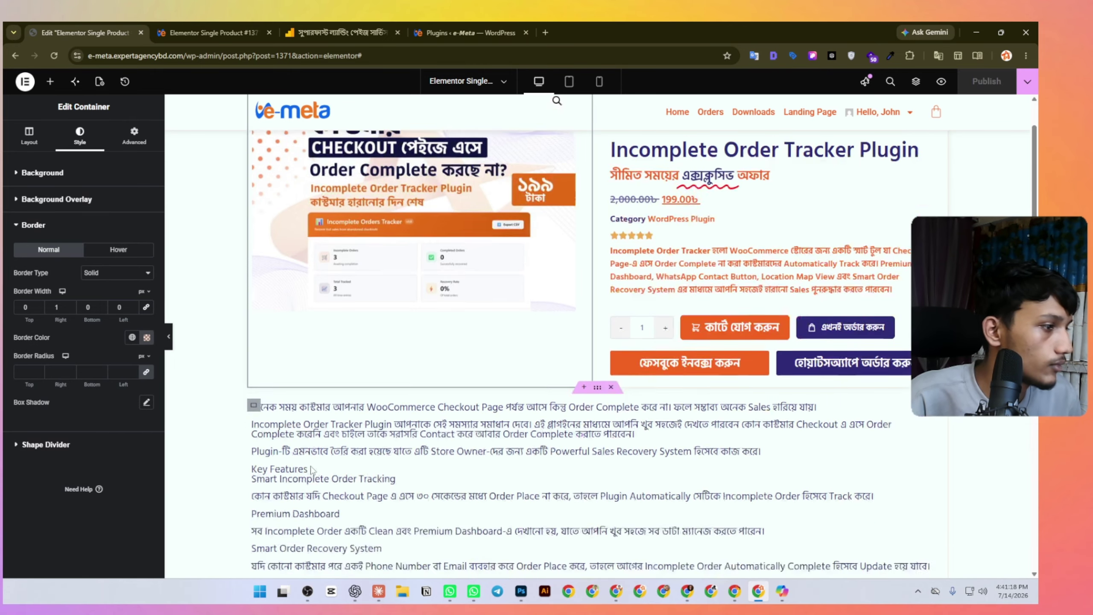
{"action": "left_click", "coordinate": [254, 195]}
{"action": "left_click", "coordinate": [76, 137]}
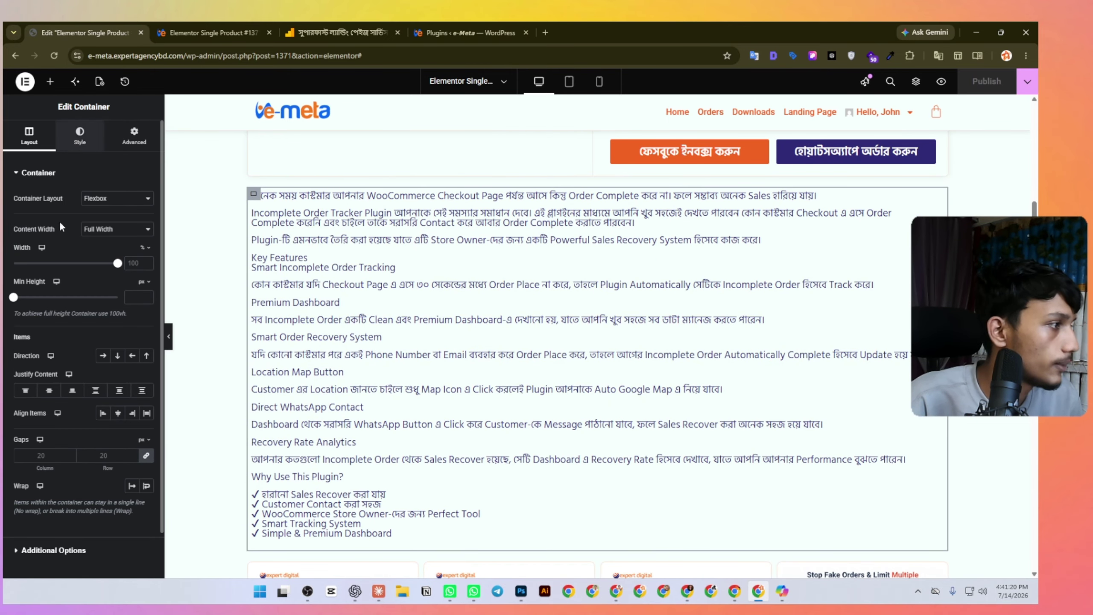
{"action": "left_click", "coordinate": [55, 287]}
{"action": "left_click", "coordinate": [99, 280]}
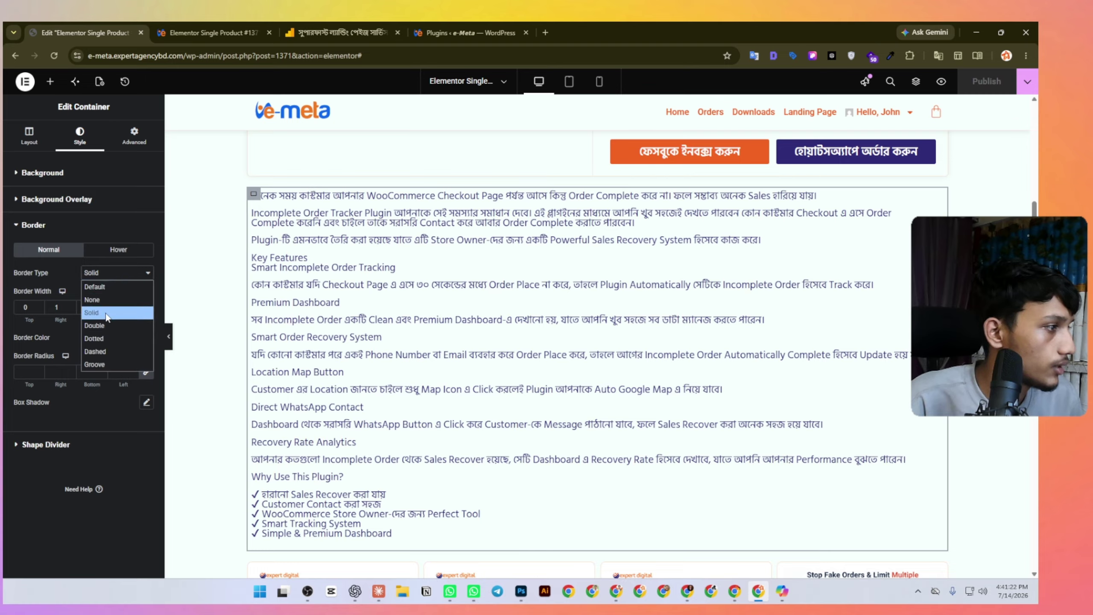
{"action": "left_click", "coordinate": [105, 317]}
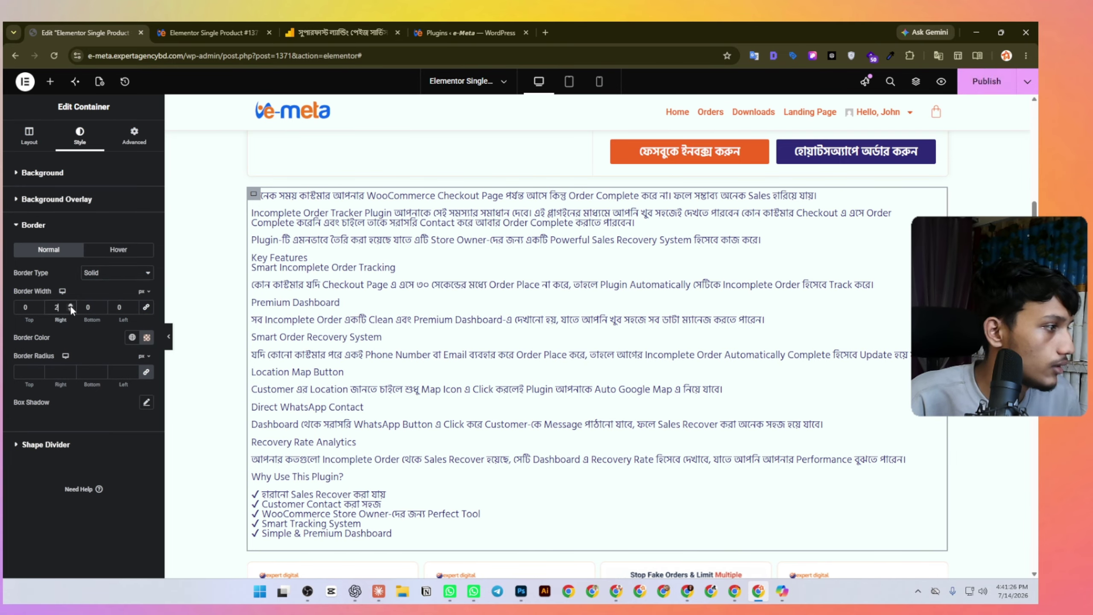
{"action": "left_click", "coordinate": [71, 310]}
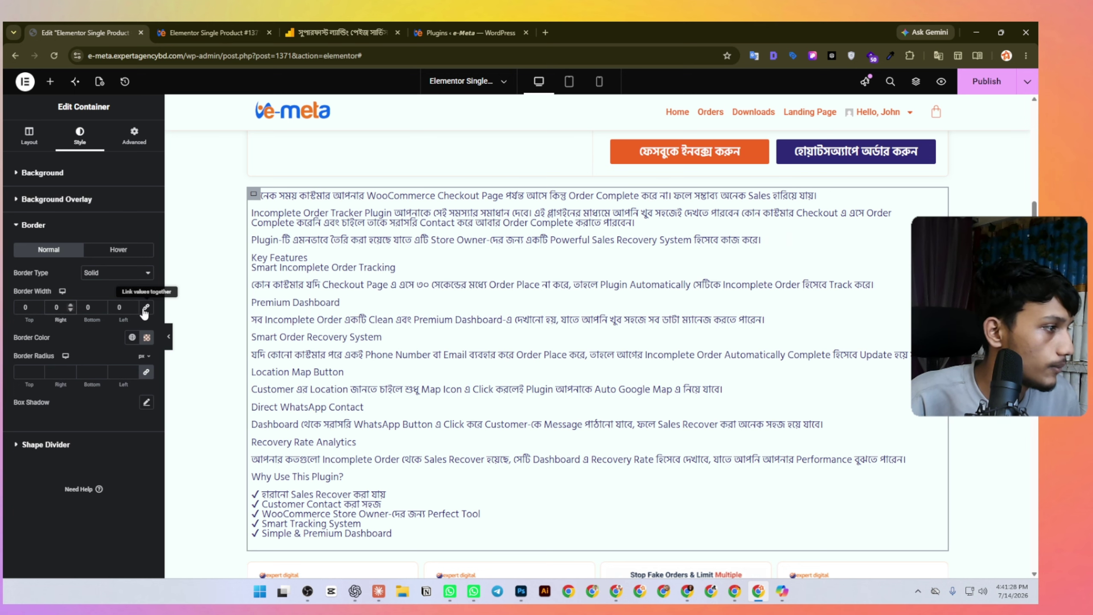
{"action": "left_click", "coordinate": [71, 305]}
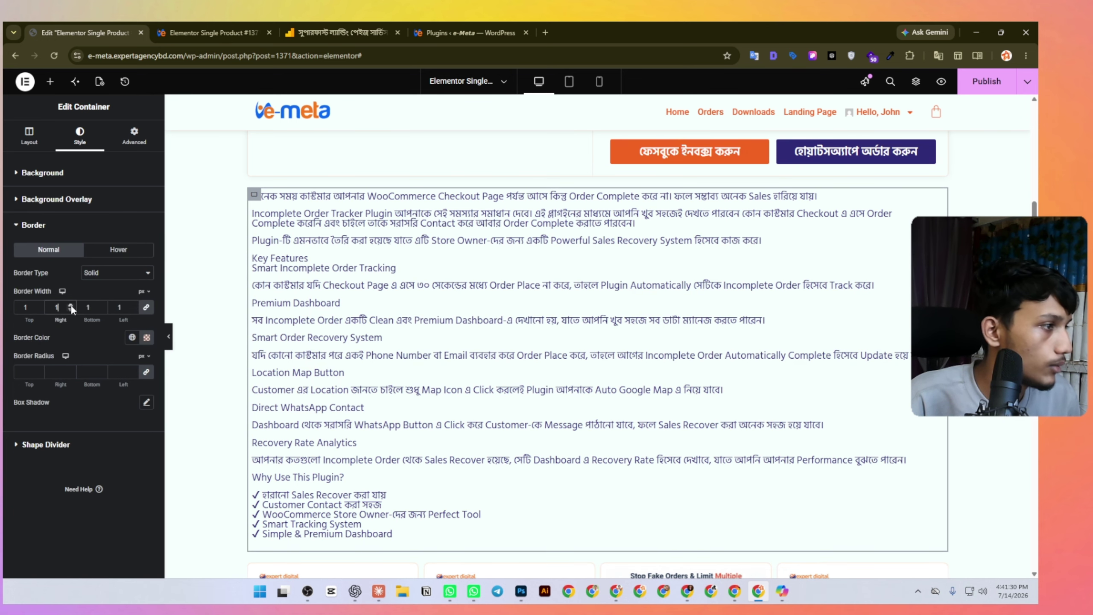
Paste the copied color #F265222B as the description container's border color.
{"action": "left_click", "coordinate": [147, 337]}
{"action": "triple_click", "coordinate": [101, 492]}
{"action": "right_click", "coordinate": [97, 491]}
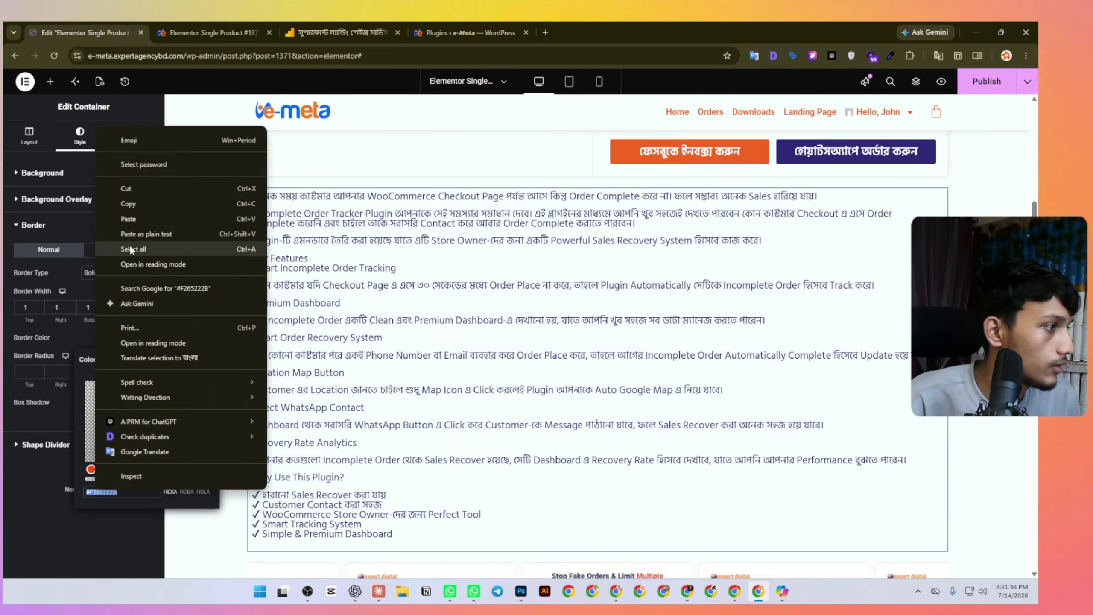
{"action": "left_click", "coordinate": [140, 222]}
{"action": "left_click", "coordinate": [131, 530]}
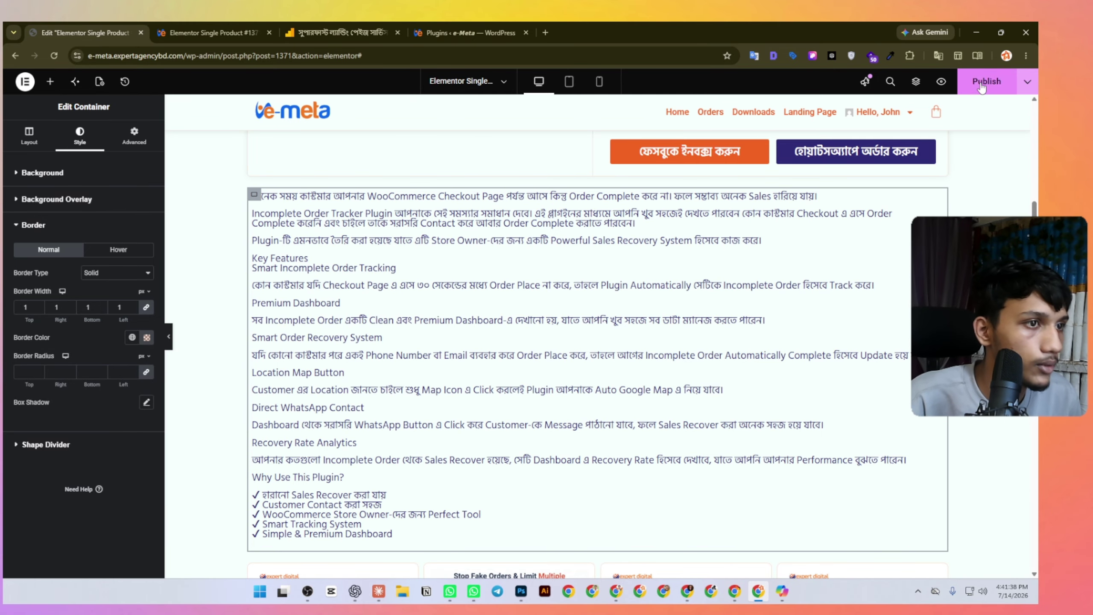
Publish the template, preview the product page with the bordered description section and return to the editor.
{"action": "left_click", "coordinate": [943, 83]}
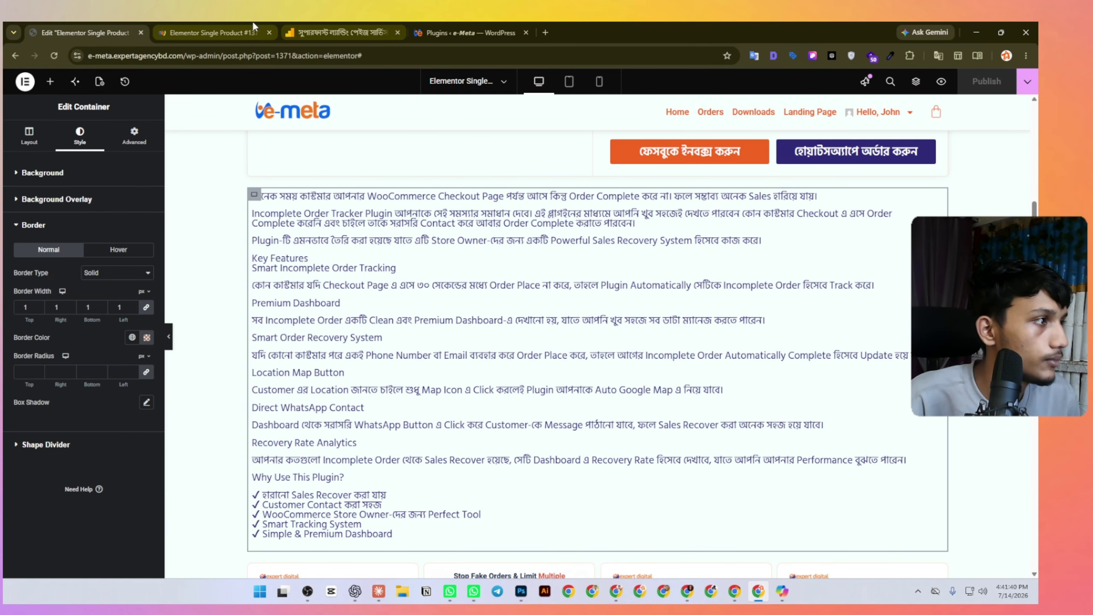
{"action": "scroll", "coordinate": [274, 303], "scroll_direction": "down", "scroll_amount": 3}
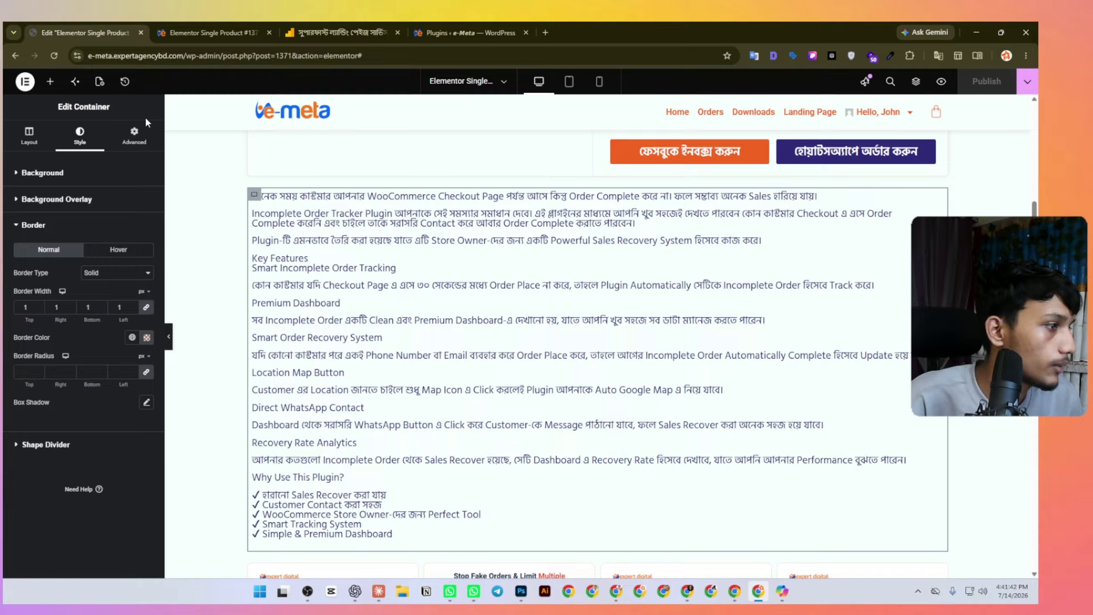
{"action": "left_click", "coordinate": [86, 33]}
Copy the box shadow color code from the container that wraps the product images and product details.
{"action": "scroll", "coordinate": [240, 167], "scroll_direction": "up", "scroll_amount": 6}
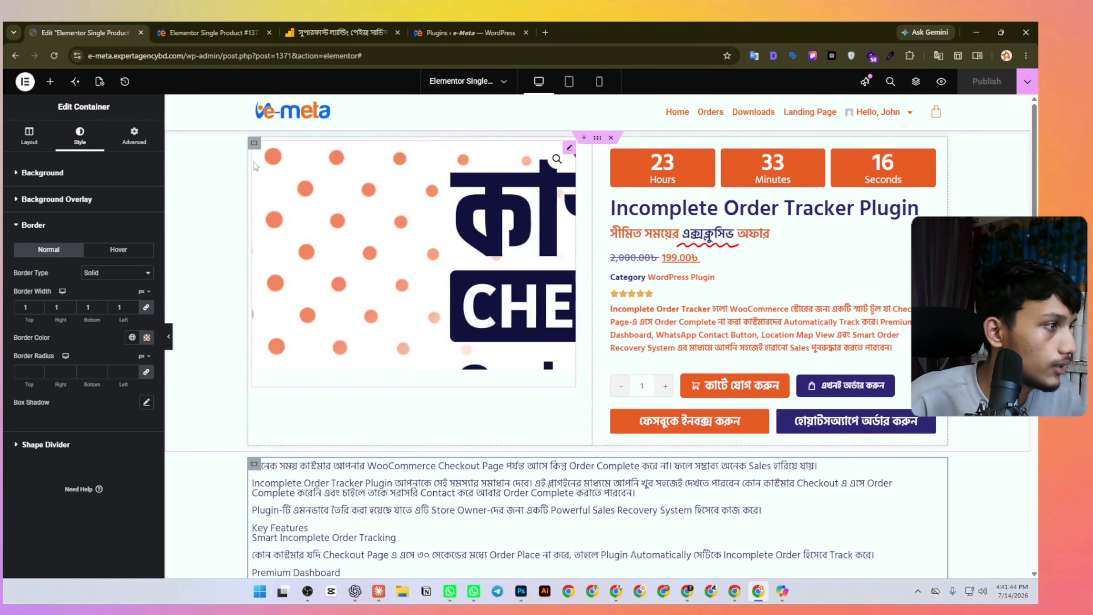
{"action": "left_click", "coordinate": [91, 173]}
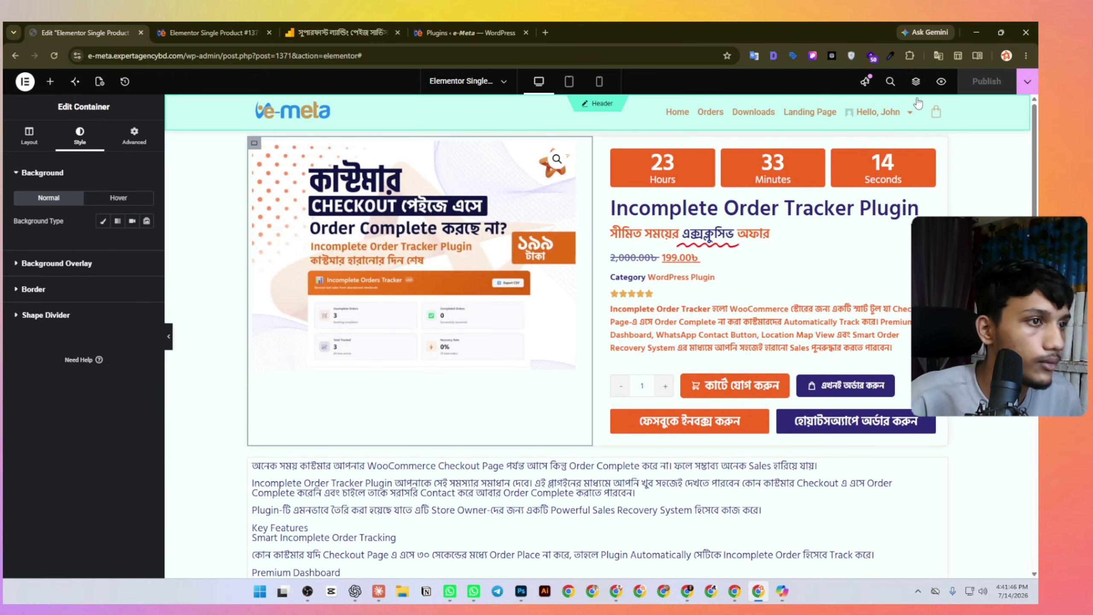
{"action": "left_click", "coordinate": [917, 82]}
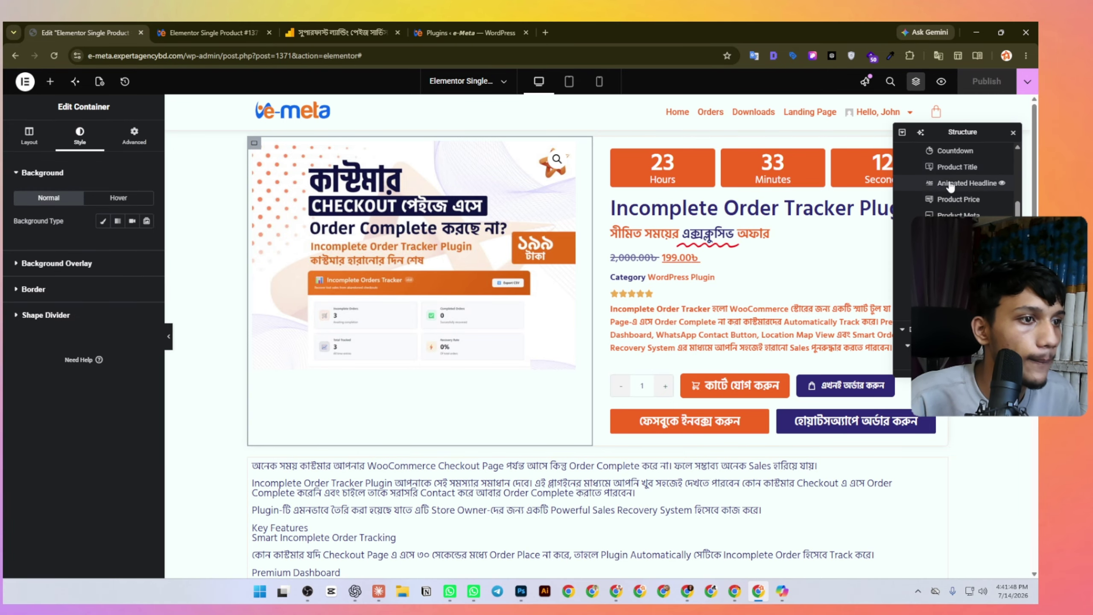
{"action": "left_click", "coordinate": [942, 168]}
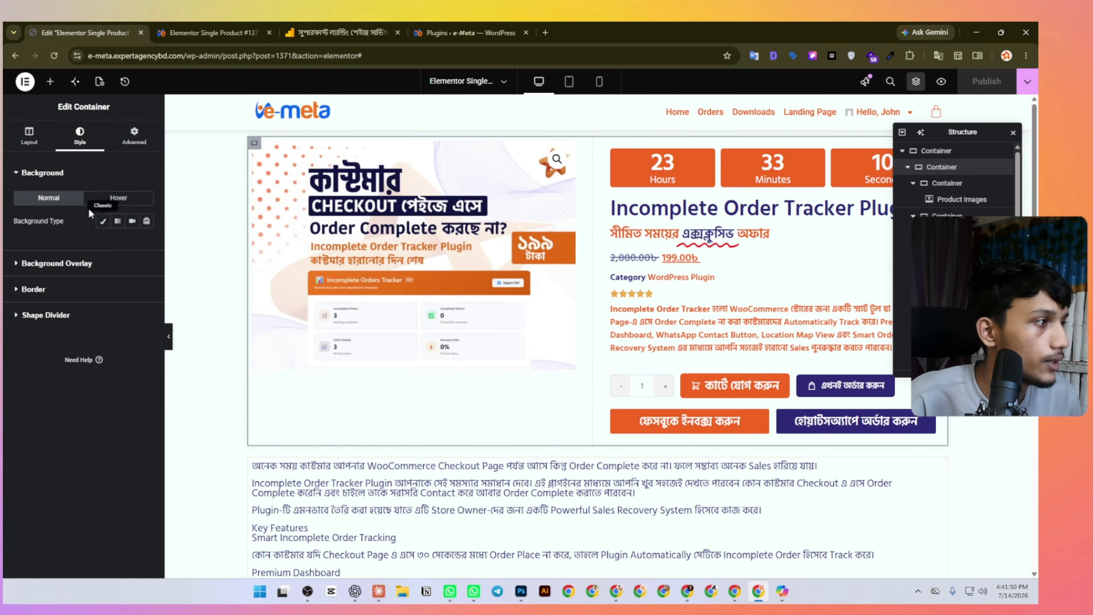
{"action": "left_click", "coordinate": [49, 297]}
{"action": "left_click", "coordinate": [146, 401]}
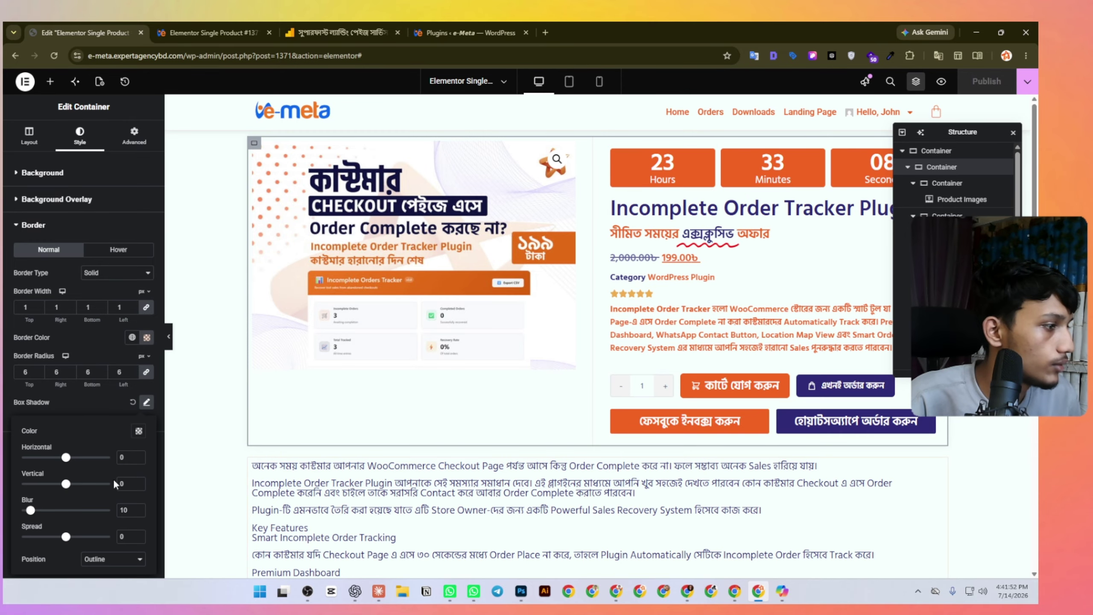
{"action": "left_click", "coordinate": [139, 431]}
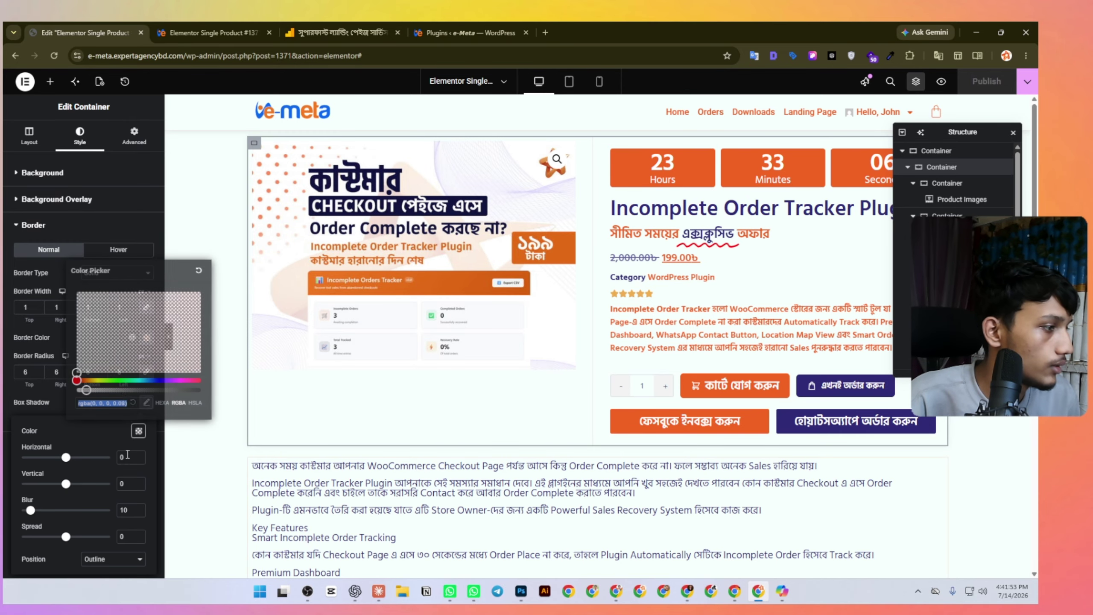
{"action": "right_click", "coordinate": [119, 403]}
{"action": "left_click", "coordinate": [185, 120]}
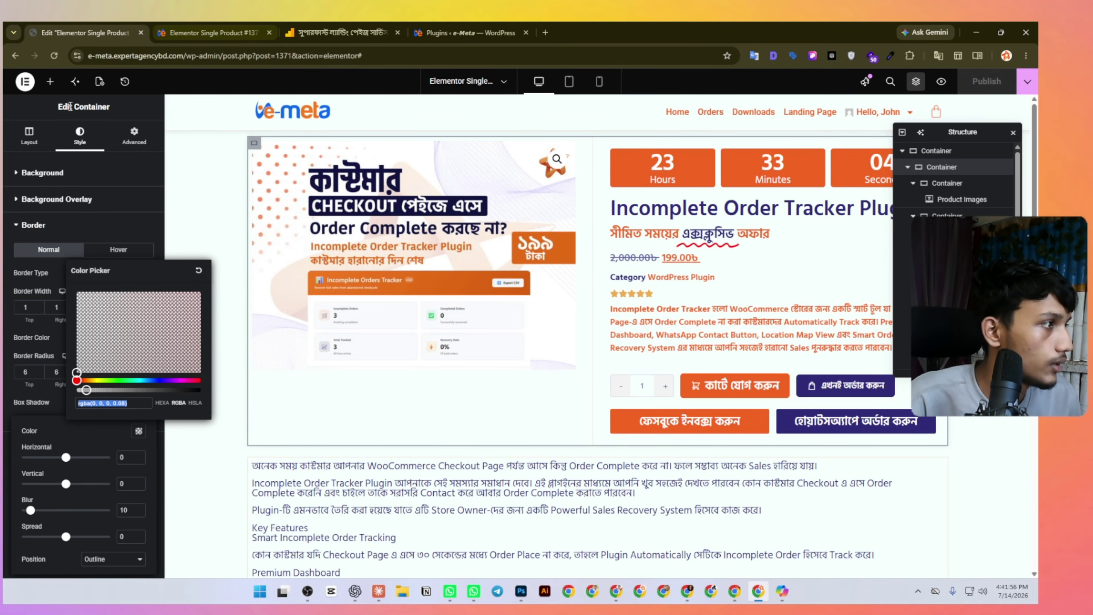
Paste the copied color rgba(0, 0, 0, 0.08) as the description container's box shadow color.
{"action": "scroll", "coordinate": [407, 369], "scroll_direction": "down", "scroll_amount": 8}
{"action": "scroll", "coordinate": [407, 369], "scroll_direction": "down", "scroll_amount": 3}
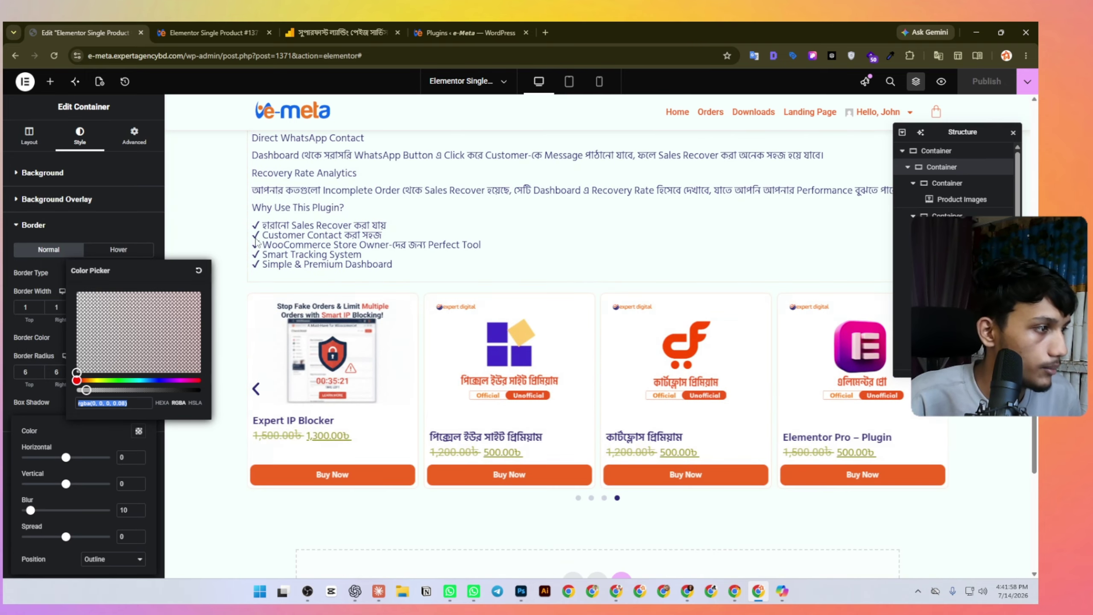
{"action": "scroll", "coordinate": [247, 288], "scroll_direction": "up", "scroll_amount": 9}
{"action": "left_click", "coordinate": [254, 302]}
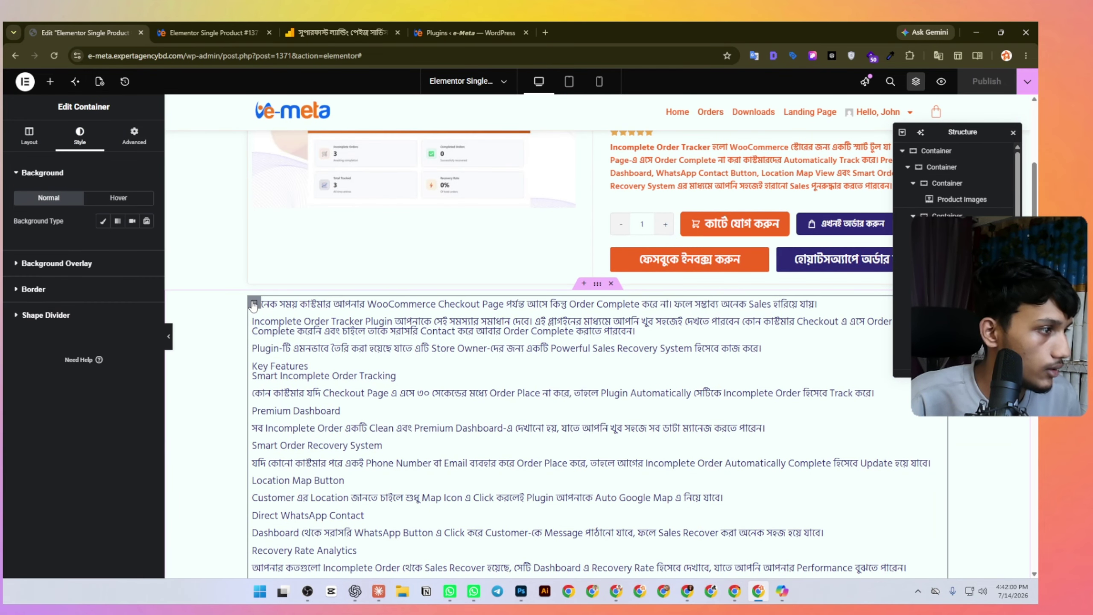
{"action": "left_click", "coordinate": [48, 291]}
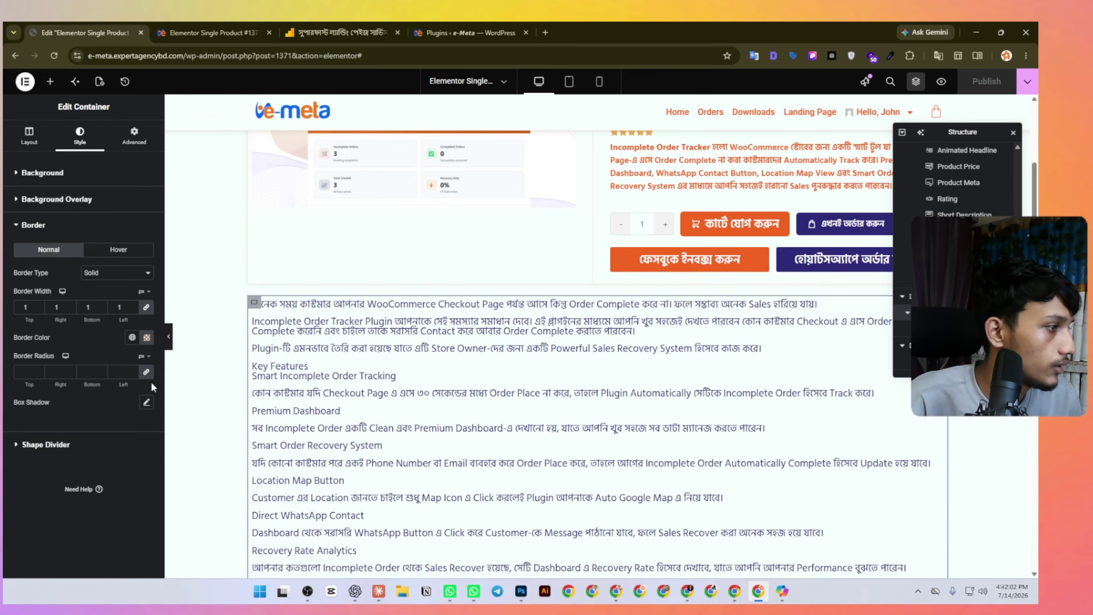
{"action": "left_click", "coordinate": [146, 402]}
{"action": "left_click", "coordinate": [139, 430]}
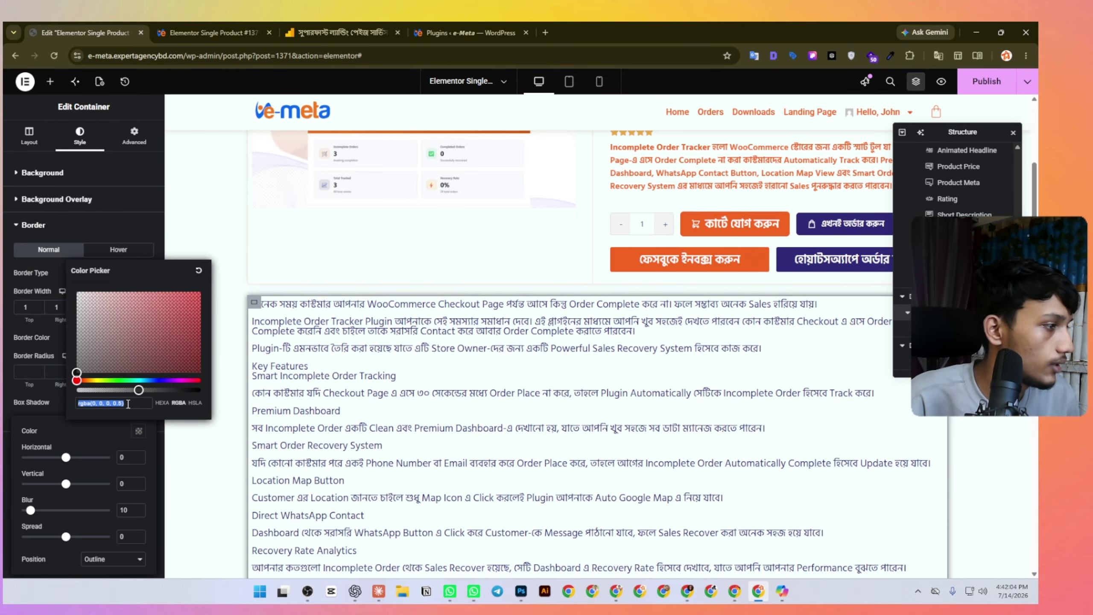
{"action": "right_click", "coordinate": [127, 403]}
{"action": "left_click", "coordinate": [161, 132]}
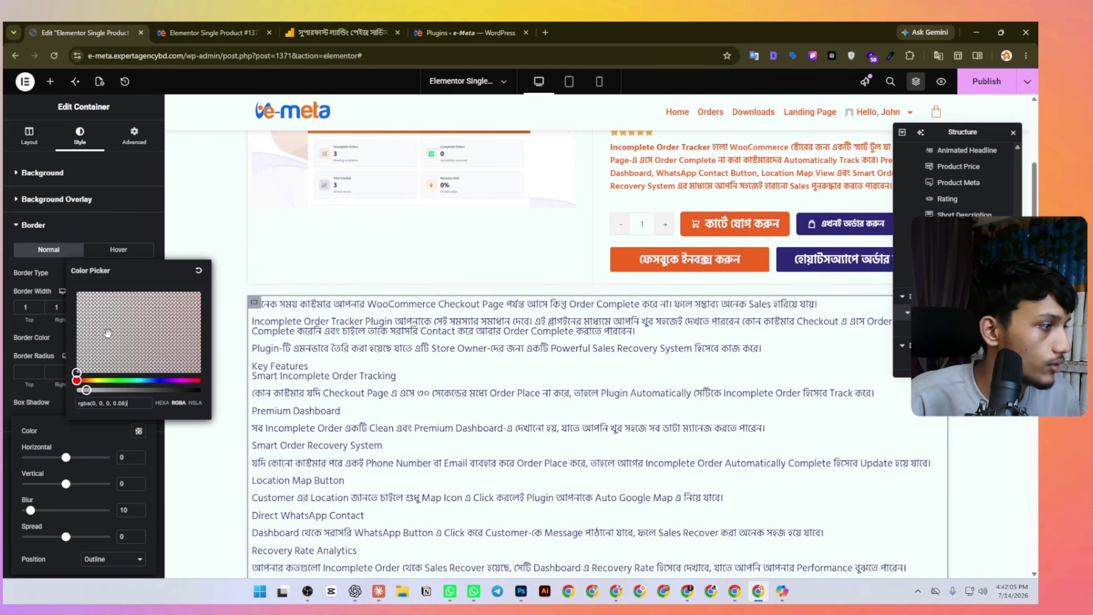
{"action": "left_click", "coordinate": [94, 429]}
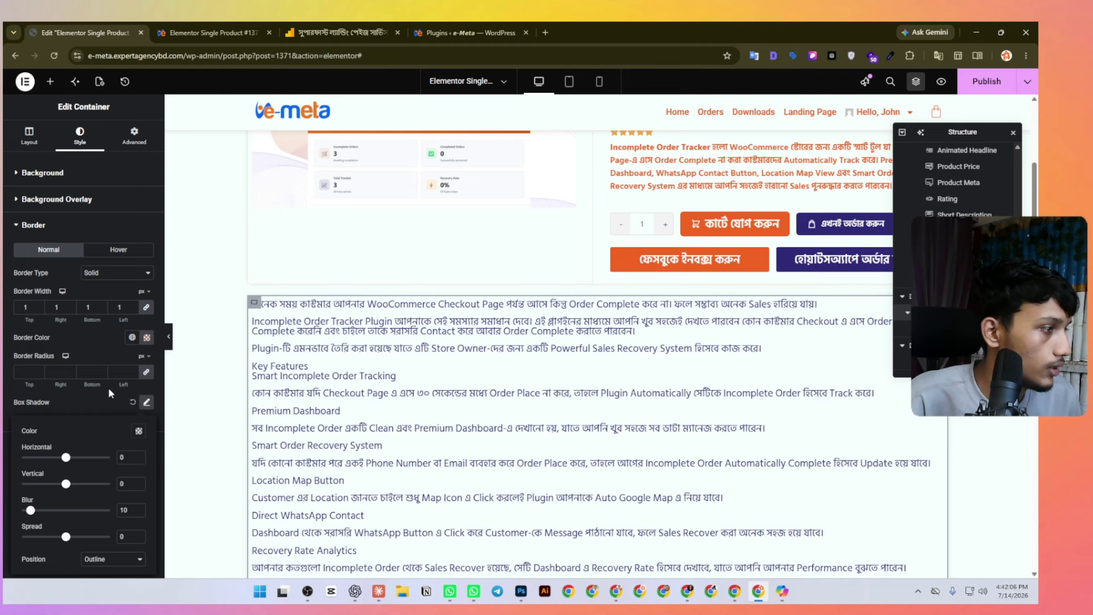
Set the description container's border radius to 6 px on all sides, then publish the template and preview the product page.
{"action": "left_click", "coordinate": [39, 370]}
{"action": "left_click", "coordinate": [39, 369]}
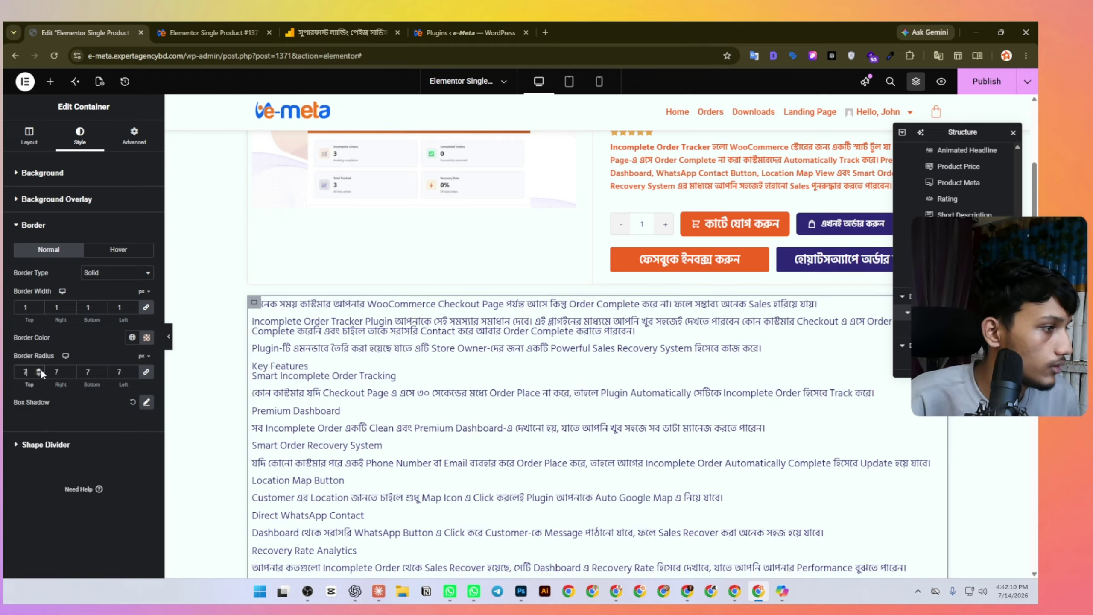
{"action": "left_click", "coordinate": [41, 369]}
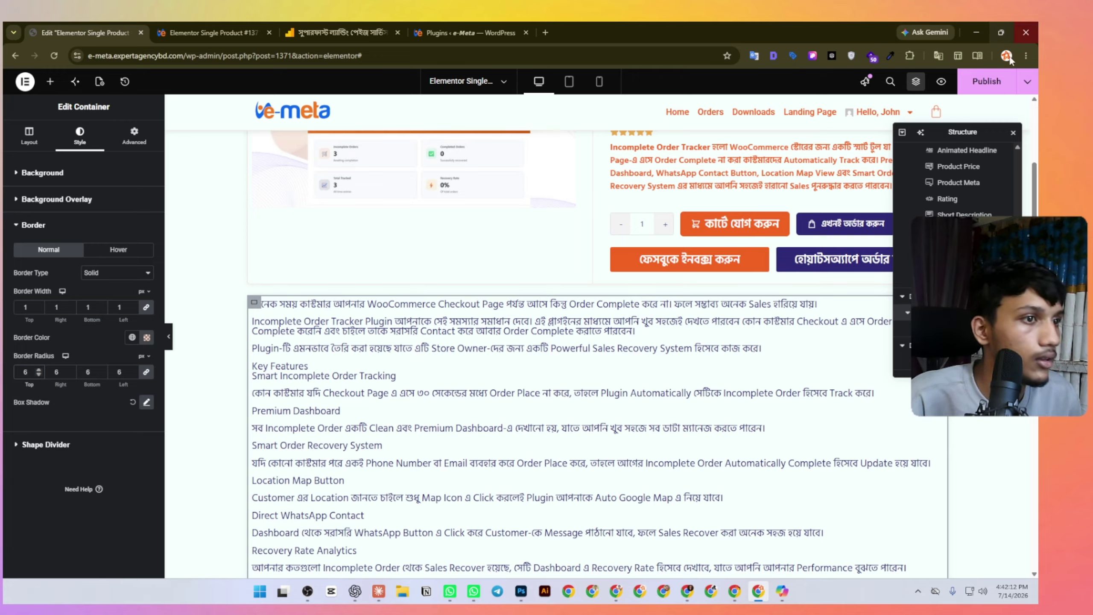
{"action": "left_click", "coordinate": [986, 82]}
{"action": "left_click", "coordinate": [942, 83]}
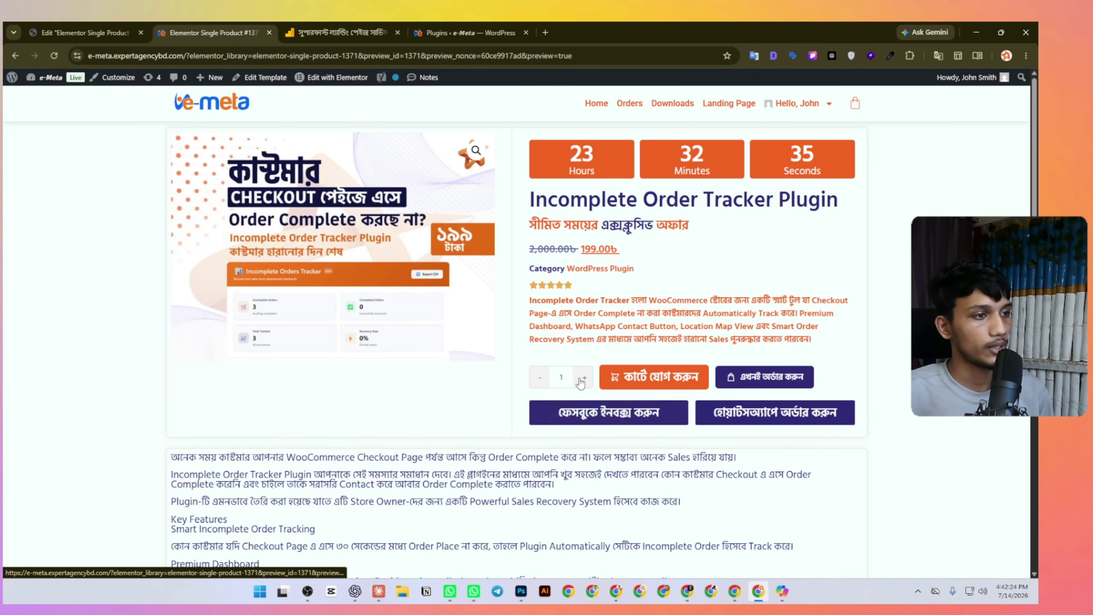
Test adding the product to the cart and ordering it directly on the preview page, returning from the cart and checkout pages.
{"action": "left_click", "coordinate": [616, 378]}
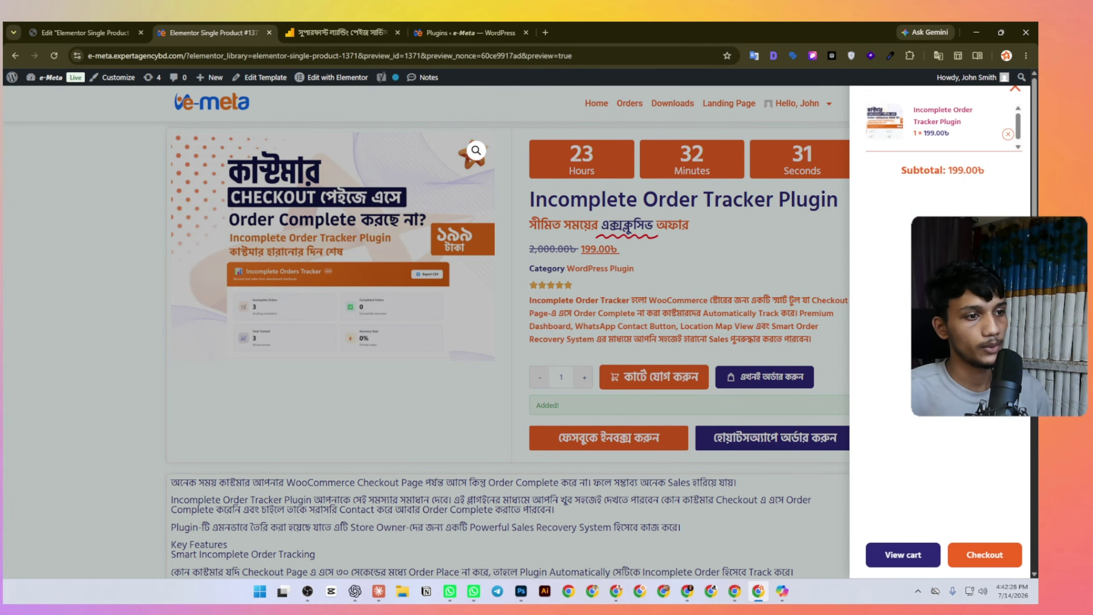
{"action": "left_click", "coordinate": [1007, 134]}
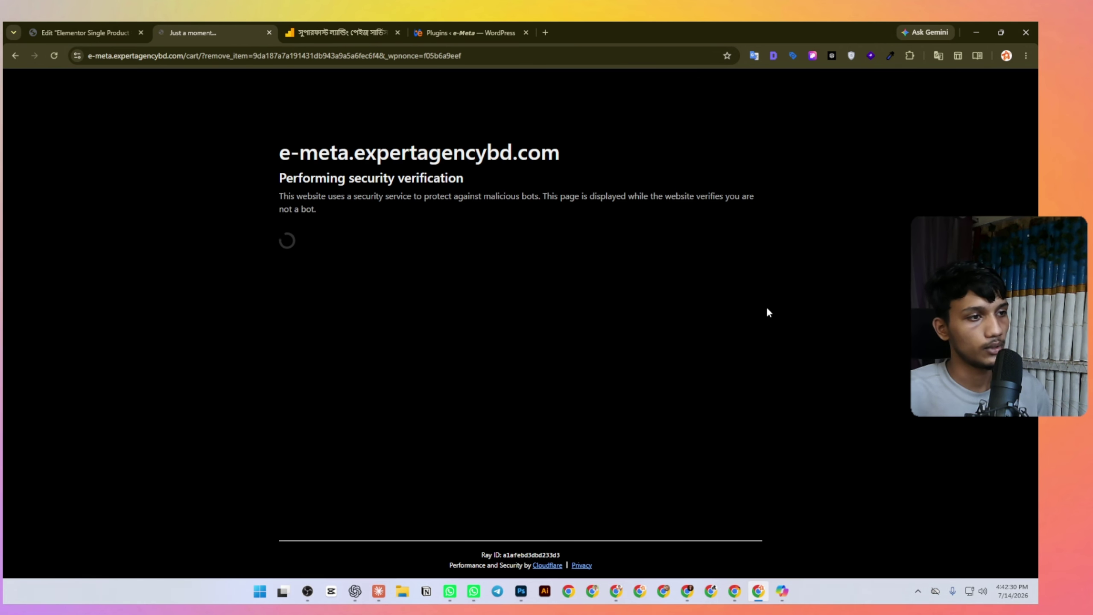
{"action": "left_click", "coordinate": [15, 57]}
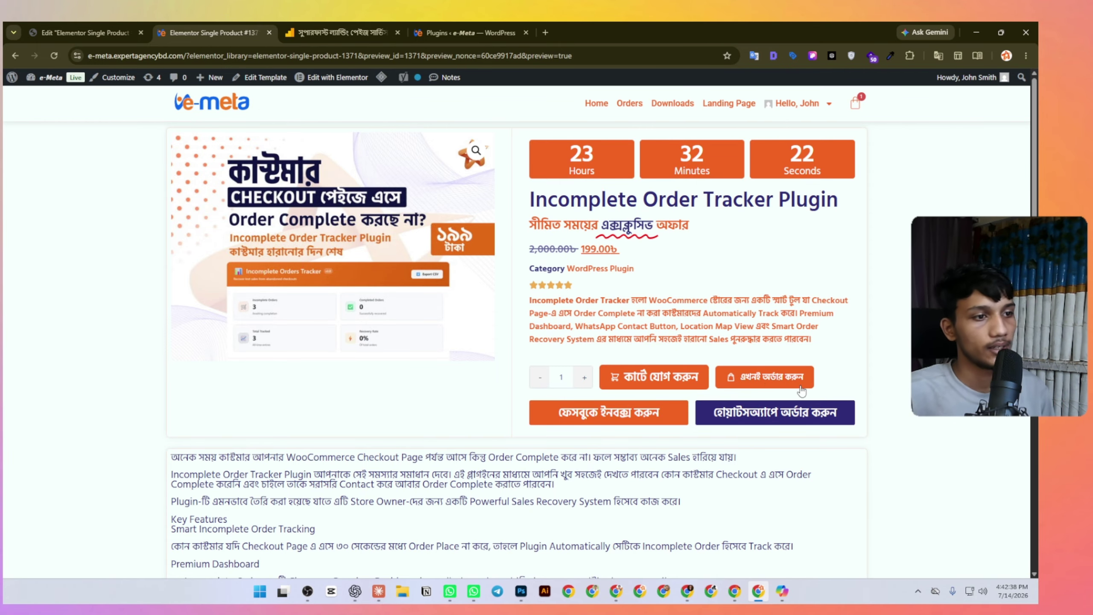
{"action": "left_click", "coordinate": [765, 381]}
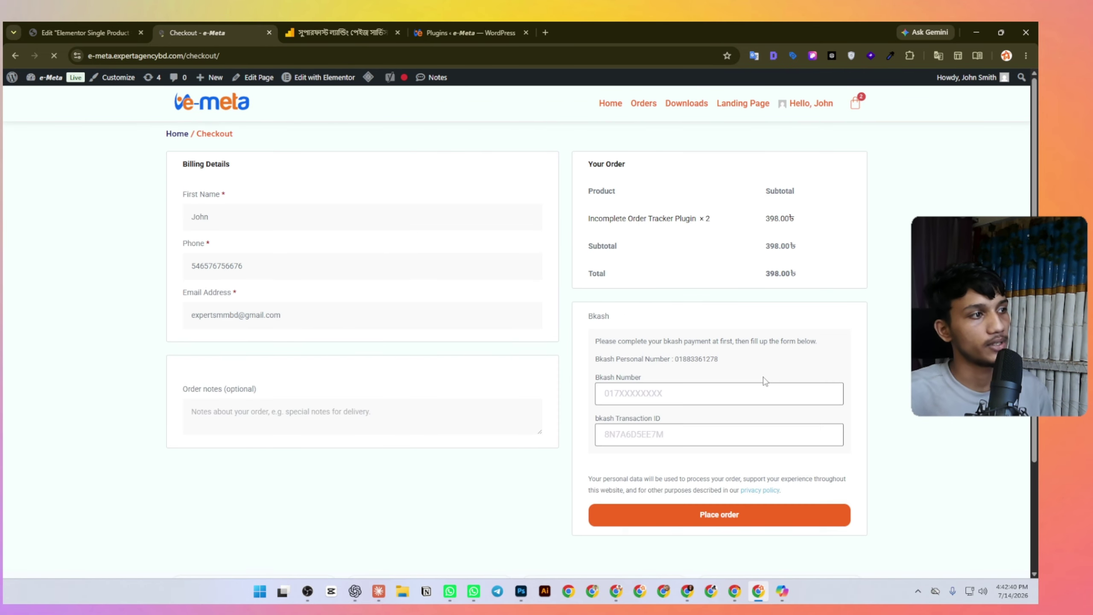
{"action": "left_click", "coordinate": [15, 56]}
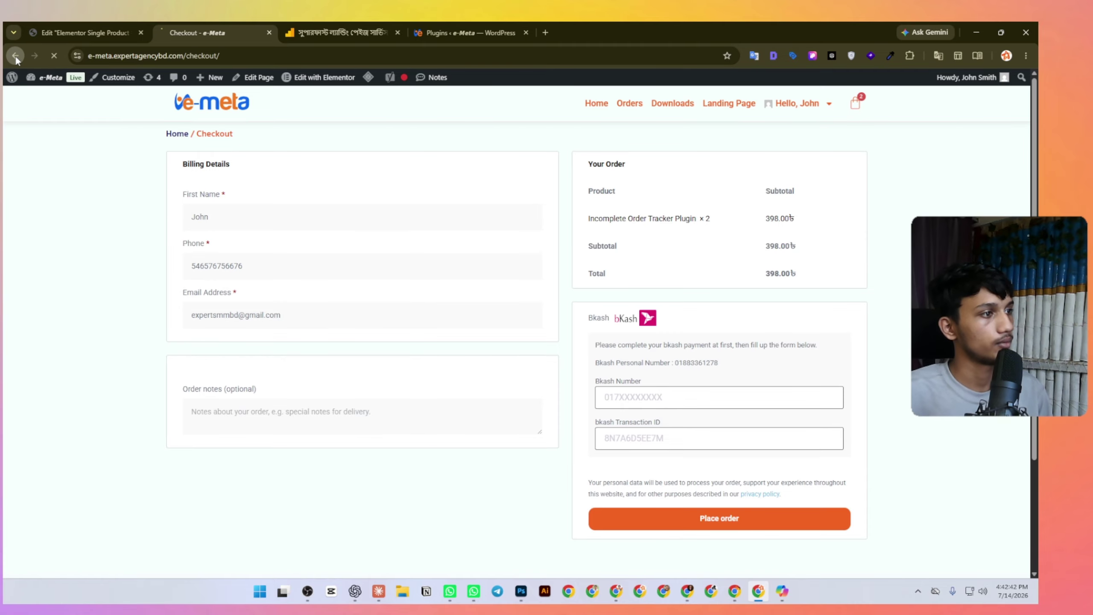
{"action": "left_click", "coordinate": [16, 57]}
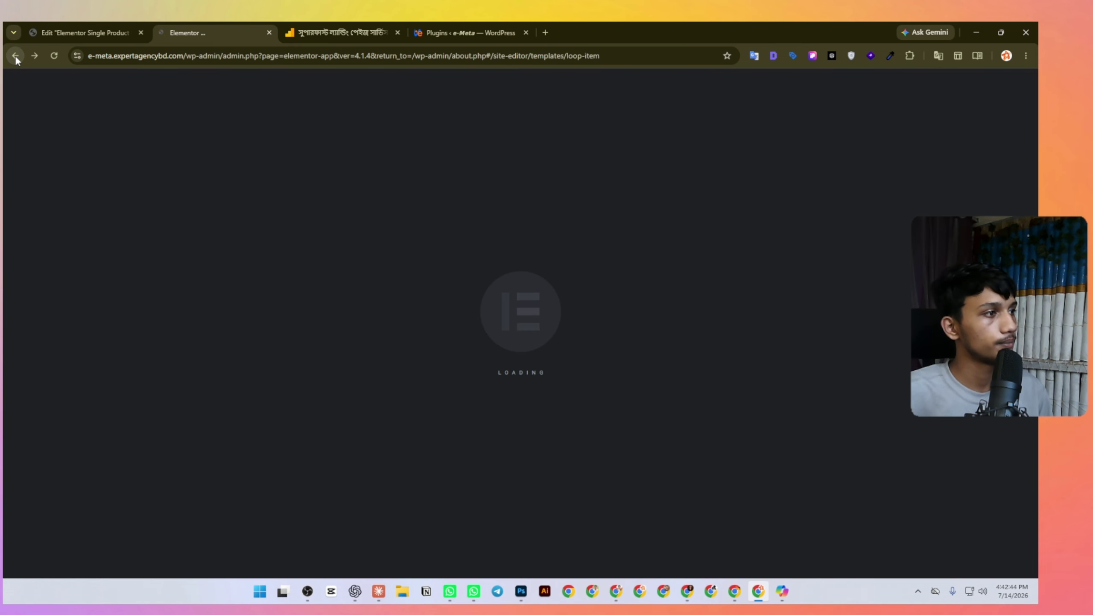
Open the গ্রীন লাইফ landing page product from the e-meta.expertagencybd.com home page and edit its single product template with Elementor.
{"action": "left_click_drag", "start_coordinate": [187, 56], "coordinate": [692, 59]}
{"action": "key", "text": "BackSpace"}
{"action": "key", "text": "Return"}
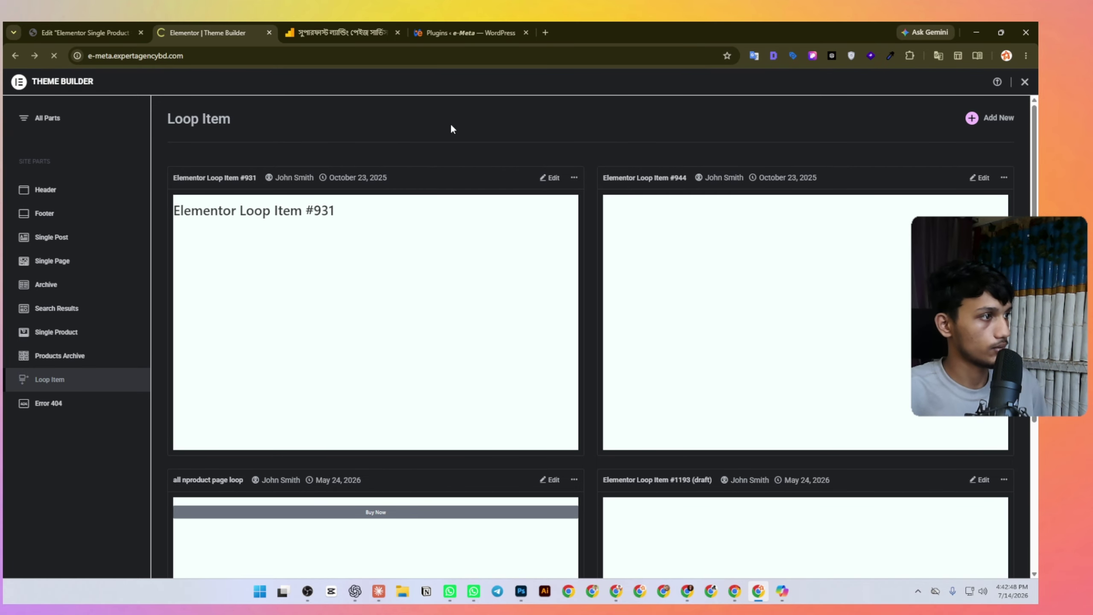
{"action": "scroll", "coordinate": [331, 190], "scroll_direction": "down", "scroll_amount": 10}
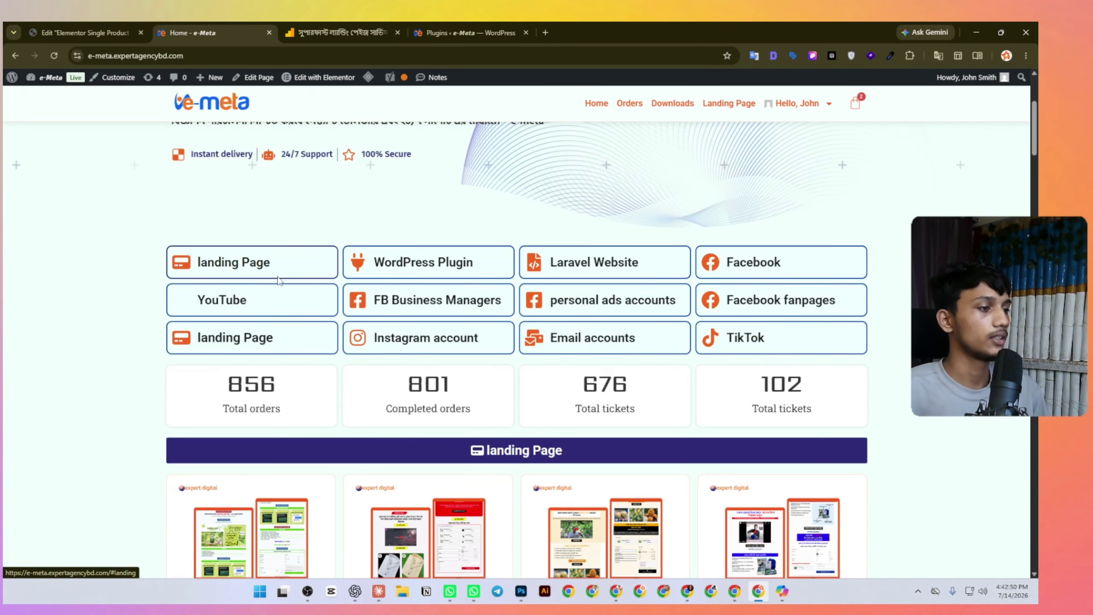
{"action": "left_click", "coordinate": [191, 296]}
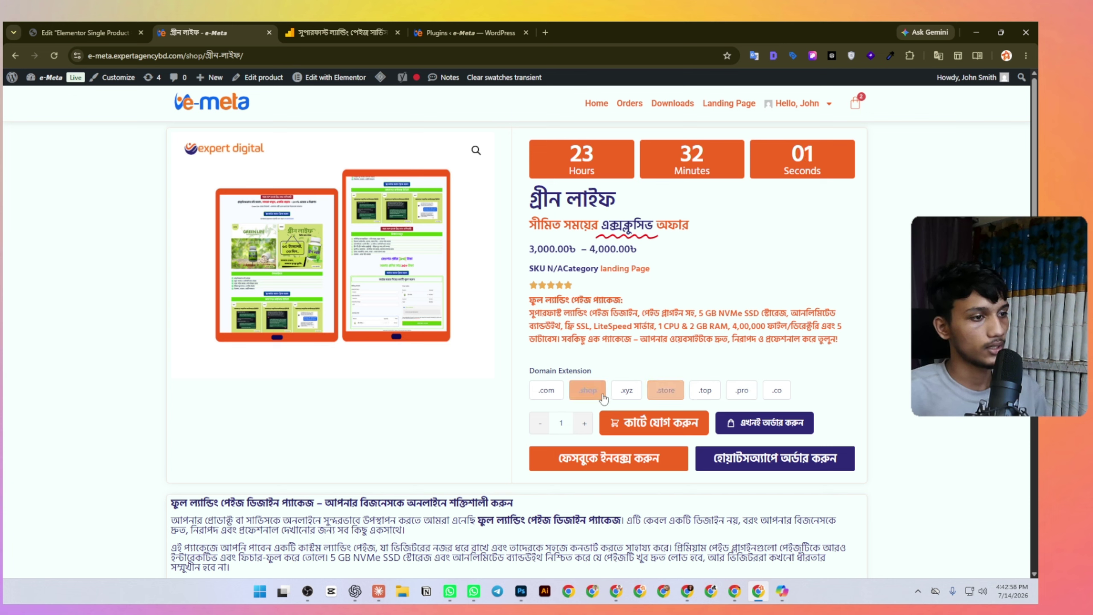
{"action": "mouse_move", "coordinate": [324, 86]}
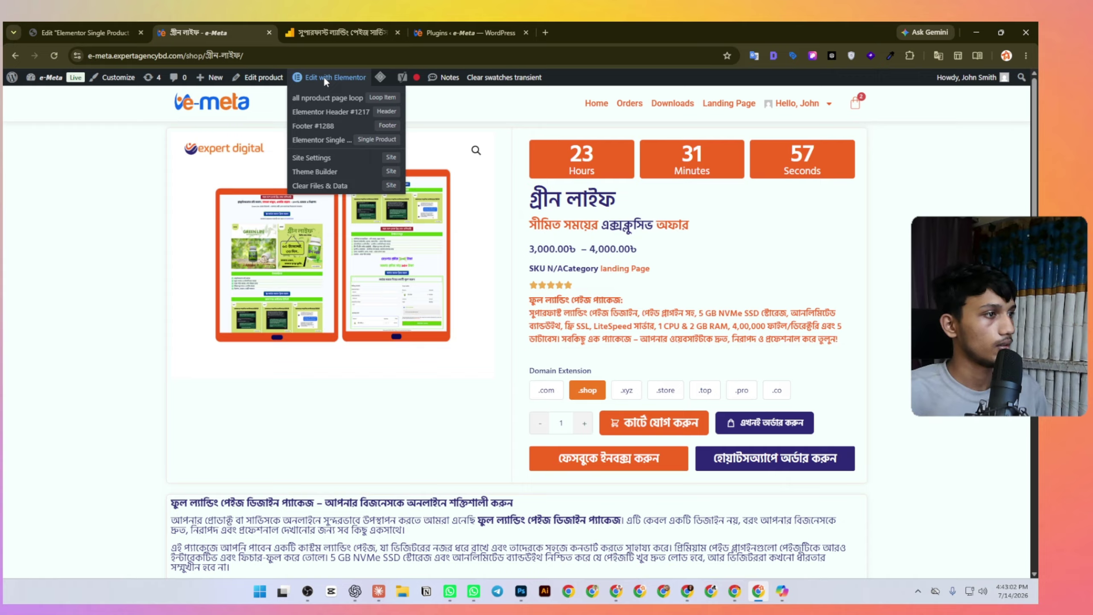
{"action": "left_click", "coordinate": [326, 146]}
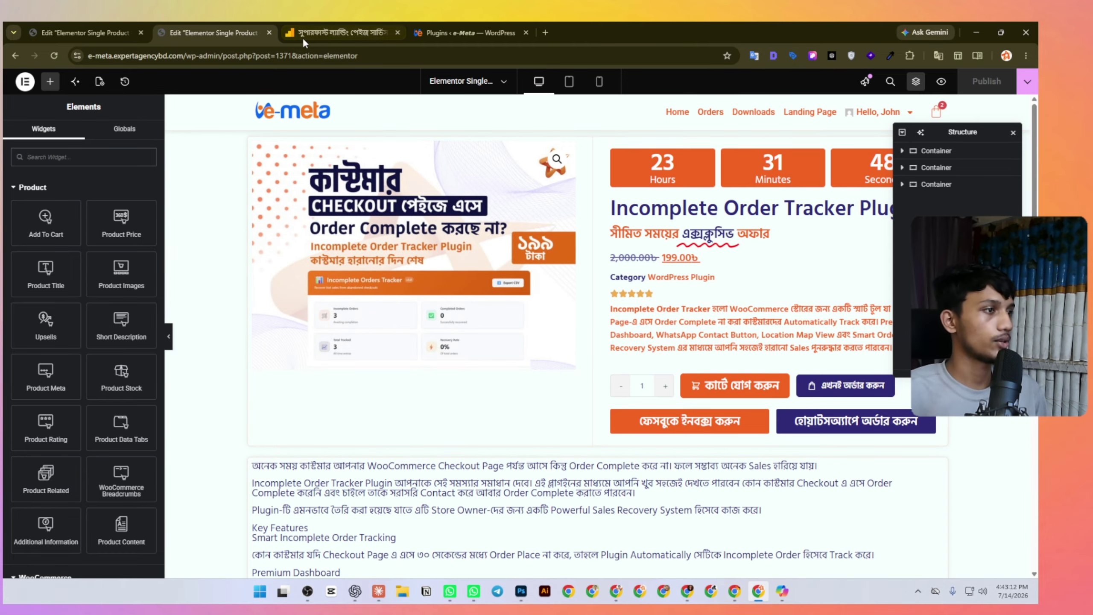
Open the WordPress product list and edit the Incomplete Order Tracker Plugin product.
{"action": "left_click", "coordinate": [469, 33]}
{"action": "mouse_move", "coordinate": [35, 255]}
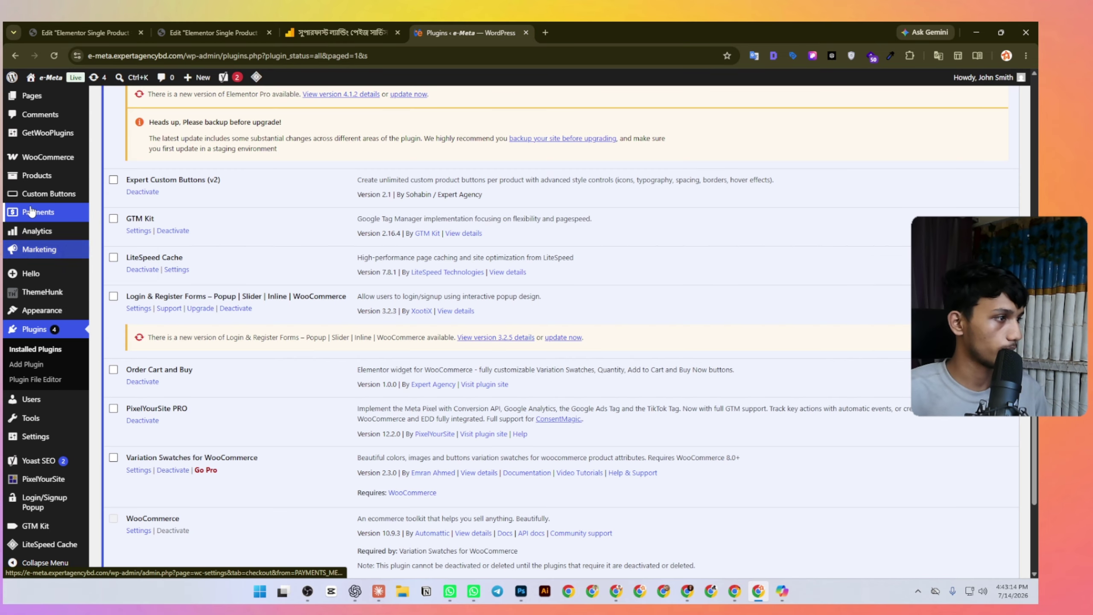
{"action": "mouse_move", "coordinate": [34, 176]}
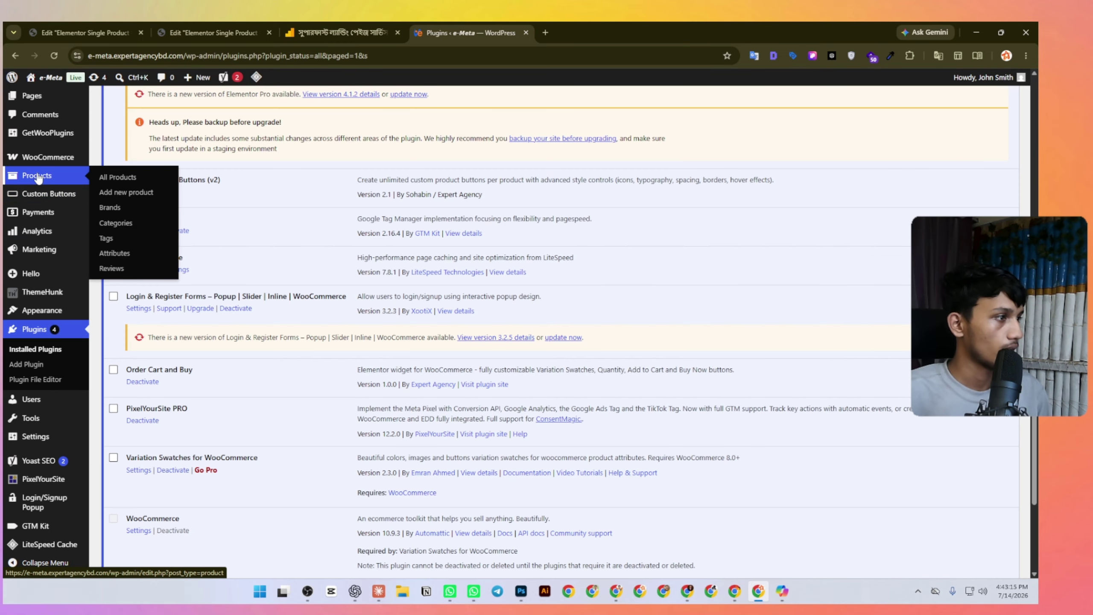
{"action": "left_click", "coordinate": [121, 178]}
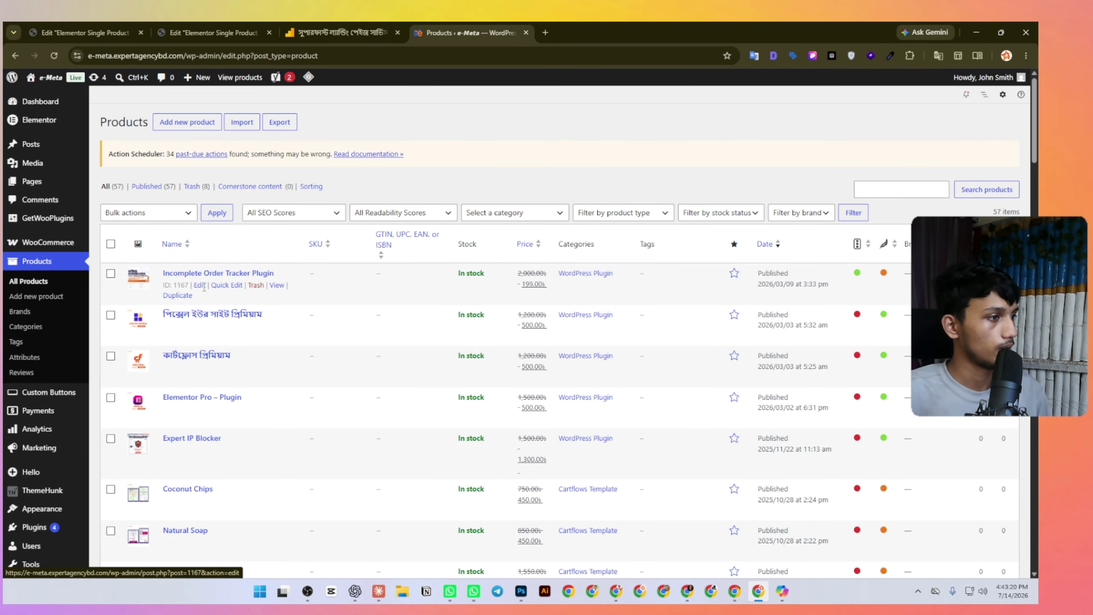
{"action": "left_click", "coordinate": [199, 285]}
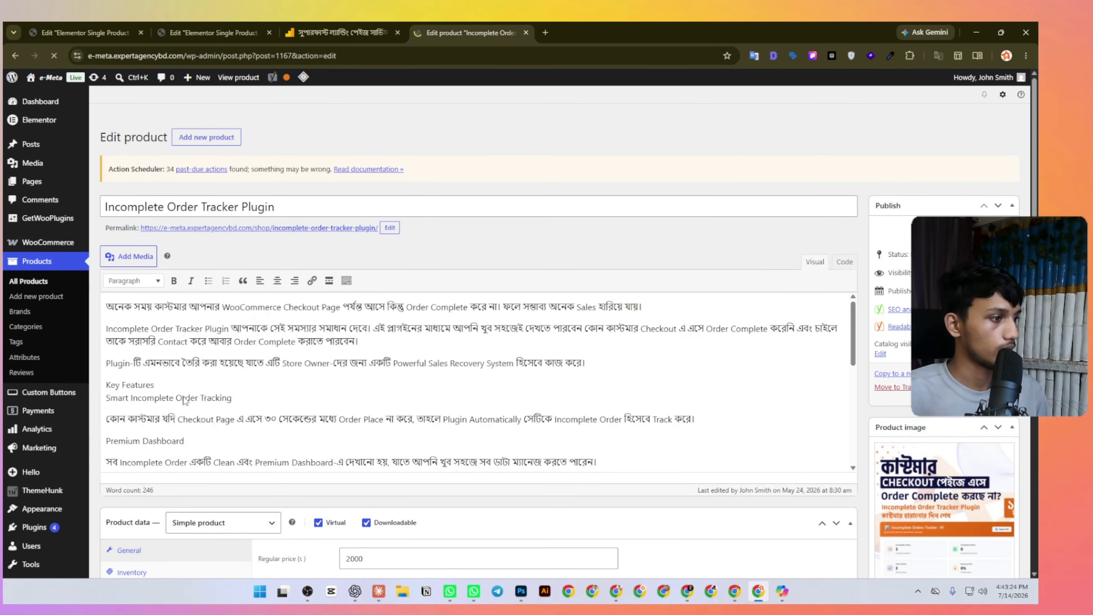
Change the product type to Variable product and open the product's attribute settings.
{"action": "scroll", "coordinate": [180, 336], "scroll_direction": "down", "scroll_amount": 5}
{"action": "left_click", "coordinate": [224, 388]}
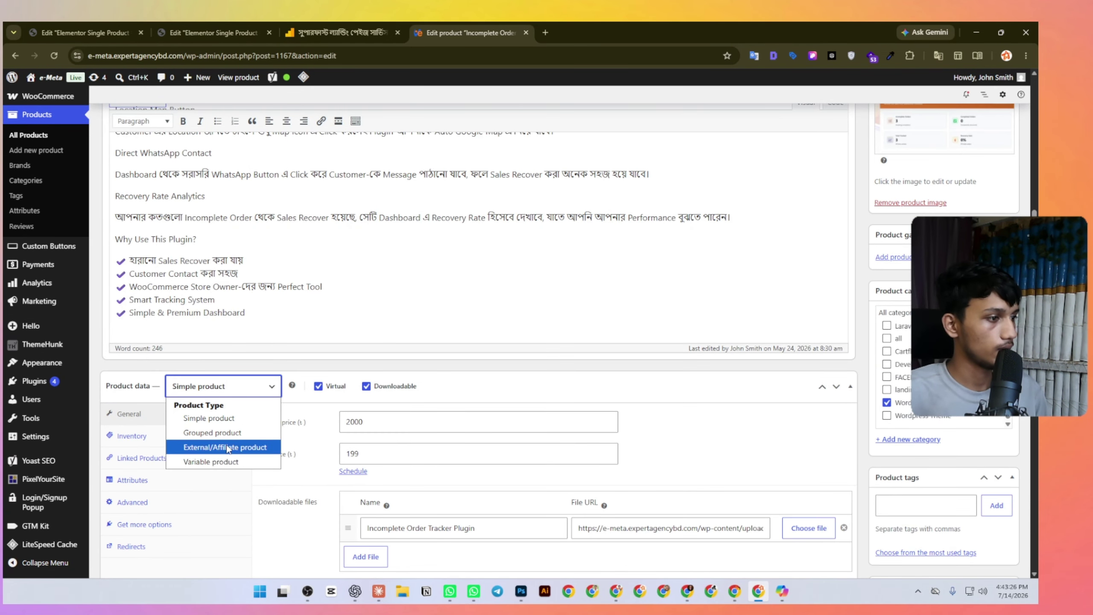
{"action": "left_click", "coordinate": [232, 460]}
{"action": "left_click", "coordinate": [145, 458]}
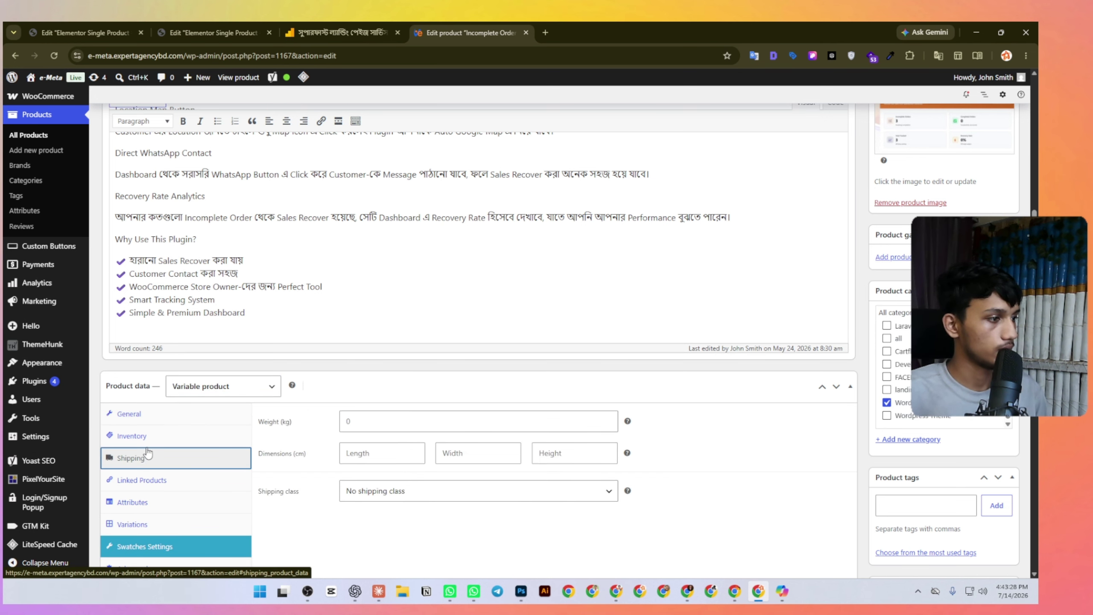
{"action": "left_click", "coordinate": [155, 481]}
{"action": "scroll", "coordinate": [167, 455], "scroll_direction": "down", "scroll_amount": 2}
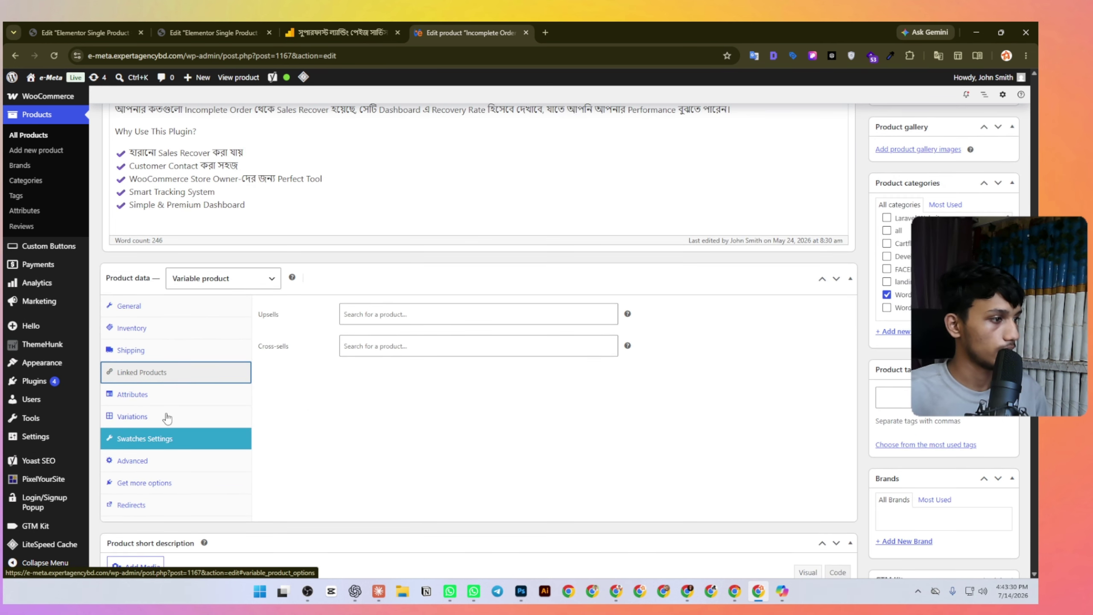
{"action": "scroll", "coordinate": [166, 415], "scroll_direction": "down", "scroll_amount": 1}
{"action": "left_click", "coordinate": [133, 340]}
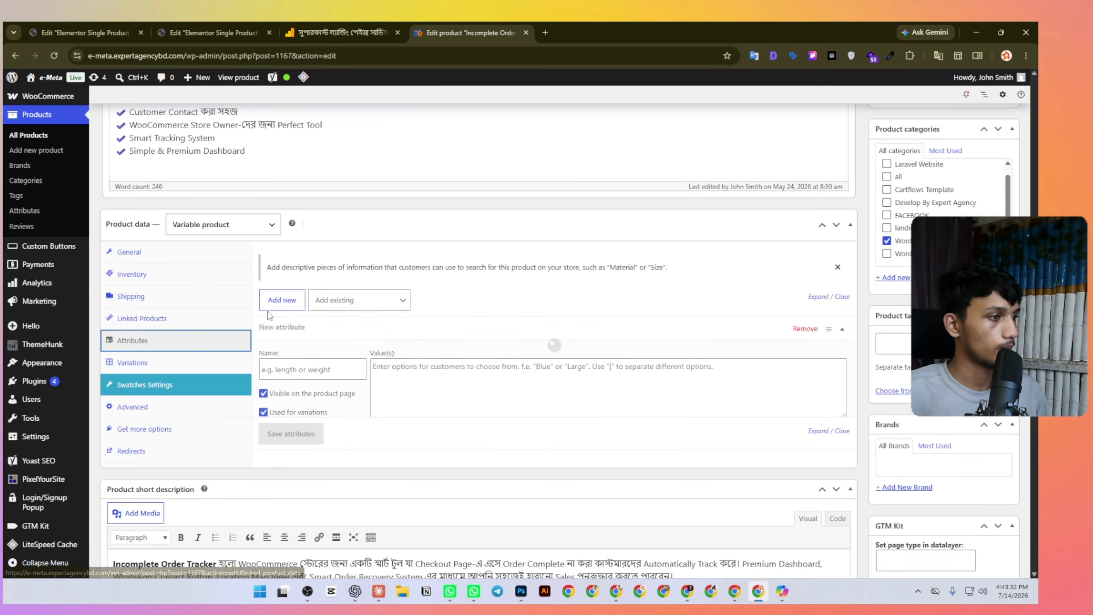
Name the new product attribute Duration and enter 1 Momth and 2 Momths as its first values, separated by a vertical bar.
{"action": "left_click", "coordinate": [296, 369]}
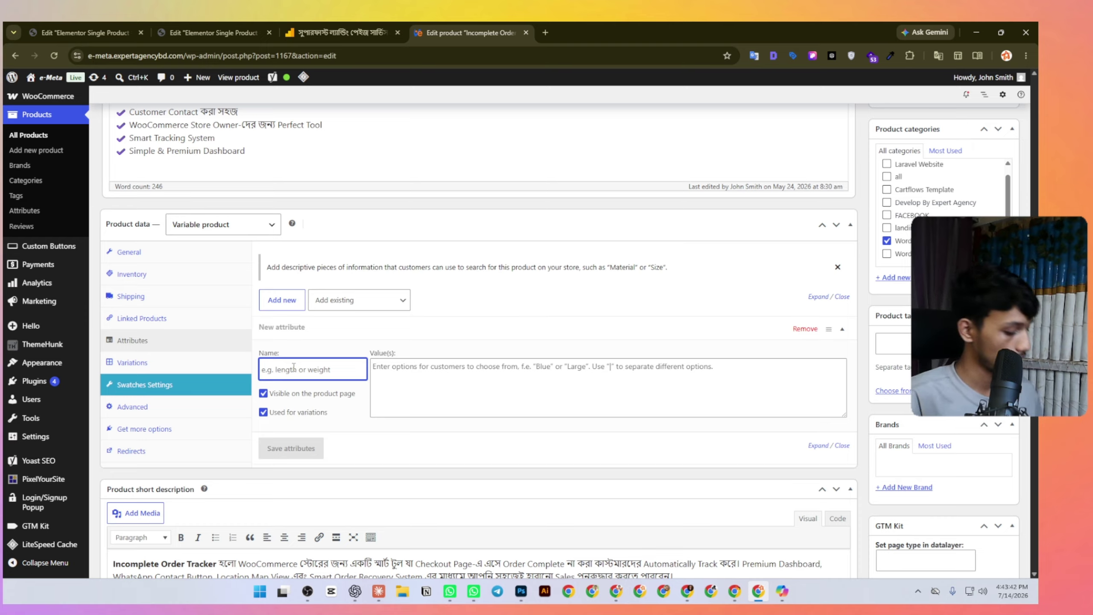
{"action": "type", "text": "Duration"}
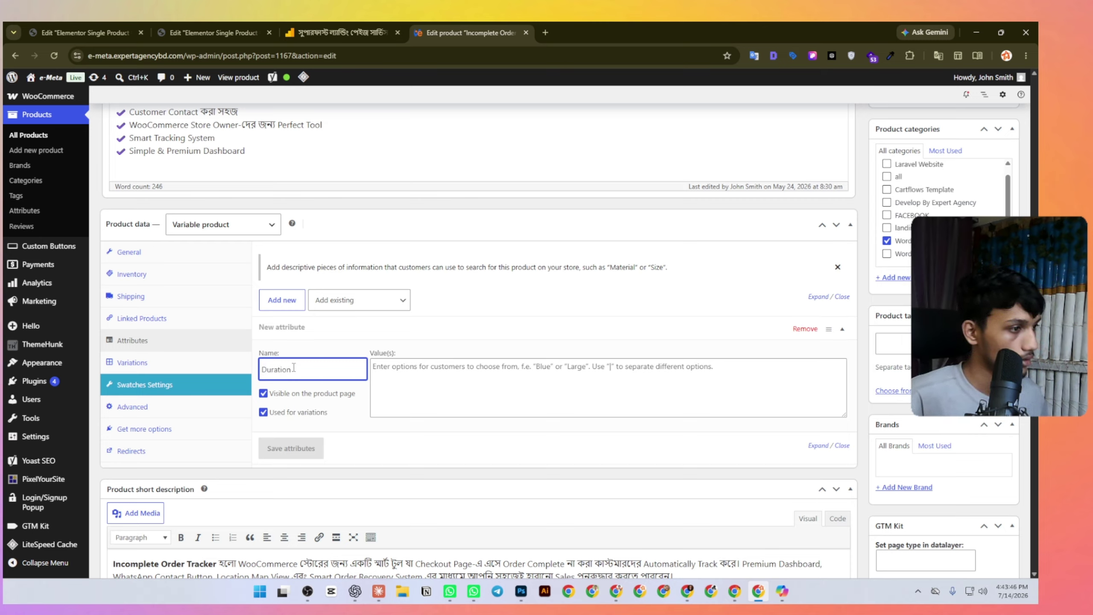
{"action": "left_click", "coordinate": [390, 376]}
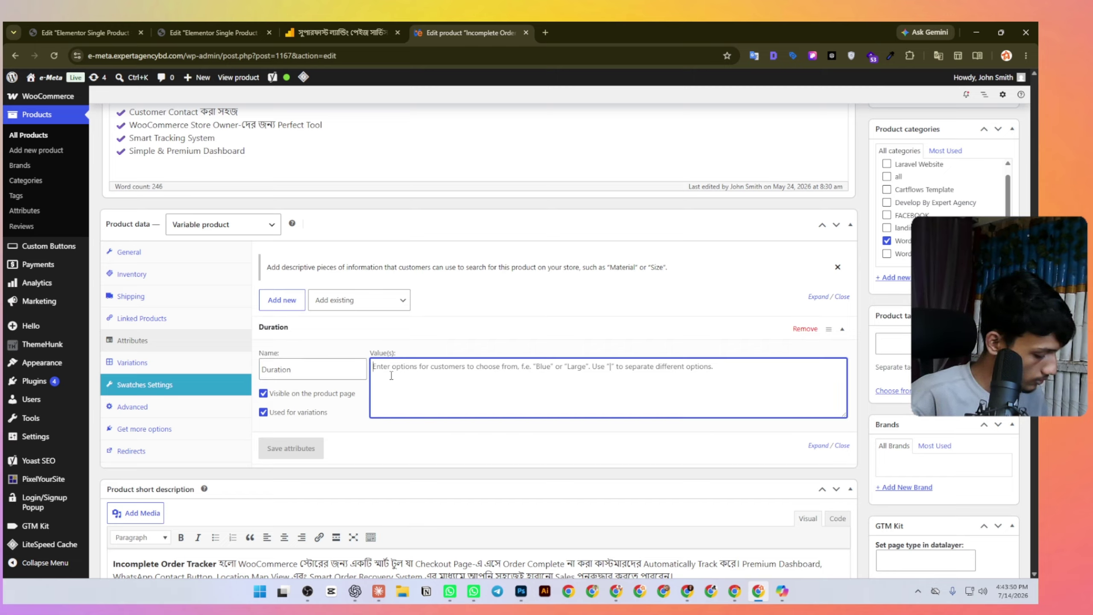
{"action": "type", "text": "5"}
{"action": "key", "text": "BackSpace"}
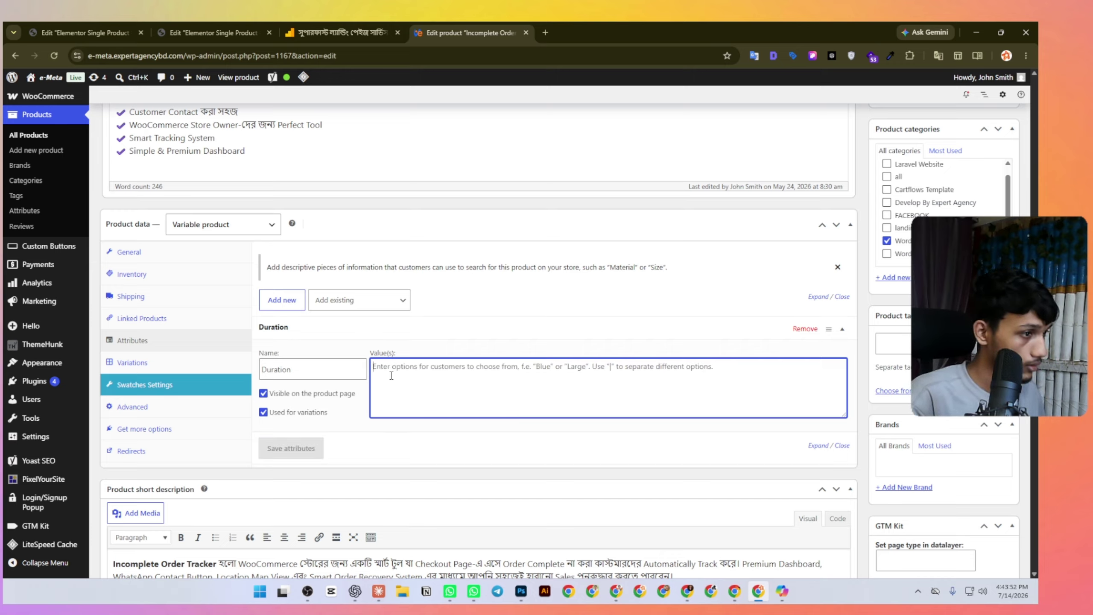
{"action": "type", "text": "1"}
{"action": "key", "text": "BackSpace"}
{"action": "type", "text": "1 Momth|2"}
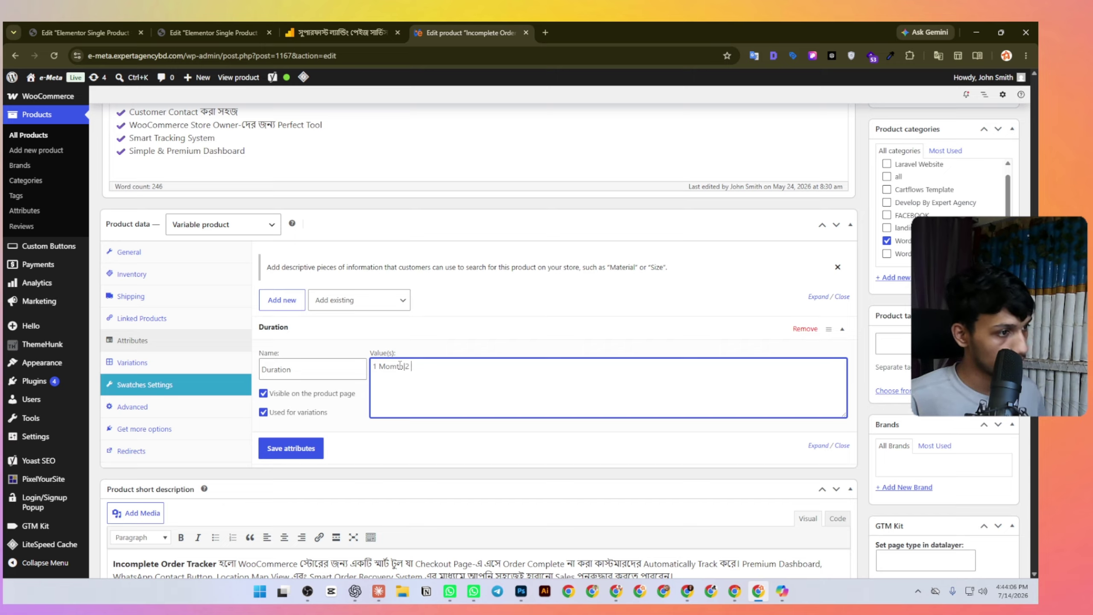
{"action": "double_click", "coordinate": [399, 365]}
{"action": "left_click", "coordinate": [431, 362]}
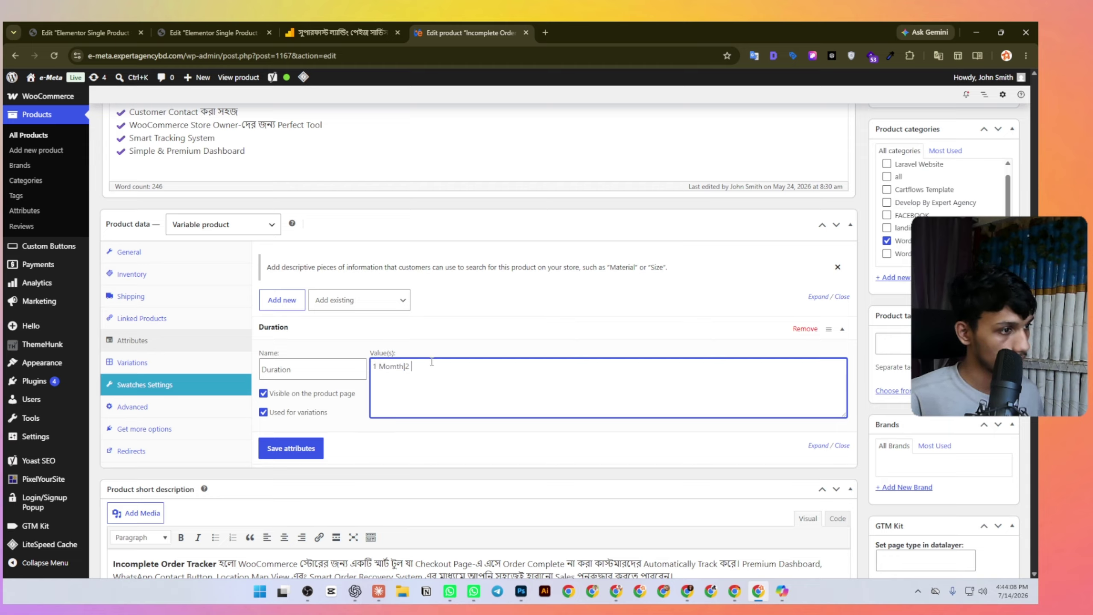
{"action": "type", "text": "Momths"}
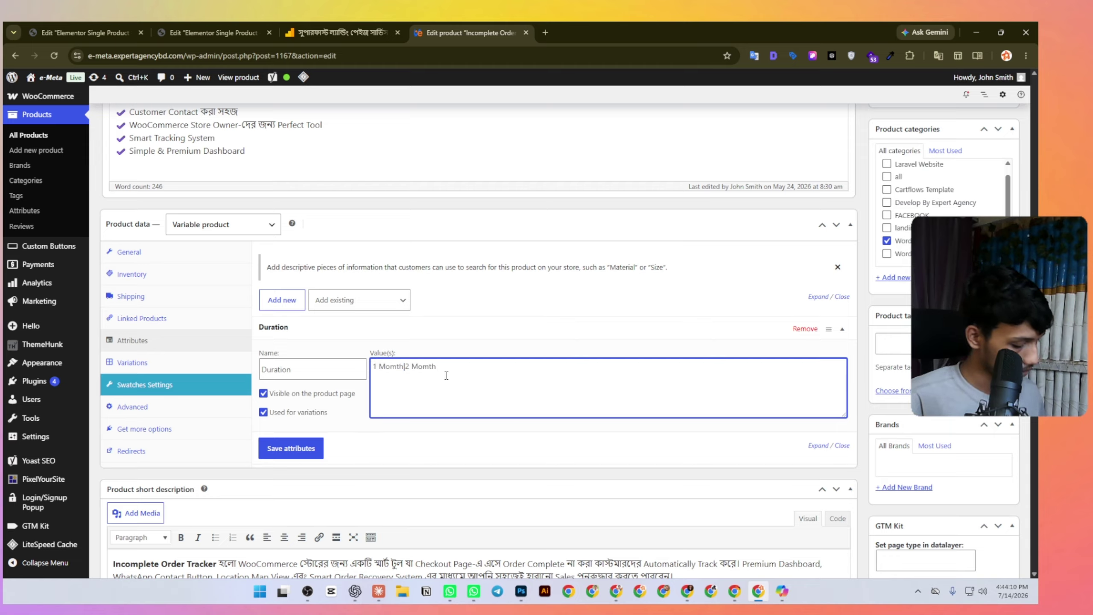
{"action": "double_click", "coordinate": [424, 367]}
{"action": "left_click", "coordinate": [466, 368]}
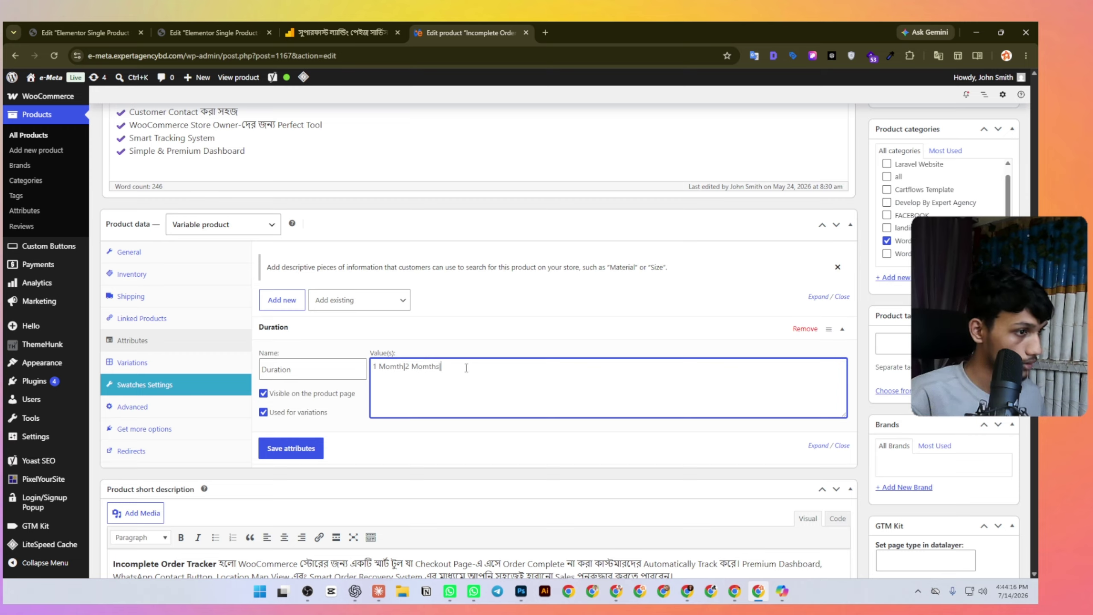
Append the values 3 Momths, 4Momths, 5 Momths and 6 Momths to the Duration attribute, separated by vertical bars, and save the attributes.
{"action": "type", "text": "|3"}
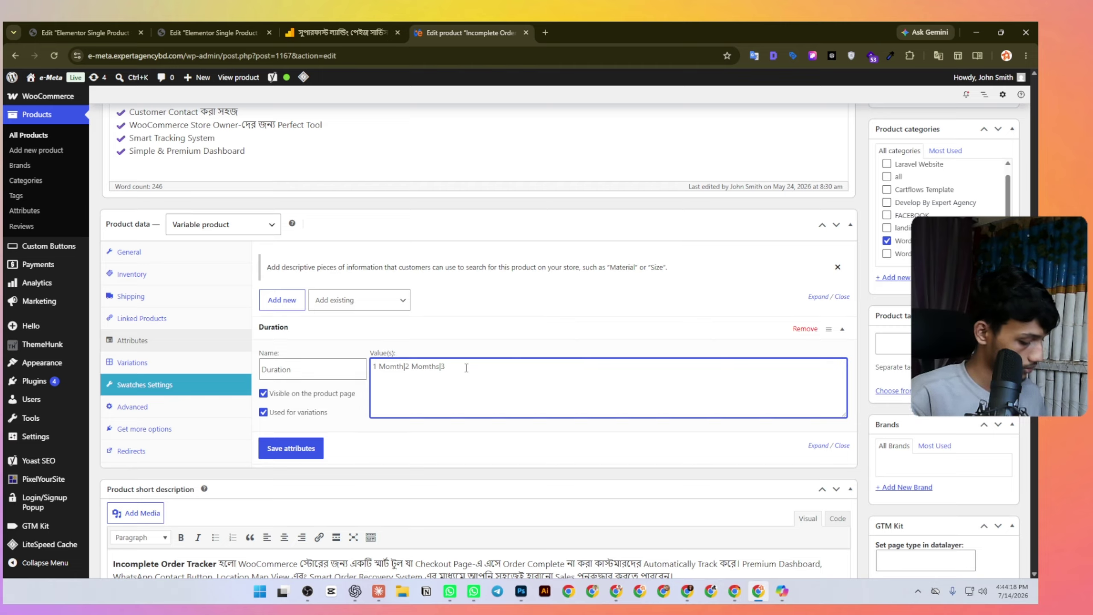
{"action": "type", "text": " Momths"}
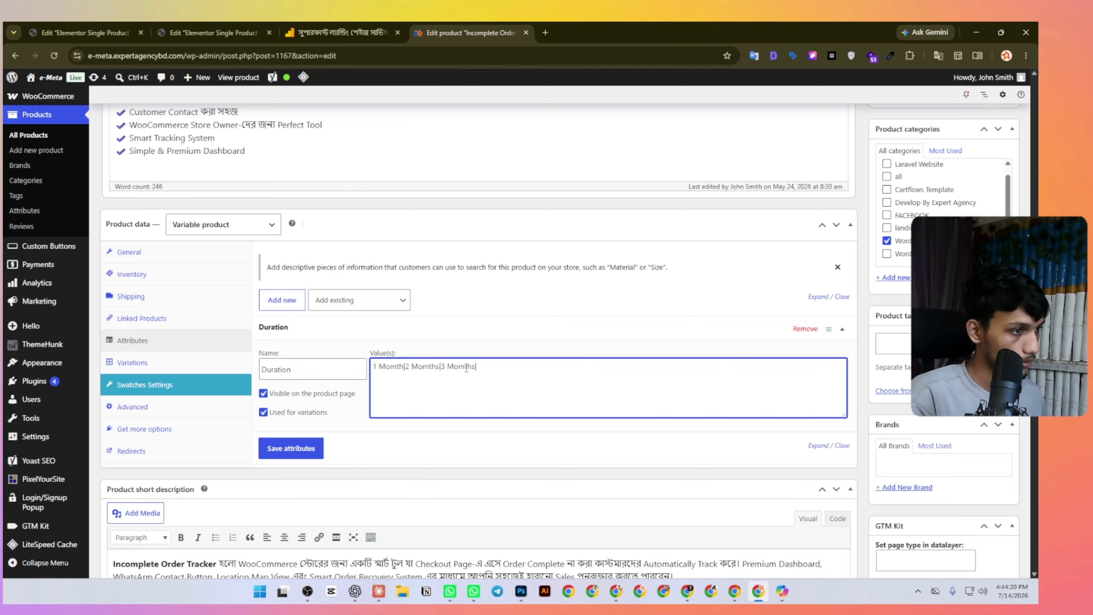
{"action": "type", "text": "|4"}
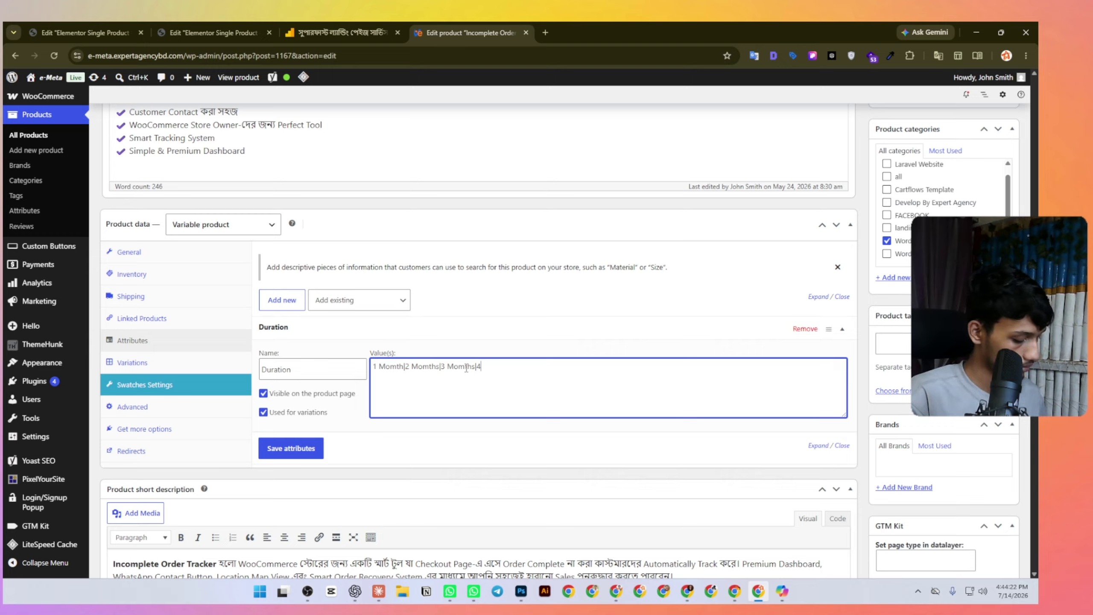
{"action": "type", "text": "Momths|"}
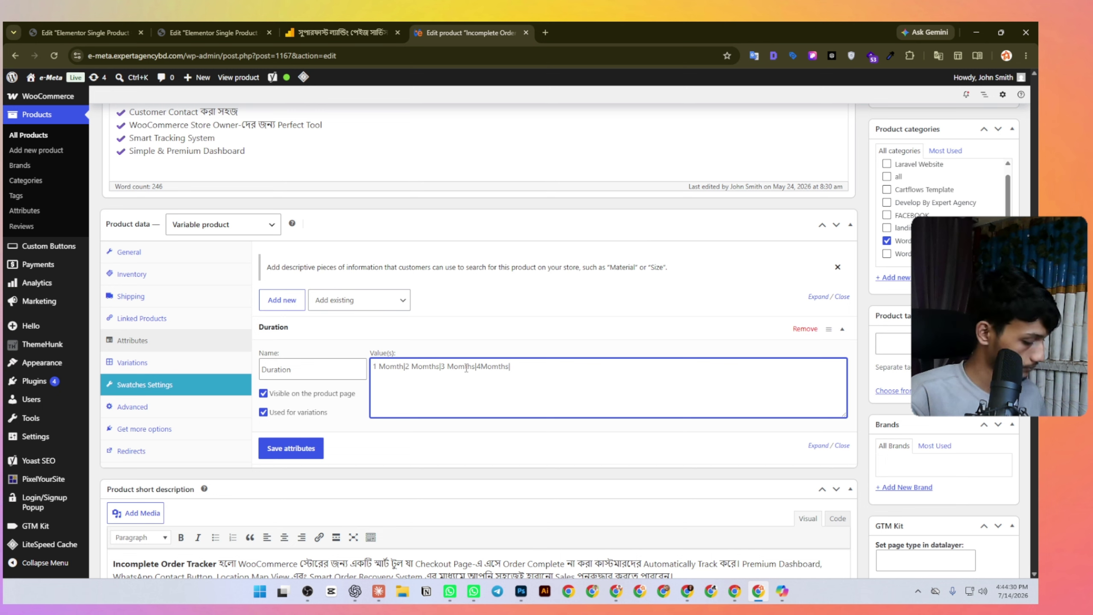
{"action": "type", "text": "Momths"}
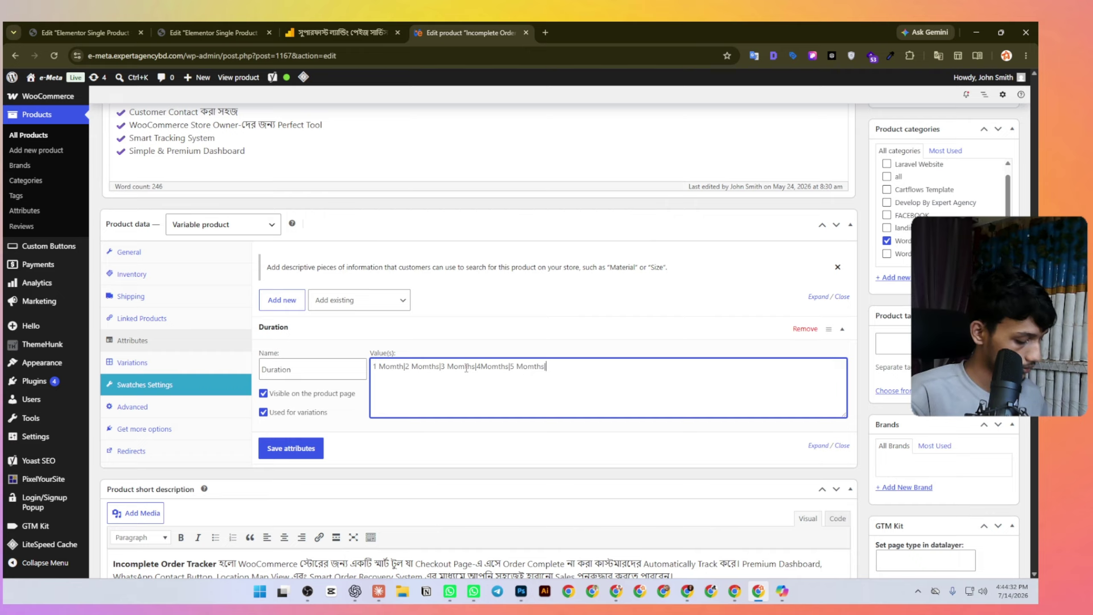
{"action": "type", "text": "|6 Momths"}
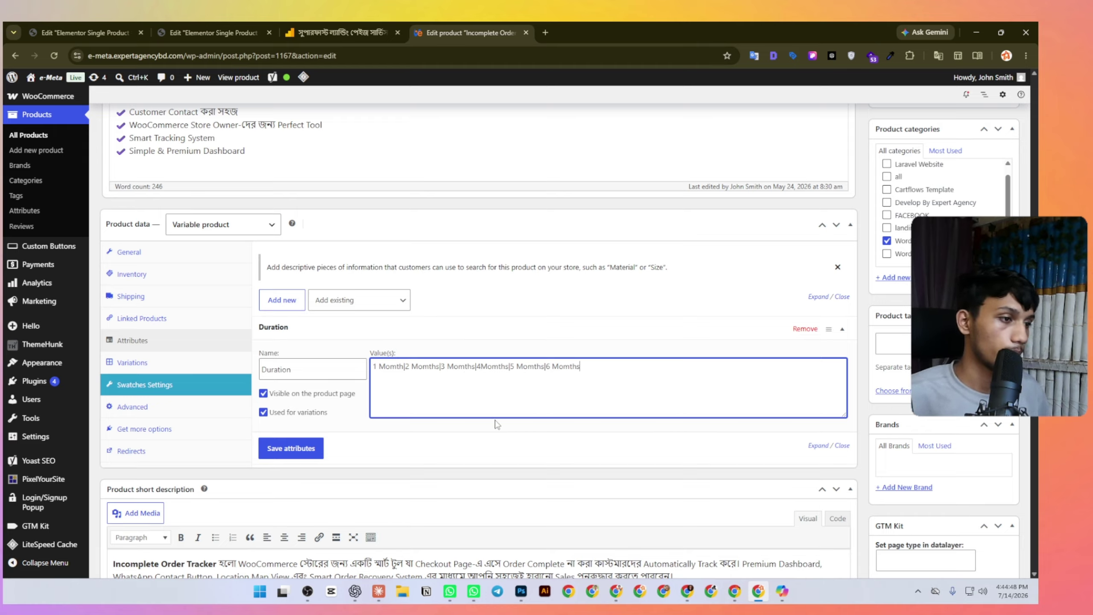
{"action": "left_click", "coordinate": [299, 452]}
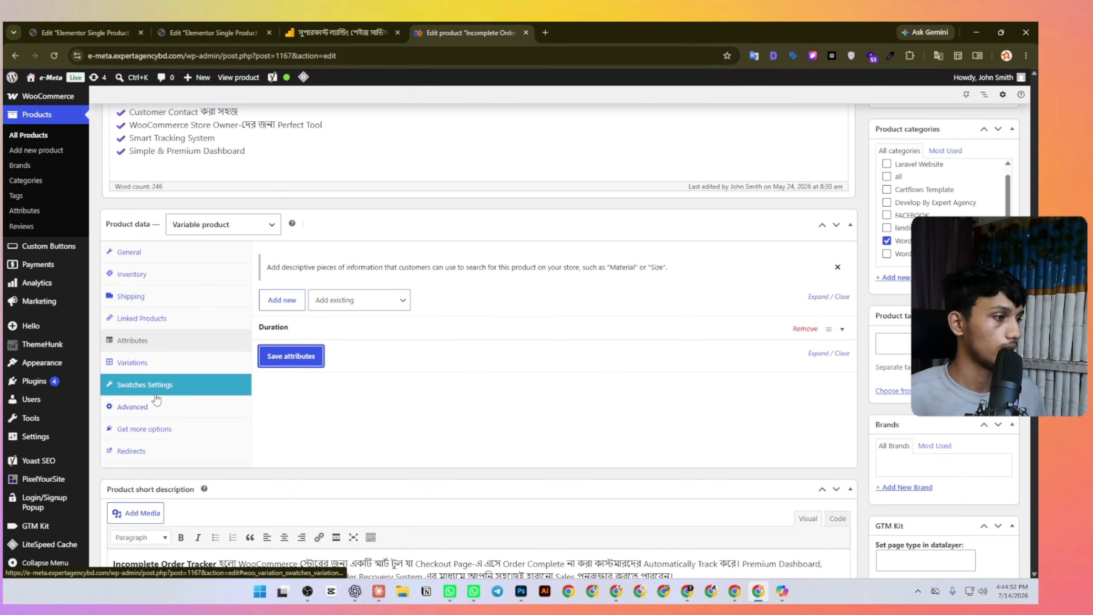
Generate the product's variations from all values of the Duration attribute.
{"action": "left_click", "coordinate": [157, 365]}
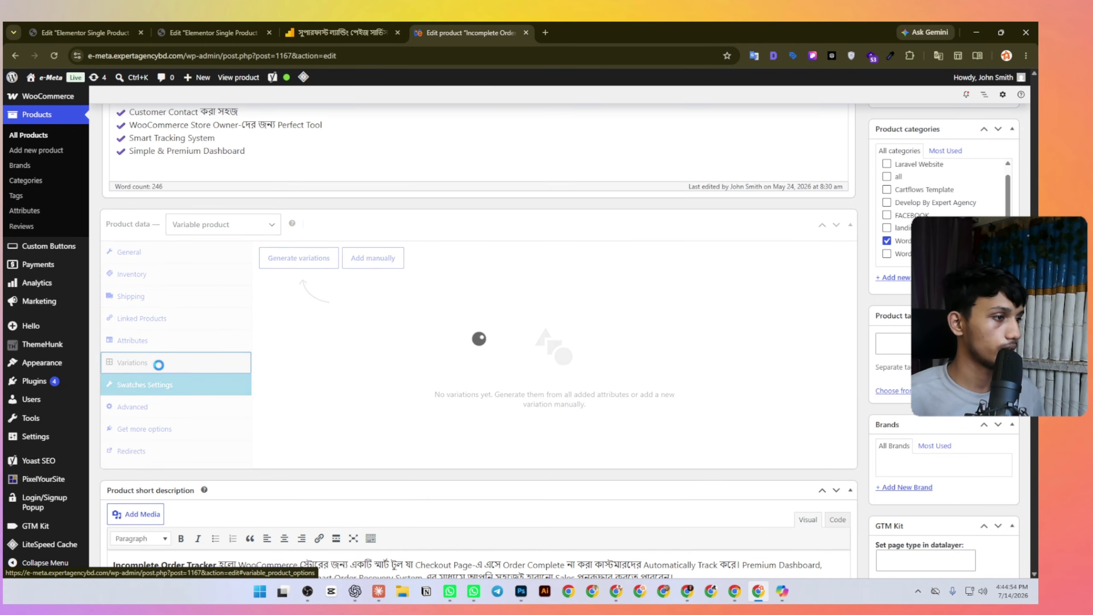
{"action": "left_click", "coordinate": [299, 259]}
{"action": "left_click", "coordinate": [568, 145]}
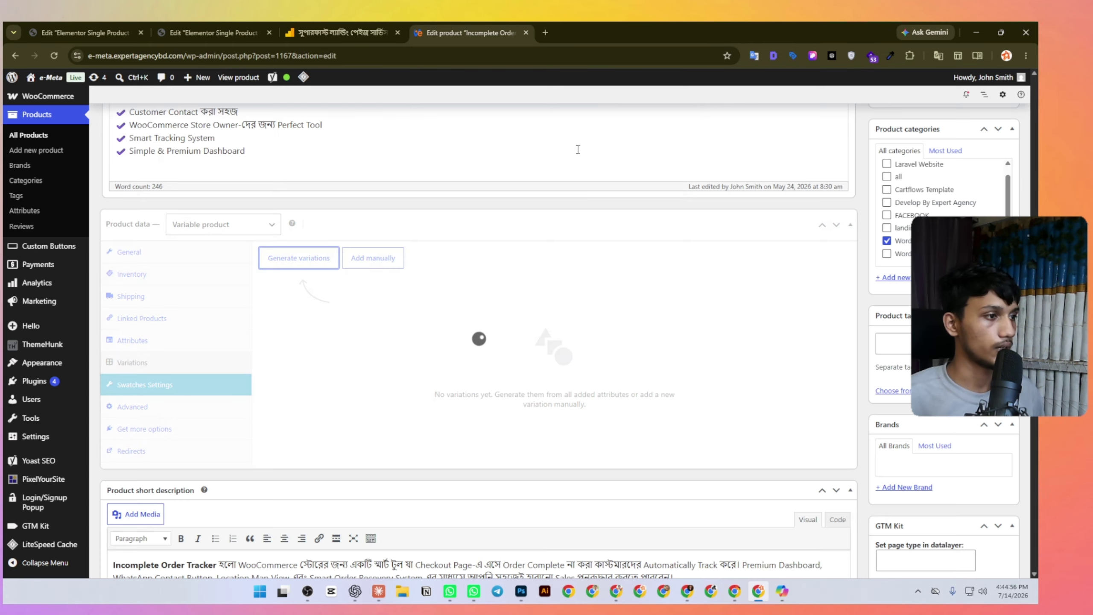
Set the regular price to 100 for the 1 Momth variation and 200 for the 2 Momths variation.
{"action": "scroll", "coordinate": [431, 351], "scroll_direction": "down", "scroll_amount": 3}
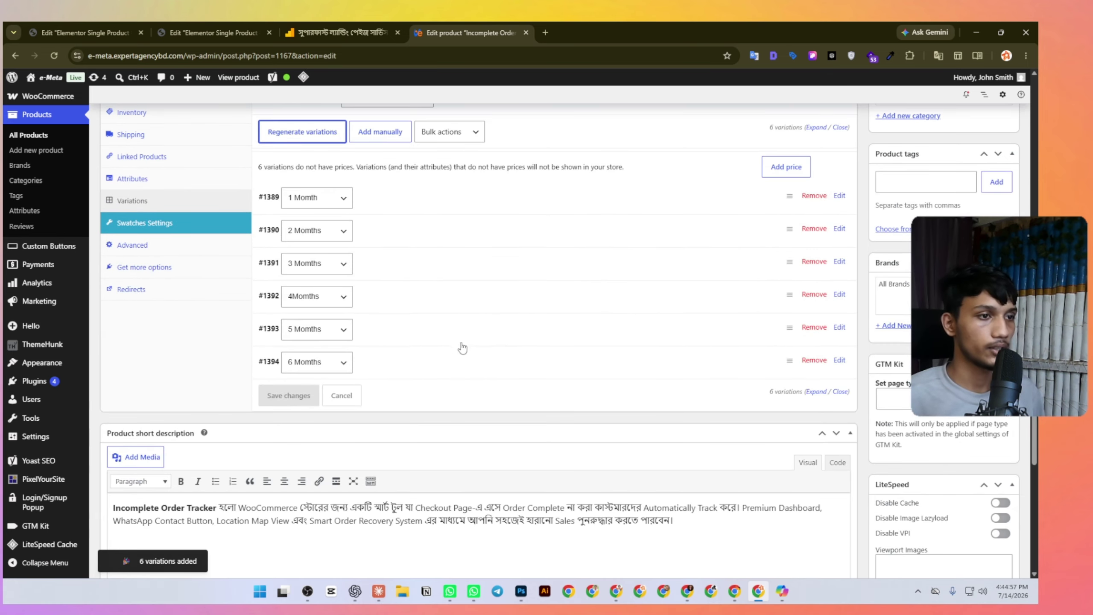
{"action": "left_click", "coordinate": [840, 196]}
{"action": "left_click", "coordinate": [377, 381]}
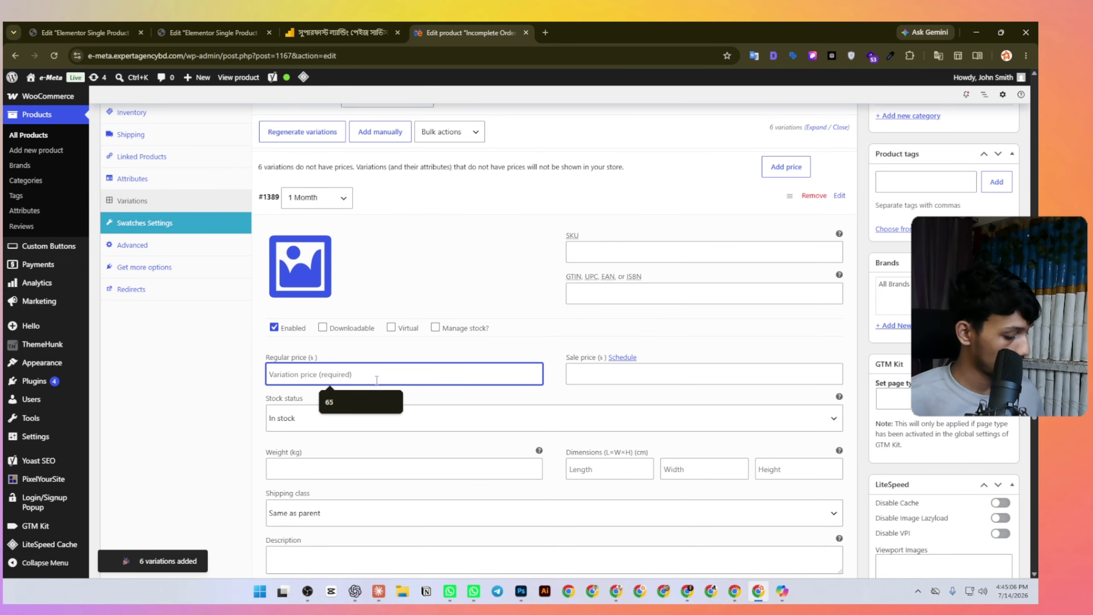
{"action": "type", "text": "100"}
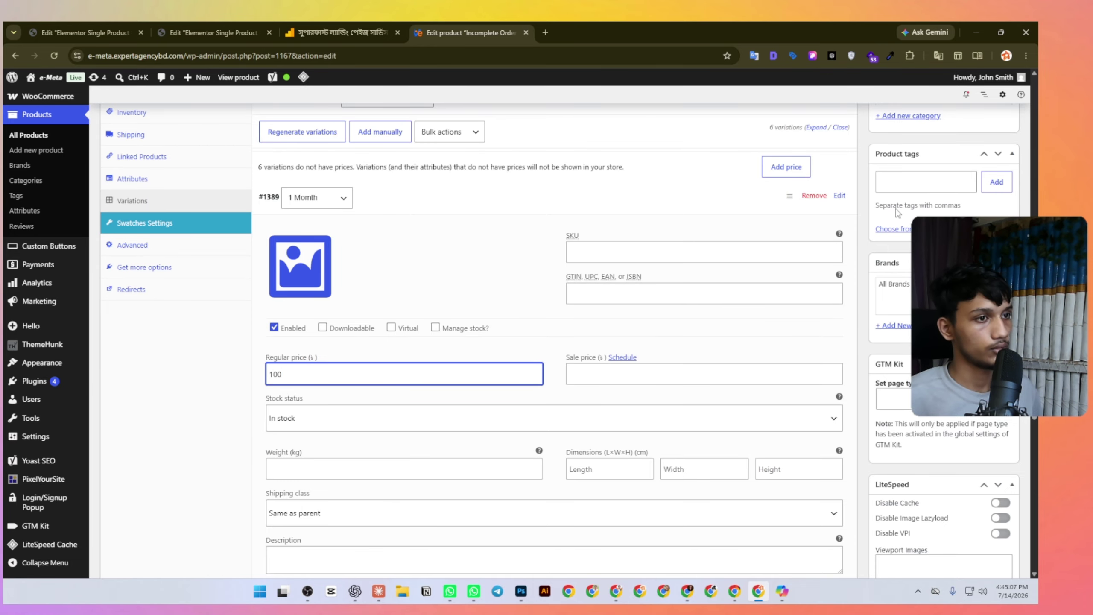
{"action": "left_click", "coordinate": [840, 195]}
{"action": "left_click", "coordinate": [839, 228]}
{"action": "left_click", "coordinate": [308, 409]}
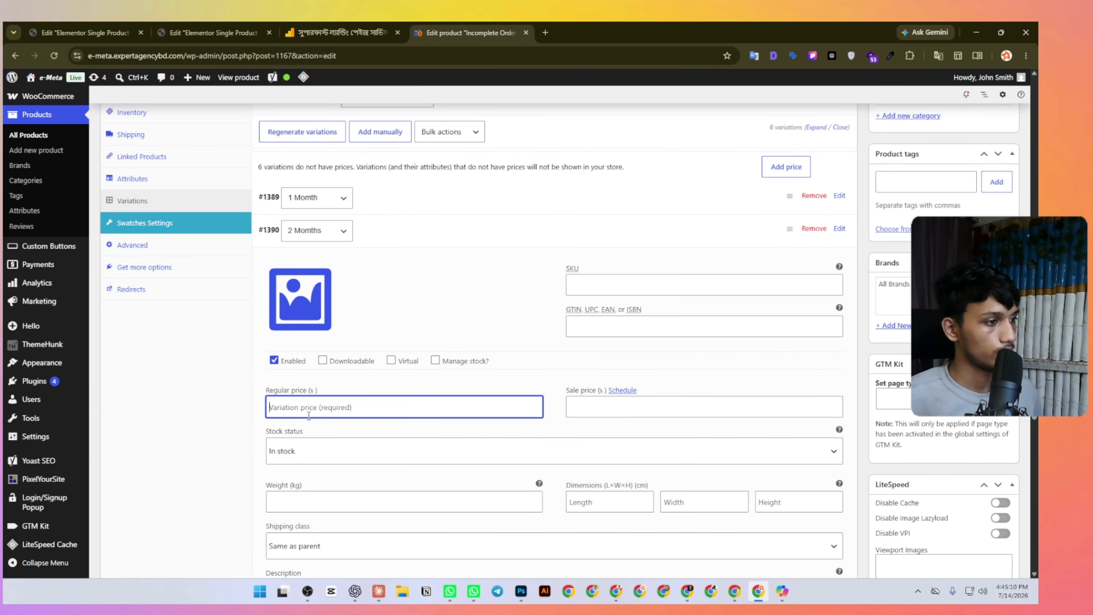
{"action": "type", "text": "200"}
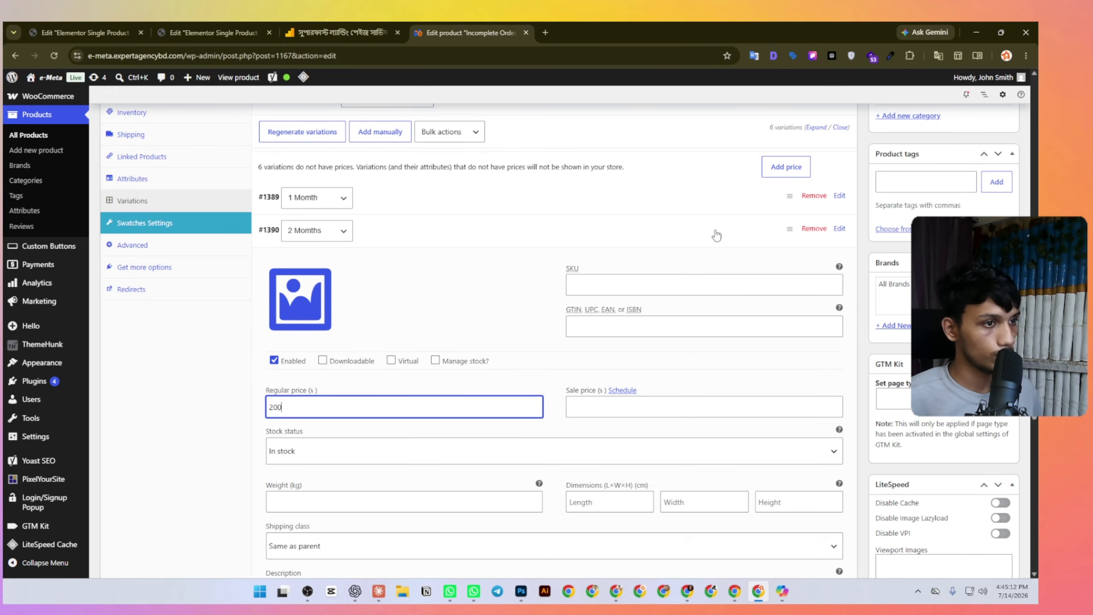
{"action": "left_click", "coordinate": [839, 228]}
Set the regular price to 300 for the 3 Momths variation and 400 for the 4Momths variation.
{"action": "left_click", "coordinate": [839, 261]}
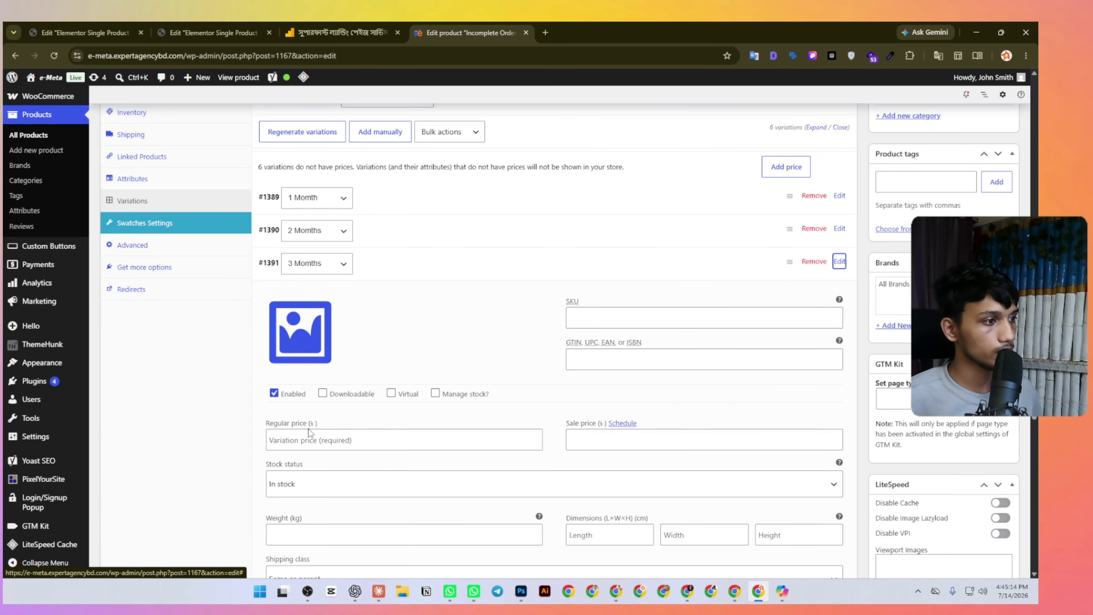
{"action": "left_click", "coordinate": [313, 435]}
{"action": "type", "text": "300"}
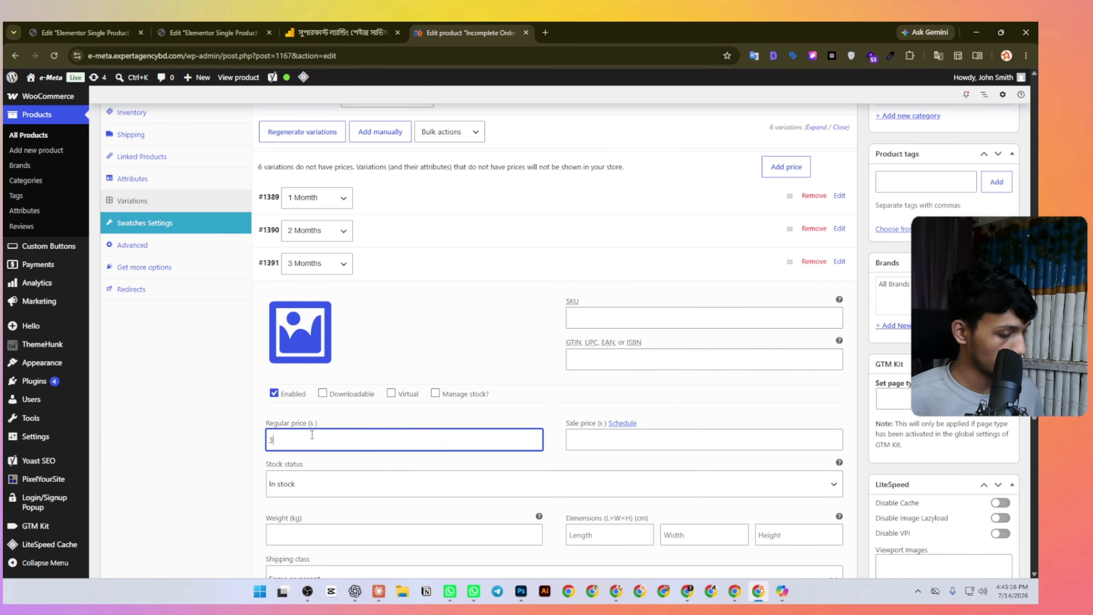
{"action": "left_click", "coordinate": [839, 261]}
{"action": "left_click", "coordinate": [839, 295]}
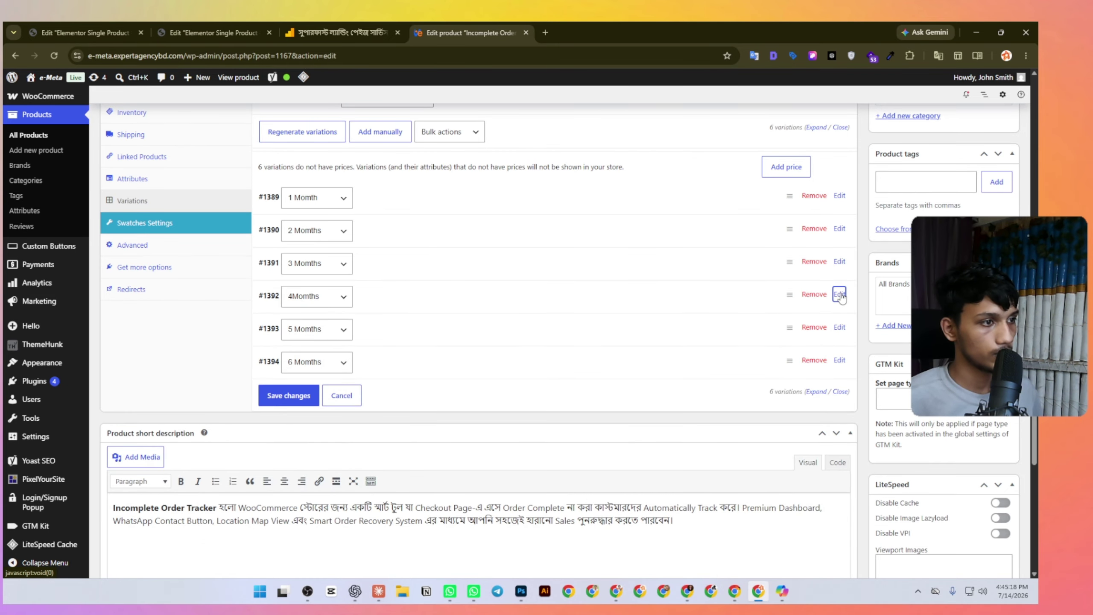
{"action": "left_click", "coordinate": [312, 473]}
{"action": "type", "text": "400"}
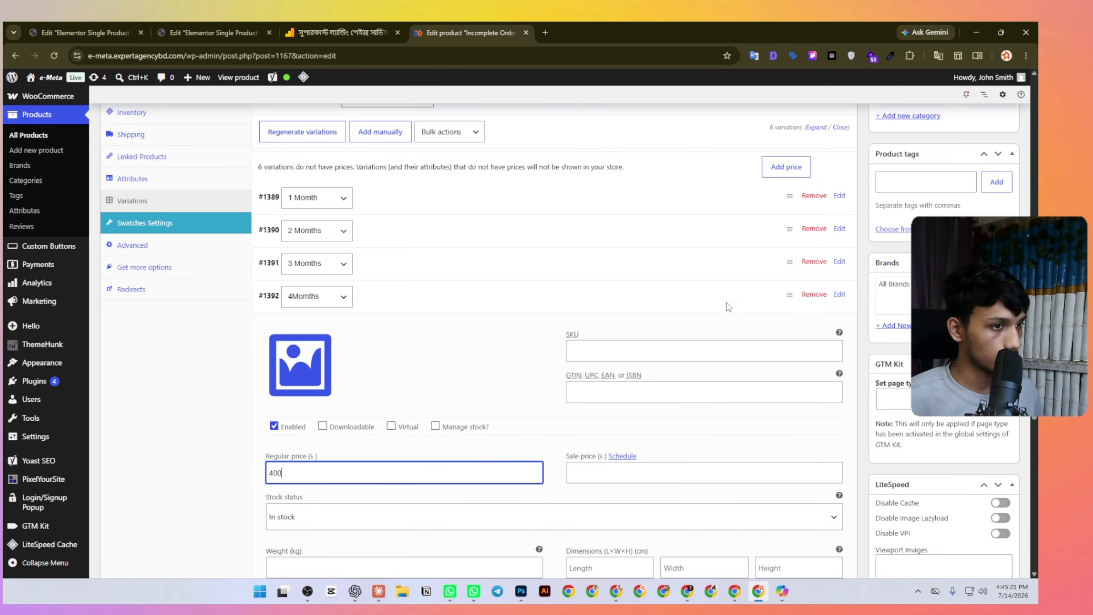
{"action": "left_click", "coordinate": [839, 294]}
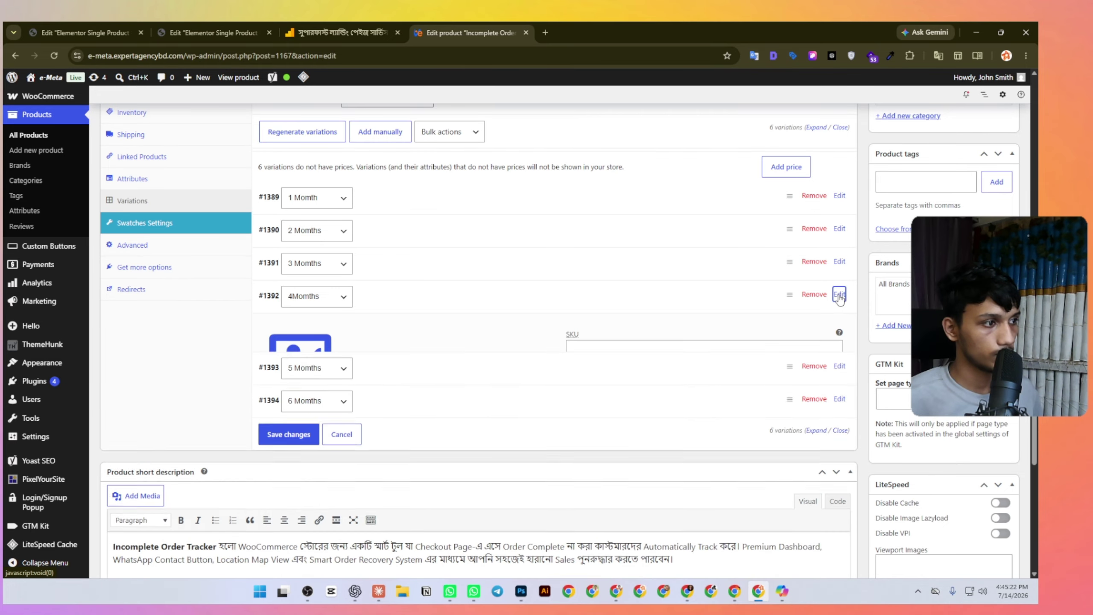
Set the regular price to 500 for the 5 Momths variation and 600 for the 6 Momths variation.
{"action": "left_click", "coordinate": [840, 326]}
{"action": "left_click", "coordinate": [303, 506]}
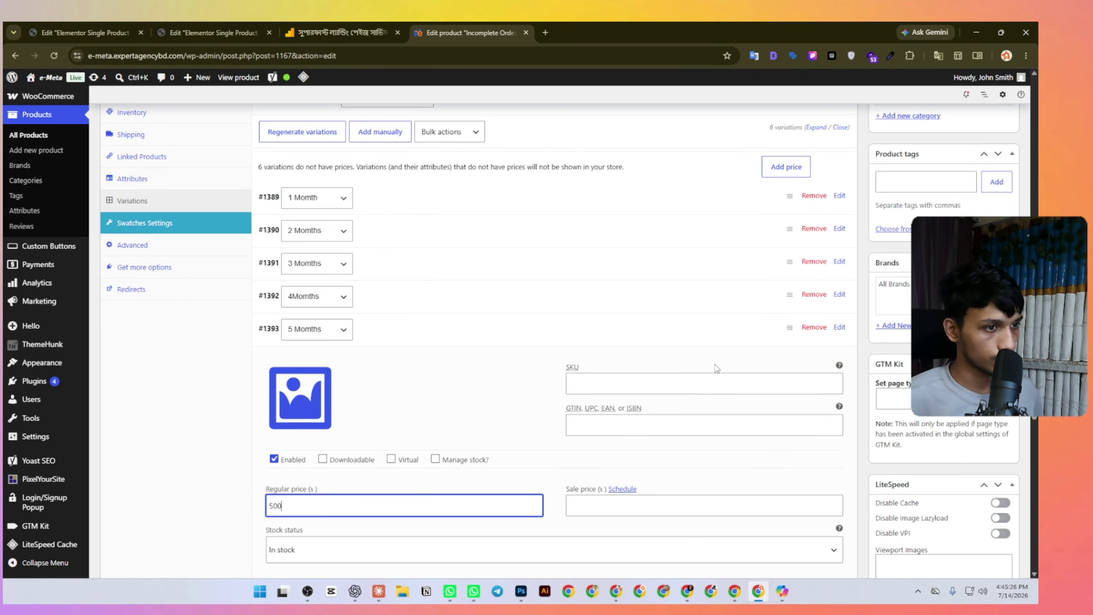
{"action": "left_click", "coordinate": [839, 327]}
{"action": "left_click", "coordinate": [839, 360]}
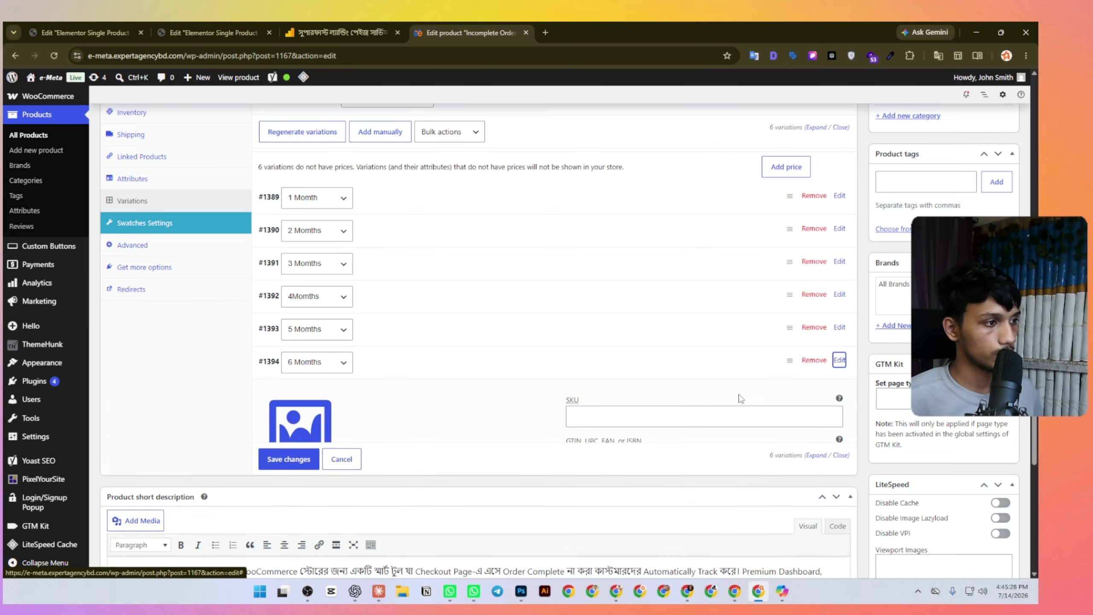
{"action": "left_click", "coordinate": [290, 537]}
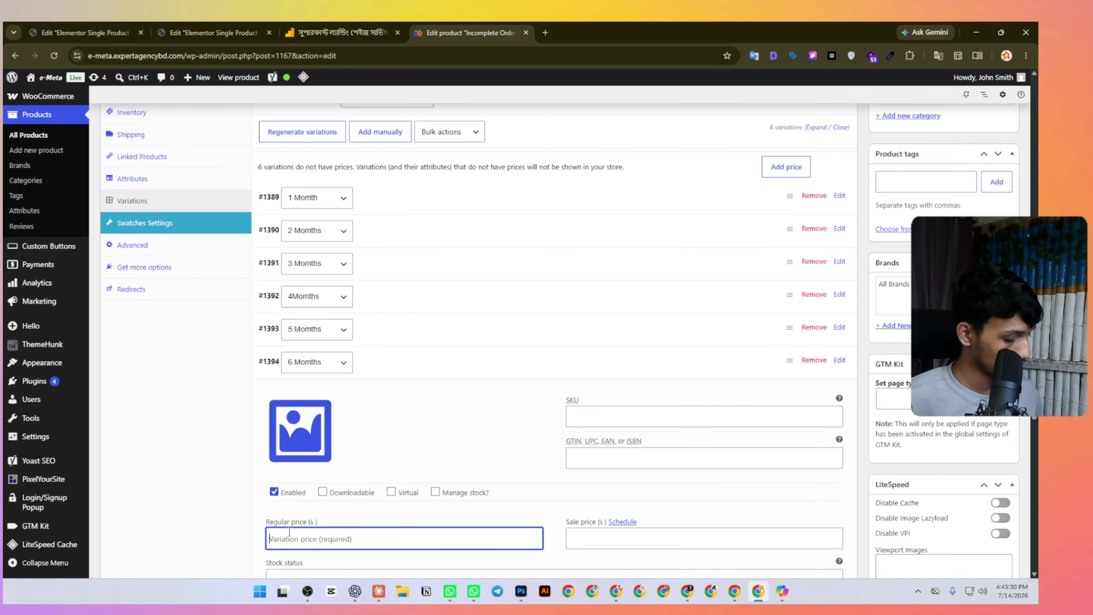
{"action": "type", "text": "600"}
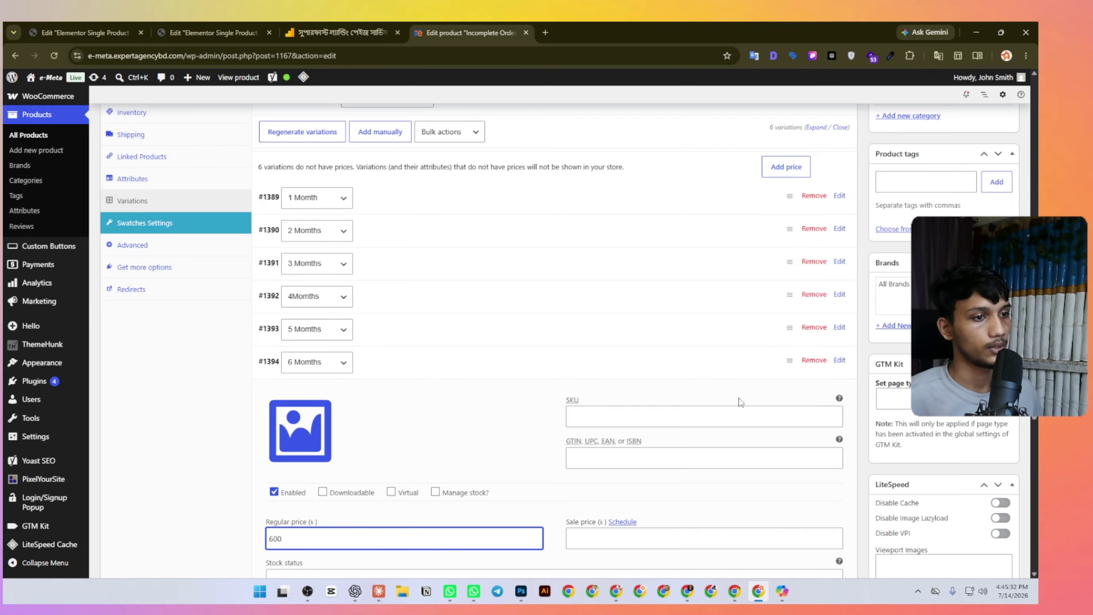
Save the variation changes and update the Incomplete Order Tracker Plugin product.
{"action": "scroll", "coordinate": [264, 408], "scroll_direction": "down", "scroll_amount": 5}
{"action": "scroll", "coordinate": [264, 408], "scroll_direction": "down", "scroll_amount": 1}
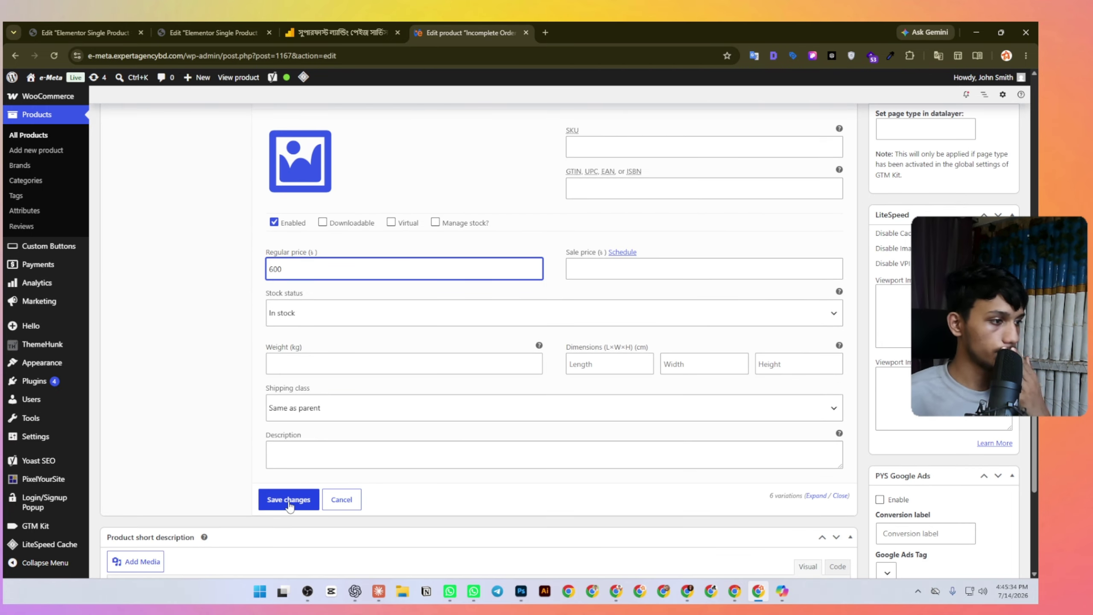
{"action": "left_click", "coordinate": [288, 500]}
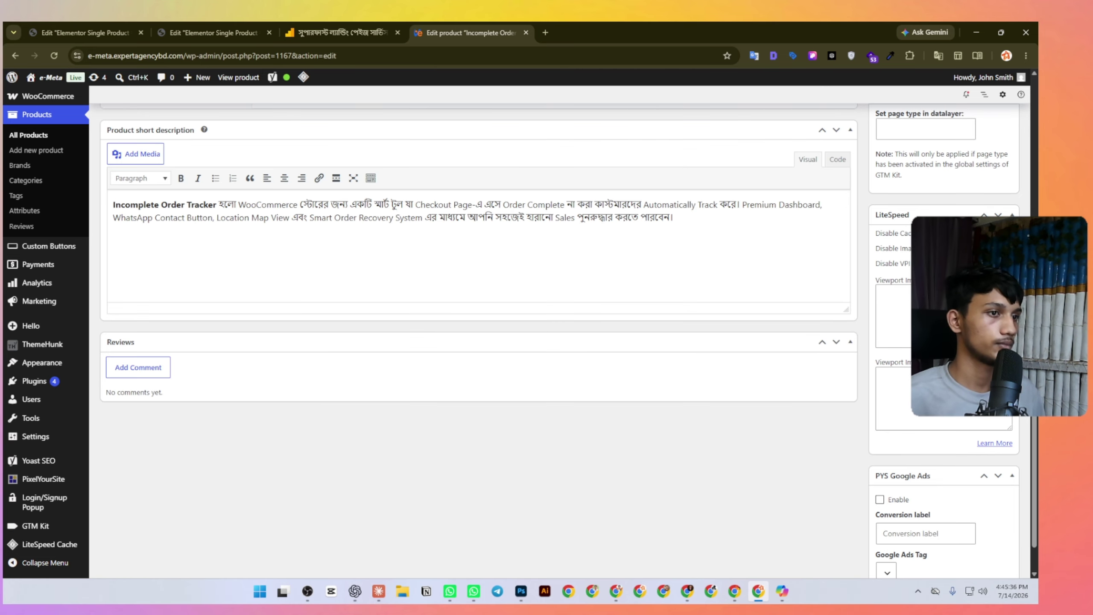
{"action": "scroll", "coordinate": [478, 340], "scroll_direction": "up", "scroll_amount": 15}
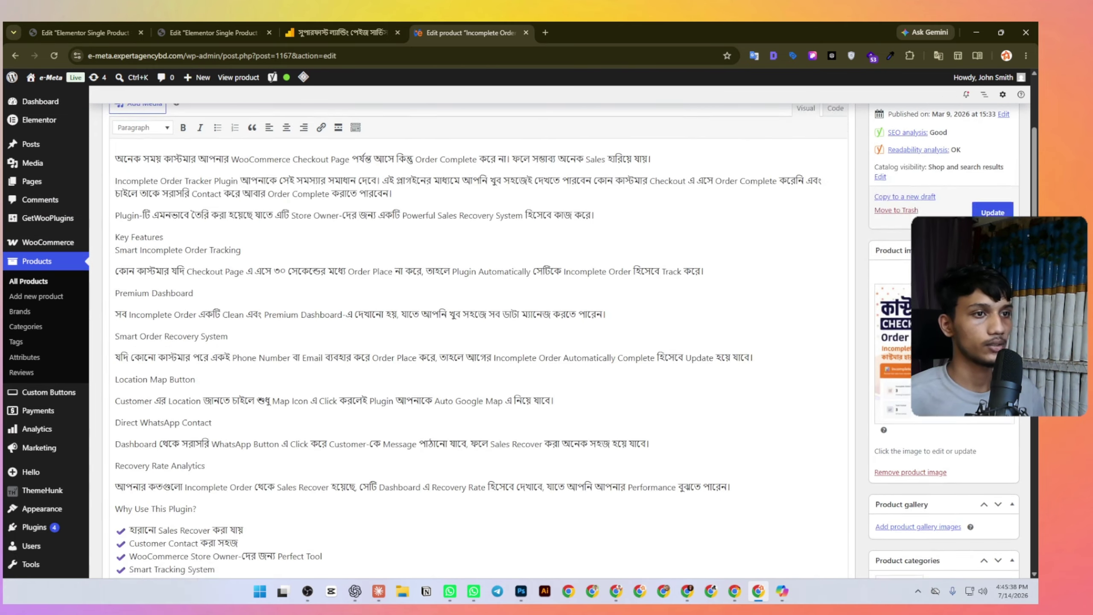
{"action": "scroll", "coordinate": [478, 340], "scroll_direction": "up", "scroll_amount": 3}
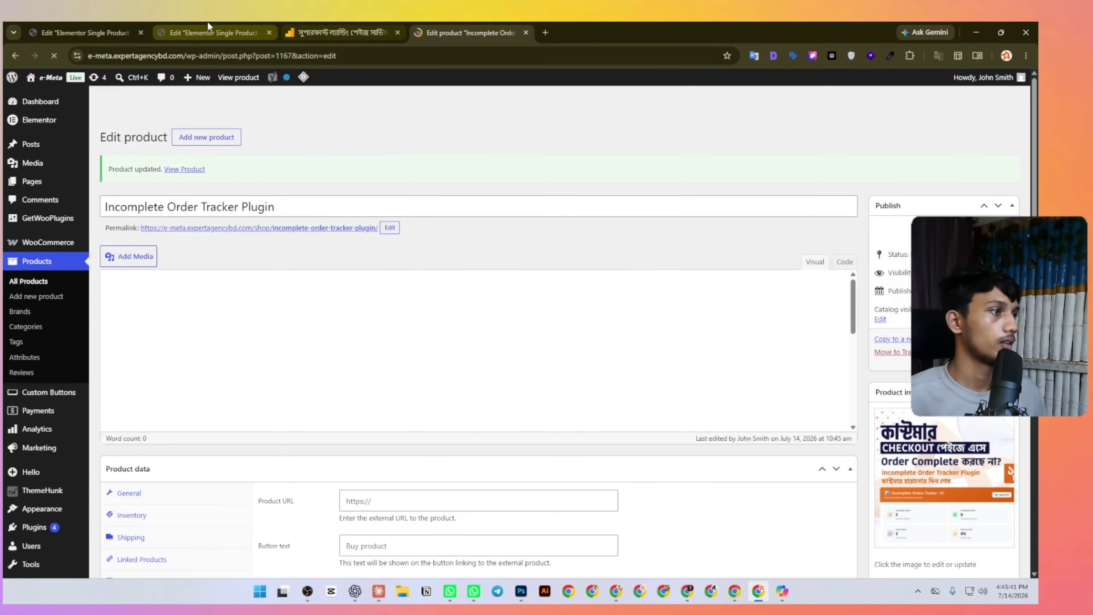
Reload the single product template editor with the updated product data and close the Structure panel.
{"action": "left_click", "coordinate": [206, 26]}
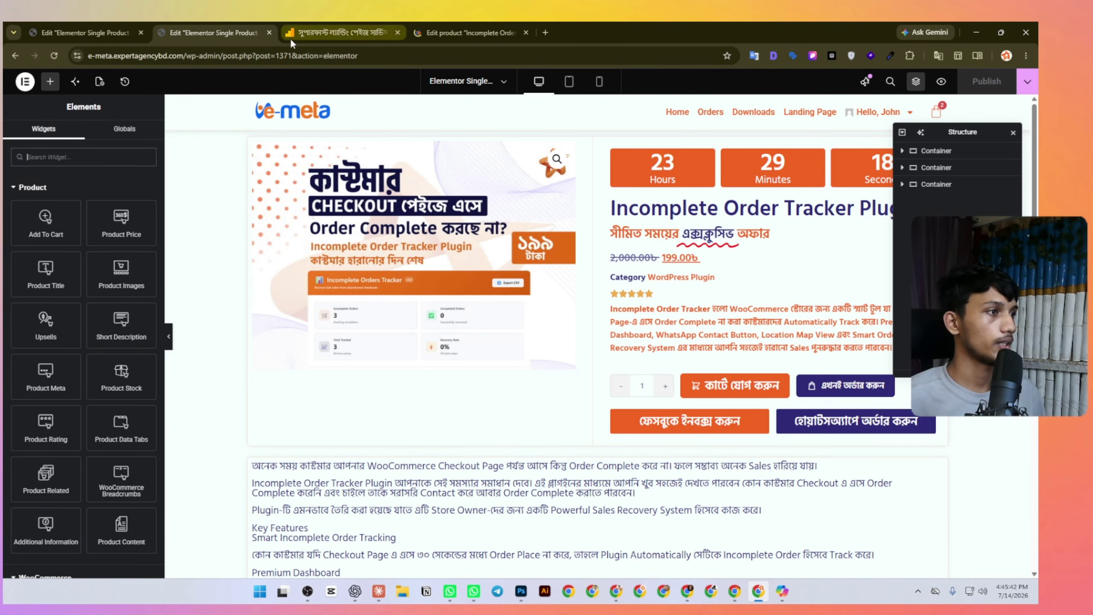
{"action": "left_click", "coordinate": [53, 56]}
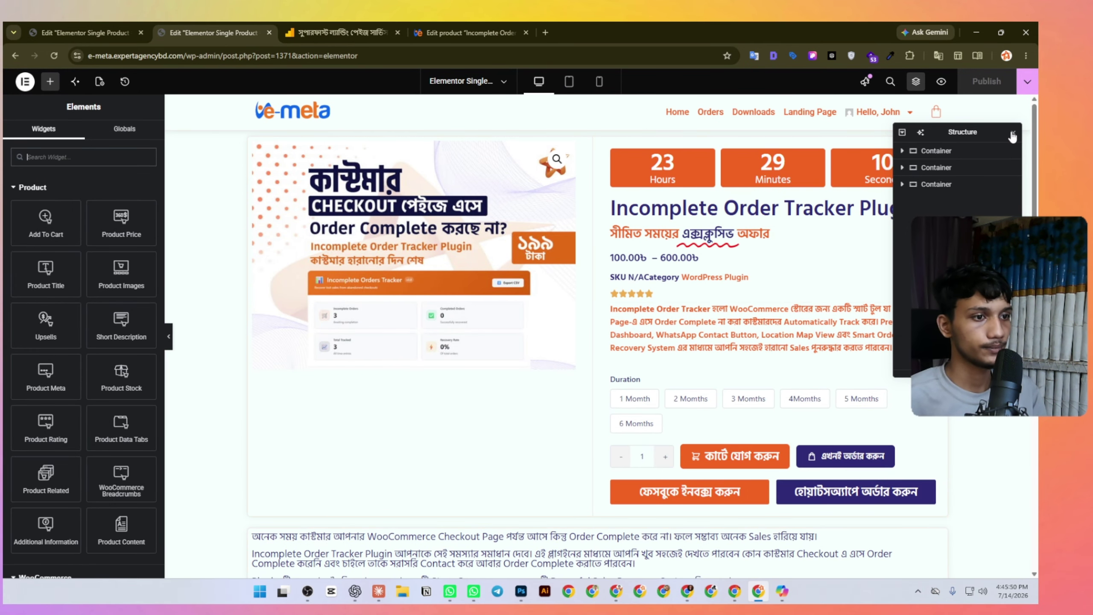
{"action": "left_click", "coordinate": [1012, 134]}
Set the Cart and Buy widget's Variation Box option shape to Rounded / Pill.
{"action": "left_click", "coordinate": [897, 407]}
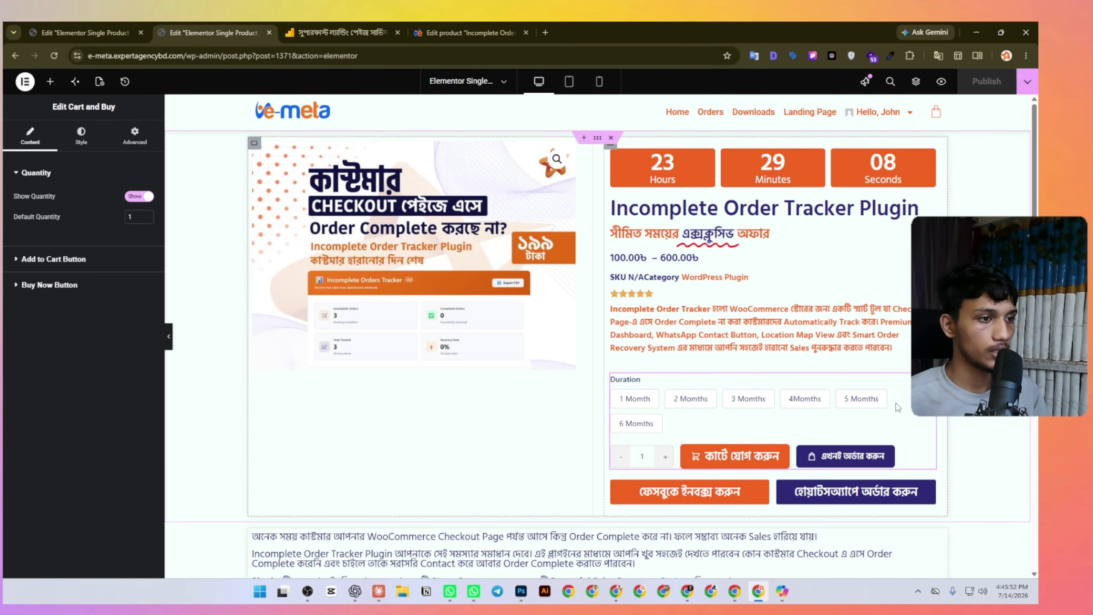
{"action": "left_click", "coordinate": [46, 174]}
{"action": "left_click", "coordinate": [81, 135]}
{"action": "left_click", "coordinate": [52, 175]}
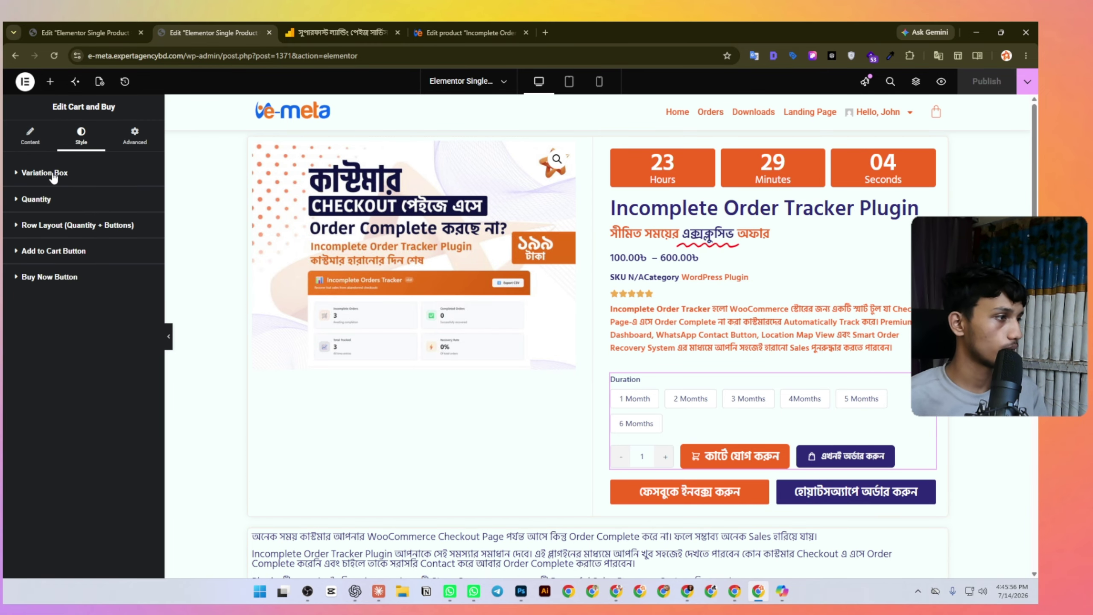
{"action": "left_click", "coordinate": [52, 174]}
{"action": "left_click", "coordinate": [110, 201]}
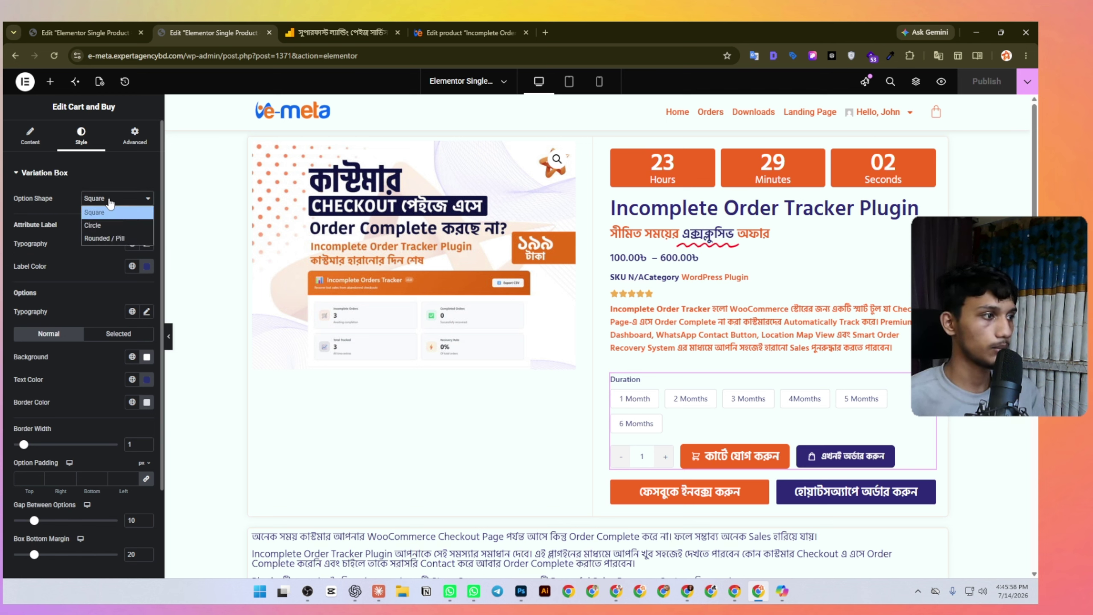
{"action": "left_click", "coordinate": [101, 238]}
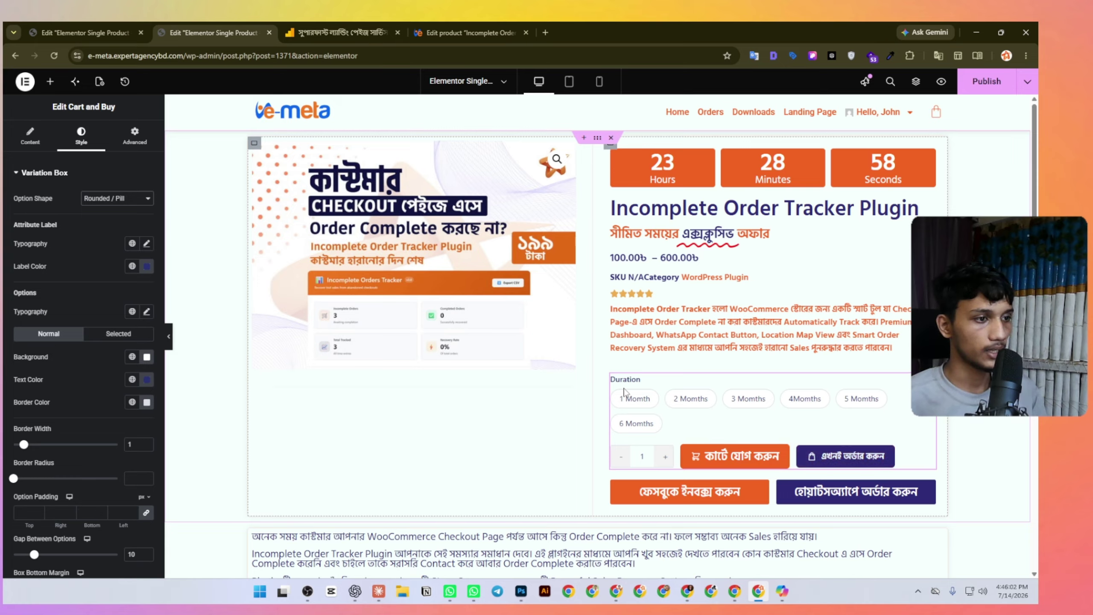
Test the rounded Duration options on the canvas by selecting 2 Momths and 1 Momth.
{"action": "left_click", "coordinate": [657, 398]}
{"action": "left_click", "coordinate": [687, 398]}
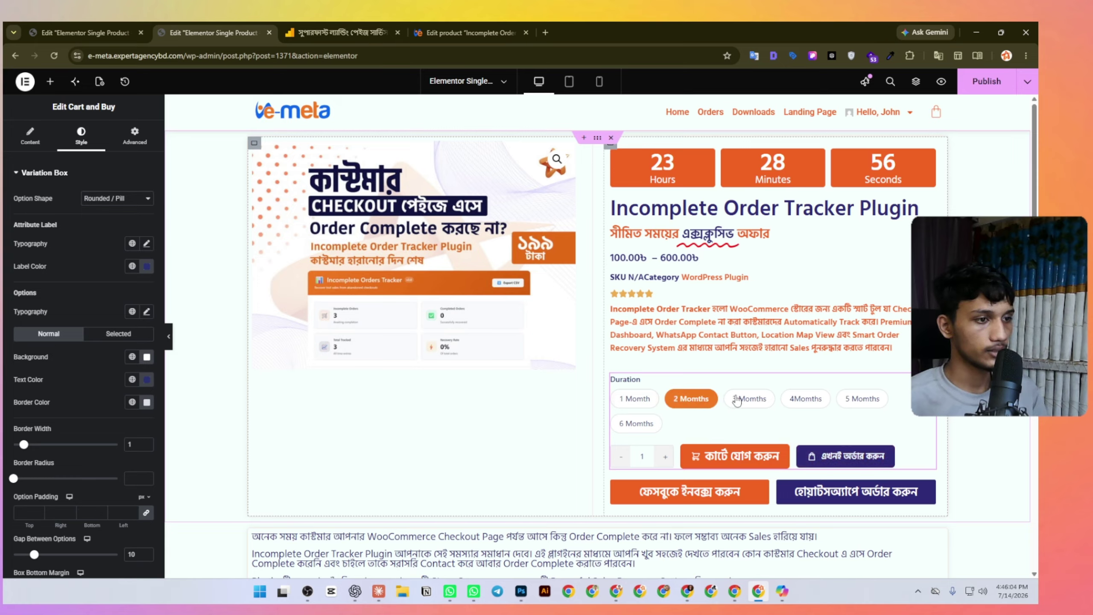
{"action": "left_click", "coordinate": [631, 400]}
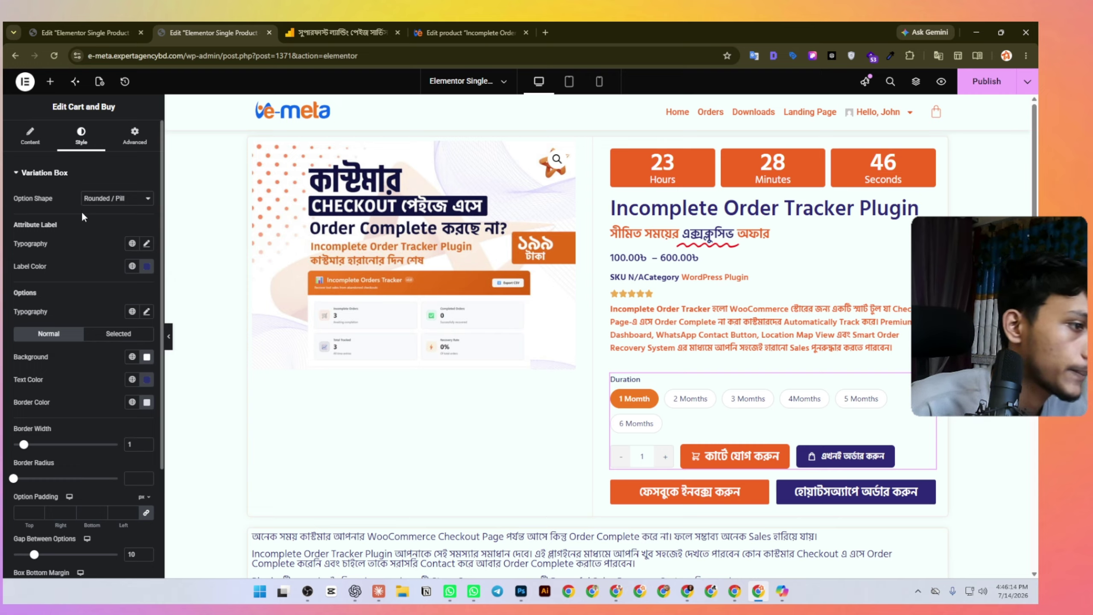
Set the normal-state border of the Duration options to the global orange at low opacity and test it on 2 Momths and 3 Momths.
{"action": "scroll", "coordinate": [78, 287], "scroll_direction": "down", "scroll_amount": 3}
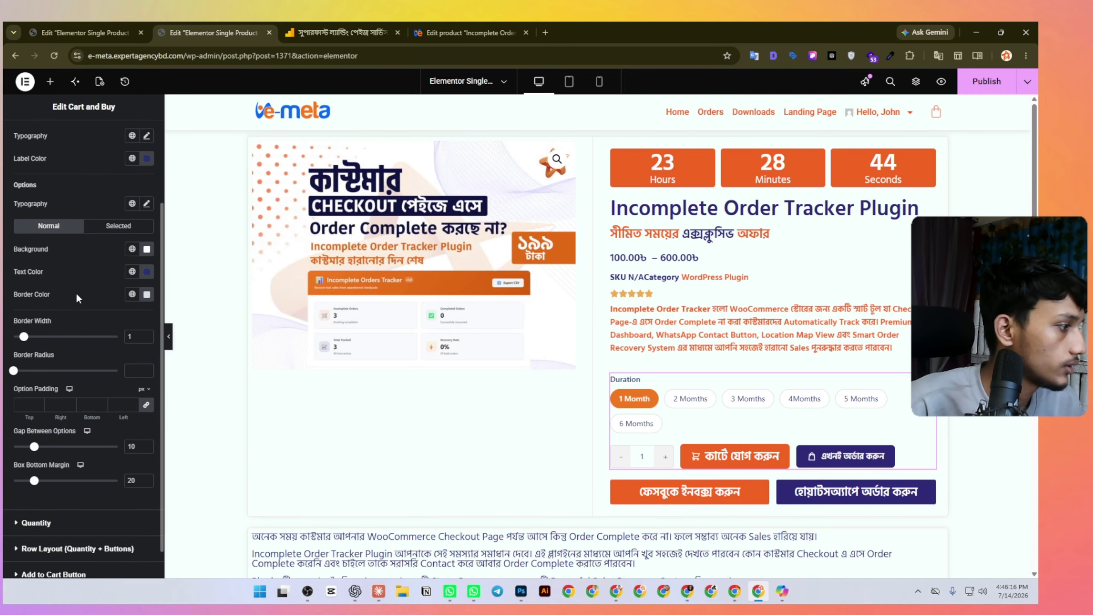
{"action": "scroll", "coordinate": [79, 311], "scroll_direction": "up", "scroll_amount": 1}
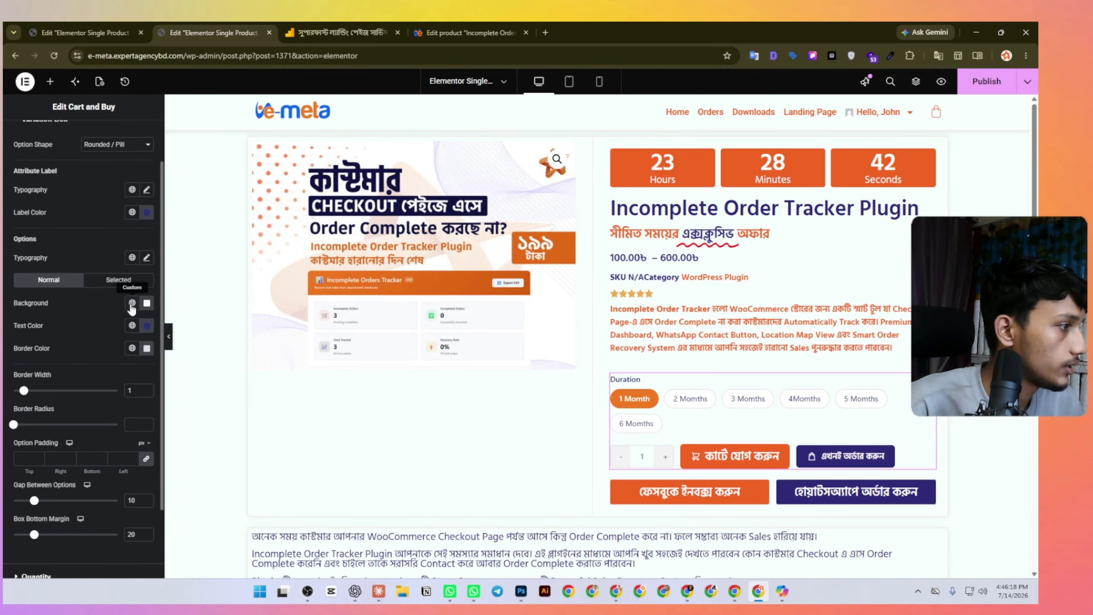
{"action": "left_click", "coordinate": [132, 348]}
{"action": "left_click", "coordinate": [78, 420]}
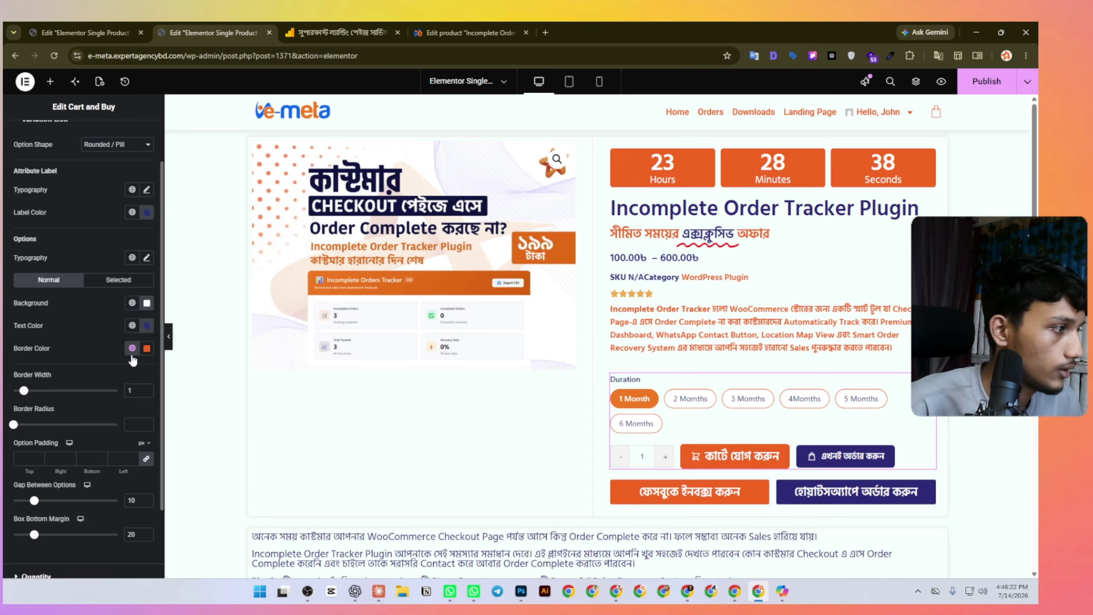
{"action": "left_click", "coordinate": [146, 348]}
{"action": "left_click", "coordinate": [104, 490]}
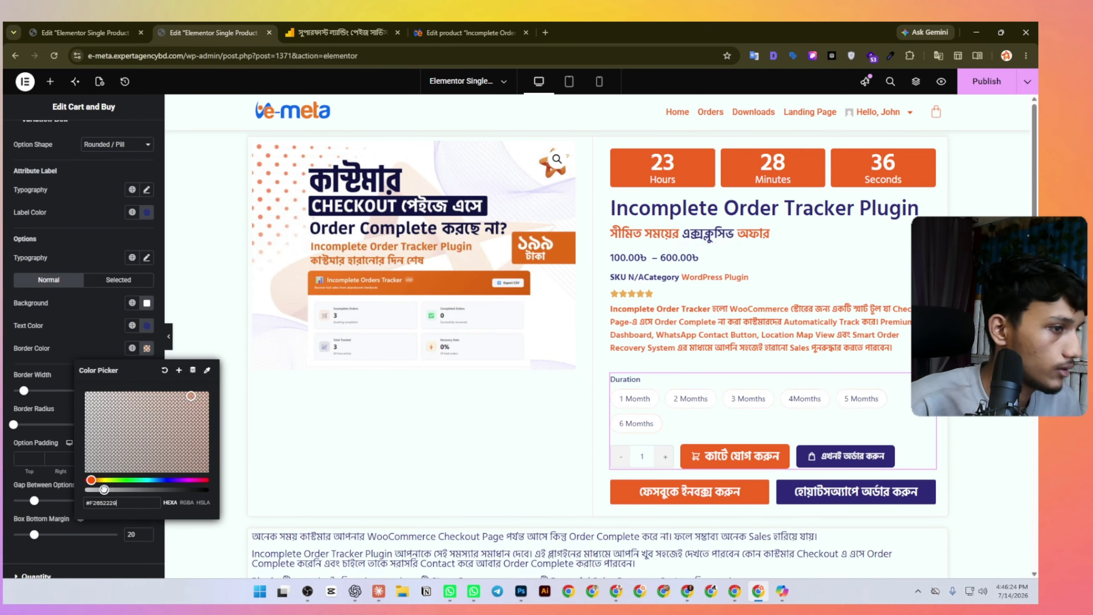
{"action": "left_click", "coordinate": [675, 400]}
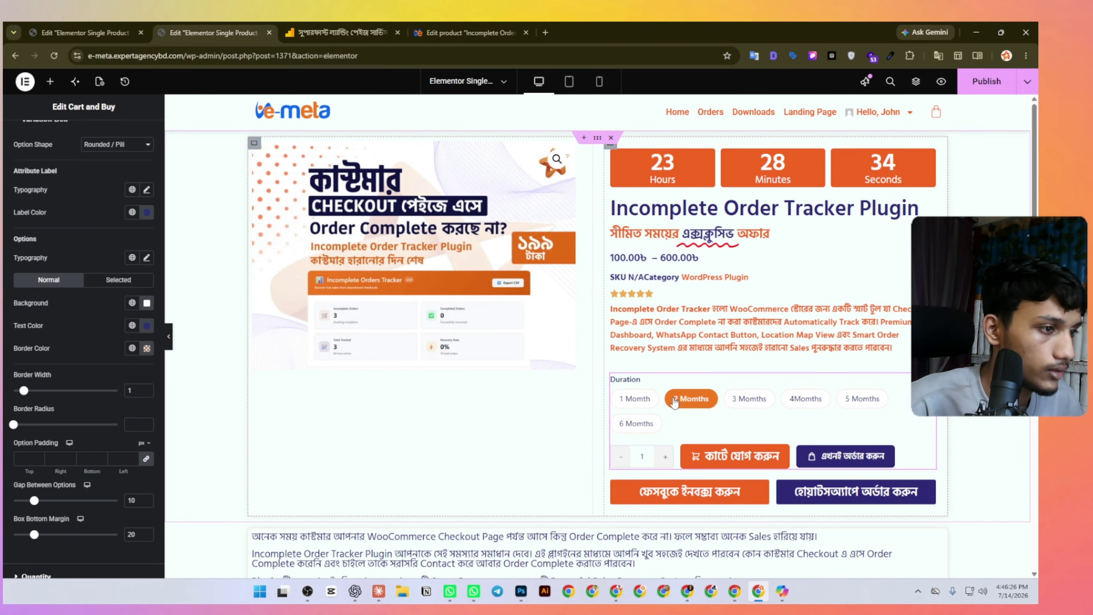
{"action": "left_click", "coordinate": [746, 401]}
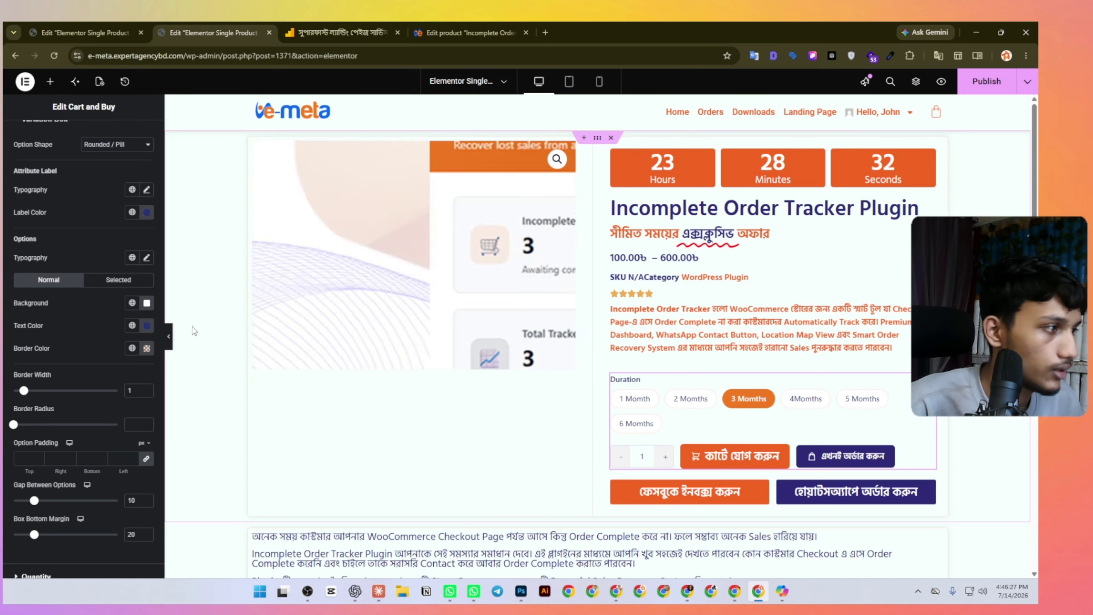
Set the selected-state border of the Duration options to the global dark blue at low opacity, #2F2A7624, keeping a border width of 1.
{"action": "left_click", "coordinate": [118, 280]}
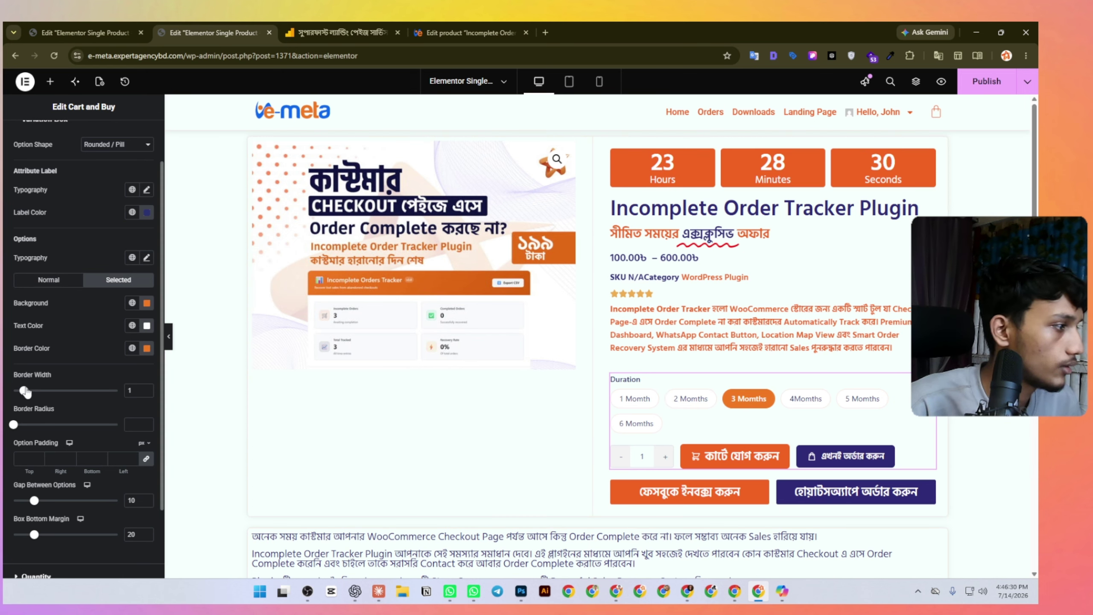
{"action": "left_click_drag", "start_coordinate": [24, 391], "coordinate": [4, 392]}
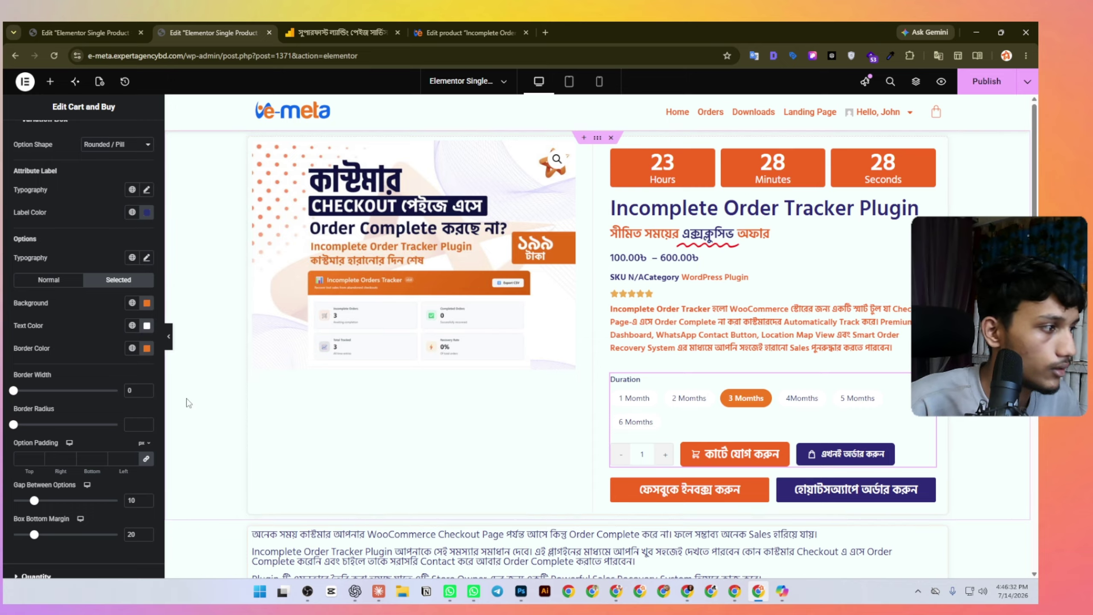
{"action": "left_click", "coordinate": [147, 388]}
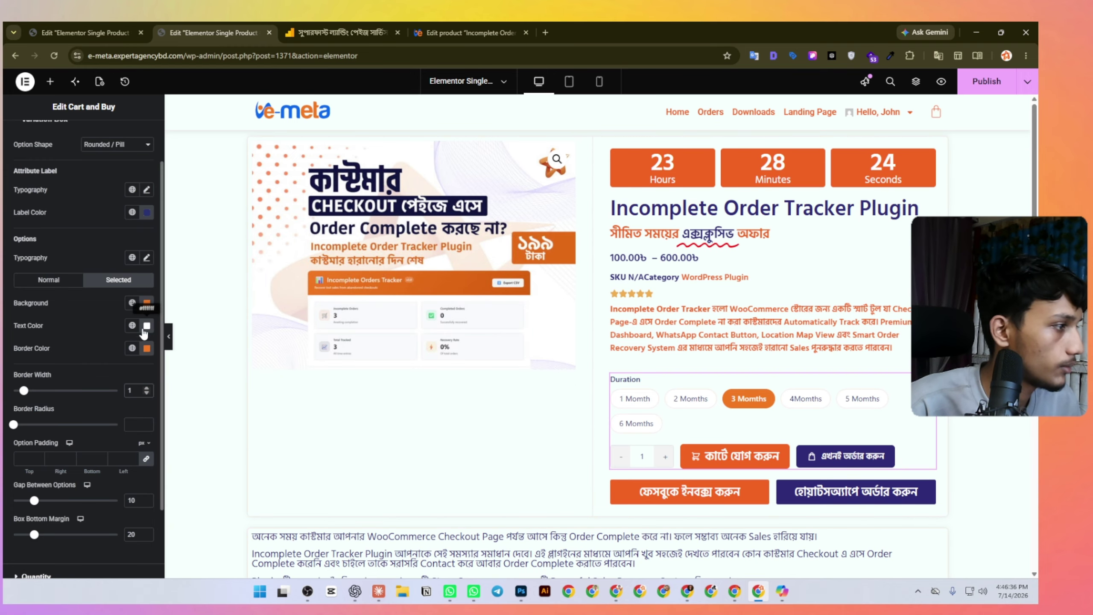
{"action": "left_click", "coordinate": [132, 348]}
{"action": "left_click", "coordinate": [60, 391]}
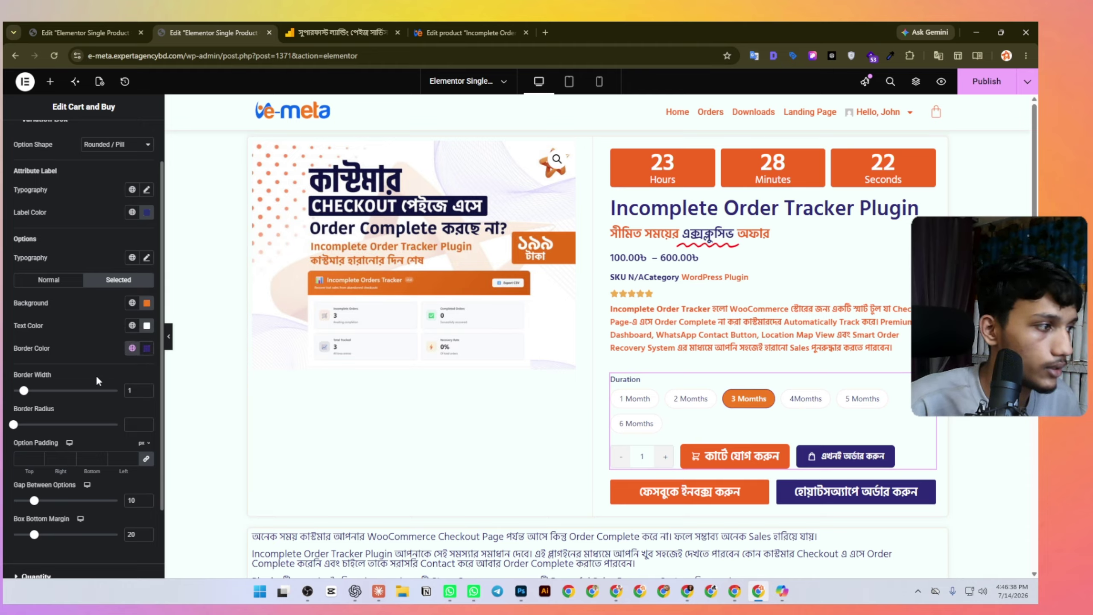
{"action": "left_click", "coordinate": [146, 349]}
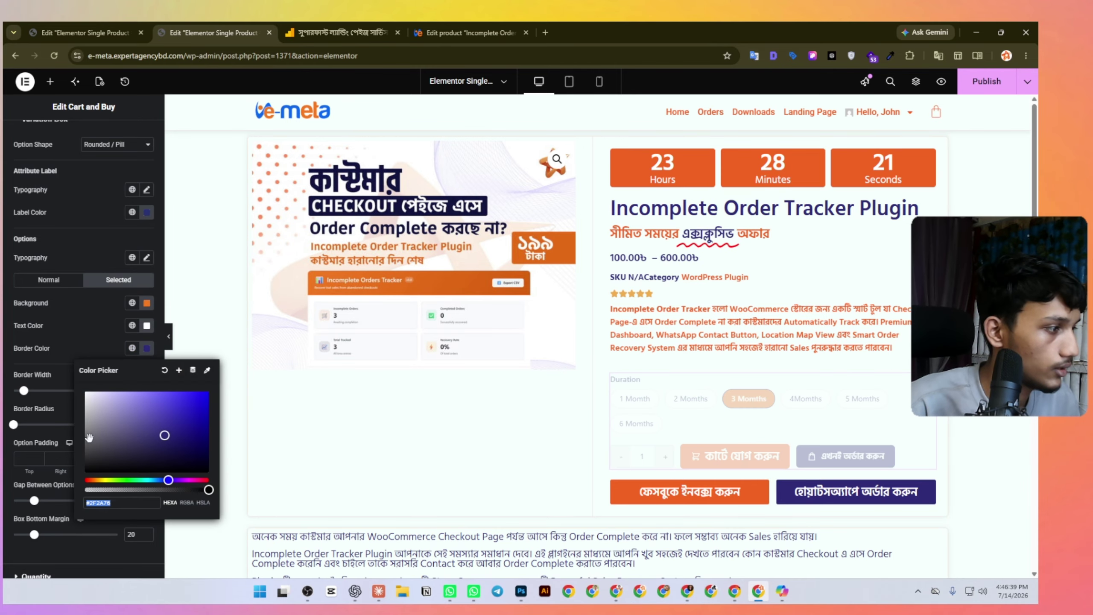
{"action": "left_click", "coordinate": [106, 488]}
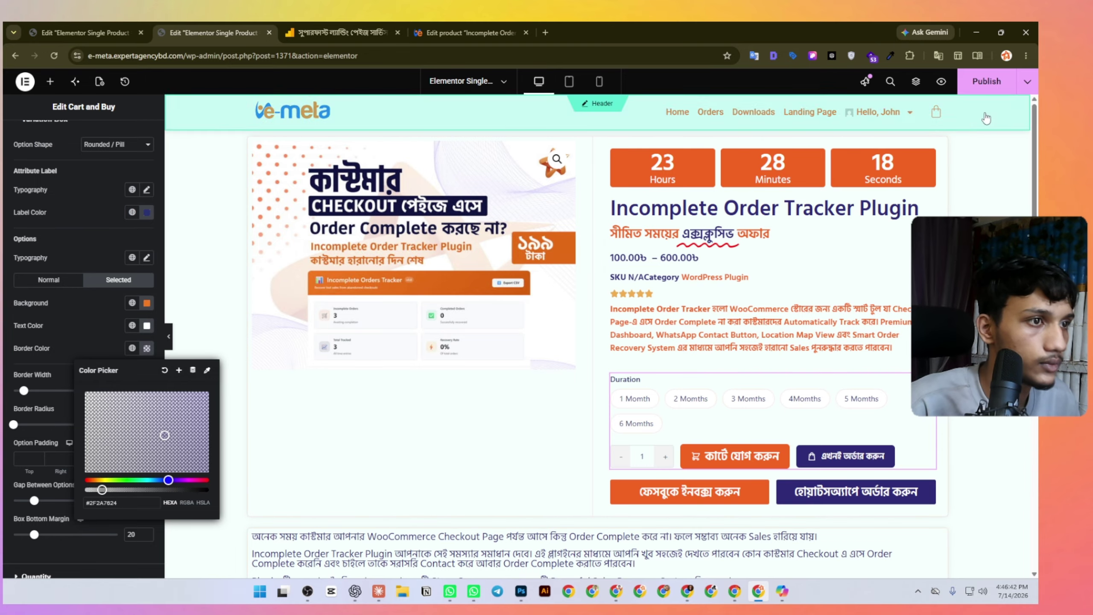
Publish the template changes and look over the product page preview.
{"action": "left_click", "coordinate": [987, 83]}
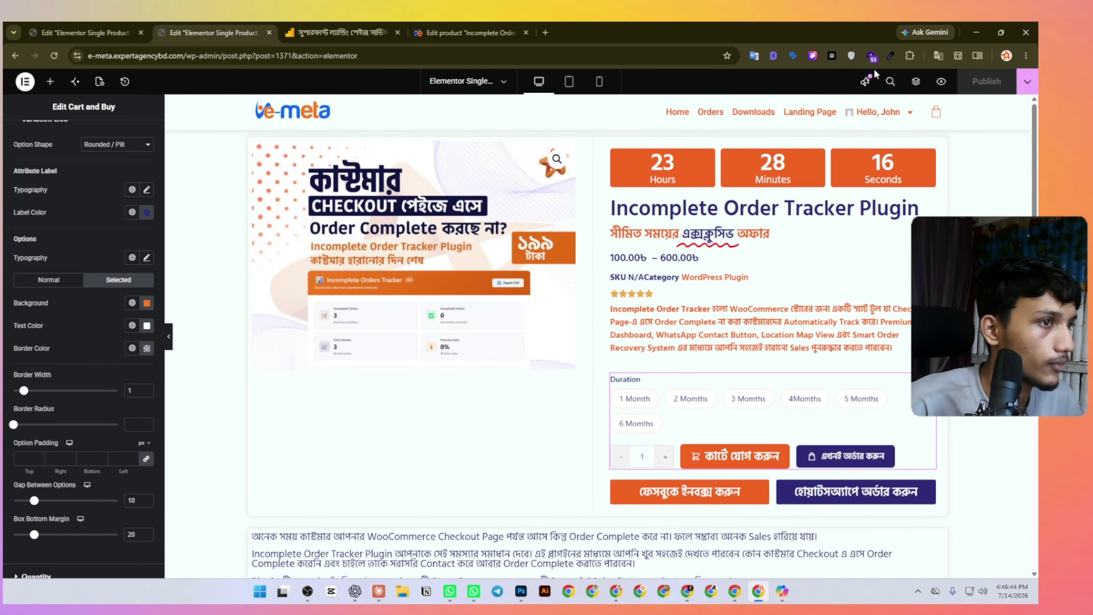
{"action": "left_click", "coordinate": [941, 82]}
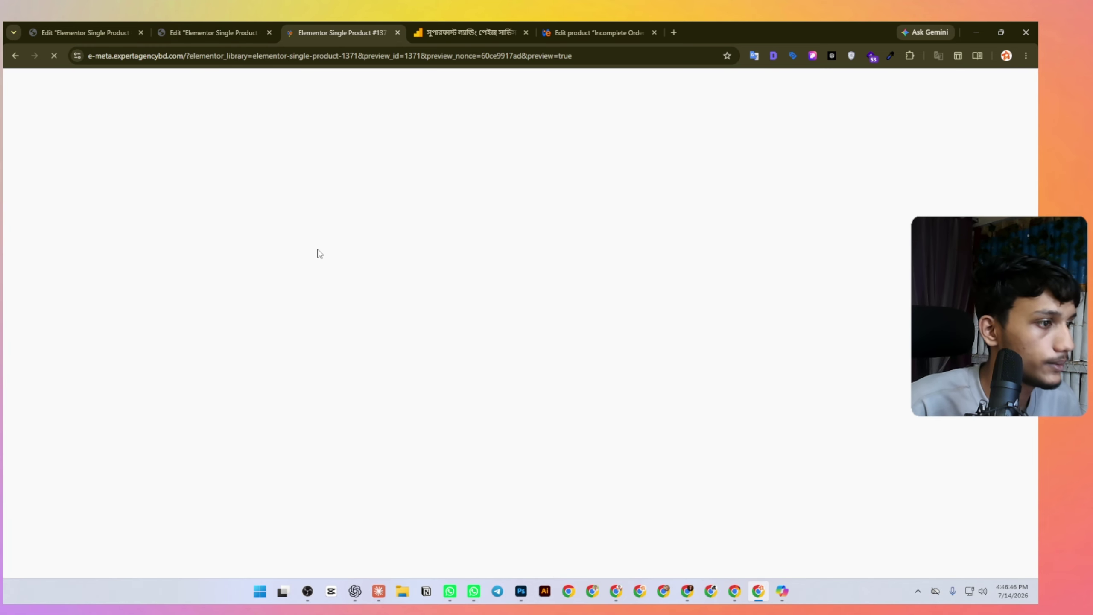
{"action": "scroll", "coordinate": [317, 314], "scroll_direction": "down", "scroll_amount": 3}
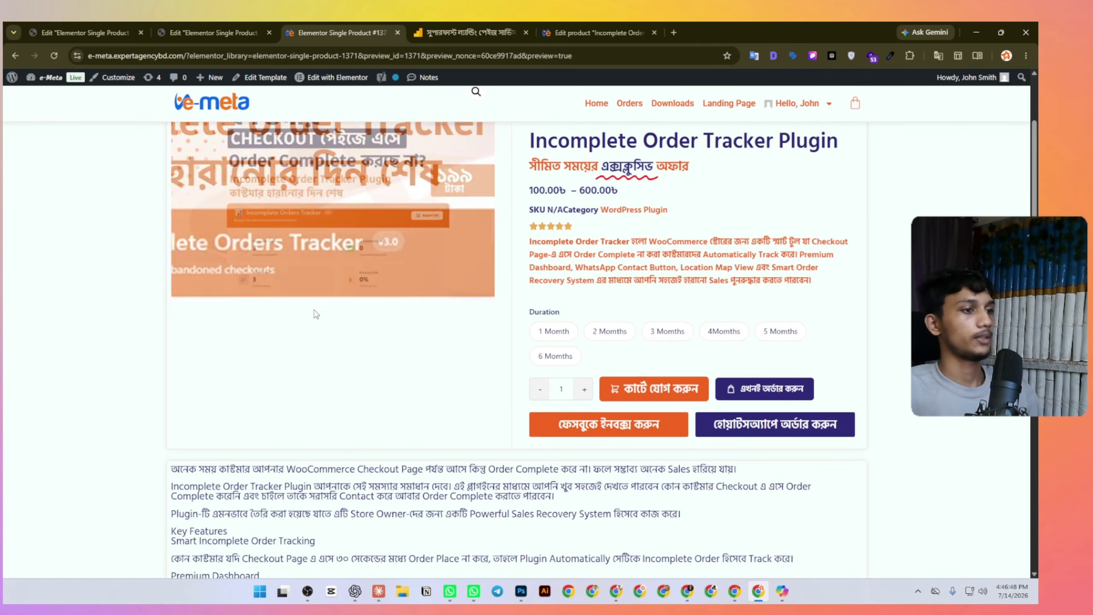
{"action": "scroll", "coordinate": [317, 314], "scroll_direction": "up", "scroll_amount": 3}
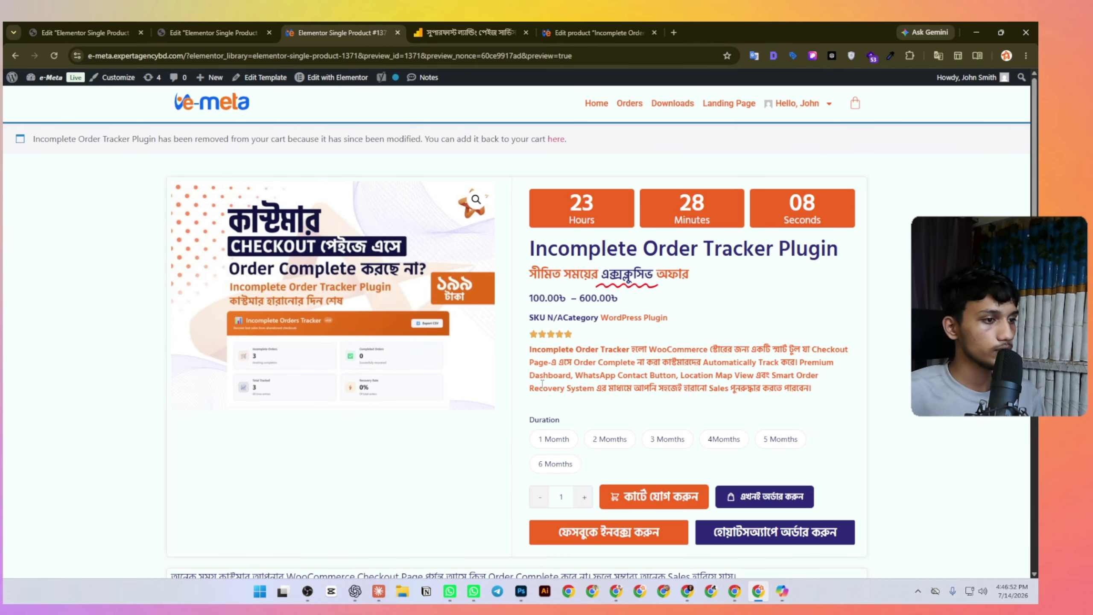
Test the Duration choices from 1 Momth through 6 Momths on the preview page.
{"action": "left_click", "coordinate": [555, 440]}
{"action": "left_click", "coordinate": [610, 439]}
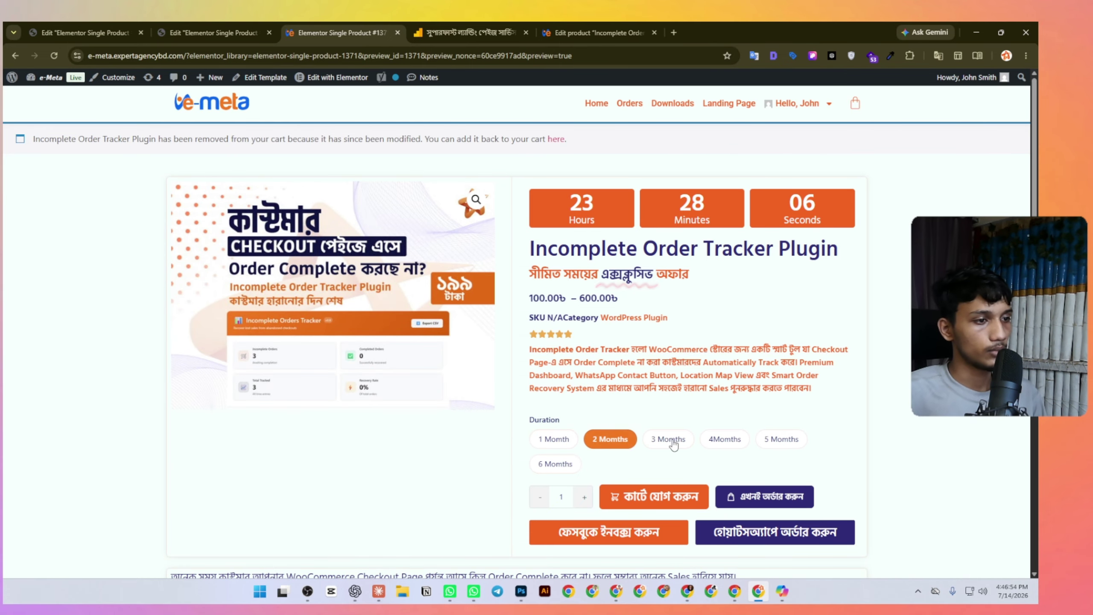
{"action": "left_click", "coordinate": [667, 439]}
{"action": "left_click", "coordinate": [724, 440]}
{"action": "left_click", "coordinate": [779, 441]}
{"action": "left_click", "coordinate": [551, 464]}
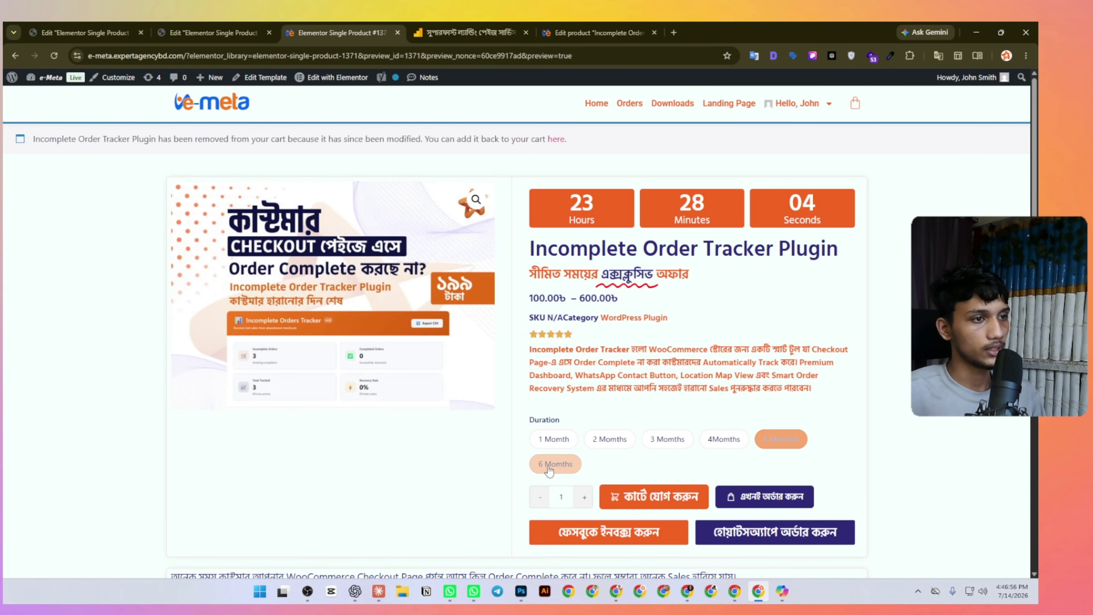
{"action": "left_click", "coordinate": [562, 444]}
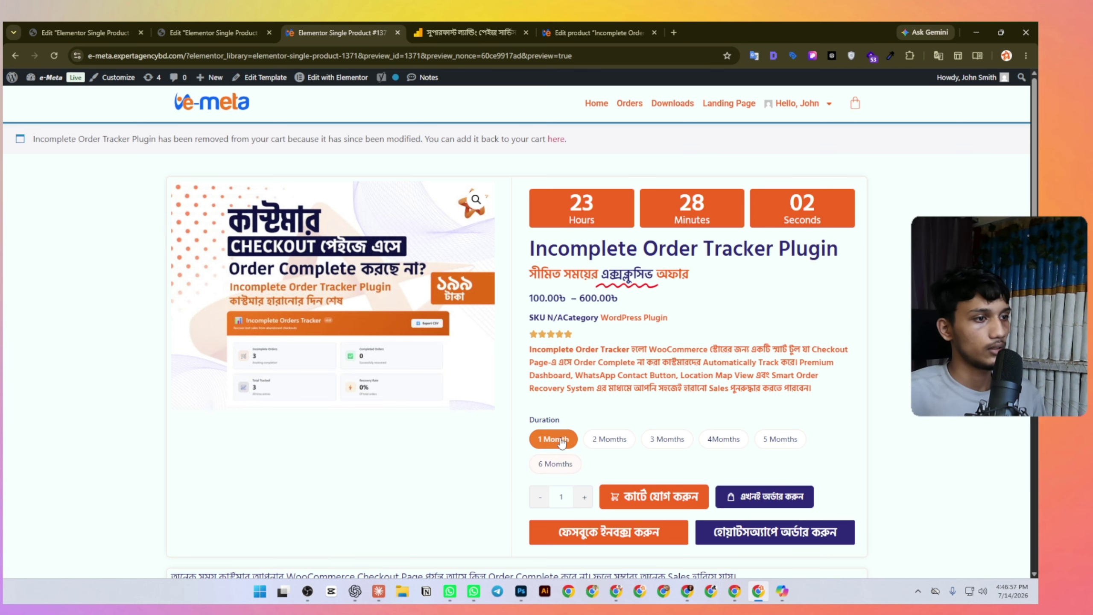
{"action": "left_click", "coordinate": [608, 443]}
Add the product's 3 Momths variation to the cart, check its price and close the side cart.
{"action": "left_click", "coordinate": [656, 441]}
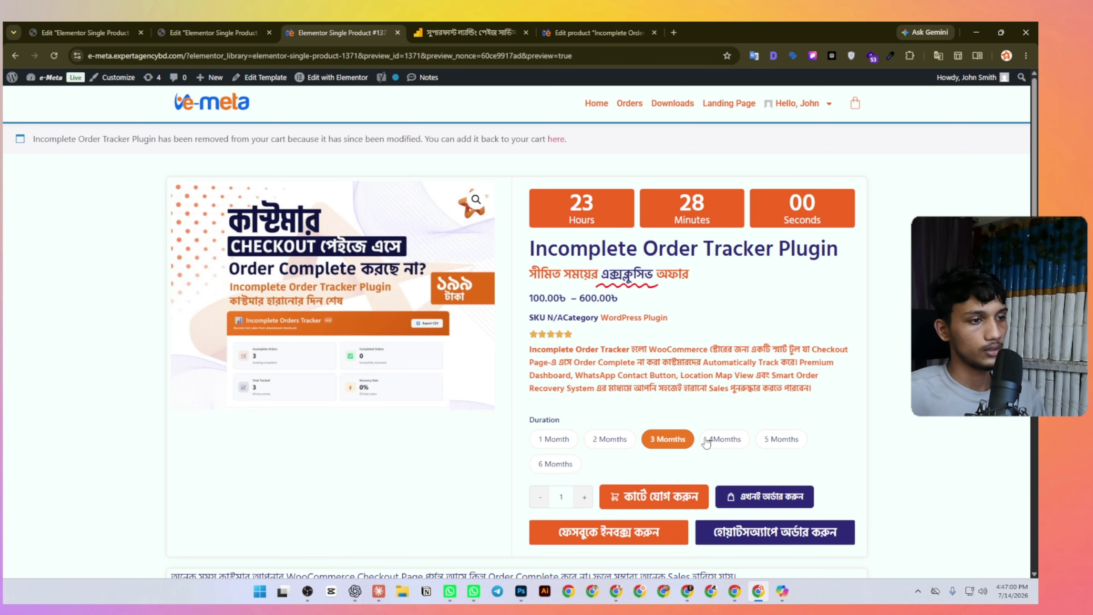
{"action": "left_click", "coordinate": [647, 500]}
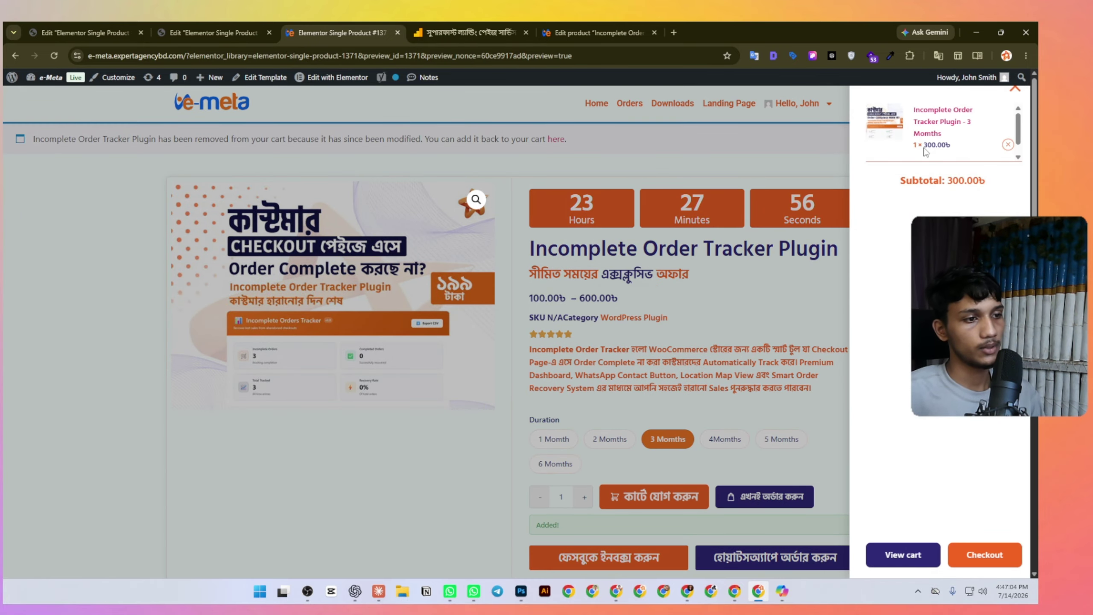
{"action": "left_click", "coordinate": [677, 413]}
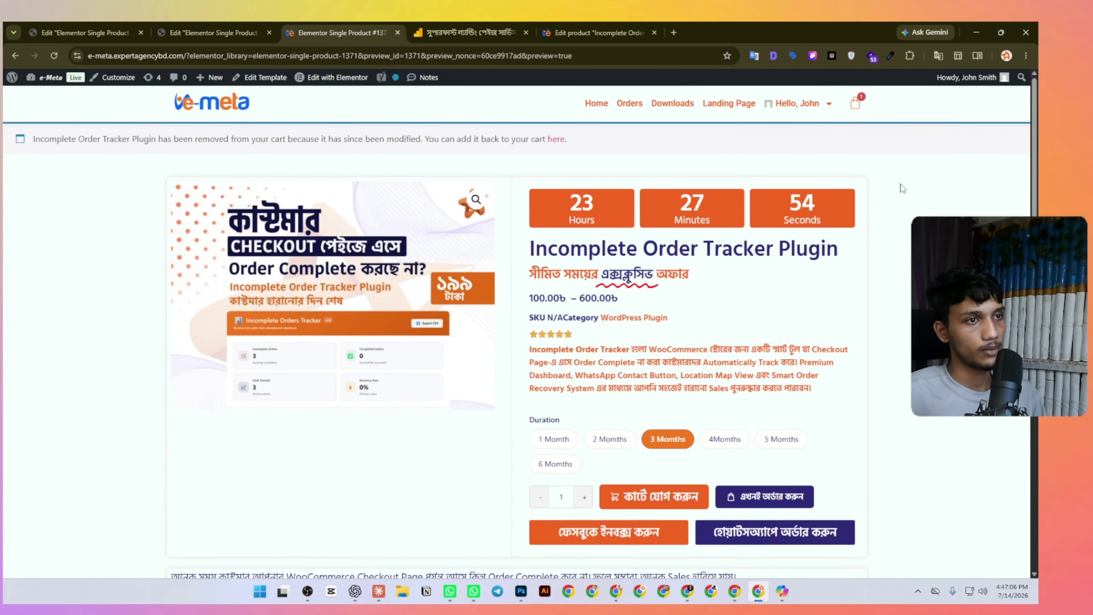
Remove the 3 Momths variation from the side cart and return to the product page.
{"action": "left_click", "coordinate": [858, 111]}
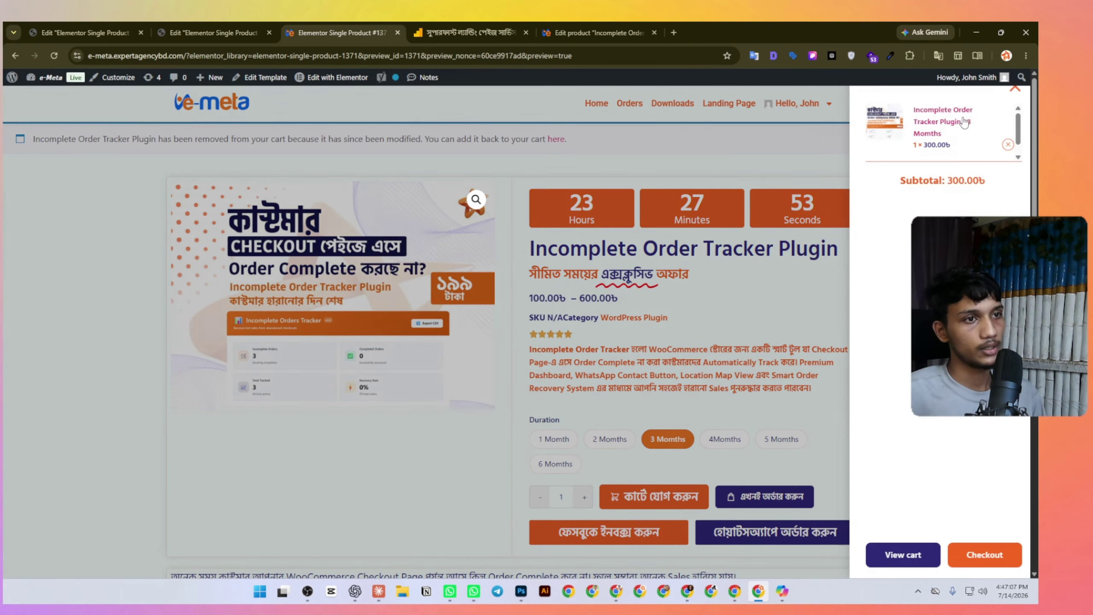
{"action": "left_click", "coordinate": [1007, 147]}
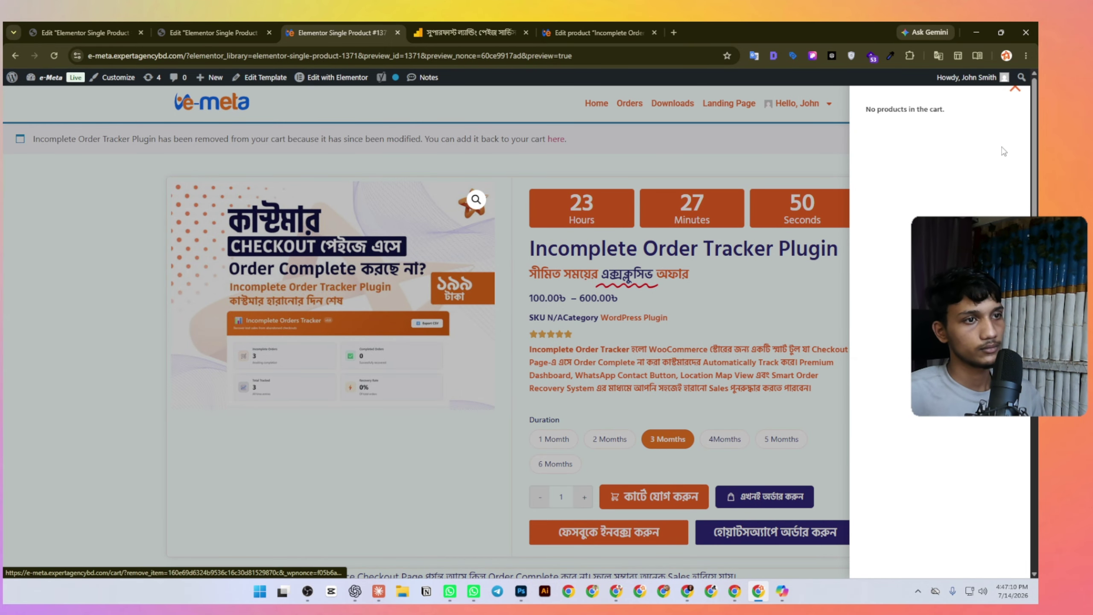
{"action": "left_click", "coordinate": [581, 325]}
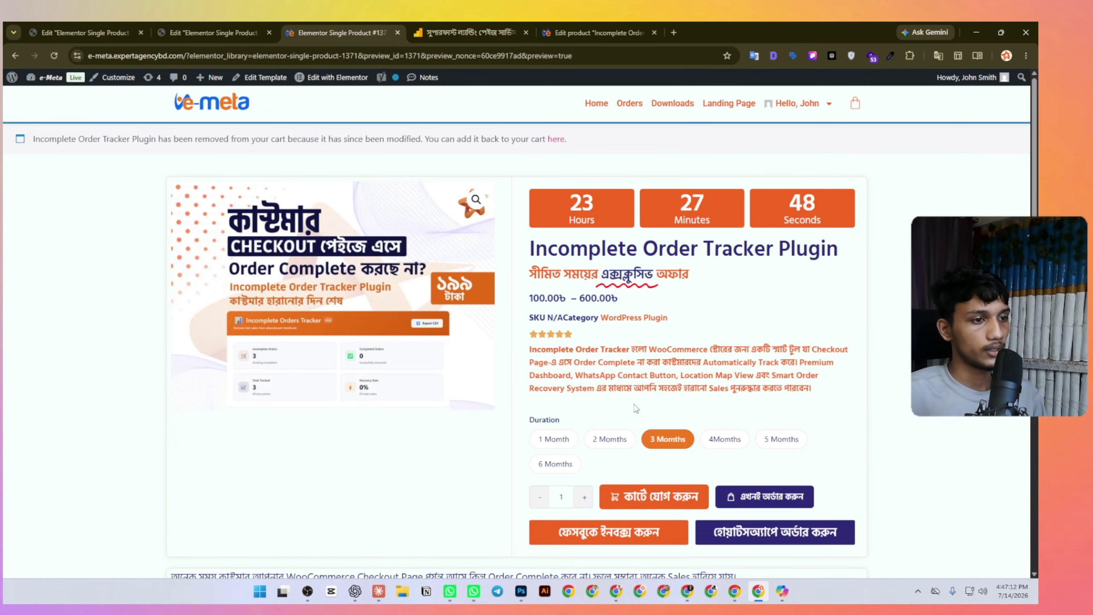
Add the product's 5 Momths variation to the cart.
{"action": "left_click", "coordinate": [787, 448]}
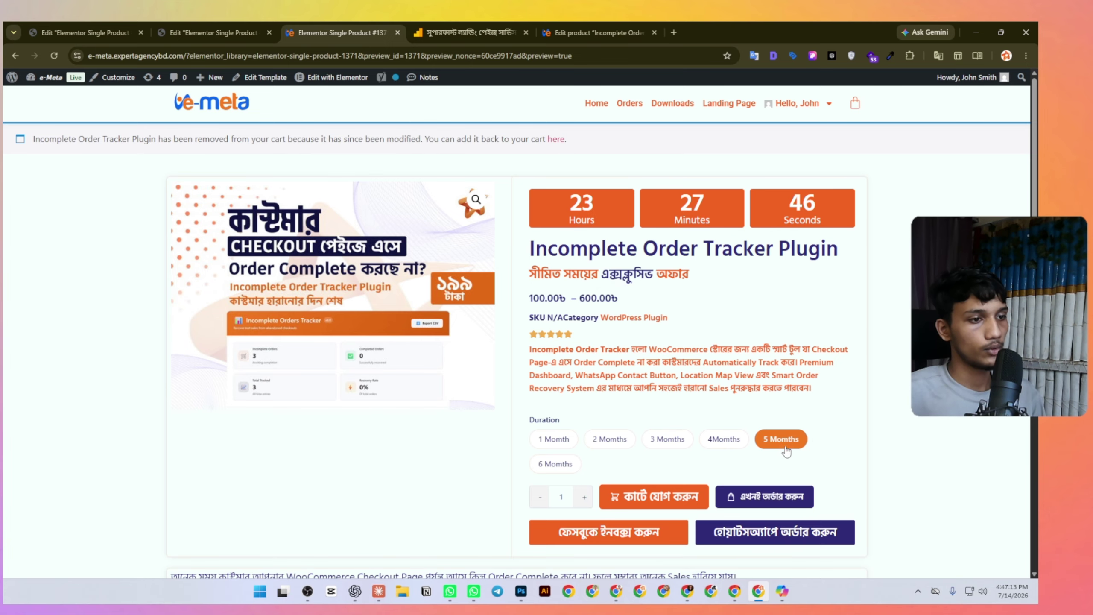
{"action": "left_click", "coordinate": [644, 508]}
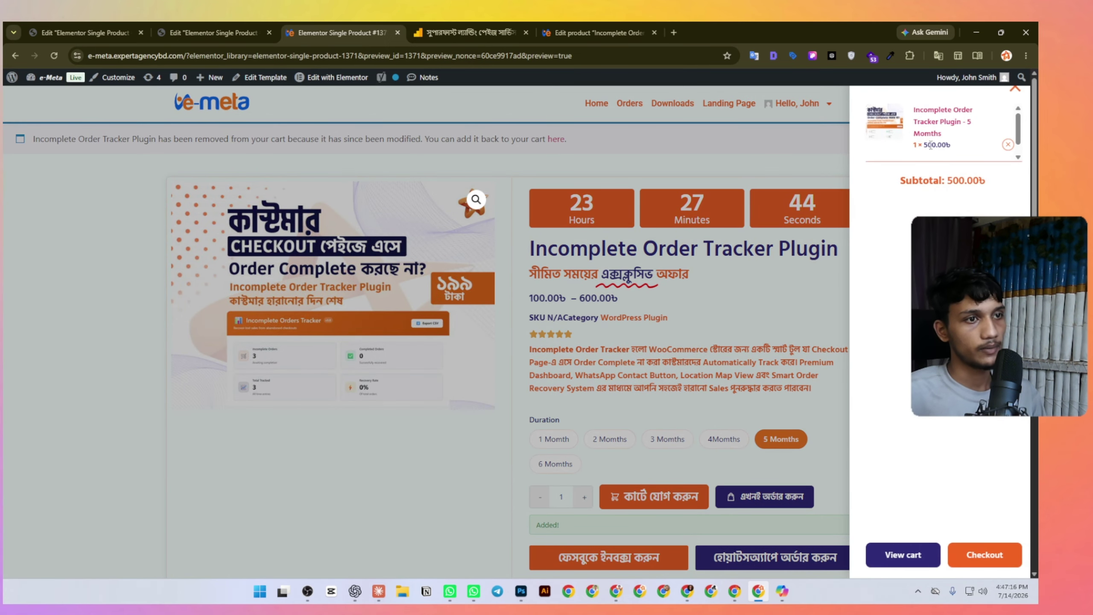
Close the side cart and apply the orange global colour to the Variation Box attribute label in the template editor.
{"action": "left_click", "coordinate": [757, 311]}
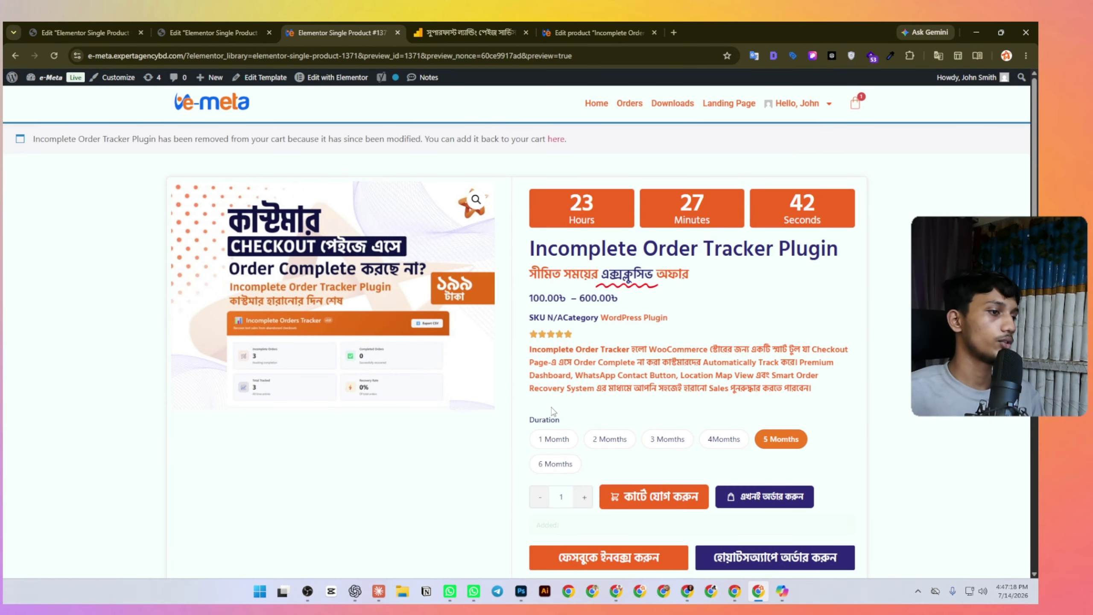
{"action": "left_click", "coordinate": [205, 24]}
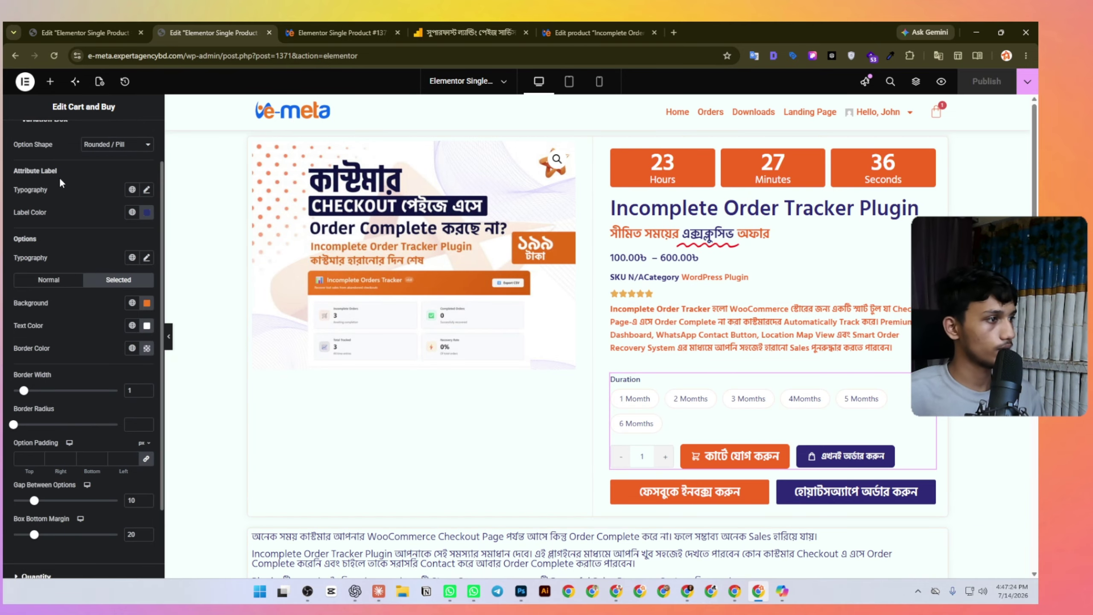
{"action": "scroll", "coordinate": [64, 186], "scroll_direction": "up", "scroll_amount": 2}
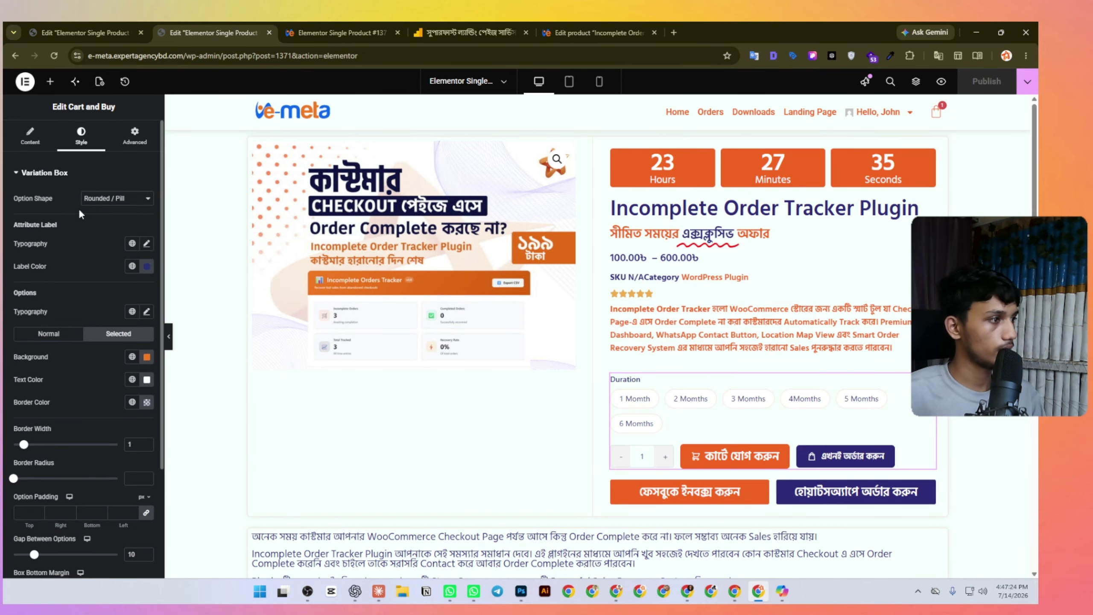
{"action": "left_click", "coordinate": [133, 267]}
{"action": "left_click", "coordinate": [77, 340]}
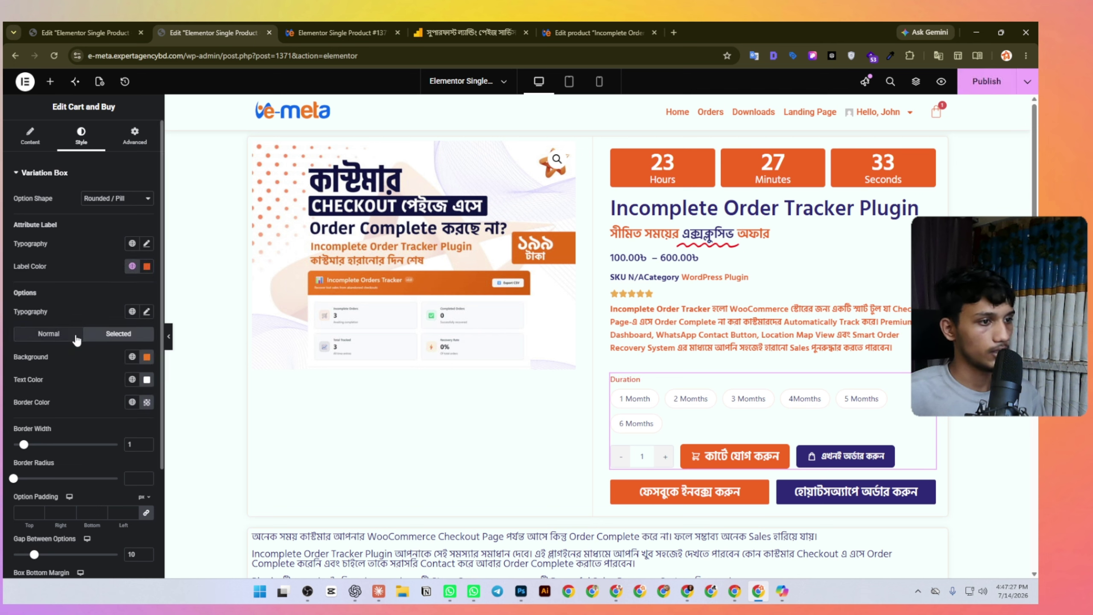
Apply a global typography preset to the attribute label and customise its font size.
{"action": "left_click", "coordinate": [132, 244]}
{"action": "left_click", "coordinate": [62, 292]}
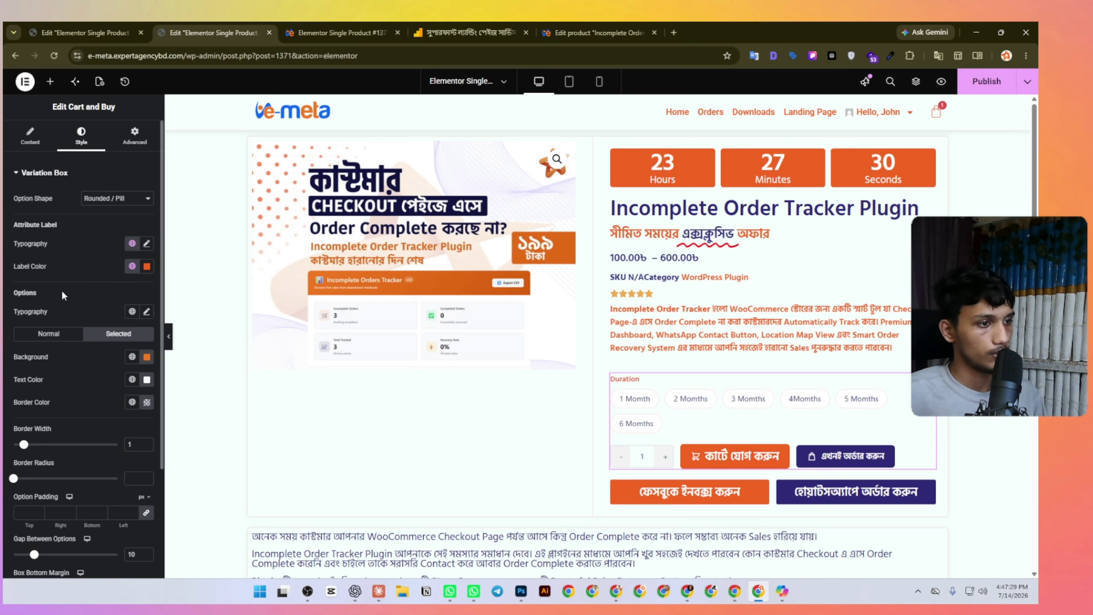
{"action": "left_click", "coordinate": [147, 243]}
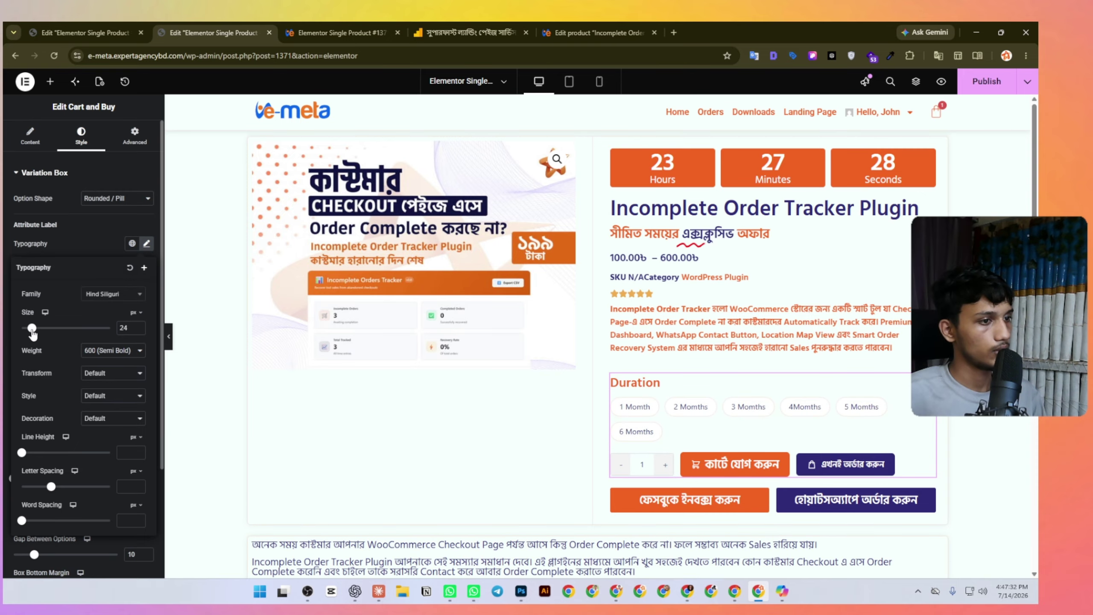
{"action": "left_click_drag", "start_coordinate": [28, 333], "coordinate": [33, 334]}
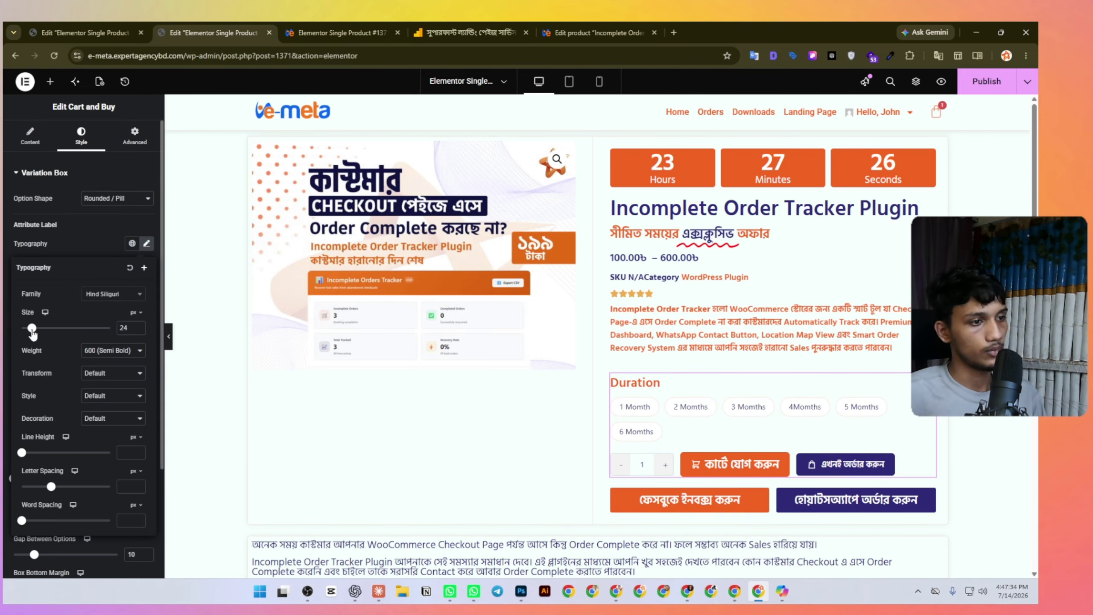
{"action": "triple_click", "coordinate": [138, 331]}
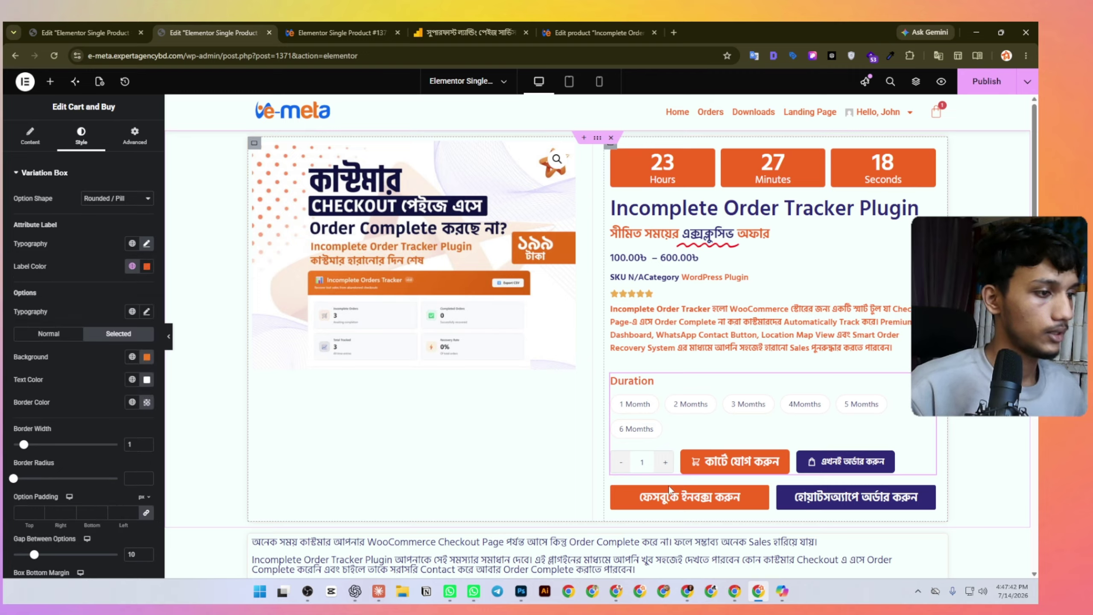
Give the quantity box a nearly transparent orange border colour and publish the template.
{"action": "left_click", "coordinate": [41, 173]}
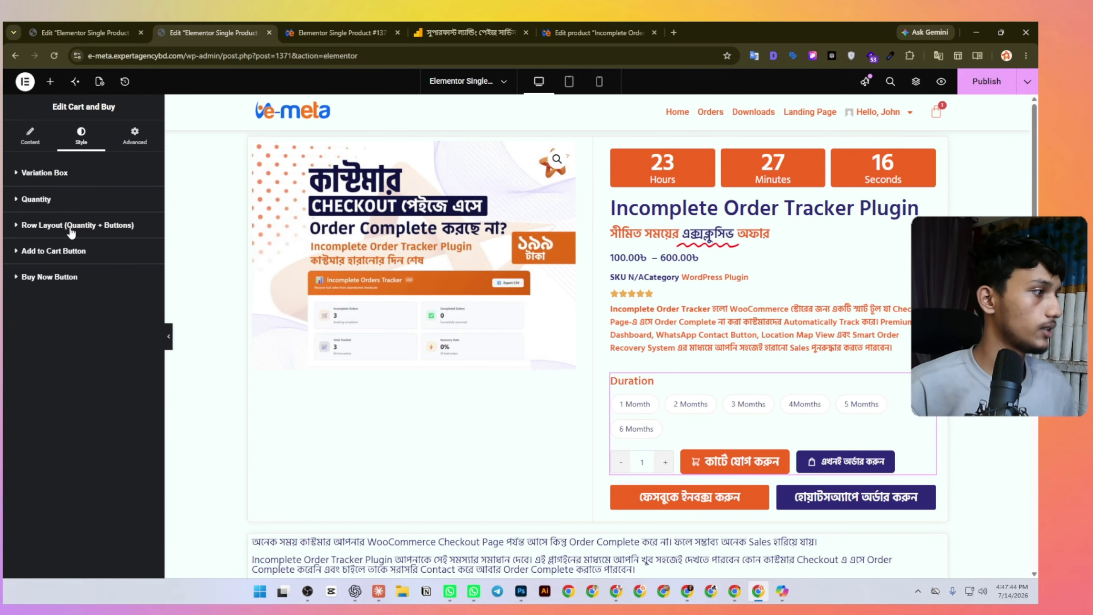
{"action": "left_click", "coordinate": [65, 202]}
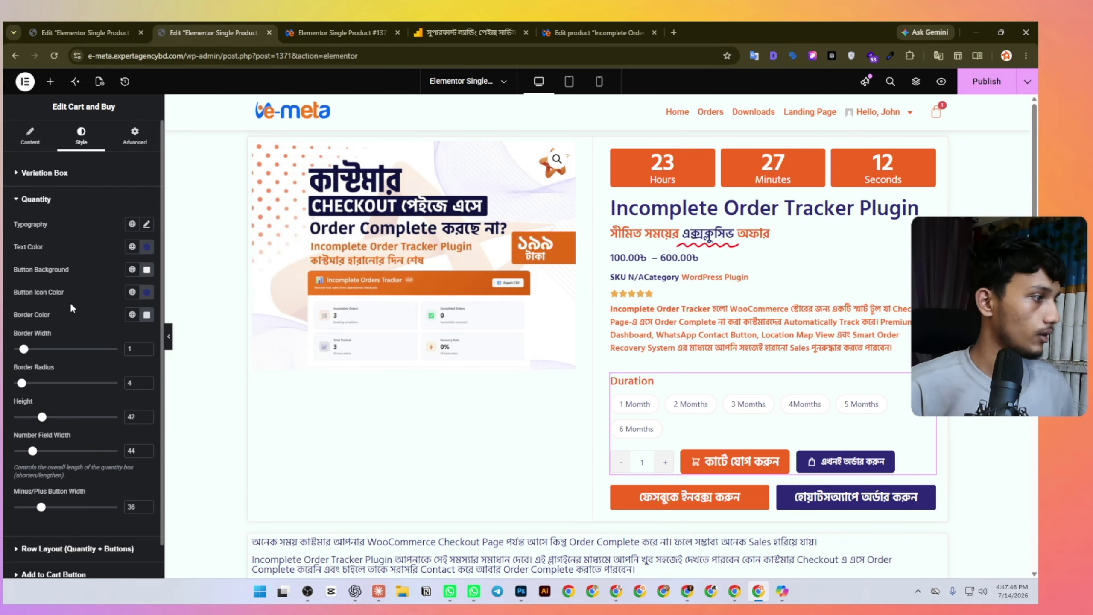
{"action": "left_click", "coordinate": [132, 315]}
{"action": "left_click", "coordinate": [55, 392]}
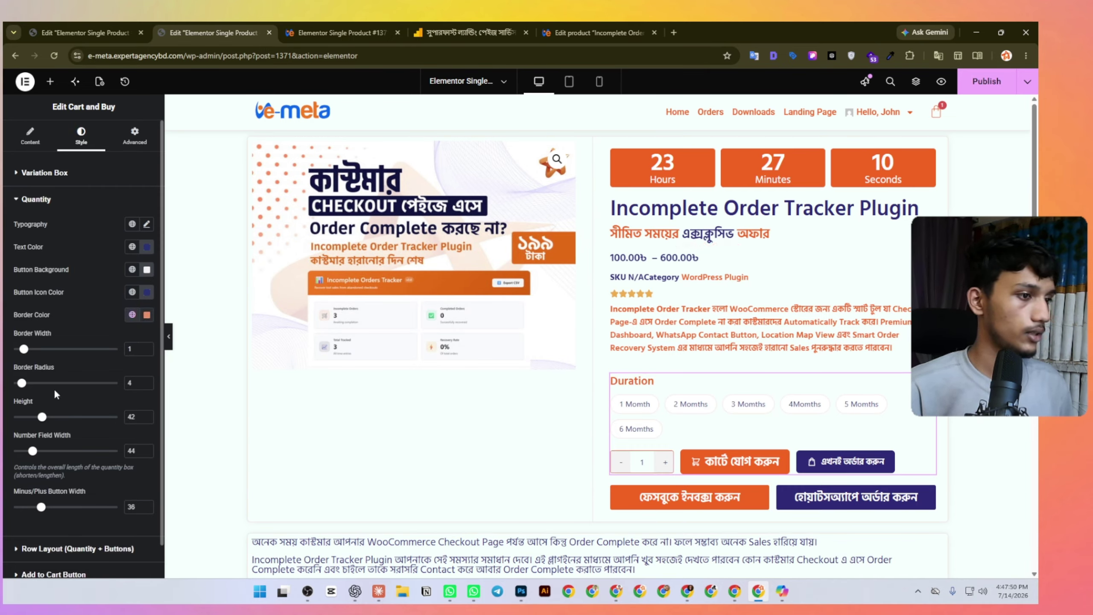
{"action": "left_click", "coordinate": [146, 315]}
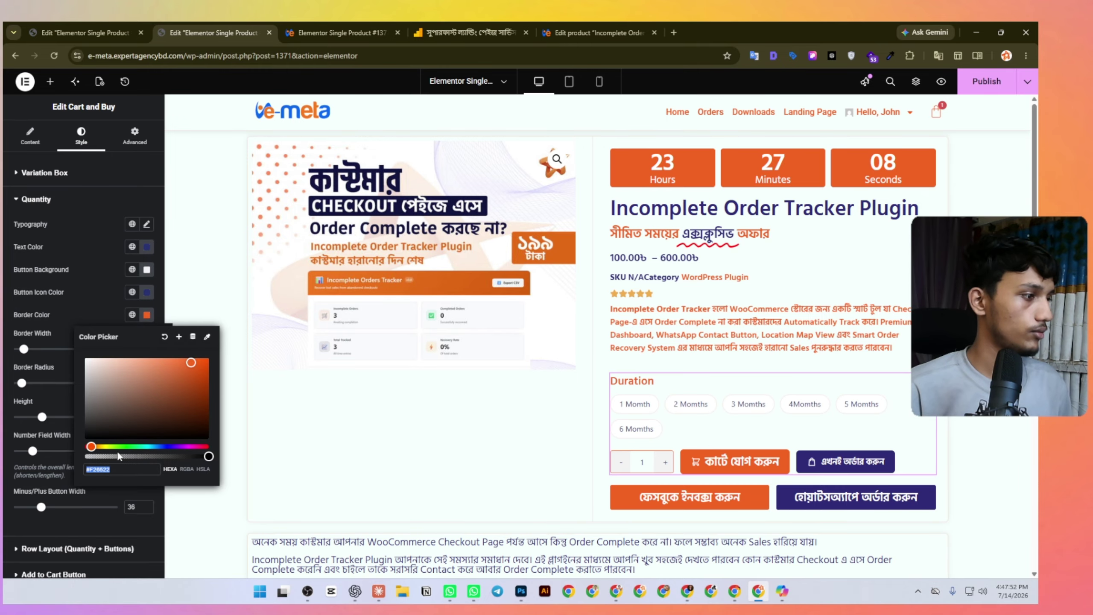
{"action": "left_click_drag", "start_coordinate": [107, 454], "coordinate": [102, 456]}
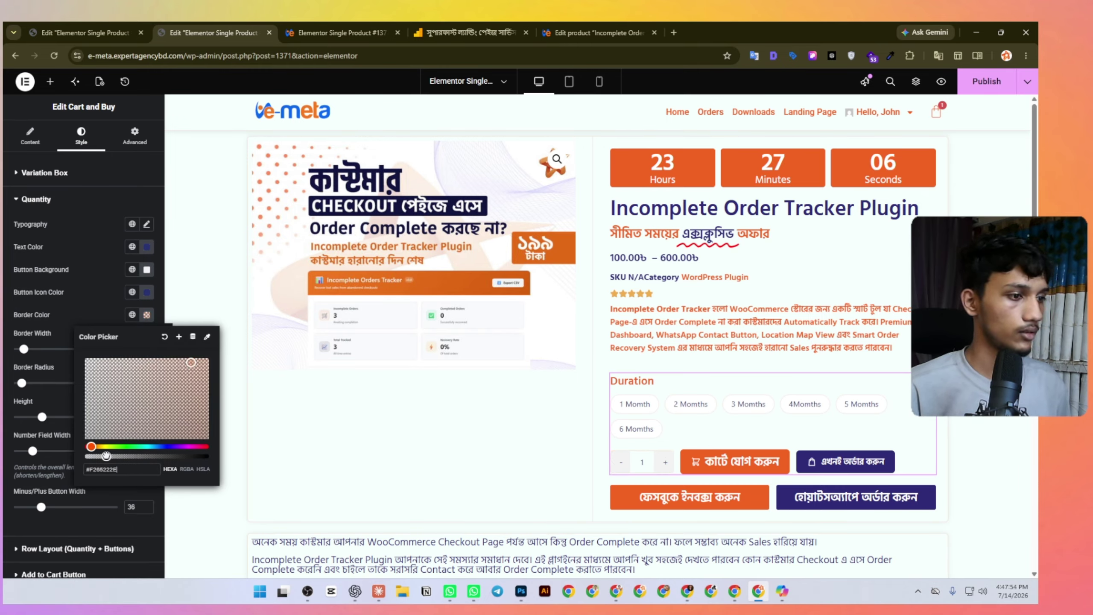
{"action": "left_click", "coordinate": [988, 79]}
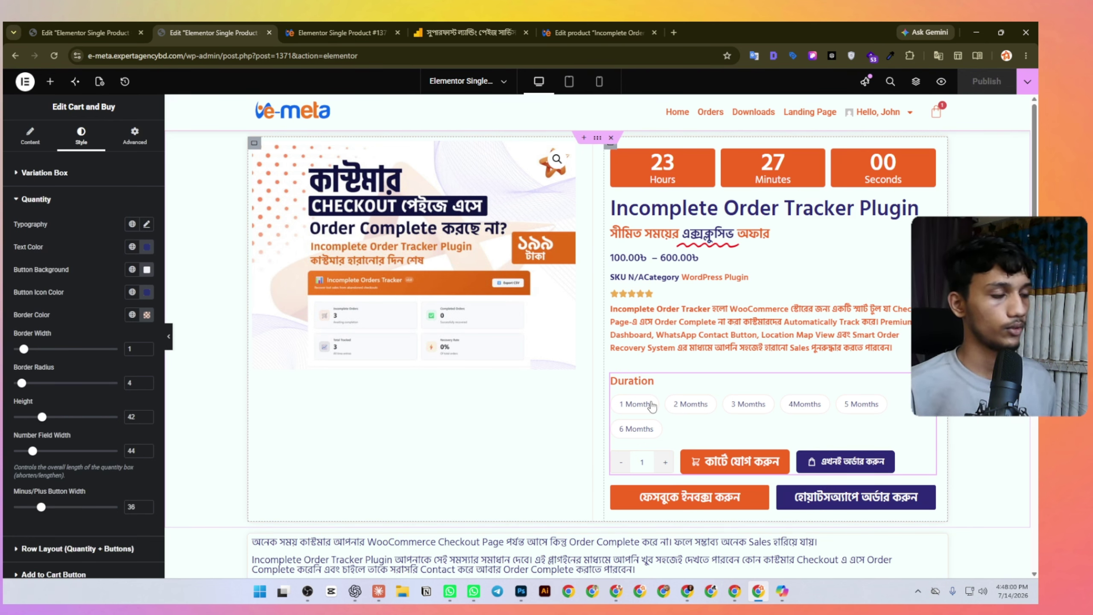
Add the Expert Custom Buttons widget above the Duration selector and limit it to the Live Demo button.
{"action": "left_click", "coordinate": [50, 82]}
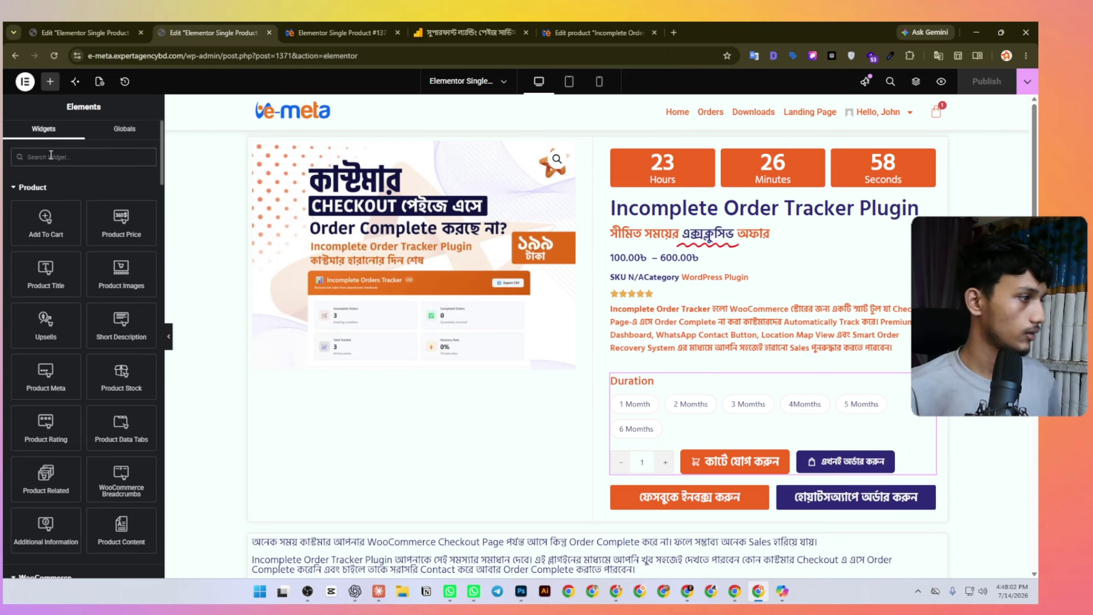
{"action": "left_click", "coordinate": [50, 156]}
{"action": "type", "text": "de"}
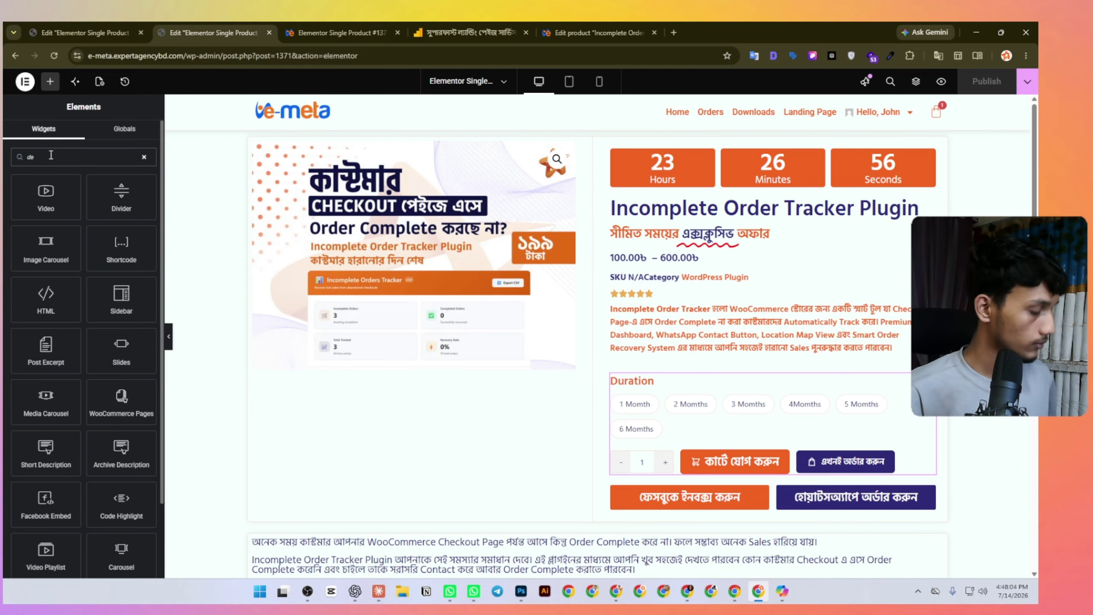
{"action": "type", "text": "mo"}
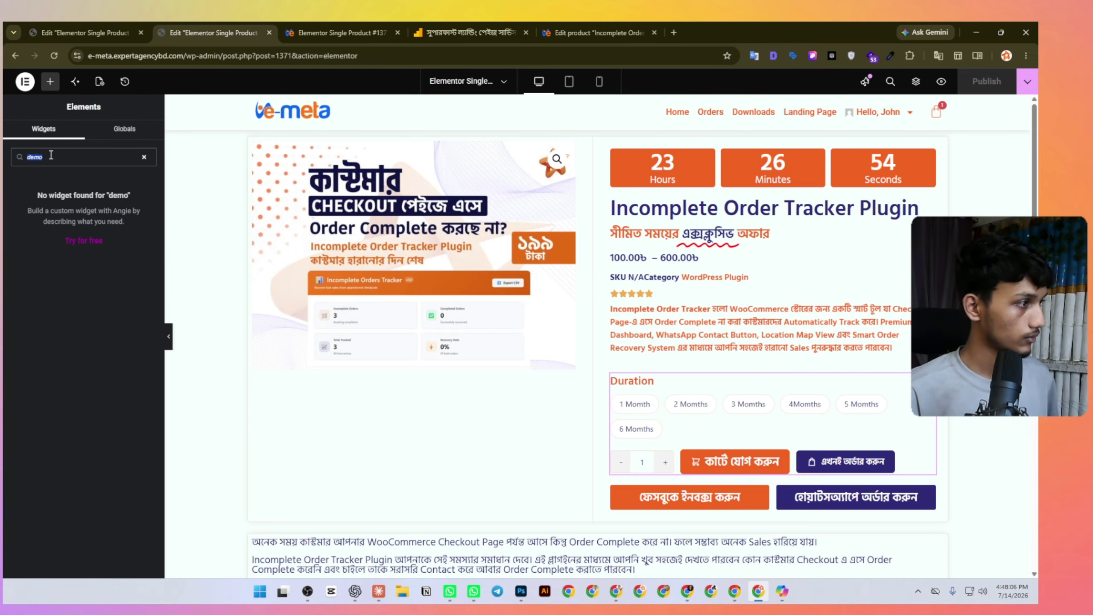
{"action": "key", "text": "BackSpace"}
{"action": "scroll", "coordinate": [97, 365], "scroll_direction": "up", "scroll_amount": 15}
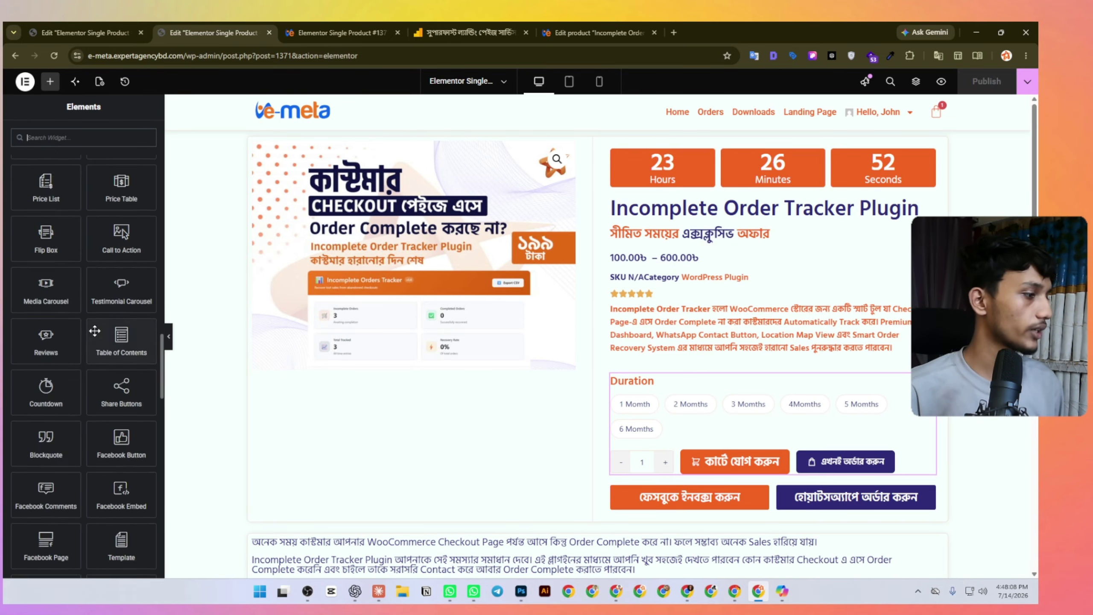
{"action": "scroll", "coordinate": [96, 364], "scroll_direction": "down", "scroll_amount": 15}
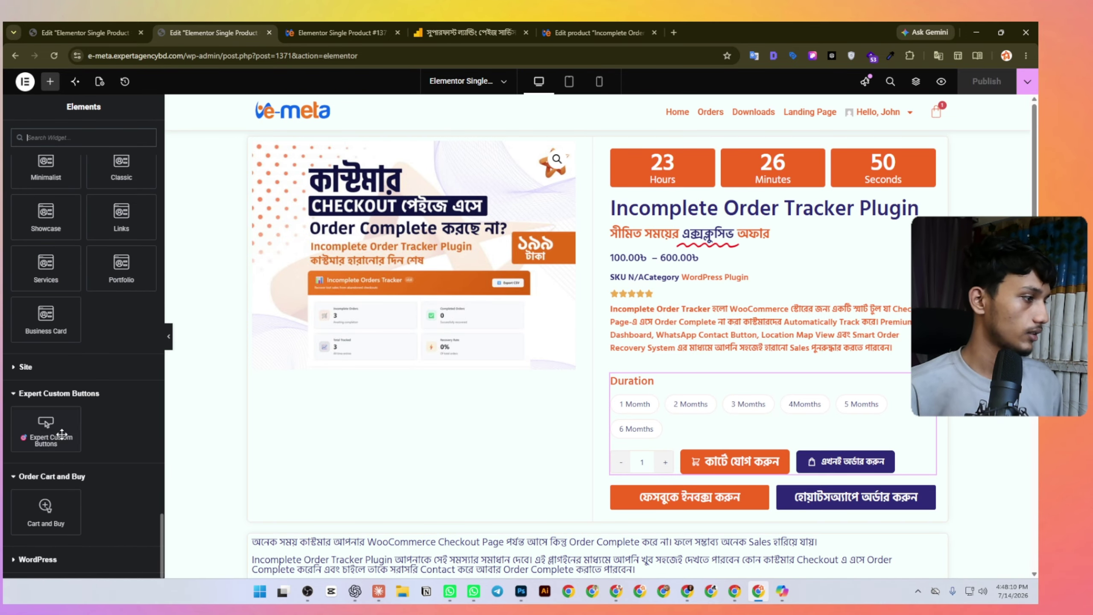
{"action": "left_click_drag", "start_coordinate": [45, 429], "coordinate": [651, 378]}
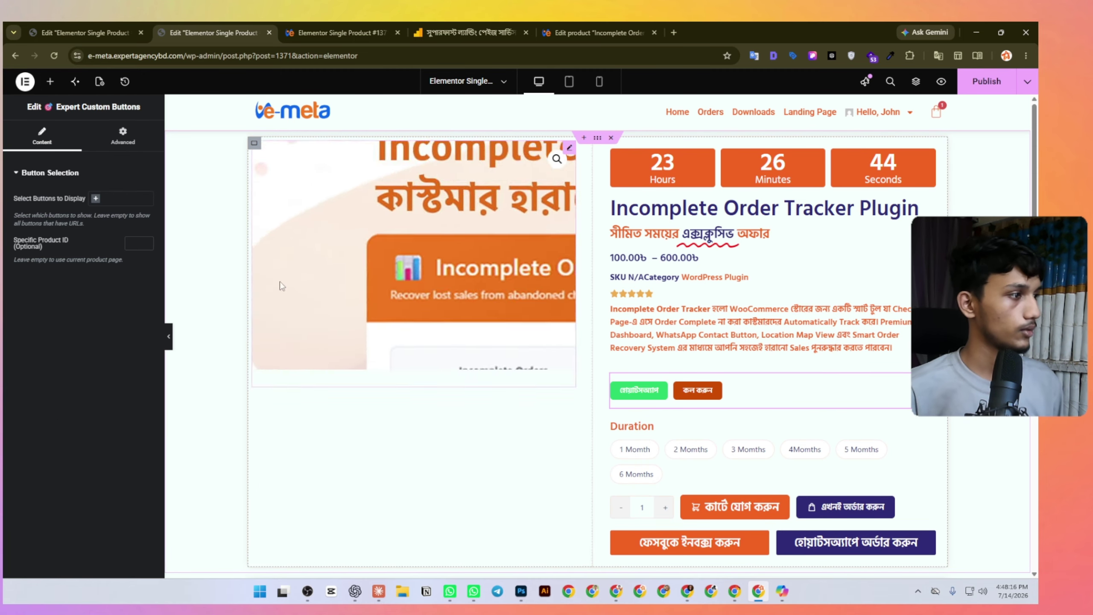
{"action": "left_click", "coordinate": [124, 199]}
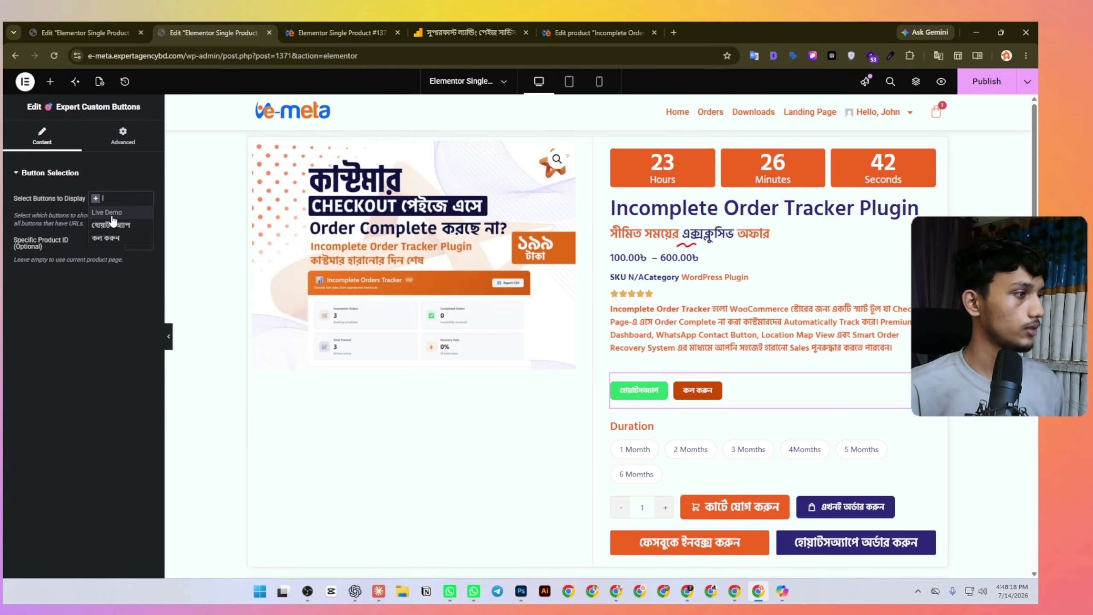
{"action": "left_click", "coordinate": [107, 212]}
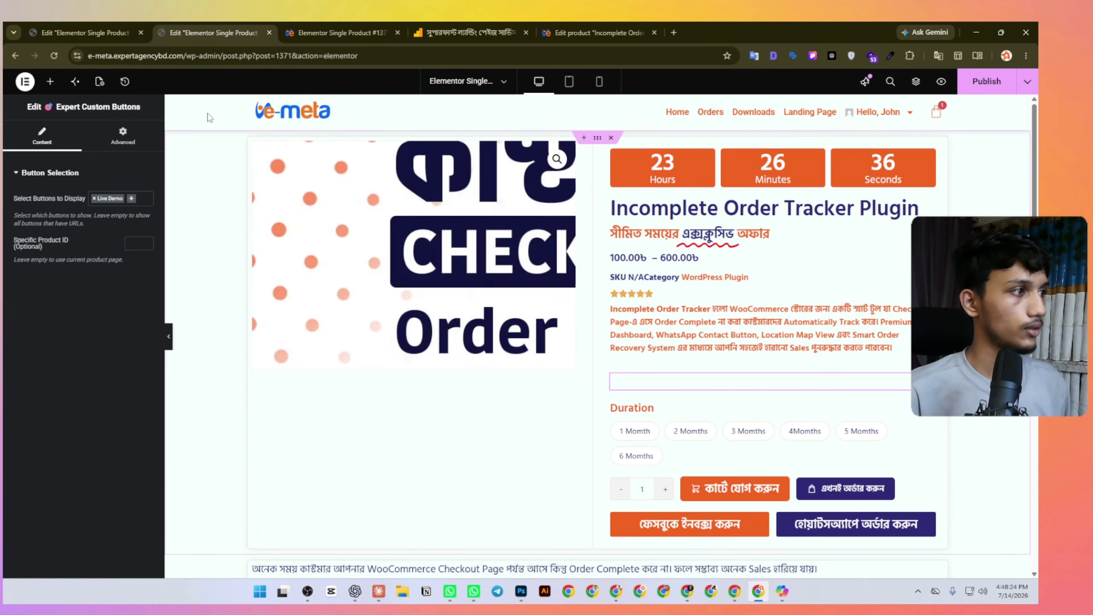
{"action": "left_click", "coordinate": [351, 23]}
{"action": "left_click", "coordinate": [598, 32]}
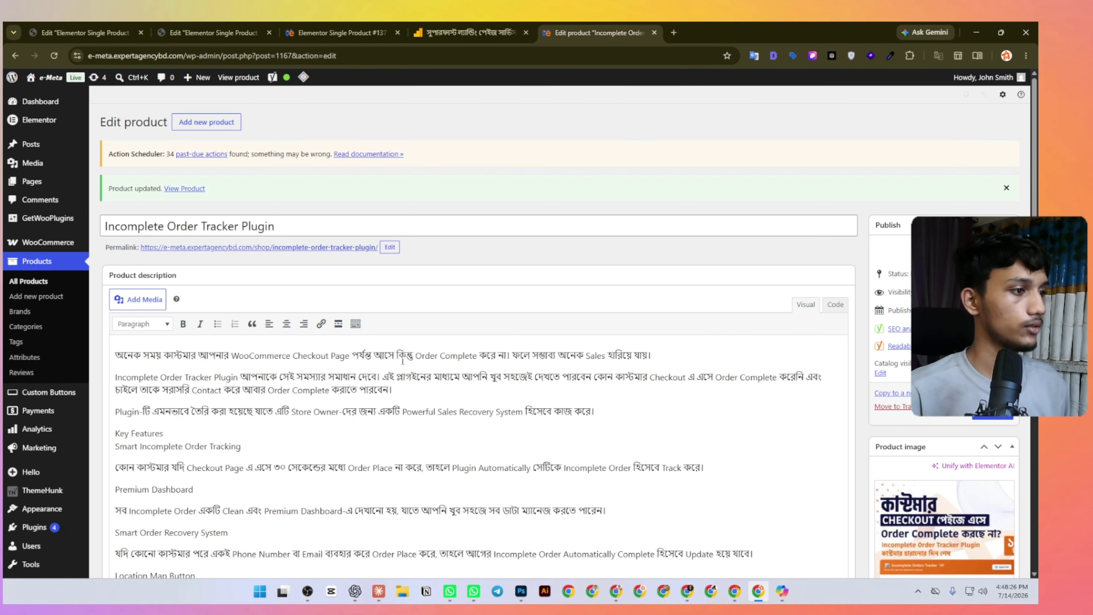
{"action": "scroll", "coordinate": [313, 359], "scroll_direction": "down", "scroll_amount": 10}
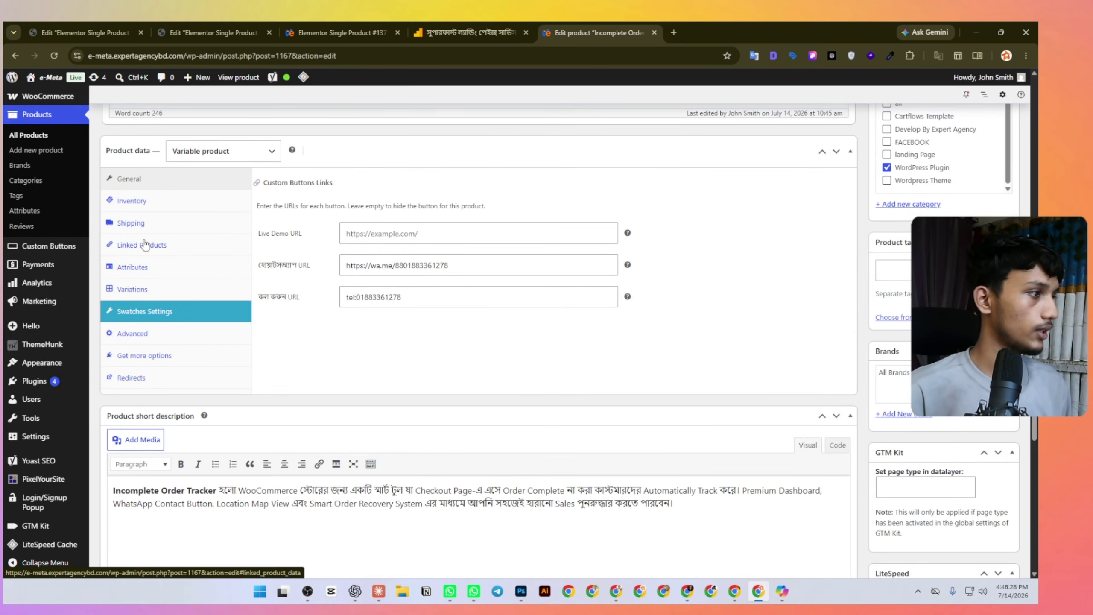
{"action": "scroll", "coordinate": [146, 245], "scroll_direction": "up", "scroll_amount": 1}
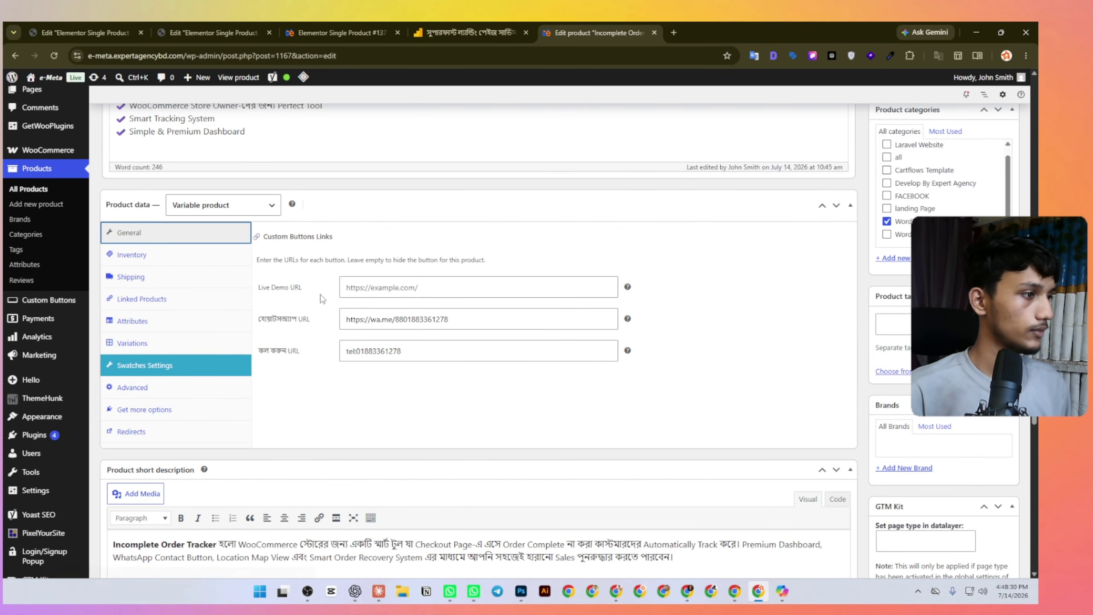
{"action": "left_click", "coordinate": [384, 288]}
{"action": "left_click", "coordinate": [449, 323]}
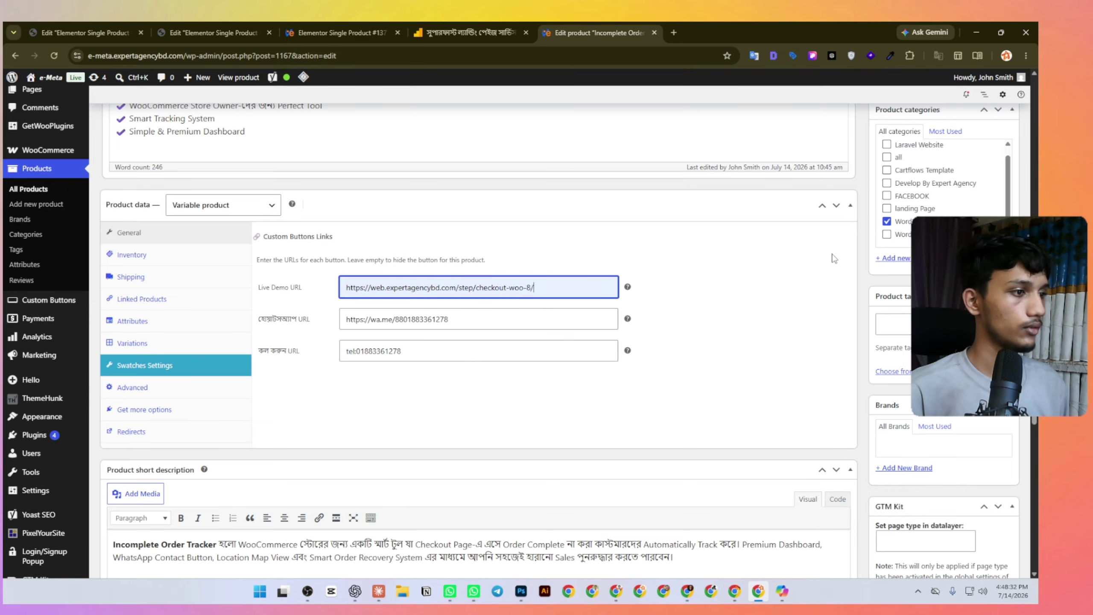
{"action": "scroll", "coordinate": [884, 336], "scroll_direction": "up", "scroll_amount": 7}
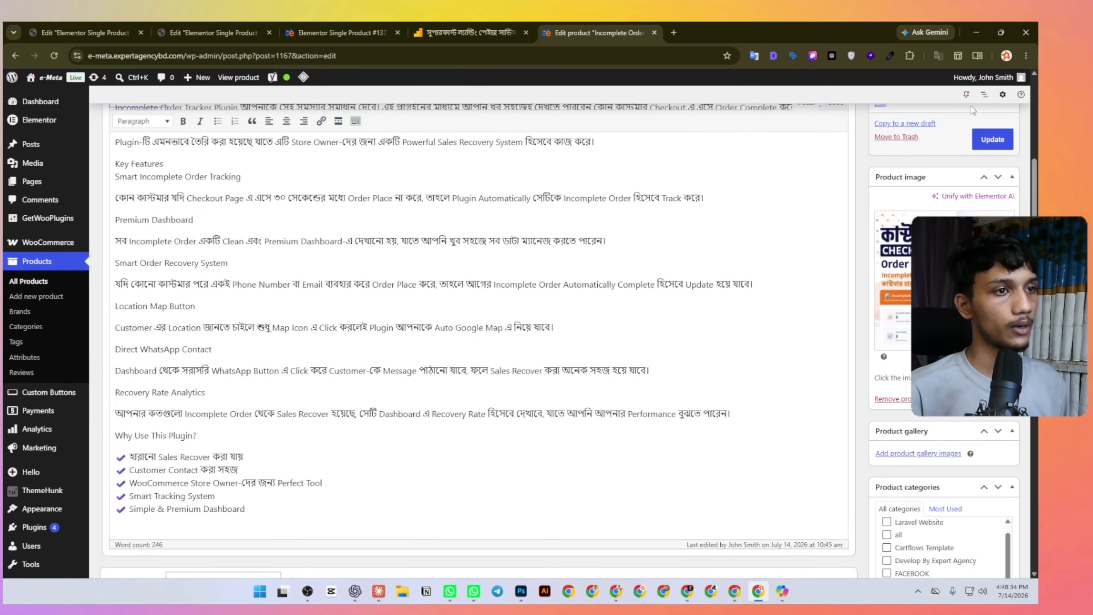
{"action": "left_click", "coordinate": [992, 139]}
Reload the template in the other editor tab and place the Expert Custom Buttons widget directly below the product title.
{"action": "left_click", "coordinate": [89, 31]}
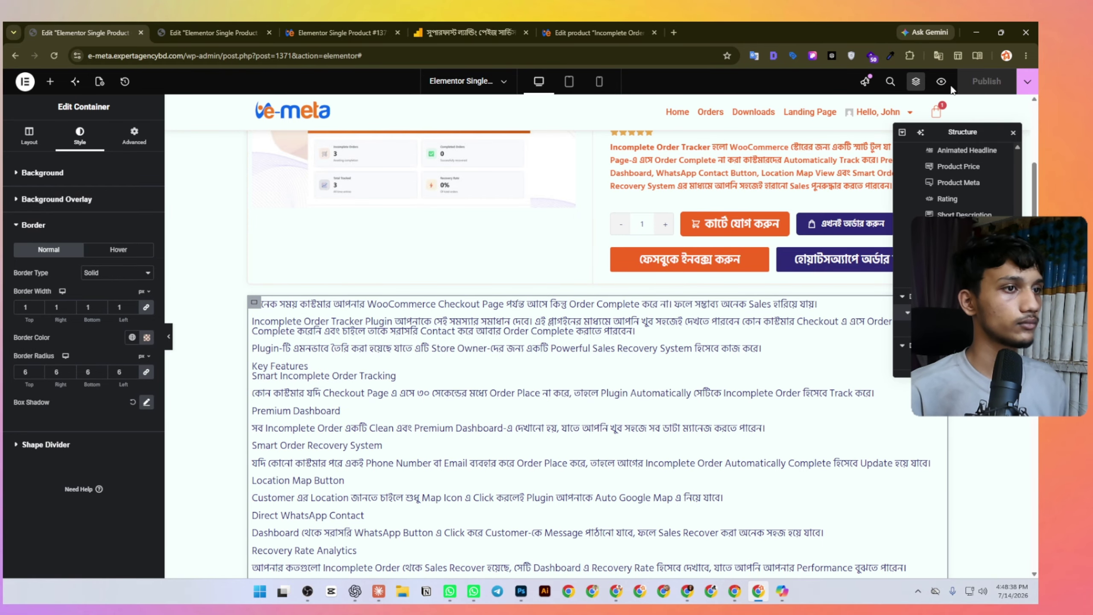
{"action": "left_click", "coordinate": [59, 57]}
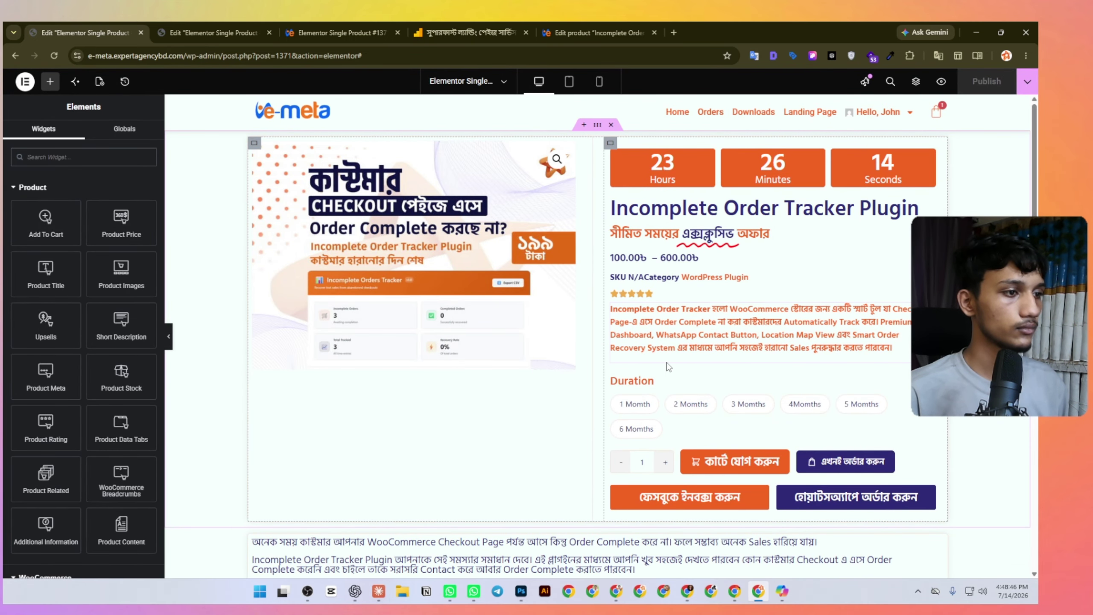
{"action": "left_click", "coordinate": [668, 366]}
{"action": "left_click", "coordinate": [50, 82]}
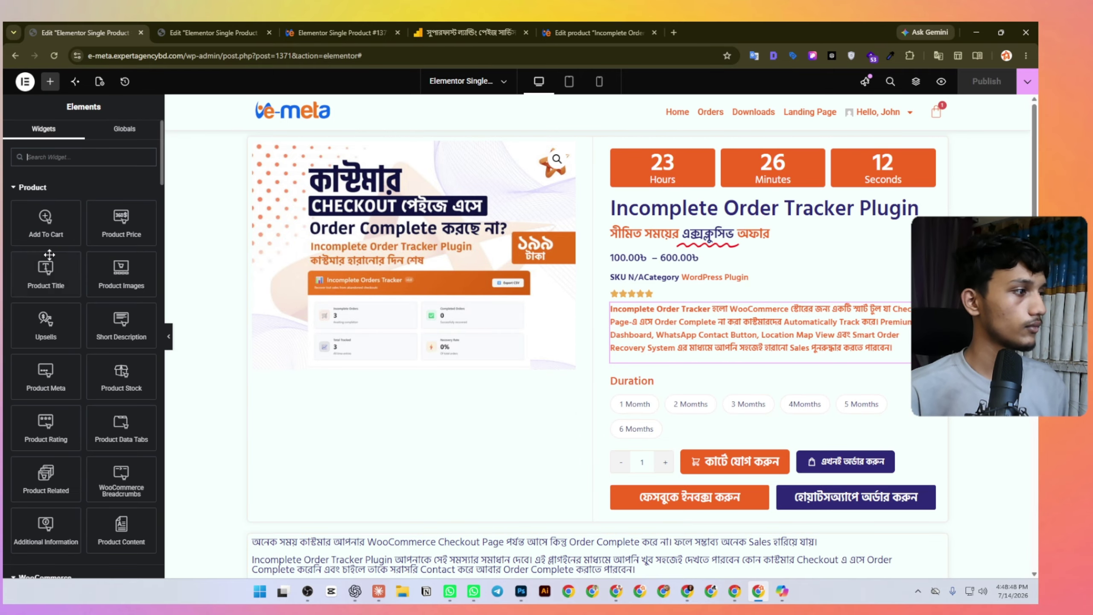
{"action": "scroll", "coordinate": [56, 302], "scroll_direction": "down", "scroll_amount": 10}
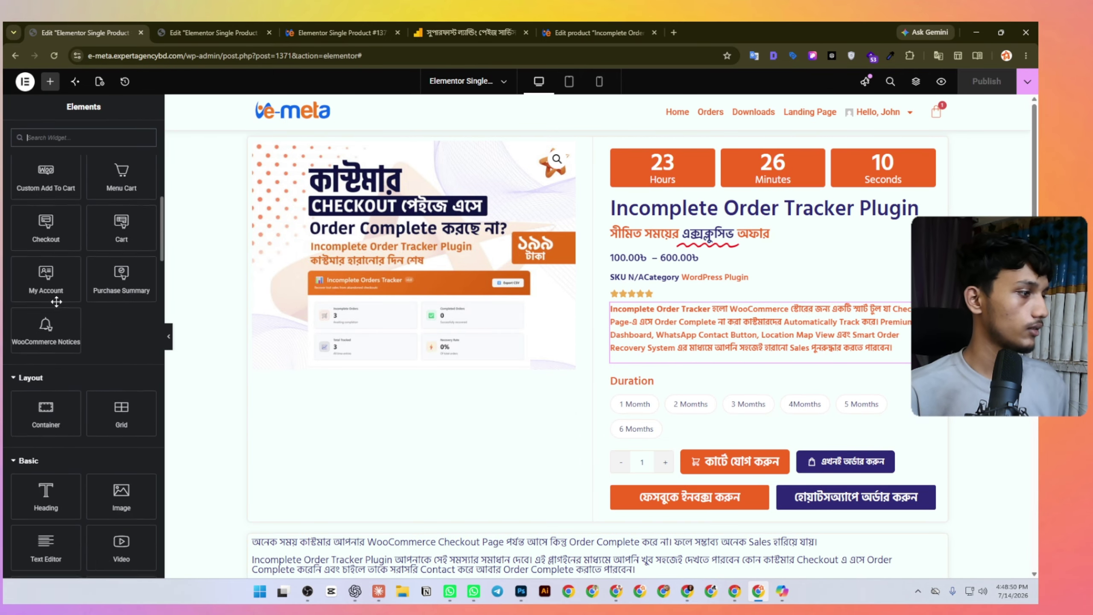
{"action": "scroll", "coordinate": [56, 301], "scroll_direction": "down", "scroll_amount": 15}
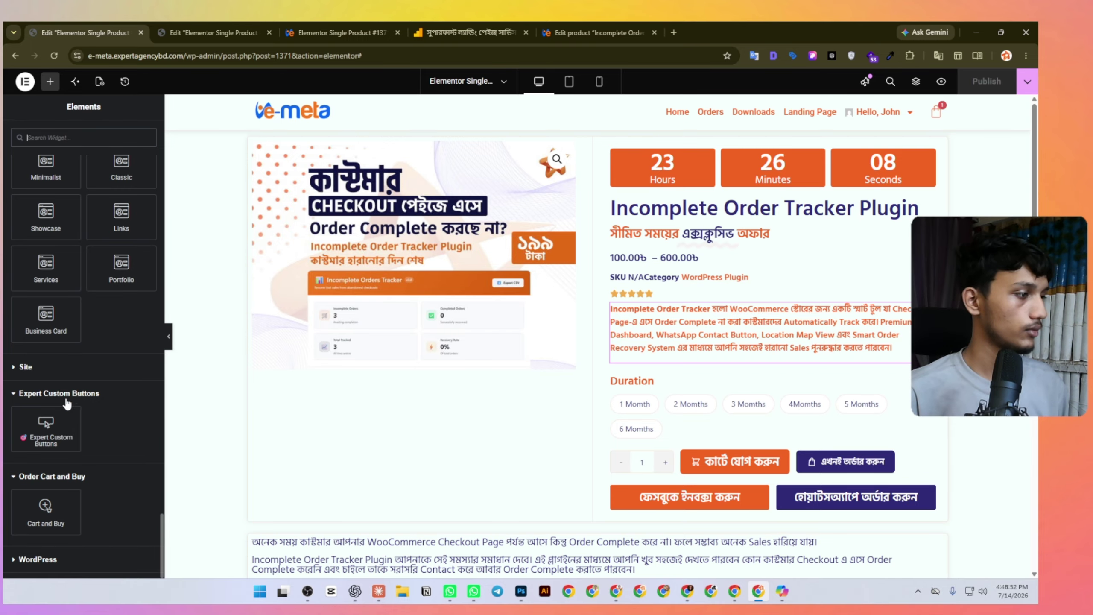
{"action": "left_click_drag", "start_coordinate": [47, 428], "coordinate": [663, 467]}
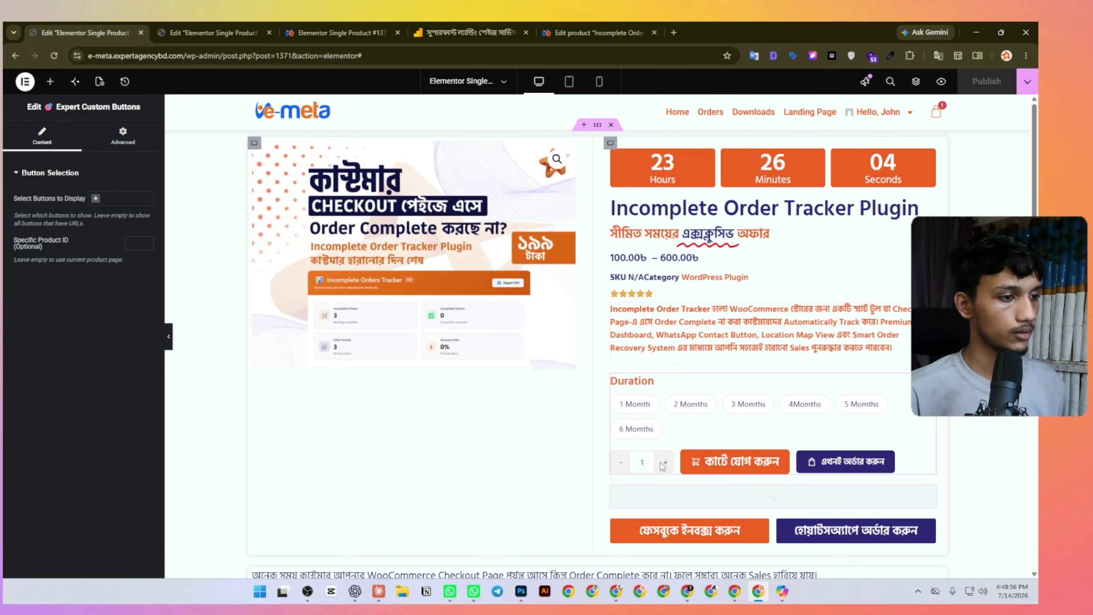
{"action": "scroll", "coordinate": [663, 466], "scroll_direction": "down", "scroll_amount": 1}
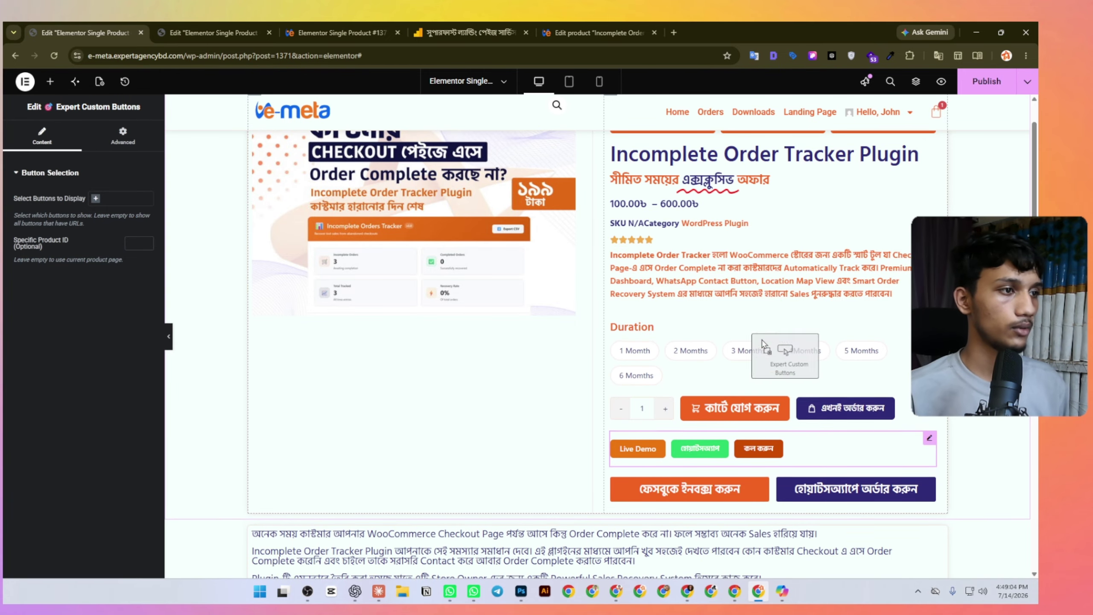
{"action": "left_click_drag", "start_coordinate": [674, 168], "coordinate": [673, 170]}
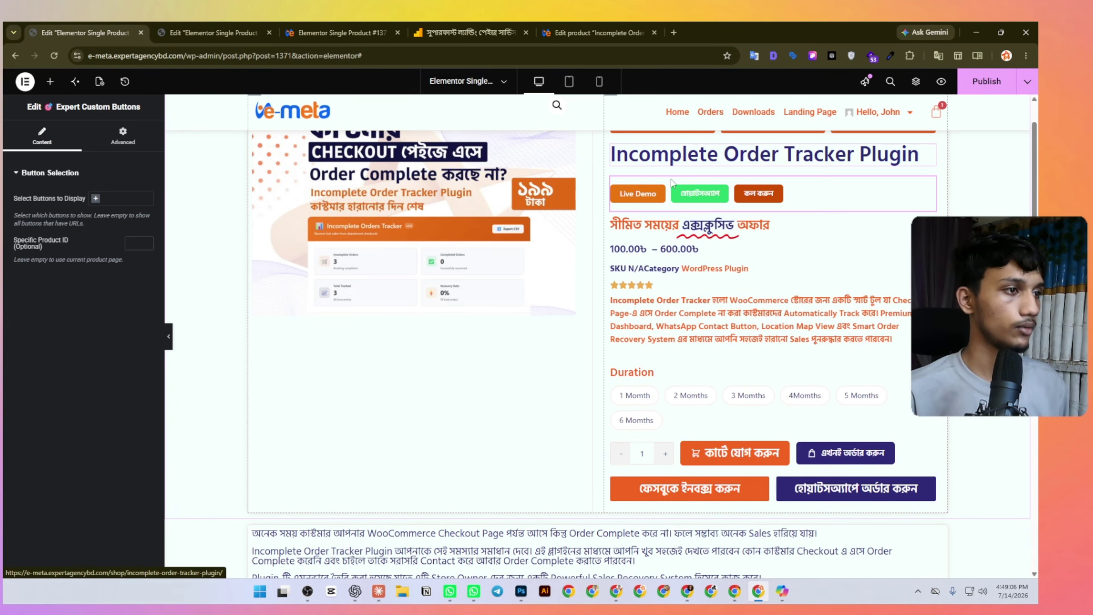
Limit the Expert Custom Buttons widget below the product title to the Live Demo button and publish the template.
{"action": "left_click", "coordinate": [107, 197]}
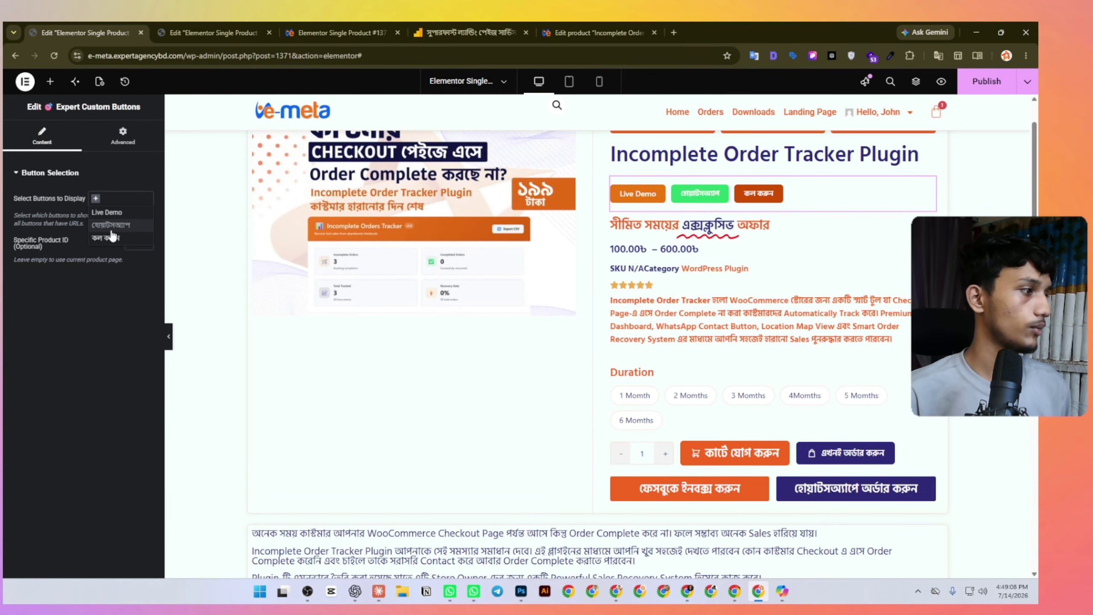
{"action": "left_click", "coordinate": [108, 212]}
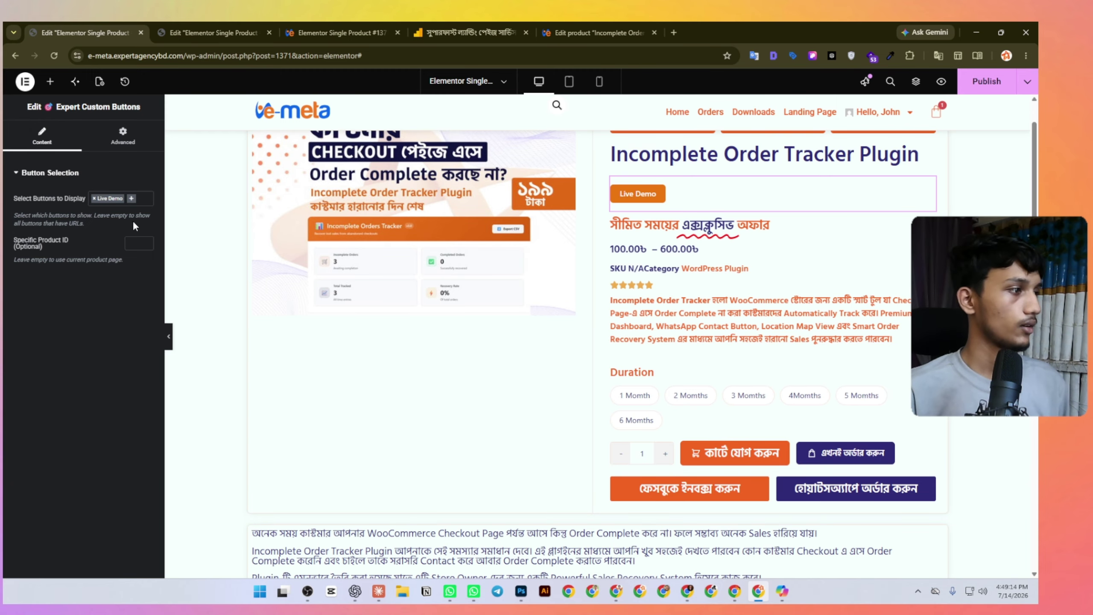
{"action": "left_click", "coordinate": [132, 199]}
{"action": "left_click", "coordinate": [111, 223]}
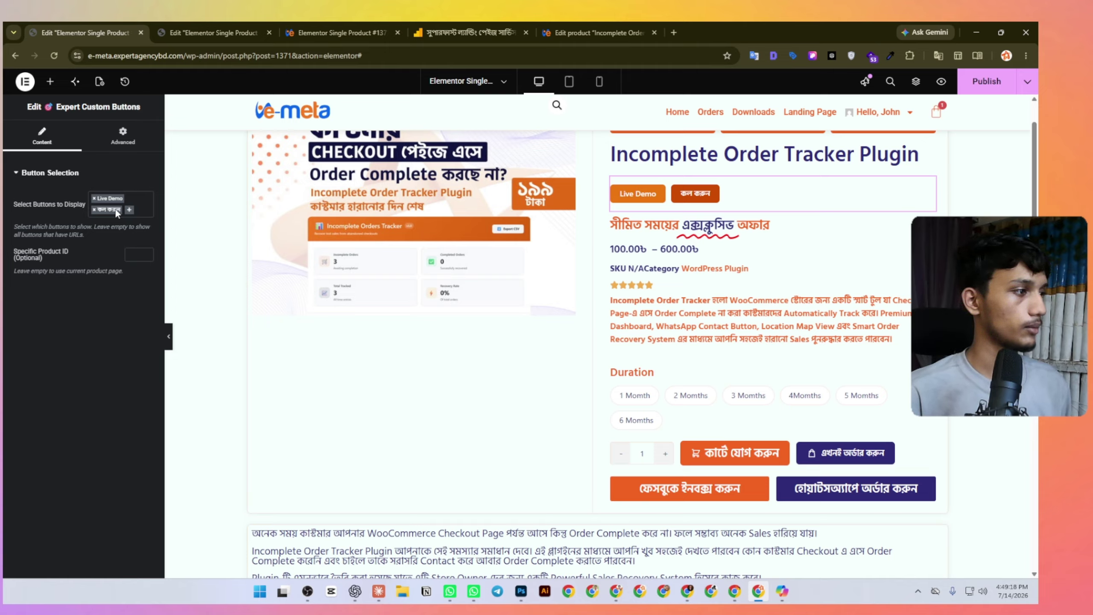
{"action": "left_click", "coordinate": [94, 211]}
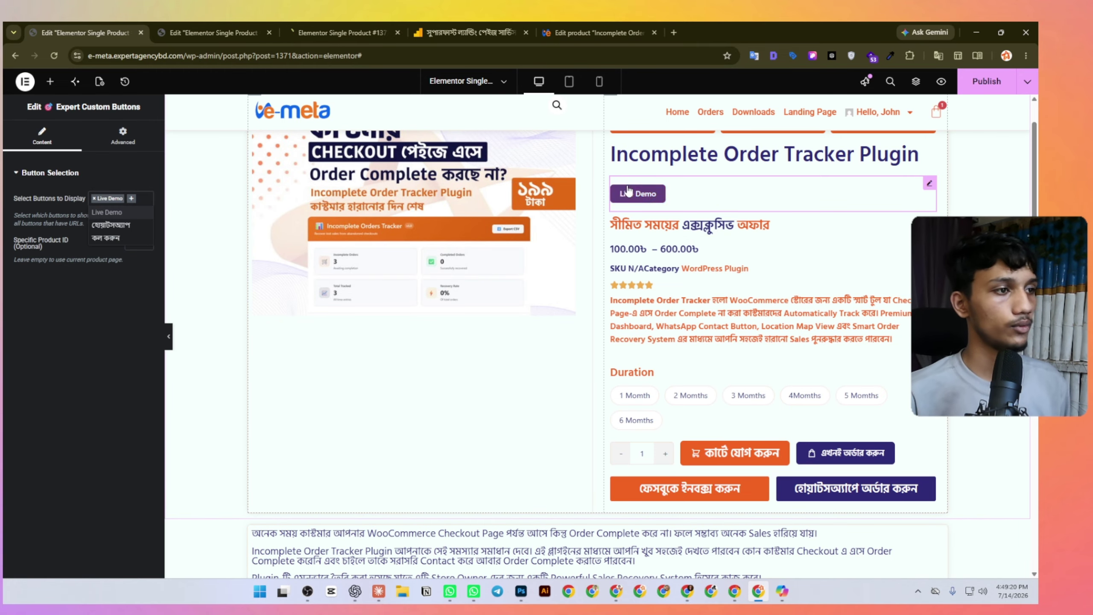
{"action": "left_click", "coordinate": [122, 136]}
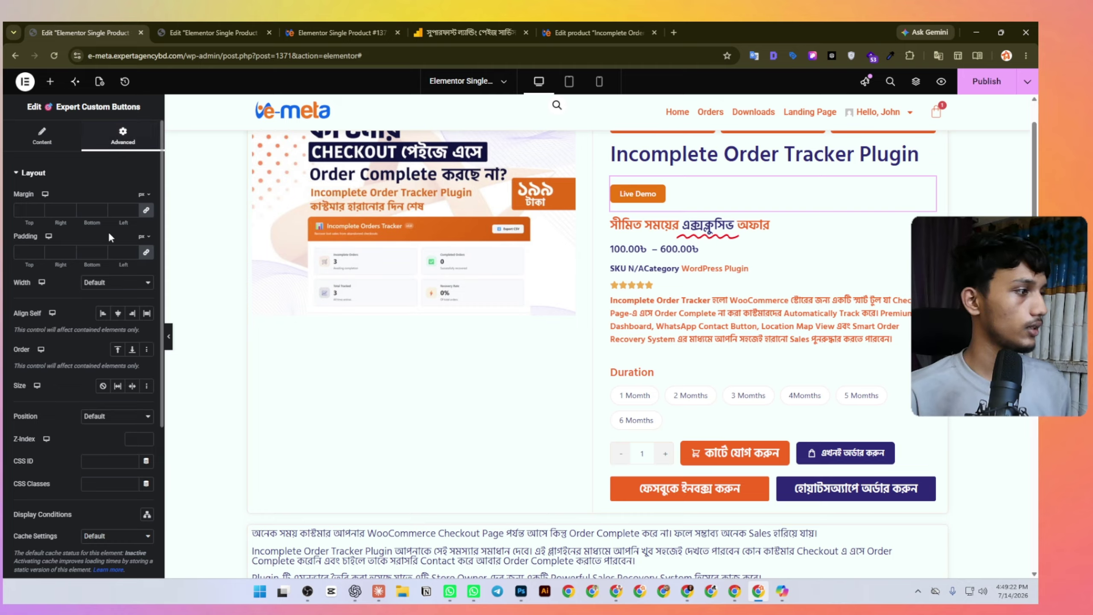
{"action": "left_click", "coordinate": [37, 148]}
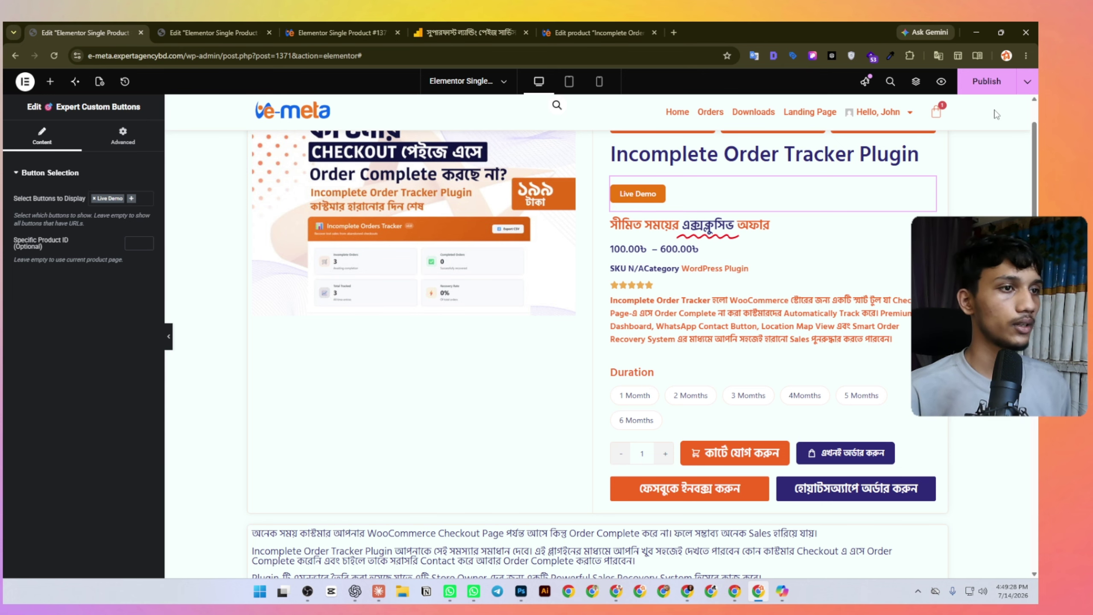
{"action": "left_click", "coordinate": [986, 82]}
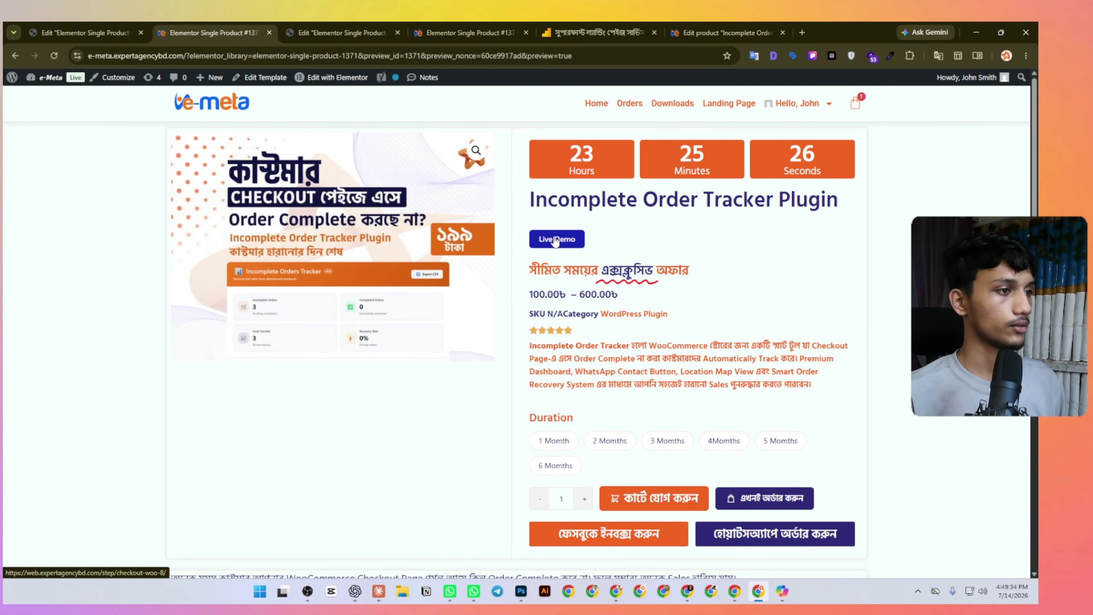
{"action": "key", "text": "ctrl+shift+Tab"}
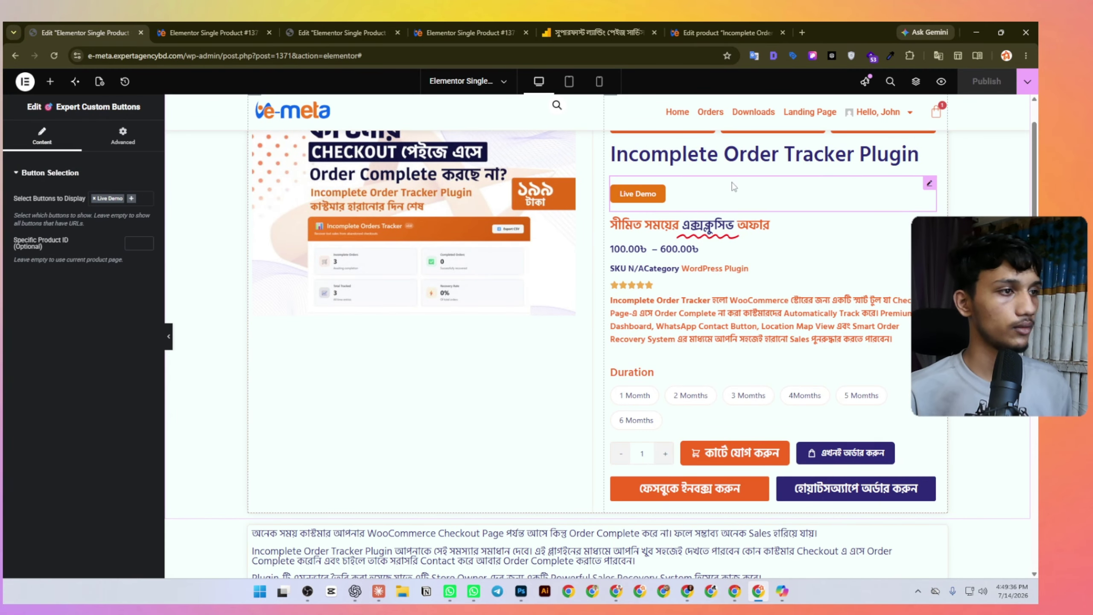
Unlink the Live Demo button widget's margins and set its top margin to -26 px.
{"action": "left_click", "coordinate": [129, 136]}
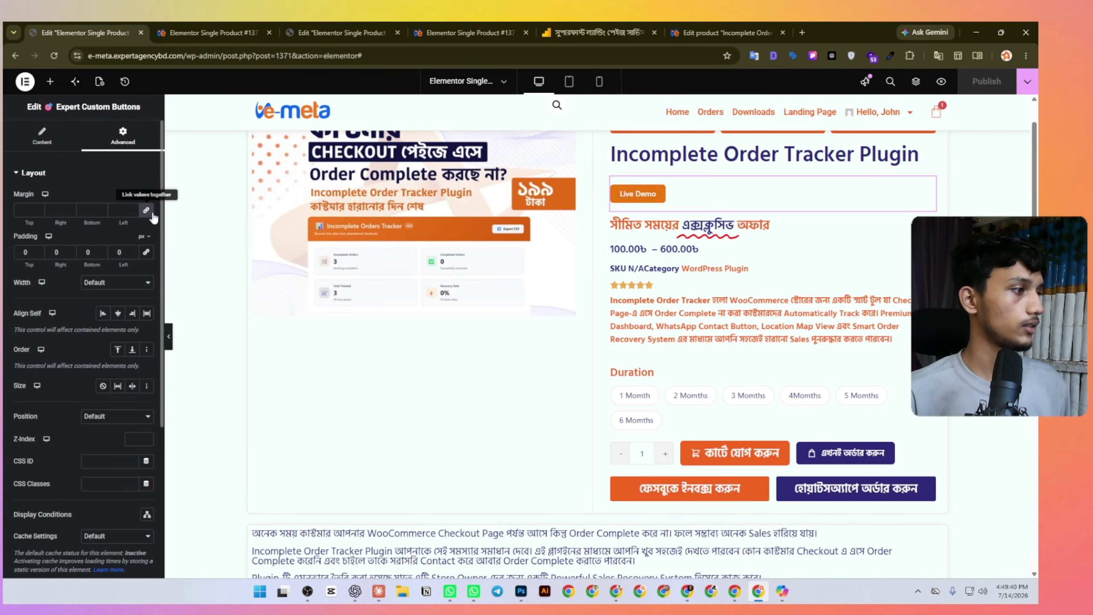
{"action": "left_click", "coordinate": [146, 210]}
{"action": "left_click_drag", "start_coordinate": [39, 214], "coordinate": [41, 214]}
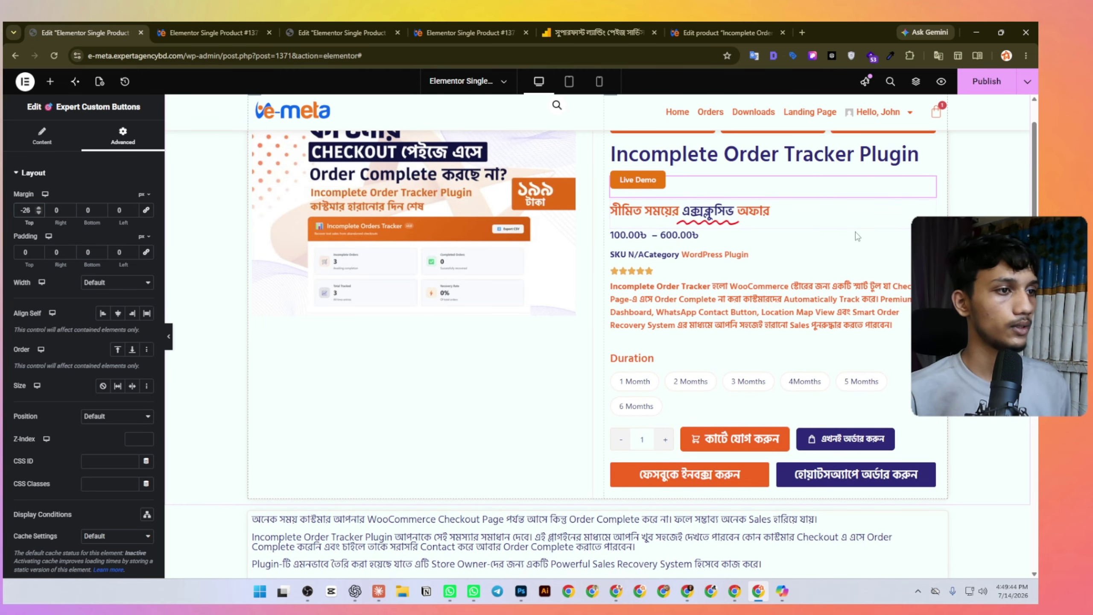
Set the animated headline's top margin to -30 px, publish the template and check the spacing in the product preview.
{"action": "left_click", "coordinate": [853, 222]}
{"action": "left_click", "coordinate": [135, 134]}
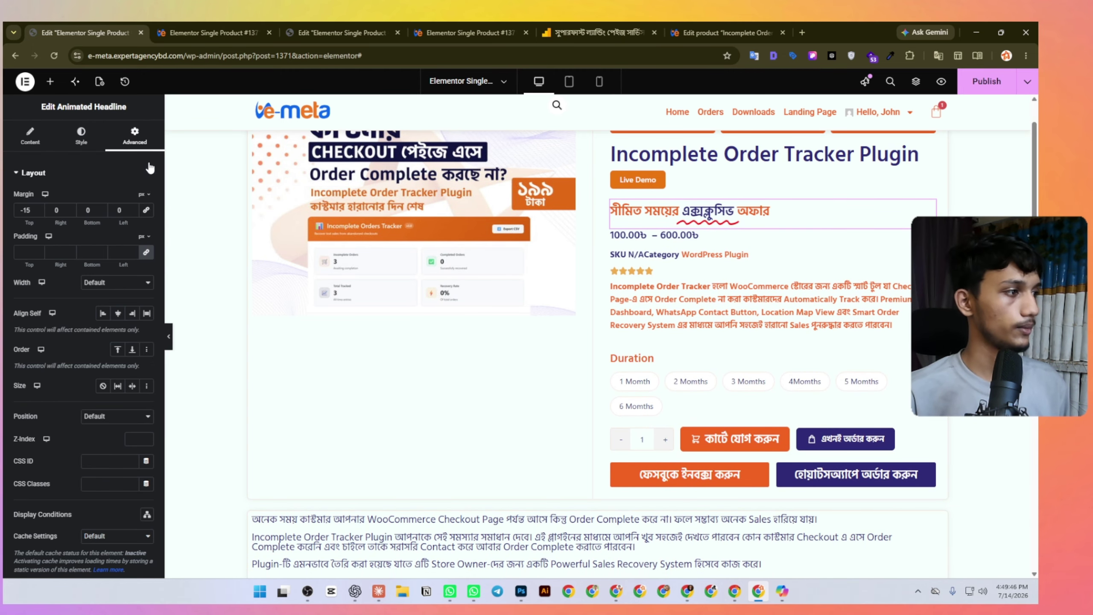
{"action": "left_click_drag", "start_coordinate": [39, 211], "coordinate": [40, 212]}
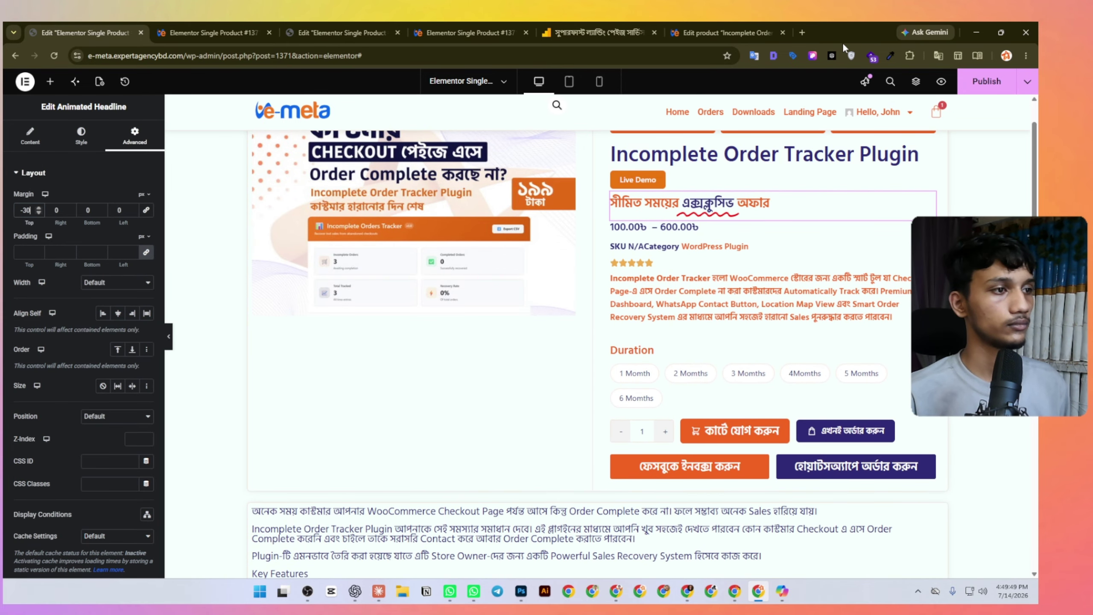
{"action": "left_click", "coordinate": [994, 93]}
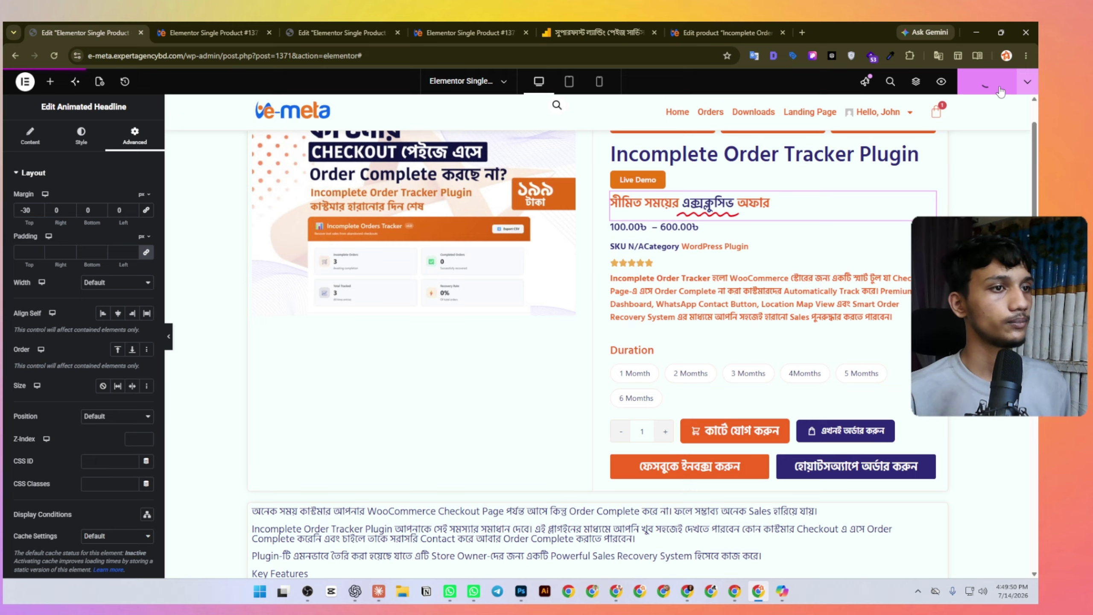
{"action": "left_click", "coordinate": [226, 34]}
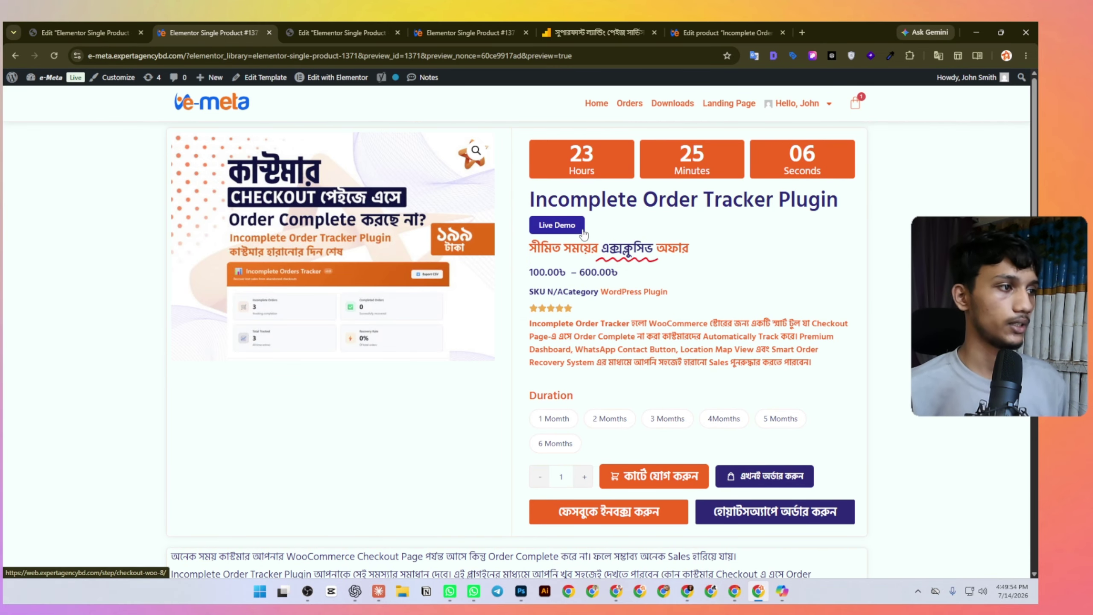
{"action": "scroll", "coordinate": [740, 282], "scroll_direction": "down", "scroll_amount": 3}
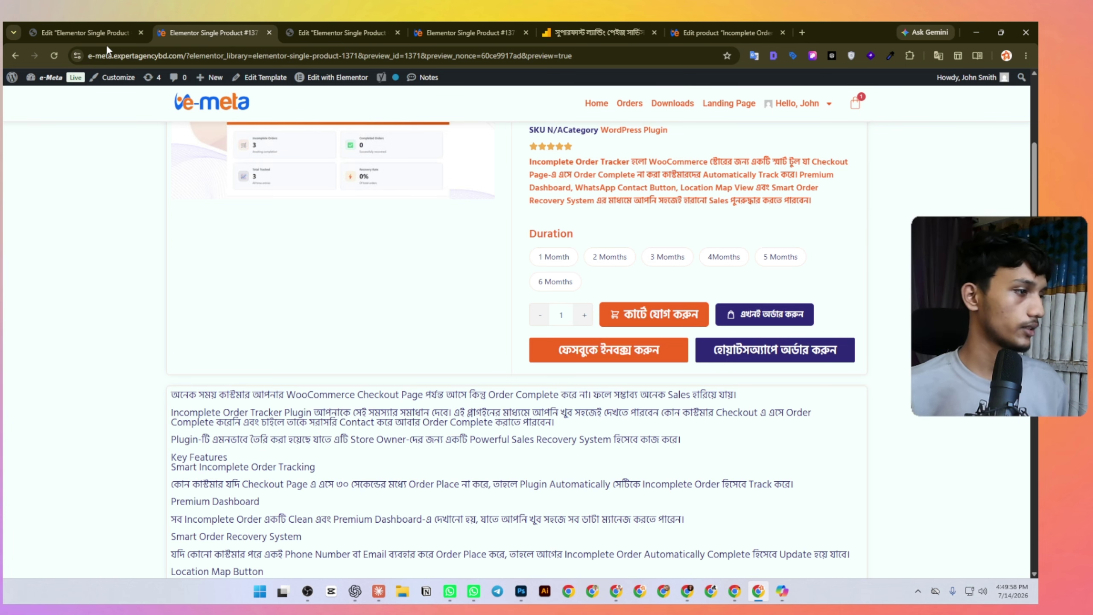
Link the padding values of the product description container and set them to 28 px on all sides.
{"action": "left_click", "coordinate": [89, 31]}
{"action": "scroll", "coordinate": [262, 447], "scroll_direction": "down", "scroll_amount": 3}
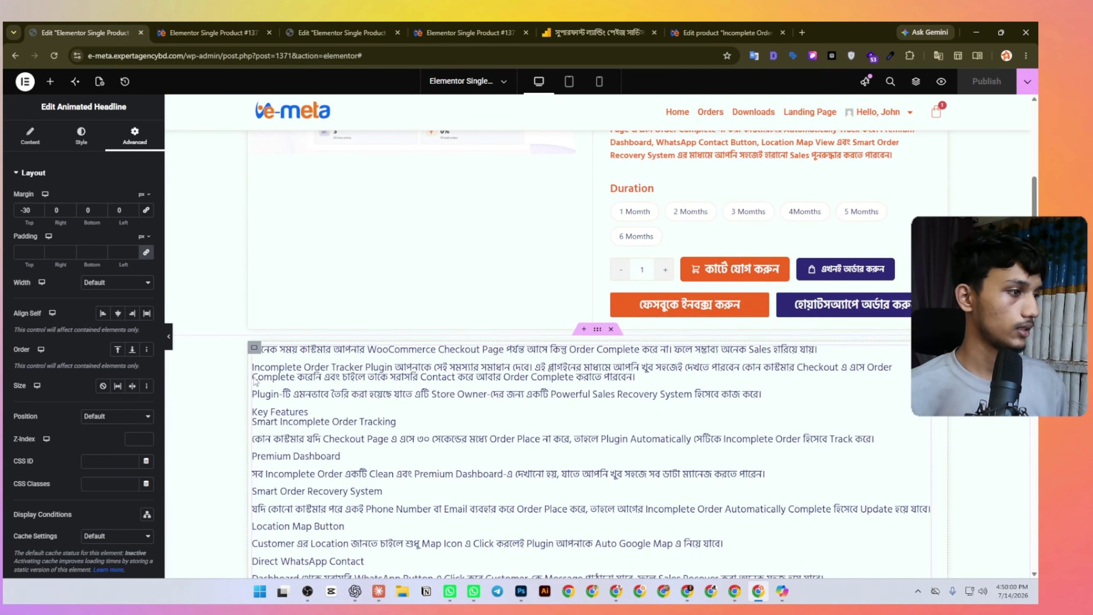
{"action": "left_click", "coordinate": [254, 347]}
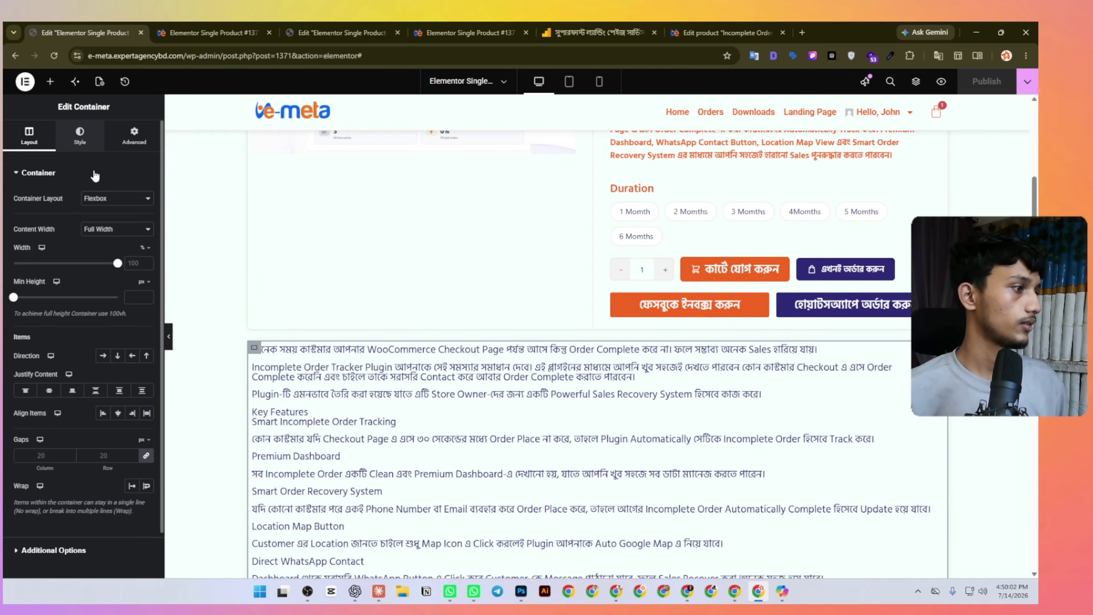
{"action": "left_click", "coordinate": [80, 136]}
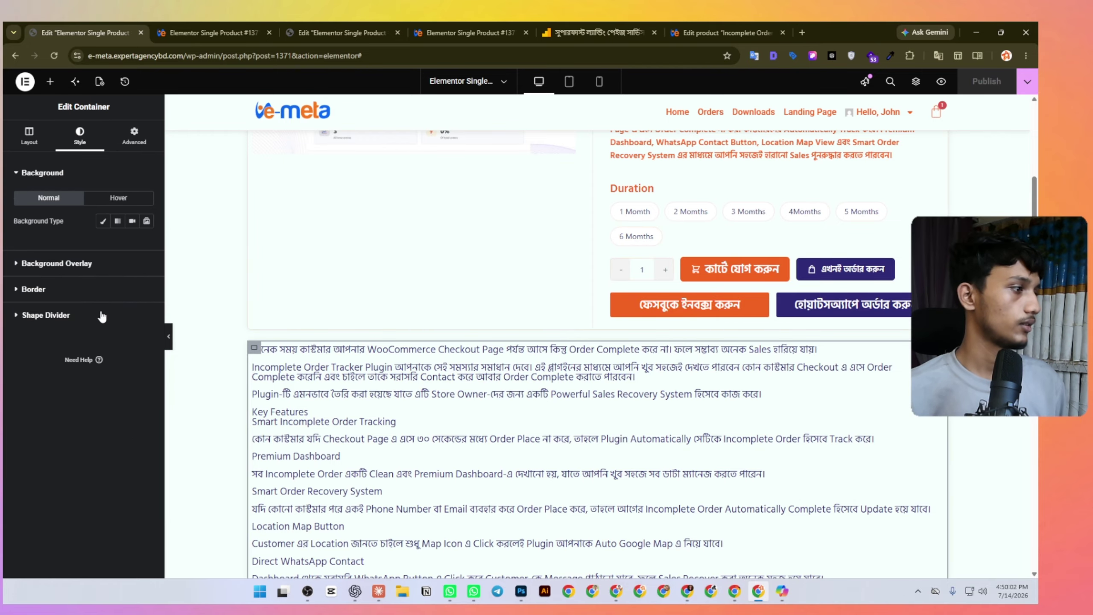
{"action": "left_click", "coordinate": [23, 130]}
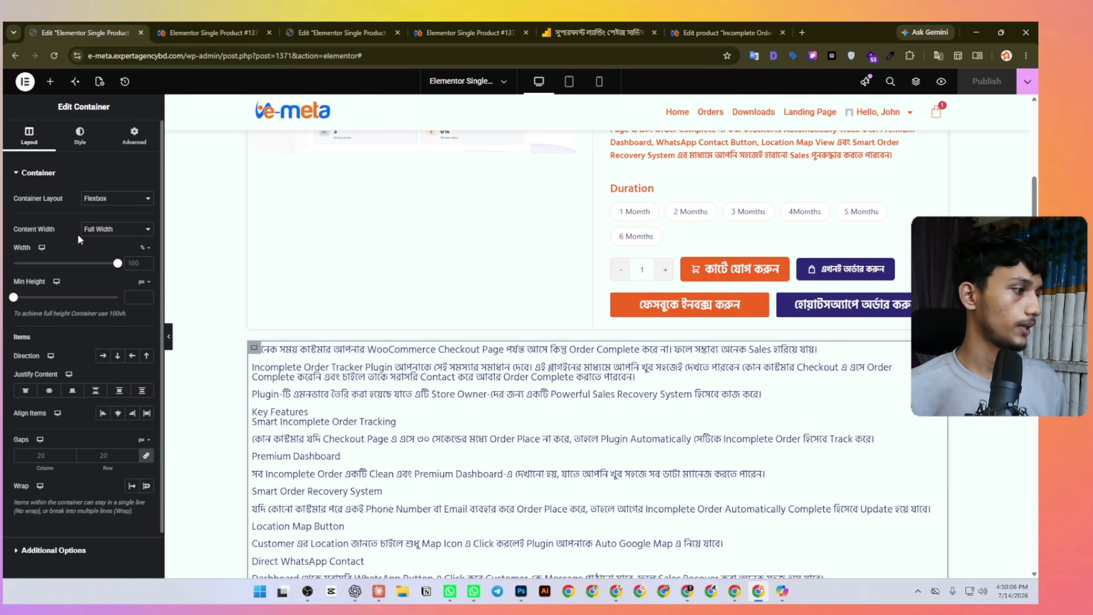
{"action": "left_click", "coordinate": [131, 135]}
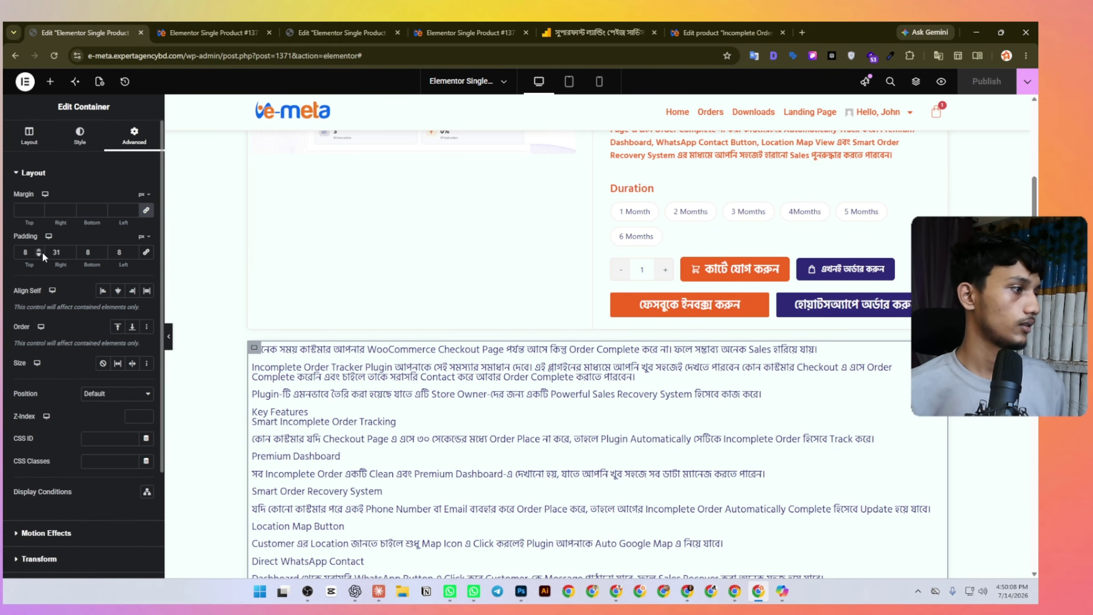
{"action": "left_click", "coordinate": [146, 252]}
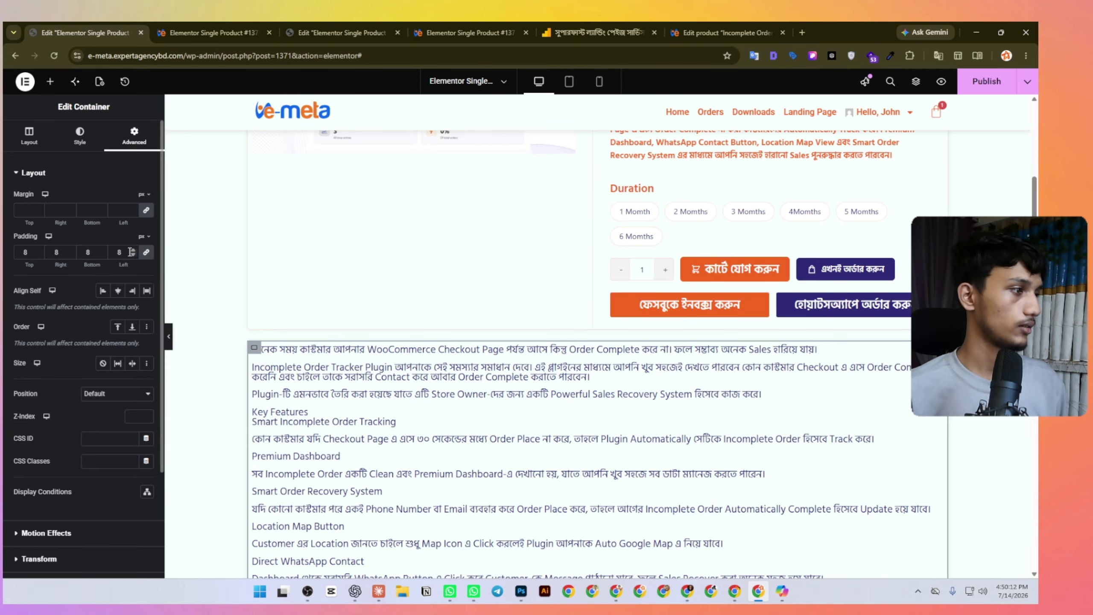
{"action": "left_click", "coordinate": [132, 250]}
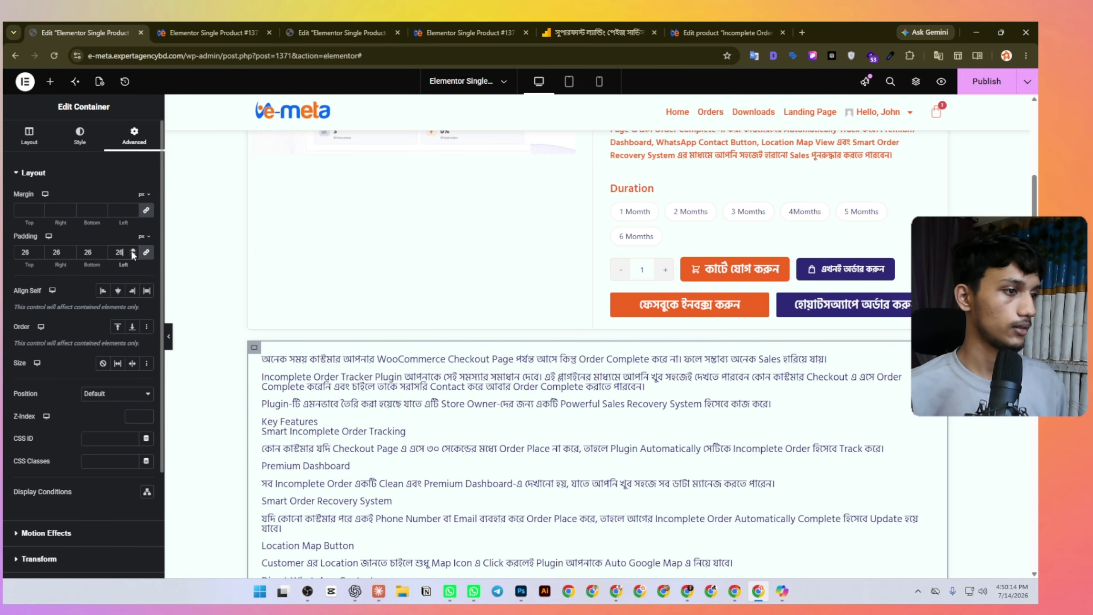
Insert a single-column Flexbox container between the product description and the product carousel.
{"action": "scroll", "coordinate": [561, 389], "scroll_direction": "down", "scroll_amount": 8}
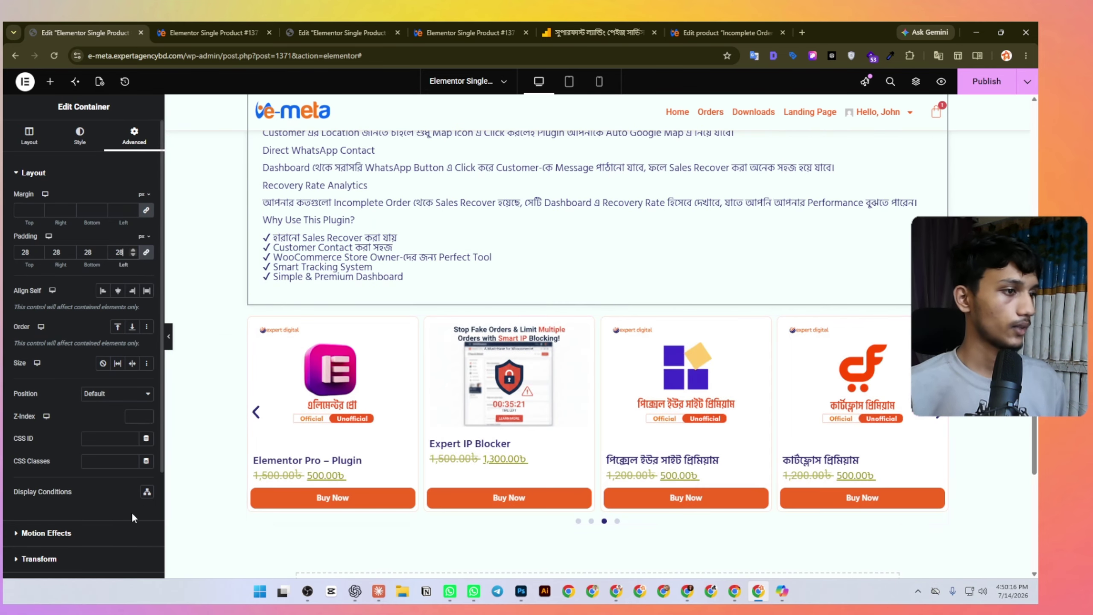
{"action": "left_click", "coordinate": [582, 306]}
{"action": "left_click", "coordinate": [565, 362]}
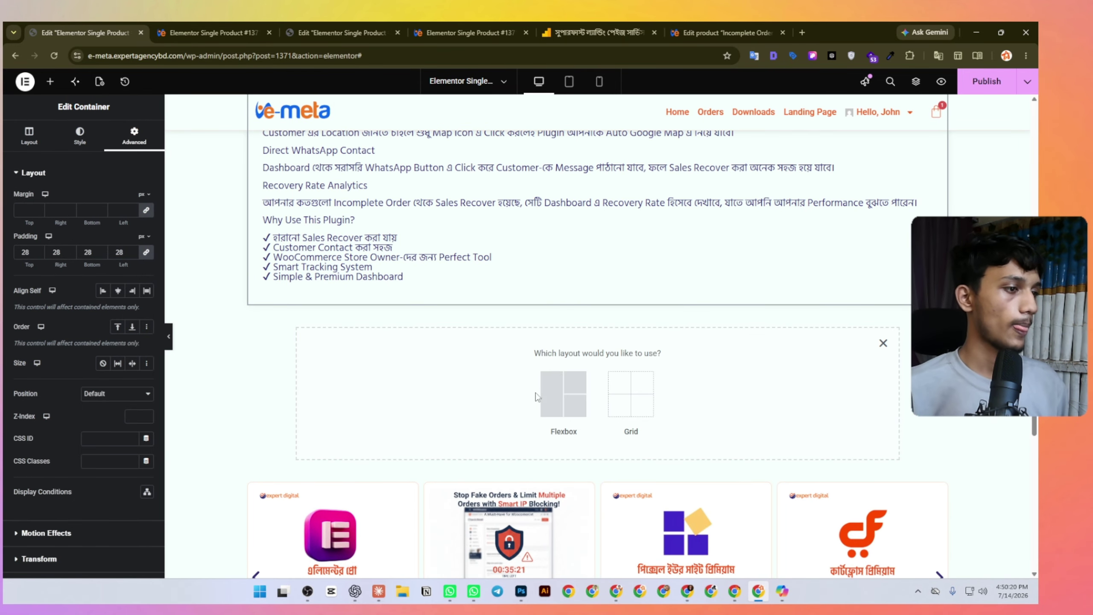
{"action": "left_click", "coordinate": [538, 397]}
{"action": "left_click", "coordinate": [450, 388]}
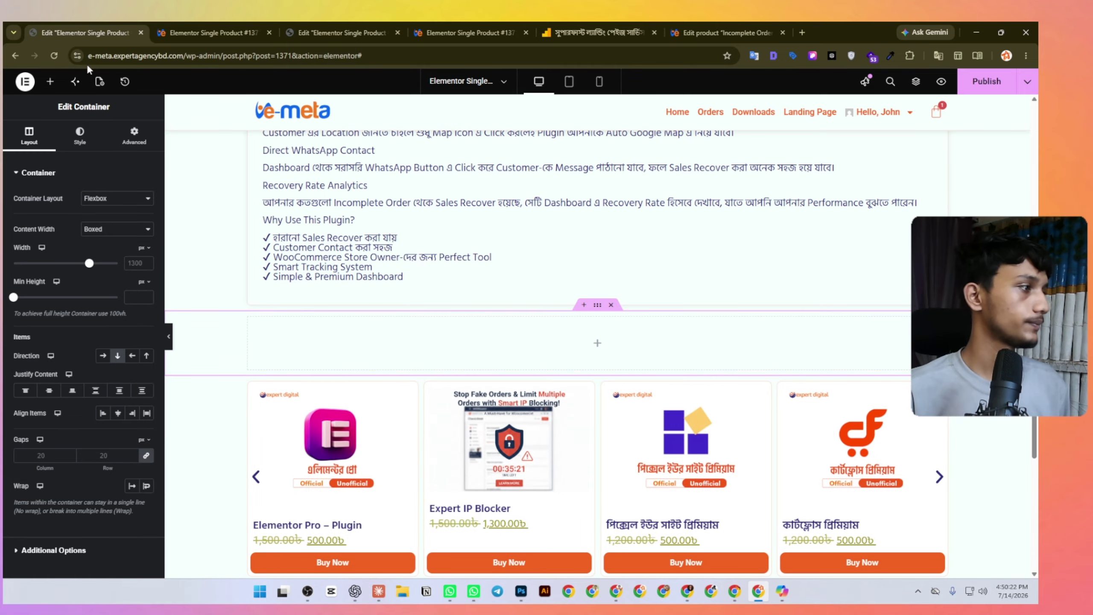
Add a Heading widget to the new container with the title "Related Product".
{"action": "left_click", "coordinate": [50, 81]}
{"action": "scroll", "coordinate": [46, 390], "scroll_direction": "down", "scroll_amount": 8}
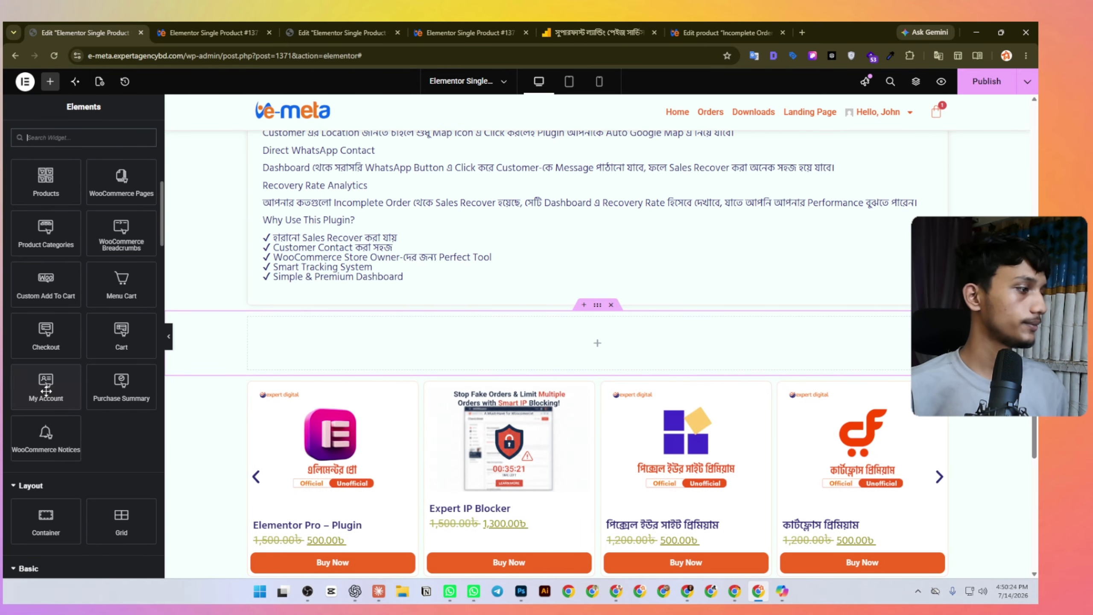
{"action": "scroll", "coordinate": [46, 389], "scroll_direction": "down", "scroll_amount": 3}
{"action": "left_click_drag", "start_coordinate": [45, 496], "coordinate": [264, 343]}
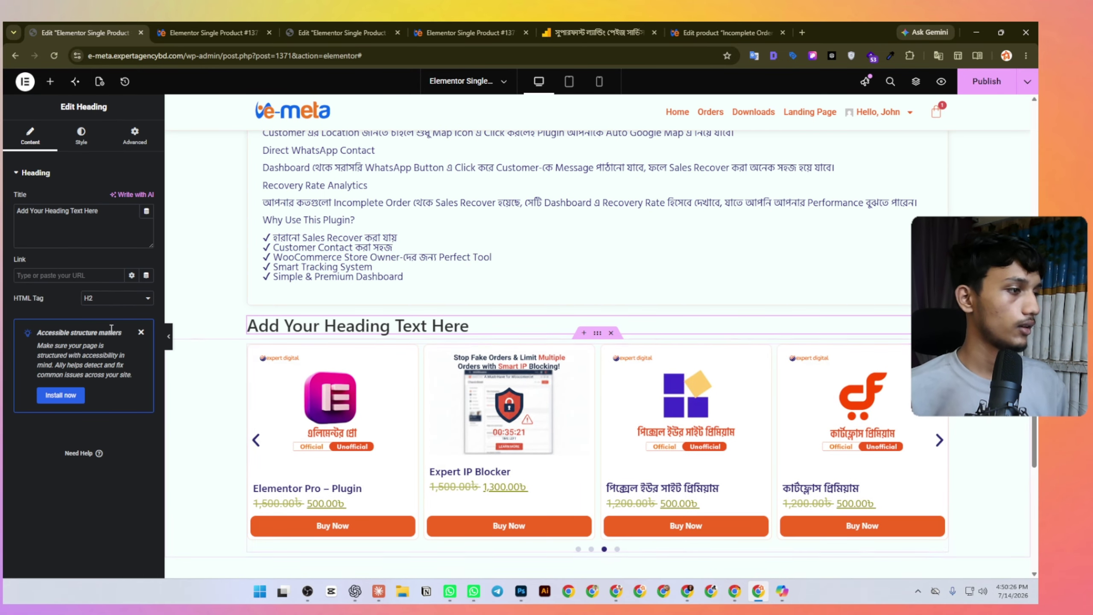
{"action": "triple_click", "coordinate": [56, 223]}
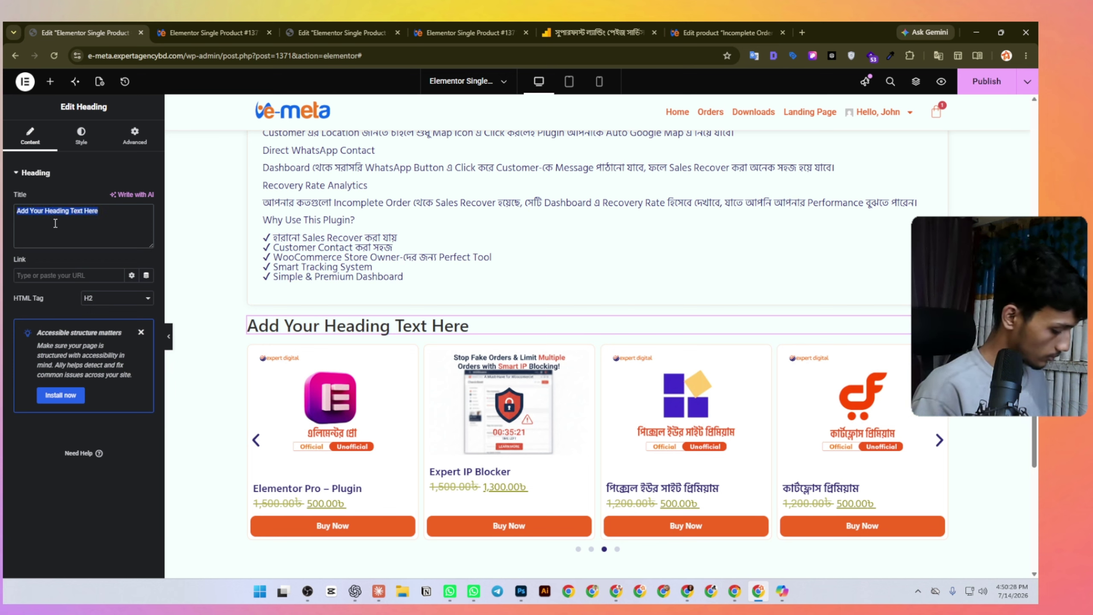
{"action": "type", "text": "Related Product"}
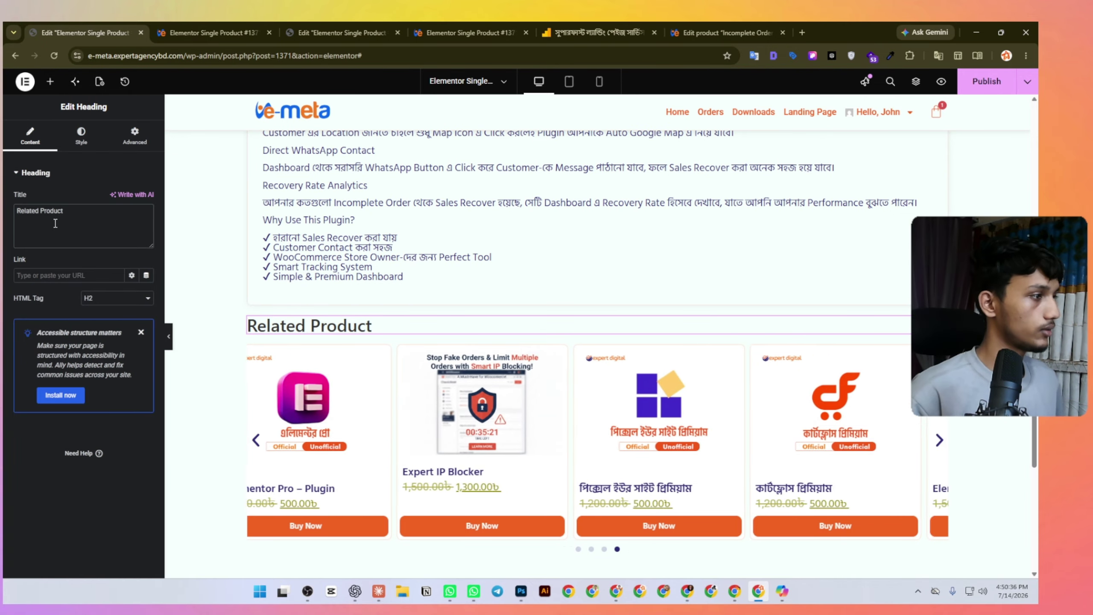
Apply a global typography preset to the Related Product heading and publish the template.
{"action": "left_click", "coordinate": [80, 139]}
{"action": "left_click", "coordinate": [131, 228]}
{"action": "left_click", "coordinate": [60, 284]}
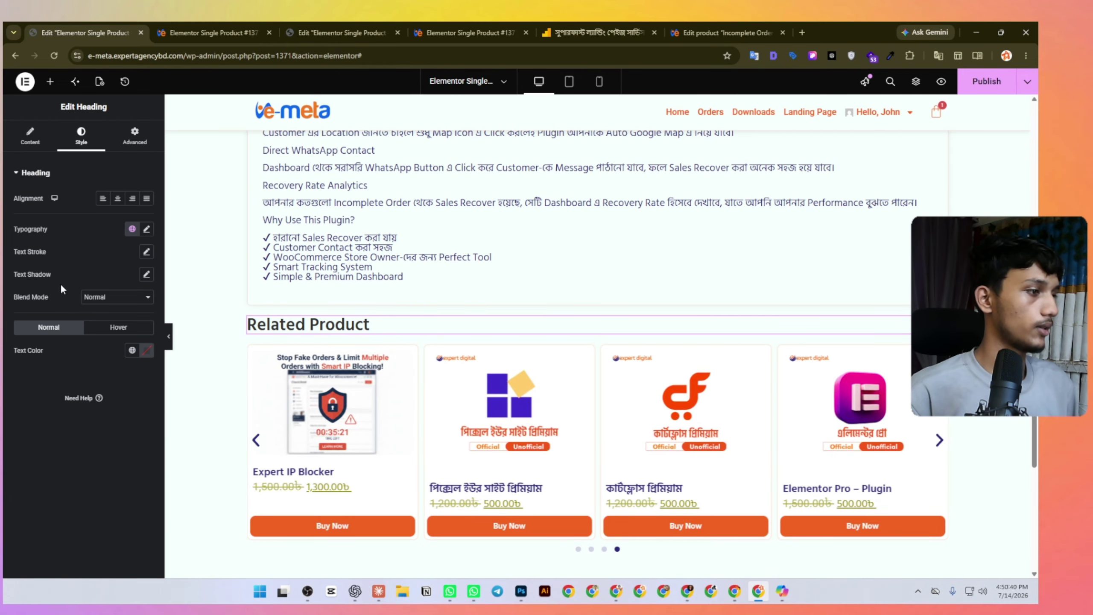
{"action": "left_click", "coordinate": [1006, 86]}
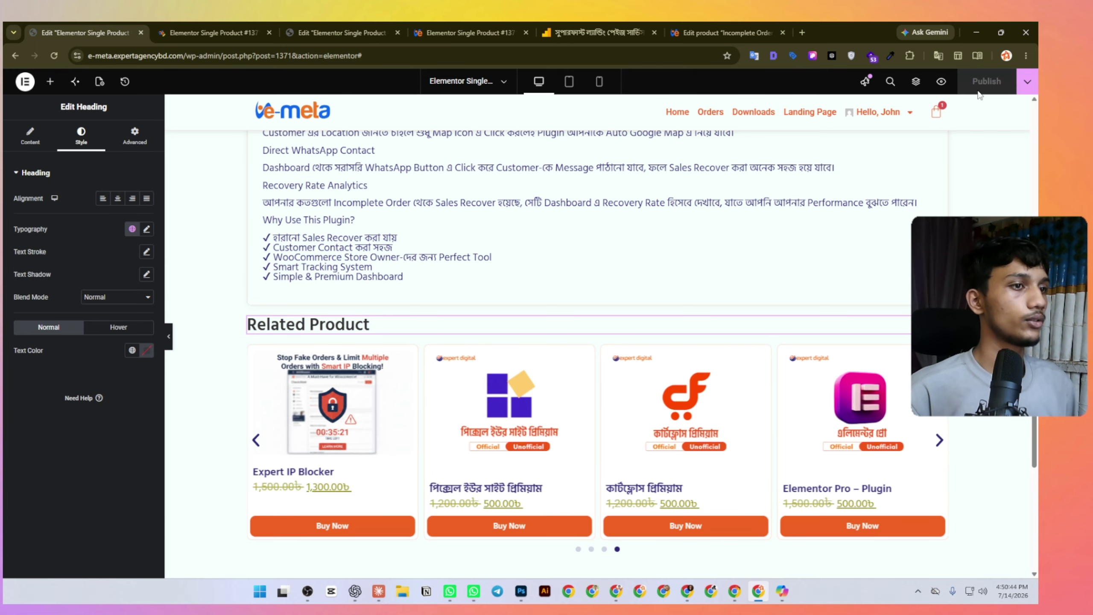
Preview the product page down to the Related Product carousel and footer, and return to the top of the template in the editor.
{"action": "left_click", "coordinate": [941, 81]}
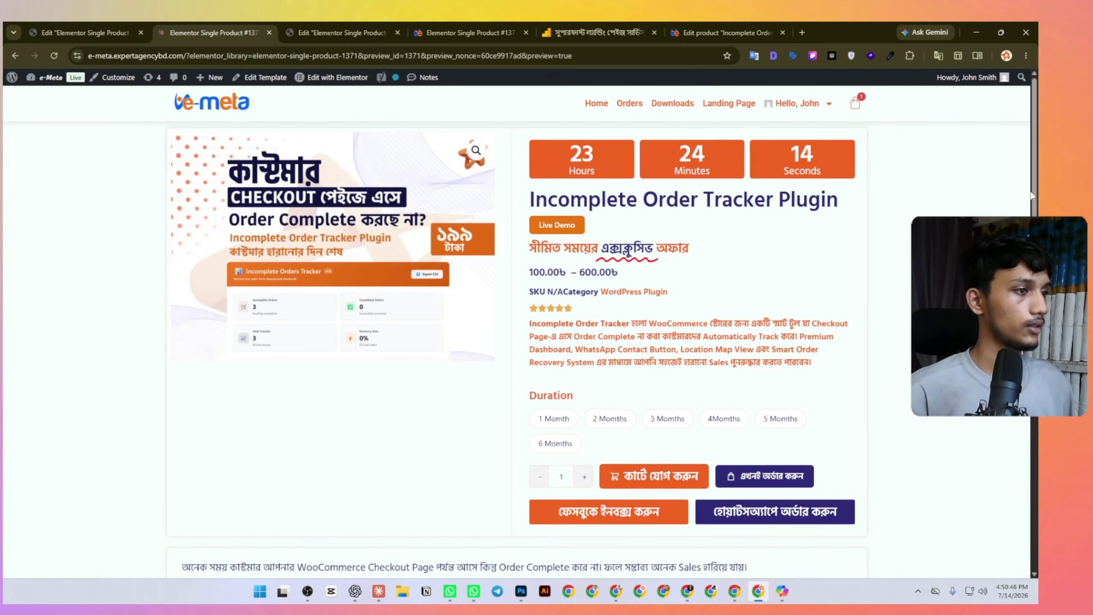
{"action": "scroll", "coordinate": [214, 326], "scroll_direction": "down", "scroll_amount": 15}
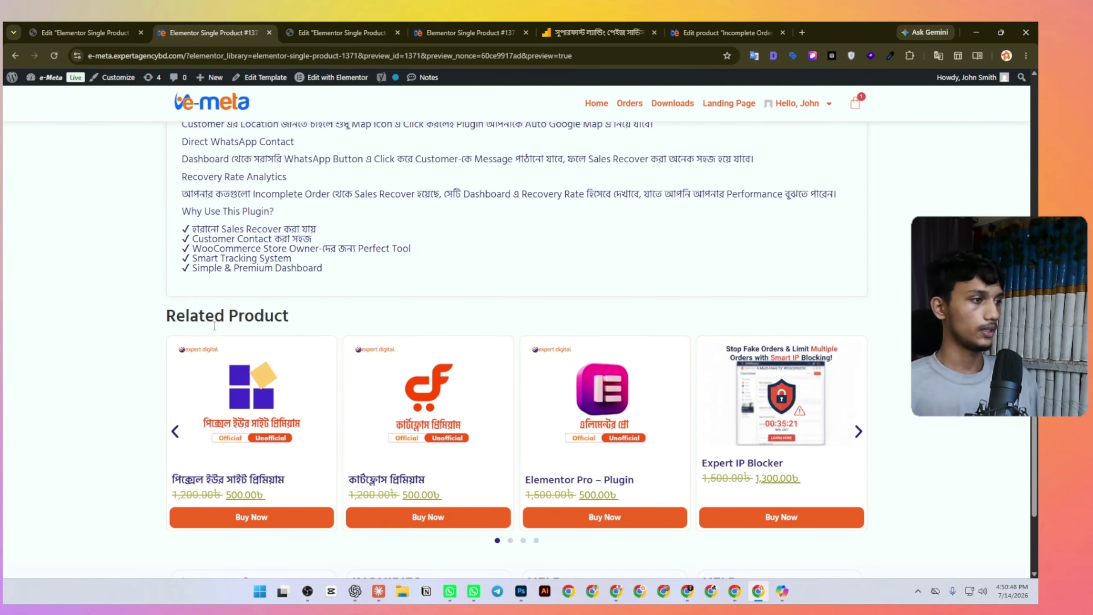
{"action": "scroll", "coordinate": [378, 358], "scroll_direction": "down", "scroll_amount": 3}
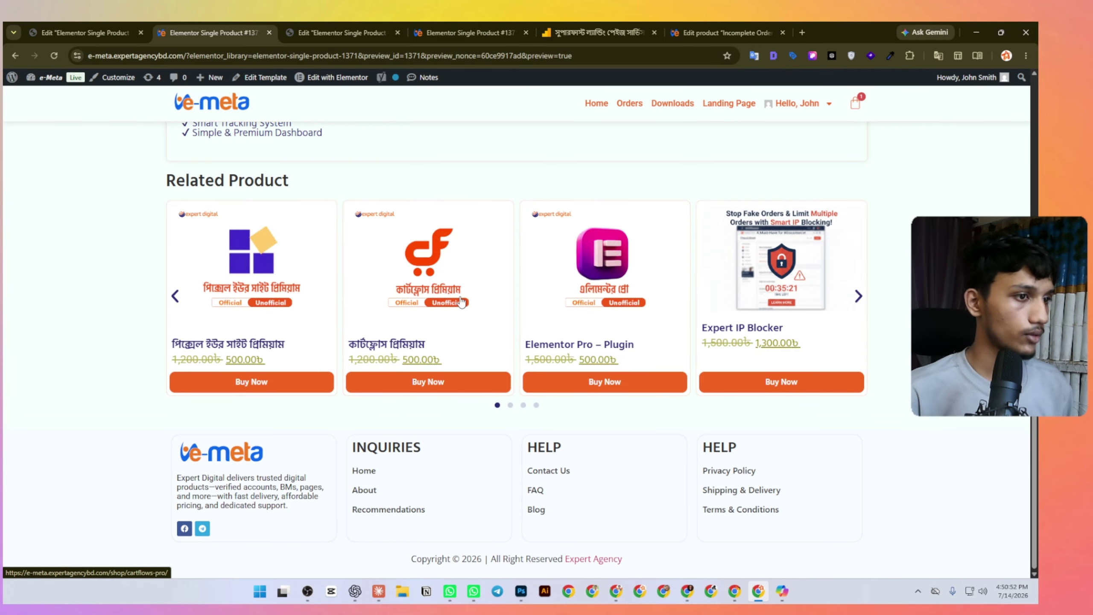
{"action": "key", "text": "ctrl+shift+Tab"}
{"action": "scroll", "coordinate": [467, 243], "scroll_direction": "up", "scroll_amount": 15}
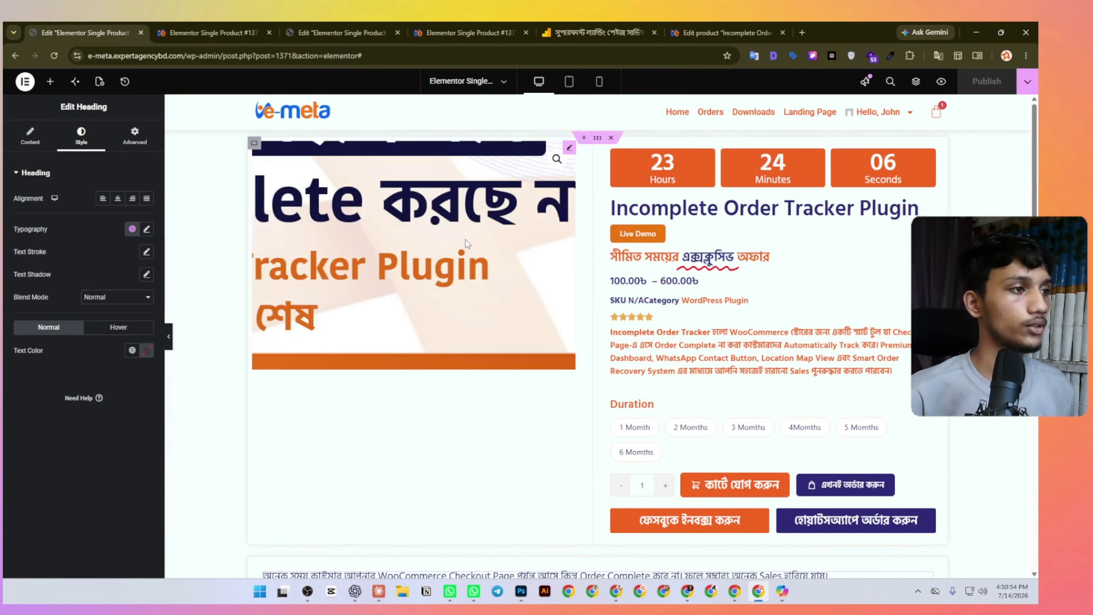
In the tablet portrait layout, set the container holding the product image and product details to a vertical column direction.
{"action": "left_click", "coordinate": [568, 81]}
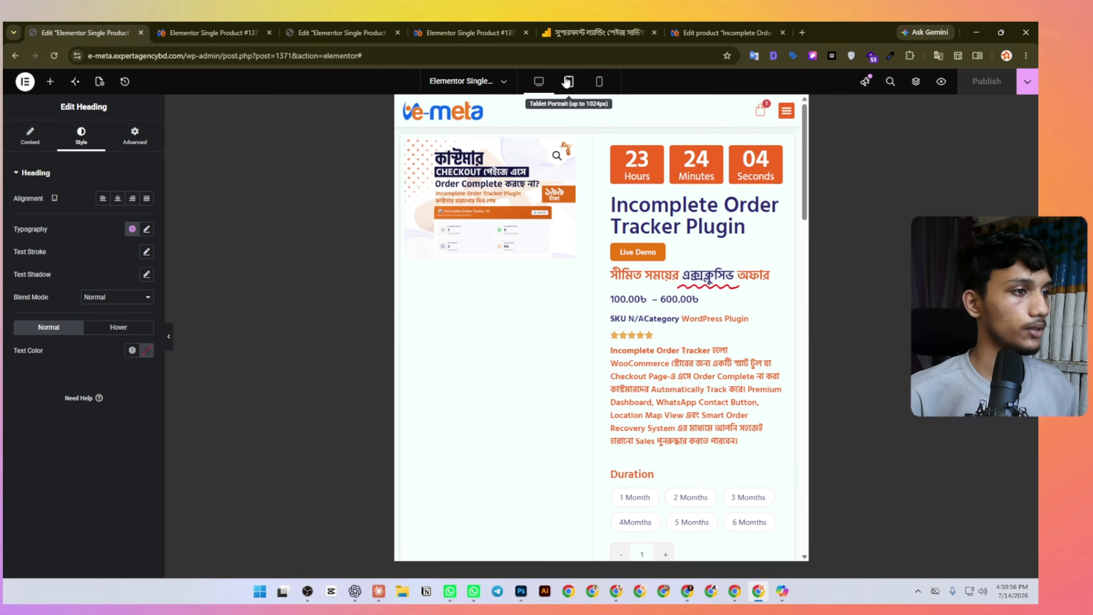
{"action": "left_click", "coordinate": [916, 82]}
{"action": "left_click", "coordinate": [942, 166]}
{"action": "left_click", "coordinate": [117, 356]}
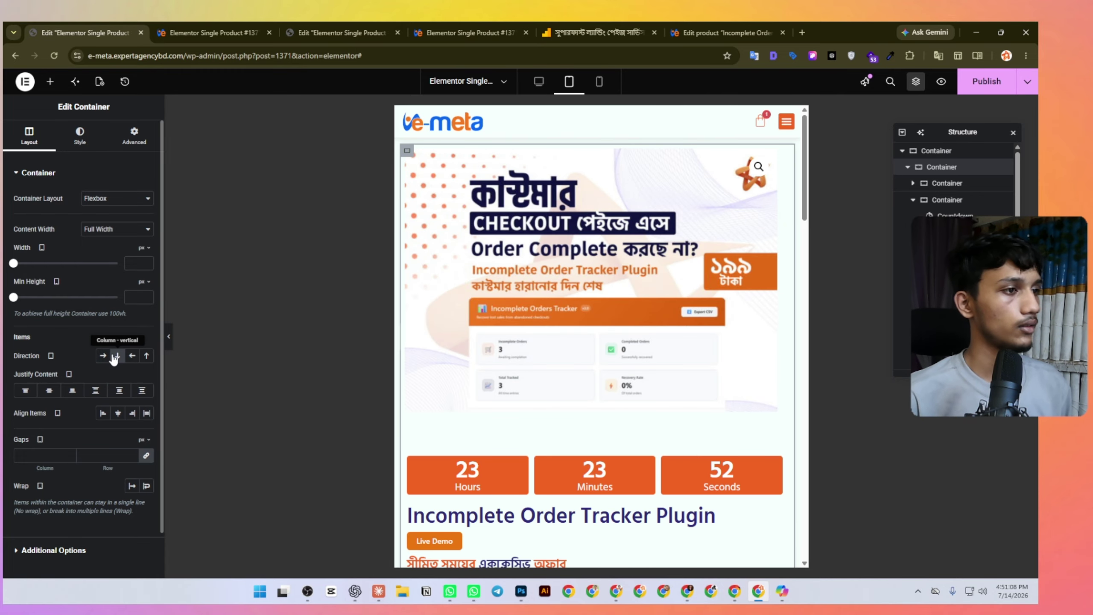
Set the Add to Cart button's width in the Cart and Buy widget to 40% for the tablet layout.
{"action": "scroll", "coordinate": [450, 319], "scroll_direction": "down", "scroll_amount": 5}
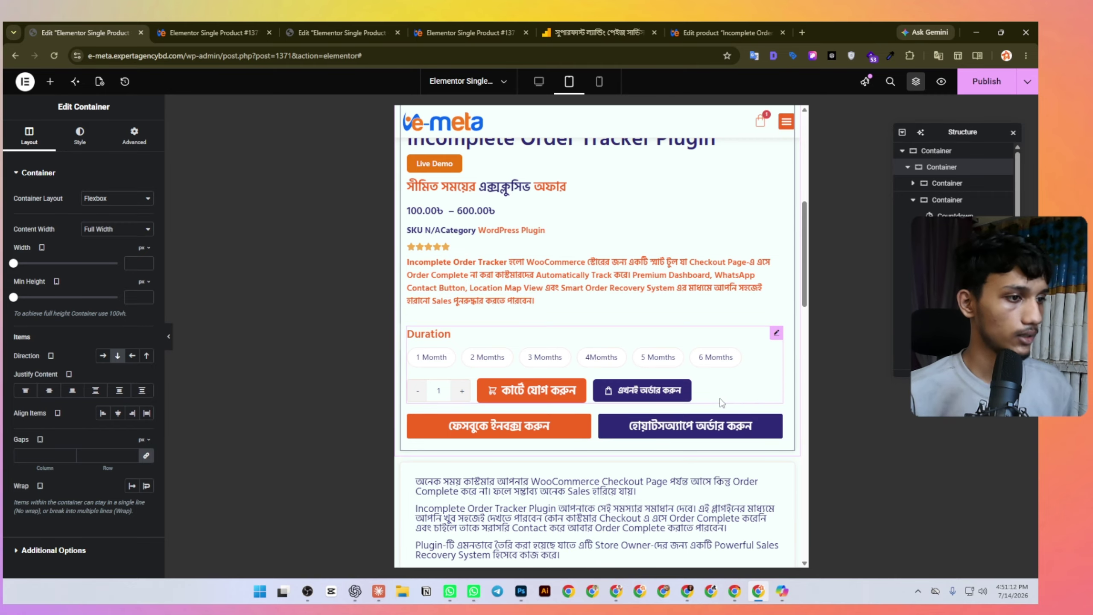
{"action": "left_click", "coordinate": [777, 332]}
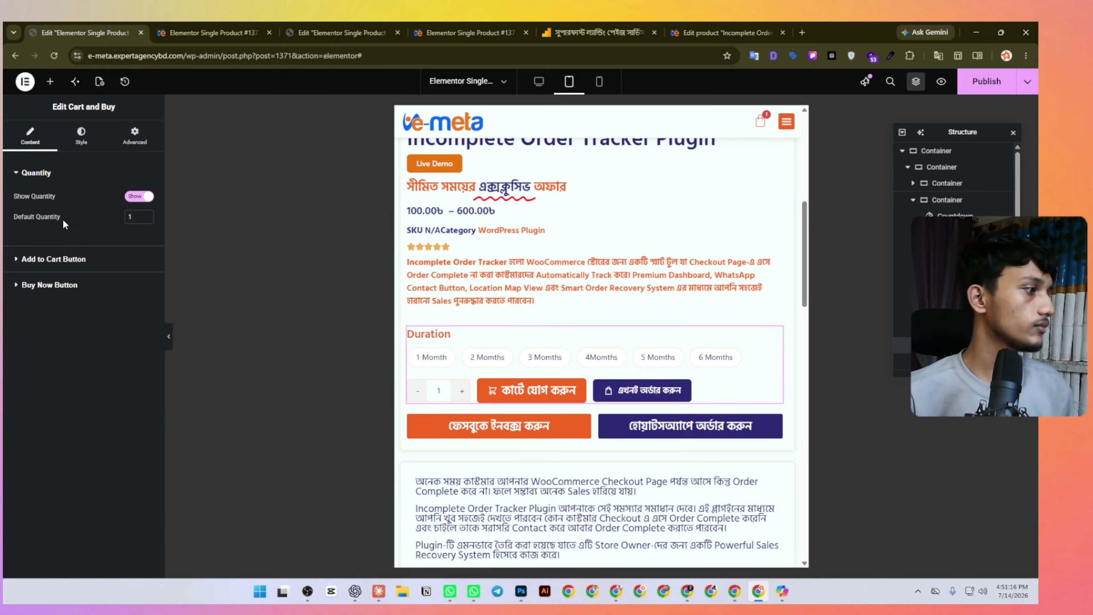
{"action": "left_click", "coordinate": [81, 134]}
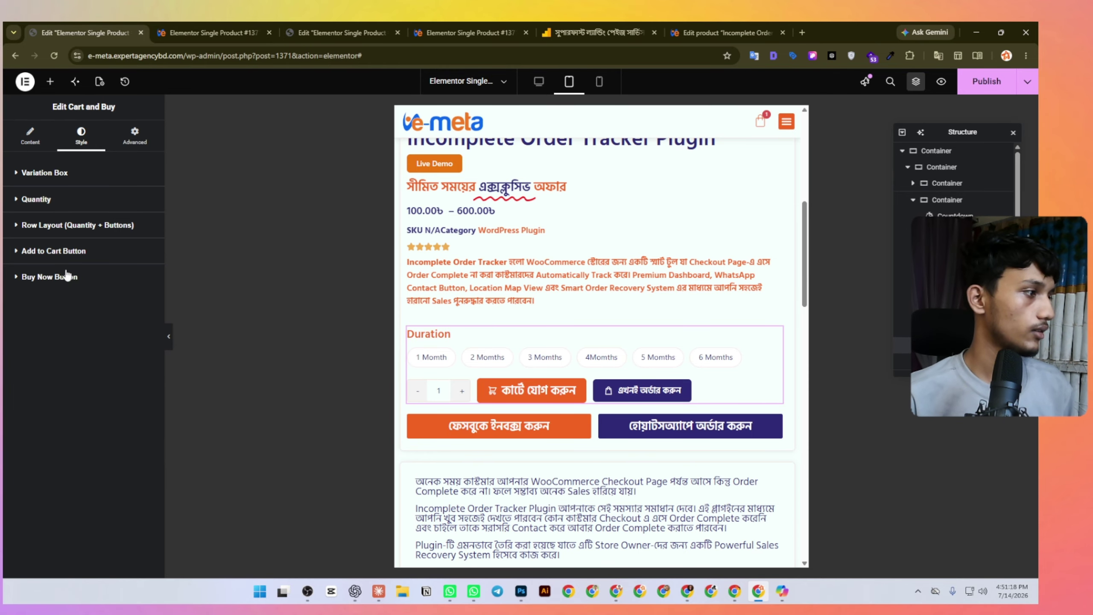
{"action": "left_click", "coordinate": [72, 254]}
{"action": "scroll", "coordinate": [85, 466], "scroll_direction": "down", "scroll_amount": 4}
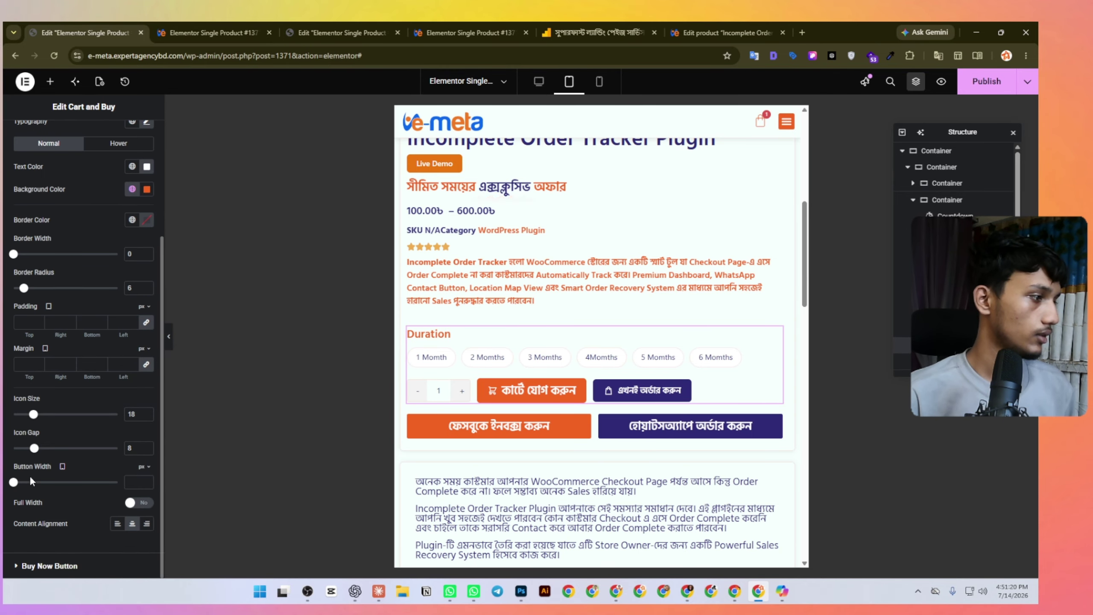
{"action": "left_click", "coordinate": [141, 482]}
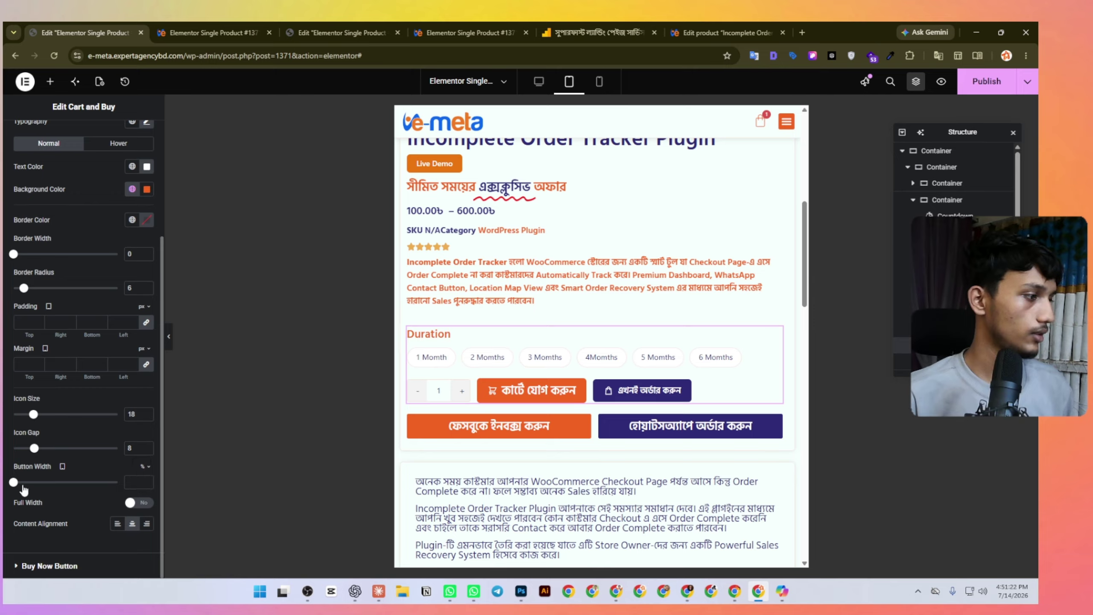
{"action": "left_click_drag", "start_coordinate": [14, 485], "coordinate": [49, 486]}
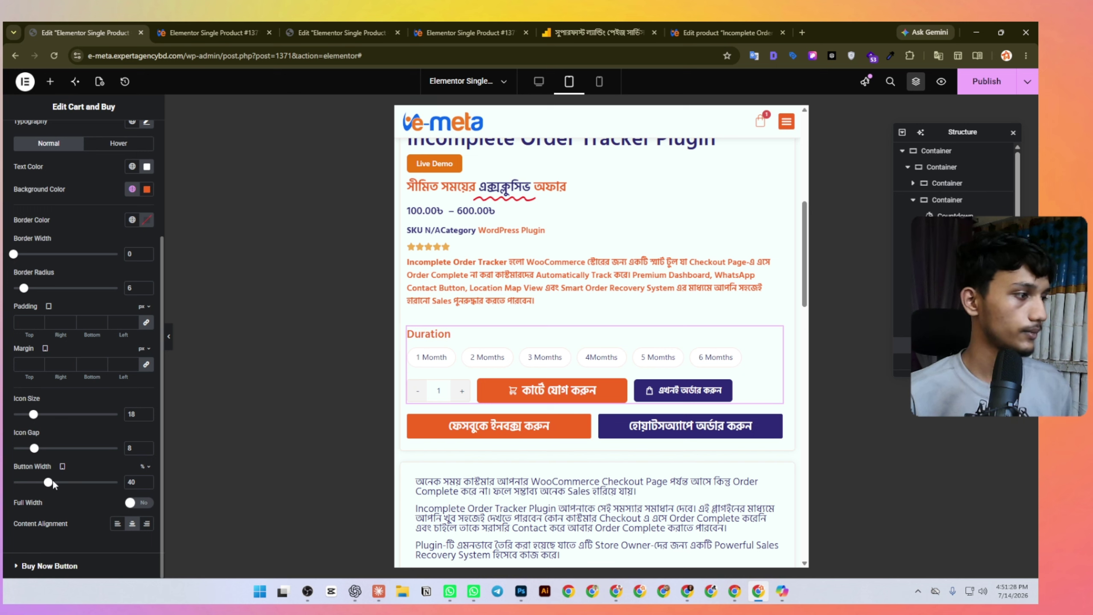
Set the Buy Now button's tablet width to 39% and publish the template.
{"action": "scroll", "coordinate": [55, 175], "scroll_direction": "up", "scroll_amount": 4}
{"action": "left_click", "coordinate": [45, 251]}
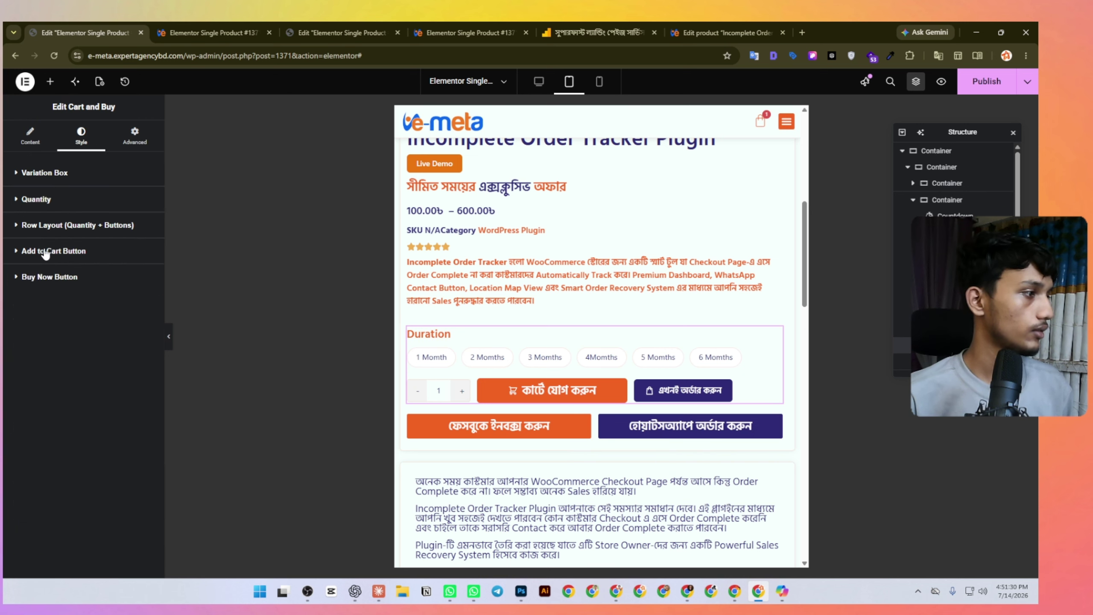
{"action": "left_click", "coordinate": [68, 275]}
{"action": "scroll", "coordinate": [56, 517], "scroll_direction": "down", "scroll_amount": 3}
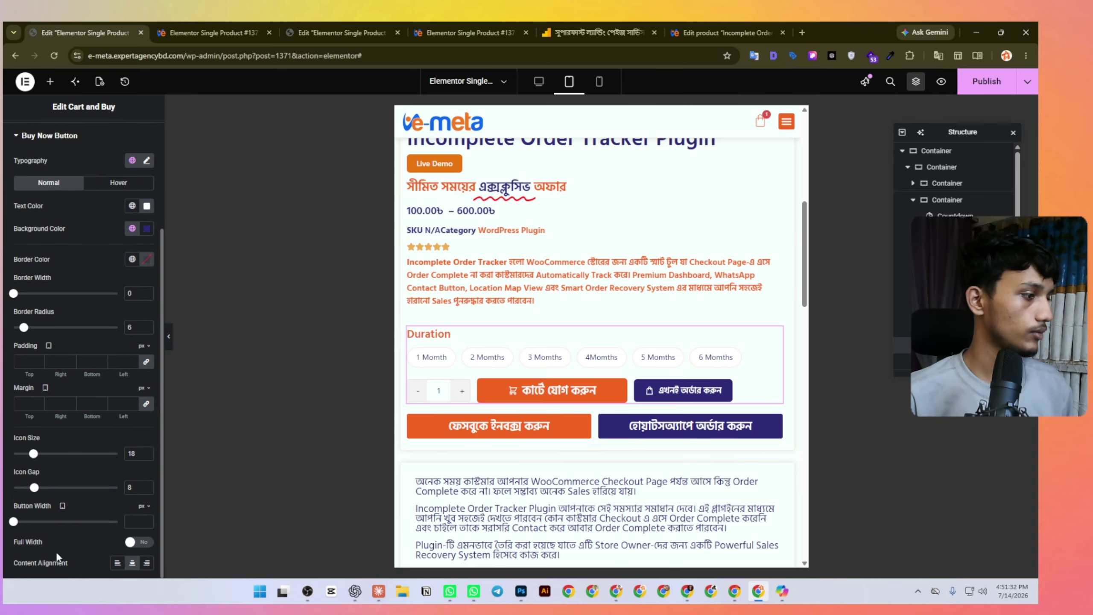
{"action": "left_click", "coordinate": [143, 523]}
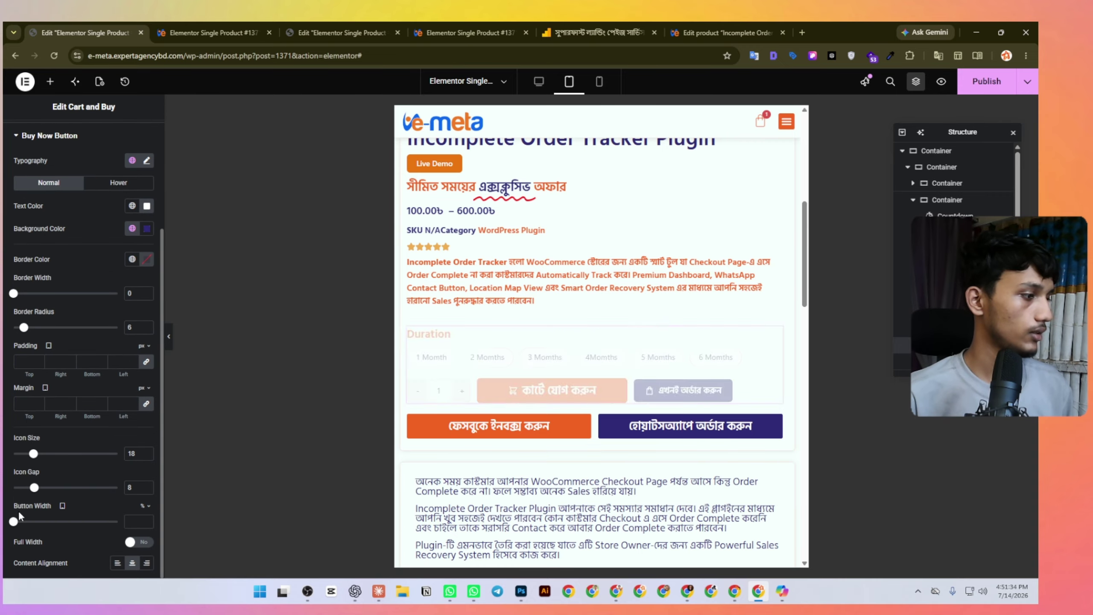
{"action": "left_click_drag", "start_coordinate": [13, 522], "coordinate": [46, 525]}
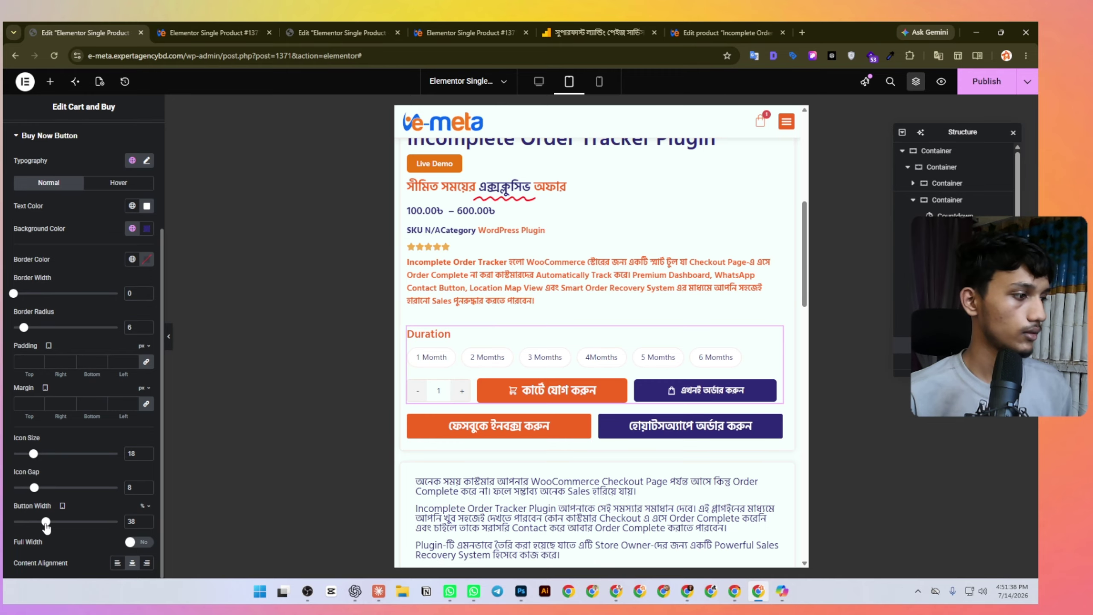
{"action": "left_click", "coordinate": [147, 519]}
{"action": "left_click", "coordinate": [148, 519]}
{"action": "left_click", "coordinate": [147, 524]}
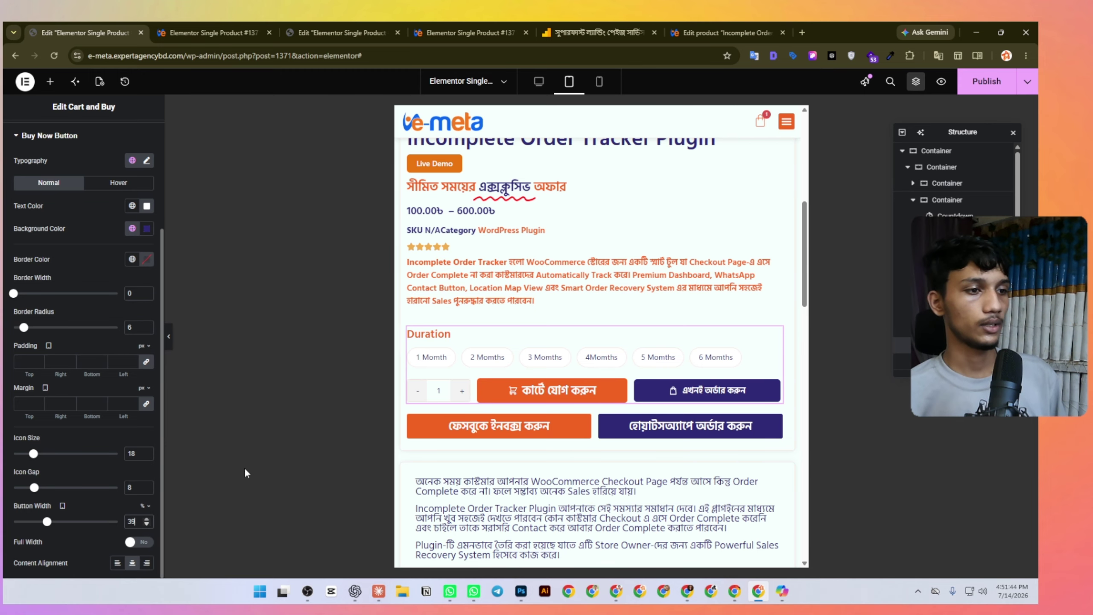
{"action": "left_click", "coordinate": [987, 81]}
In the mobile portrait layout, reduce the font size of the countdown digits to 22 px.
{"action": "scroll", "coordinate": [689, 296], "scroll_direction": "up", "scroll_amount": 8}
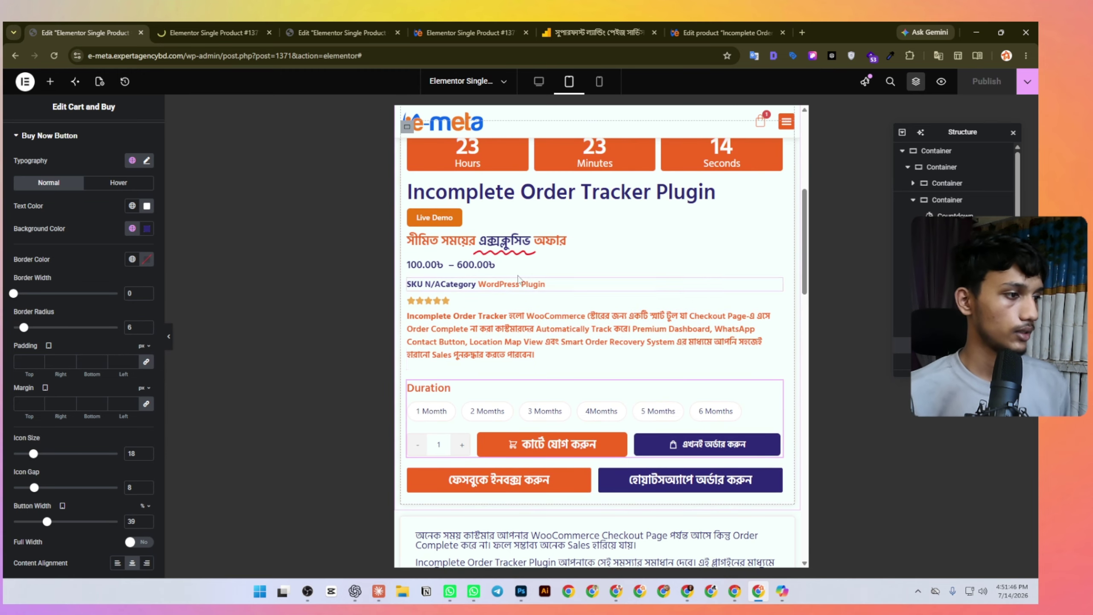
{"action": "left_click", "coordinate": [599, 82]}
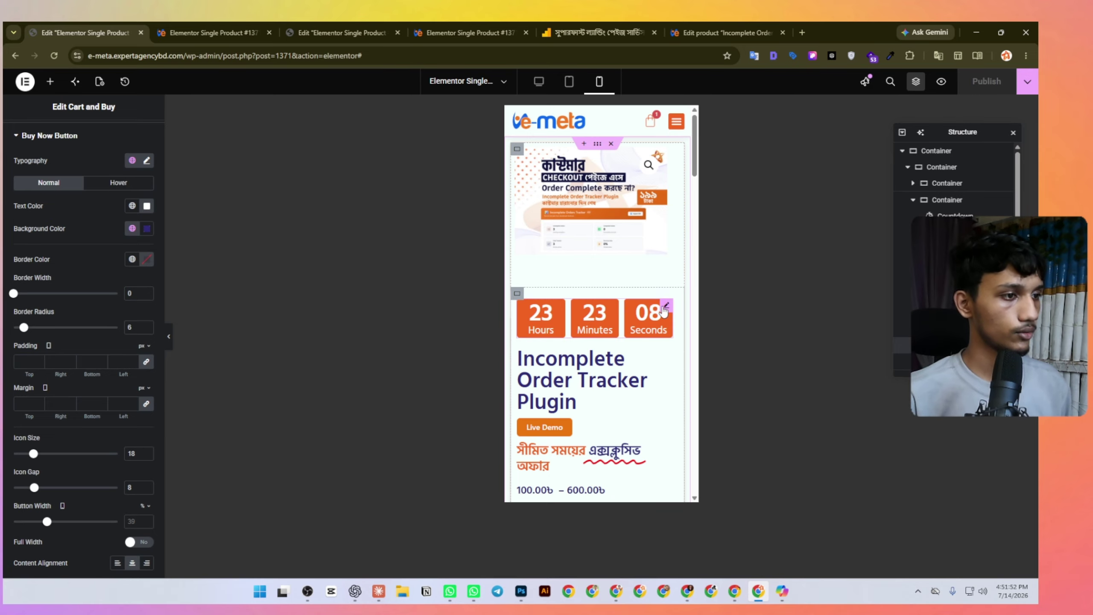
{"action": "left_click", "coordinate": [665, 308]}
{"action": "left_click", "coordinate": [90, 135]}
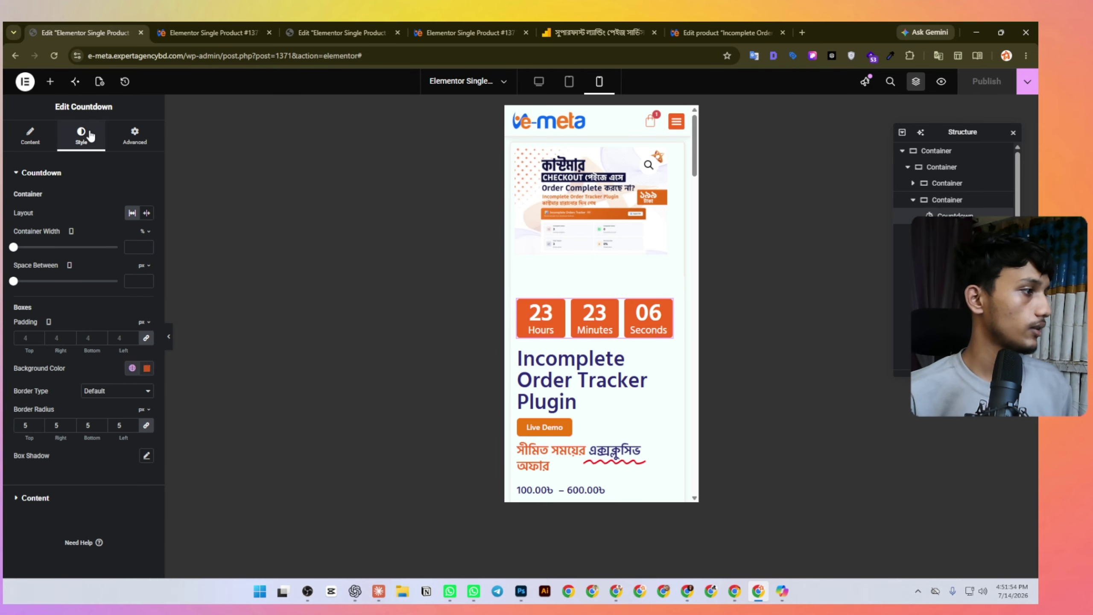
{"action": "left_click", "coordinate": [36, 498]}
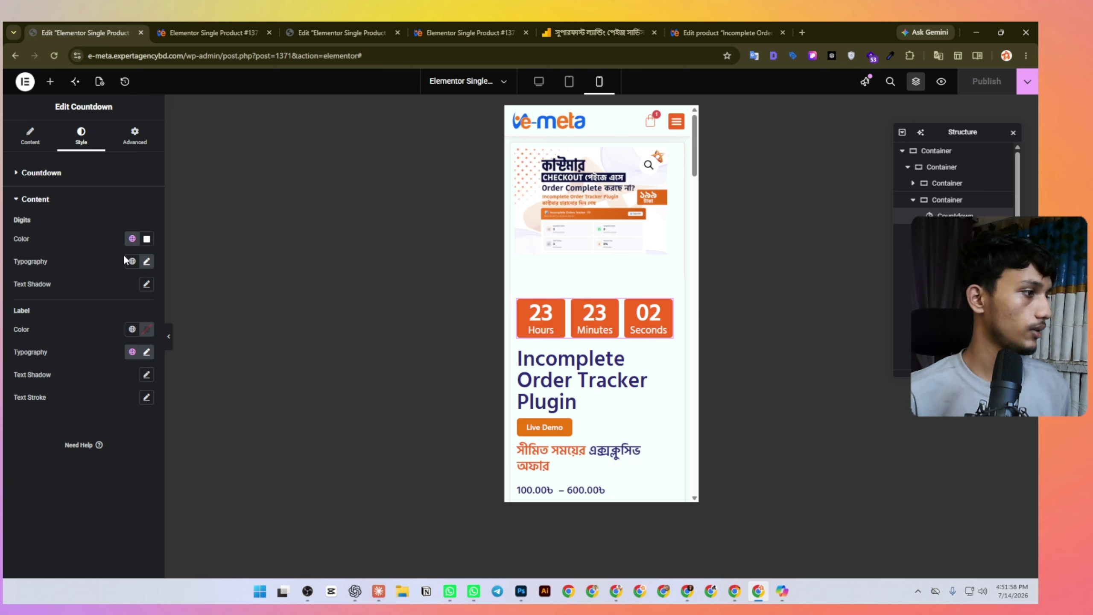
{"action": "left_click", "coordinate": [147, 260]}
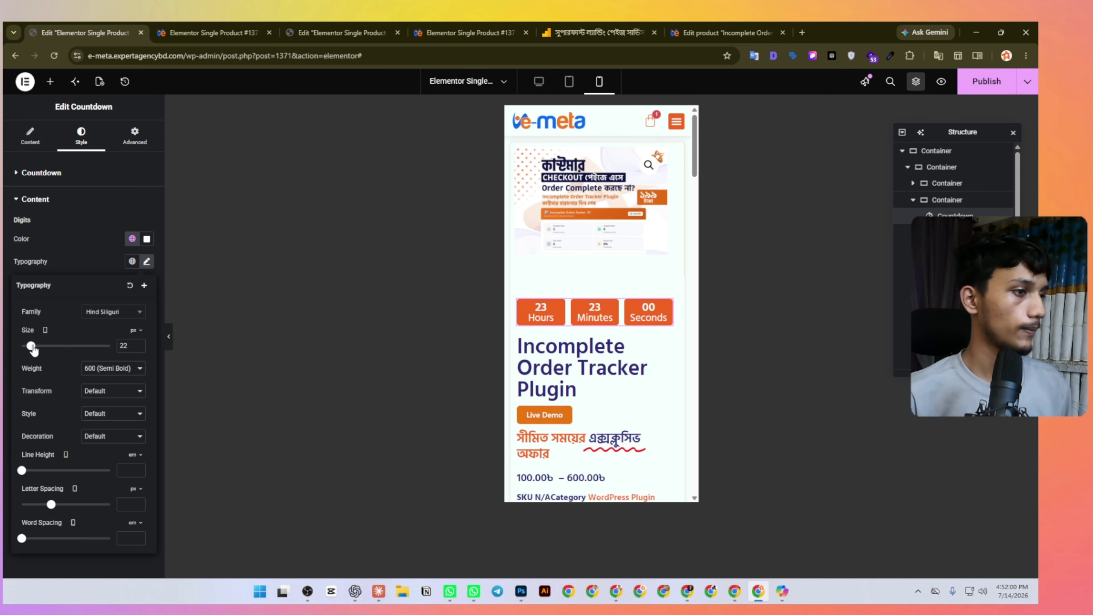